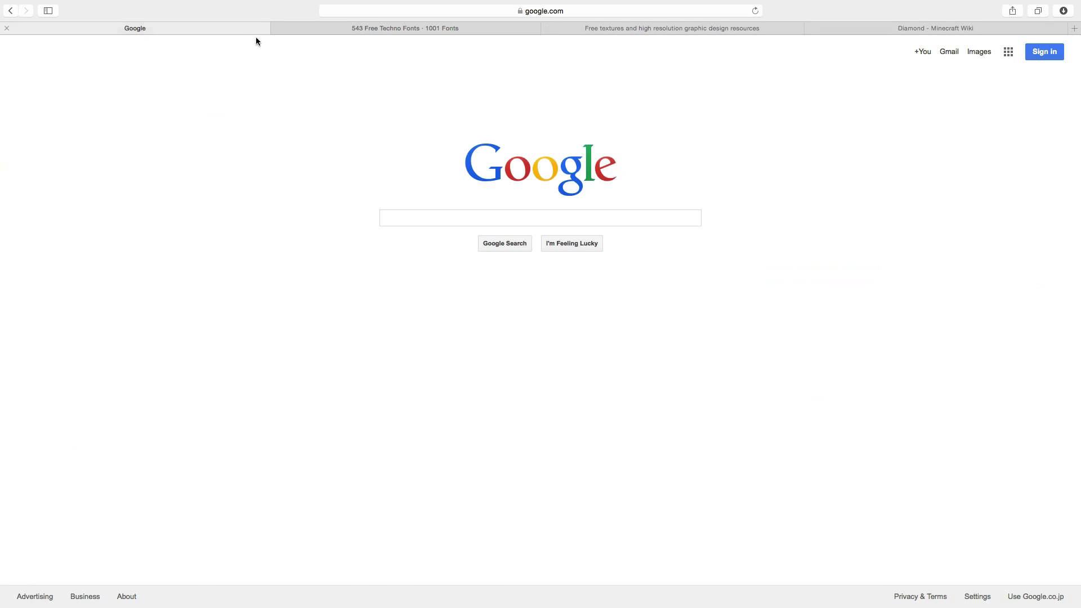
{"action": "left_click_drag", "start_coordinate": [290, 214], "coordinate": [721, 256]}
{"action": "left_click_drag", "start_coordinate": [690, 188], "coordinate": [424, 149]}
{"action": "left_click", "coordinate": [451, 155]}
{"action": "right_click", "coordinate": [485, 168]}
{"action": "left_click", "coordinate": [426, 150]}
{"action": "left_click_drag", "start_coordinate": [426, 151], "coordinate": [719, 142]}
{"action": "left_click", "coordinate": [691, 173]}
{"action": "left_click", "coordinate": [385, 136]}
{"action": "left_click", "coordinate": [629, 187]}
{"action": "left_click", "coordinate": [439, 163]}
{"action": "left_click", "coordinate": [670, 174]}
{"action": "left_click_drag", "start_coordinate": [469, 137], "coordinate": [793, 203]}
{"action": "left_click", "coordinate": [711, 193]}
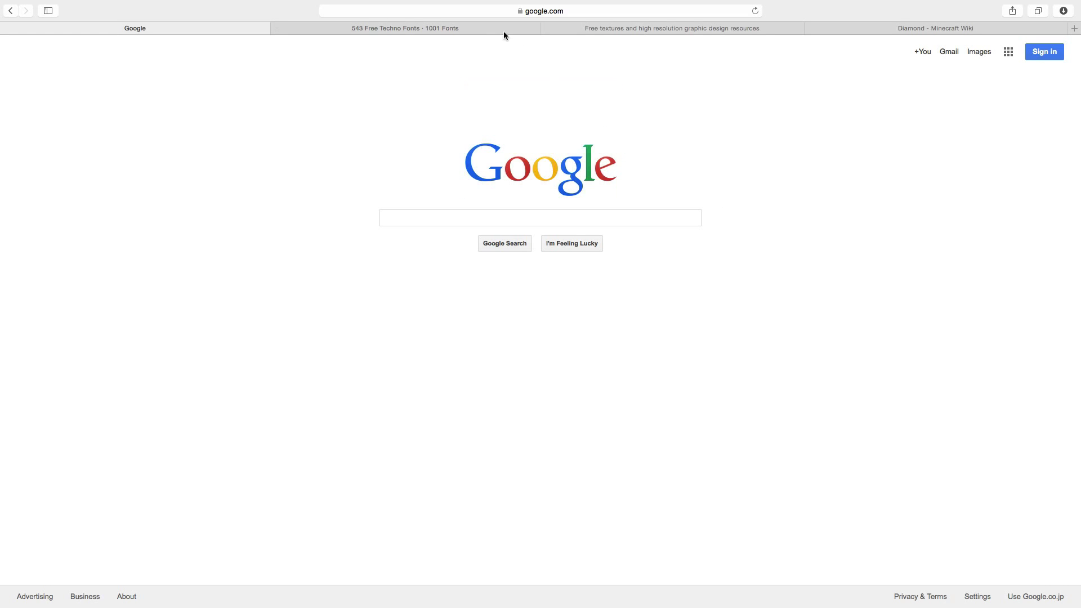
Look through the techno fonts listed on the 1001 Fonts site and show the page's full address.
{"action": "left_click", "coordinate": [475, 29]}
{"action": "scroll", "coordinate": [467, 370], "scroll_direction": "down", "scroll_amount": 8}
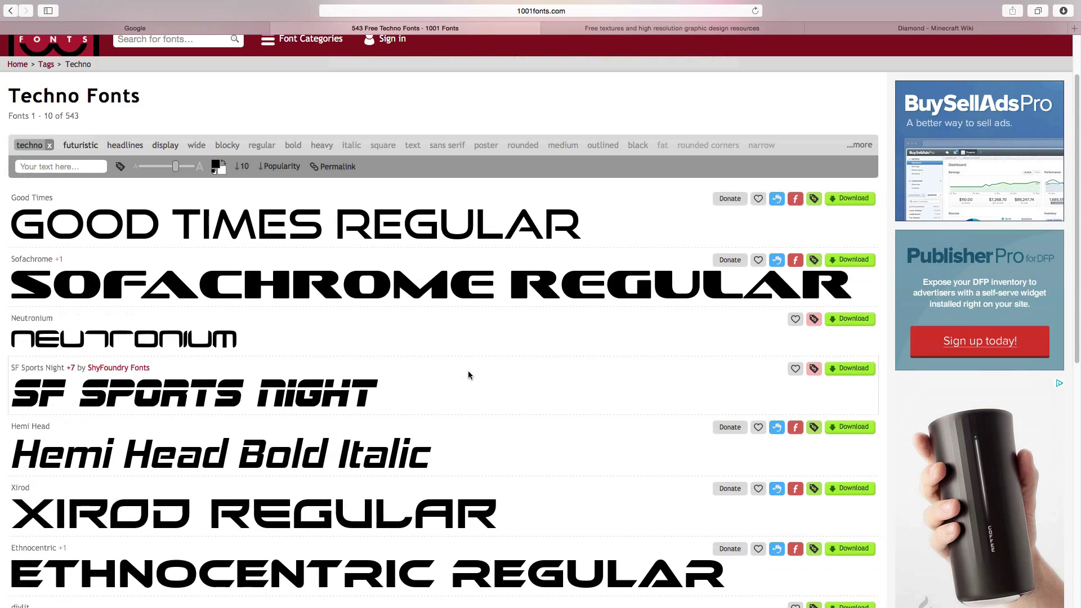
{"action": "scroll", "coordinate": [527, 404], "scroll_direction": "down", "scroll_amount": 3}
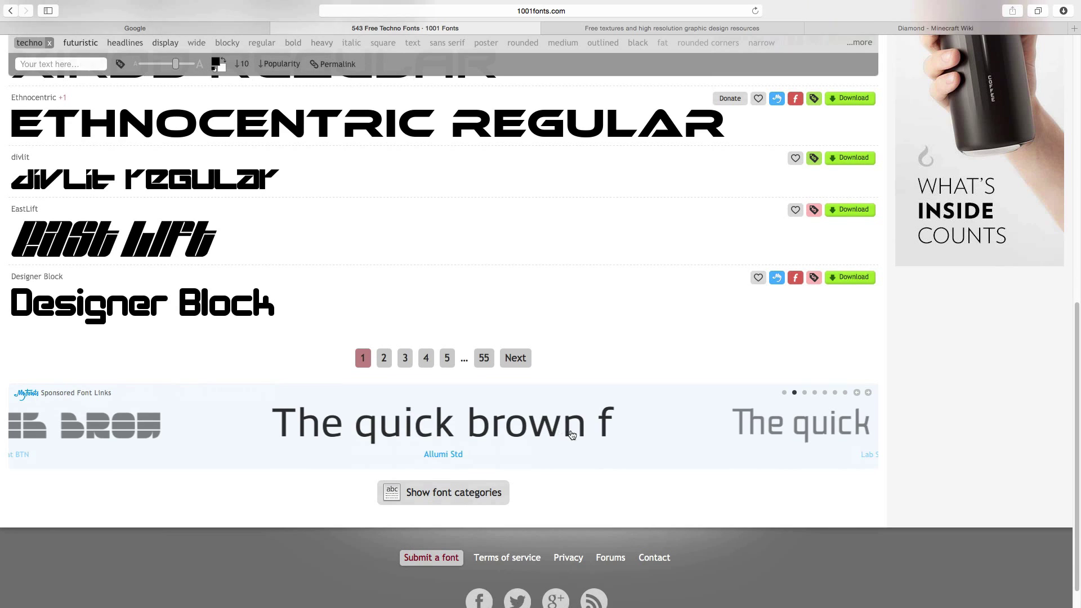
{"action": "scroll", "coordinate": [588, 333], "scroll_direction": "up", "scroll_amount": 20}
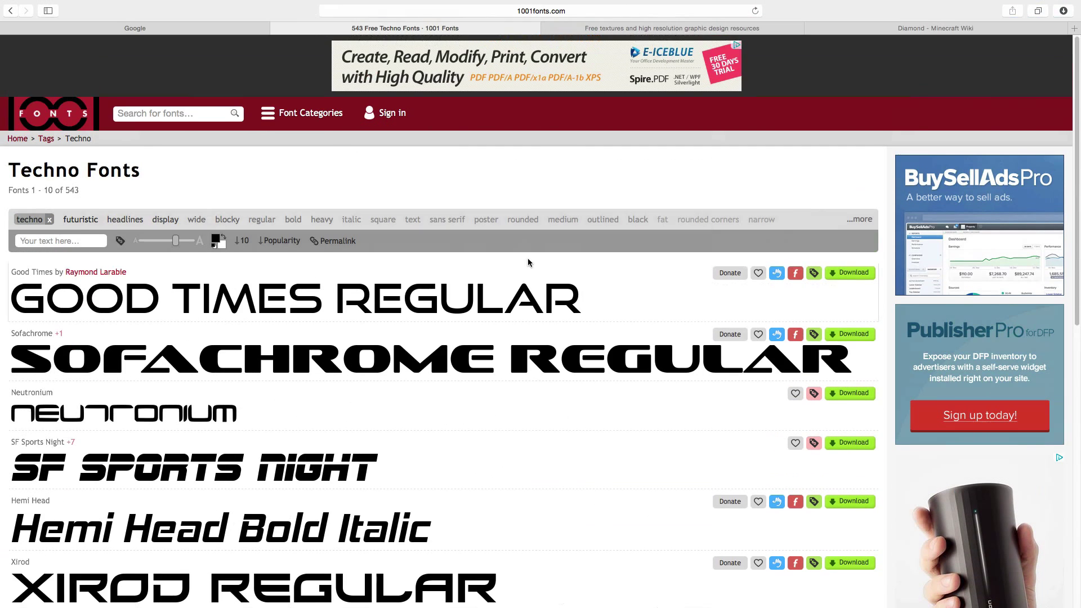
{"action": "mouse_move", "coordinate": [342, 26]}
{"action": "left_click", "coordinate": [384, 14]}
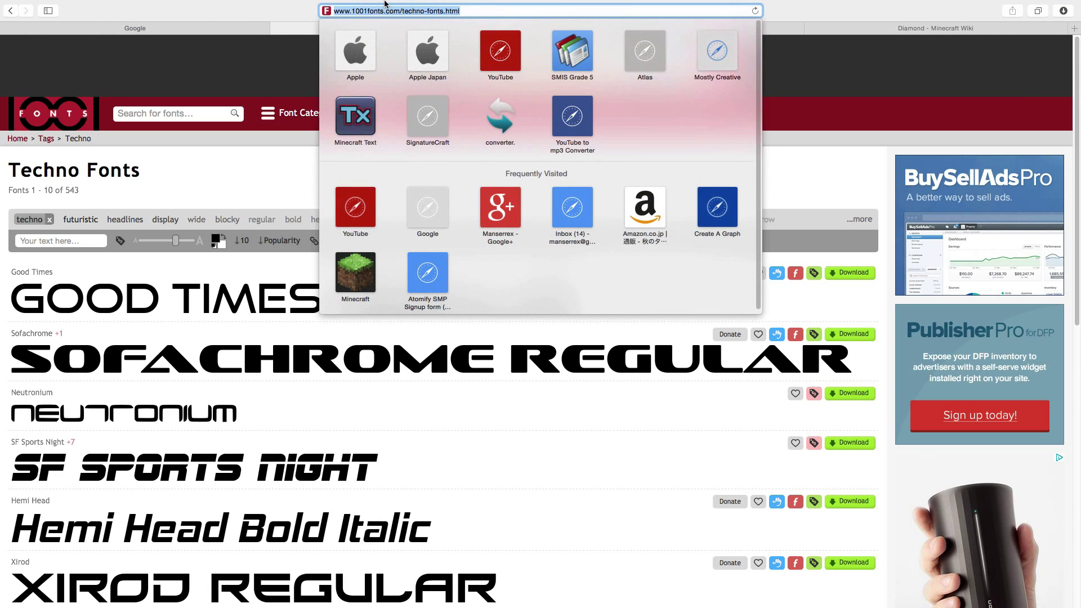
{"action": "left_click", "coordinate": [404, 4]}
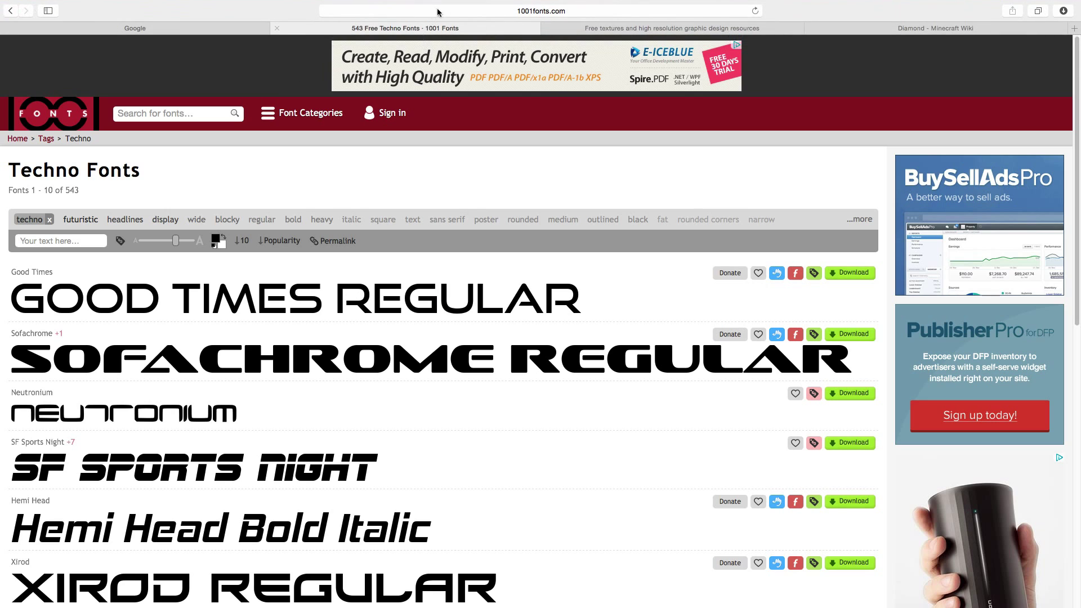
Narrow the techno fonts to those tagged outlined and look through the filtered list.
{"action": "scroll", "coordinate": [741, 241], "scroll_direction": "down", "scroll_amount": 5}
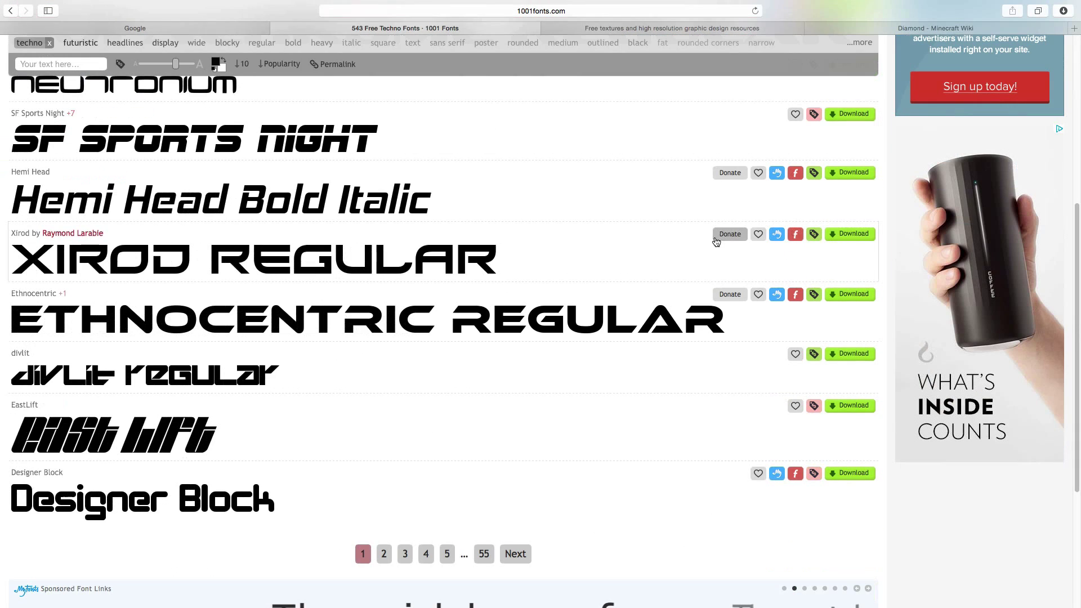
{"action": "scroll", "coordinate": [717, 233], "scroll_direction": "up", "scroll_amount": 1}
{"action": "scroll", "coordinate": [716, 229], "scroll_direction": "up", "scroll_amount": 1}
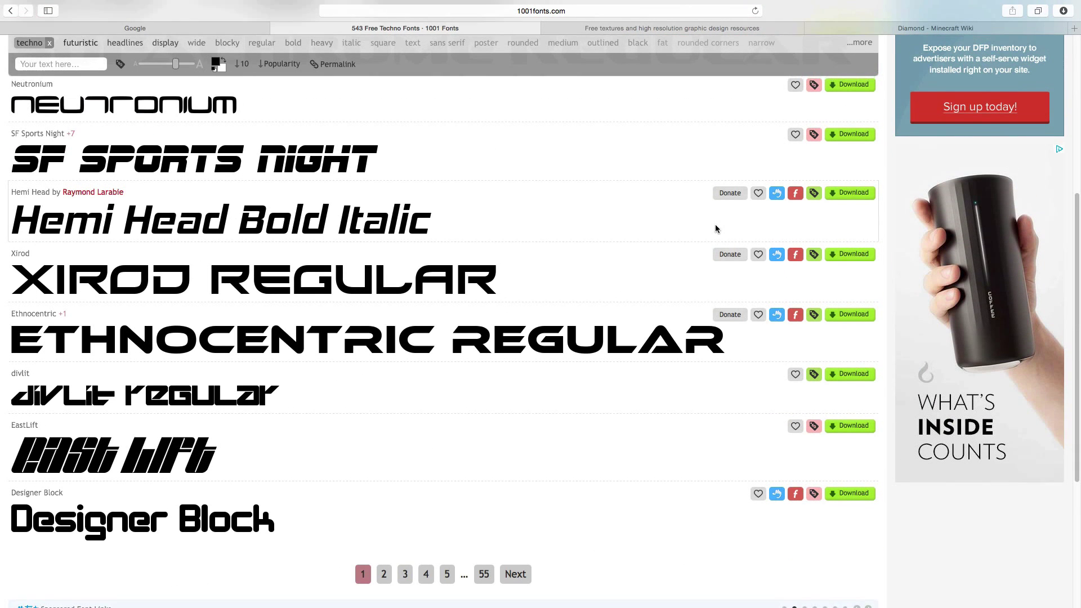
{"action": "scroll", "coordinate": [634, 213], "scroll_direction": "up", "scroll_amount": 1}
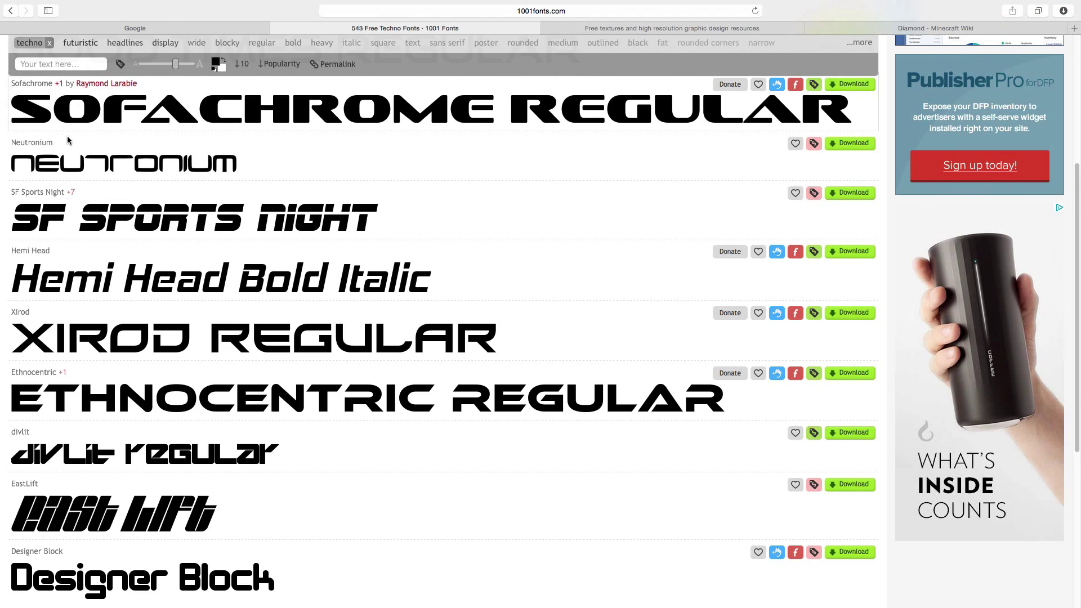
{"action": "scroll", "coordinate": [62, 138], "scroll_direction": "up", "scroll_amount": 4}
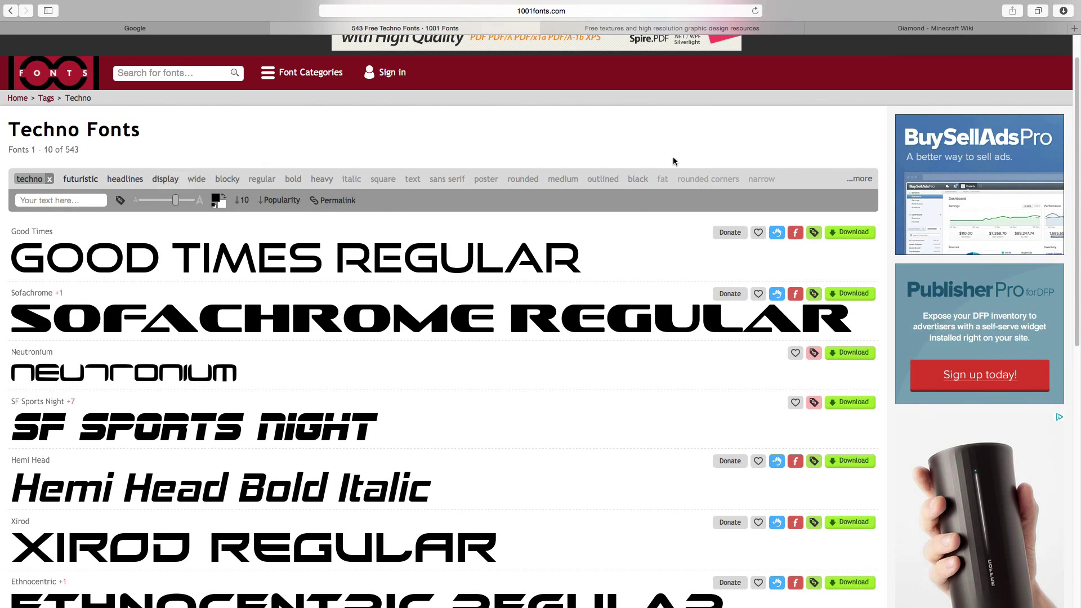
{"action": "left_click", "coordinate": [598, 179]}
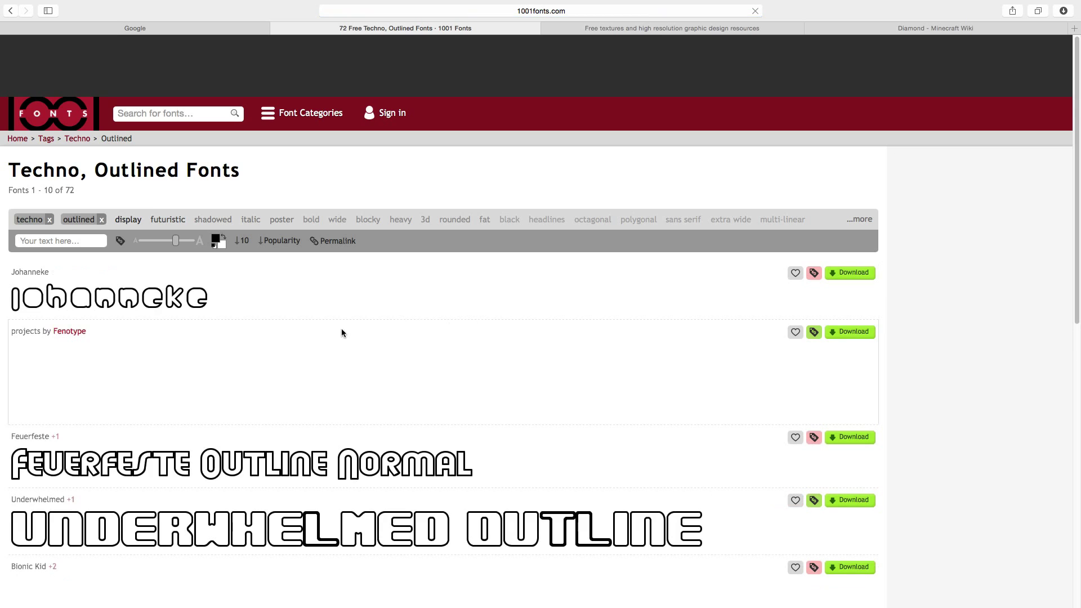
{"action": "scroll", "coordinate": [501, 313], "scroll_direction": "down", "scroll_amount": 3}
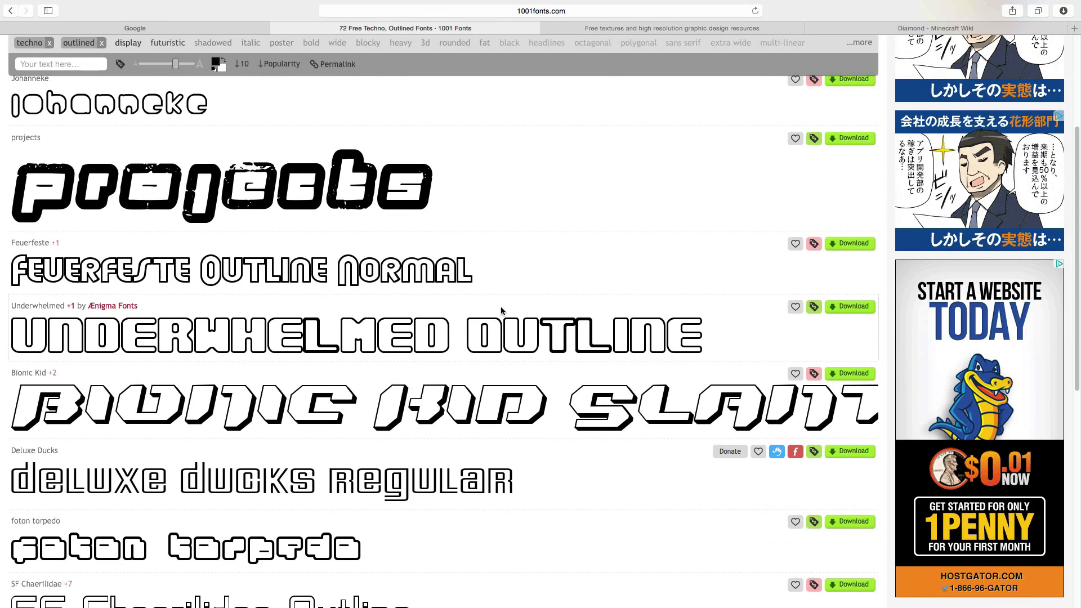
{"action": "scroll", "coordinate": [502, 310], "scroll_direction": "down", "scroll_amount": 10}
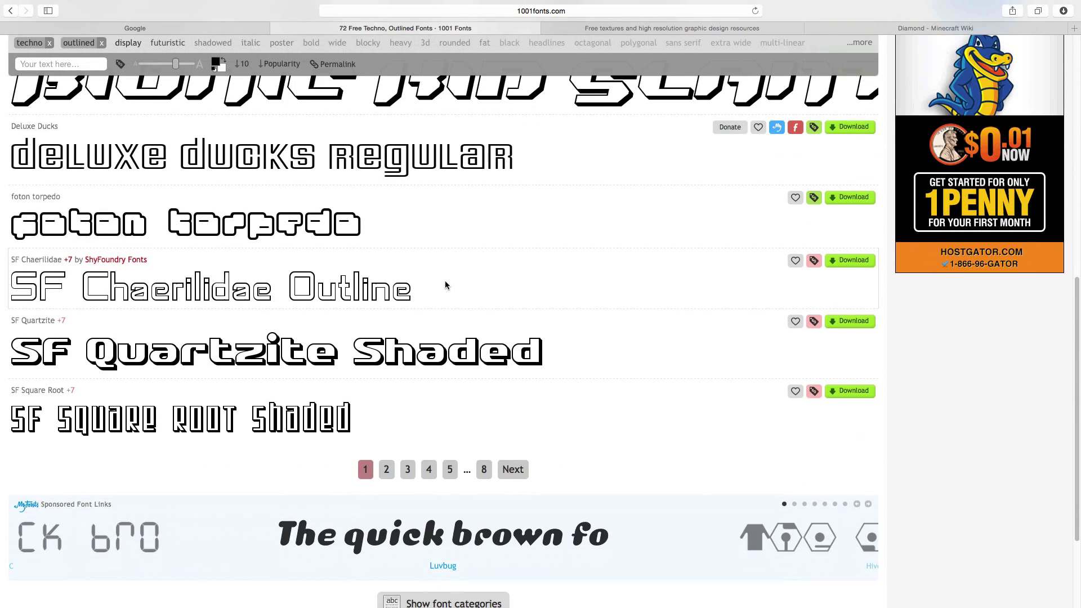
{"action": "scroll", "coordinate": [467, 242], "scroll_direction": "up", "scroll_amount": 15}
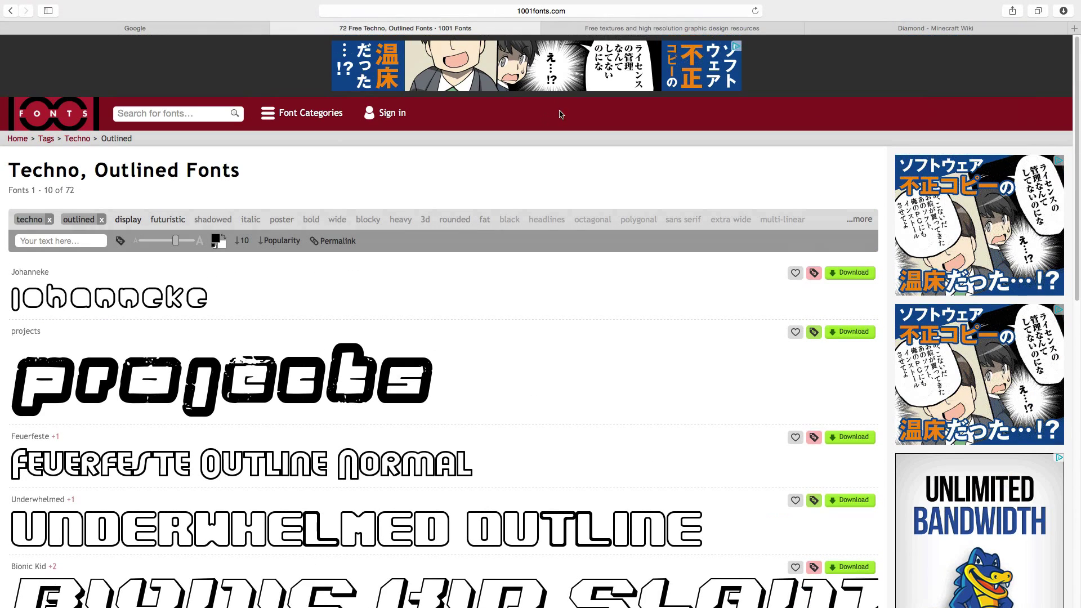
{"action": "left_click", "coordinate": [598, 28]}
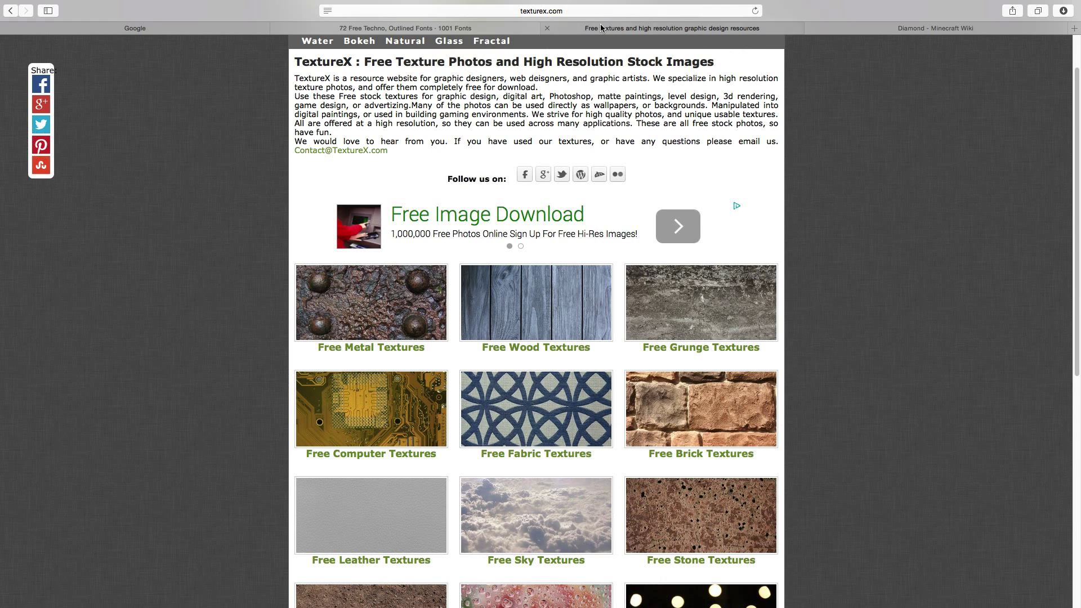
{"action": "left_click", "coordinate": [484, 25]}
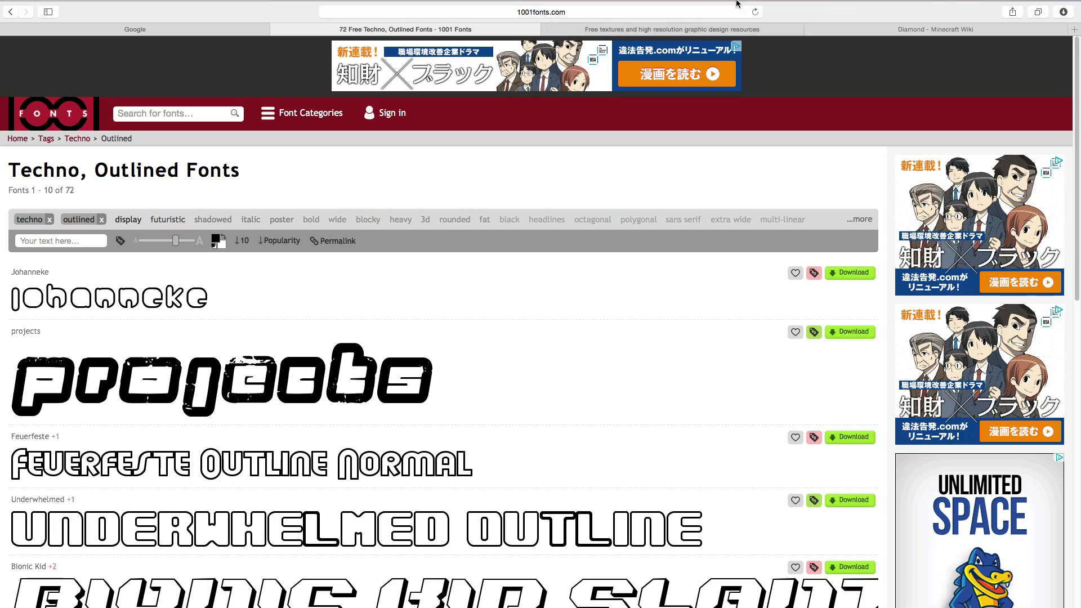
{"action": "scroll", "coordinate": [286, 327], "scroll_direction": "down", "scroll_amount": 3}
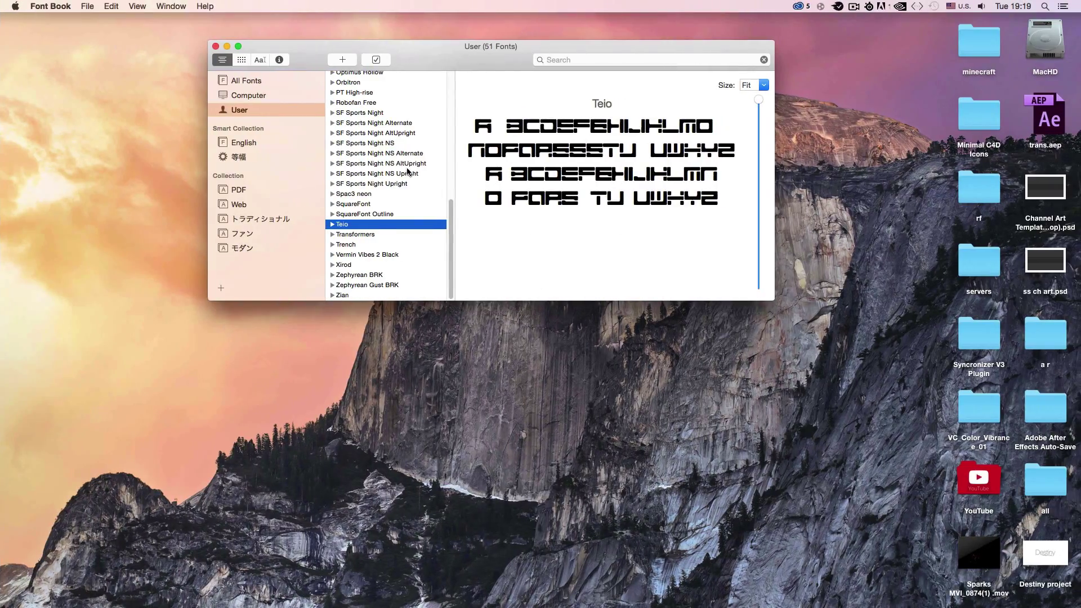
Switch to Font Book and preview the installed SF Sports Night variants, including SF Sports Night NS.
{"action": "left_click", "coordinate": [408, 173]}
{"action": "left_click", "coordinate": [404, 184], "text": "shift"}
{"action": "left_click", "coordinate": [408, 144]}
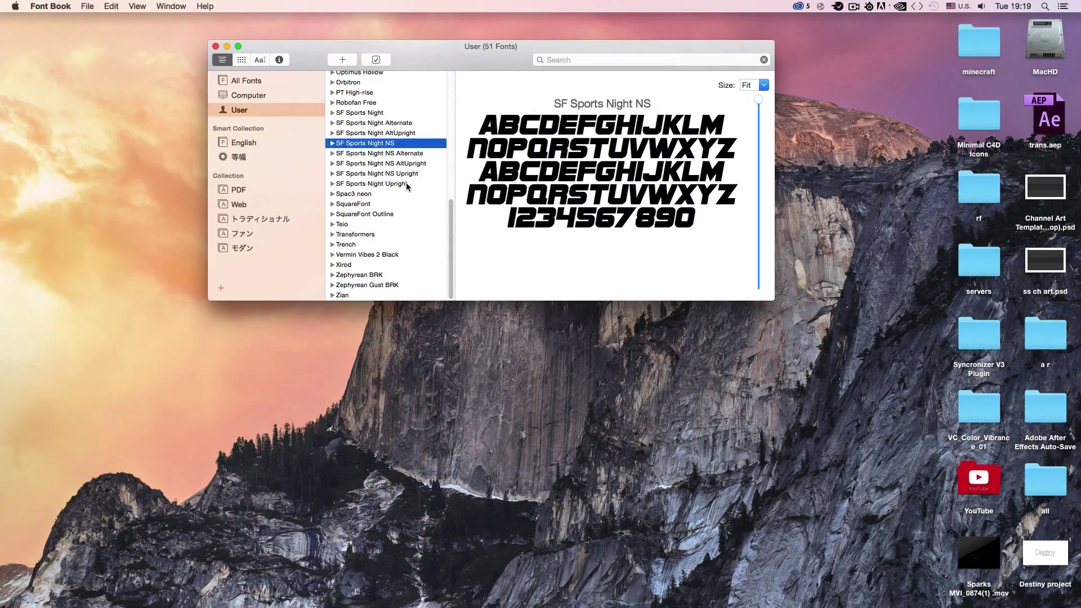
Switch back to Safari and look over the free texture categories on the TextureX site.
{"action": "key", "text": "ctrl+Left"}
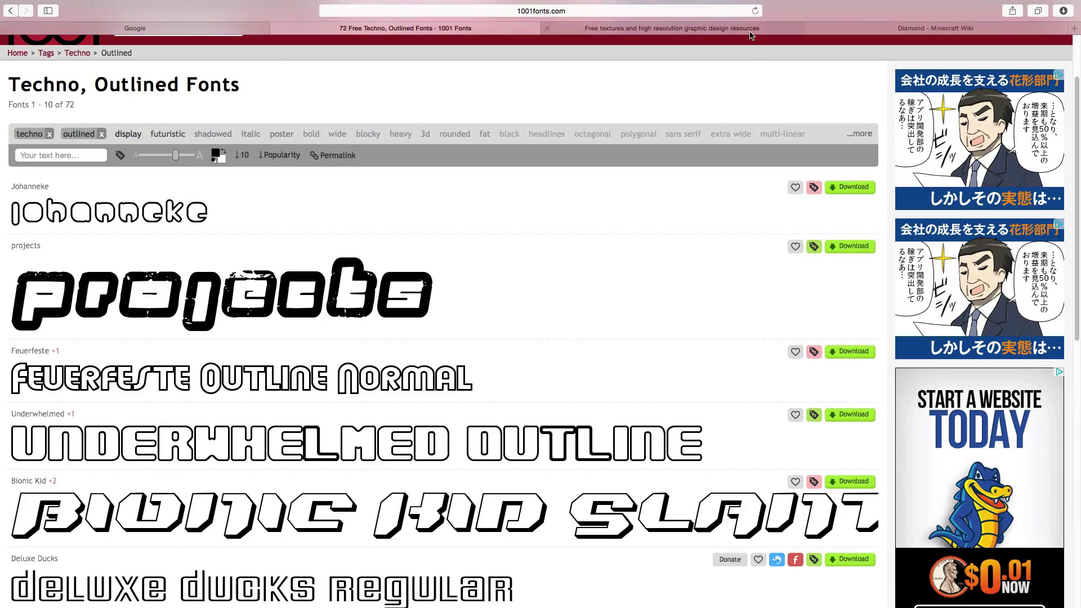
{"action": "key", "text": "ctrl+Tab"}
{"action": "scroll", "coordinate": [191, 354], "scroll_direction": "down", "scroll_amount": 10}
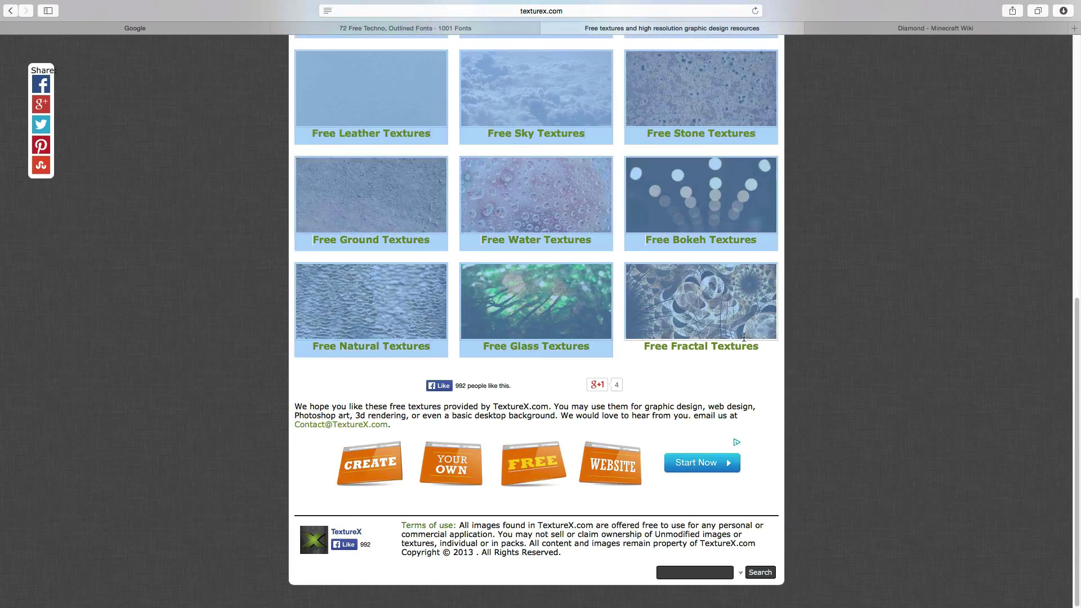
{"action": "scroll", "coordinate": [787, 276], "scroll_direction": "up", "scroll_amount": 2}
{"action": "scroll", "coordinate": [787, 276], "scroll_direction": "up", "scroll_amount": 10}
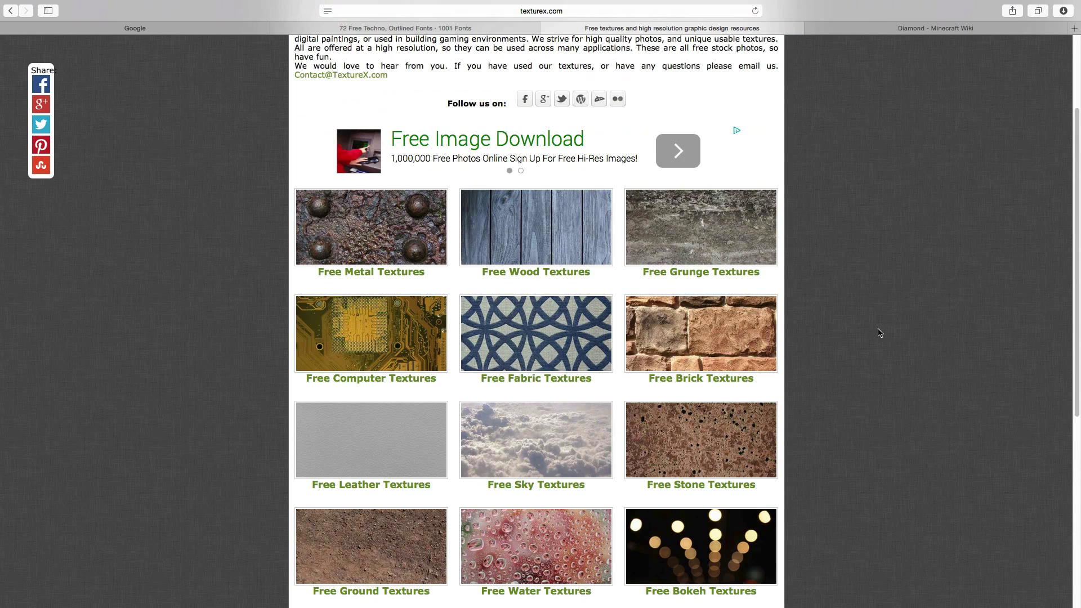
{"action": "triple_click", "coordinate": [332, 230]}
{"action": "left_click", "coordinate": [187, 212]}
{"action": "scroll", "coordinate": [752, 358], "scroll_direction": "down", "scroll_amount": 1}
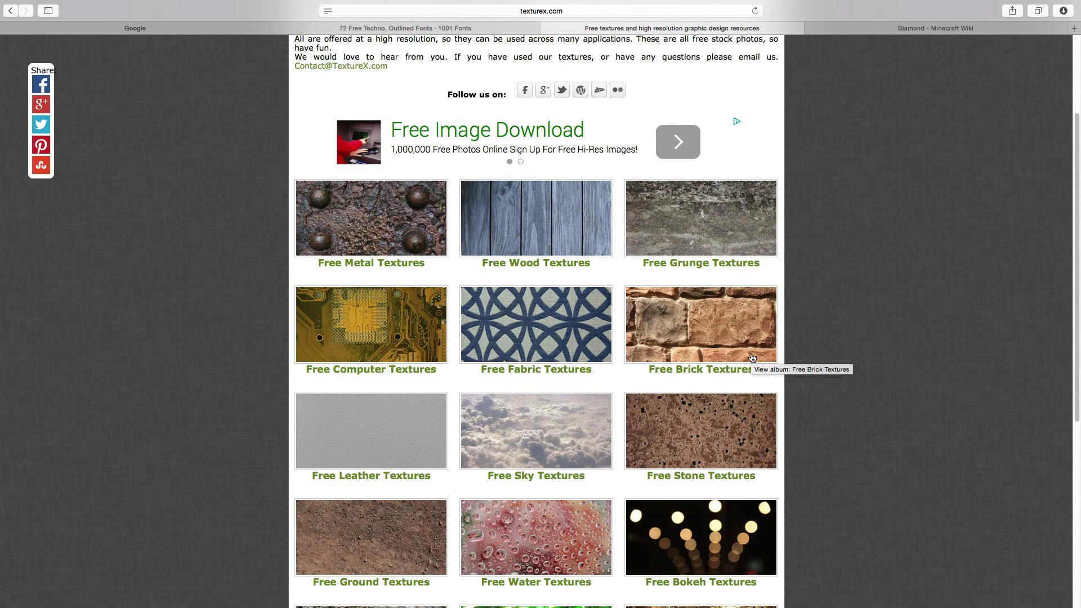
Open the Free Grunge Textures gallery and choose the olive-green scratched wall texture.
{"action": "left_click", "coordinate": [732, 211]}
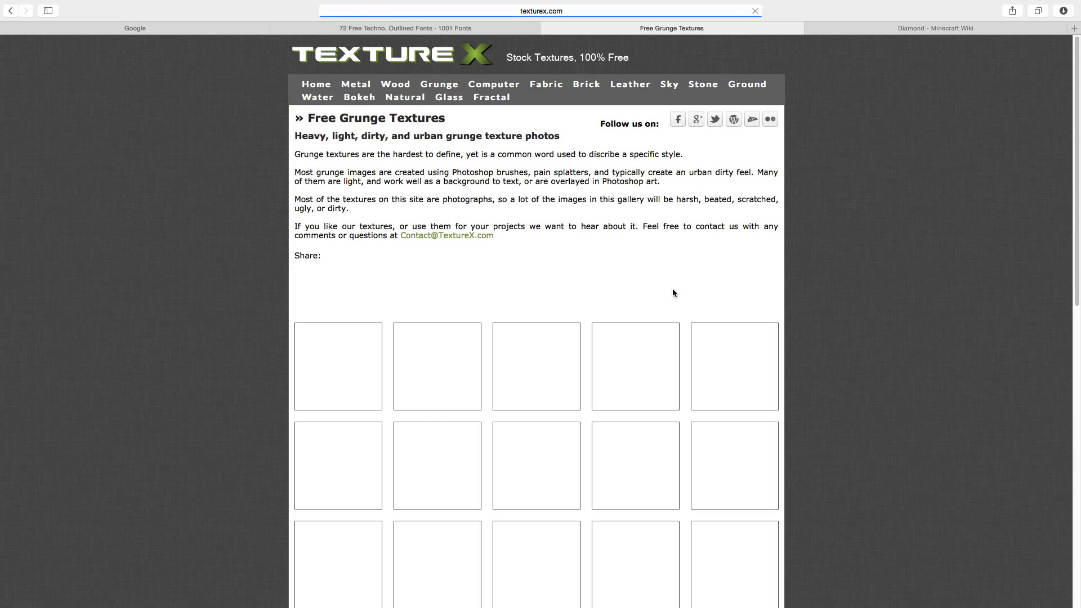
{"action": "scroll", "coordinate": [673, 294], "scroll_direction": "down", "scroll_amount": 2}
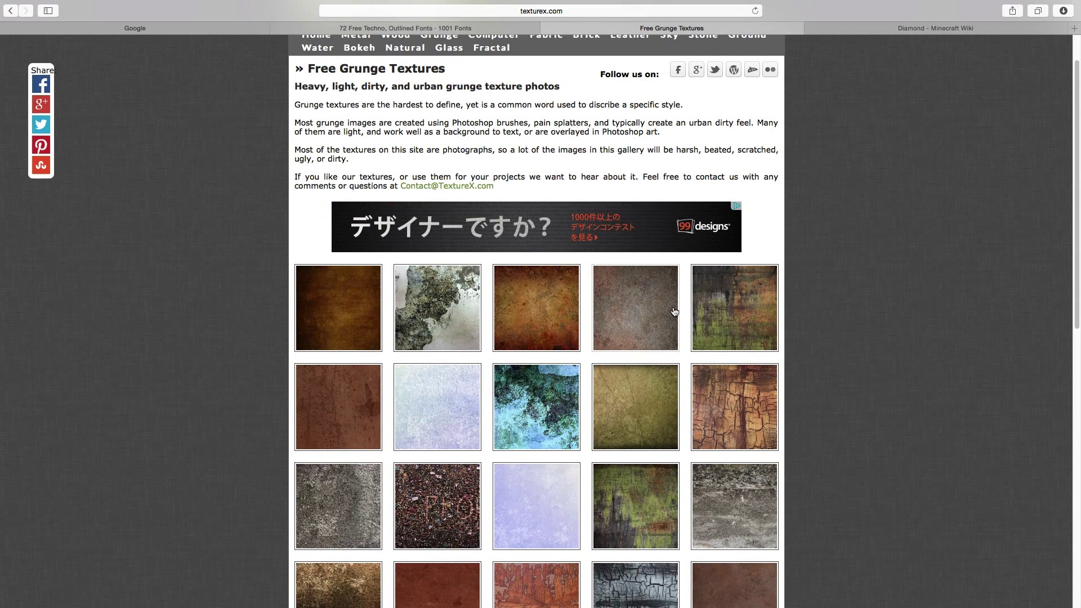
{"action": "scroll", "coordinate": [673, 304], "scroll_direction": "down", "scroll_amount": 4}
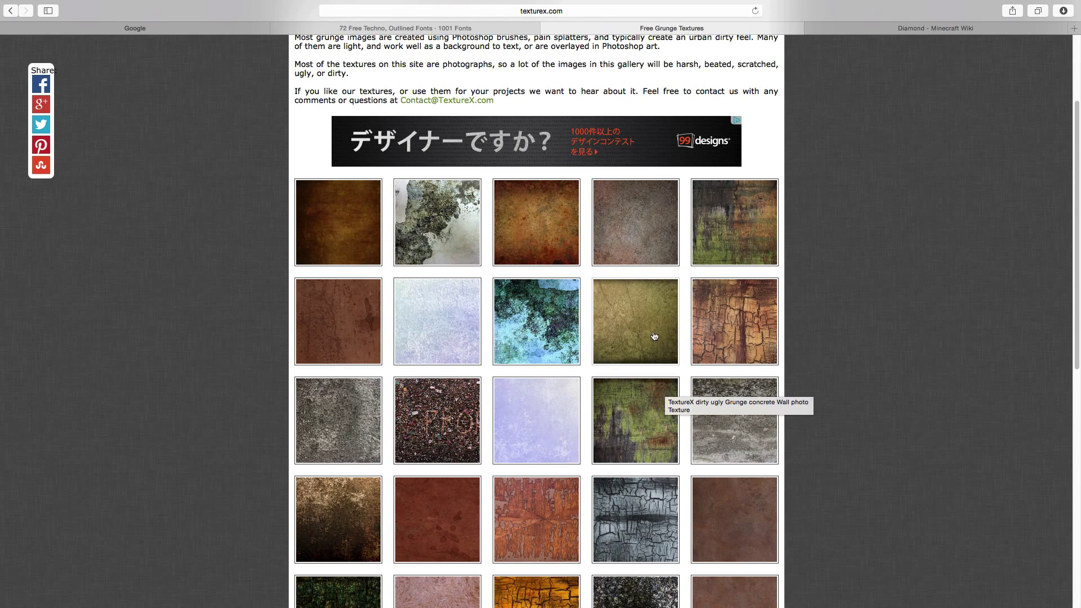
{"action": "left_click", "coordinate": [648, 308]}
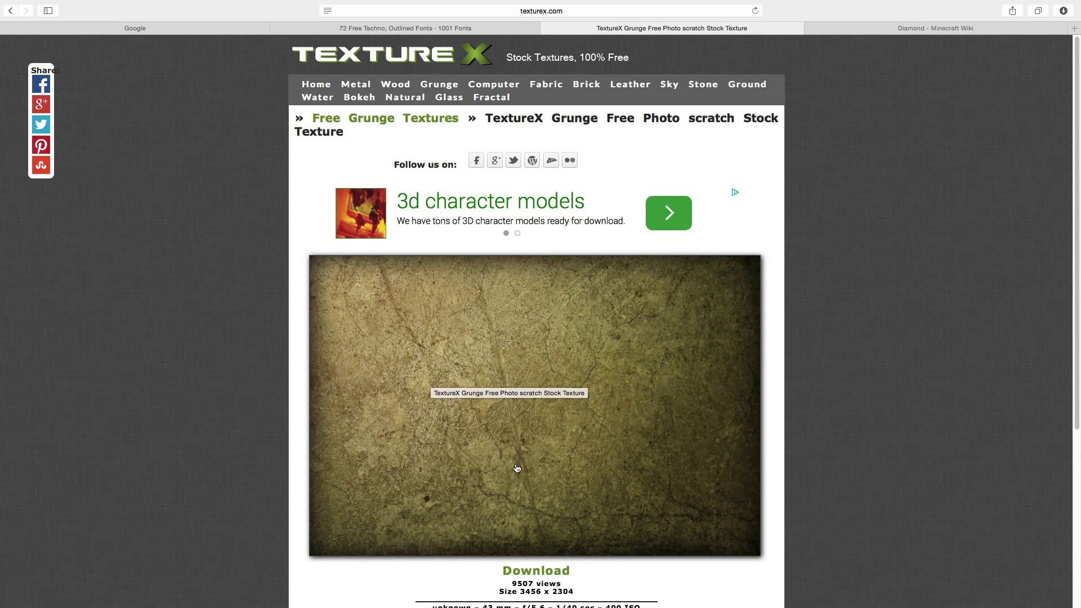
Open the full-size 3456 x 2304 scratch grunge texture, save it to the desktop, and check the saved file there.
{"action": "scroll", "coordinate": [513, 459], "scroll_direction": "down", "scroll_amount": 5}
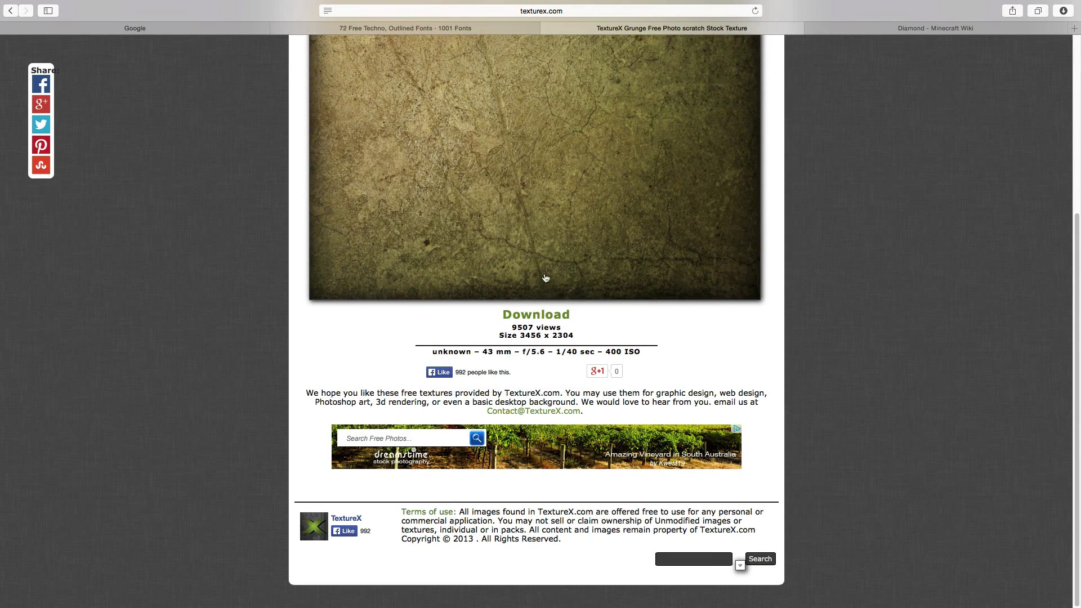
{"action": "left_click", "coordinate": [564, 316]}
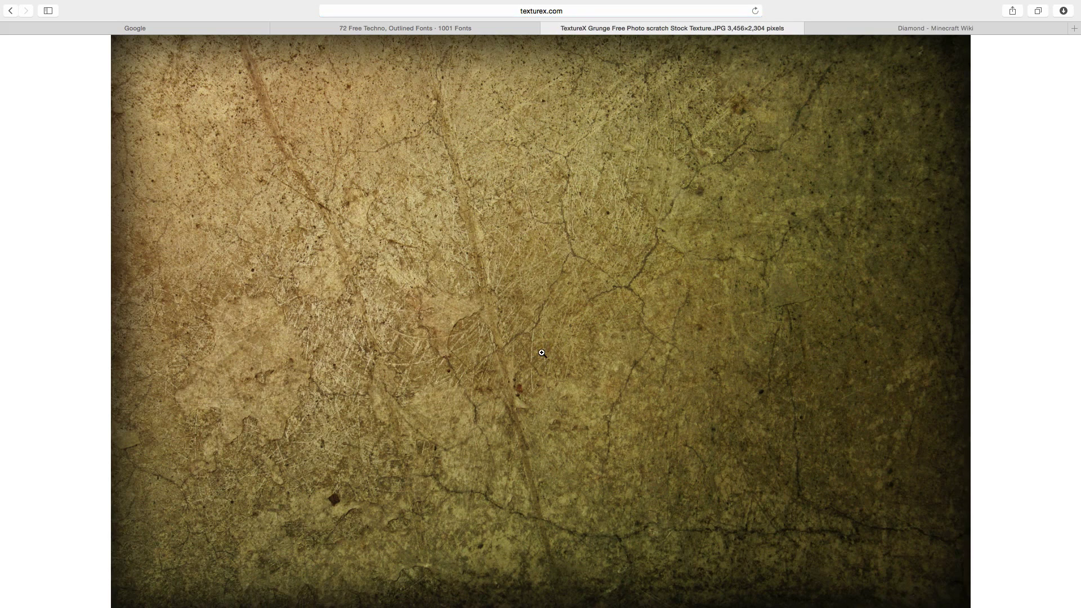
{"action": "right_click", "coordinate": [542, 353]}
{"action": "left_click", "coordinate": [601, 390]}
{"action": "left_click", "coordinate": [594, 117]}
{"action": "right_click", "coordinate": [607, 140]}
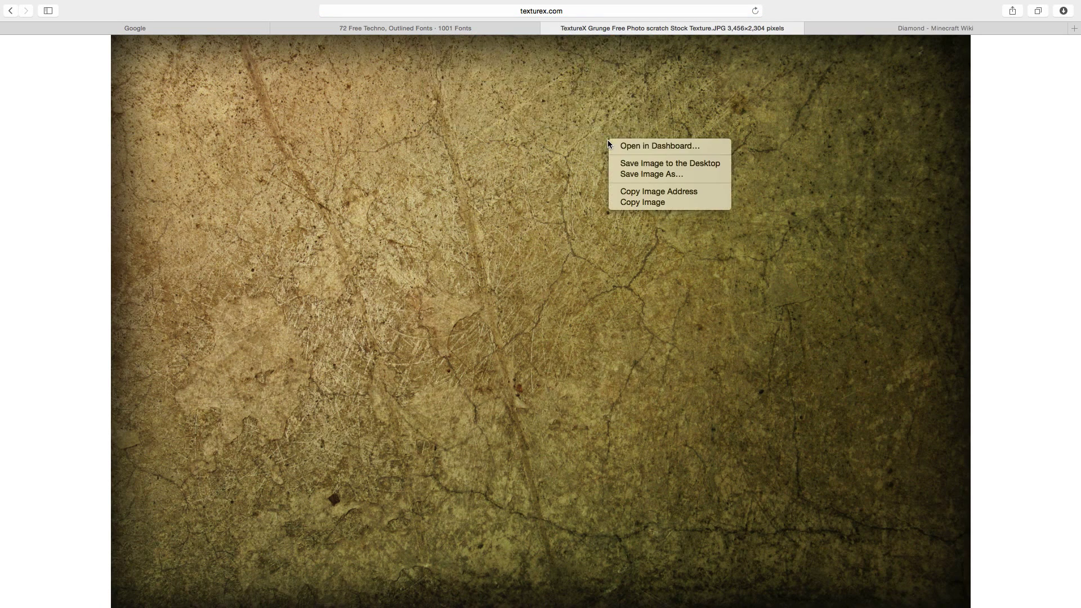
{"action": "left_click", "coordinate": [657, 167]}
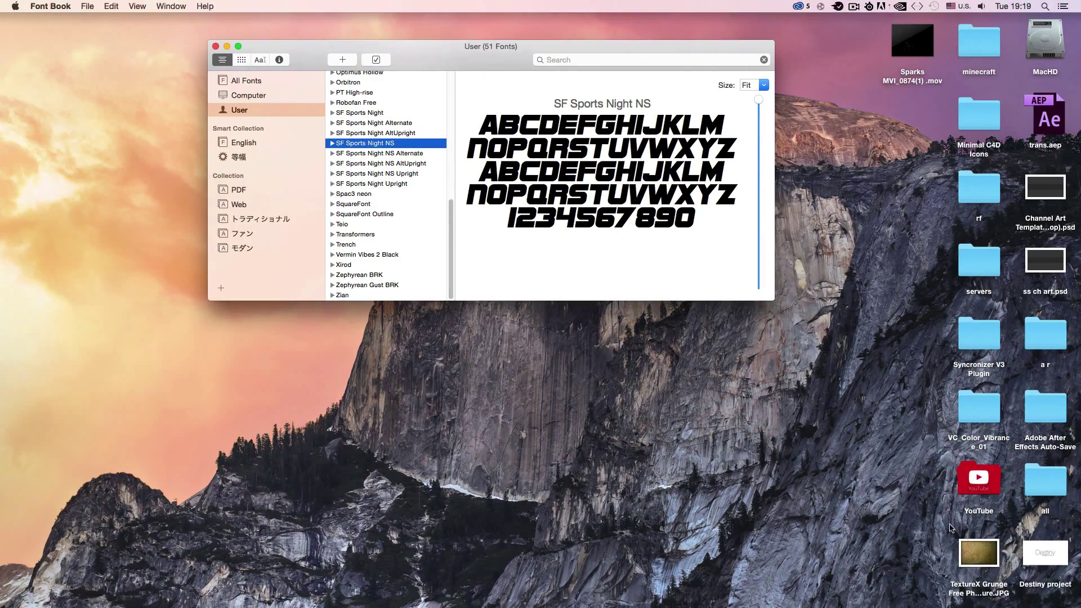
{"action": "left_click", "coordinate": [635, 307]}
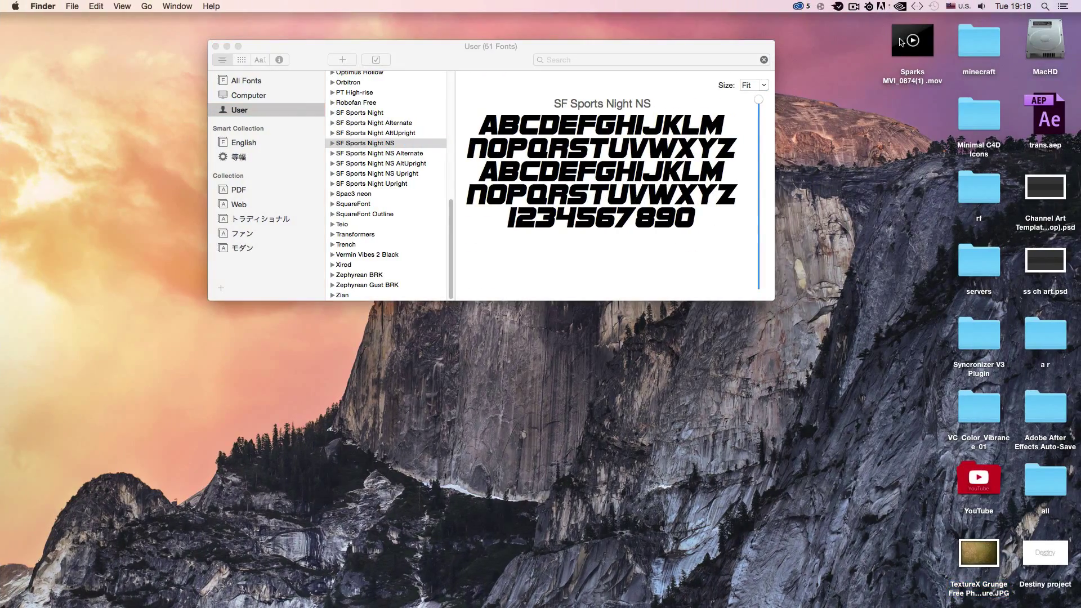
{"action": "key", "text": "ctrl+Left"}
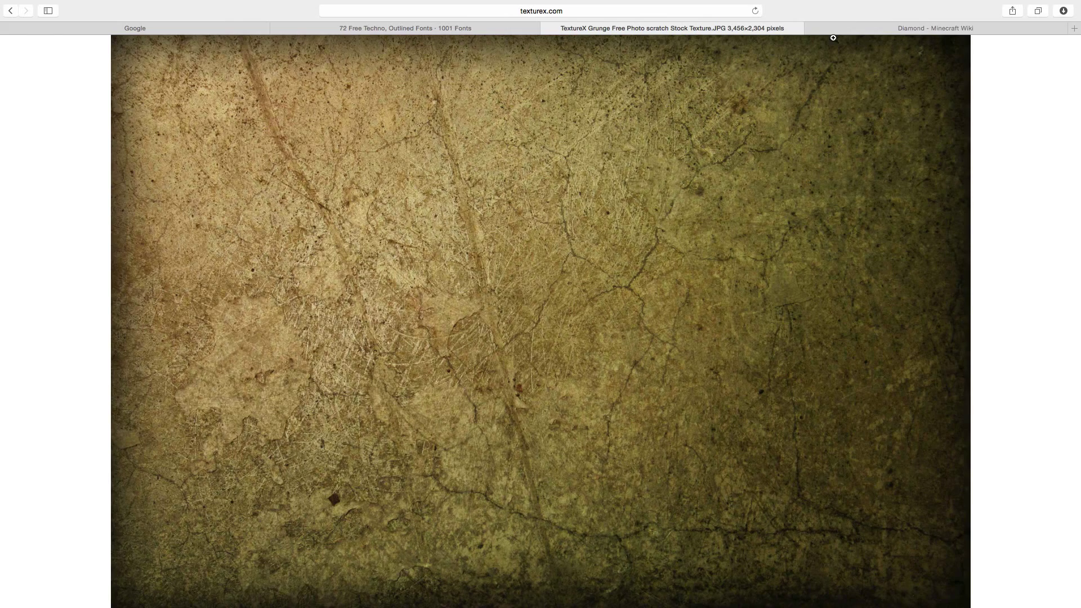
Search the Minecraft Wiki for "potion" from the Diamond article.
{"action": "left_click", "coordinate": [896, 30]}
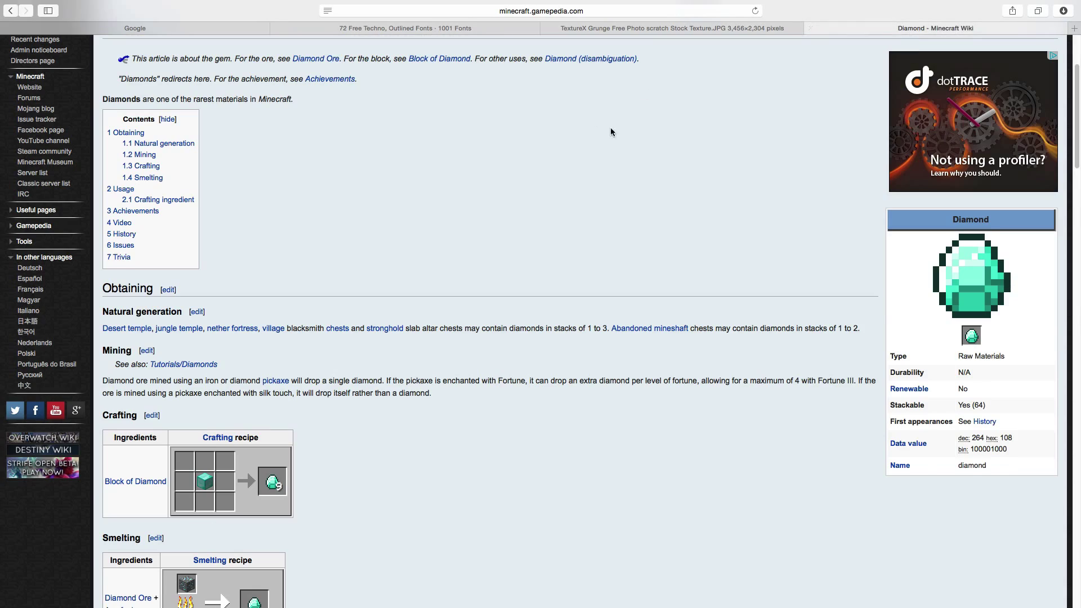
{"action": "scroll", "coordinate": [610, 133], "scroll_direction": "up", "scroll_amount": 5}
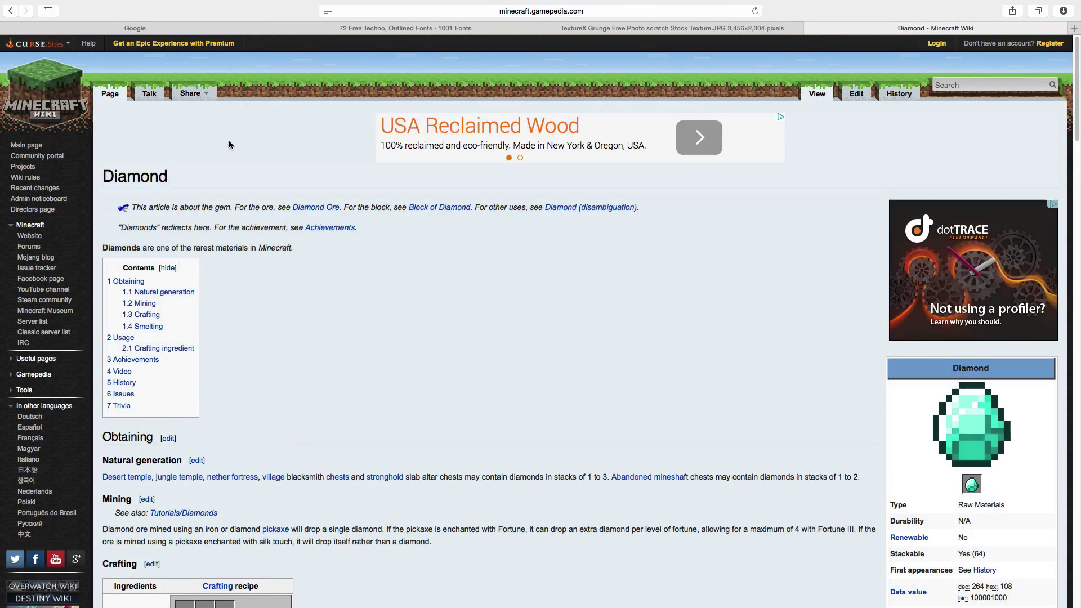
{"action": "scroll", "coordinate": [901, 338], "scroll_direction": "down", "scroll_amount": 6}
{"action": "scroll", "coordinate": [510, 212], "scroll_direction": "up", "scroll_amount": 6}
{"action": "left_click", "coordinate": [997, 87]}
{"action": "type", "text": "potion"}
{"action": "key", "text": "Return"}
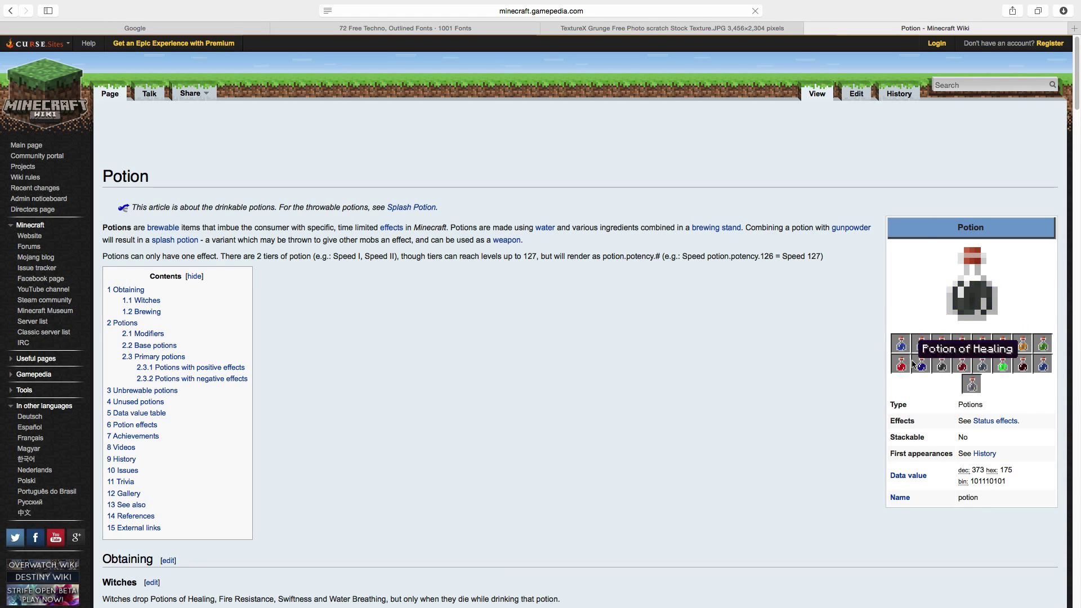
Save the potion image from the Potion article's infobox to the desktop.
{"action": "right_click", "coordinate": [957, 283]}
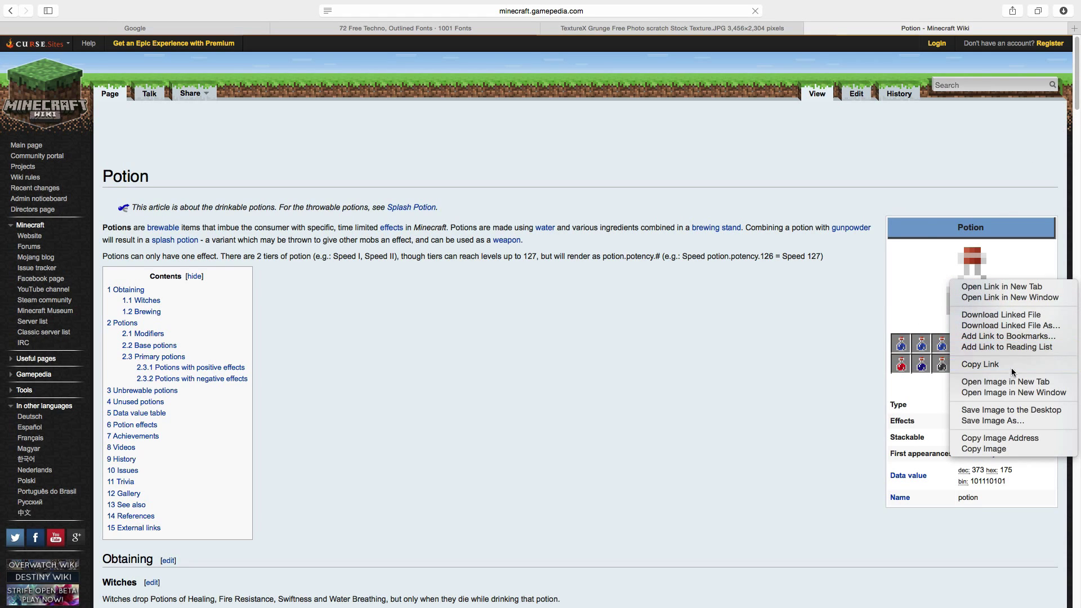
{"action": "left_click", "coordinate": [1008, 421]}
{"action": "key", "text": "Return"}
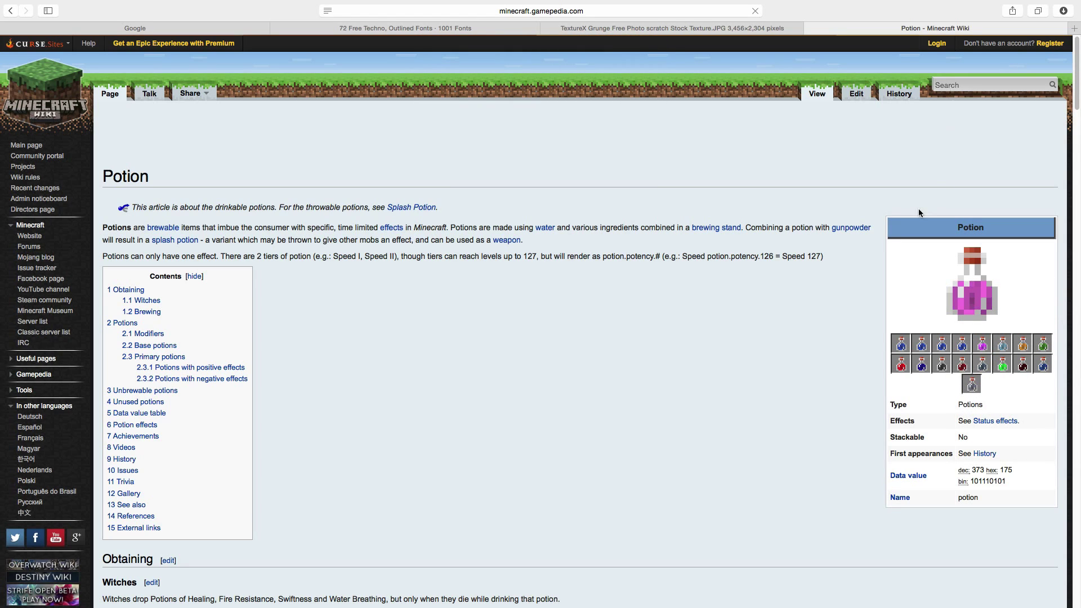
Search the wiki for "golden apple" and save the article's main golden apple image to the desktop.
{"action": "type", "text": "golden apple"}
{"action": "key", "text": "Return"}
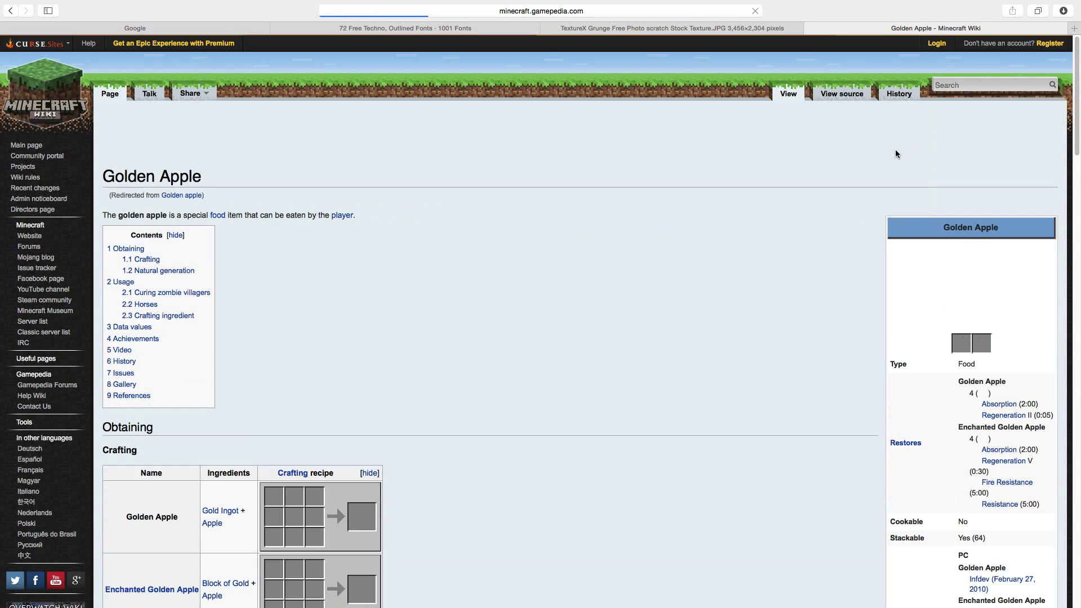
{"action": "right_click", "coordinate": [1012, 289]}
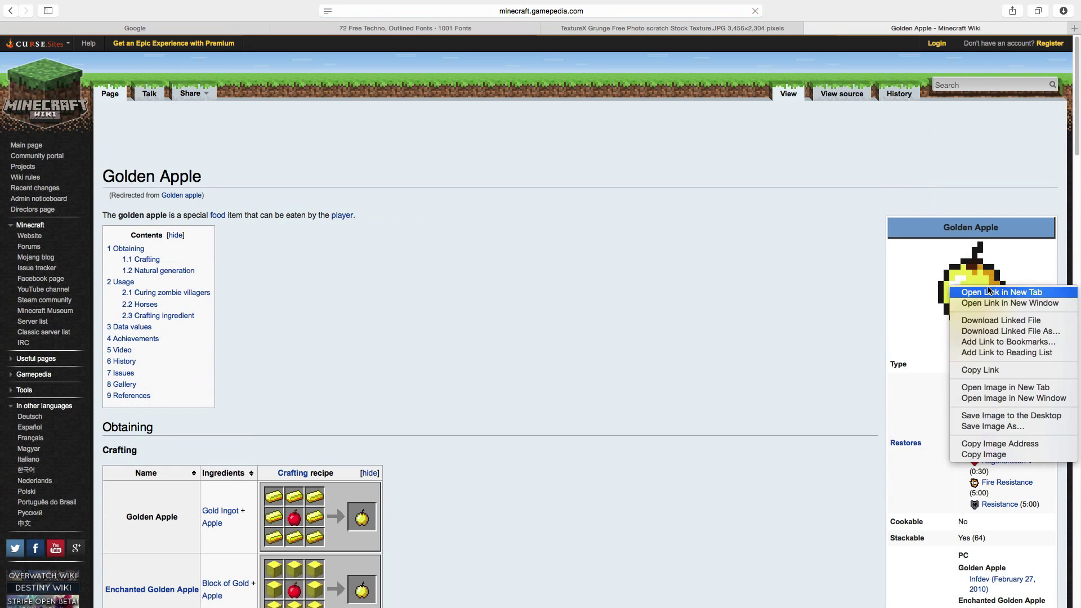
{"action": "left_click", "coordinate": [1024, 416]}
{"action": "key", "text": "Return"}
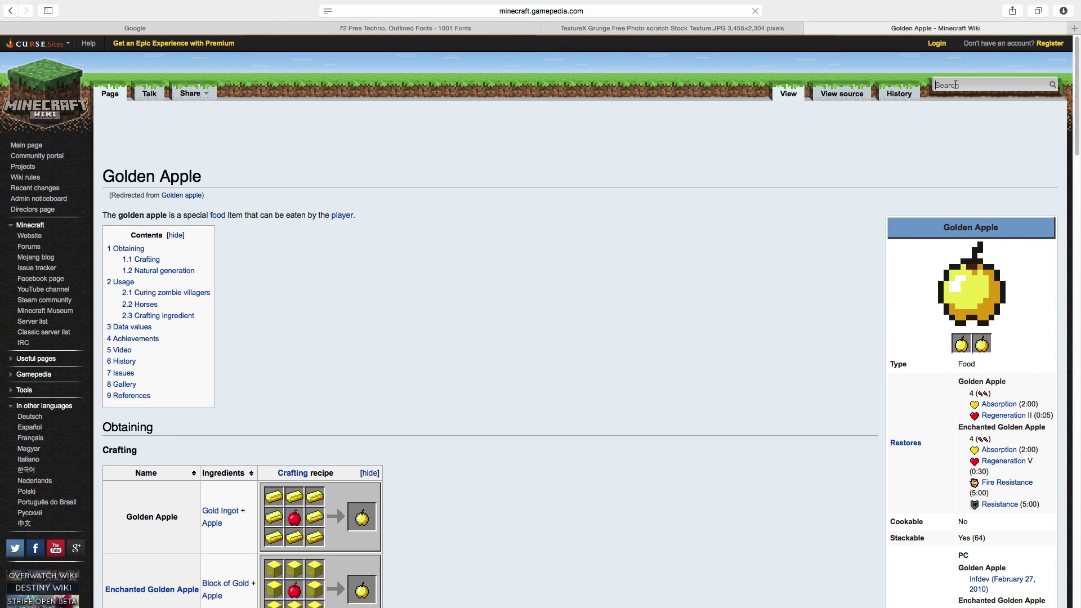
Search the wiki for "diamond" and save the article's gem image to the desktop as Diamond_(Gem).
{"action": "left_click", "coordinate": [961, 79]}
{"action": "type", "text": "diamond"}
{"action": "key", "text": "Return"}
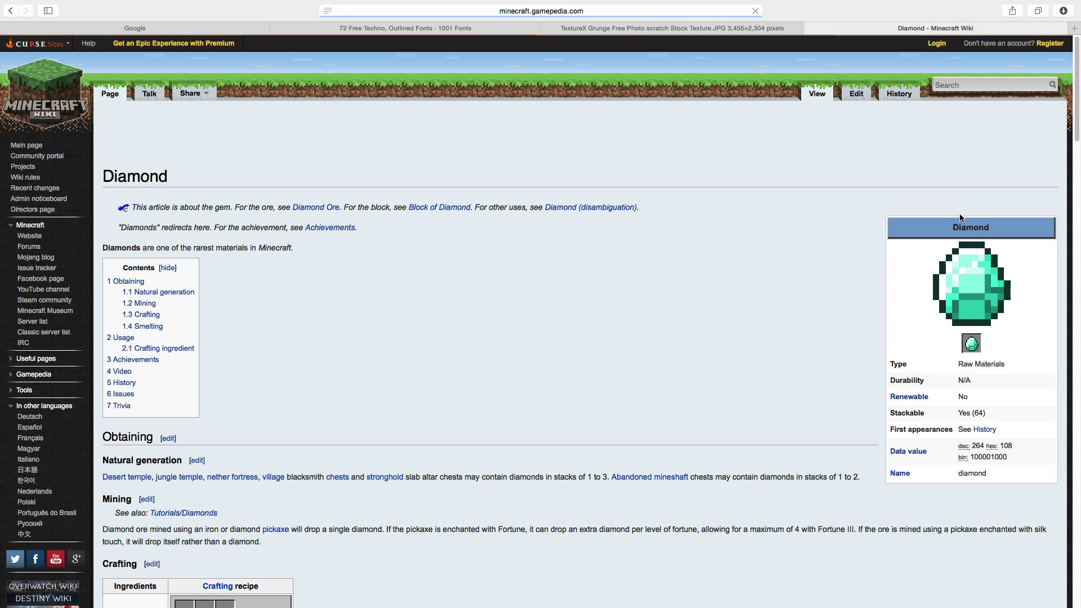
{"action": "right_click", "coordinate": [972, 296]}
{"action": "left_click", "coordinate": [1000, 453]}
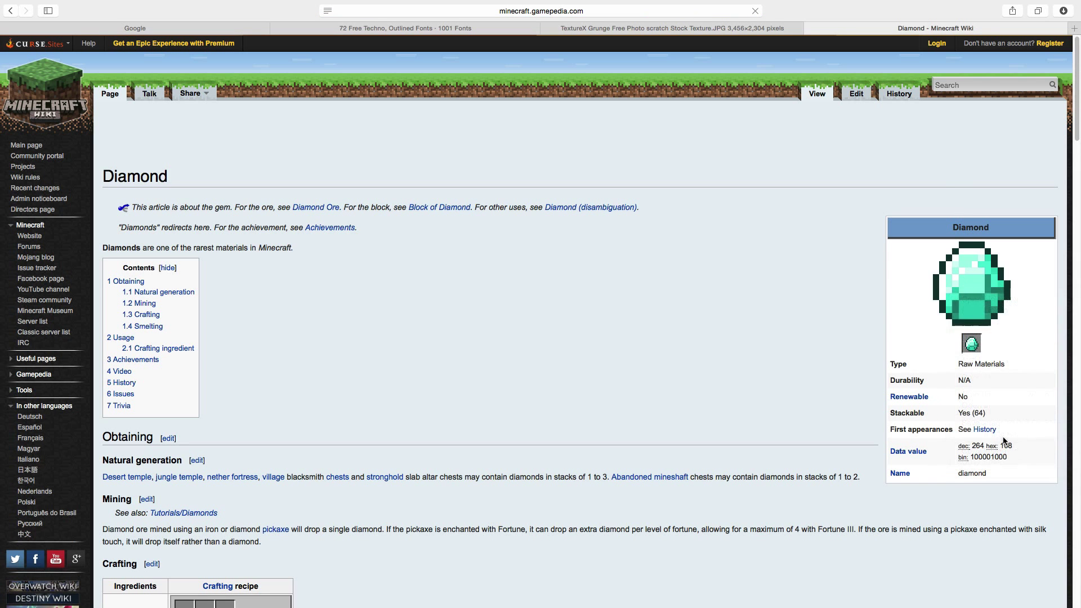
{"action": "right_click", "coordinate": [971, 297]}
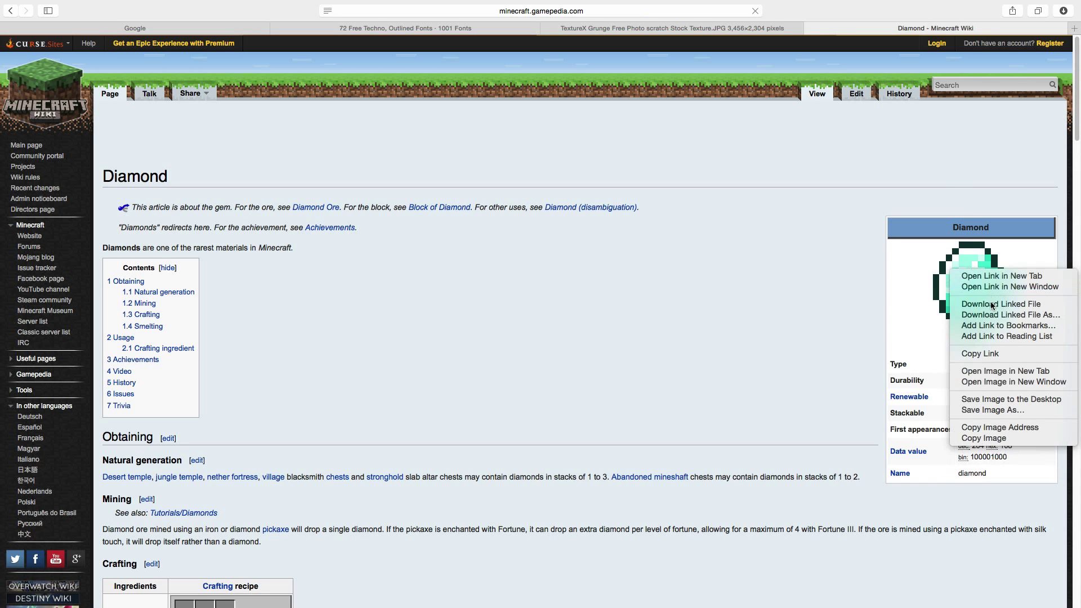
{"action": "left_click", "coordinate": [1019, 407]}
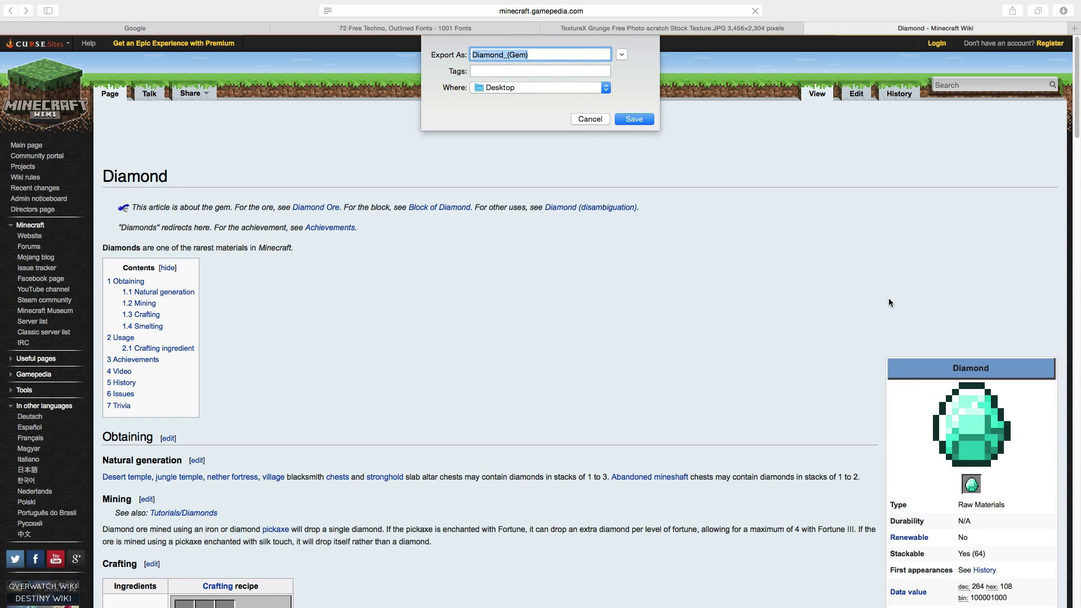
{"action": "left_click", "coordinate": [635, 119]}
Close the Font Book window, open the Potions image from the desktop and look through its frames.
{"action": "key", "text": "super+Tab"}
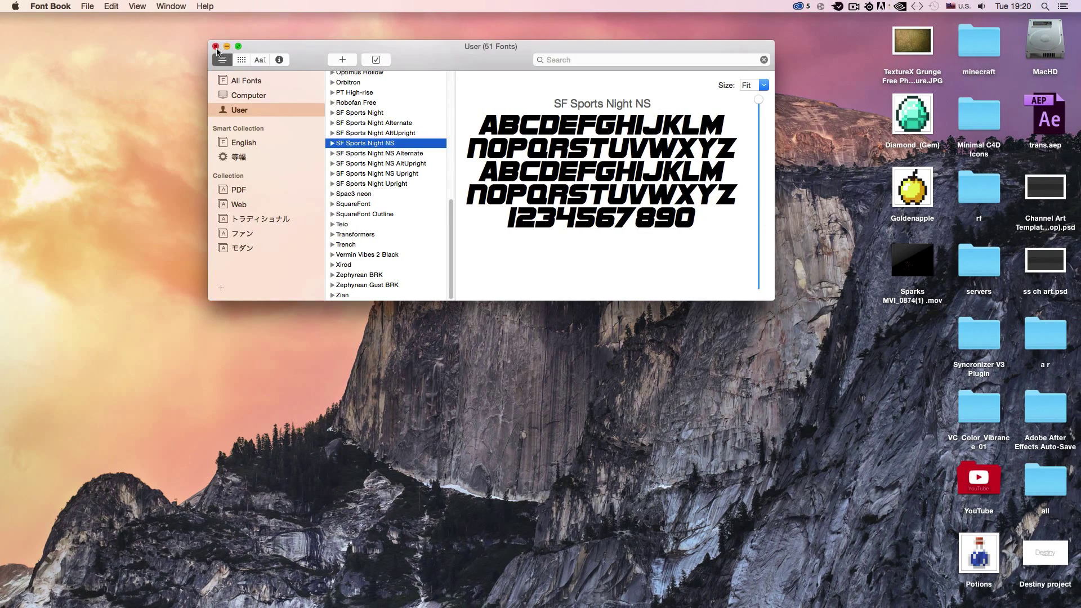
{"action": "left_click", "coordinate": [217, 49]}
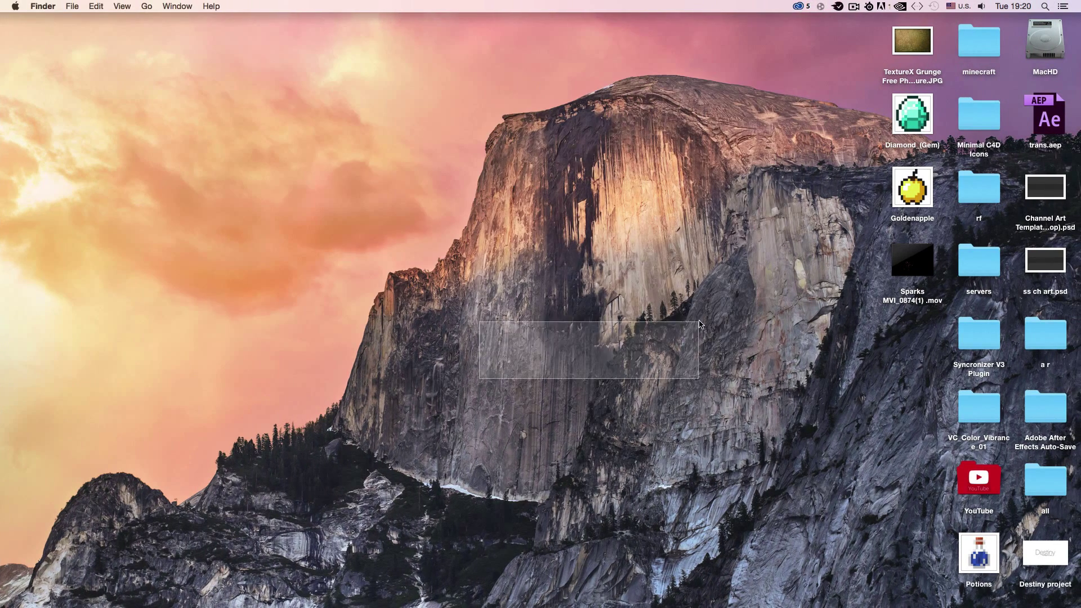
{"action": "left_click", "coordinate": [978, 552]}
{"action": "double_click", "coordinate": [968, 544]}
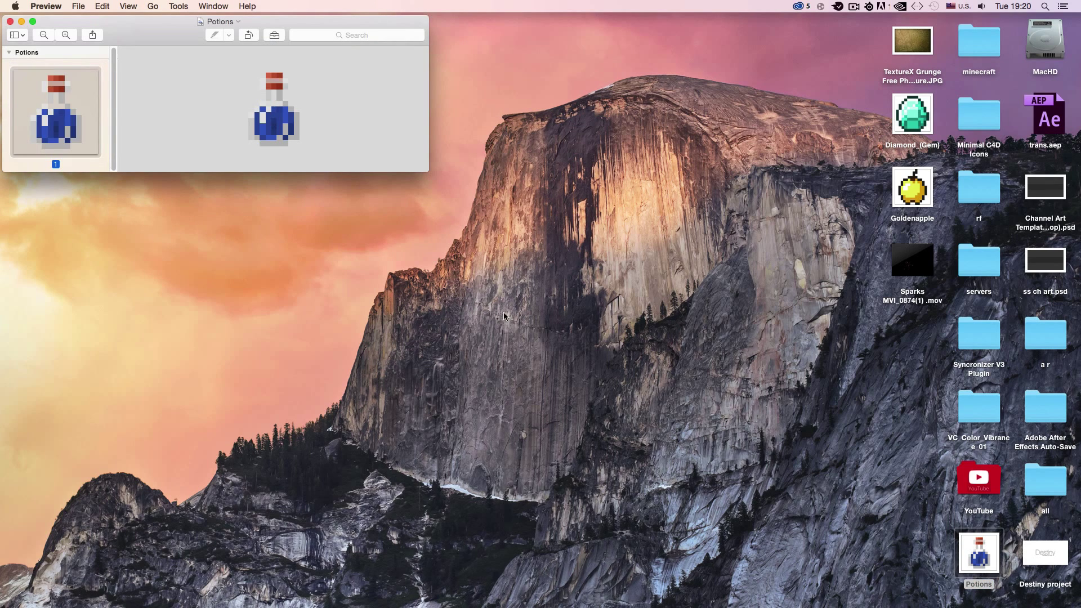
{"action": "key", "text": "Down"}
{"action": "key", "text": "Down"}
{"action": "key", "text": "Down"}
{"action": "key", "text": "Down"}
{"action": "key", "text": "Down"}
{"action": "key", "text": "Down"}
{"action": "key", "text": "Down"}
{"action": "key", "text": "Down"}
{"action": "key", "text": "Down"}
{"action": "key", "text": "Down"}
{"action": "key", "text": "Down"}
{"action": "key", "text": "Down"}
{"action": "key", "text": "Down"}
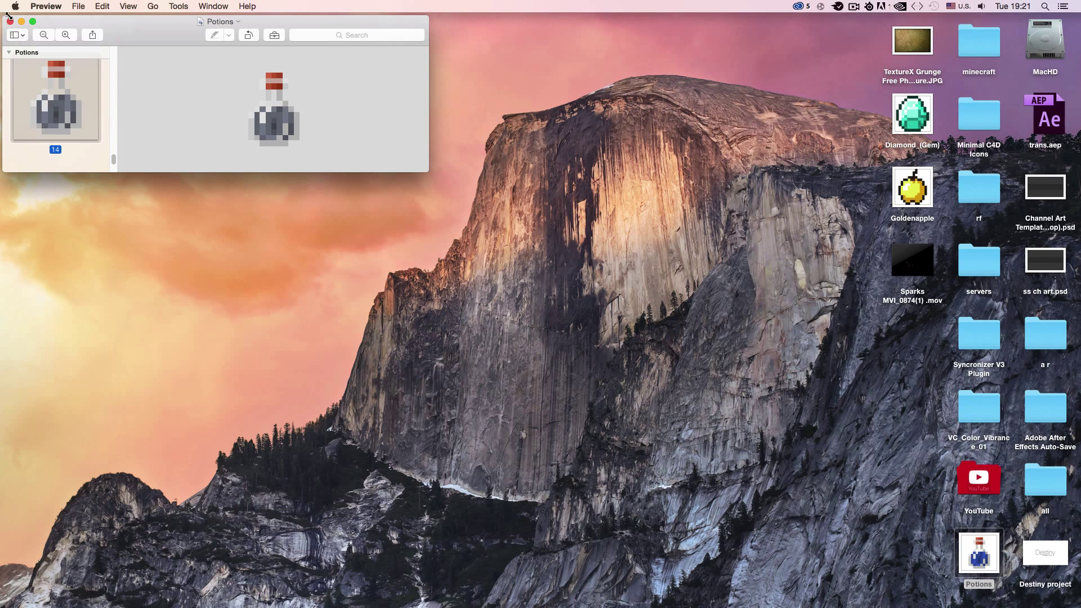
{"action": "left_click", "coordinate": [10, 22]}
Play the Potions image in Quick Look and enlarge the preview to judge its quality.
{"action": "left_click", "coordinate": [962, 549]}
{"action": "key", "text": "space"}
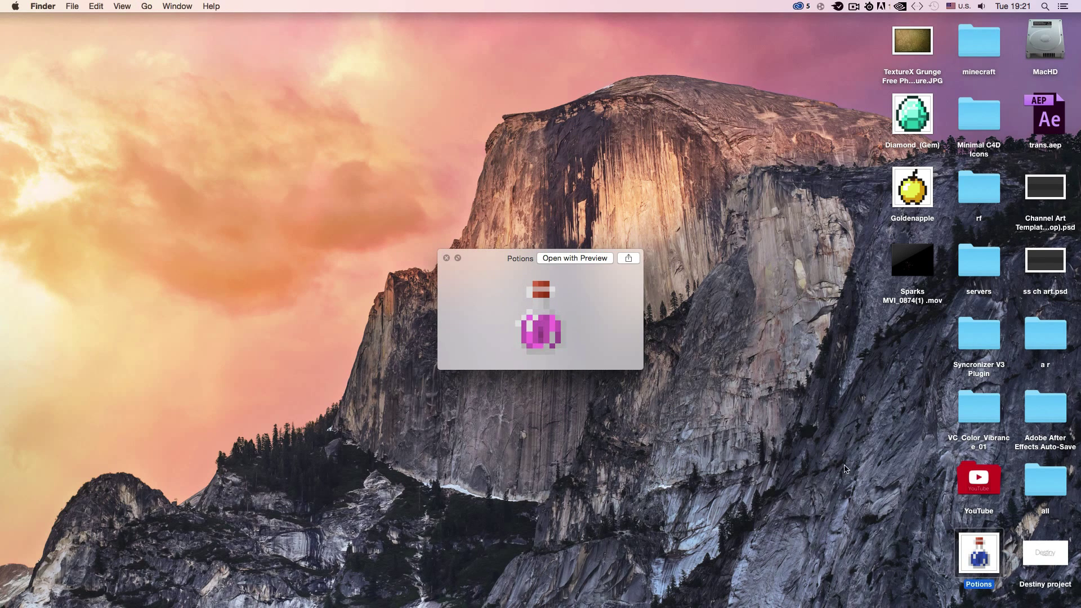
{"action": "left_click_drag", "start_coordinate": [642, 377], "coordinate": [684, 553]}
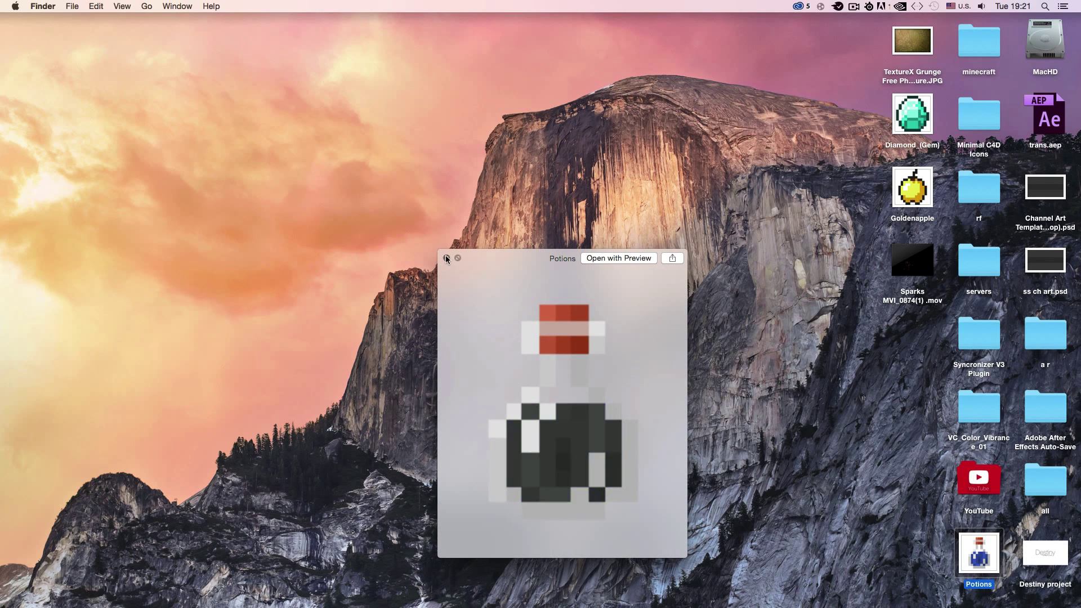
{"action": "left_click", "coordinate": [822, 253]}
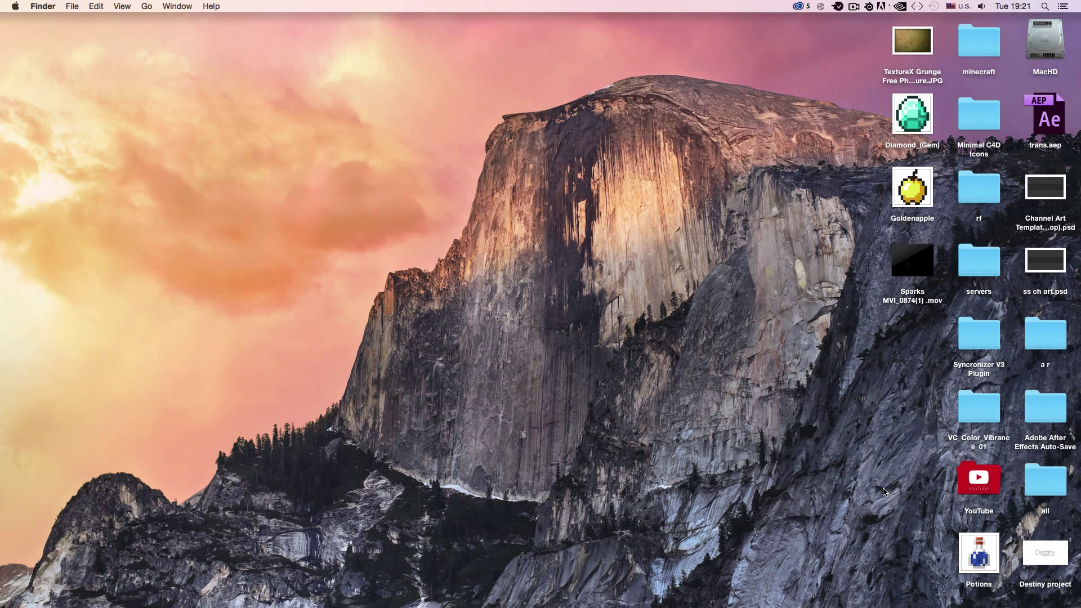
Create a new folder on the desktop named TUT INTRO.
{"action": "right_click", "coordinate": [921, 308]}
{"action": "left_click", "coordinate": [899, 353]}
{"action": "left_click_drag", "start_coordinate": [749, 440], "coordinate": [795, 113]}
{"action": "left_click_drag", "start_coordinate": [879, 38], "coordinate": [1043, 551]}
{"action": "right_click", "coordinate": [938, 359]}
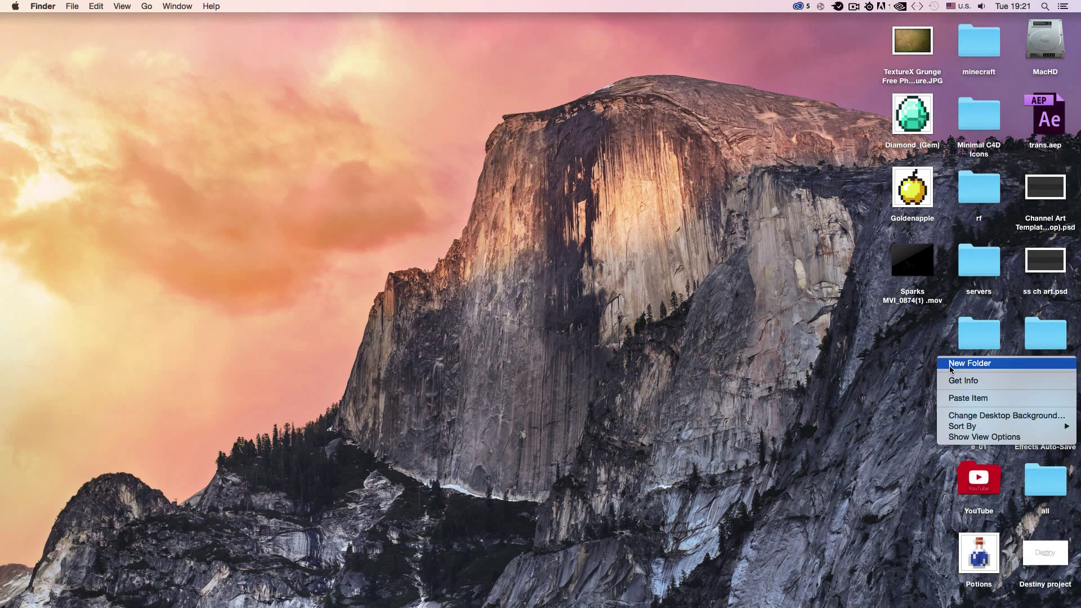
{"action": "left_click", "coordinate": [951, 365]}
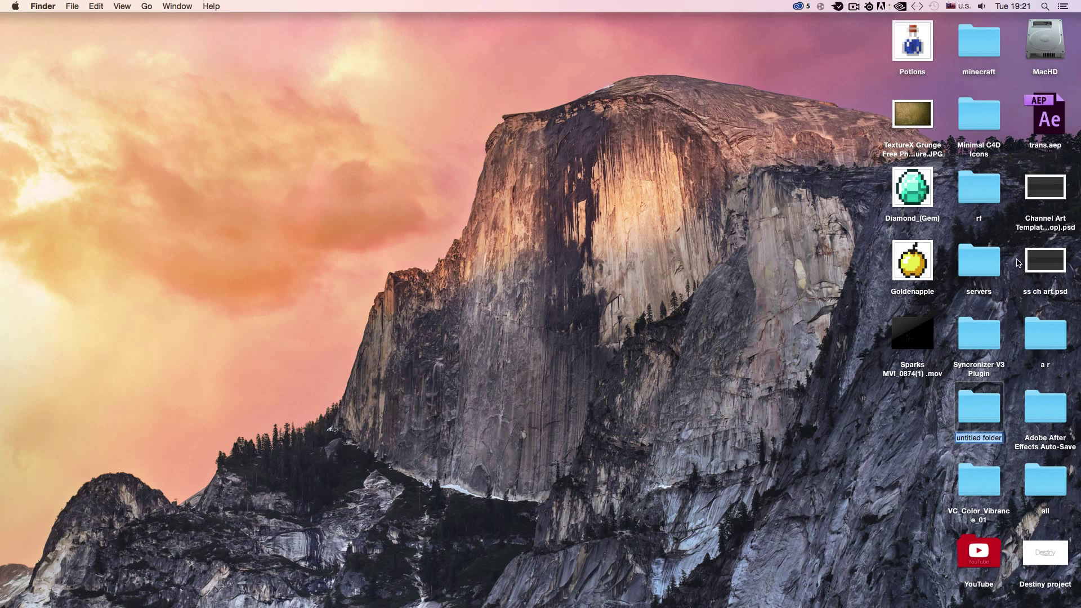
{"action": "mouse_move", "coordinate": [899, 346]}
{"action": "type", "text": "TUT INTRO"}
{"action": "key", "text": "Return"}
Open the TUT INTRO folder and change the Sort By setting in its view options.
{"action": "double_click", "coordinate": [974, 393]}
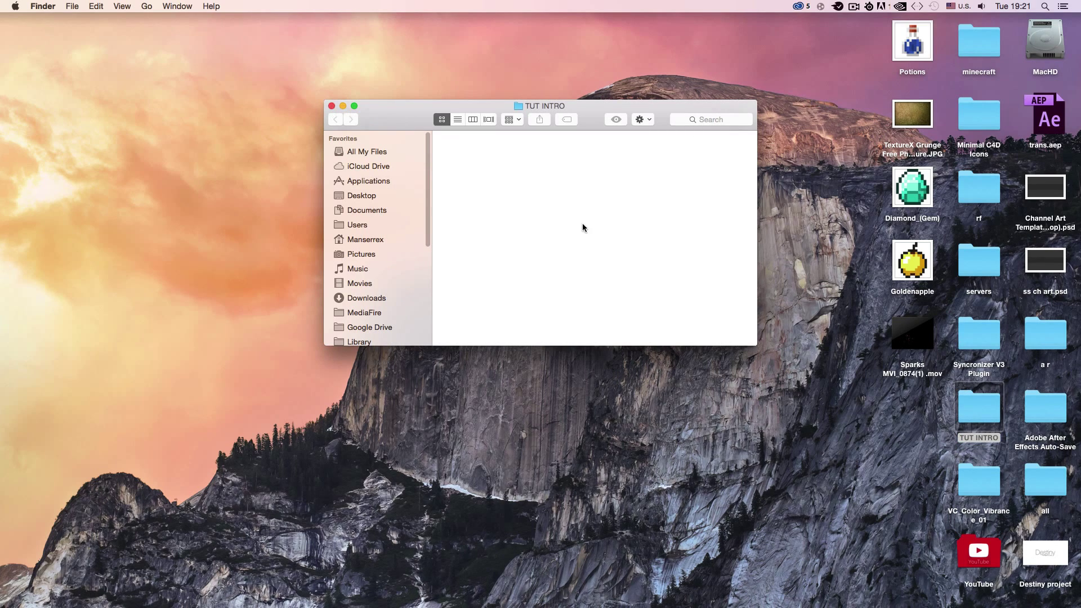
{"action": "right_click", "coordinate": [582, 224]}
{"action": "left_click", "coordinate": [647, 302]}
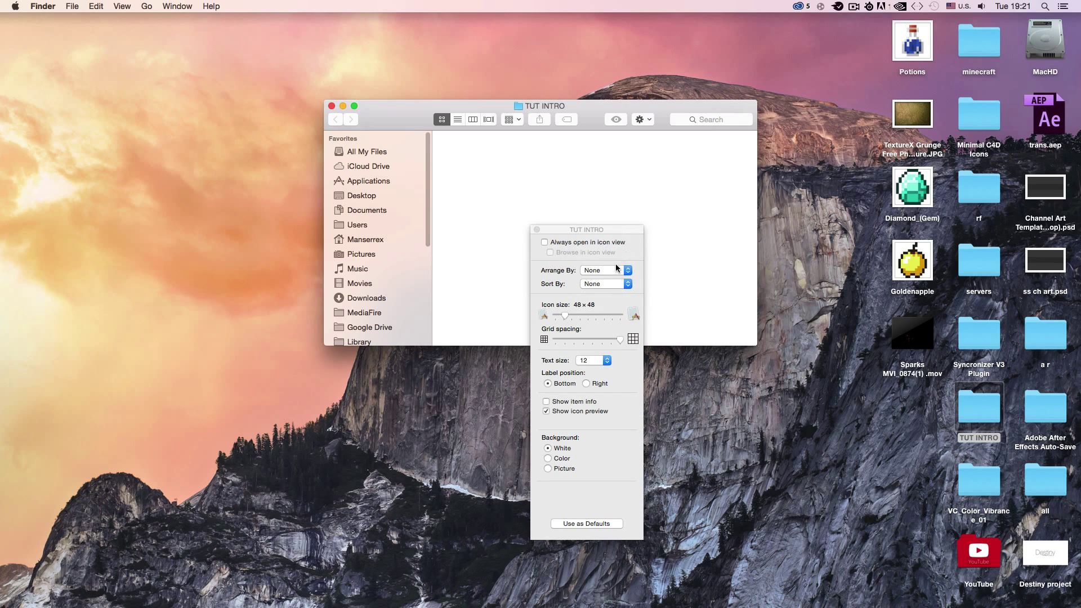
{"action": "left_click", "coordinate": [619, 284]}
{"action": "left_click", "coordinate": [596, 320]}
{"action": "left_click", "coordinate": [537, 230]}
Move the potion, texture, diamond and golden apple images into TUT INTRO, copy in trans.aep and the Sparks movie, and close the folder.
{"action": "left_click_drag", "start_coordinate": [869, 287], "coordinate": [721, 225]}
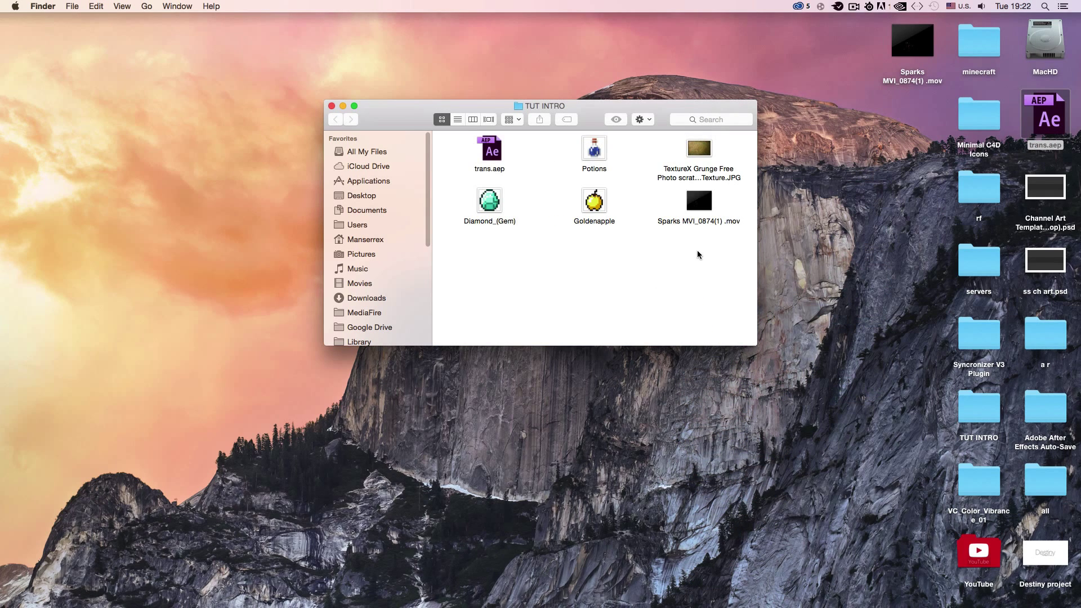
{"action": "left_click", "coordinate": [331, 106]}
{"action": "left_click", "coordinate": [975, 437]}
{"action": "left_click_drag", "start_coordinate": [842, 413], "coordinate": [881, 216]}
{"action": "left_click", "coordinate": [965, 398]}
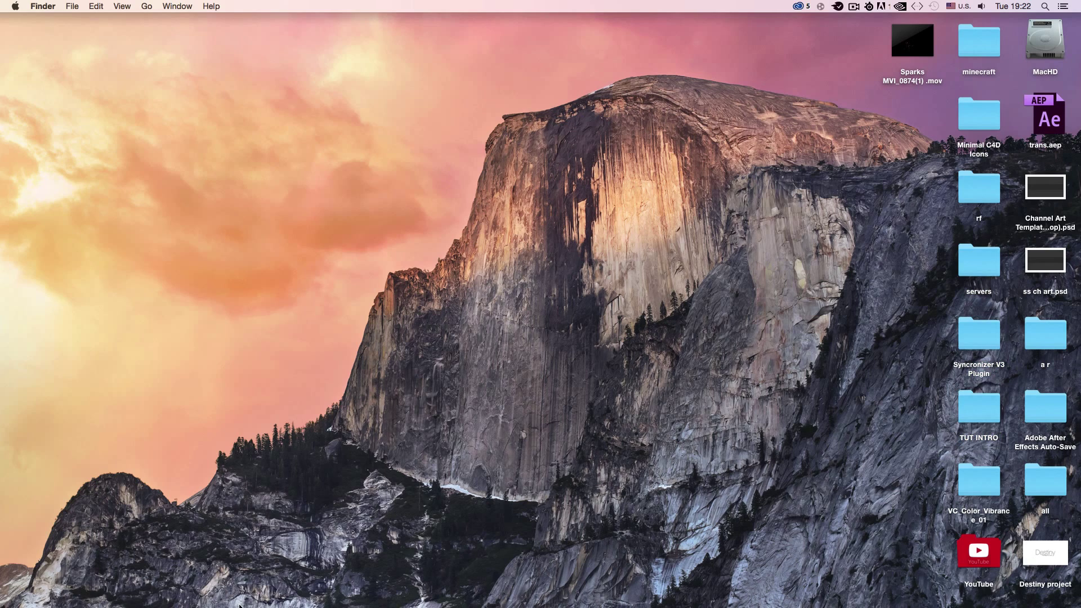
Switch to After Effects and start a new composition of 1920 x 1080 px with the 16:9 aspect ratio locked.
{"action": "key", "text": "ctrl+Right"}
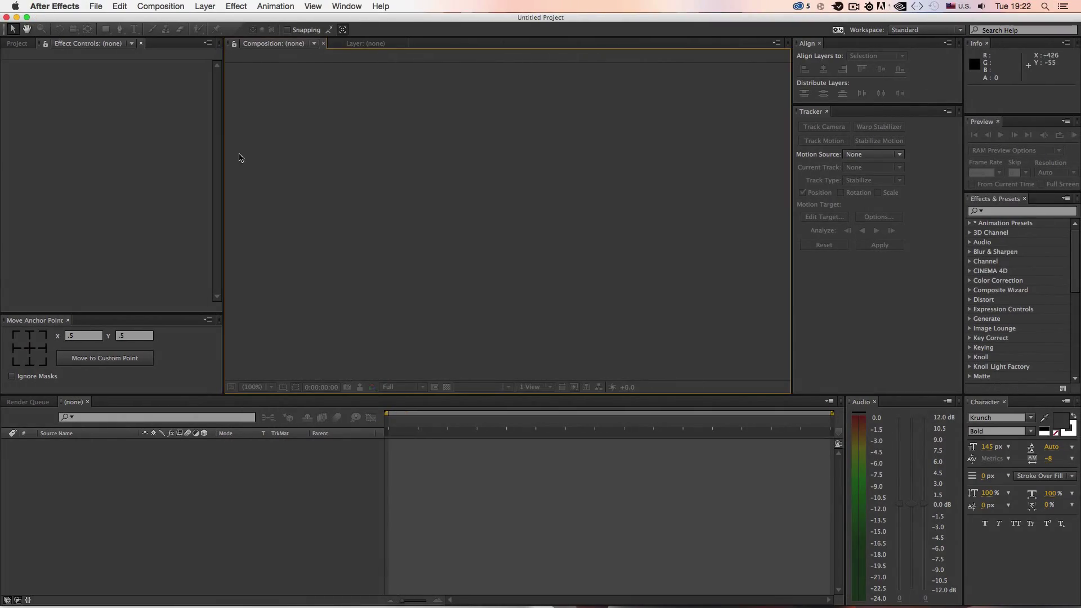
{"action": "left_click", "coordinate": [113, 138]}
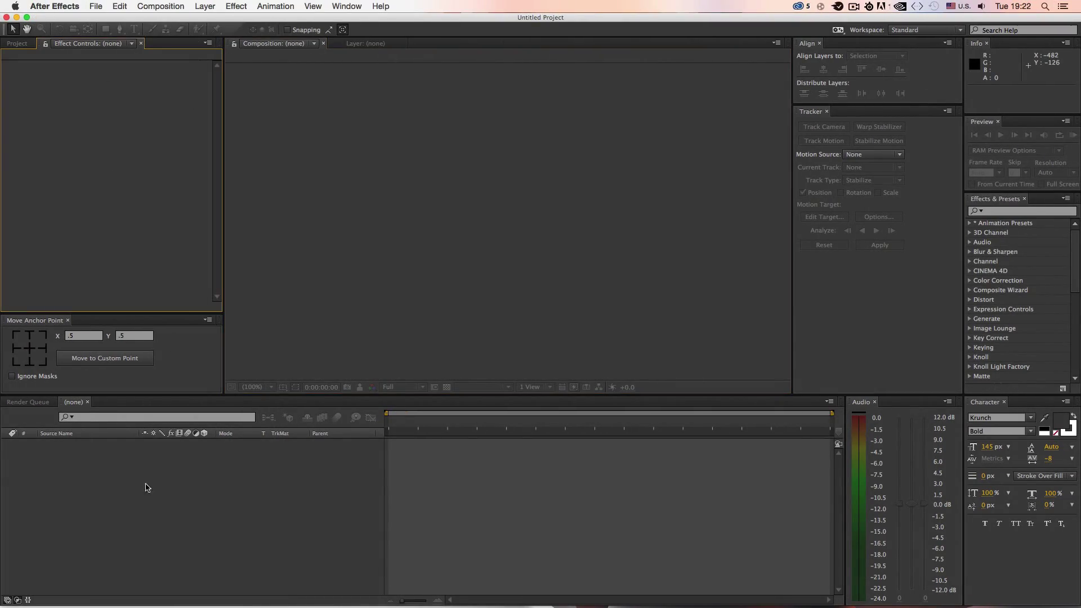
{"action": "key", "text": "super+n"}
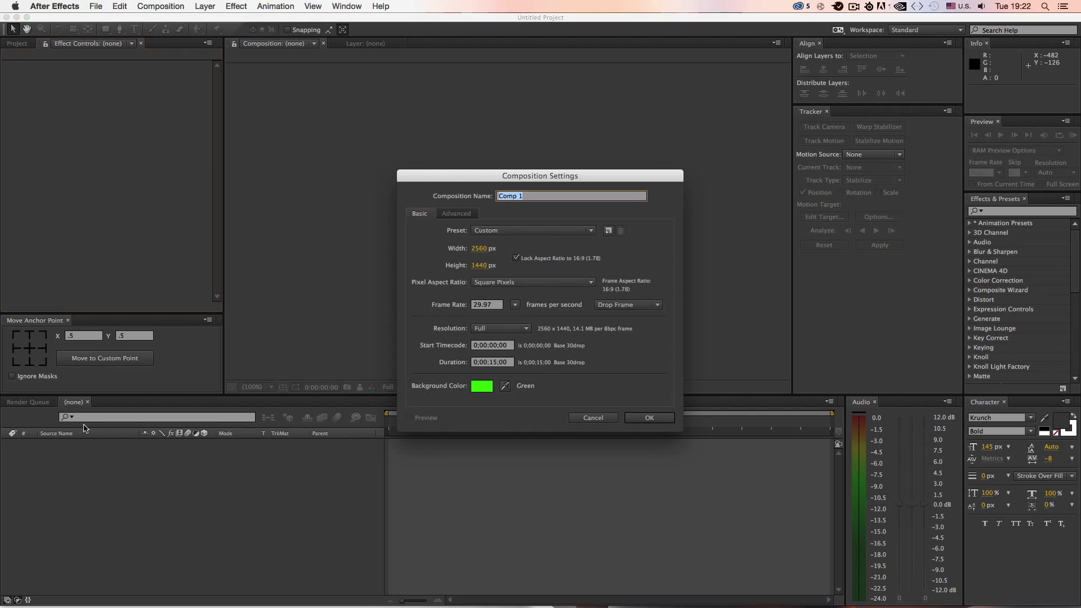
{"action": "left_click", "coordinate": [593, 417]}
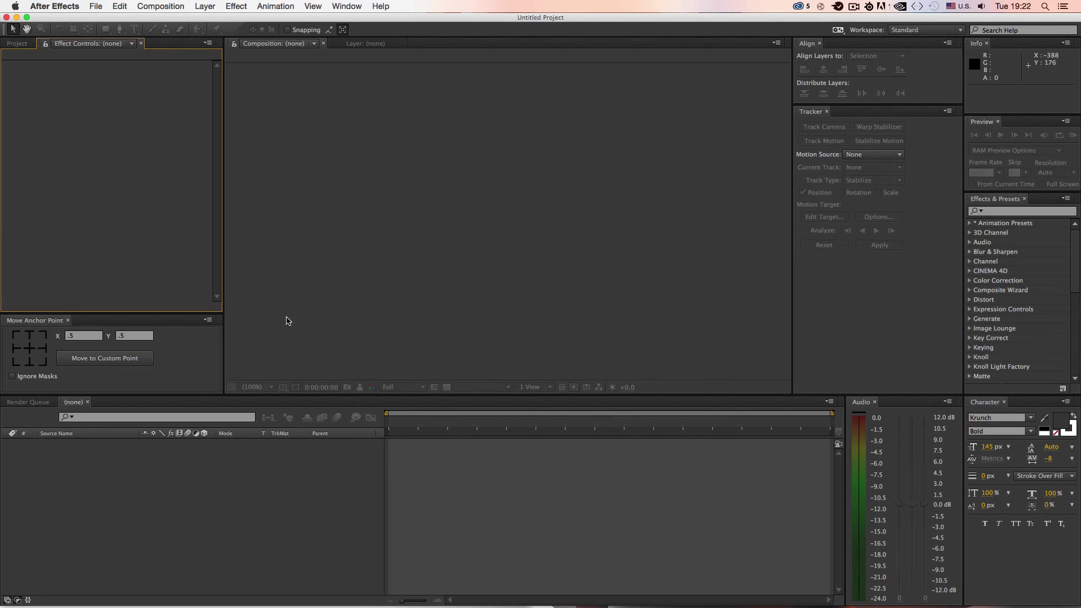
{"action": "key", "text": "super+n"}
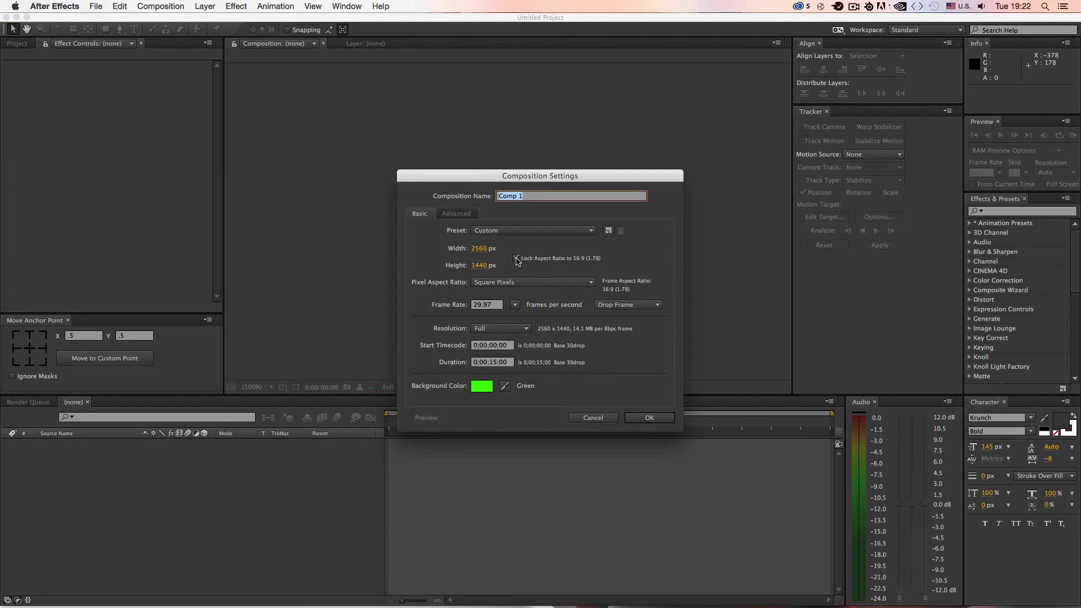
{"action": "left_click_drag", "start_coordinate": [478, 249], "coordinate": [335, 290]}
{"action": "left_click", "coordinate": [478, 248]}
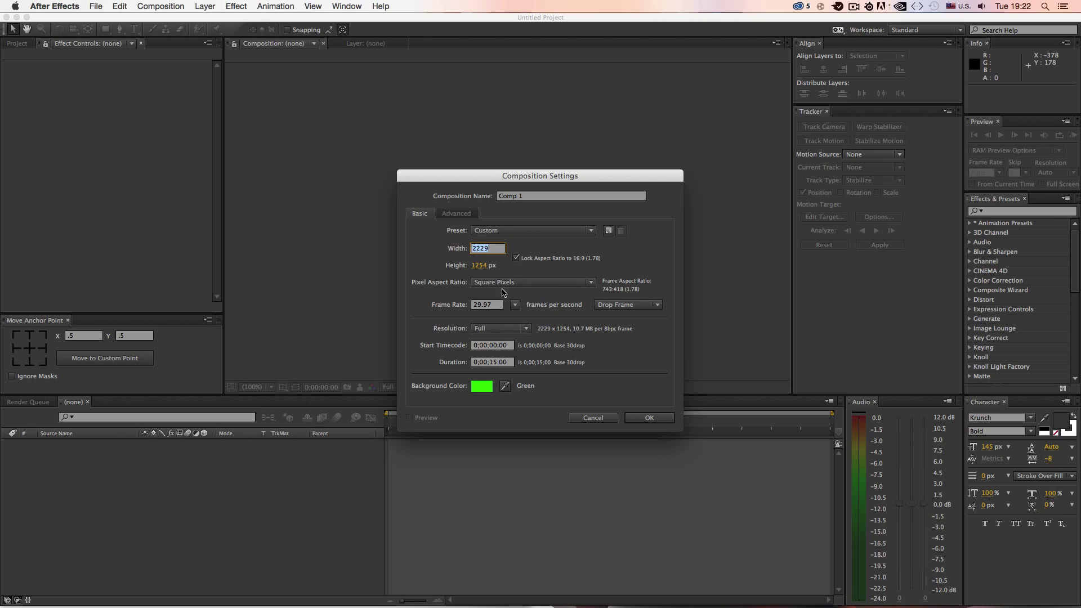
{"action": "type", "text": "1920"}
{"action": "key", "text": "Return"}
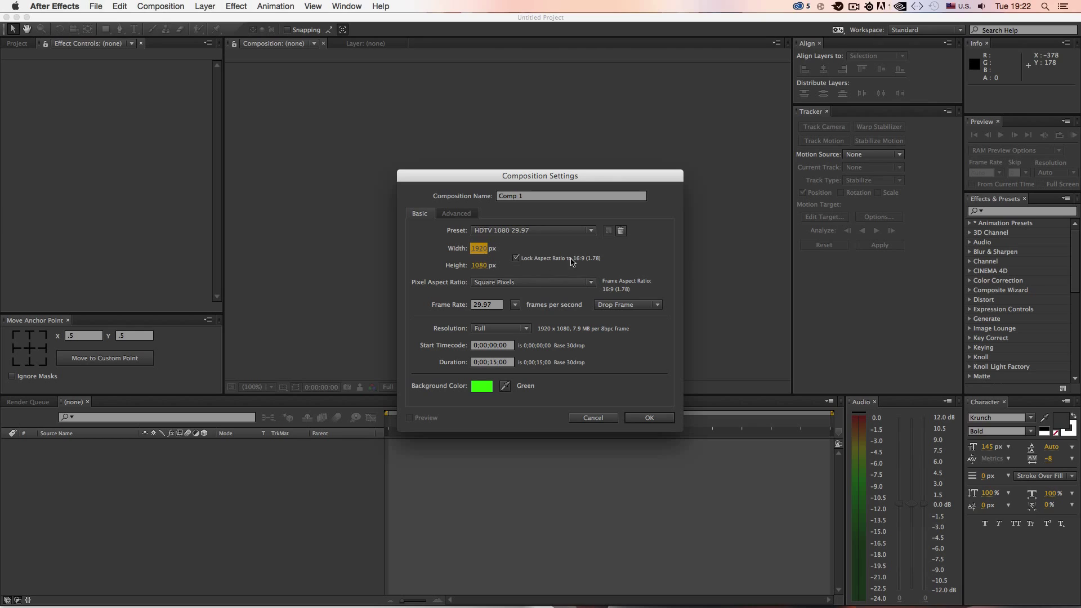
{"action": "left_click", "coordinate": [586, 259]}
{"action": "left_click", "coordinate": [516, 258]}
Set the composition's background color to black (000000).
{"action": "left_click", "coordinate": [481, 387]}
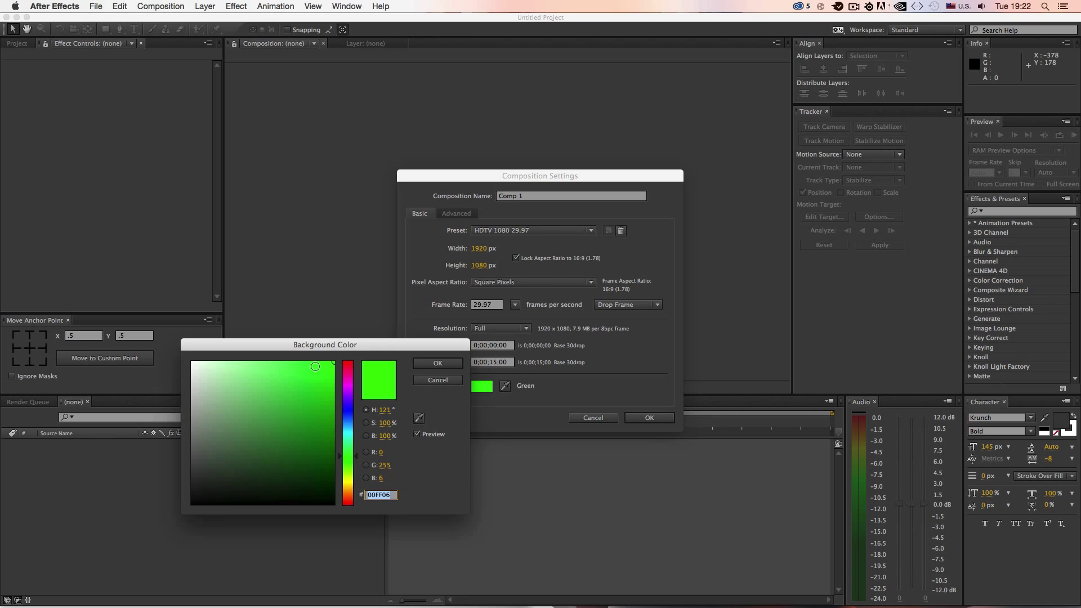
{"action": "type", "text": "000000"}
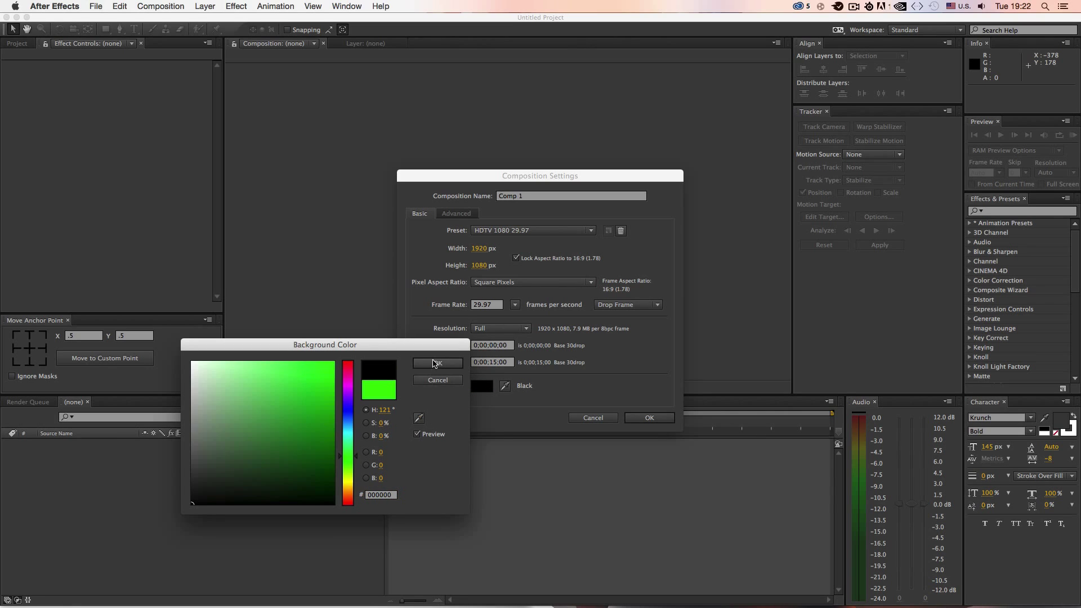
{"action": "left_click", "coordinate": [438, 363]}
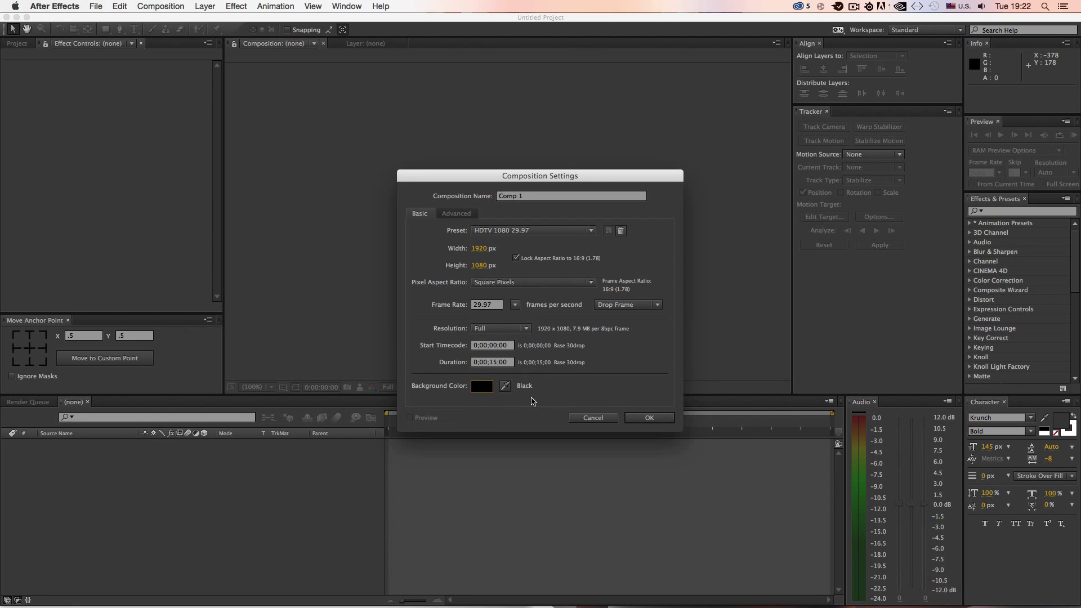
Name the composition "Tutorial Intro" and create it.
{"action": "left_click", "coordinate": [523, 198]}
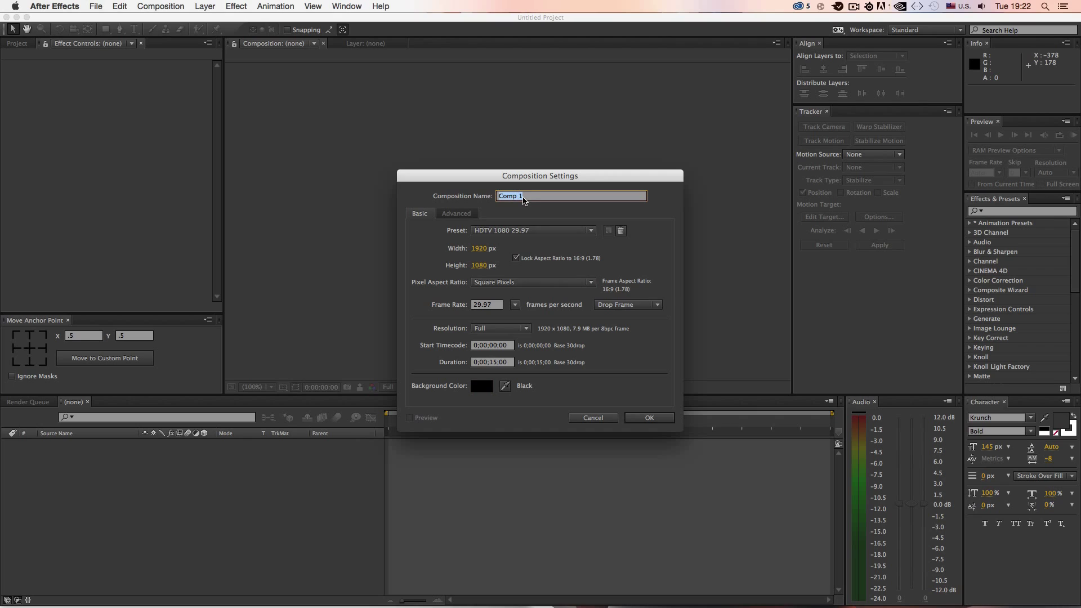
{"action": "type", "text": "Tutorial Intro"}
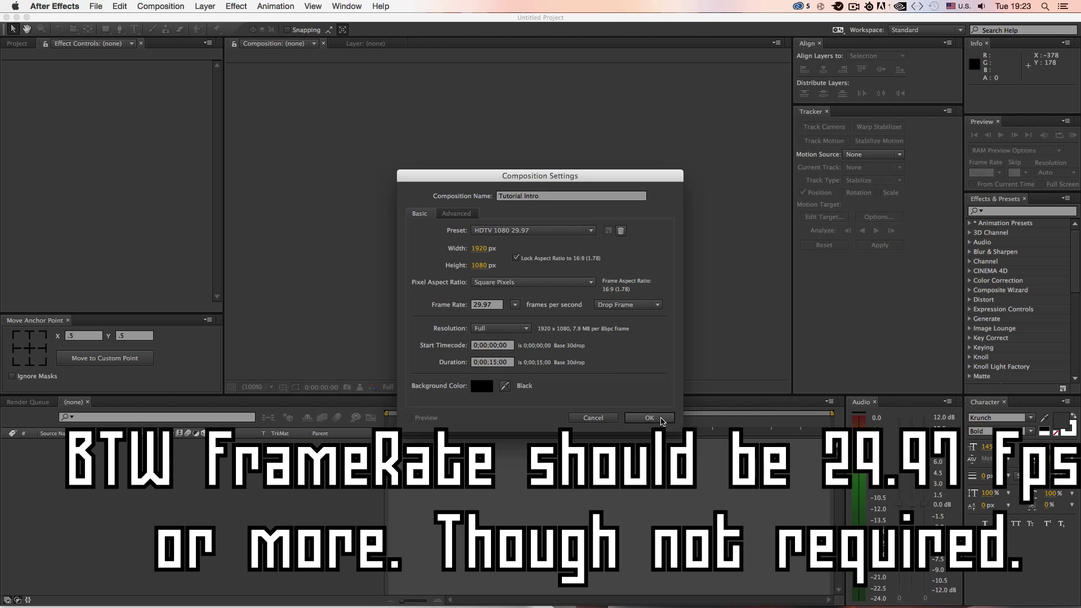
{"action": "left_click", "coordinate": [650, 416]}
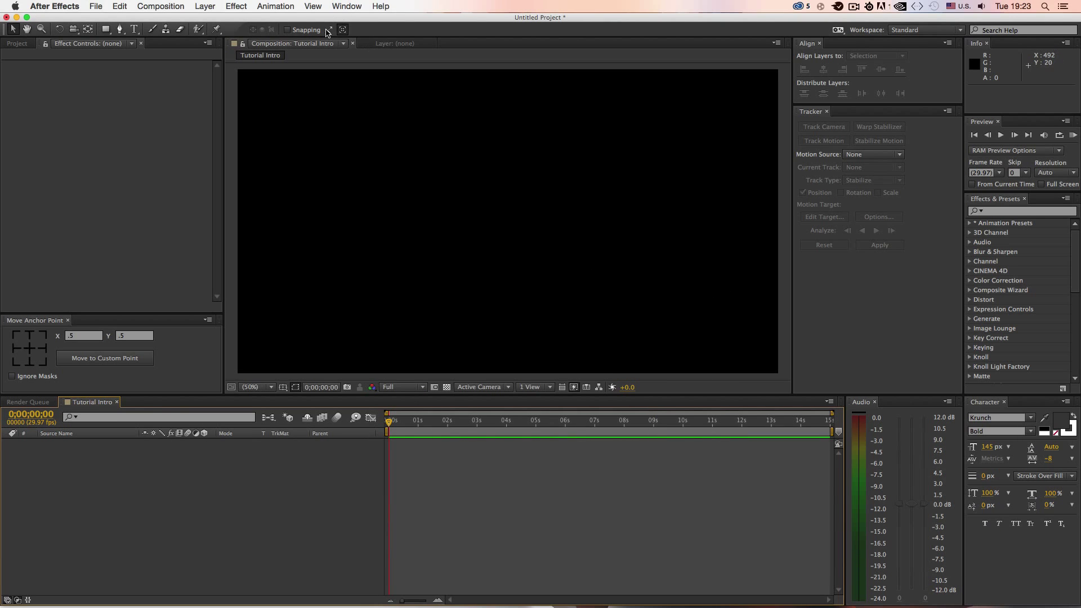
Start a new 1920 x 1080 px solid and set its color to blue (0084FF).
{"action": "mouse_move", "coordinate": [224, 81]}
{"action": "left_mouse_down"}
{"action": "mouse_move", "coordinate": [321, 88]}
{"action": "mouse_move", "coordinate": [193, 92]}
{"action": "mouse_move", "coordinate": [232, 99]}
{"action": "left_mouse_up"}
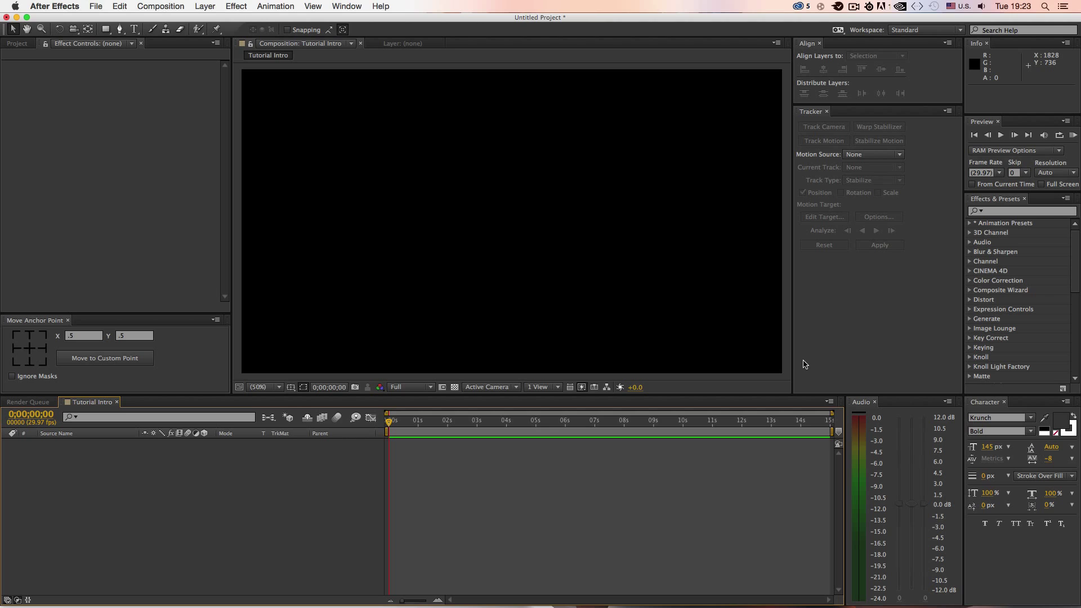
{"action": "key", "text": "super+y"}
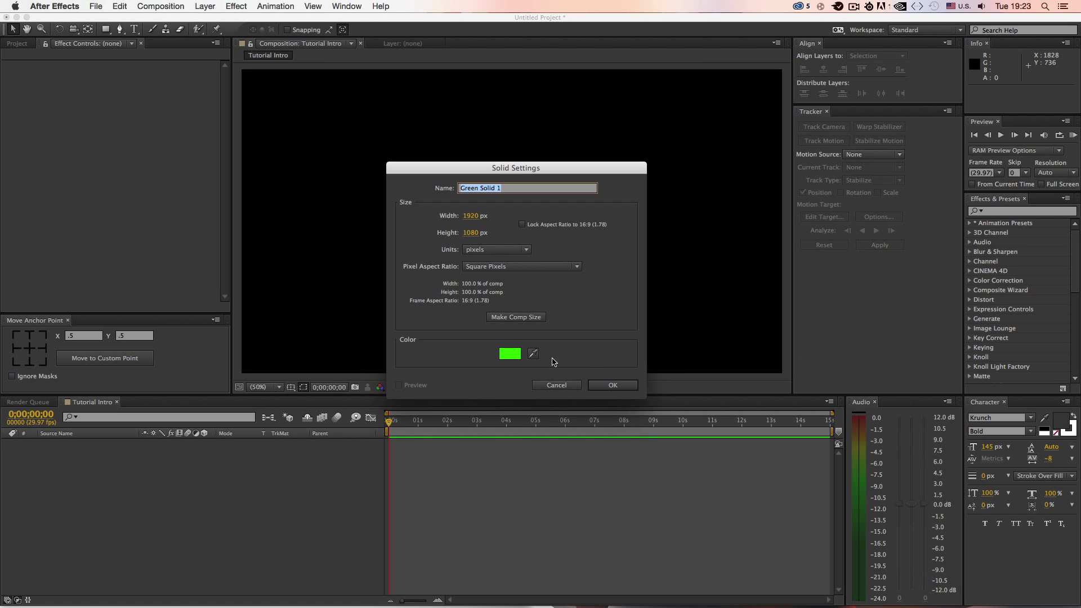
{"action": "left_click", "coordinate": [514, 355]}
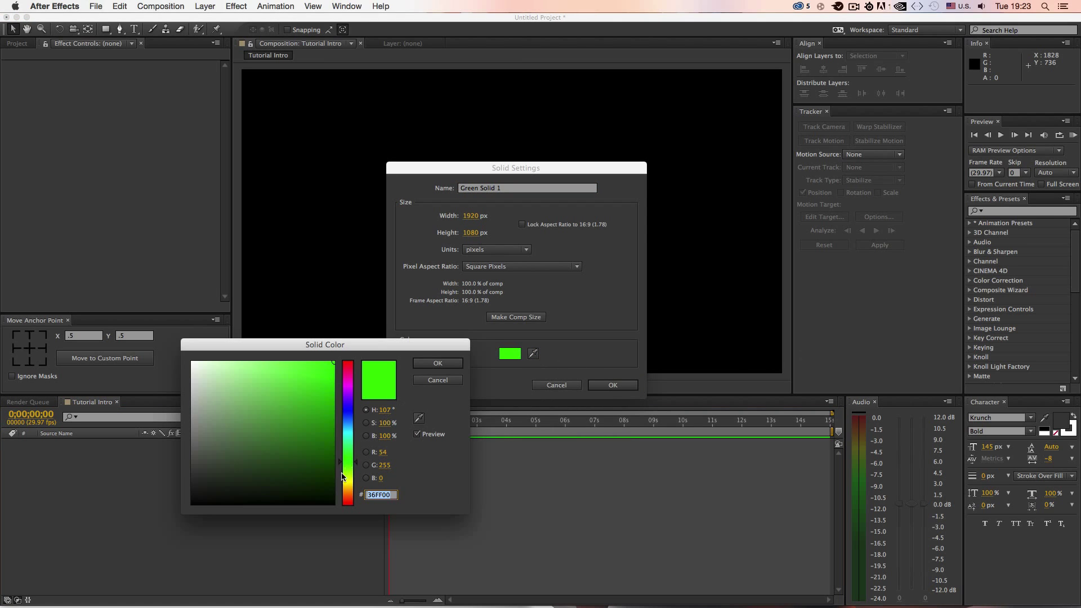
{"action": "left_click_drag", "start_coordinate": [347, 486], "coordinate": [354, 421]}
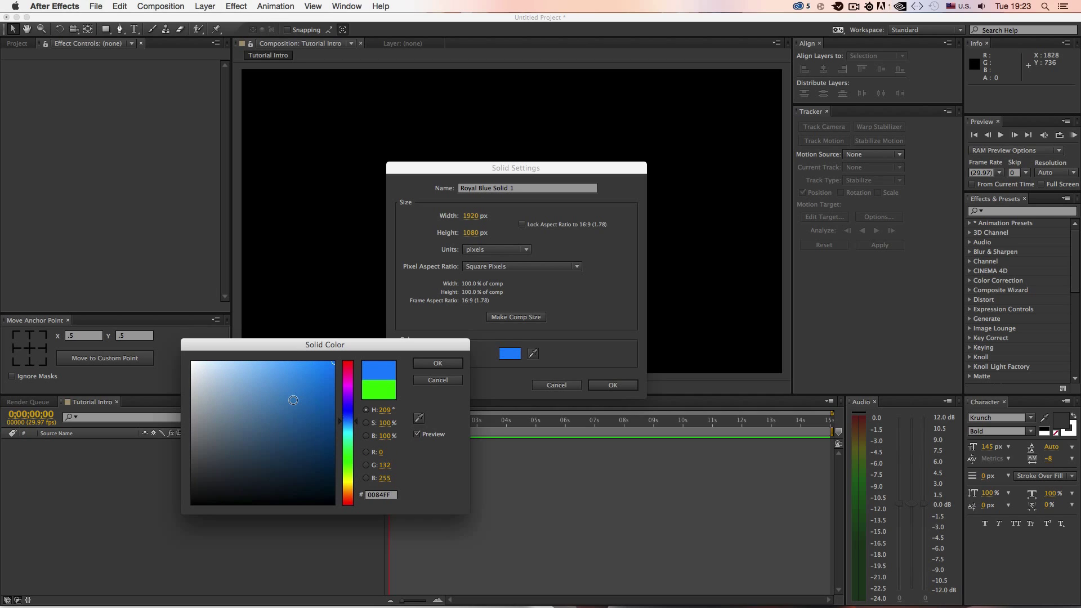
{"action": "left_click", "coordinate": [450, 363]}
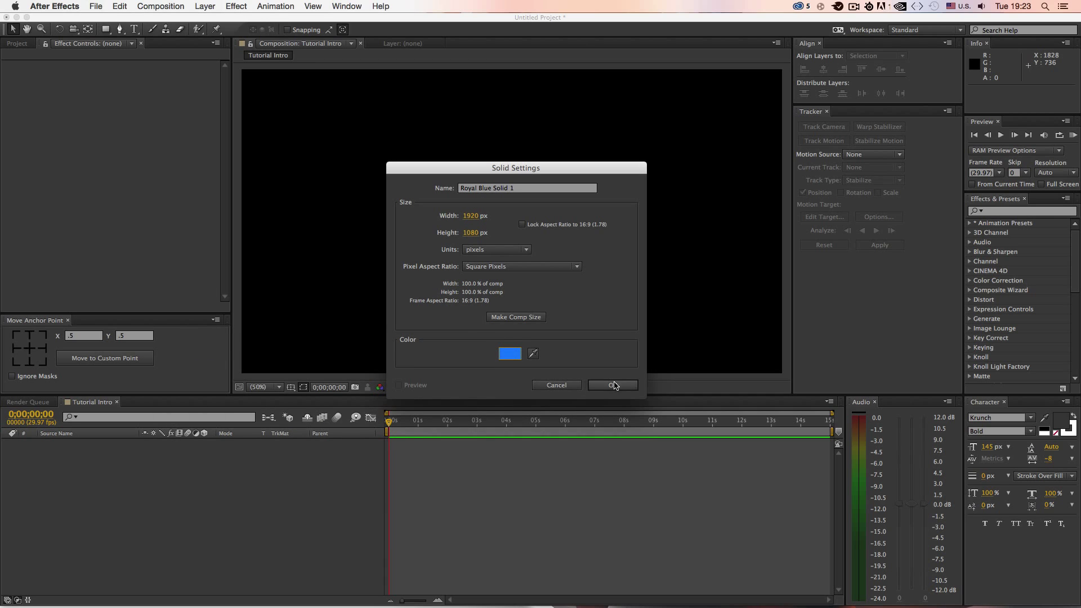
Set the new solid's color to white (FFFFFF) and create the layer.
{"action": "left_click", "coordinate": [514, 354]}
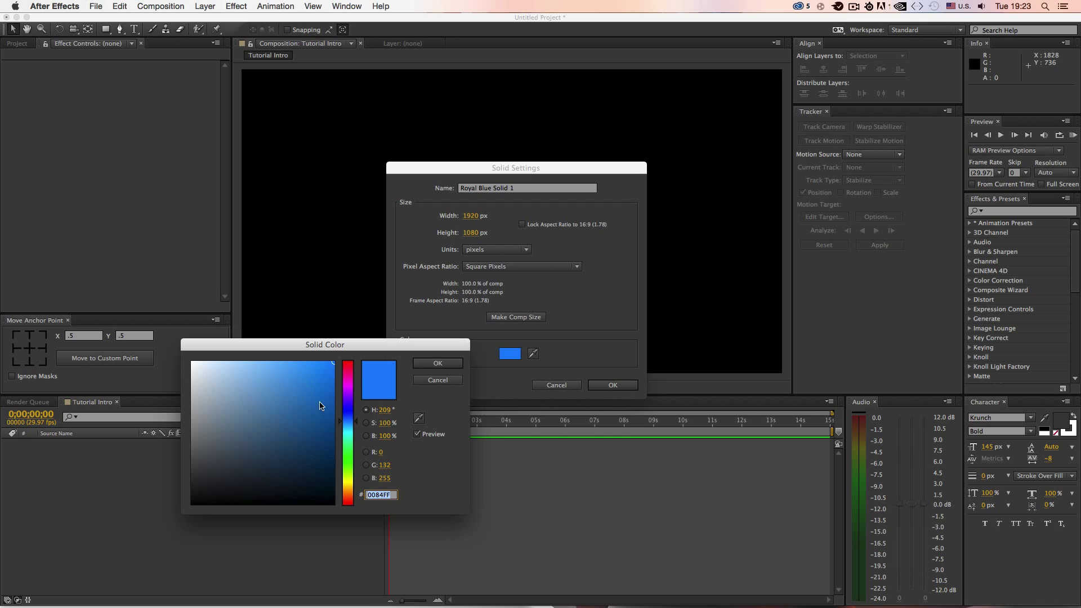
{"action": "type", "text": "ffffff"}
{"action": "left_click", "coordinate": [437, 363]}
{"action": "left_click", "coordinate": [599, 387]}
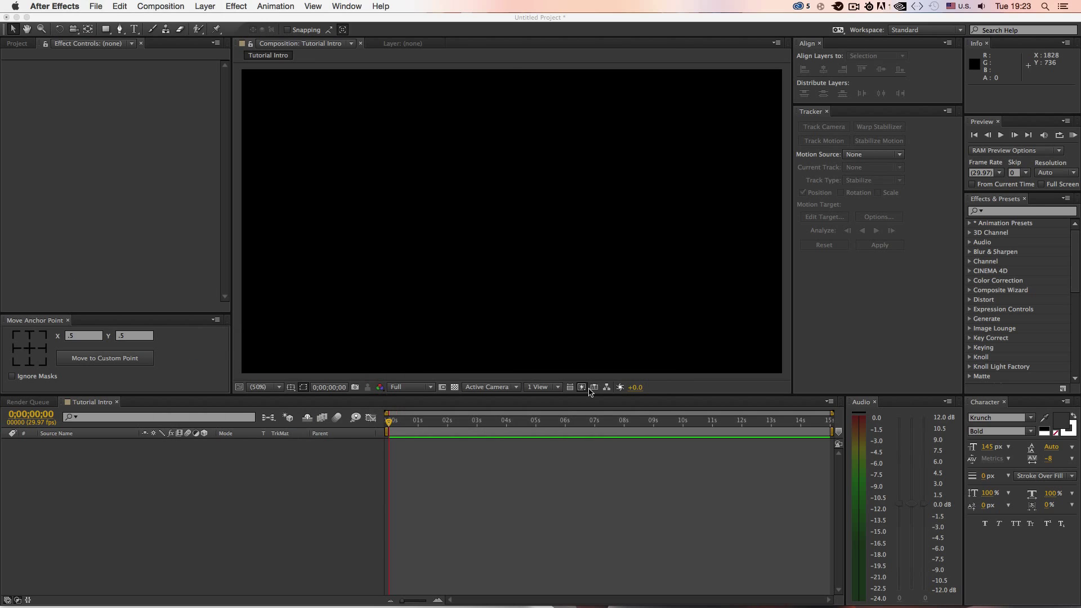
{"action": "left_click", "coordinate": [189, 526]}
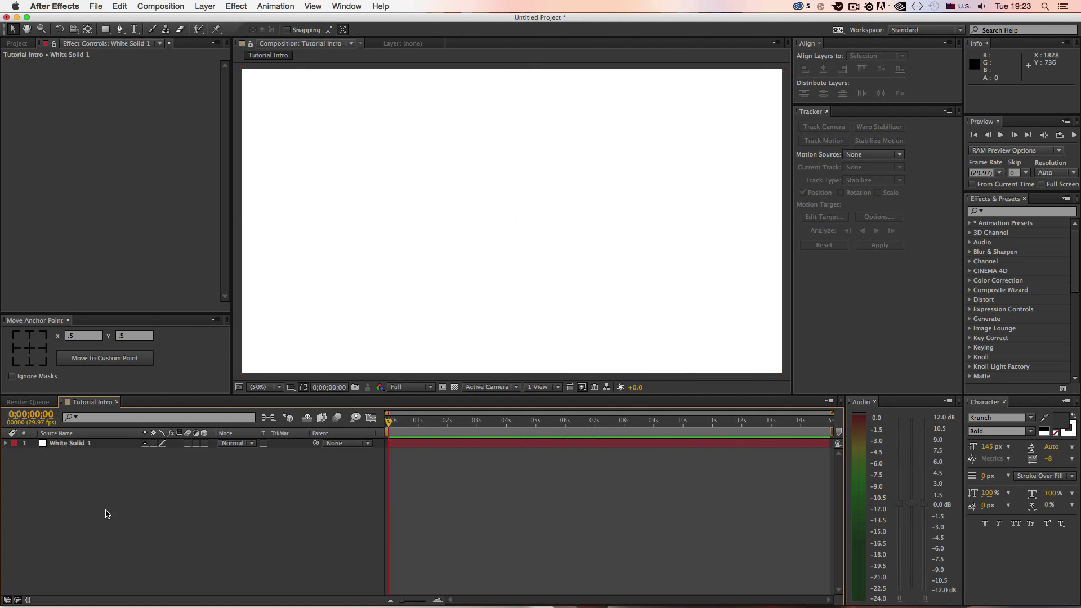
Create a second 1920 x 1080 px solid in black above the white one.
{"action": "key", "text": "super+y"}
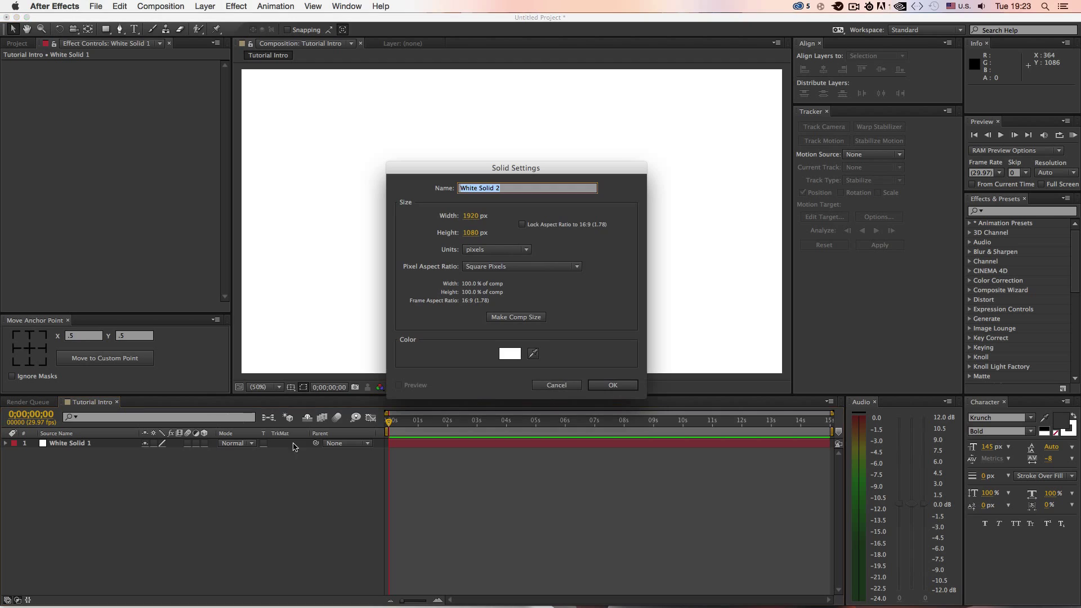
{"action": "left_click", "coordinate": [511, 354]}
{"action": "left_click_drag", "start_coordinate": [269, 425], "coordinate": [192, 503]}
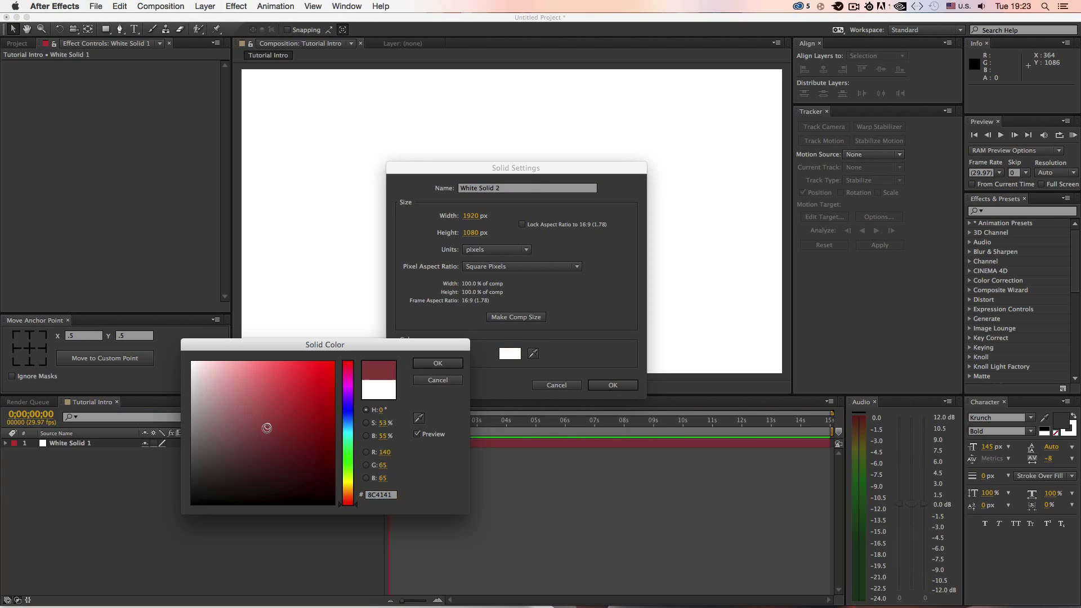
{"action": "left_click", "coordinate": [461, 363]}
{"action": "left_click", "coordinate": [612, 385]}
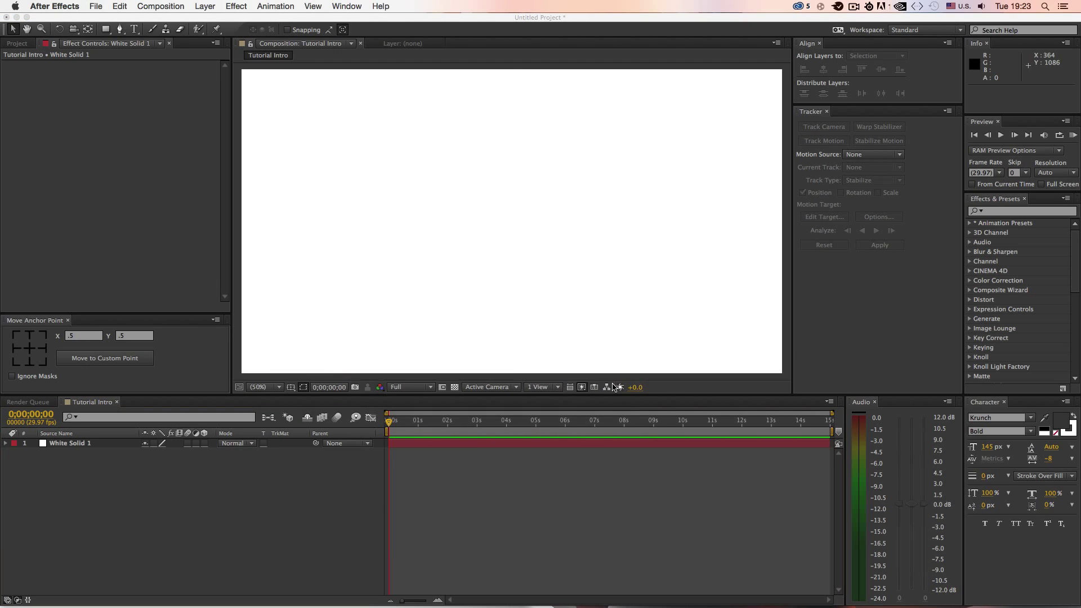
Draw a rounded-rectangle mask about 1846 x 1004 px on the black solid, just inside the frame edges, and invert it.
{"action": "left_click", "coordinate": [105, 29]}
{"action": "left_click_drag", "start_coordinate": [105, 31], "coordinate": [174, 41]}
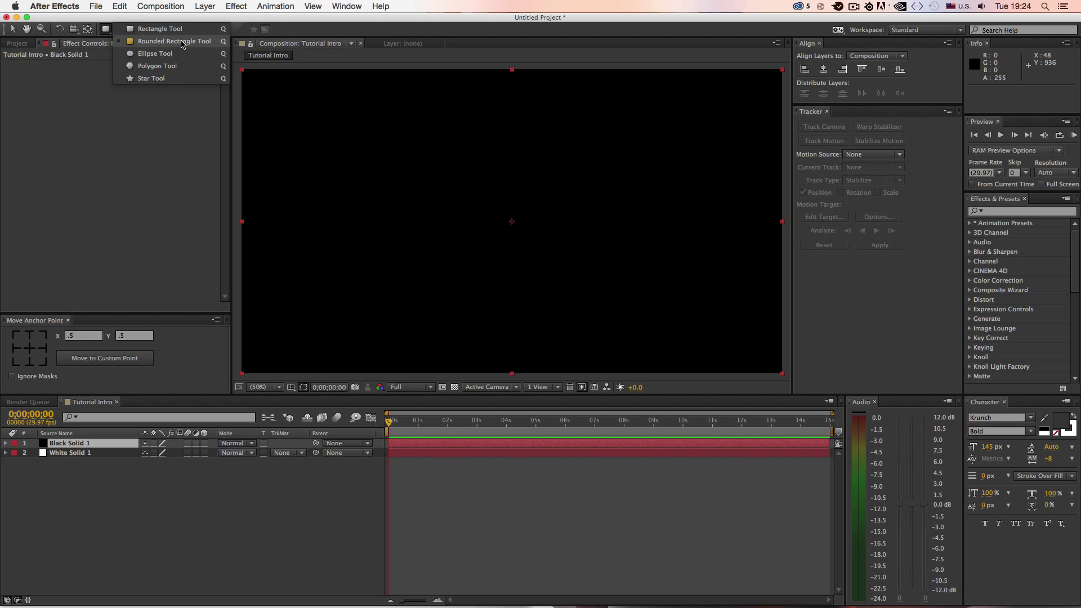
{"action": "left_click_drag", "start_coordinate": [182, 43], "coordinate": [182, 44]}
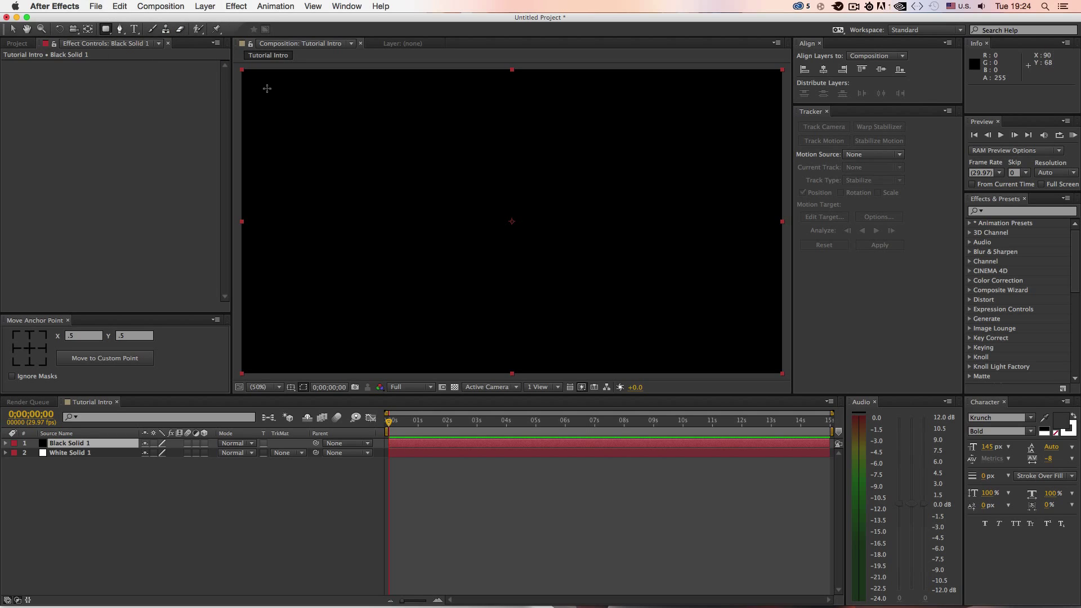
{"action": "left_click", "coordinate": [104, 445]}
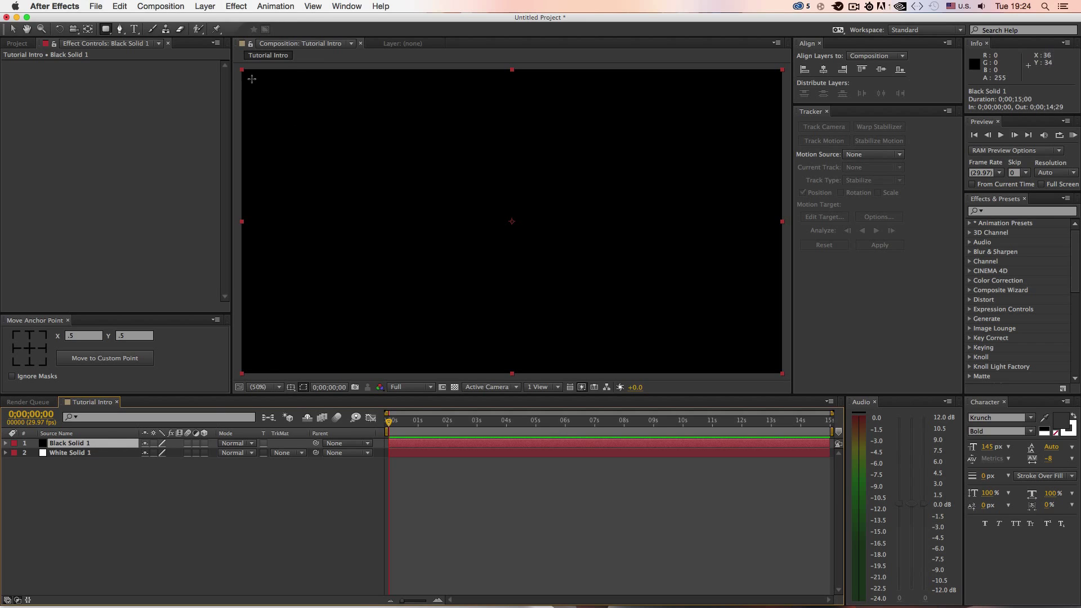
{"action": "left_click_drag", "start_coordinate": [255, 81], "coordinate": [775, 365]}
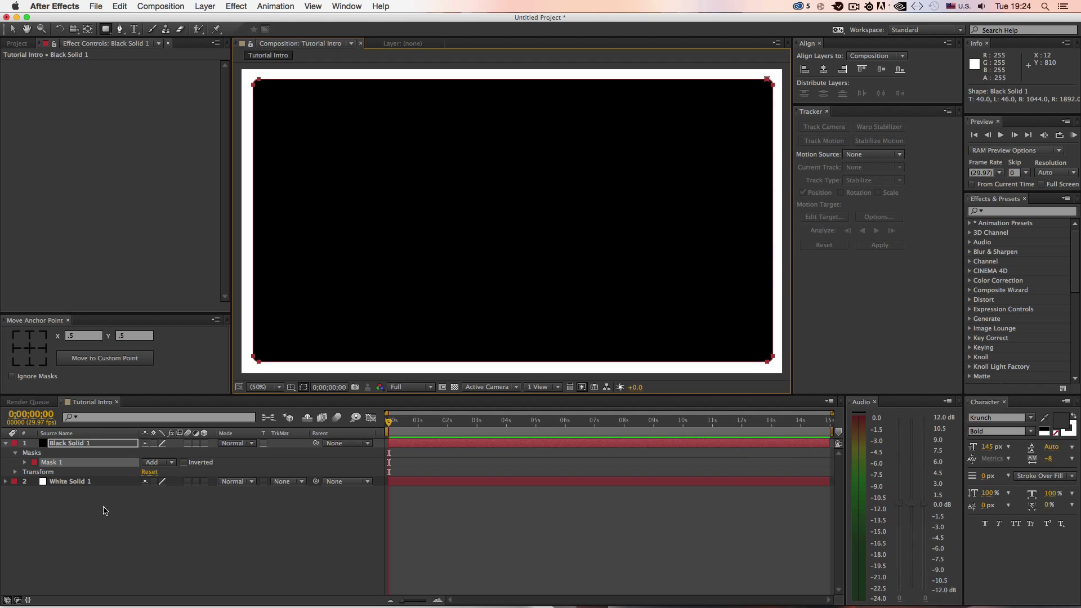
{"action": "left_click", "coordinate": [183, 463]}
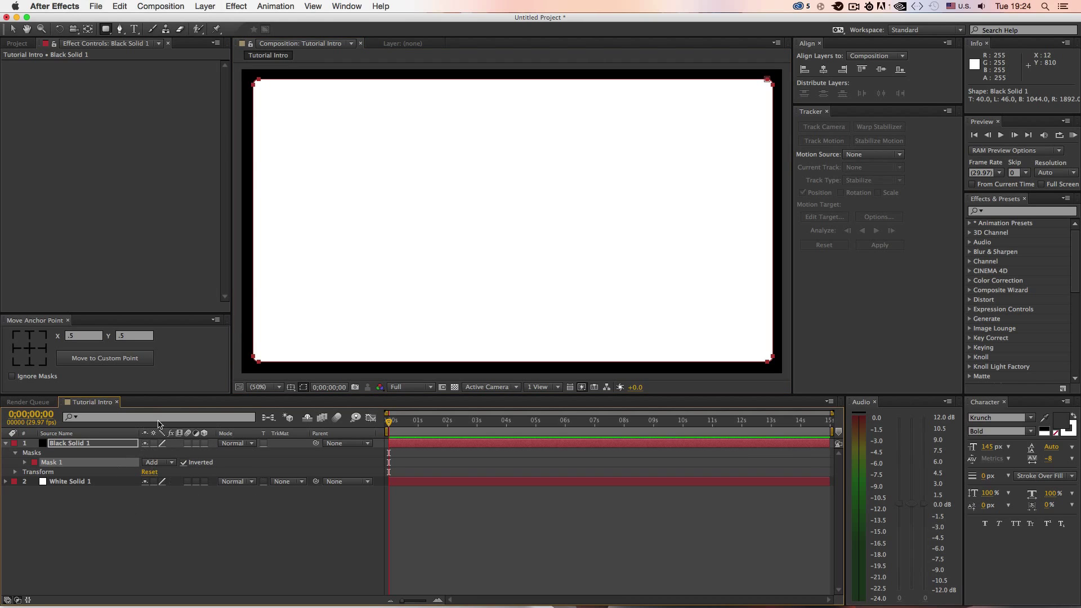
Set the Mask Feather of the black solid's mask to 152 pixels.
{"action": "left_click", "coordinate": [26, 462]}
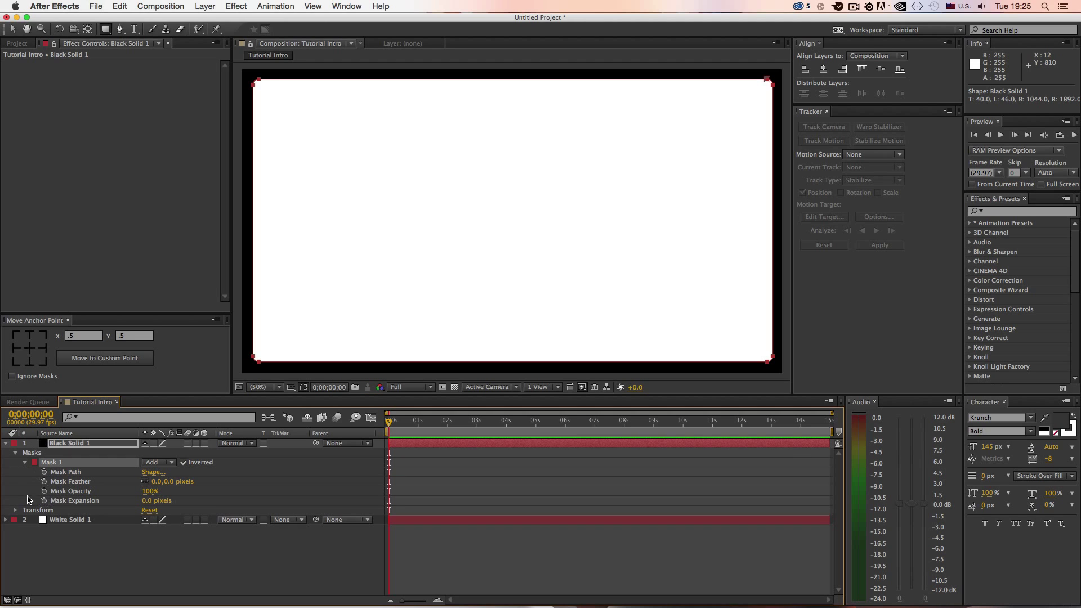
{"action": "left_click", "coordinate": [59, 484]}
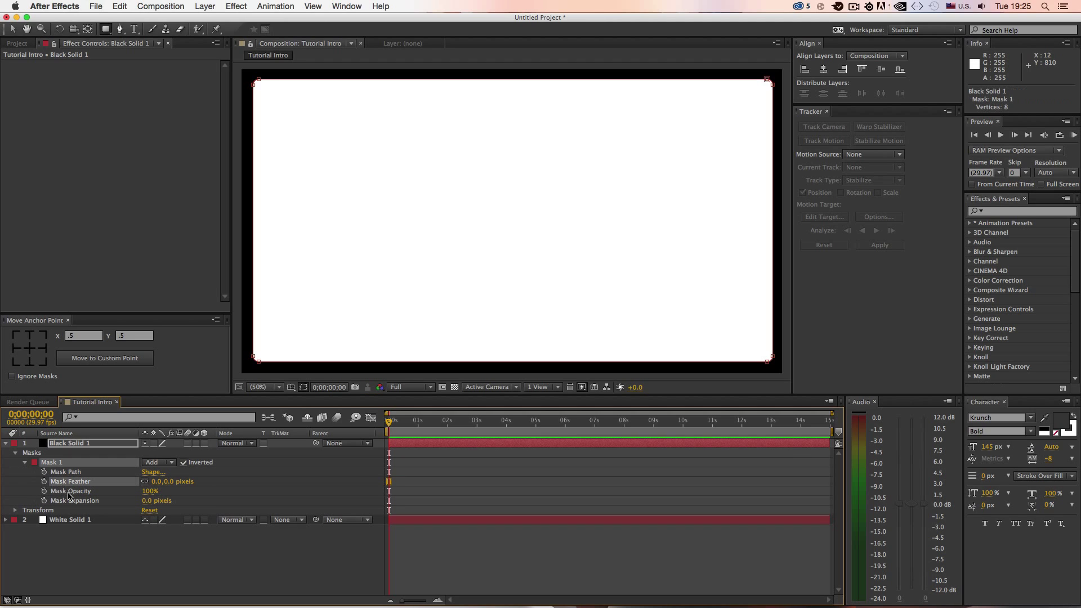
{"action": "left_click_drag", "start_coordinate": [167, 482], "coordinate": [255, 480]}
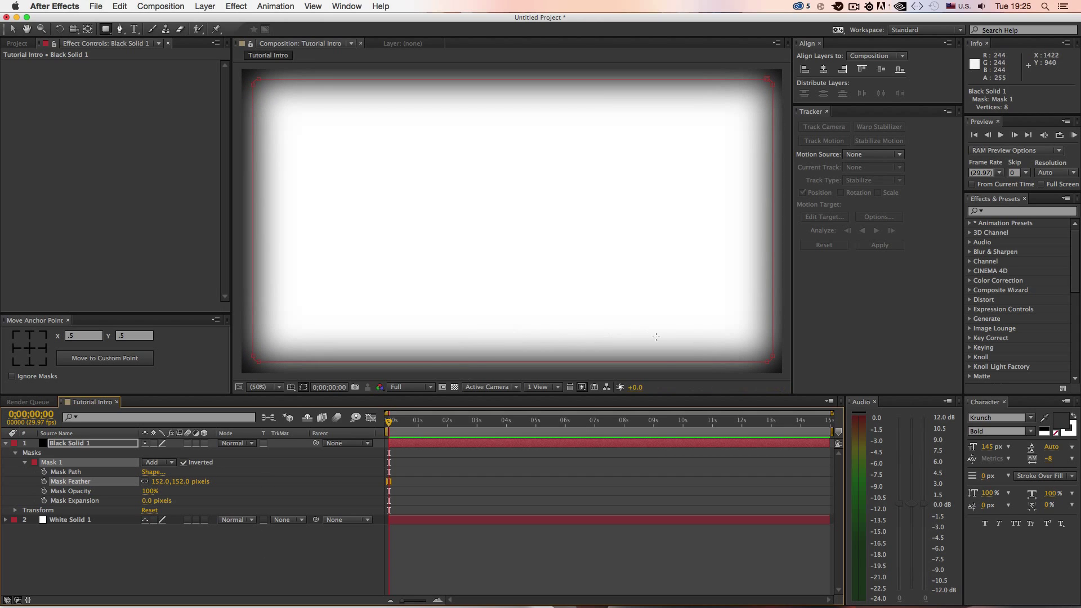
Try a small extra mask in the black solid's lower-right corner and a 93% layer scale, undoing both.
{"action": "left_click_drag", "start_coordinate": [772, 347], "coordinate": [745, 358]}
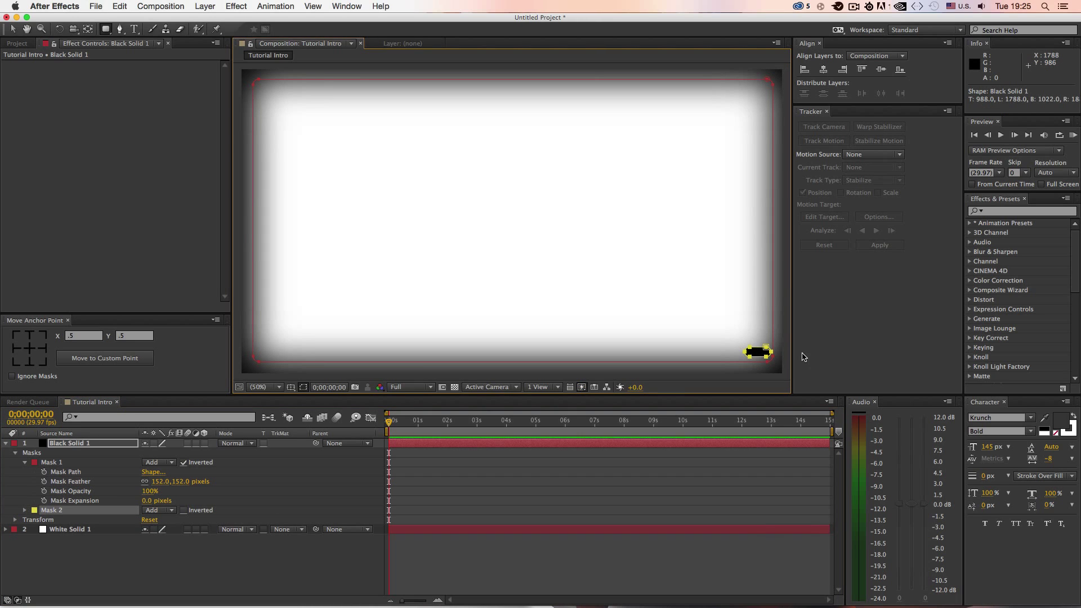
{"action": "key", "text": "super+z"}
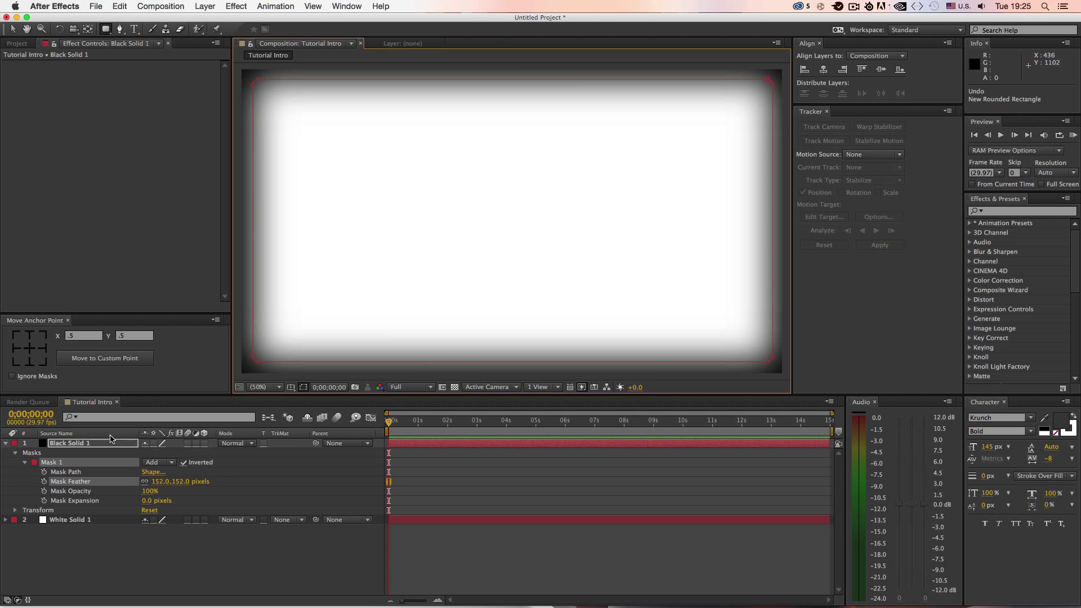
{"action": "left_click", "coordinate": [106, 443]}
{"action": "key", "text": "s"}
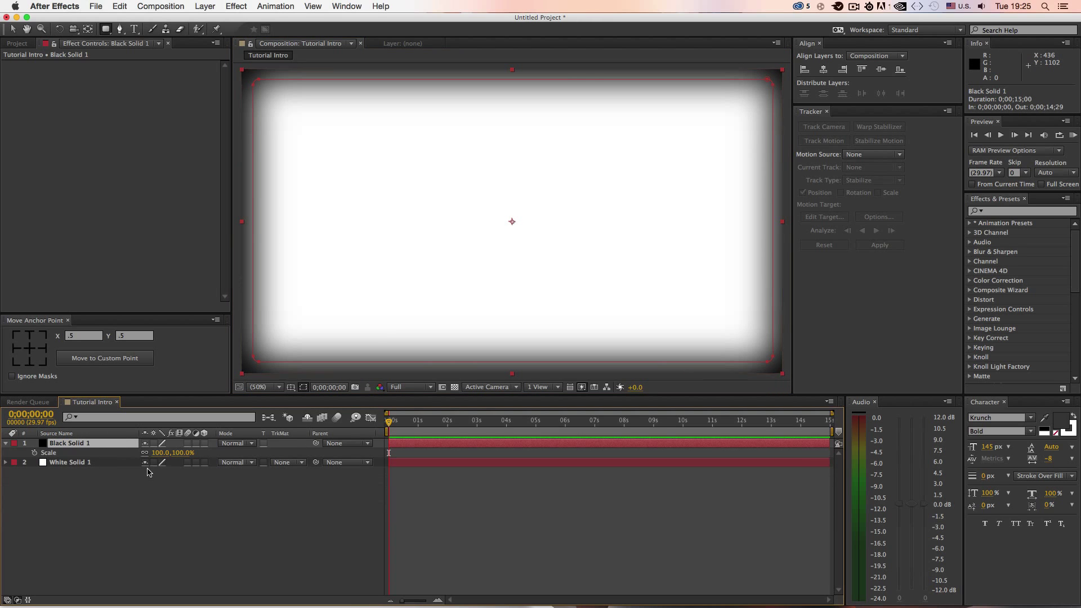
{"action": "mouse_move", "coordinate": [167, 452]}
{"action": "left_mouse_down"}
{"action": "mouse_move", "coordinate": [146, 453]}
{"action": "mouse_move", "coordinate": [166, 452]}
{"action": "left_mouse_up"}
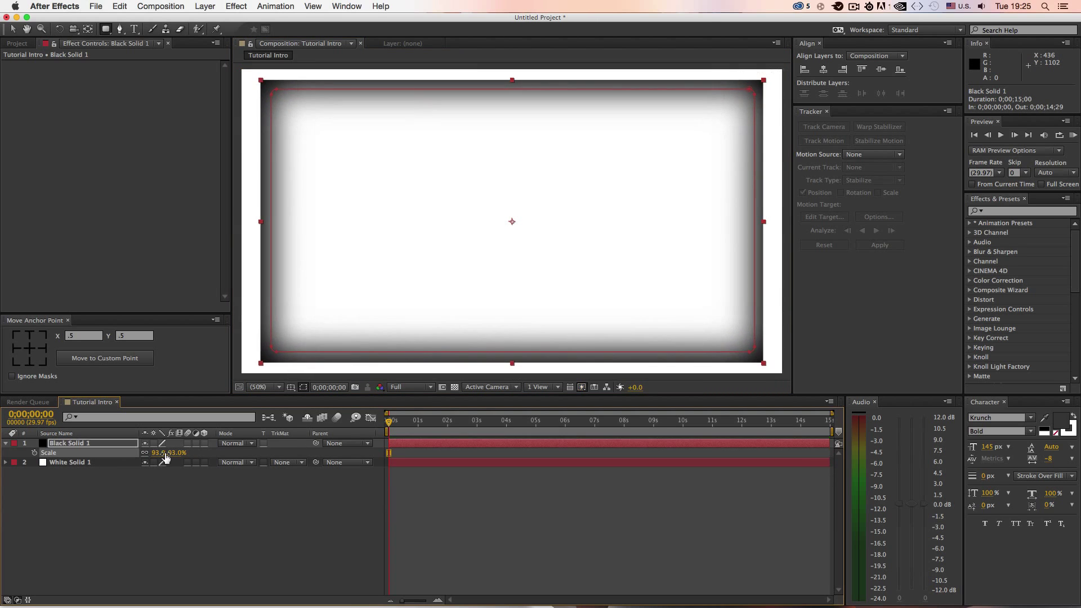
{"action": "key", "text": "super+z"}
{"action": "left_click", "coordinate": [140, 487]}
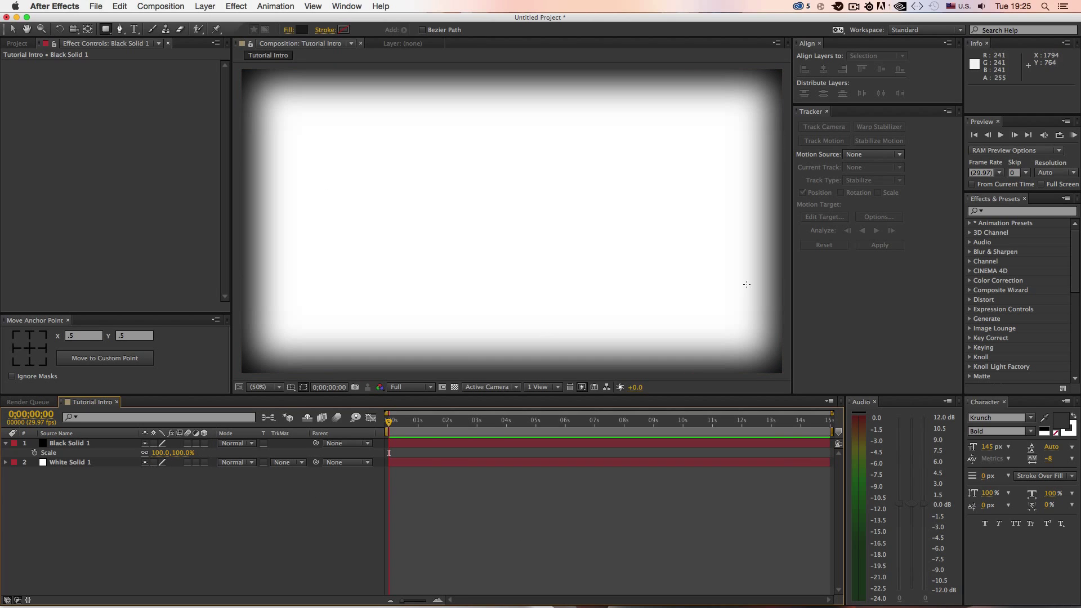
Collapse the black solid's properties, scrub through the first seconds of the composition and return to its start.
{"action": "left_click", "coordinate": [5, 443]}
{"action": "left_click_drag", "start_coordinate": [83, 509], "coordinate": [64, 438]}
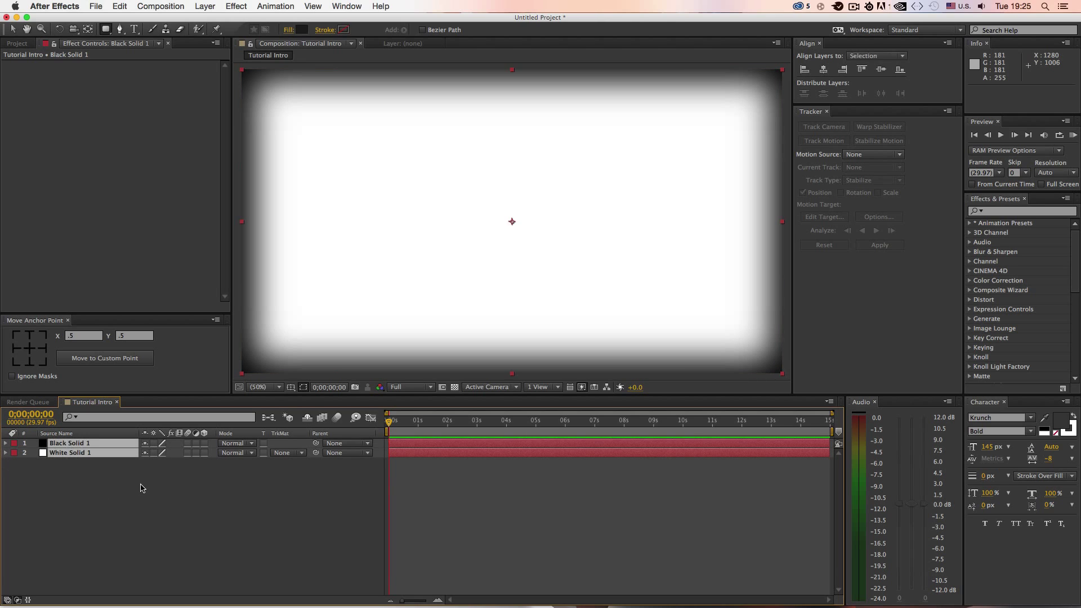
{"action": "left_click", "coordinate": [140, 487]}
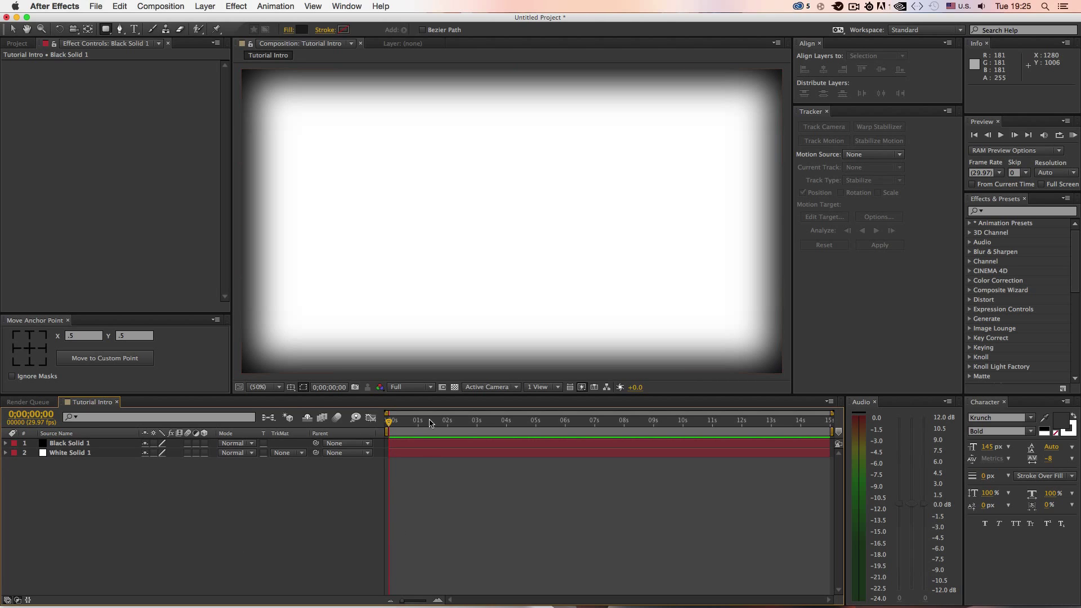
{"action": "left_click_drag", "start_coordinate": [433, 422], "coordinate": [546, 423]}
{"action": "key", "text": "Home"}
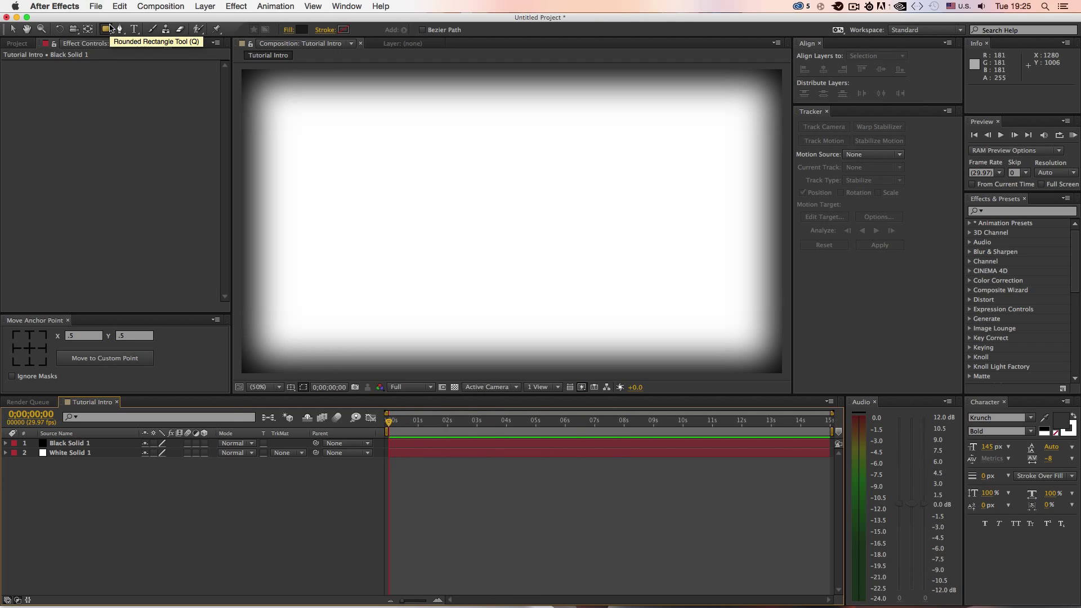
Draw a dark filled circle about 610 px across near the frame's middle with the Ellipse tool and center its anchor point.
{"action": "left_click_drag", "start_coordinate": [107, 33], "coordinate": [131, 54]}
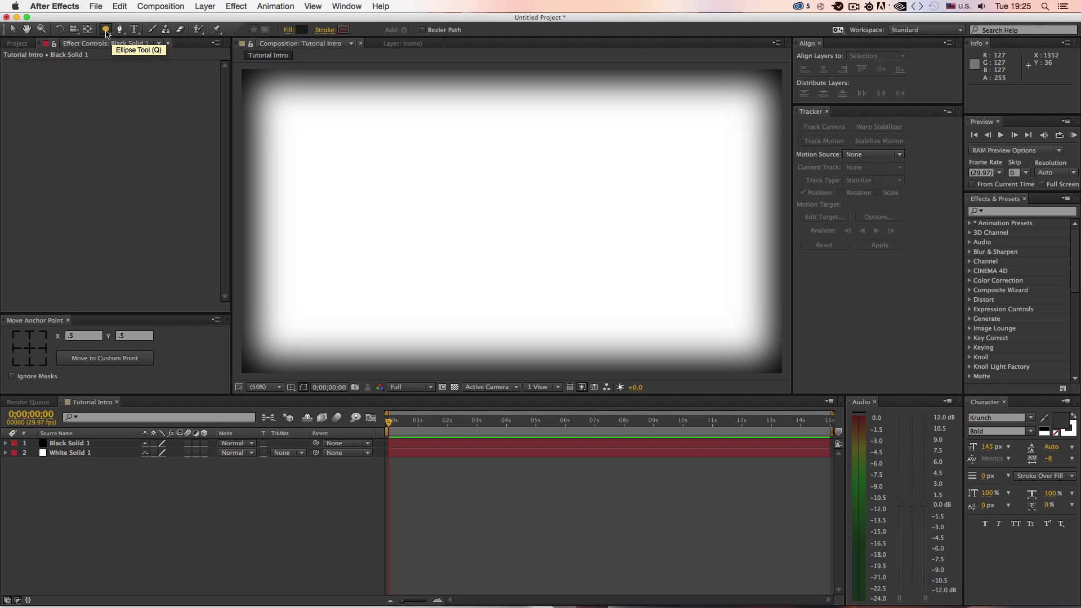
{"action": "left_click_drag", "start_coordinate": [106, 33], "coordinate": [139, 53]}
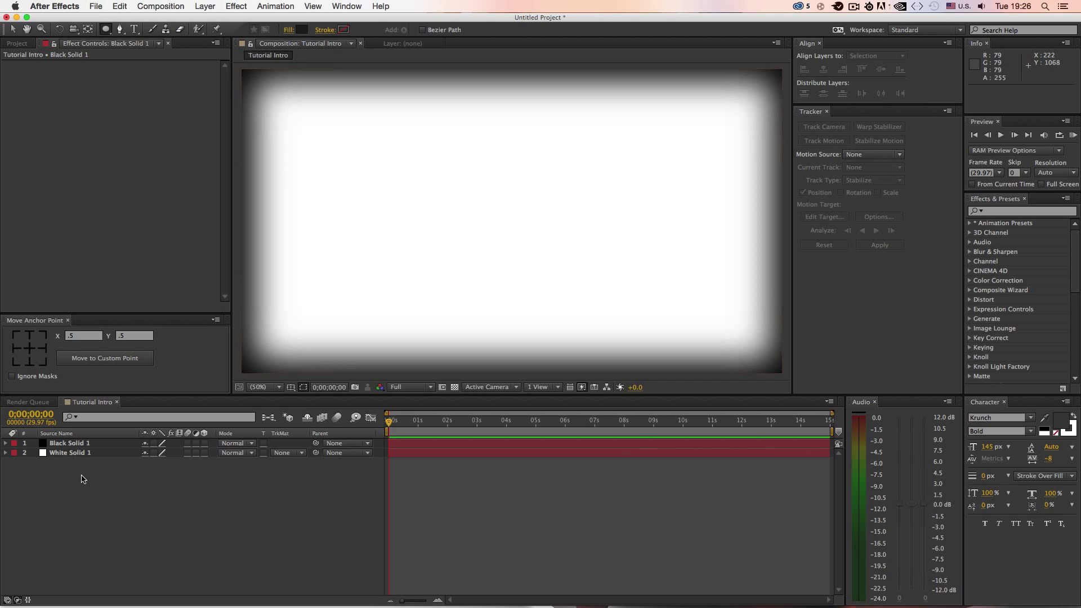
{"action": "left_click_drag", "start_coordinate": [448, 154], "coordinate": [621, 327]}
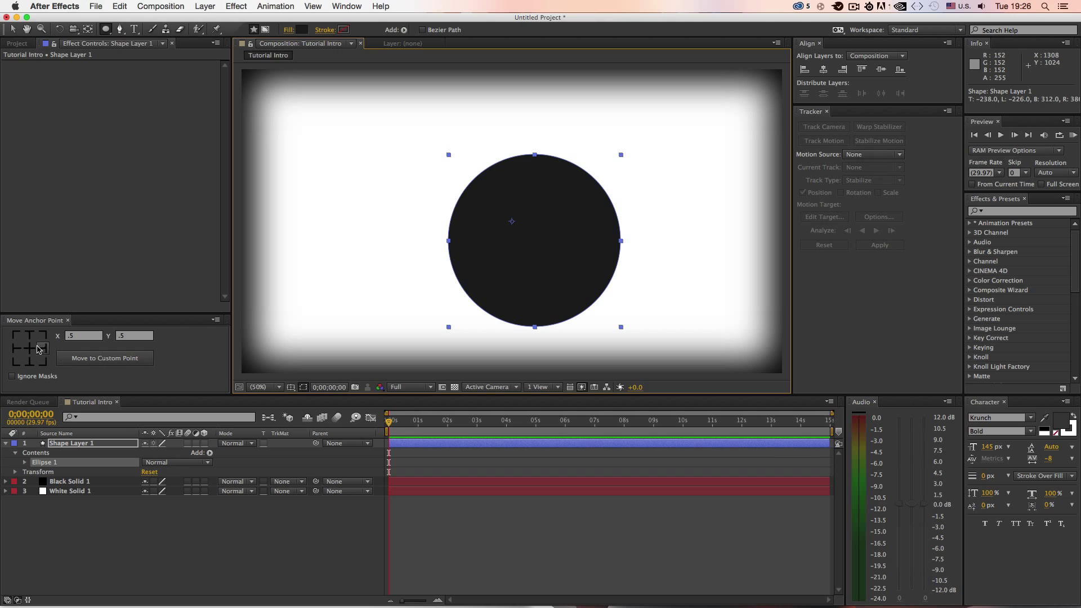
{"action": "left_click_drag", "start_coordinate": [106, 312], "coordinate": [107, 317]}
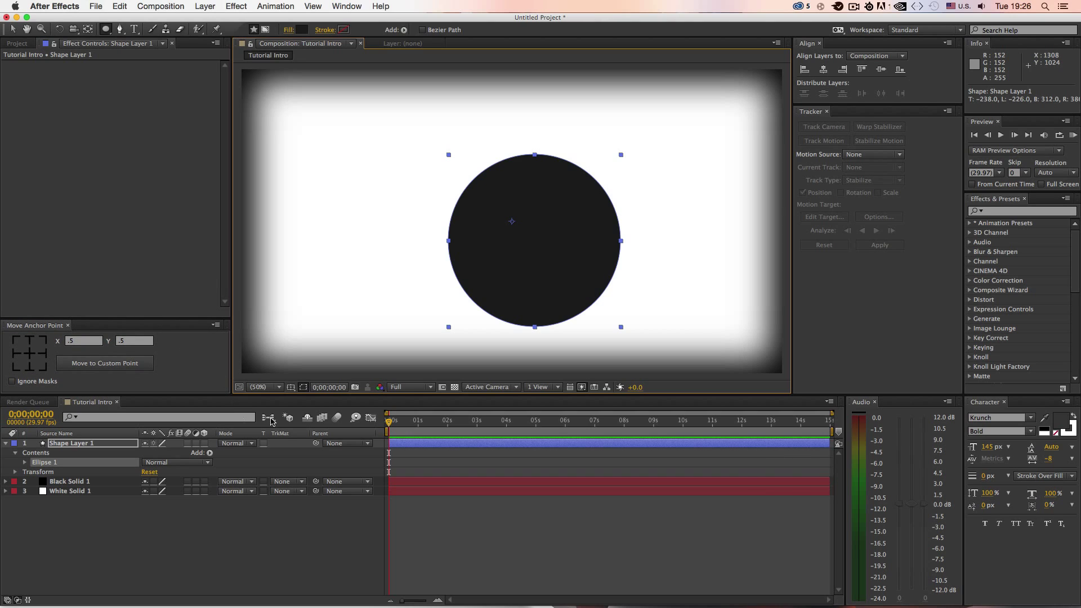
{"action": "left_click", "coordinate": [29, 353]}
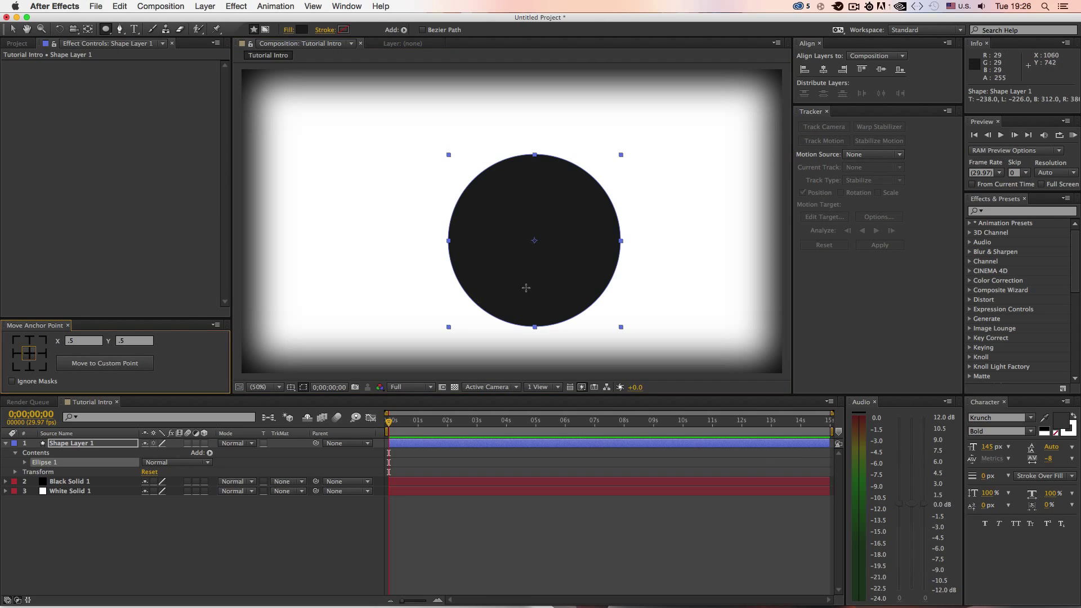
{"action": "left_click", "coordinate": [135, 522]}
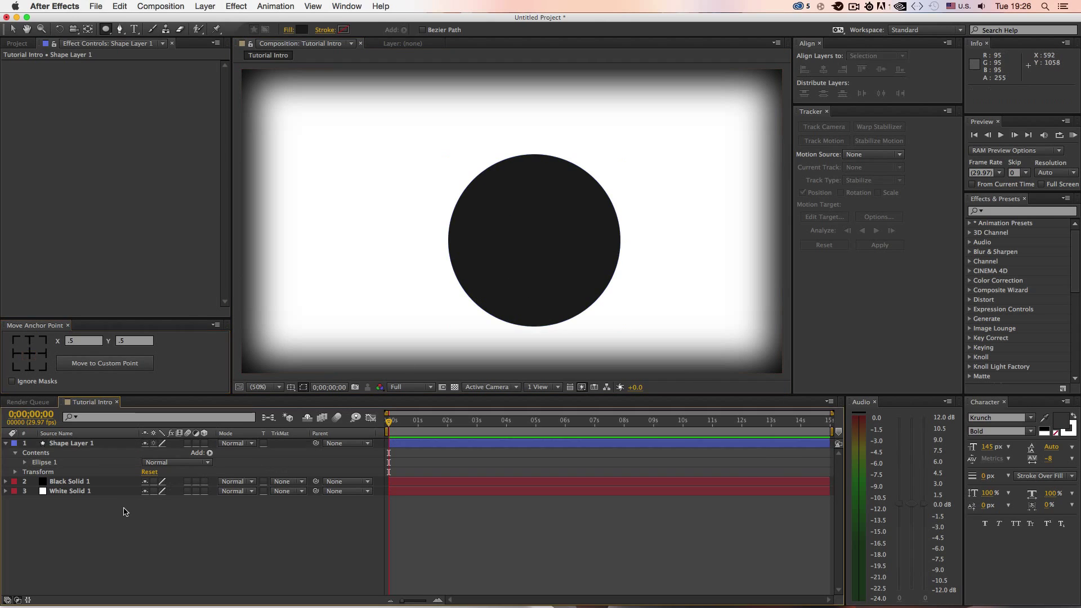
{"action": "left_click", "coordinate": [107, 444]}
{"action": "mouse_move", "coordinate": [109, 483]}
{"action": "left_mouse_down"}
{"action": "mouse_move", "coordinate": [123, 485]}
{"action": "mouse_move", "coordinate": [122, 442]}
{"action": "mouse_move", "coordinate": [109, 486]}
{"action": "left_mouse_up"}
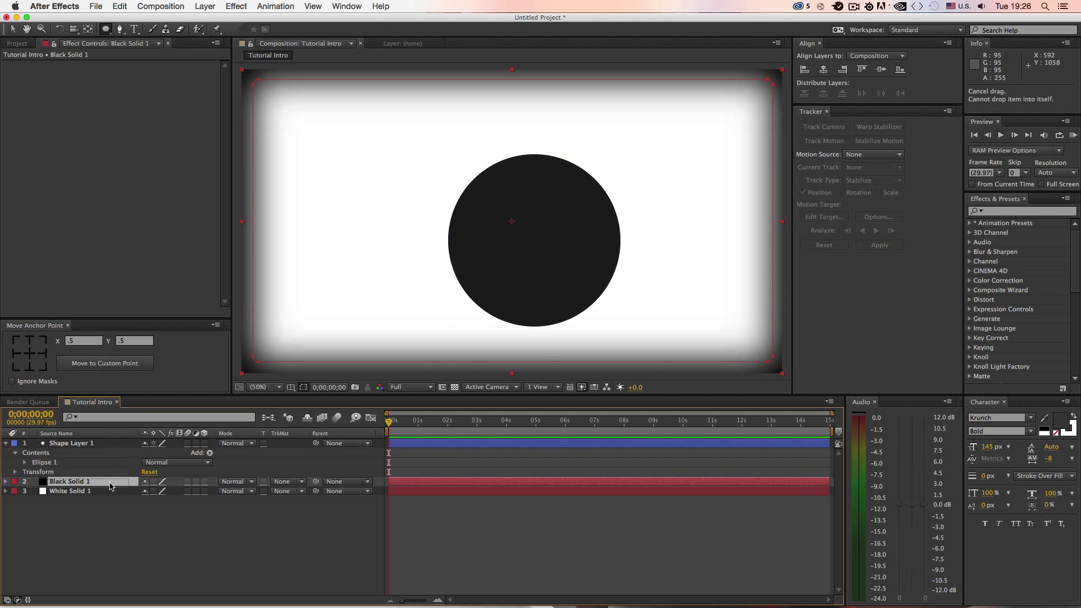
{"action": "left_click", "coordinate": [146, 528]}
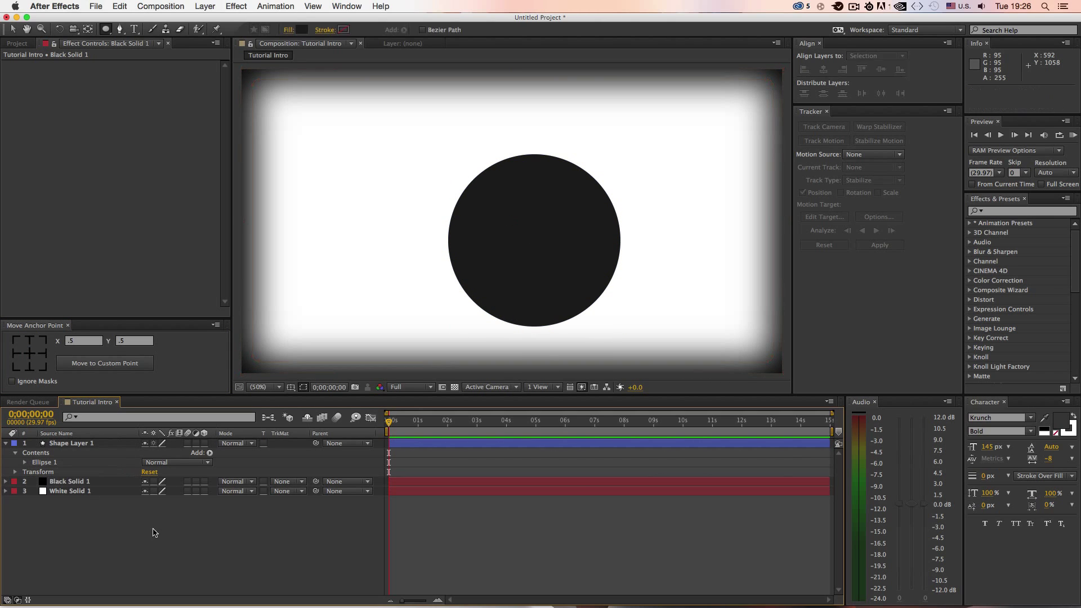
Rename the black solid layer SHADE and move it above the circle's shape layer in the layer stack.
{"action": "left_click", "coordinate": [93, 480]}
{"action": "key", "text": "Return"}
{"action": "type", "text": "SHADE"}
{"action": "key", "text": "Return"}
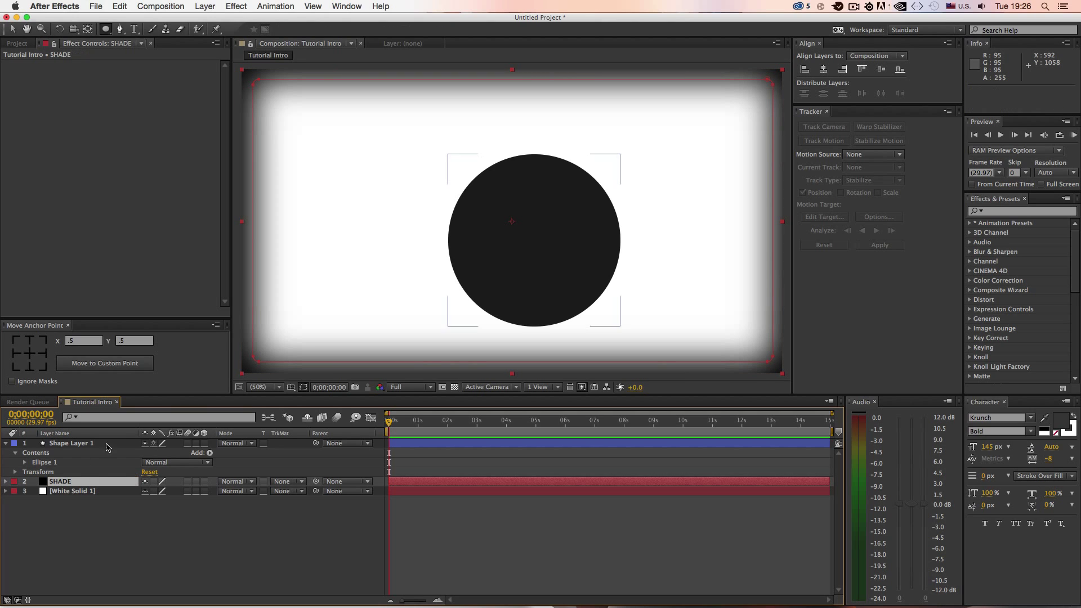
{"action": "left_click_drag", "start_coordinate": [104, 483], "coordinate": [106, 443]}
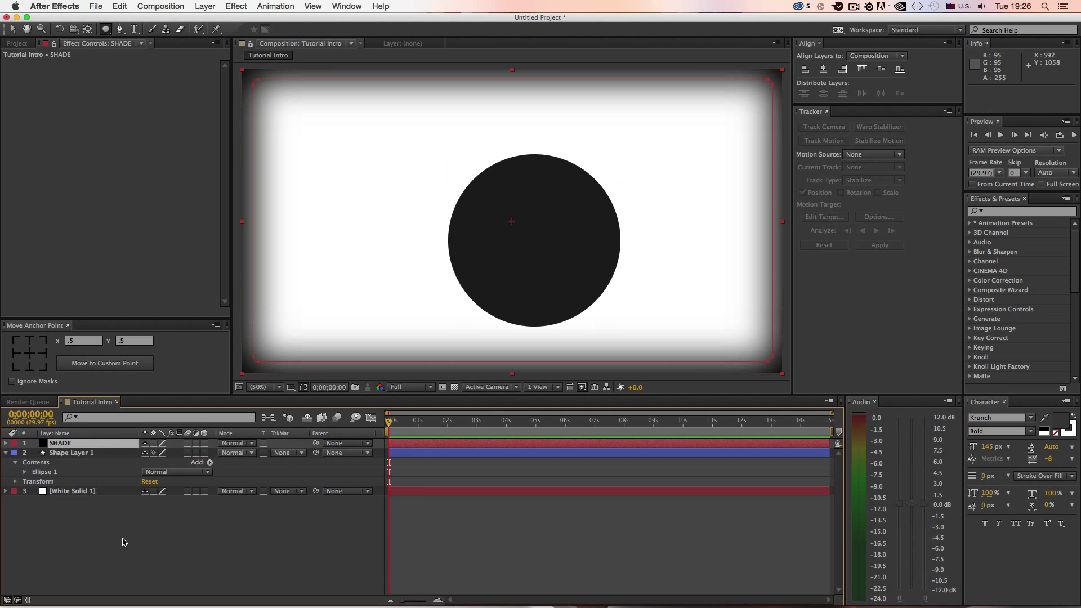
Extend the shade layer's name to "SHADE PUT AT TOP".
{"action": "left_click", "coordinate": [103, 506]}
{"action": "left_click", "coordinate": [535, 225]}
{"action": "left_click", "coordinate": [97, 443]}
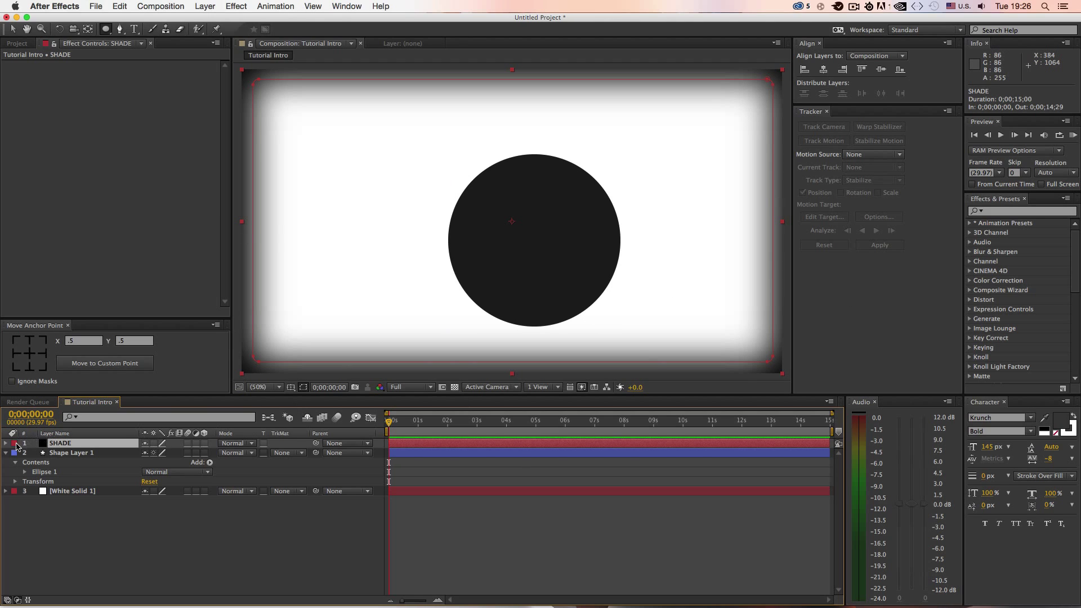
{"action": "key", "text": "Return"}
{"action": "key", "text": "BackSpace"}
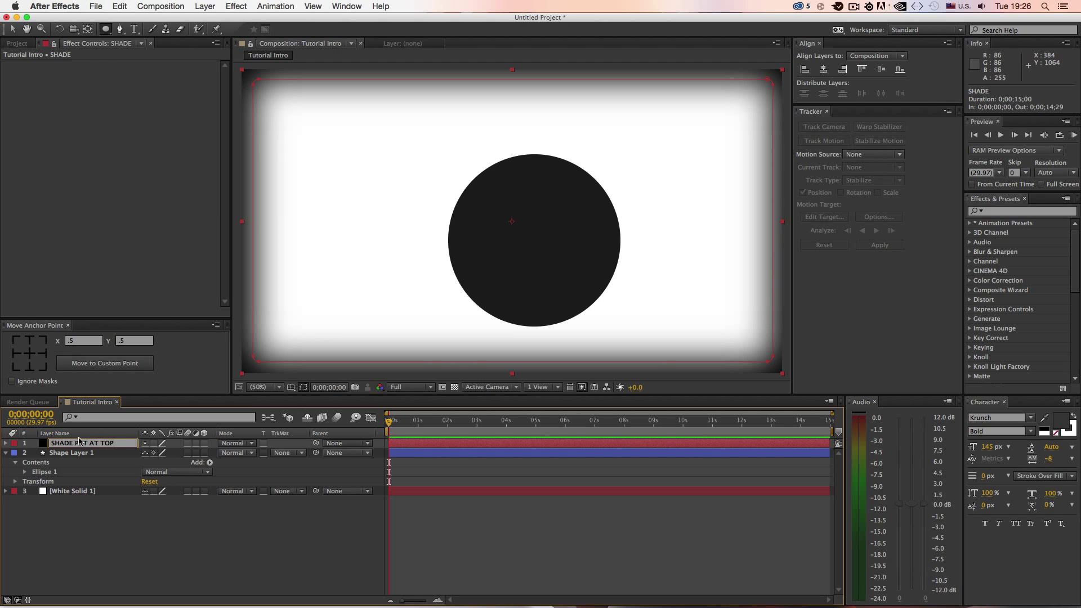
{"action": "left_click", "coordinate": [120, 557]}
Rename the circle's shape layer CIRCLE and move the circle to about 966, 576 with the Selection tool.
{"action": "left_click", "coordinate": [70, 454]}
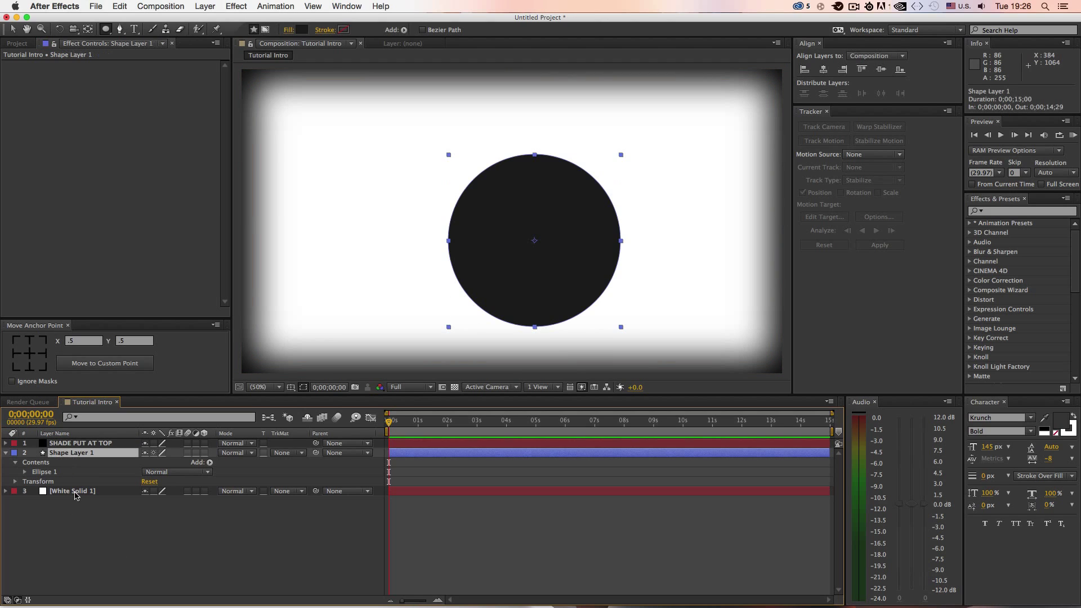
{"action": "key", "text": "Return"}
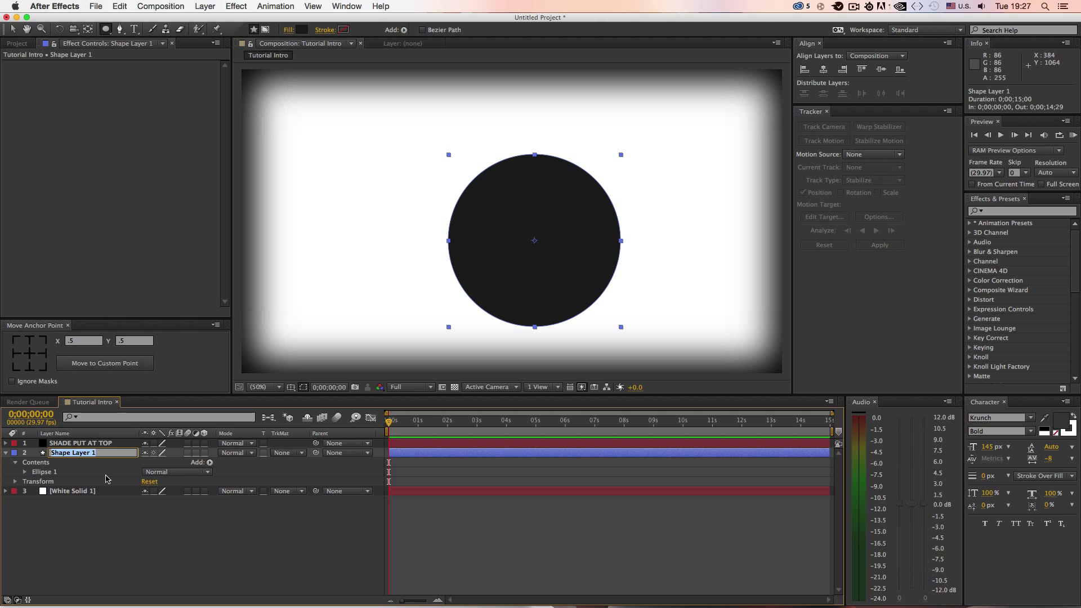
{"action": "type", "text": "CIRCLE"}
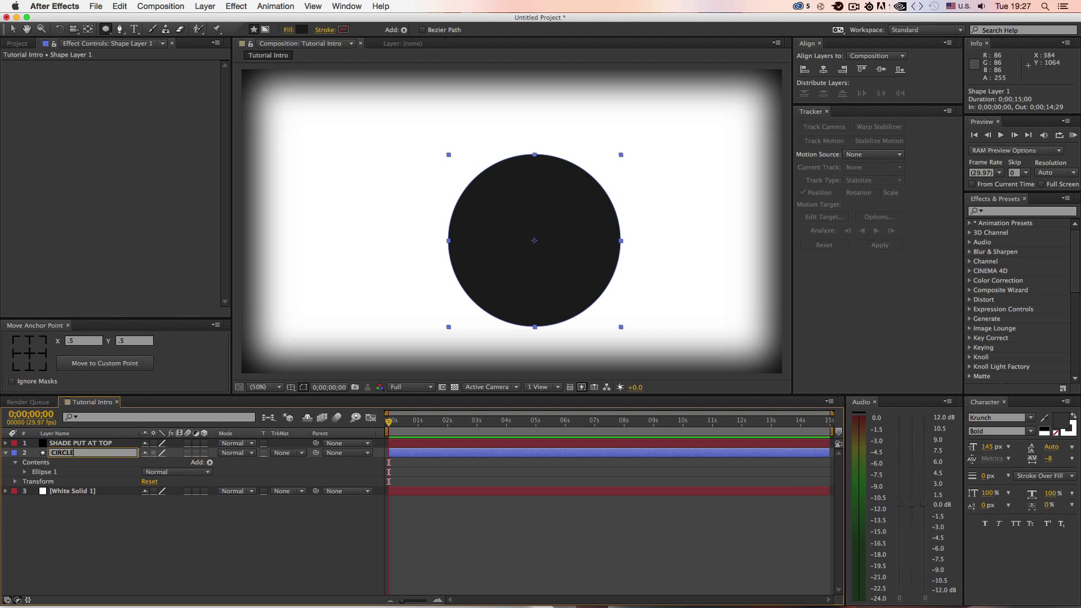
{"action": "key", "text": "Return"}
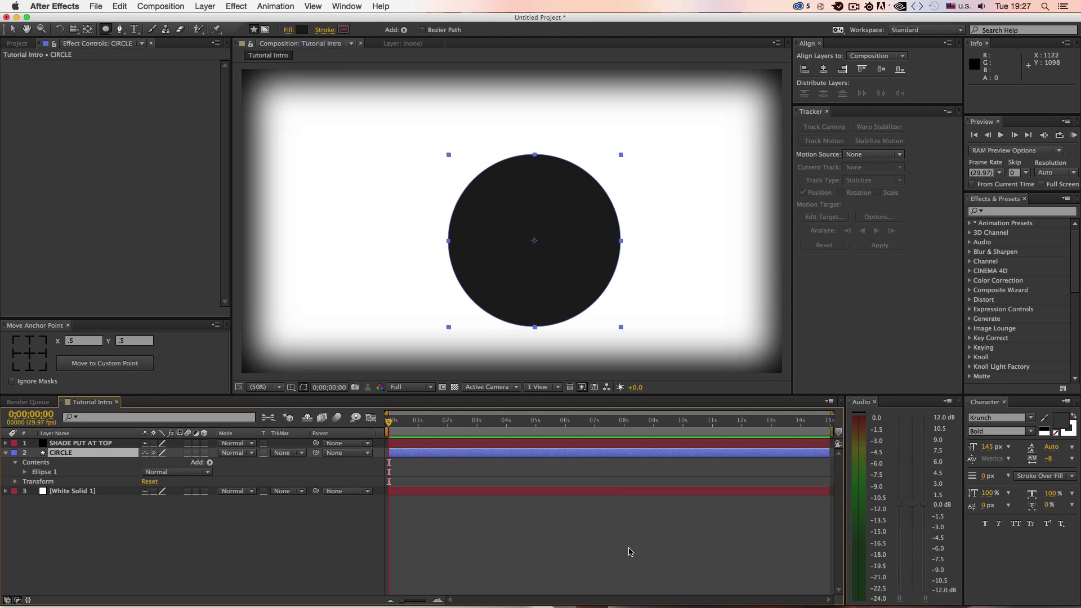
{"action": "key", "text": "v"}
{"action": "mouse_move", "coordinate": [527, 307]}
{"action": "left_mouse_down"}
{"action": "mouse_move", "coordinate": [489, 305]}
{"action": "mouse_move", "coordinate": [509, 308]}
{"action": "left_mouse_up"}
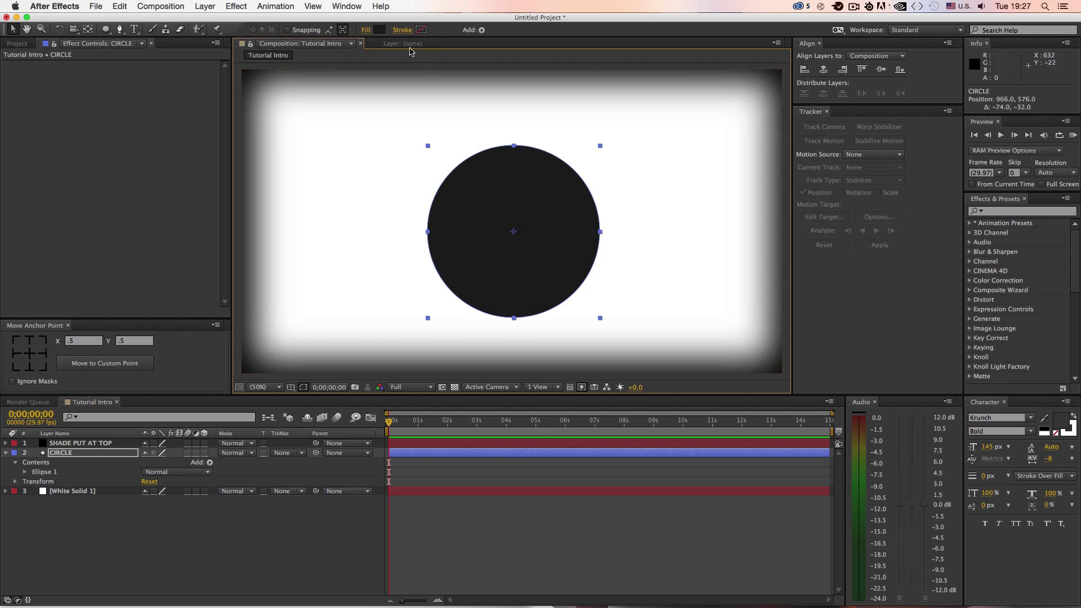
Change the circle's fill color to bright green 66FF00.
{"action": "left_click", "coordinate": [383, 30]}
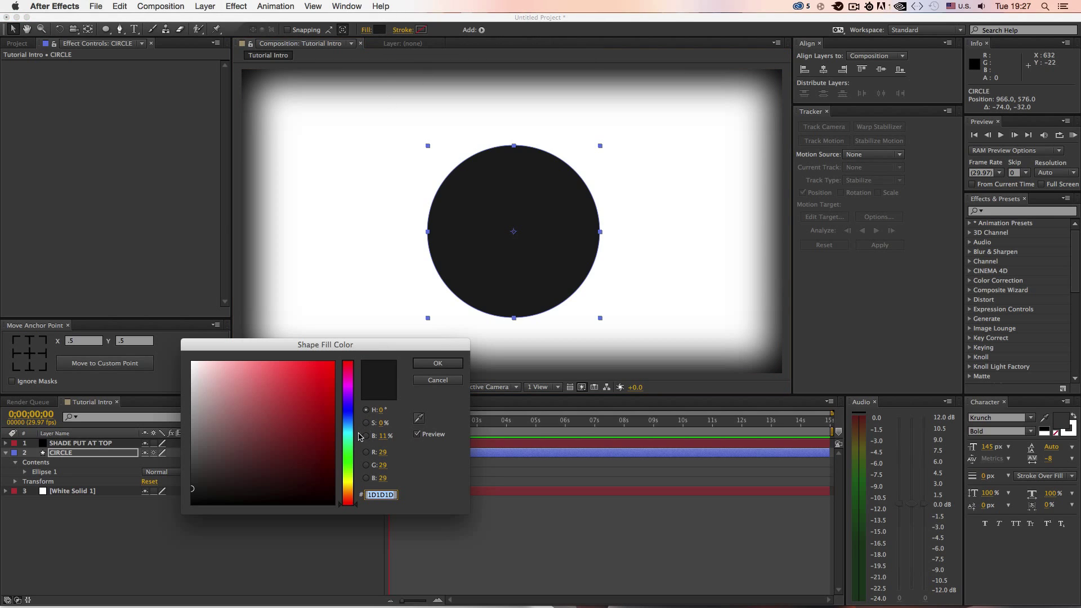
{"action": "left_click", "coordinate": [348, 458]}
{"action": "left_click", "coordinate": [334, 362]}
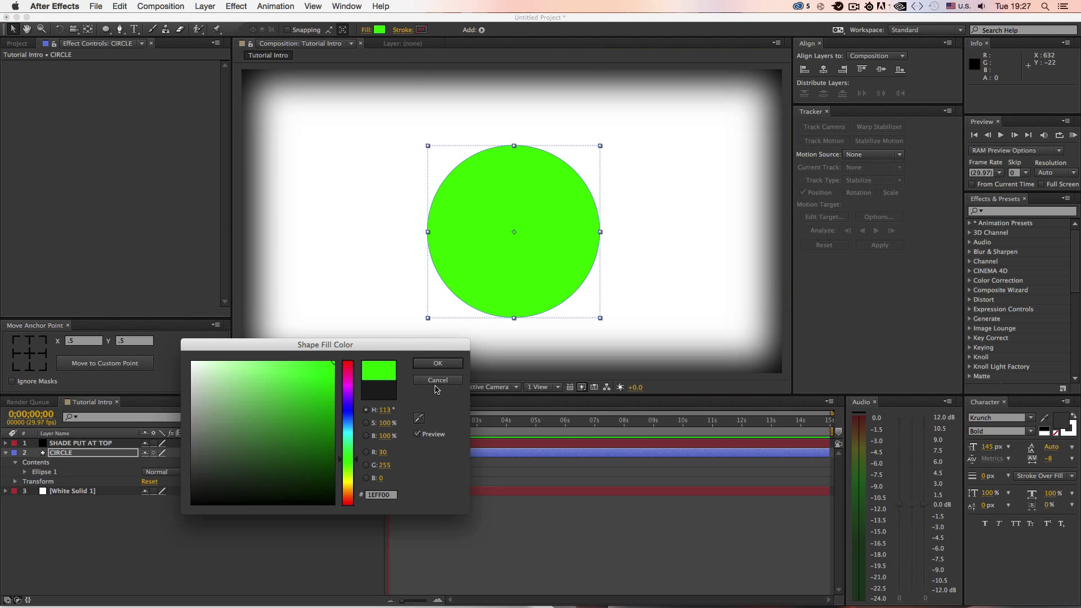
{"action": "mouse_move", "coordinate": [354, 464]}
{"action": "left_mouse_down"}
{"action": "mouse_move", "coordinate": [354, 454]}
{"action": "mouse_move", "coordinate": [355, 469]}
{"action": "left_mouse_up"}
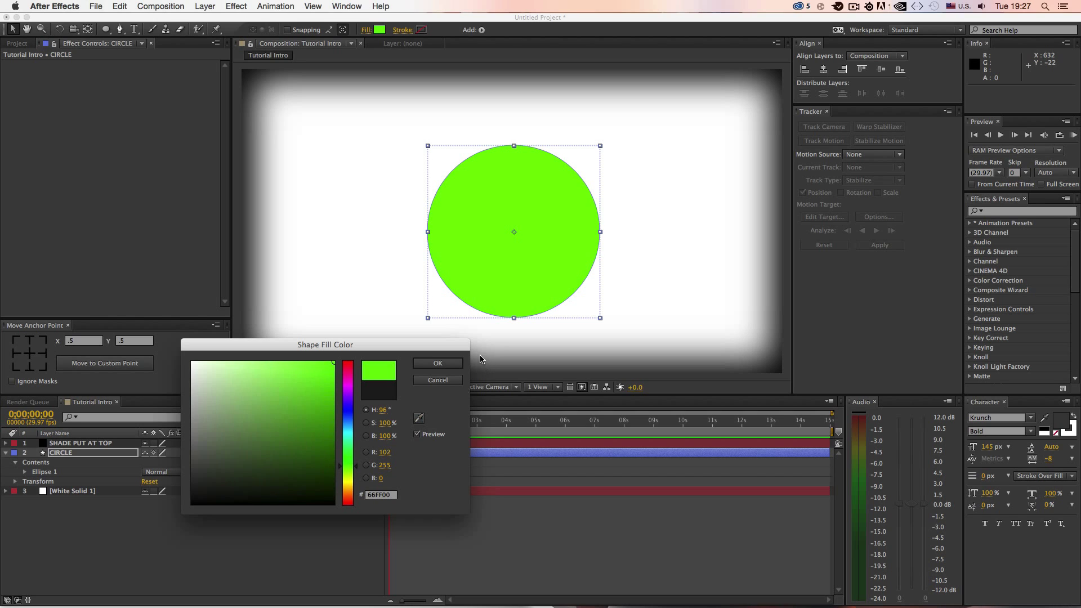
{"action": "left_click", "coordinate": [449, 364]}
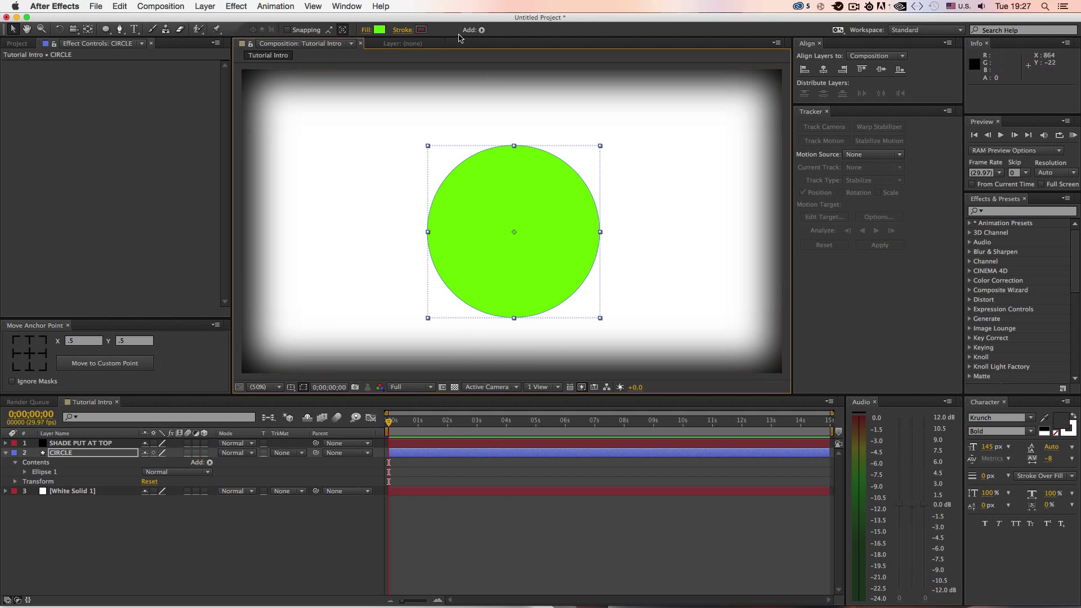
Give the circle a solid dark gray stroke with color 1F1F1F at 100% opacity in normal mode.
{"action": "left_click", "coordinate": [421, 29]}
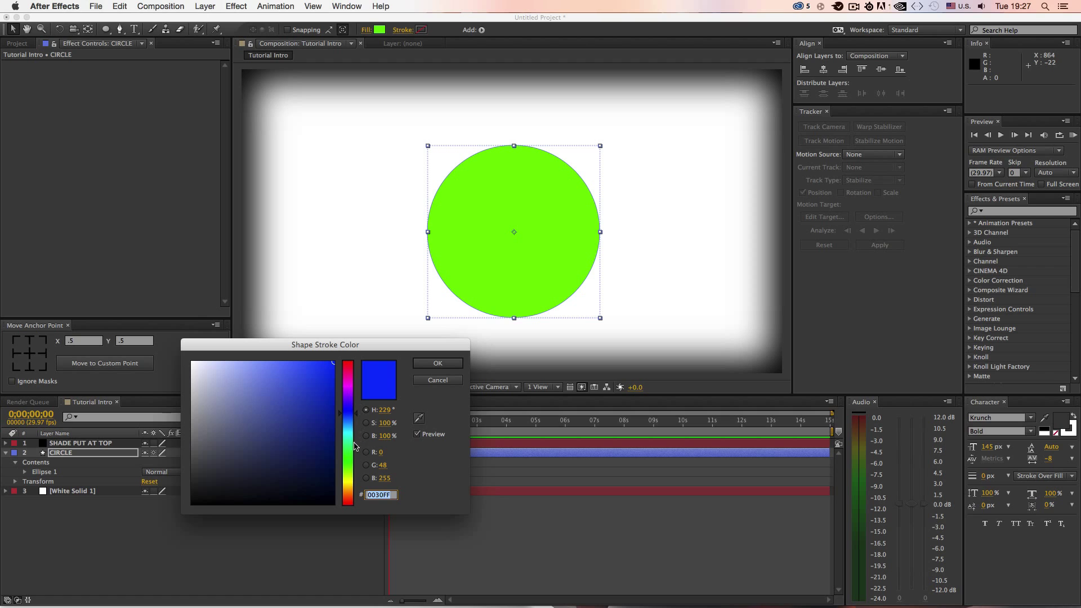
{"action": "mouse_move", "coordinate": [315, 447]}
{"action": "left_mouse_down"}
{"action": "mouse_move", "coordinate": [141, 467]}
{"action": "mouse_move", "coordinate": [129, 488]}
{"action": "left_mouse_up"}
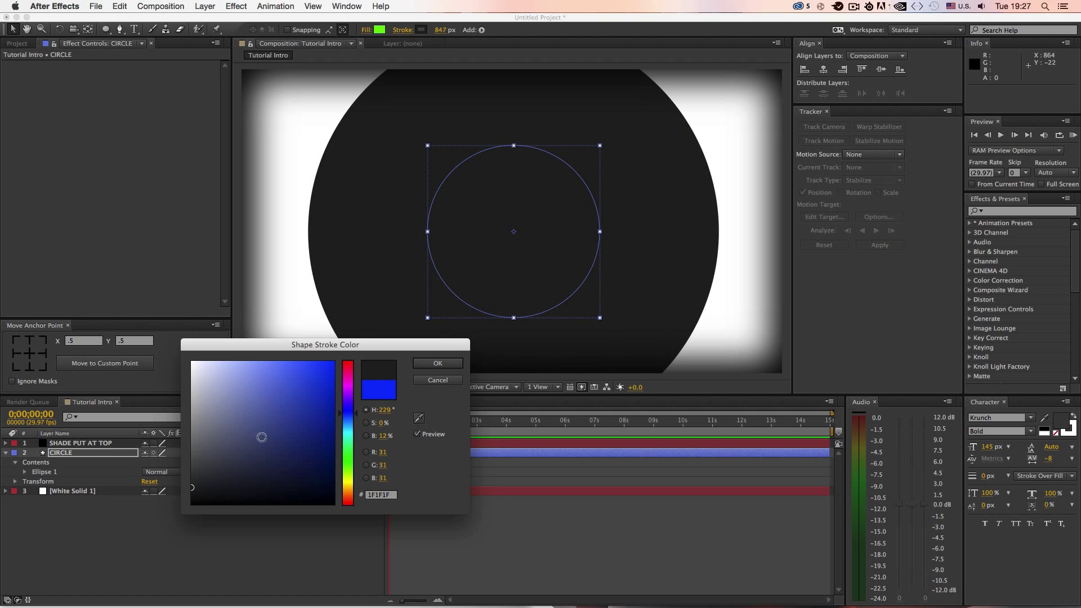
{"action": "left_click", "coordinate": [426, 367]}
{"action": "left_click", "coordinate": [403, 30]}
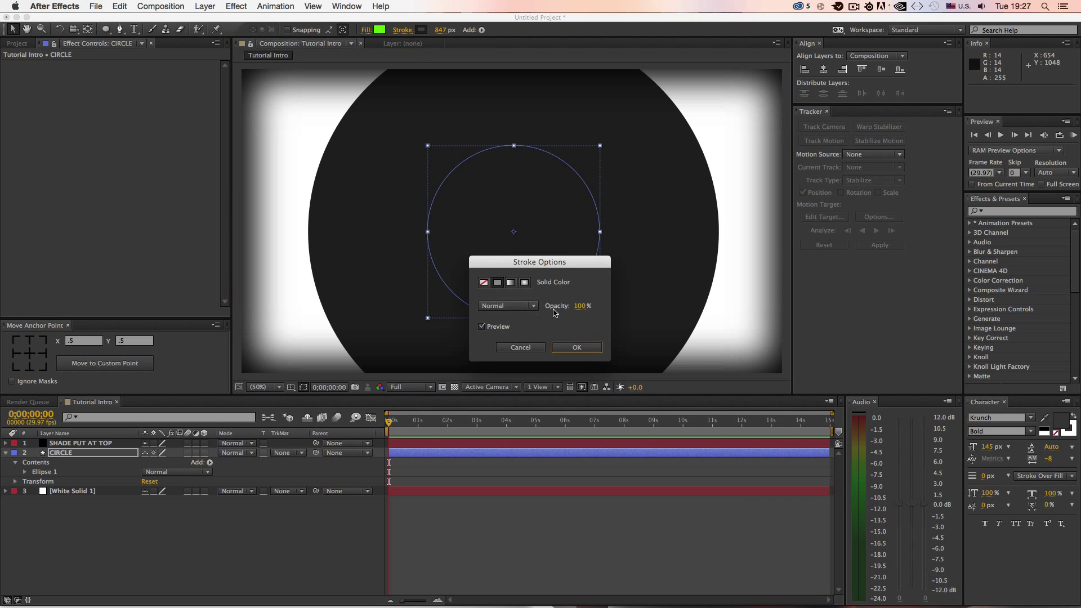
{"action": "left_click", "coordinate": [576, 346]}
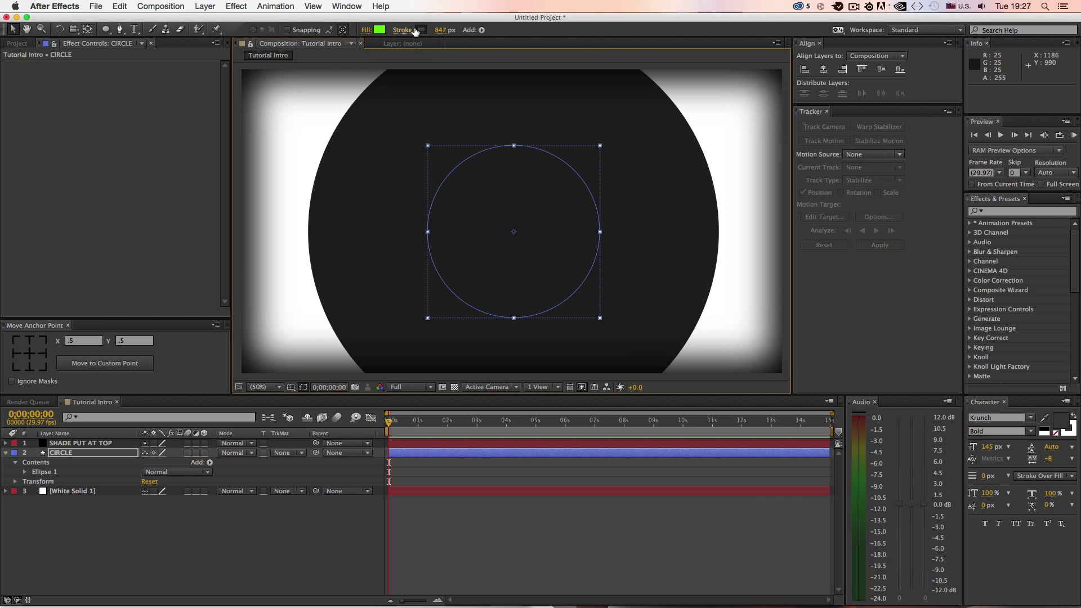
Reduce the circle's stroke width to 19 px and deselect the layer.
{"action": "mouse_move", "coordinate": [445, 30]}
{"action": "left_mouse_down"}
{"action": "mouse_move", "coordinate": [275, 82]}
{"action": "mouse_move", "coordinate": [223, 135]}
{"action": "mouse_move", "coordinate": [251, 106]}
{"action": "mouse_move", "coordinate": [371, 83]}
{"action": "left_mouse_up"}
{"action": "left_click", "coordinate": [103, 453]}
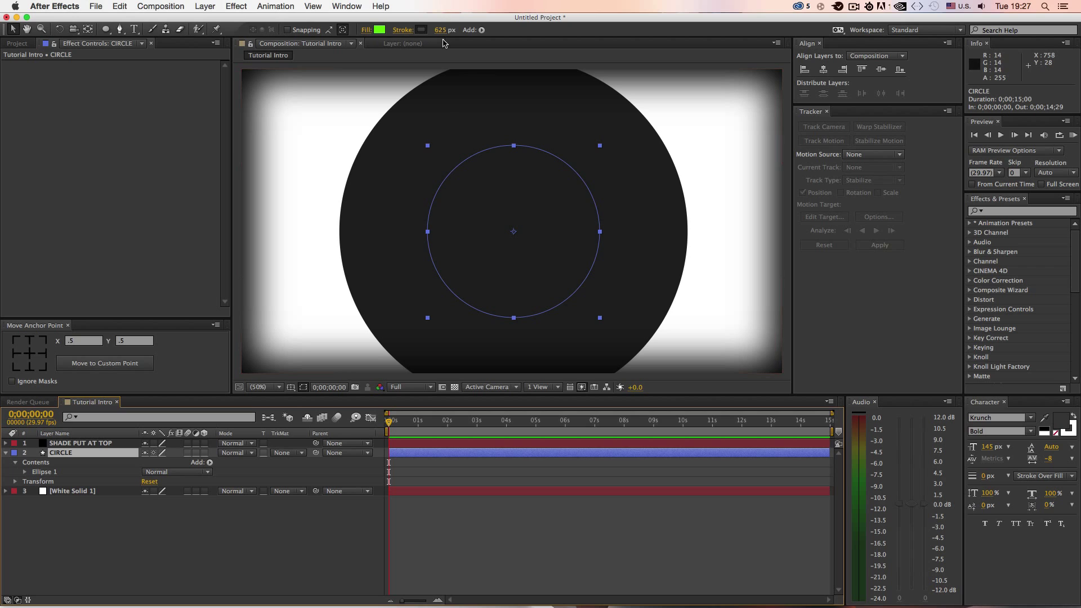
{"action": "left_click_drag", "start_coordinate": [444, 30], "coordinate": [151, 84]}
{"action": "left_click", "coordinate": [363, 555]}
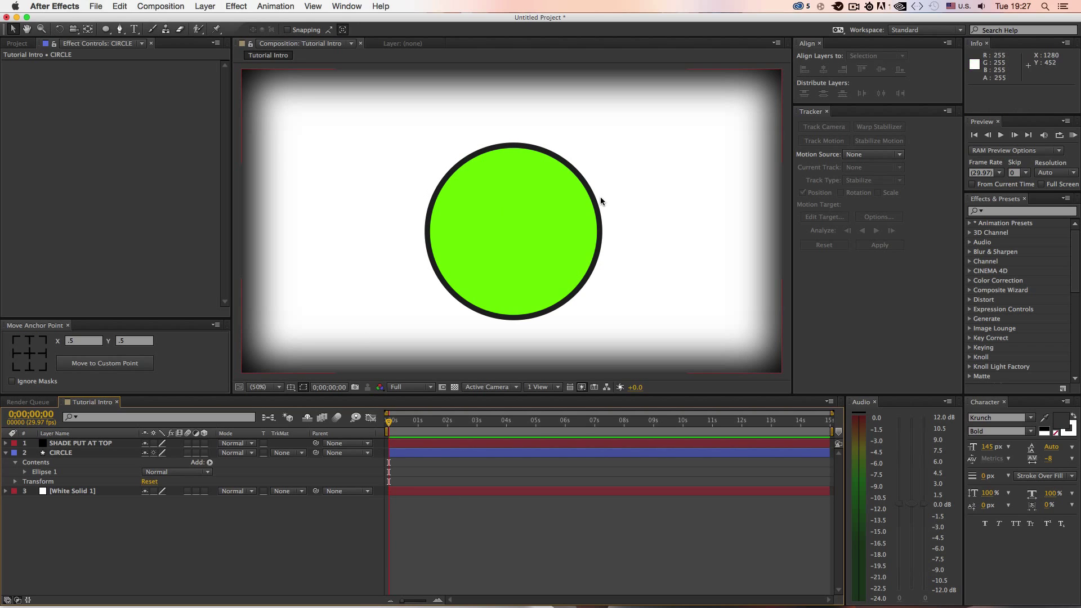
Center the SHADE PUT AT TOP layer in the composition and center its anchor point.
{"action": "left_click", "coordinate": [597, 332]}
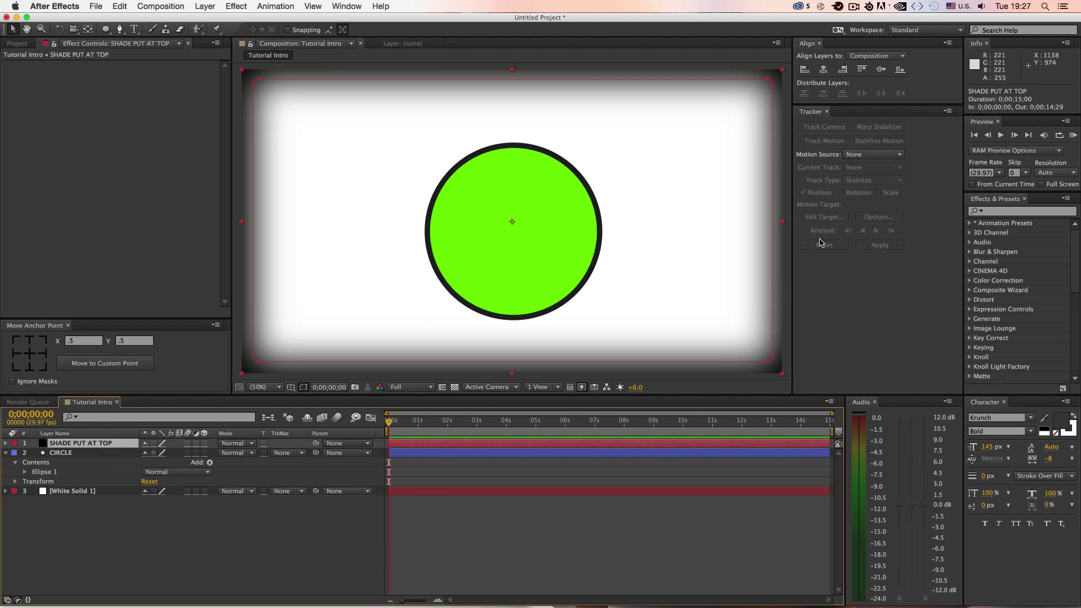
{"action": "left_click", "coordinate": [824, 70]}
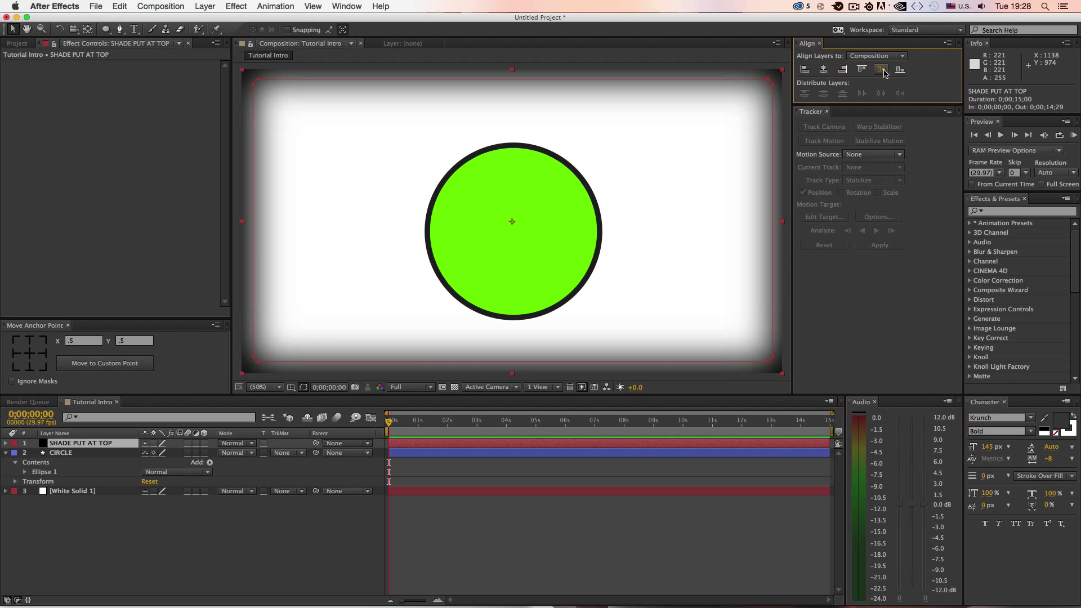
{"action": "left_click", "coordinate": [29, 353]}
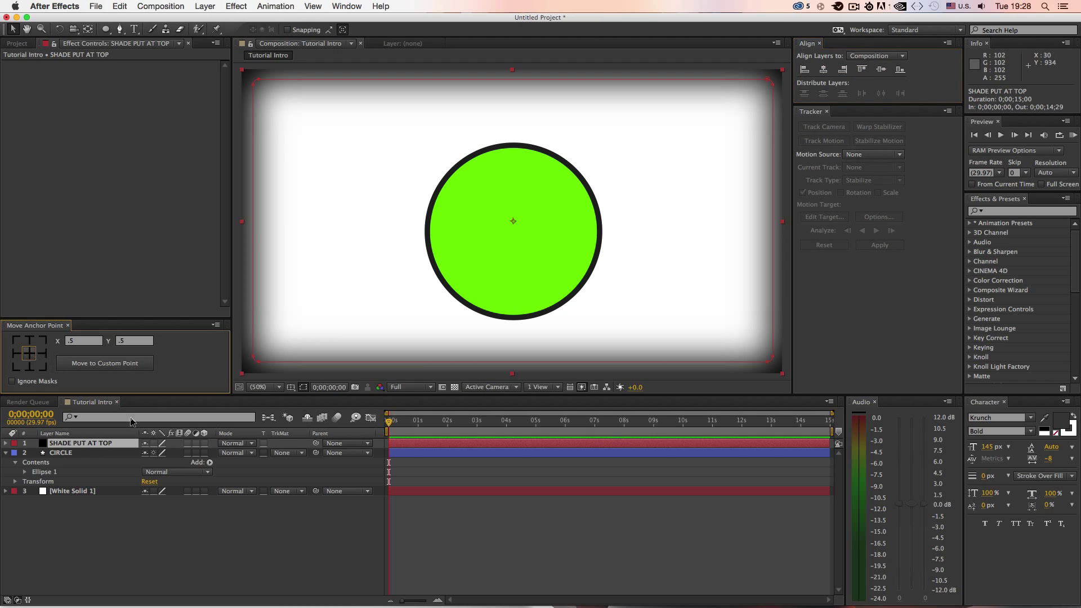
{"action": "left_click", "coordinate": [30, 355]}
Center the CIRCLE layer horizontally and vertically in the composition.
{"action": "left_click", "coordinate": [109, 453]}
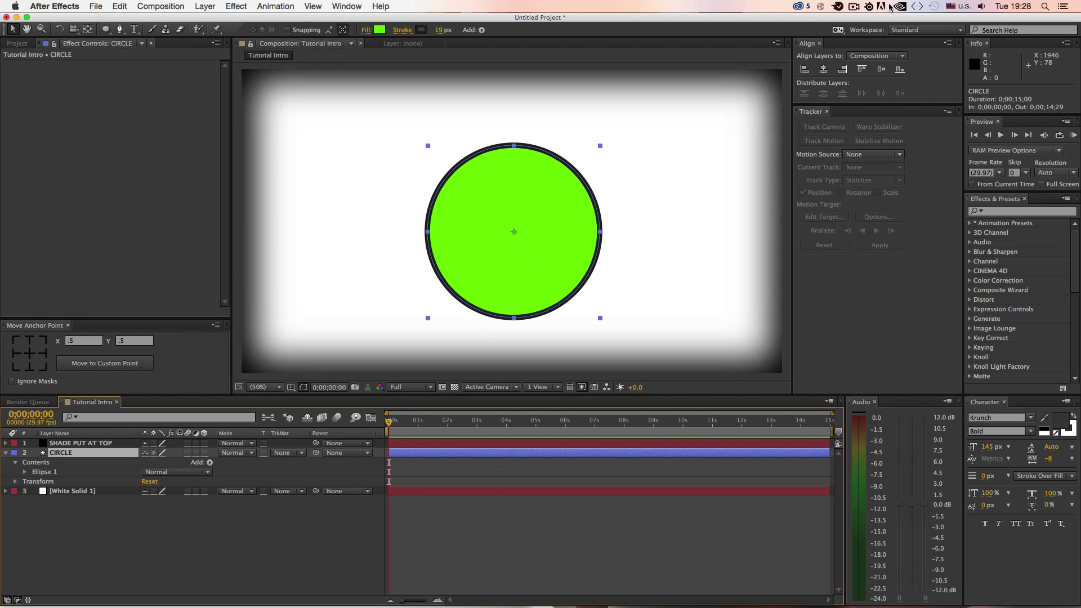
{"action": "left_click", "coordinate": [824, 69]}
{"action": "left_click", "coordinate": [881, 69]}
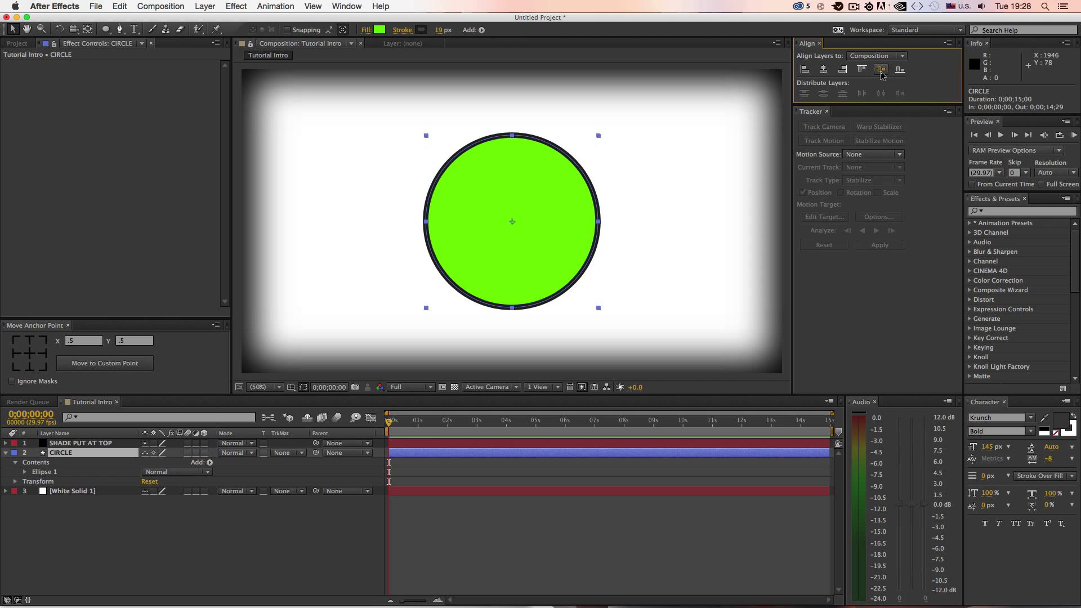
{"action": "left_click", "coordinate": [583, 525]}
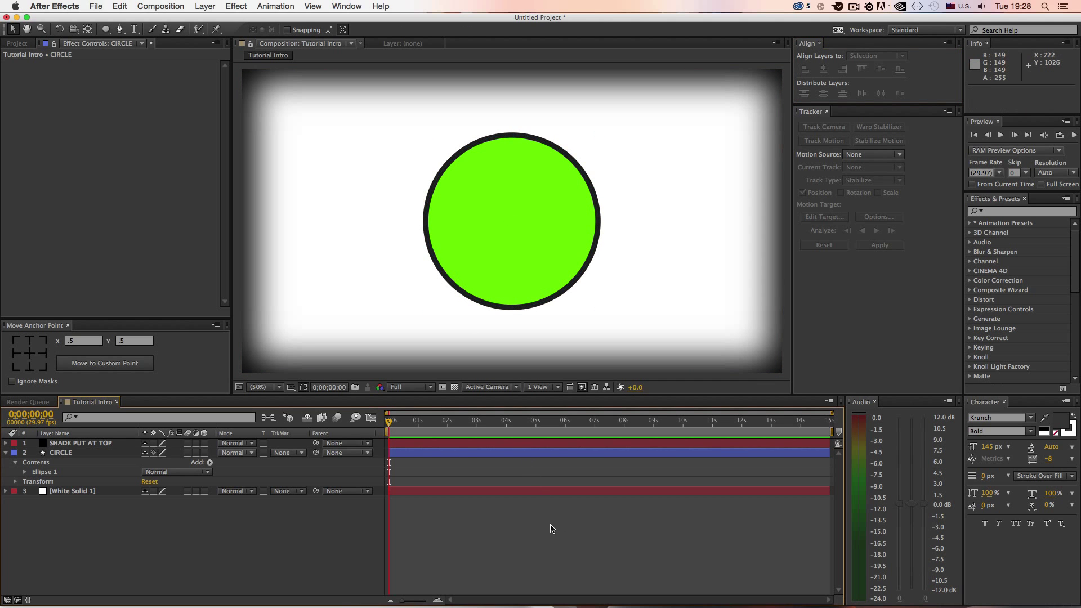
{"action": "left_click", "coordinate": [510, 215]}
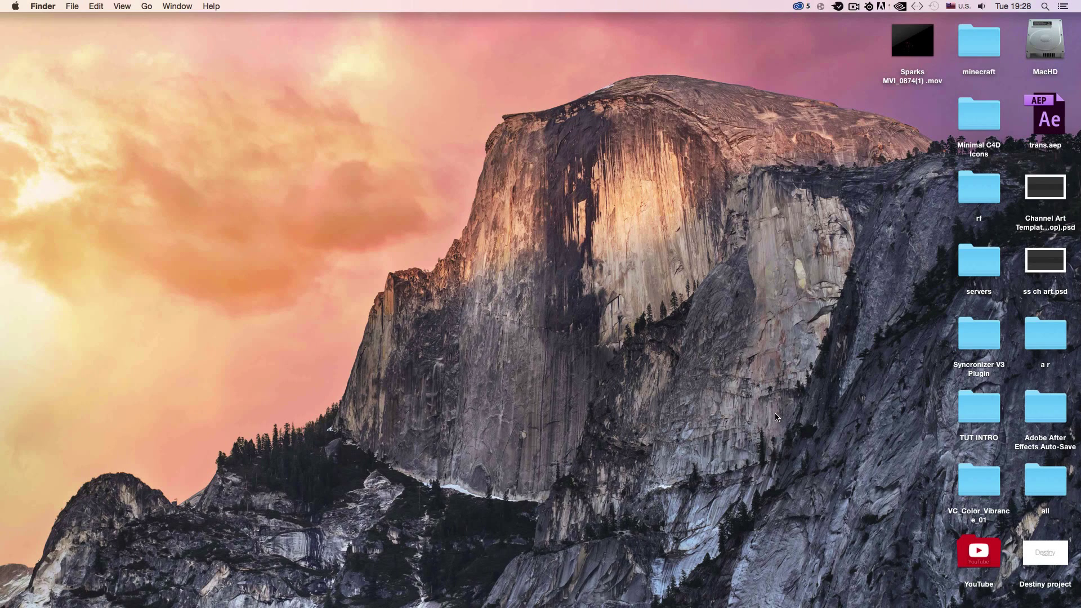
Search the Mac for "intro v4" with Spotlight and open the project file intro v4.aep.
{"action": "left_click", "coordinate": [1044, 6]}
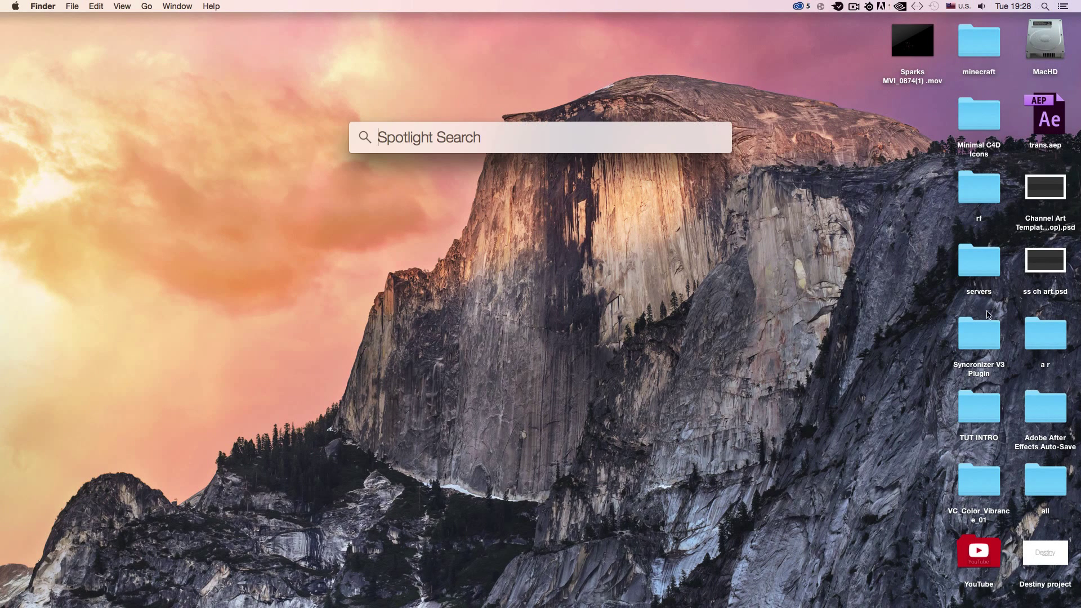
{"action": "type", "text": "intro v4"}
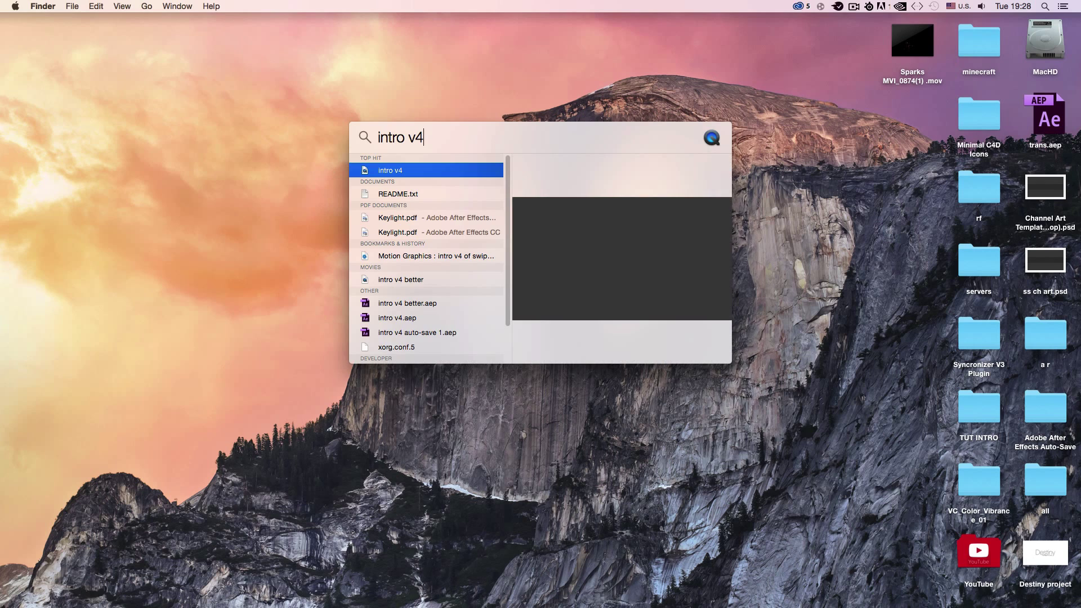
{"action": "left_click", "coordinate": [451, 318]}
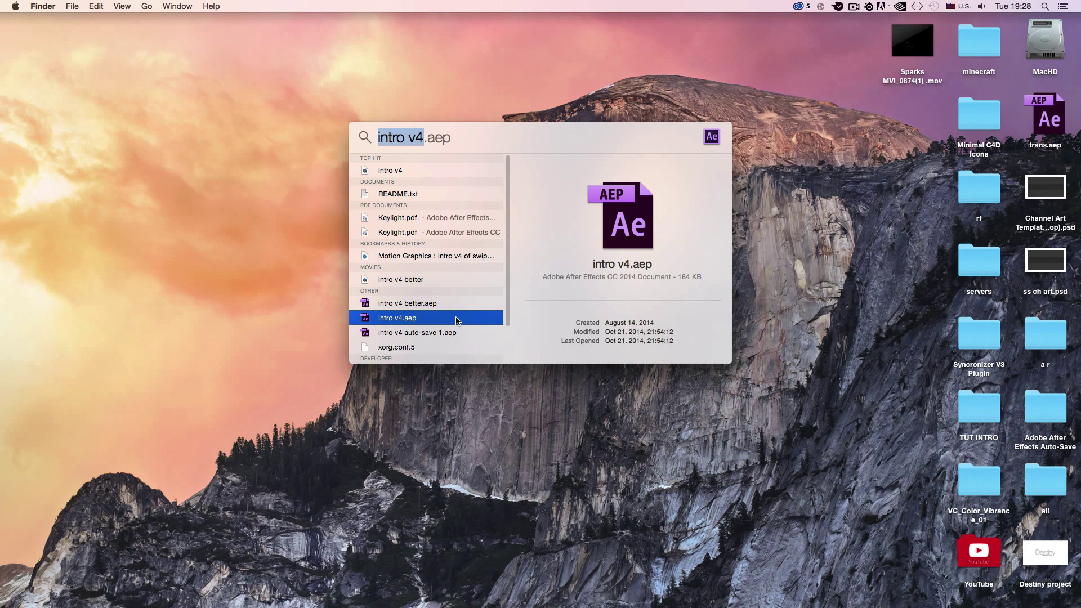
{"action": "key", "text": "Return"}
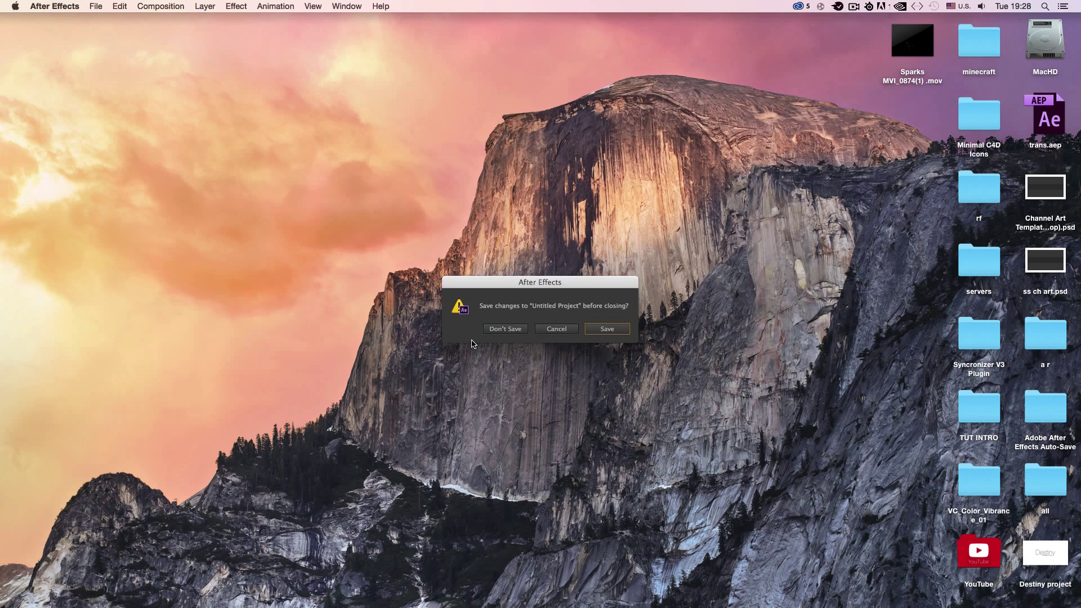
Save the current project to the Desktop as "lol" and dismiss the missing-file warning for the opened project.
{"action": "left_click", "coordinate": [591, 331]}
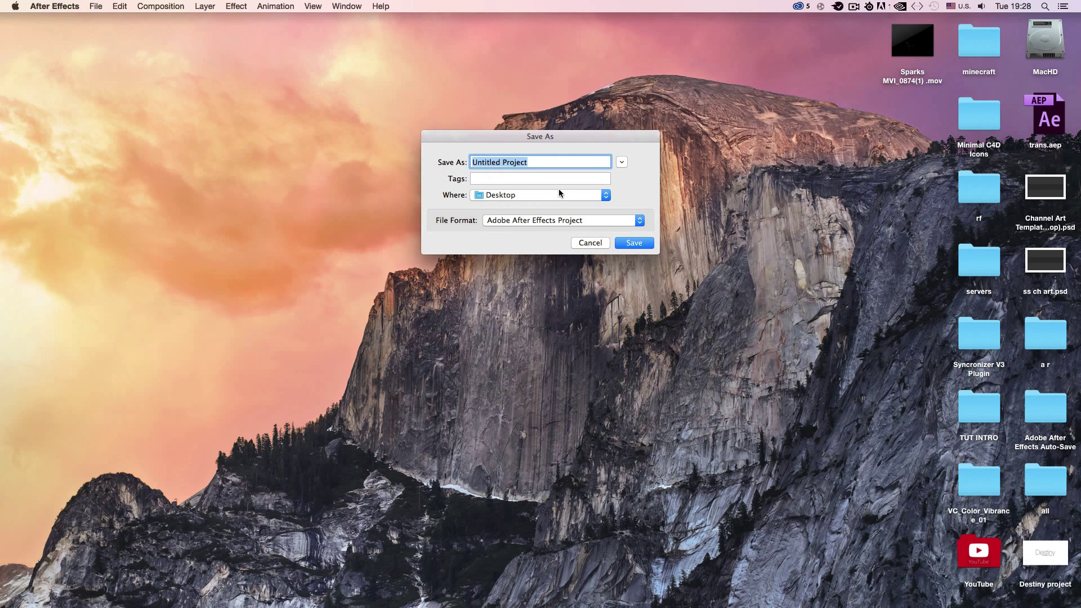
{"action": "type", "text": "lol"}
{"action": "key", "text": "Return"}
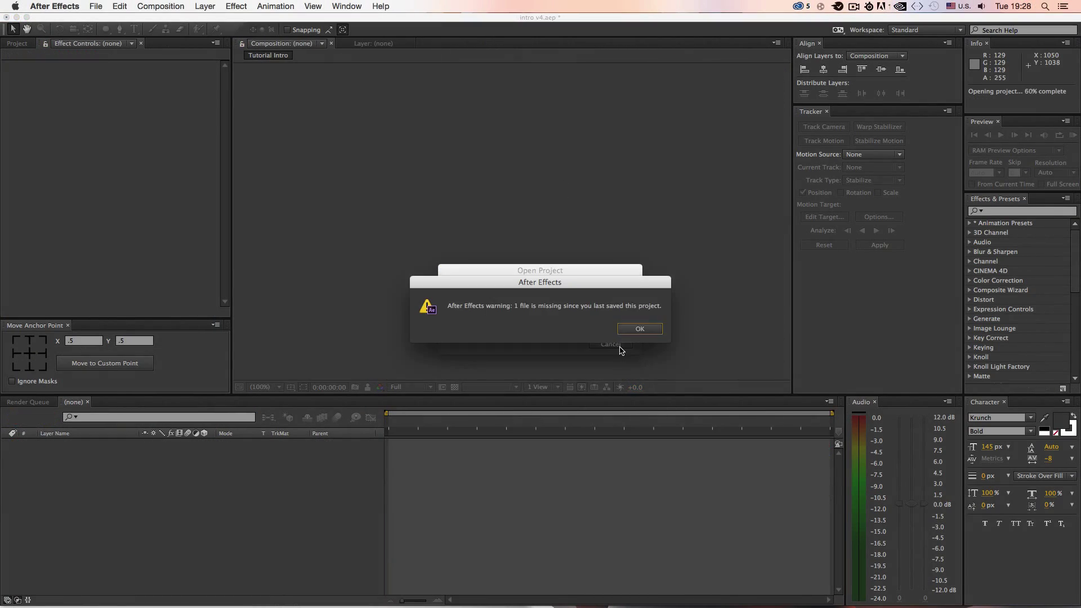
{"action": "left_click", "coordinate": [637, 332]}
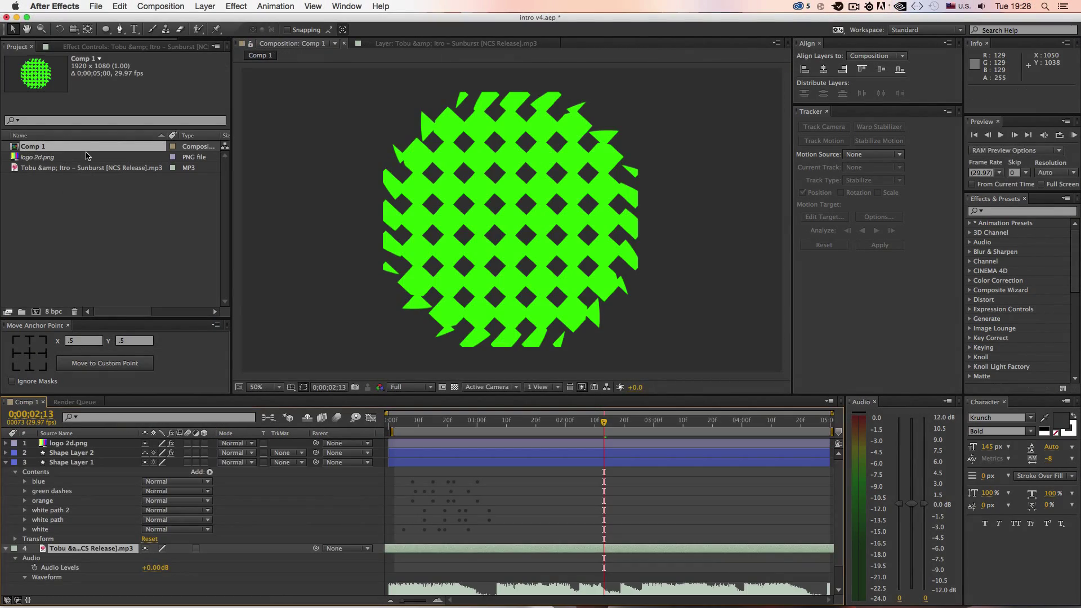
Scrub through the intro v4 composition and play its green circle and logo animation from near the start.
{"action": "left_click_drag", "start_coordinate": [422, 420], "coordinate": [741, 447]}
{"action": "left_click", "coordinate": [648, 449]}
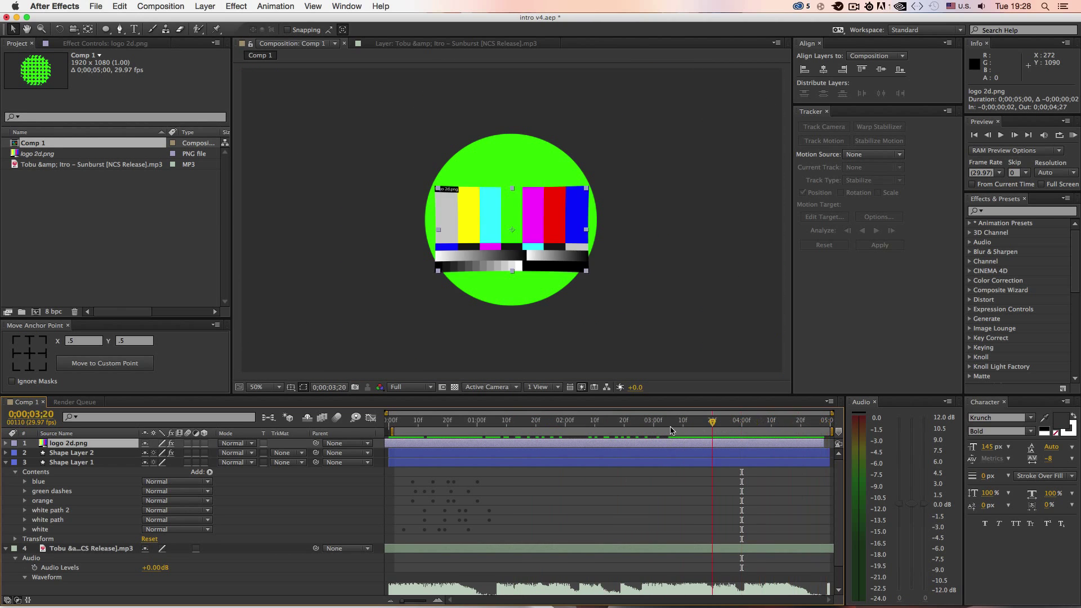
{"action": "left_click_drag", "start_coordinate": [636, 426], "coordinate": [405, 451]}
{"action": "key", "text": "space"}
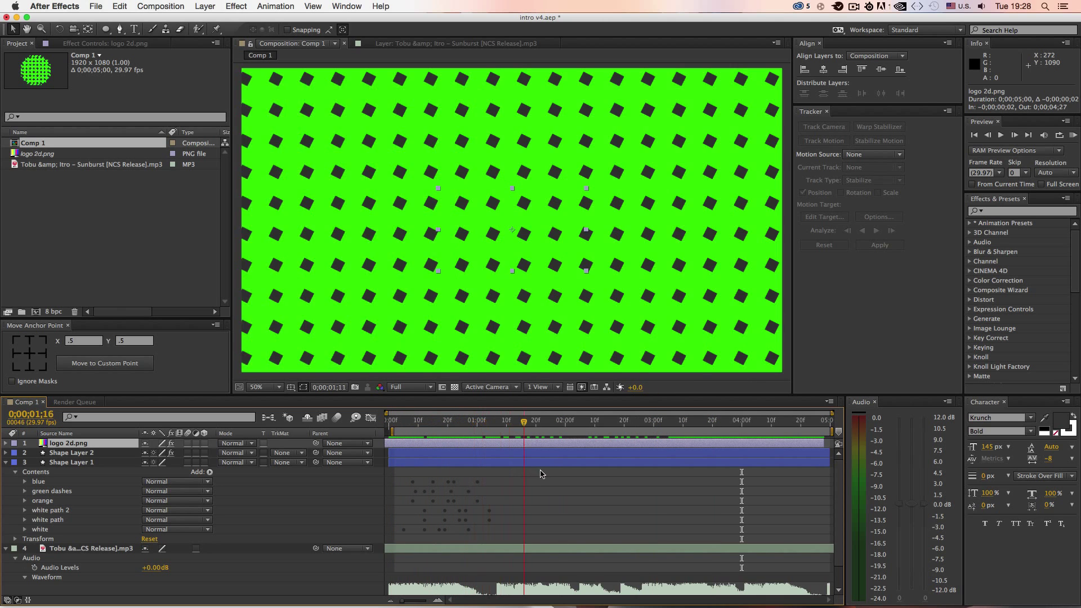
Collapse the expanded layers of Comp 1 and replay the intro v4 animation from the start.
{"action": "key", "text": "space"}
{"action": "key", "text": "Home"}
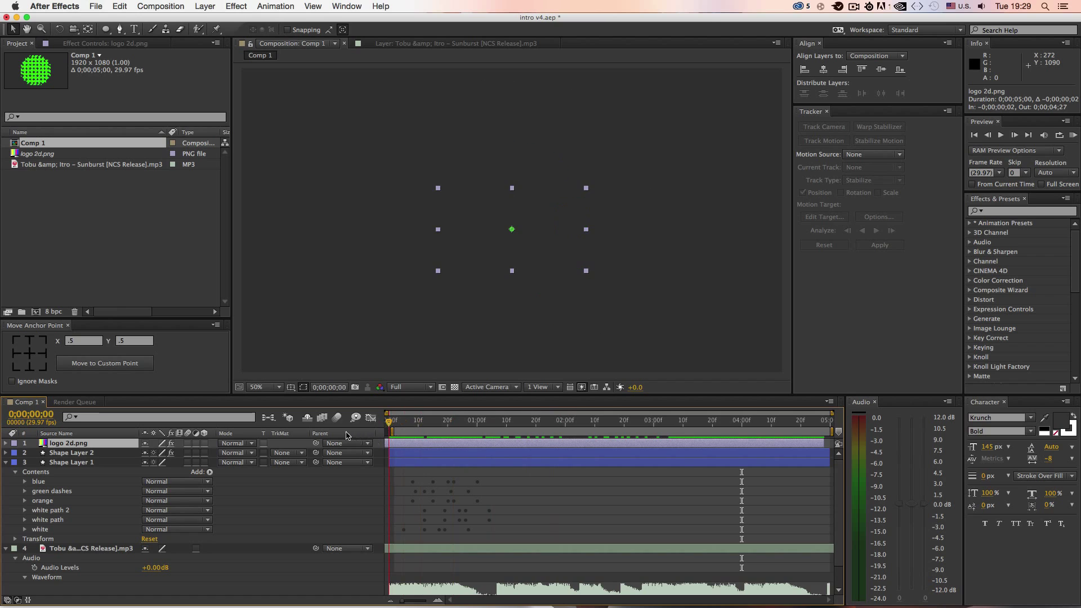
{"action": "left_click", "coordinate": [6, 462]}
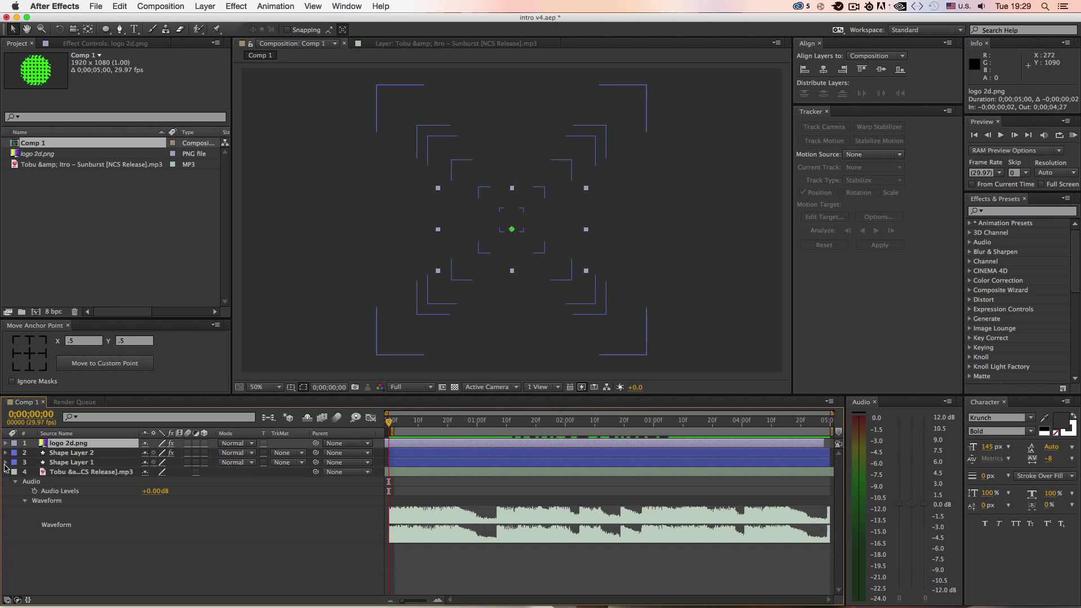
{"action": "left_click", "coordinate": [11, 480]}
{"action": "left_click", "coordinate": [5, 473]}
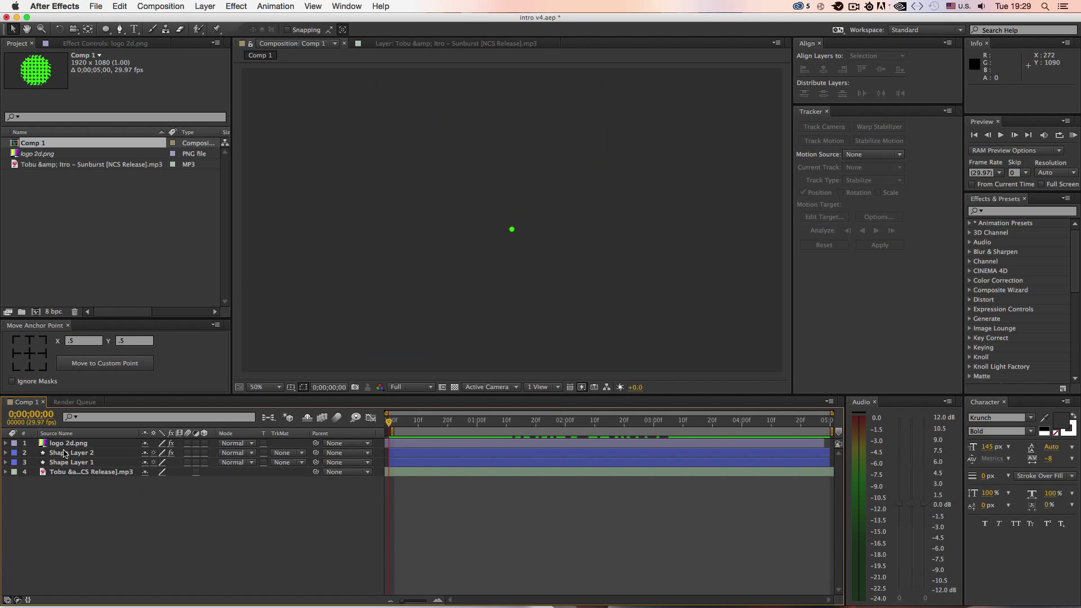
{"action": "left_click", "coordinate": [69, 453]}
{"action": "key", "text": "space"}
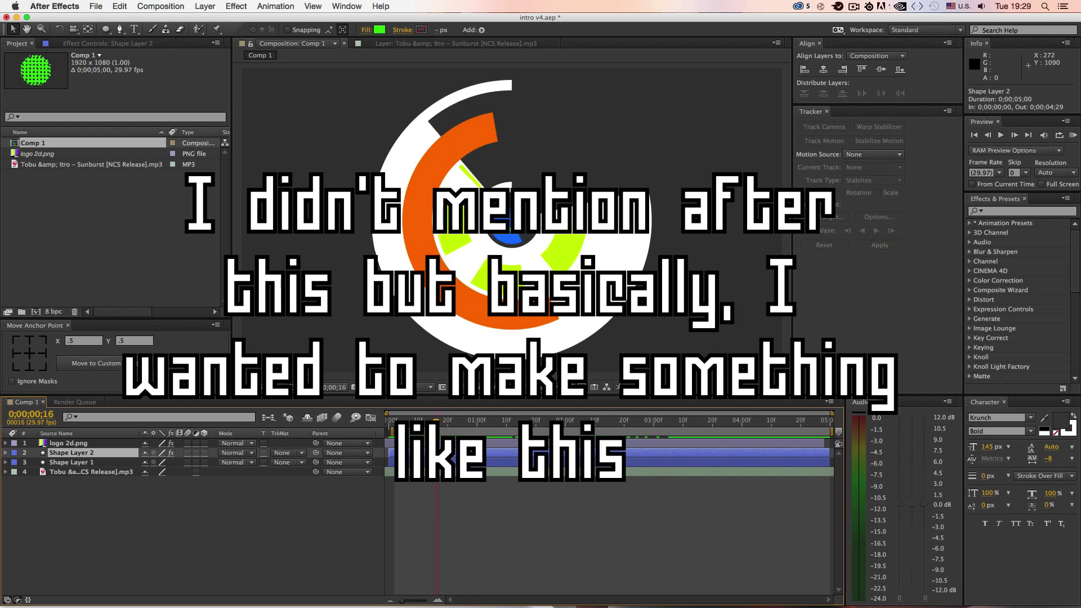
{"action": "left_click", "coordinate": [853, 6]}
{"action": "left_click", "coordinate": [882, 42]}
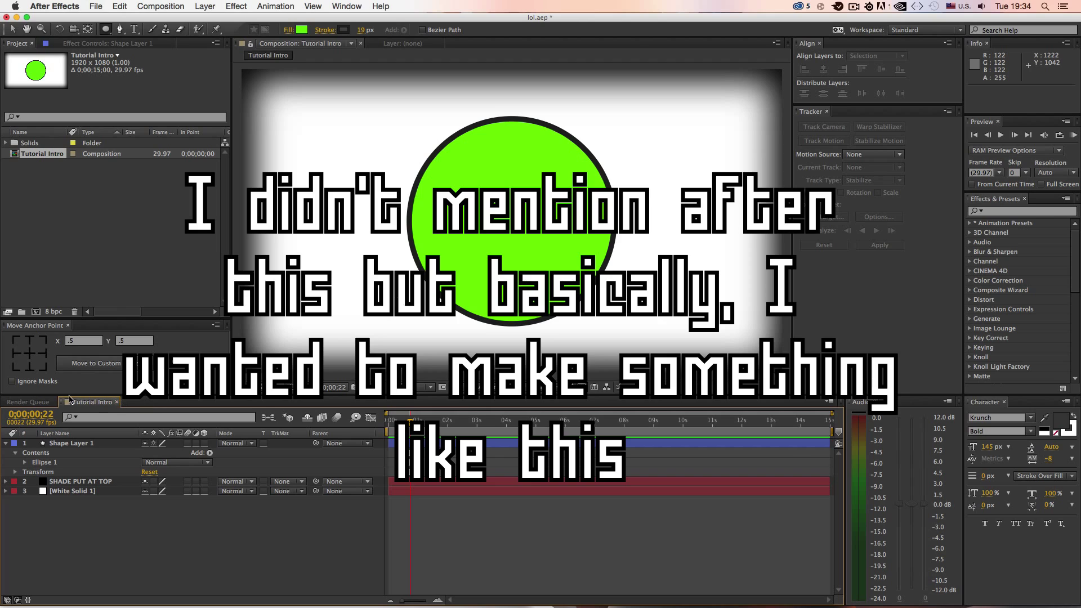
Apply the Radial Wipe effect to the circle's Shape Layer 1 and move that layer beneath SHADE PUT AT TOP.
{"action": "left_click", "coordinate": [993, 212]}
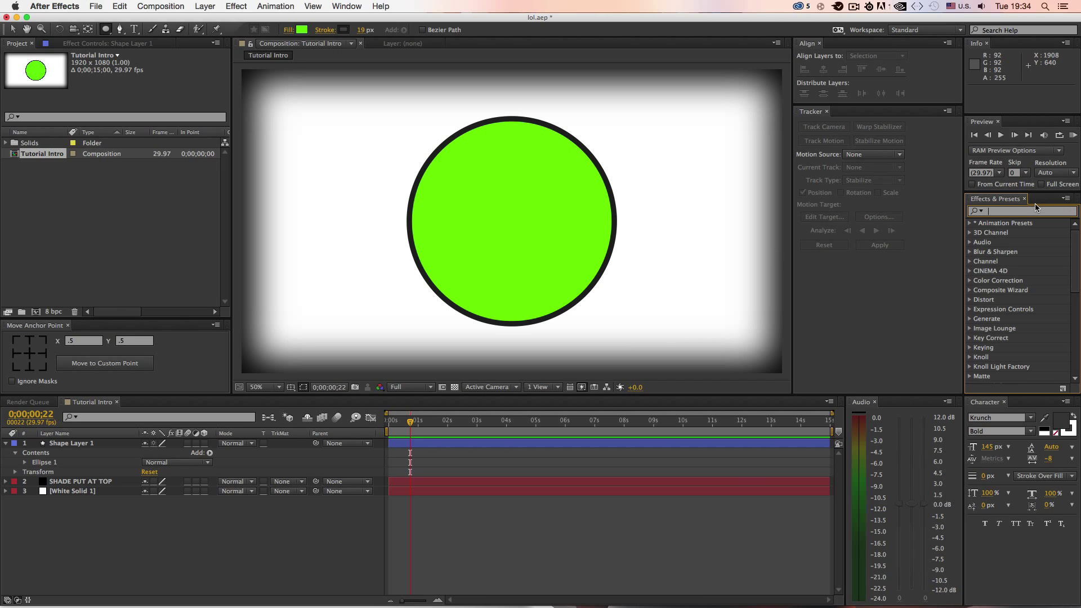
{"action": "type", "text": "radial"}
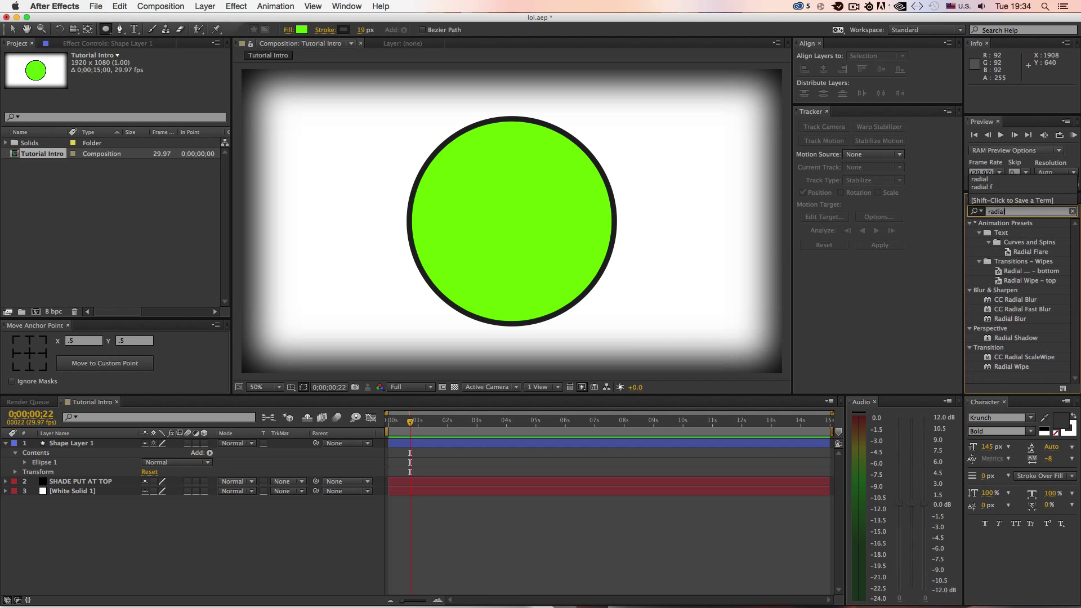
{"action": "left_click", "coordinate": [1011, 367]}
{"action": "left_click_drag", "start_coordinate": [1021, 368], "coordinate": [539, 216]}
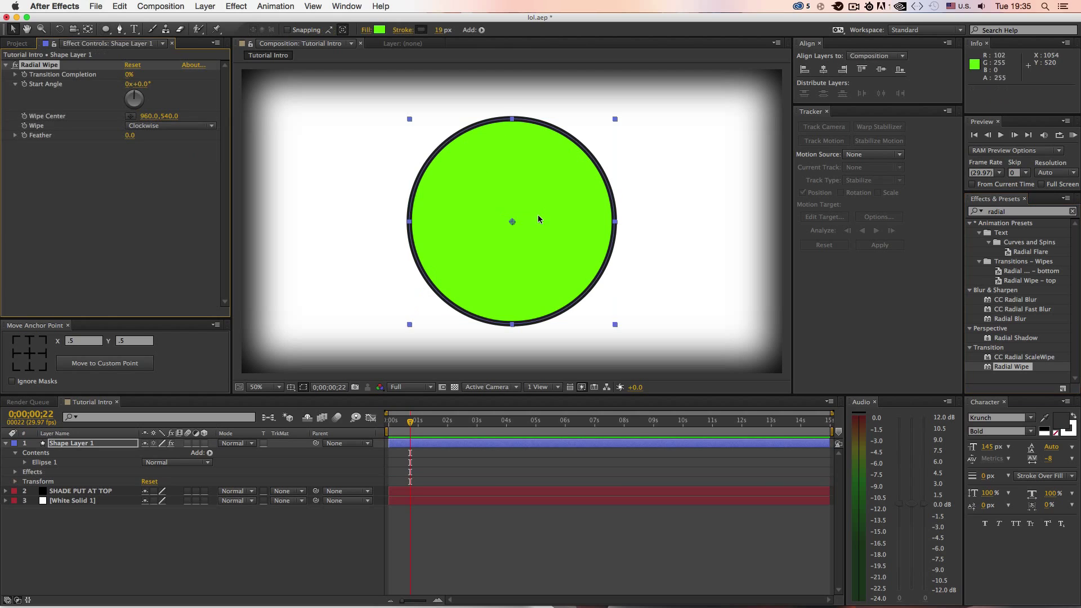
{"action": "left_click_drag", "start_coordinate": [82, 443], "coordinate": [90, 494]}
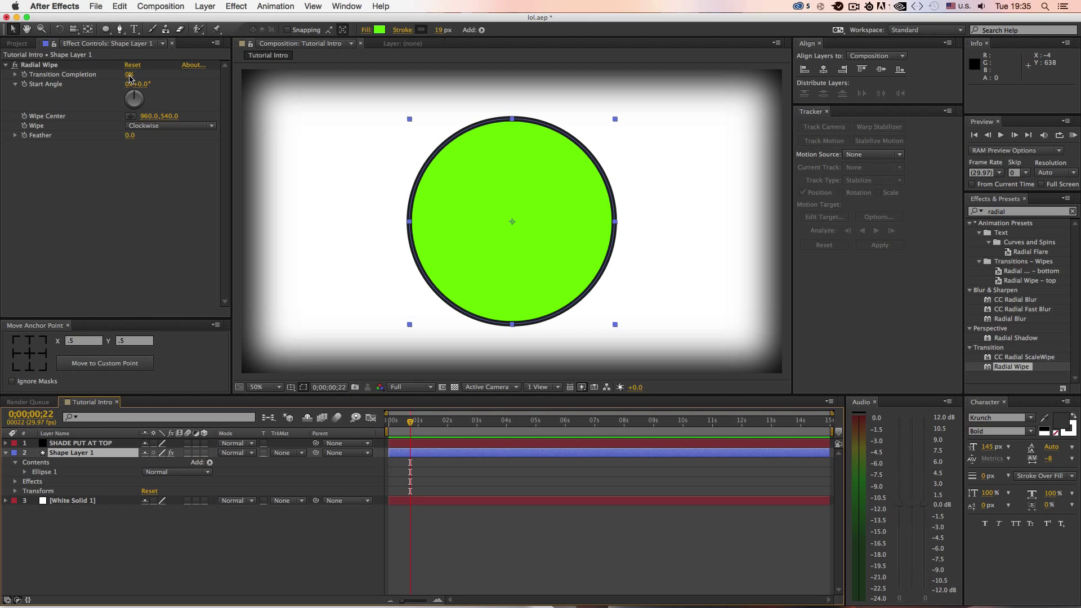
Try the Radial Wipe with Transition Completion at 28% and Start Angle at 0.
{"action": "mouse_move", "coordinate": [128, 78]}
{"action": "left_mouse_down"}
{"action": "mouse_move", "coordinate": [205, 97]}
{"action": "mouse_move", "coordinate": [144, 88]}
{"action": "mouse_move", "coordinate": [173, 85]}
{"action": "mouse_move", "coordinate": [103, 67]}
{"action": "mouse_move", "coordinate": [175, 99]}
{"action": "mouse_move", "coordinate": [112, 85]}
{"action": "left_mouse_up"}
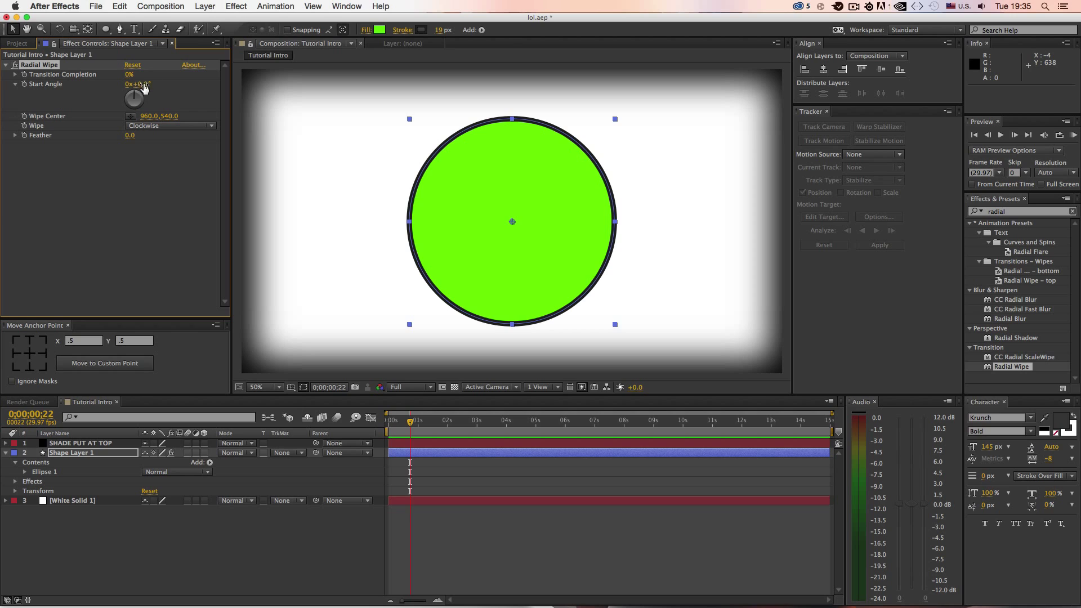
{"action": "left_click", "coordinate": [140, 78]}
{"action": "left_click_drag", "start_coordinate": [131, 75], "coordinate": [271, 186]}
{"action": "left_click", "coordinate": [142, 84]}
{"action": "type", "text": "0"}
{"action": "key", "text": "Return"}
Try the Counterclockwise and Both wipe directions, and return the Radial Wipe to Clockwise with Transition Completion at 0%.
{"action": "left_click", "coordinate": [169, 127]}
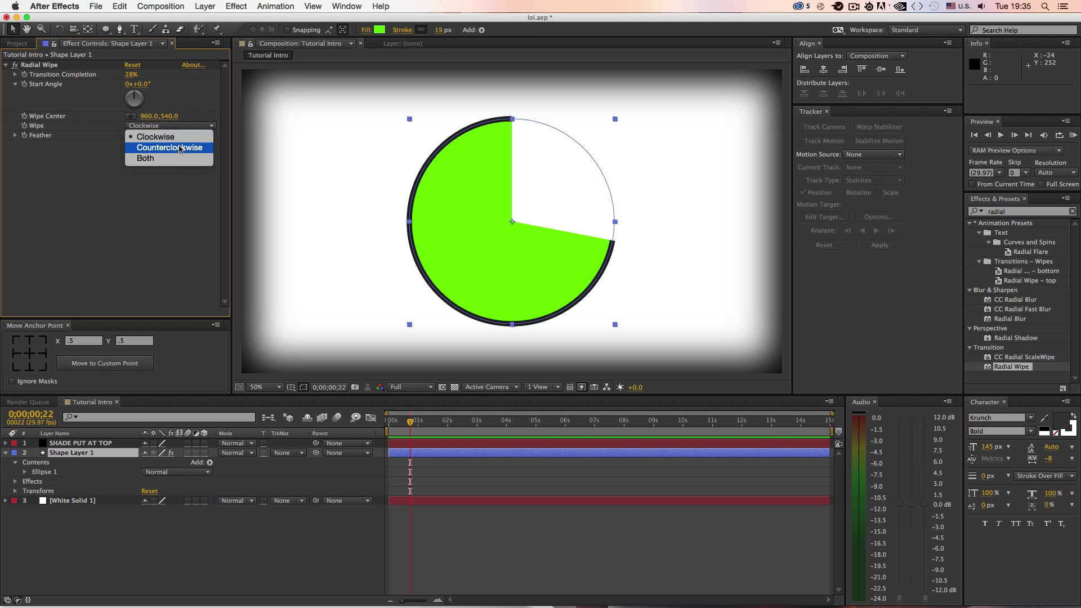
{"action": "left_click", "coordinate": [186, 147]}
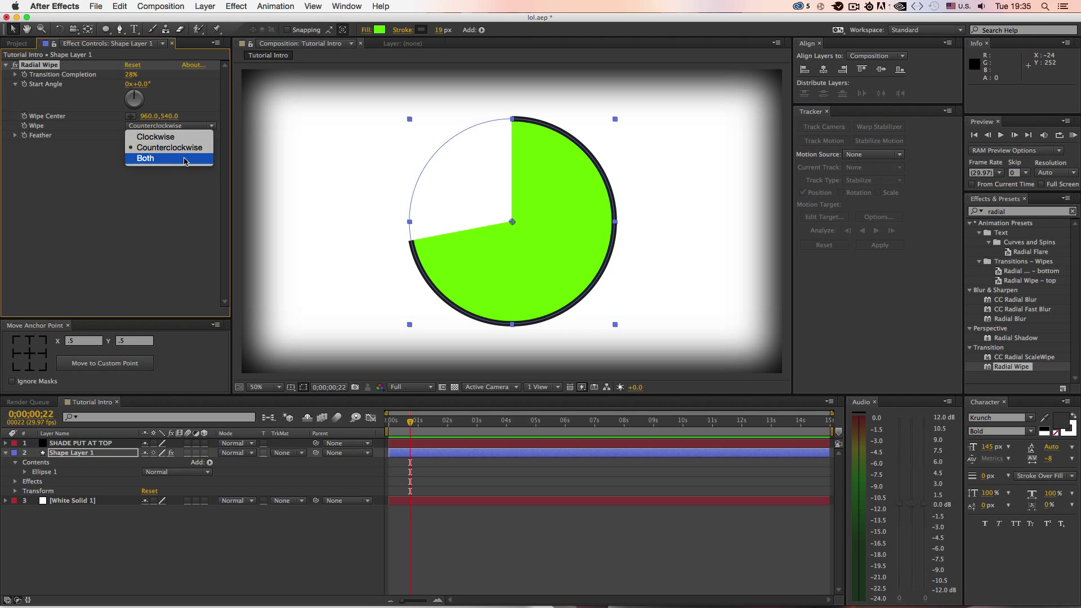
{"action": "left_click", "coordinate": [187, 159]}
{"action": "left_click_drag", "start_coordinate": [164, 73], "coordinate": [115, 97]}
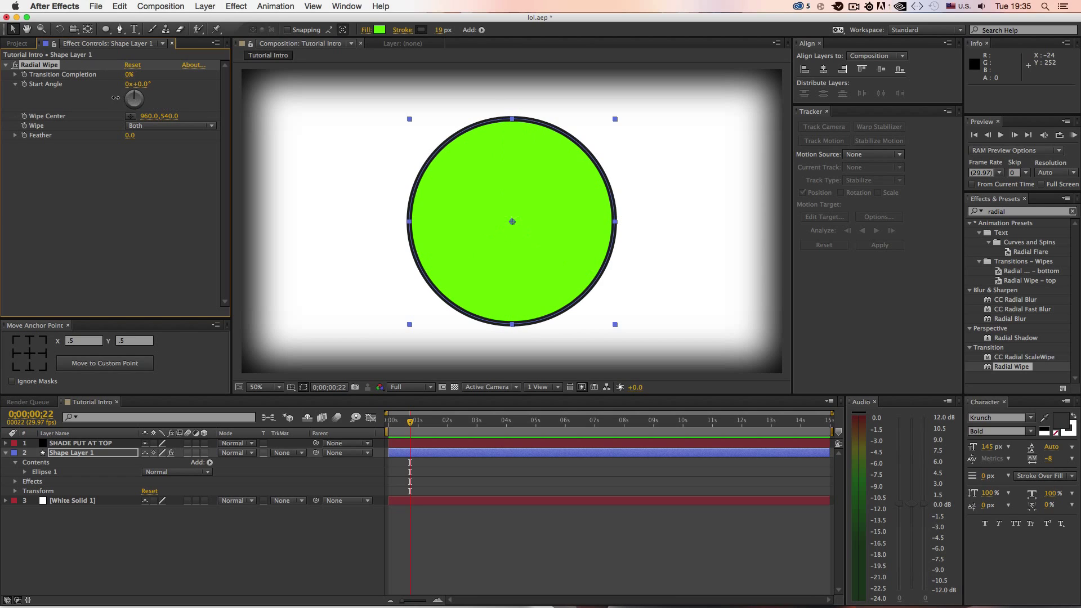
{"action": "left_click", "coordinate": [159, 125]}
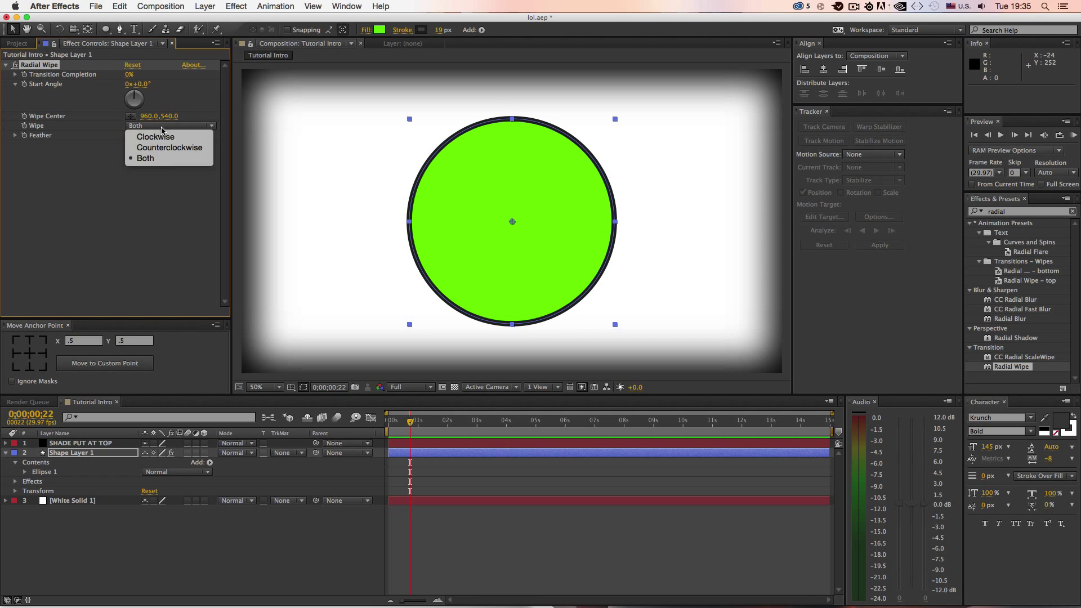
{"action": "left_click", "coordinate": [197, 137]}
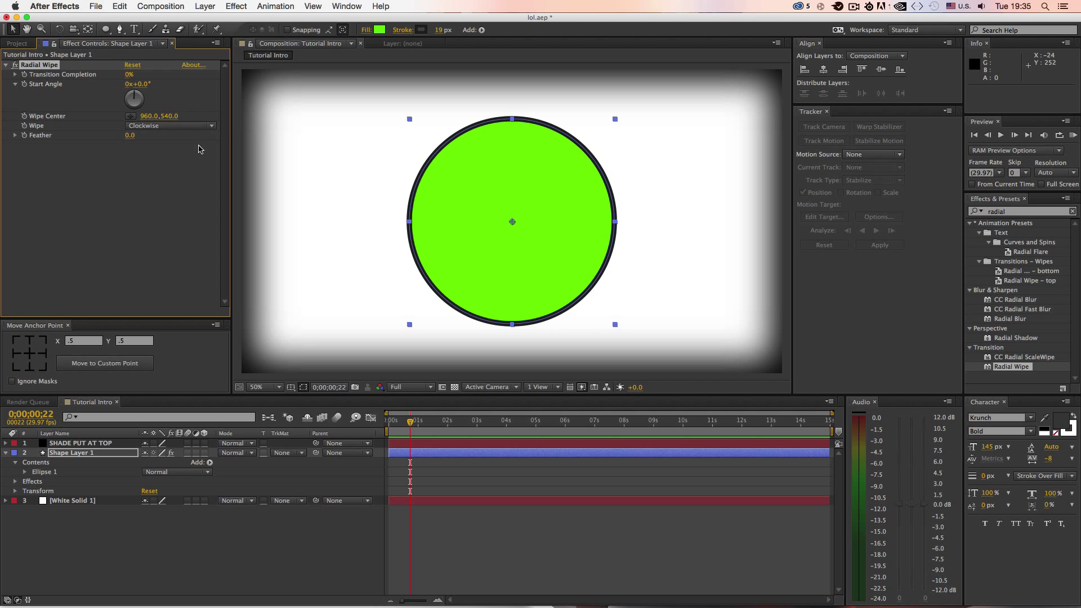
Expand the contents of Shape Layer 1 down to the Stroke 1 properties of Ellipse 1.
{"action": "left_click", "coordinate": [70, 516]}
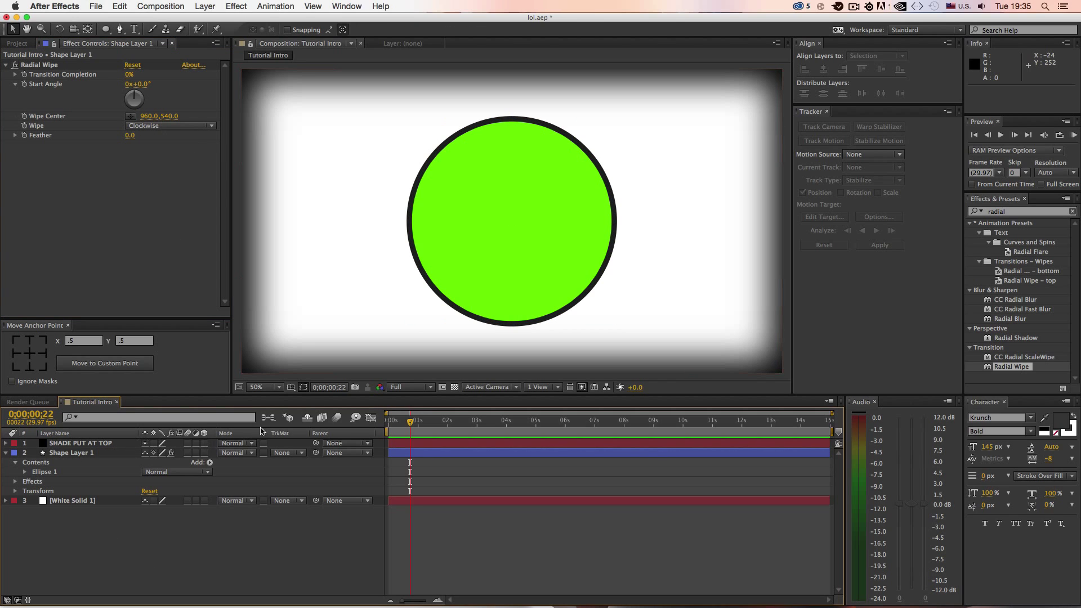
{"action": "left_click", "coordinate": [102, 453]}
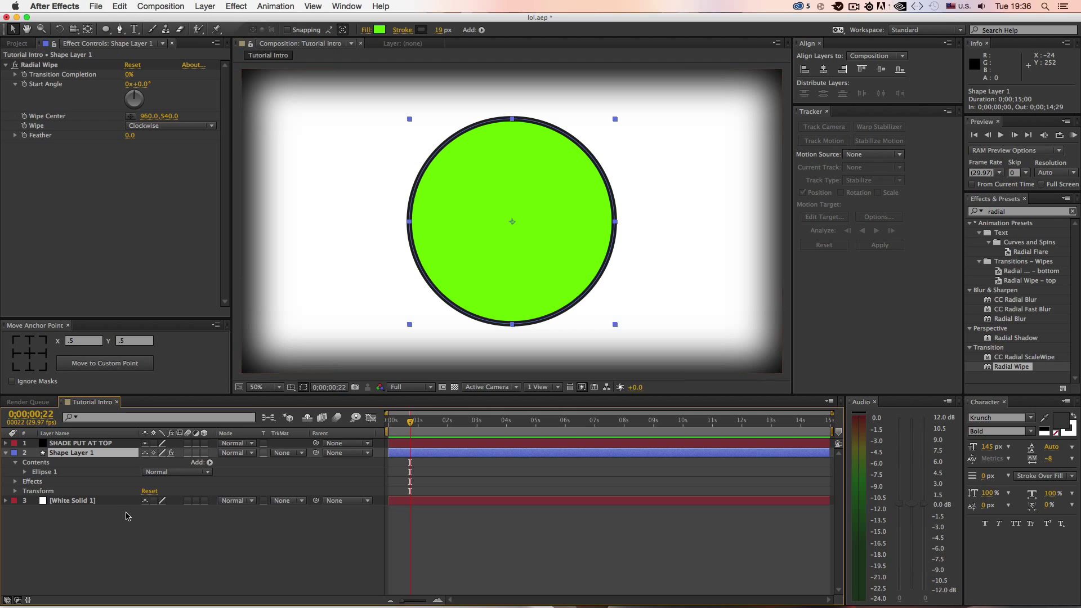
{"action": "left_click", "coordinate": [33, 464]}
{"action": "left_click", "coordinate": [17, 465]}
{"action": "left_click", "coordinate": [112, 516]}
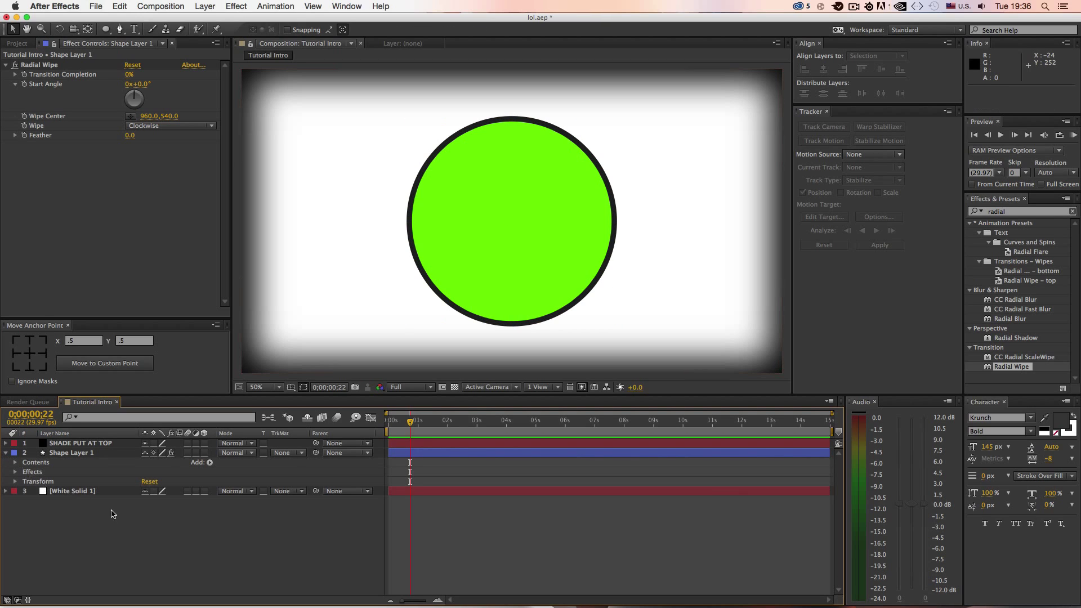
{"action": "left_click", "coordinate": [17, 463]}
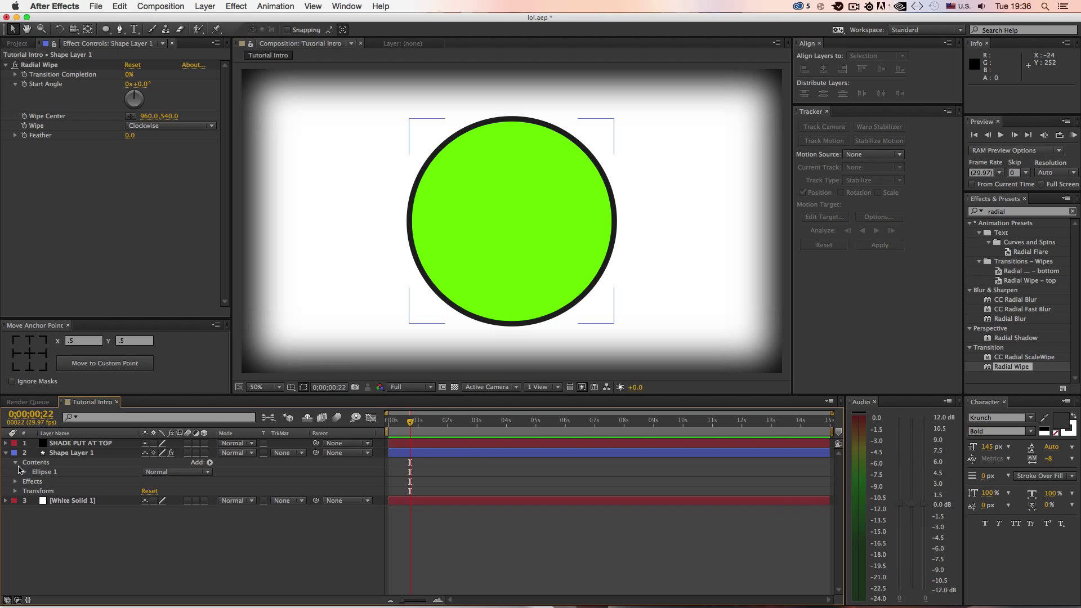
{"action": "left_click", "coordinate": [25, 473]}
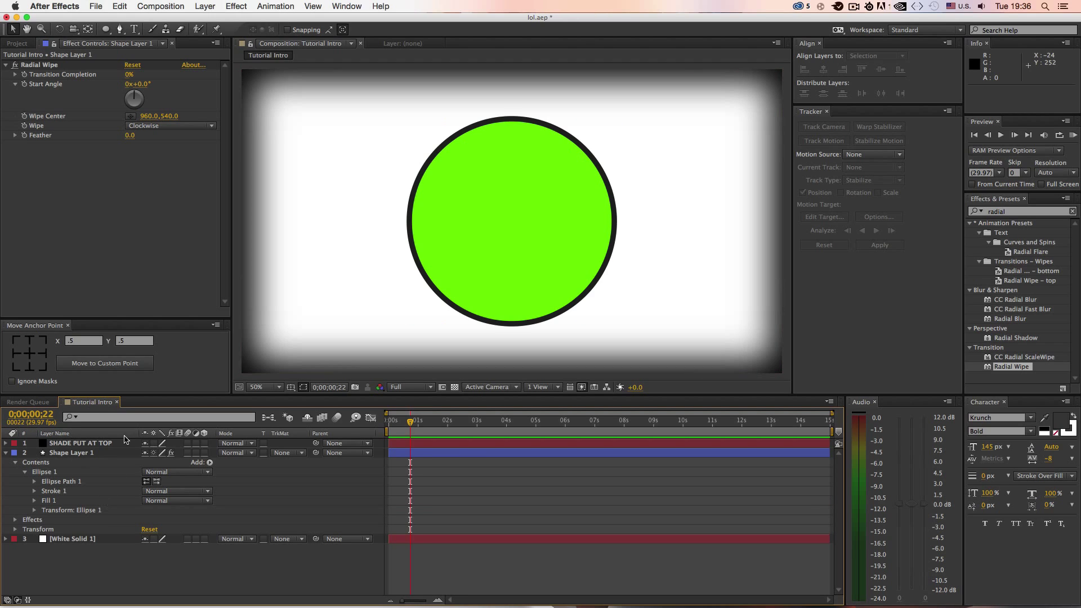
{"action": "left_click", "coordinate": [35, 492]}
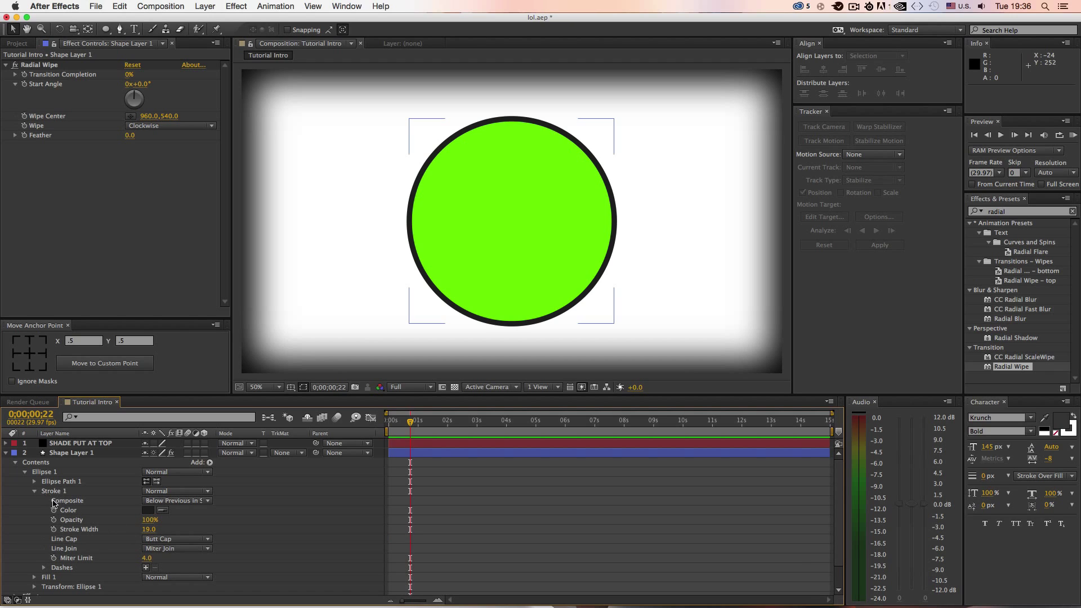
{"action": "left_click", "coordinate": [35, 482]}
{"action": "left_click", "coordinate": [35, 482]}
{"action": "scroll", "coordinate": [107, 556], "scroll_direction": "down", "scroll_amount": 3}
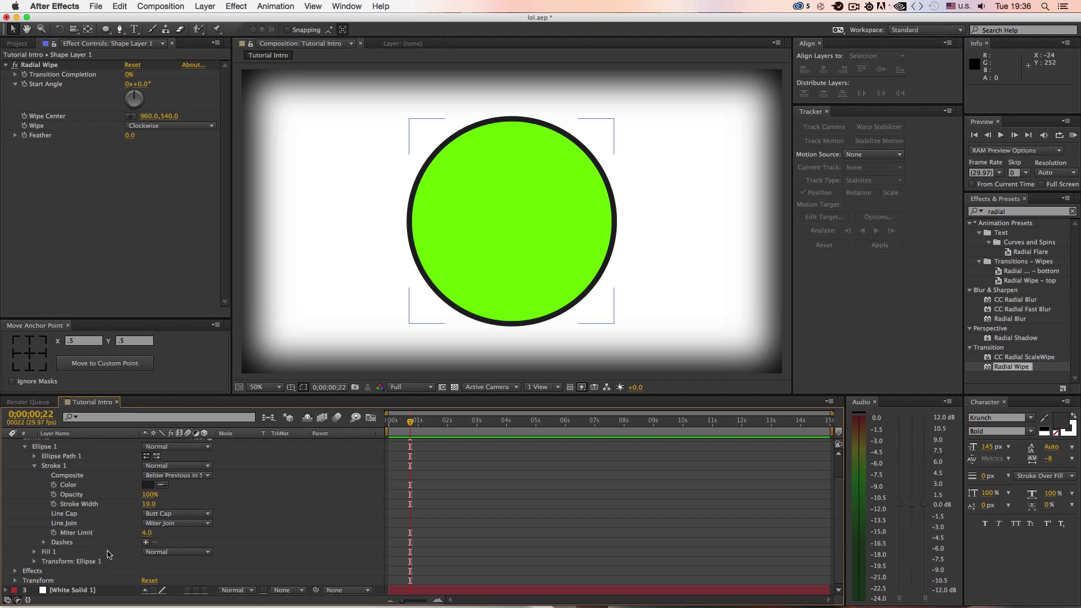
Try the Round Cap and Projecting Cap line caps on the circle's solid stroke, and return it to Butt Cap.
{"action": "left_click", "coordinate": [162, 516]}
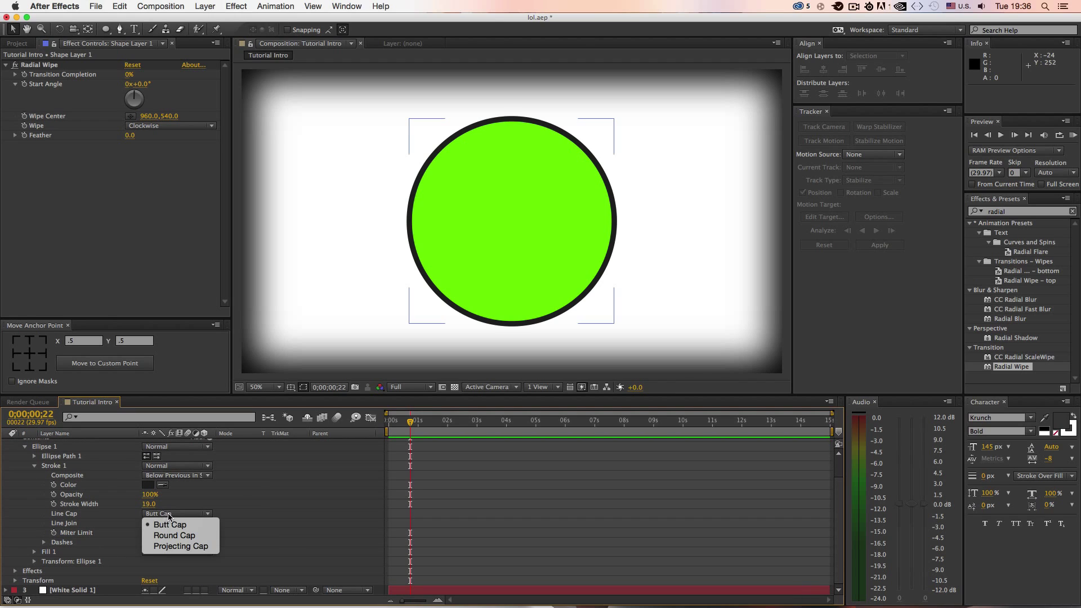
{"action": "left_click", "coordinate": [169, 517]}
{"action": "left_click", "coordinate": [173, 515]}
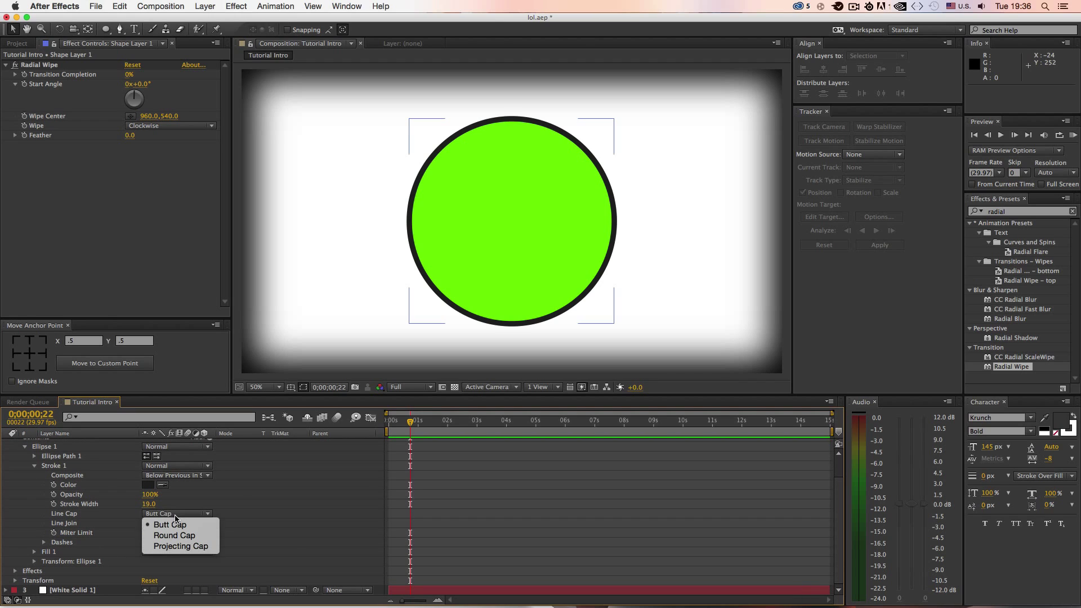
{"action": "left_click", "coordinate": [197, 541]}
{"action": "left_click", "coordinate": [192, 514]}
{"action": "left_click", "coordinate": [191, 546]}
{"action": "left_click", "coordinate": [192, 515]}
{"action": "left_click", "coordinate": [194, 526]}
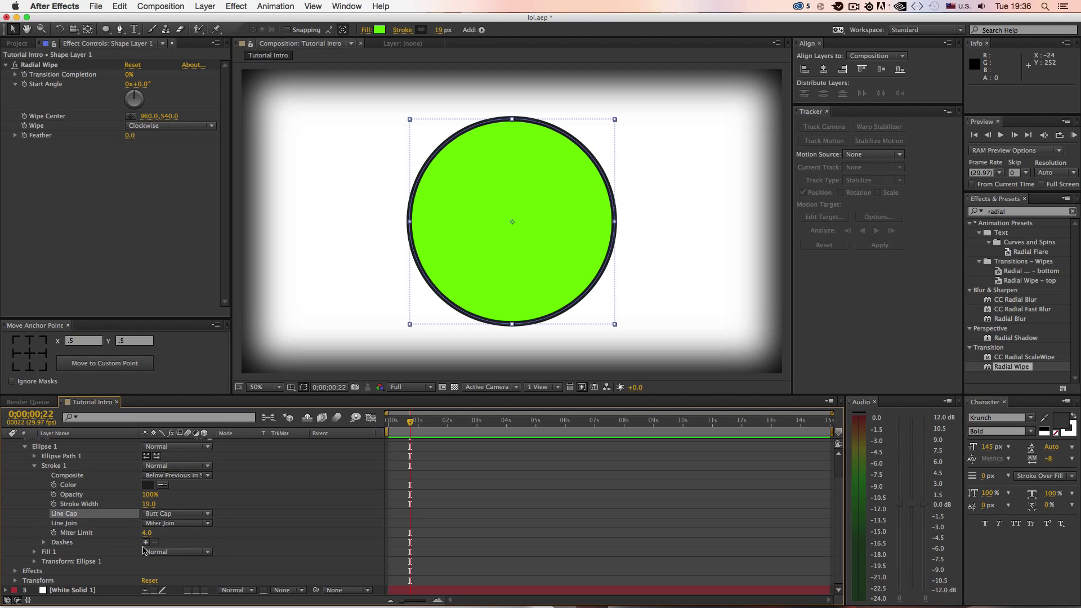
Add dashes to the circle's stroke with a Dash value of 192 and a Round Cap line cap.
{"action": "left_click", "coordinate": [146, 543]}
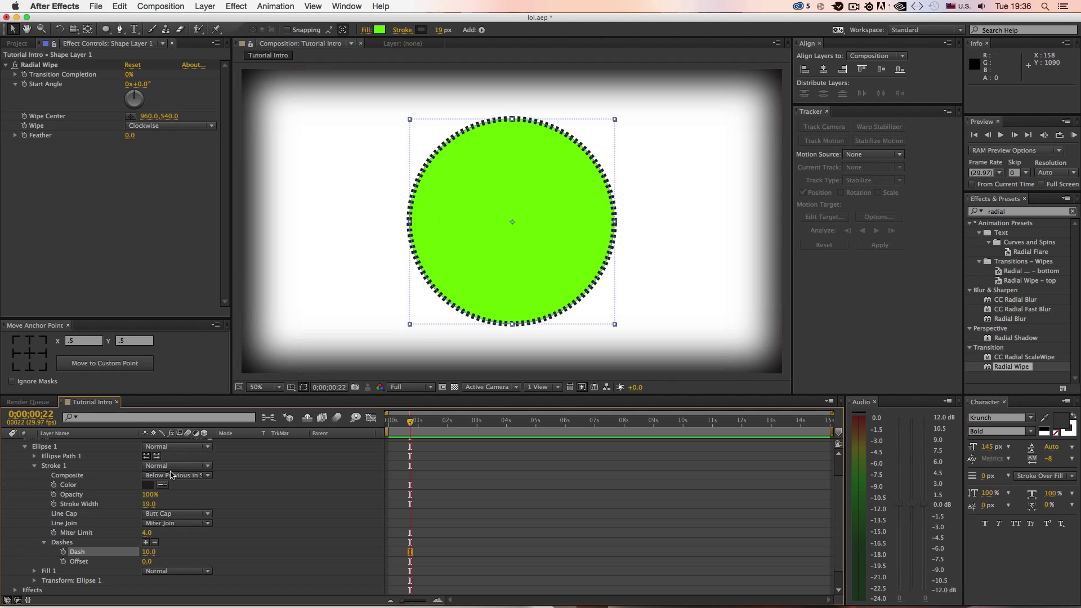
{"action": "left_click_drag", "start_coordinate": [149, 551], "coordinate": [247, 543]}
{"action": "left_click", "coordinate": [182, 515]}
{"action": "left_click", "coordinate": [182, 527]}
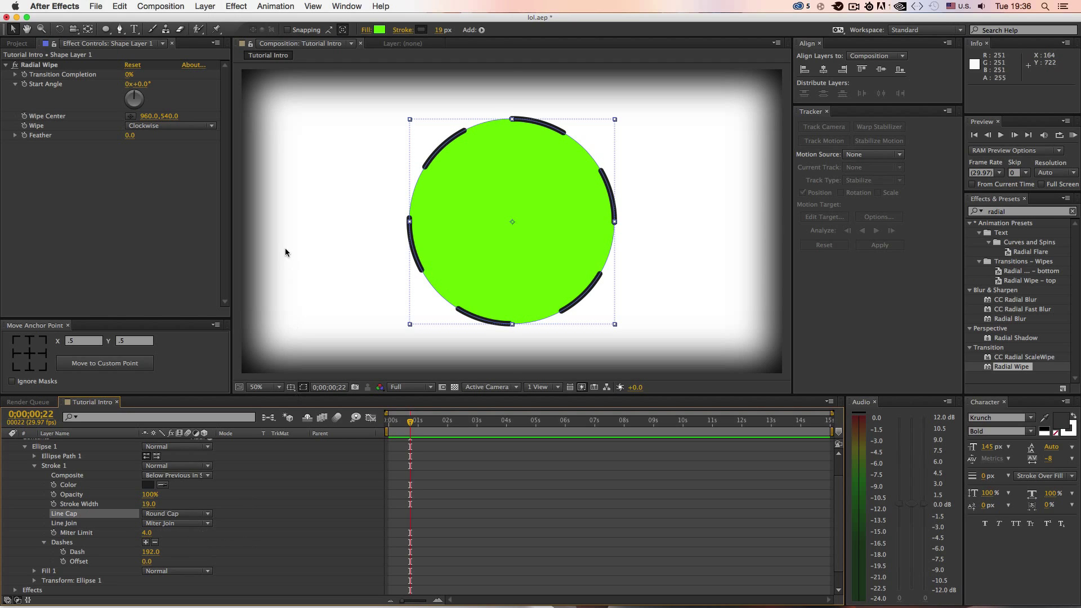
Change the line cap of the circle's dashed stroke to Projecting Cap.
{"action": "left_click", "coordinate": [306, 269]}
{"action": "left_click", "coordinate": [182, 515]}
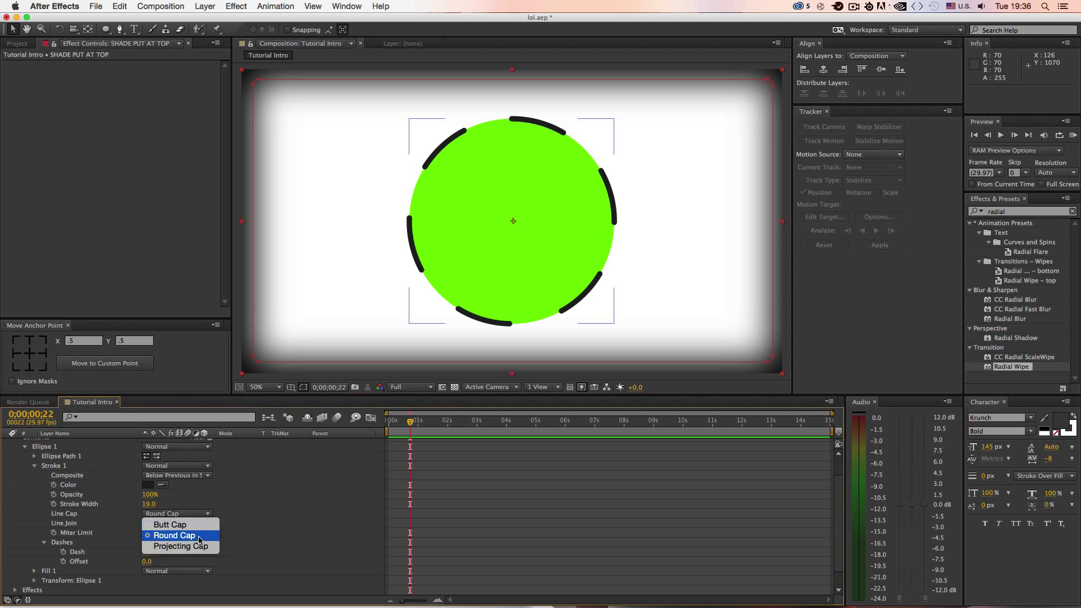
{"action": "left_click", "coordinate": [180, 546]}
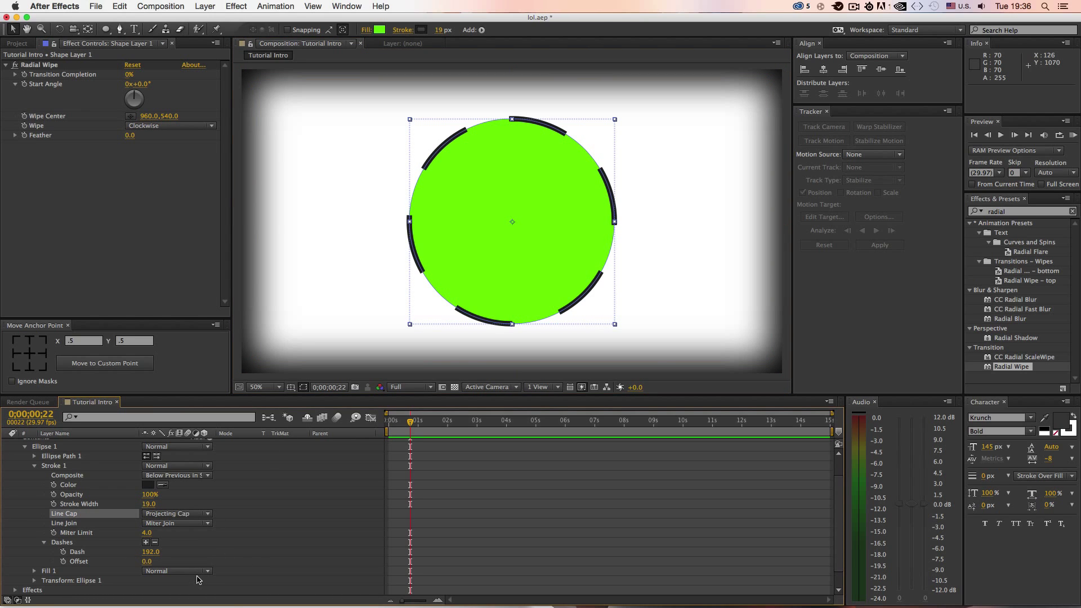
Try the Round, Bevel and Miter line joins on the circle's stroke and settle on Round Join.
{"action": "left_click", "coordinate": [189, 528]}
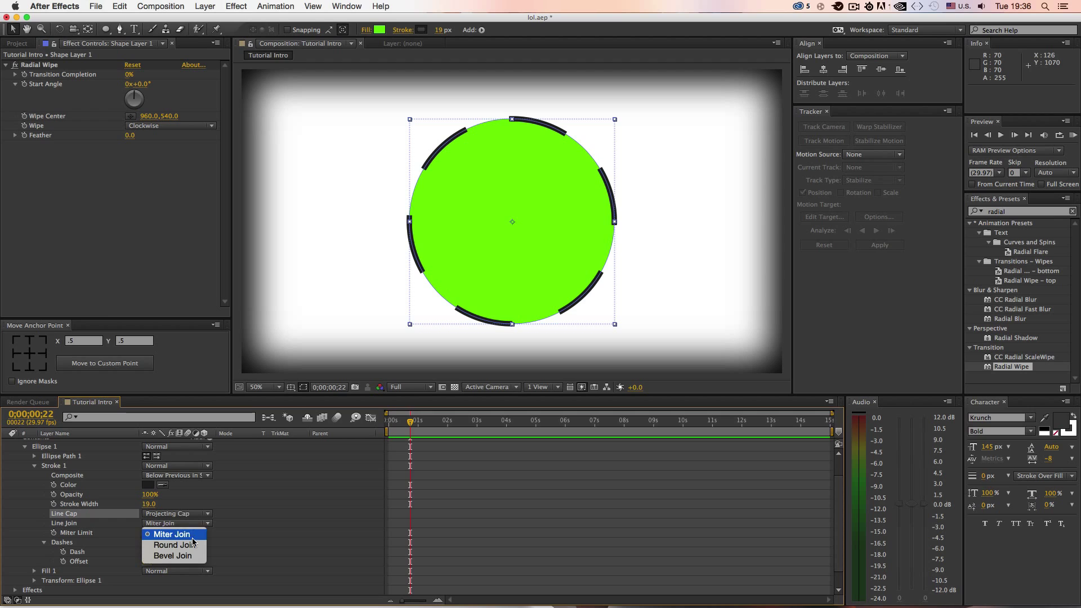
{"action": "left_click", "coordinate": [190, 542]}
{"action": "left_click", "coordinate": [197, 524]}
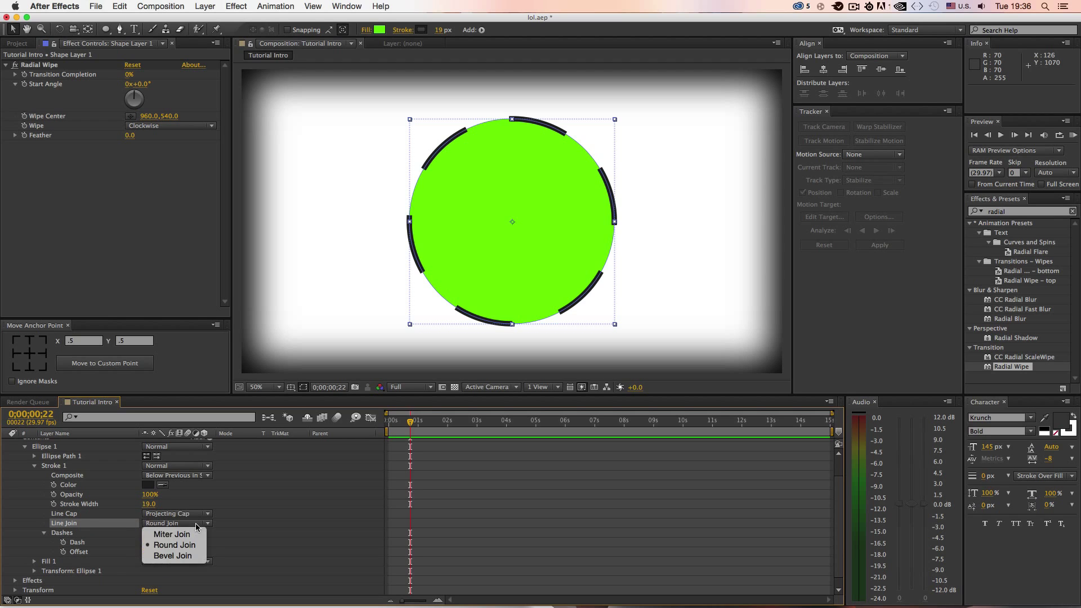
{"action": "left_click", "coordinate": [198, 558]}
{"action": "left_click", "coordinate": [204, 521]}
{"action": "left_click", "coordinate": [188, 536]}
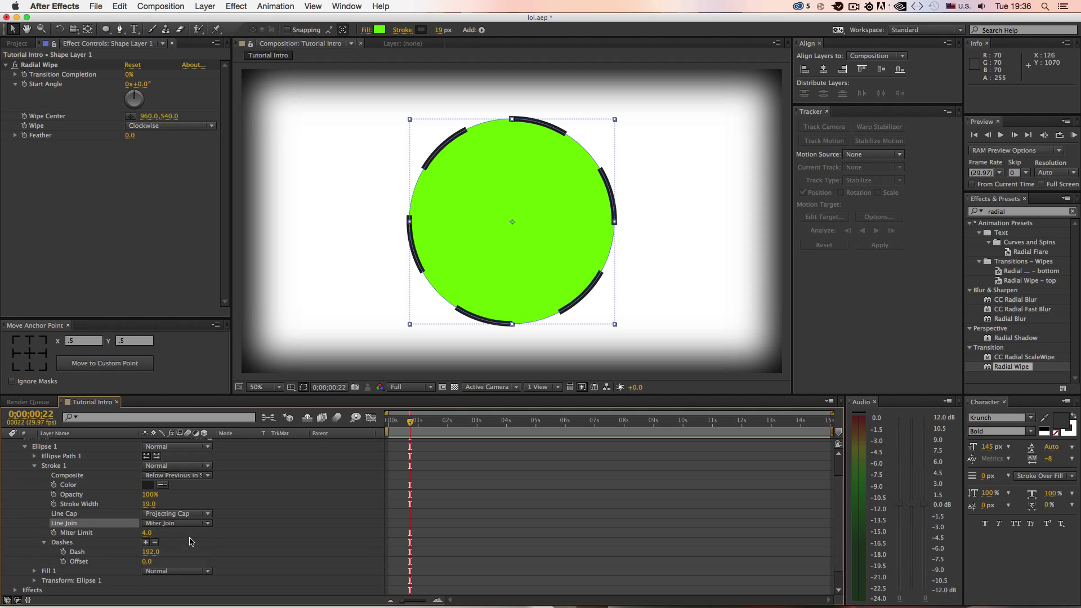
{"action": "left_click", "coordinate": [196, 524]}
{"action": "left_click", "coordinate": [198, 542]}
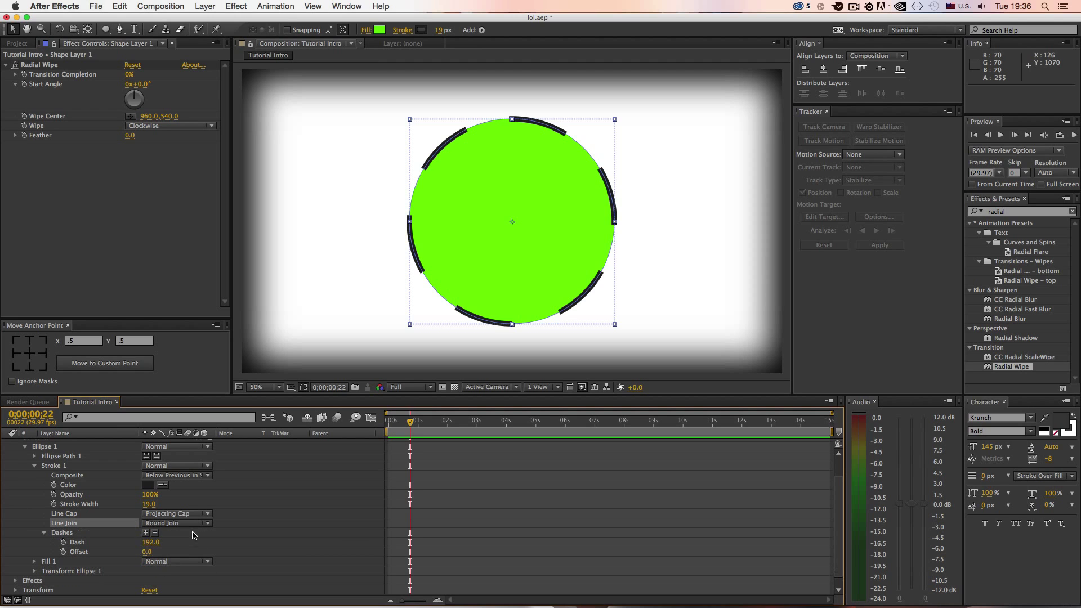
Set the stroke's Dash value to 208 and add a gap and a second dash, each 10.
{"action": "left_click_drag", "start_coordinate": [153, 542], "coordinate": [172, 540]}
{"action": "left_click", "coordinate": [146, 532]}
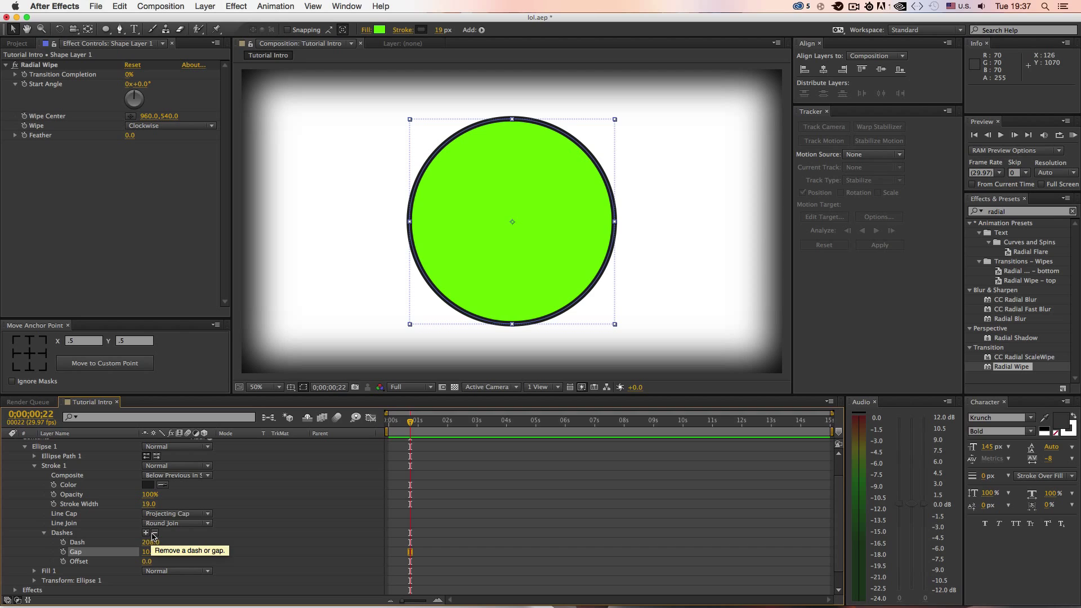
{"action": "left_click", "coordinate": [146, 532]}
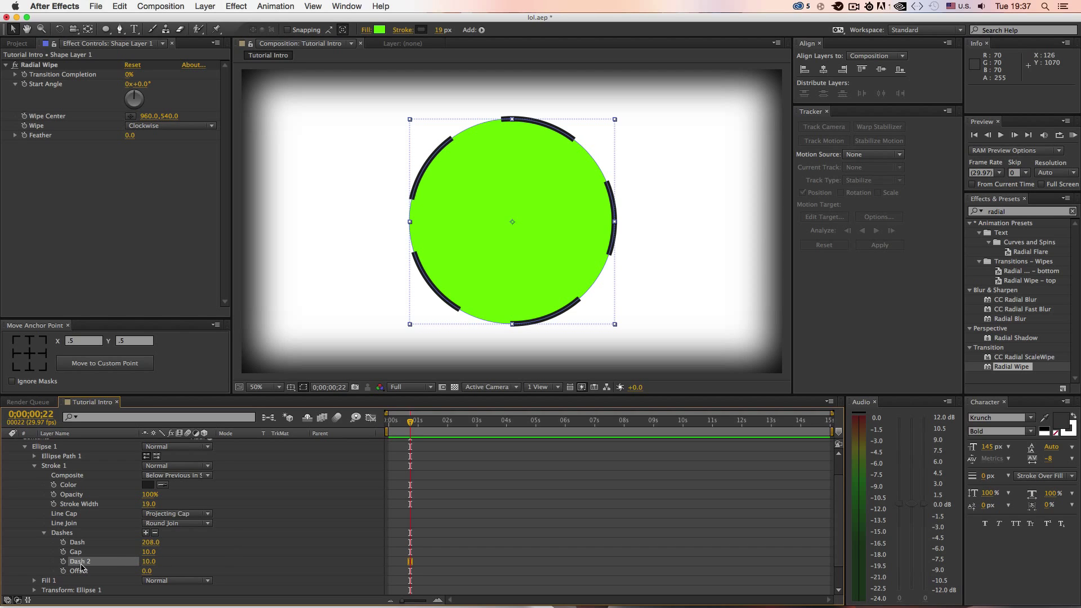
Undo the stroke's added gap and second dash, and set its line cap to Butt Cap after trying Round Cap.
{"action": "key", "text": "super+z"}
{"action": "key", "text": "super+z"}
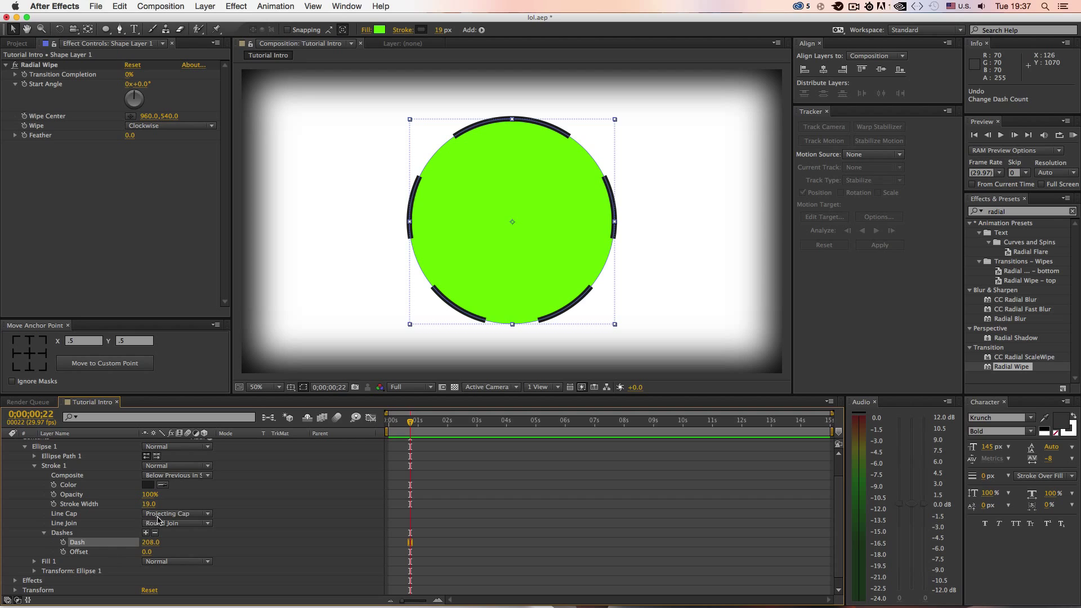
{"action": "left_click", "coordinate": [158, 514]}
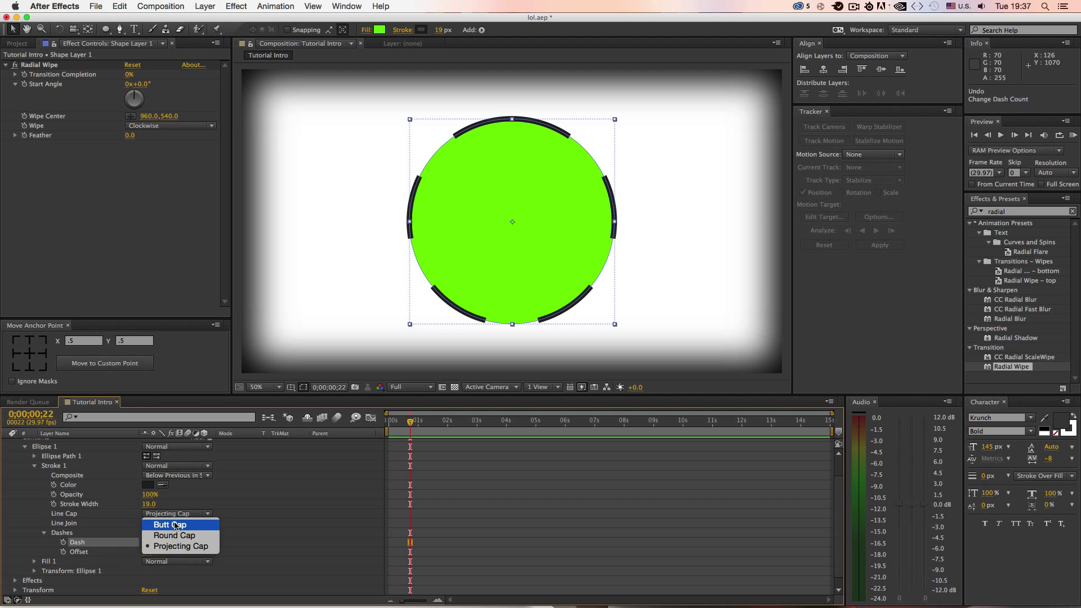
{"action": "left_click", "coordinate": [200, 535]}
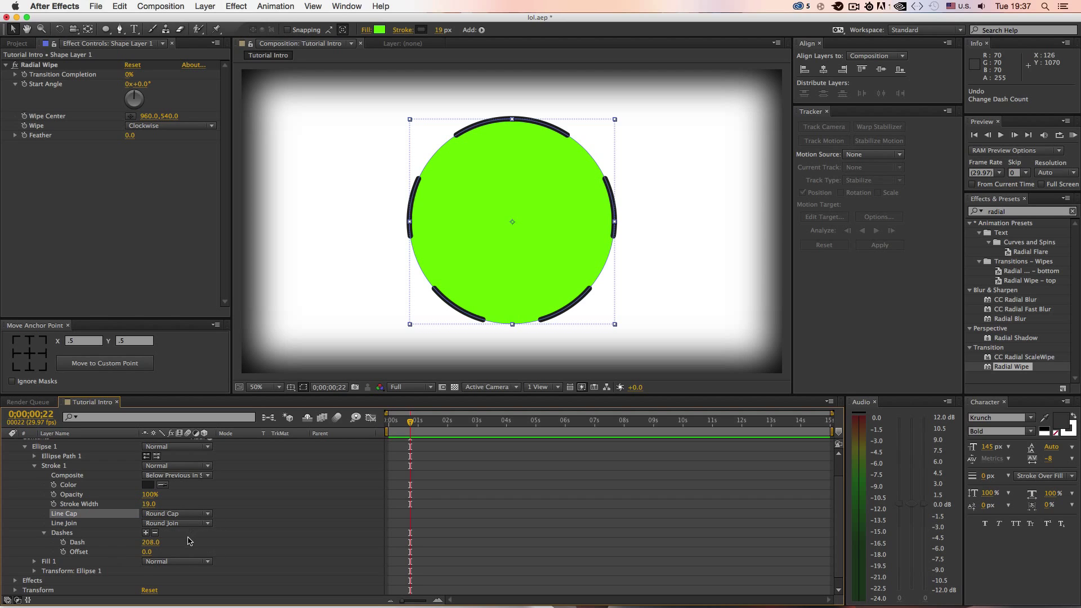
{"action": "left_click", "coordinate": [187, 512]}
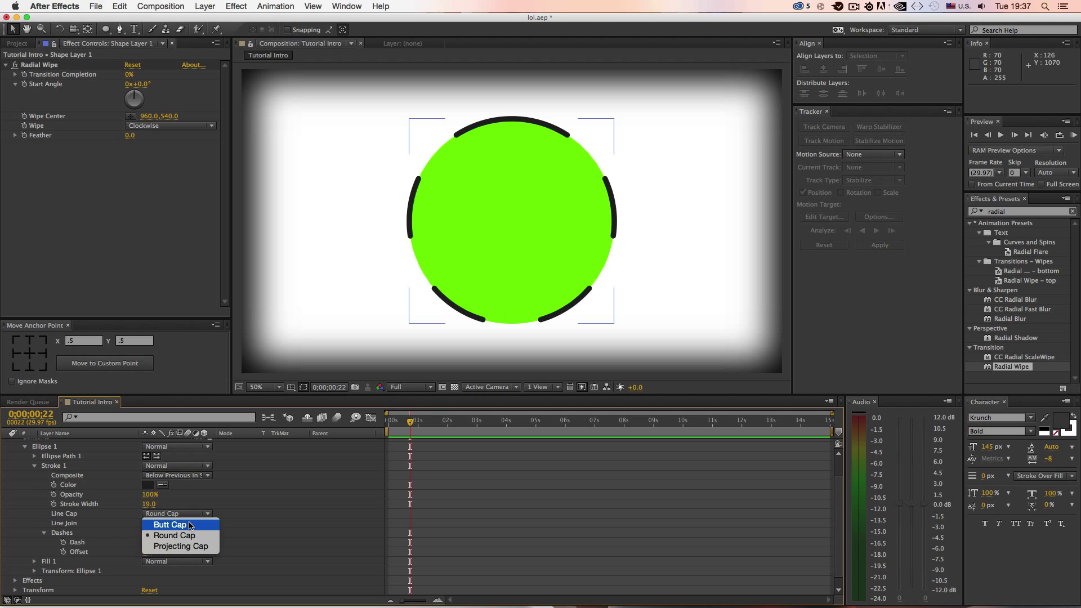
{"action": "left_click", "coordinate": [170, 524]}
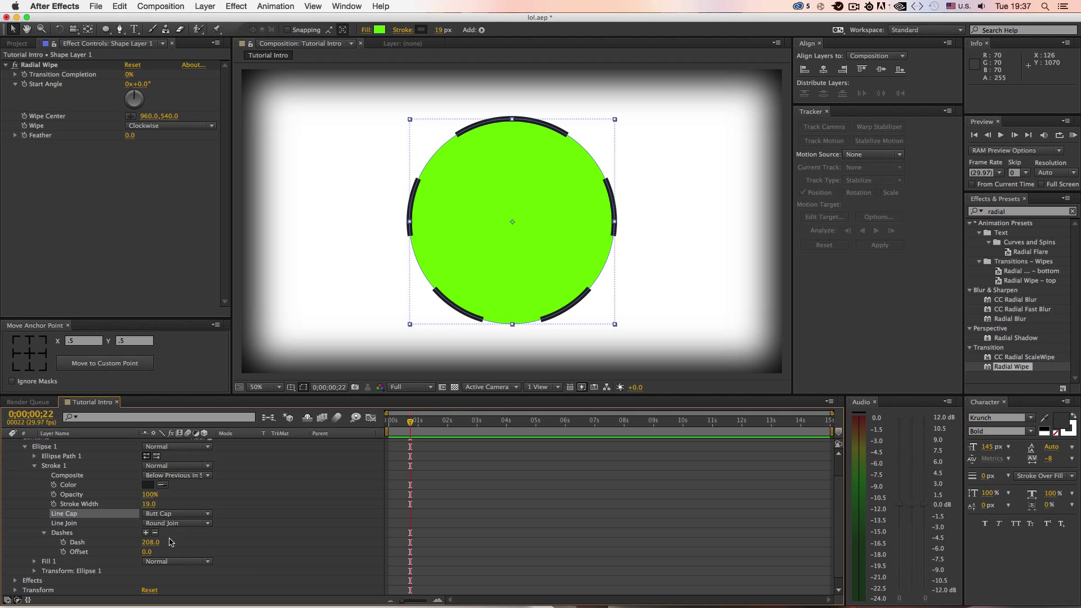
Set the stroke's Dash value to 76 and its dash Offset to 72.
{"action": "left_click_drag", "start_coordinate": [149, 543], "coordinate": [139, 542]}
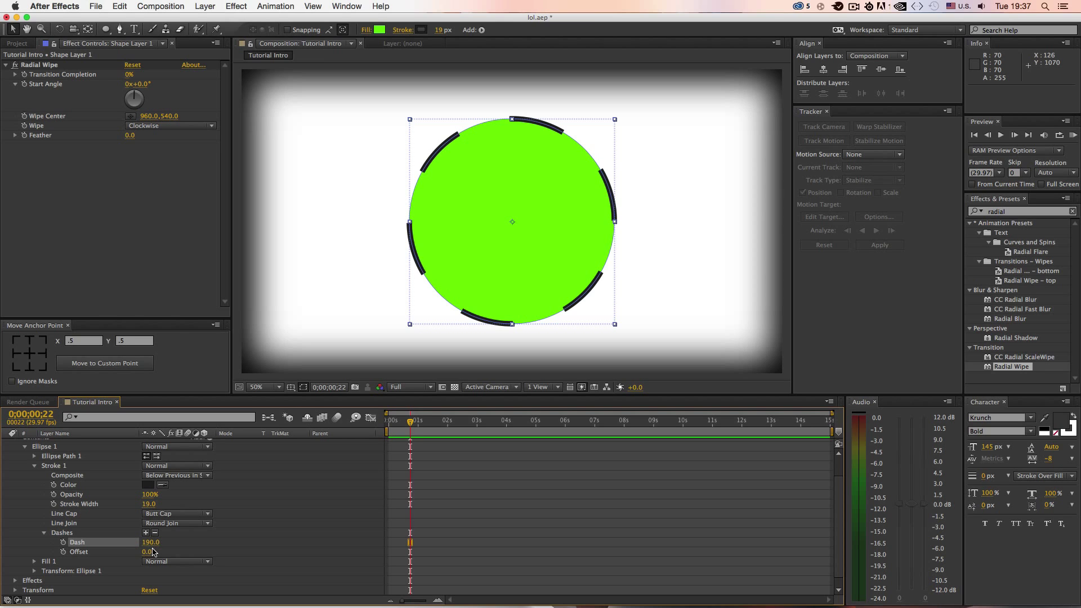
{"action": "mouse_move", "coordinate": [151, 549]}
{"action": "left_mouse_down"}
{"action": "mouse_move", "coordinate": [45, 531]}
{"action": "mouse_move", "coordinate": [88, 539]}
{"action": "left_mouse_up"}
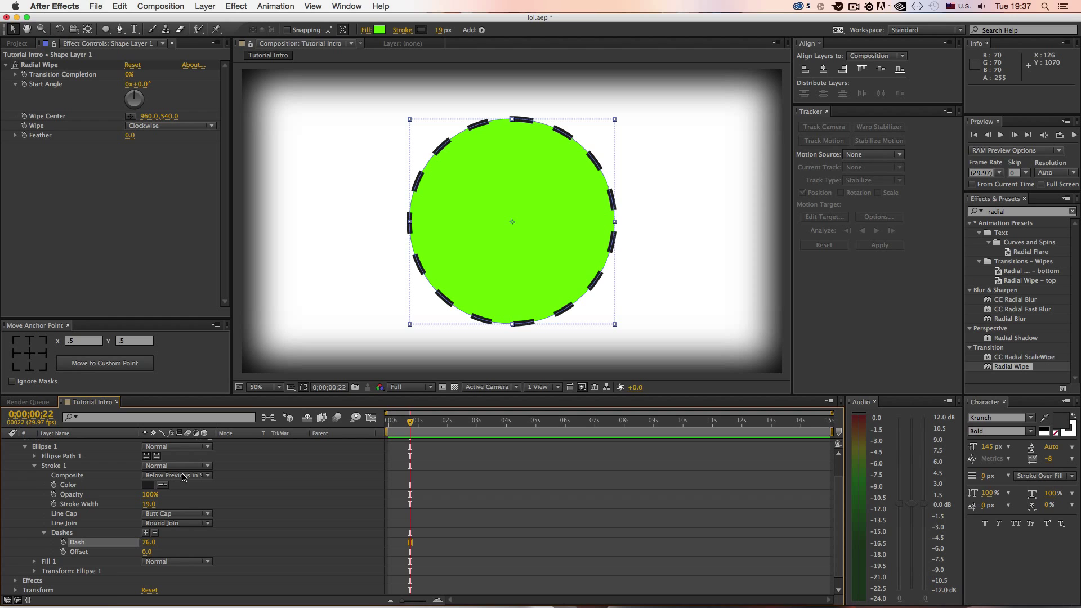
{"action": "left_click_drag", "start_coordinate": [147, 552], "coordinate": [17, 537]}
{"action": "scroll", "coordinate": [14, 536], "scroll_direction": "up", "scroll_amount": 1}
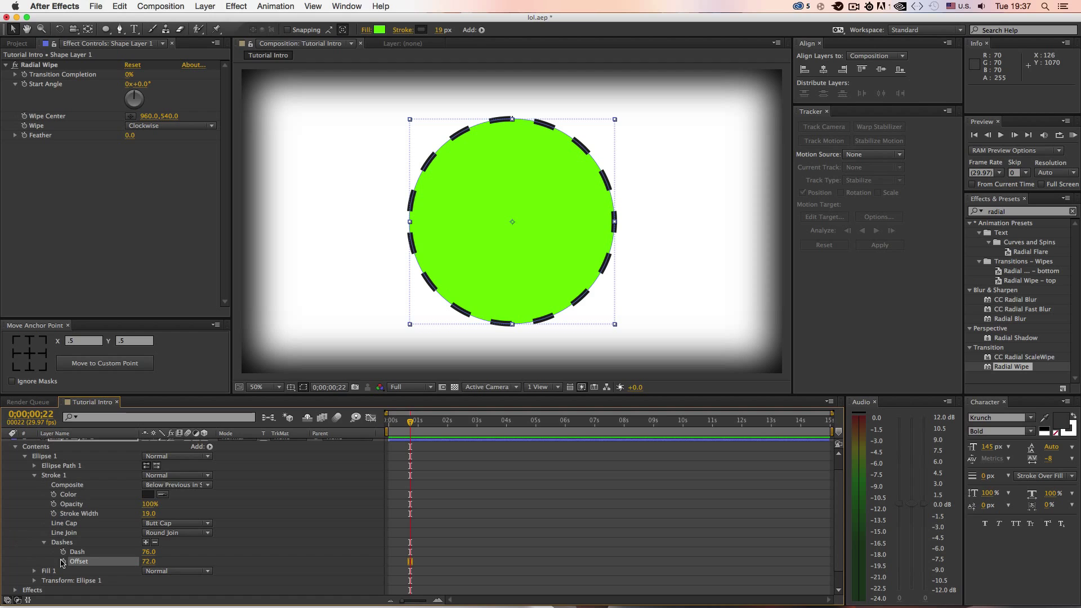
Set the circle's stroke to colour 262626 with a Stroke Width of 62 and a Dash value of 127.
{"action": "left_click", "coordinate": [148, 495]}
{"action": "mouse_move", "coordinate": [222, 502]}
{"action": "left_mouse_down"}
{"action": "mouse_move", "coordinate": [216, 484]}
{"action": "mouse_move", "coordinate": [176, 483]}
{"action": "left_mouse_up"}
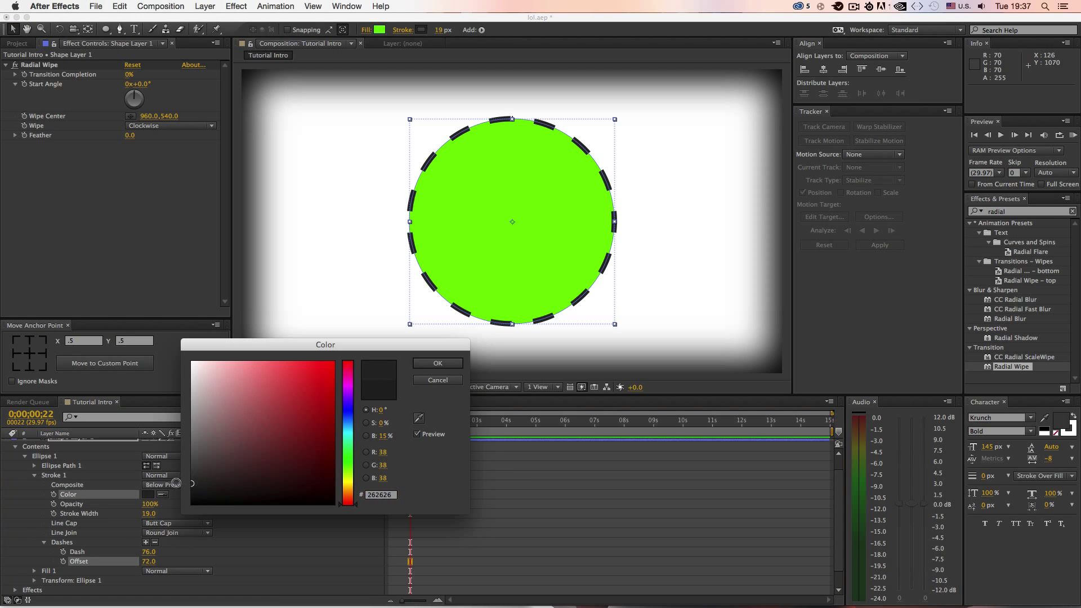
{"action": "left_click", "coordinate": [431, 365]}
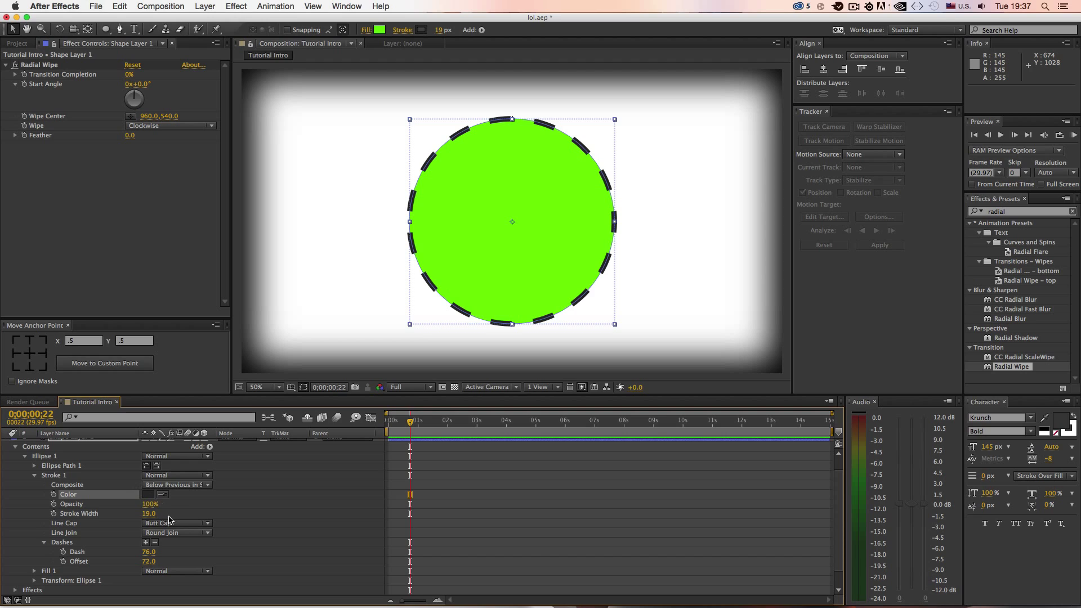
{"action": "mouse_move", "coordinate": [156, 515]}
{"action": "left_mouse_down"}
{"action": "mouse_move", "coordinate": [178, 506]}
{"action": "mouse_move", "coordinate": [169, 507]}
{"action": "left_mouse_up"}
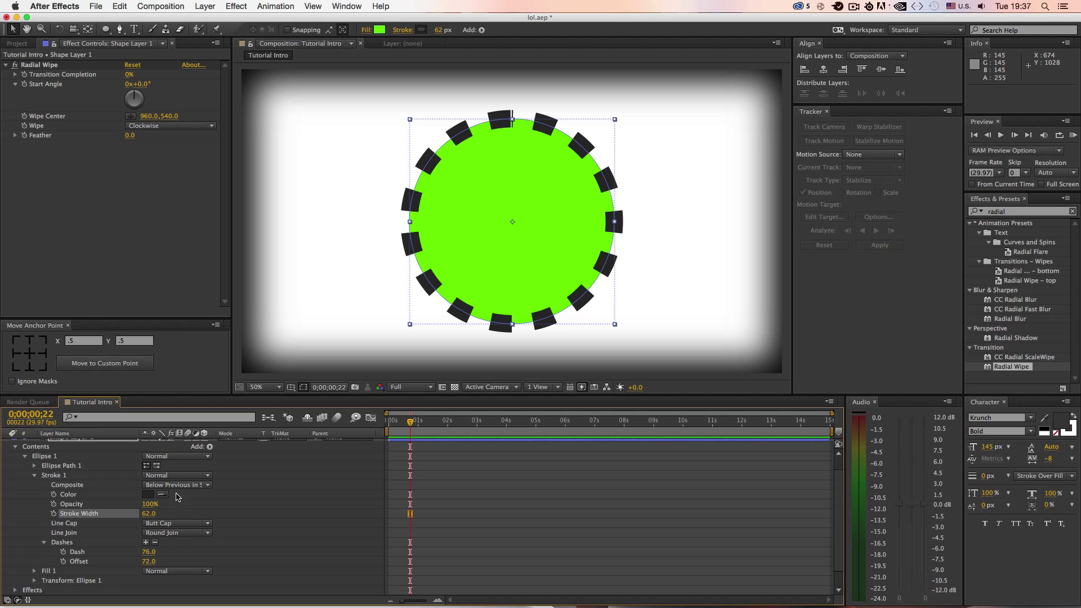
{"action": "left_click_drag", "start_coordinate": [149, 553], "coordinate": [186, 561]}
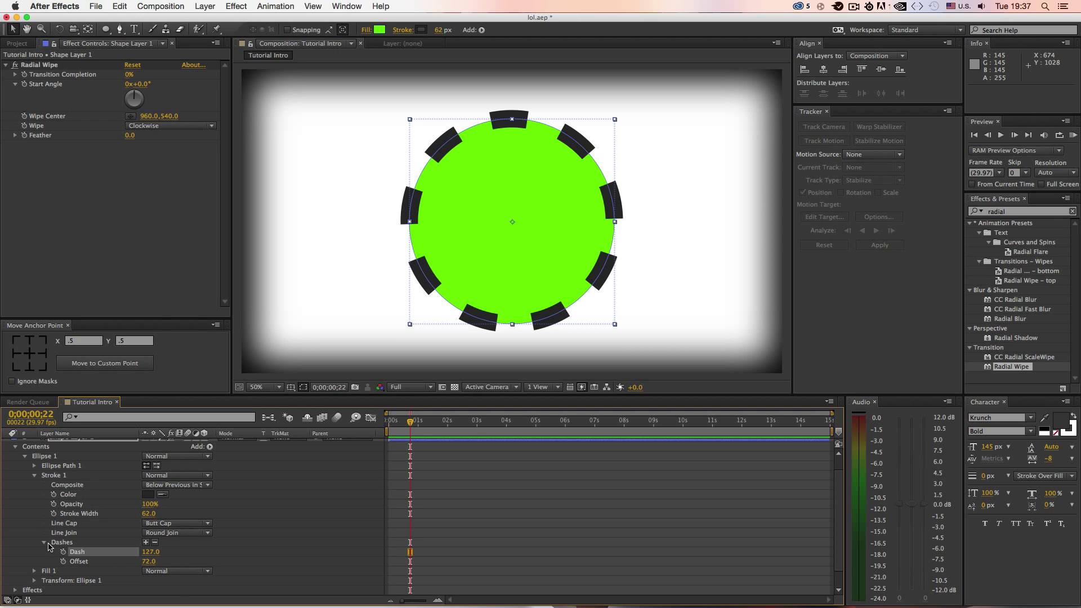
{"action": "left_click", "coordinate": [44, 543]}
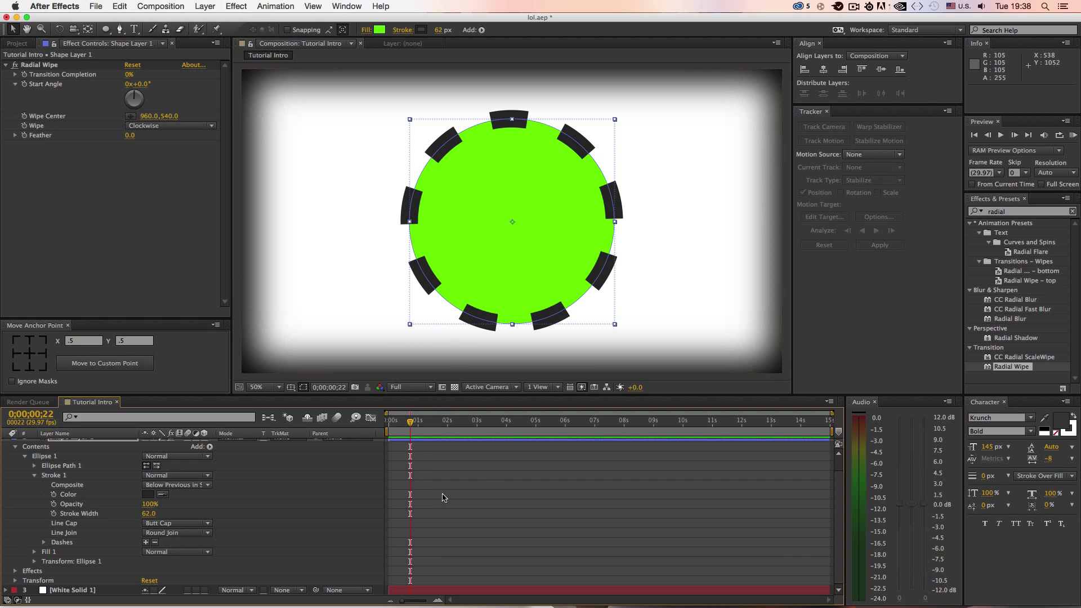
Set the Radial Wipe's Transition Completion to 100% at the first frame and collapse Shape Layer 1's properties.
{"action": "left_click_drag", "start_coordinate": [408, 427], "coordinate": [375, 429]}
{"action": "left_click_drag", "start_coordinate": [130, 82], "coordinate": [202, 82]}
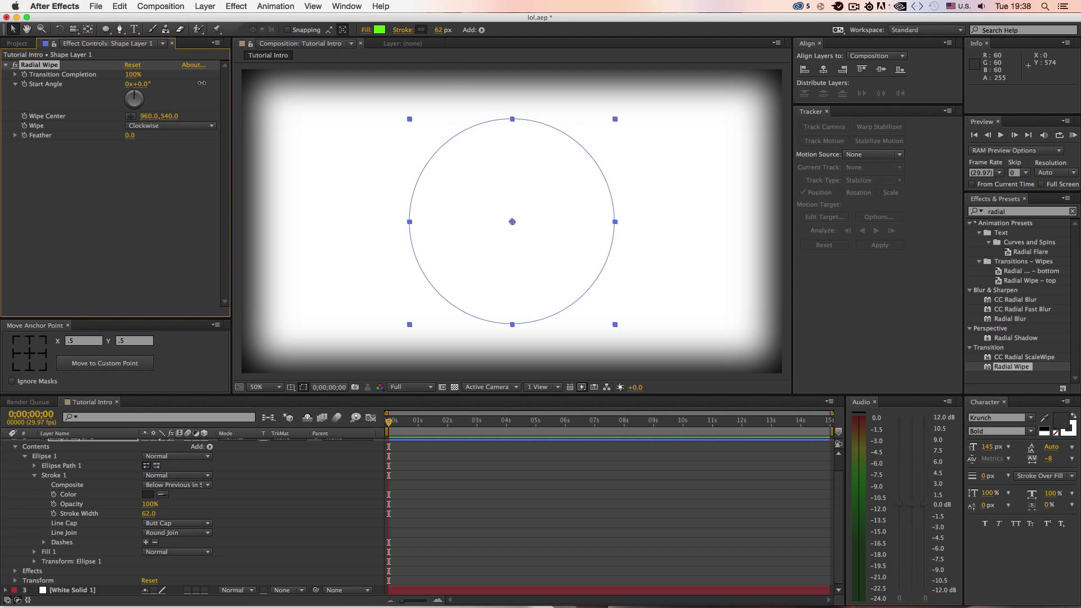
{"action": "scroll", "coordinate": [36, 497], "scroll_direction": "up", "scroll_amount": 2}
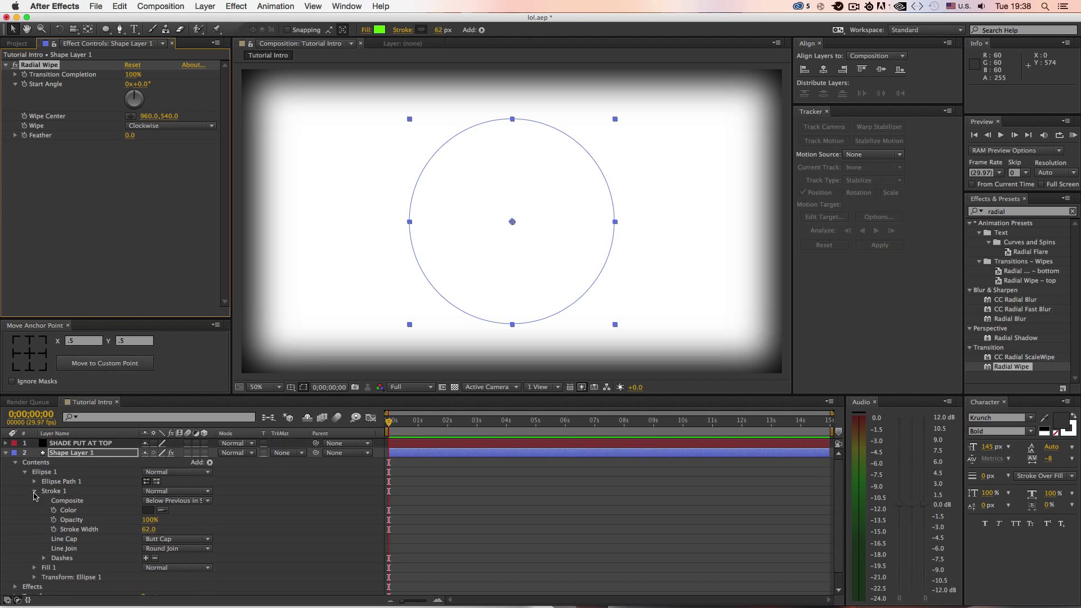
{"action": "left_click", "coordinate": [6, 453]}
{"action": "left_click", "coordinate": [34, 490]}
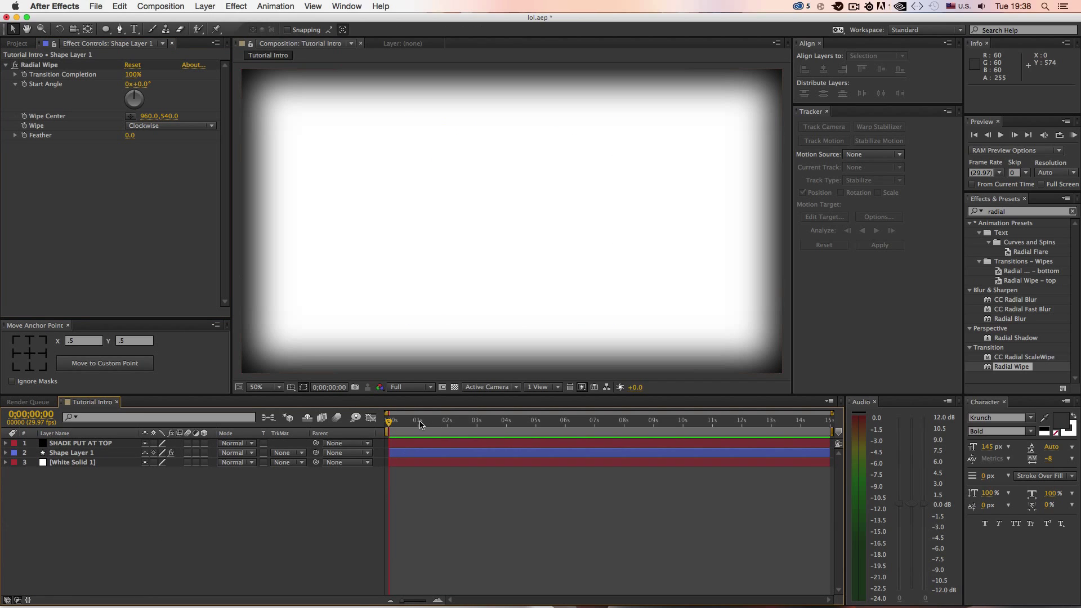
Keyframe the Radial Wipe's Transition Completion from 100% at 0;00;00;13 to 0% at 0;00;01;07.
{"action": "mouse_move", "coordinate": [389, 423]}
{"action": "left_mouse_down"}
{"action": "mouse_move", "coordinate": [400, 425]}
{"action": "mouse_move", "coordinate": [376, 426]}
{"action": "left_mouse_up"}
{"action": "key", "text": "space"}
{"action": "left_click", "coordinate": [25, 77]}
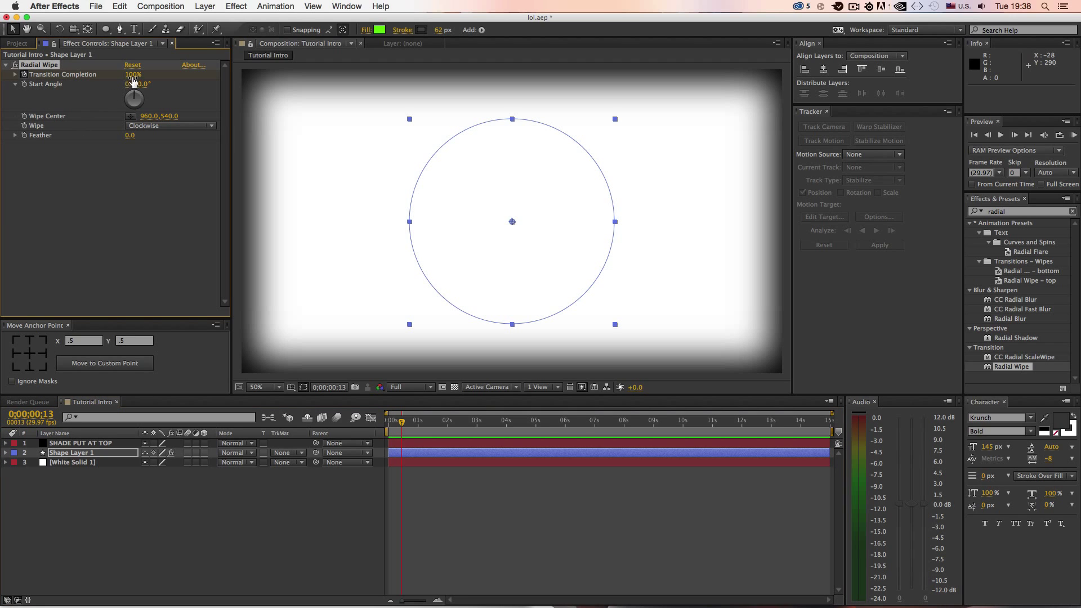
{"action": "left_click_drag", "start_coordinate": [167, 79], "coordinate": [108, 79]}
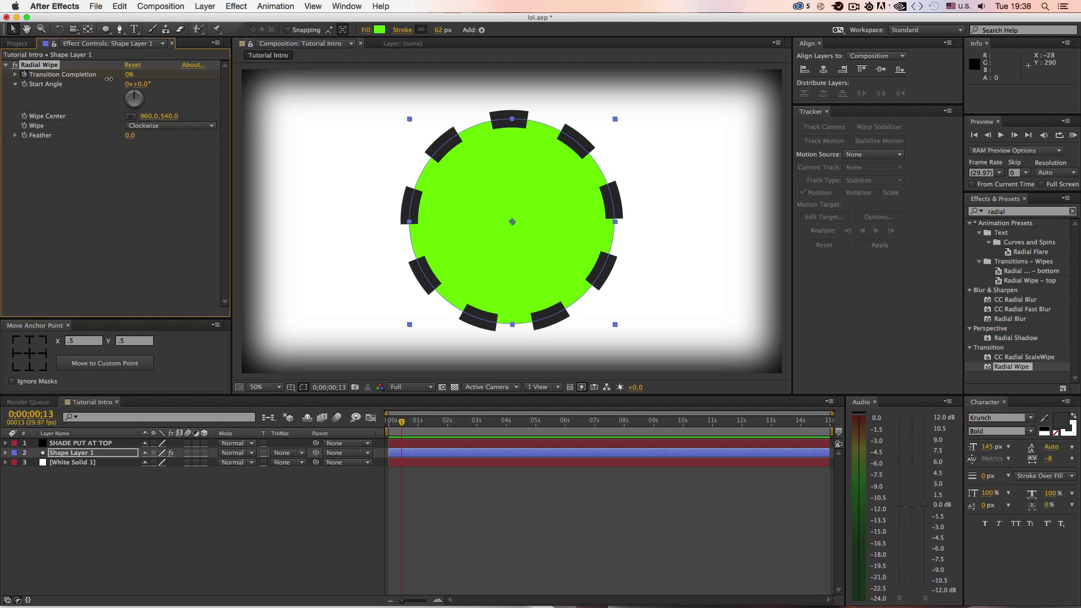
{"action": "key", "text": "super+z"}
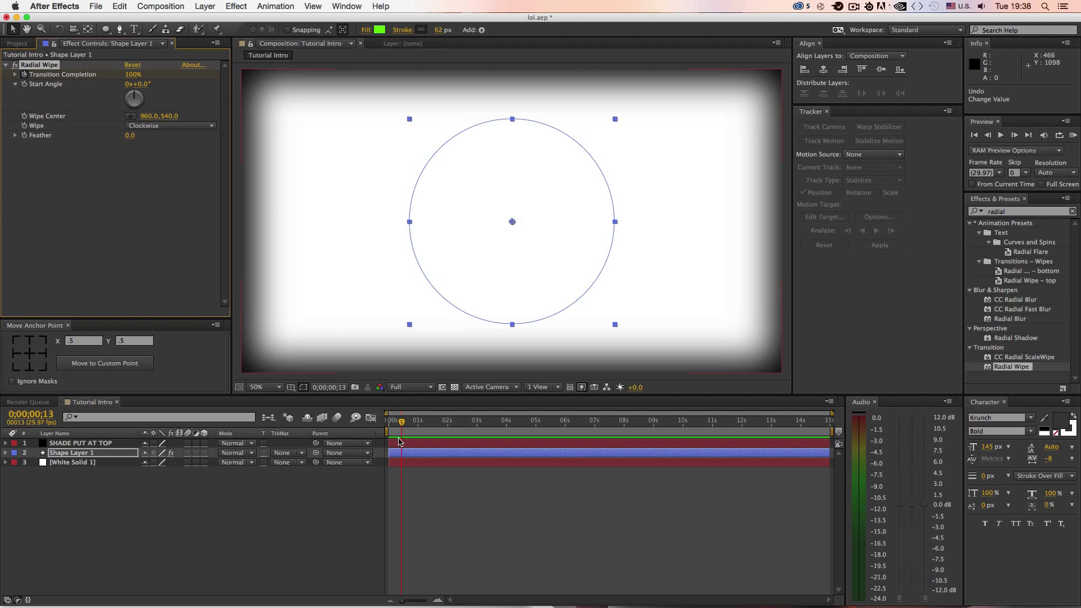
{"action": "left_click_drag", "start_coordinate": [401, 423], "coordinate": [425, 423]}
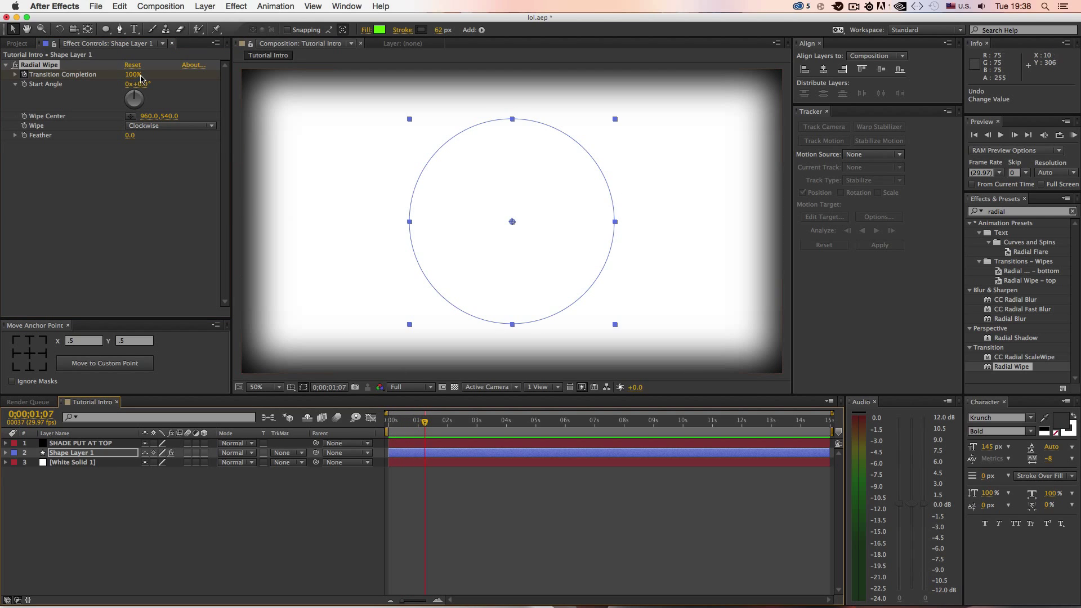
{"action": "left_click_drag", "start_coordinate": [133, 74], "coordinate": [67, 69]}
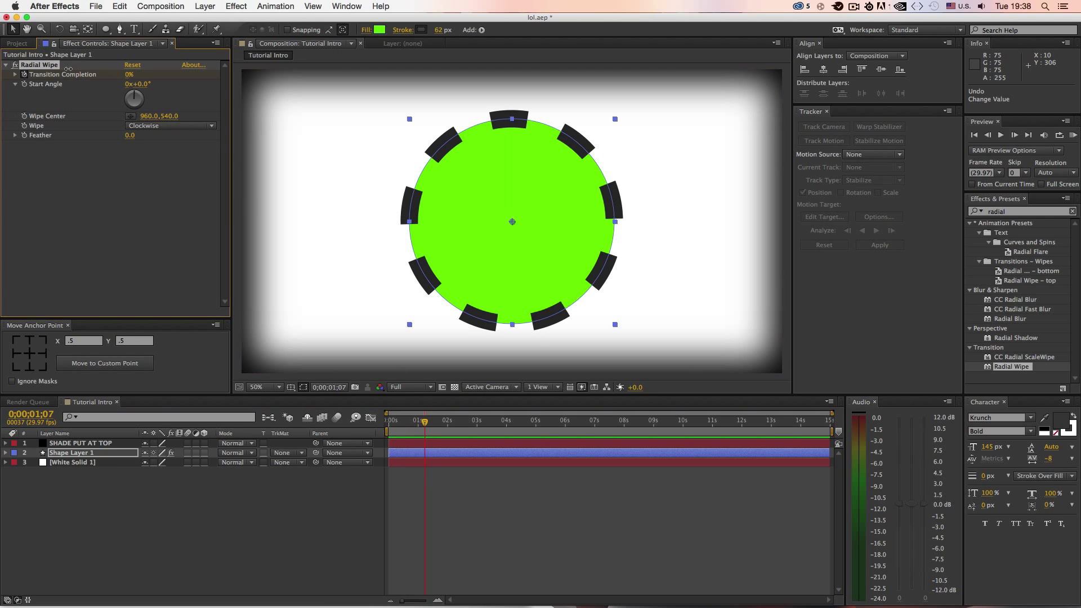
Preview the circle's radial wipe animation from the start of the timeline.
{"action": "left_click_drag", "start_coordinate": [425, 424], "coordinate": [388, 423]}
{"action": "key", "text": "space"}
{"action": "key", "text": "space"}
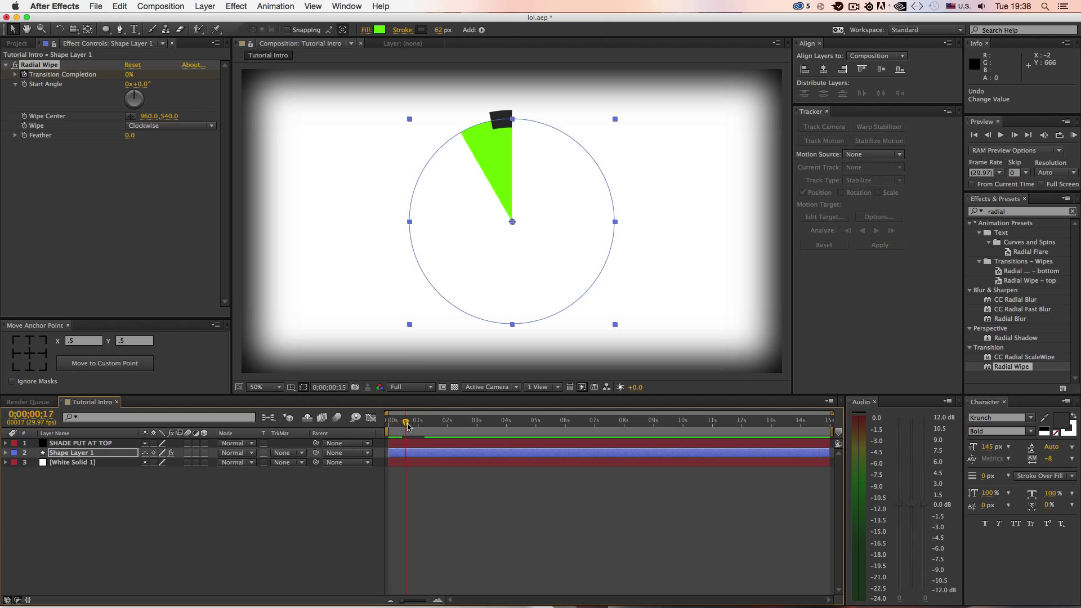
{"action": "key", "text": "space"}
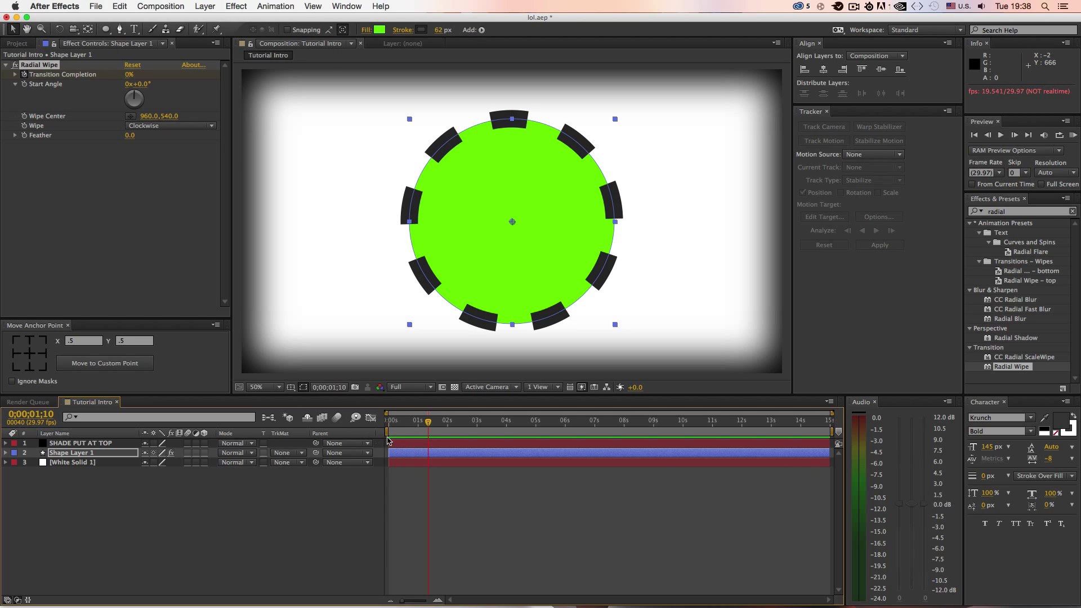
{"action": "left_click", "coordinate": [476, 473]}
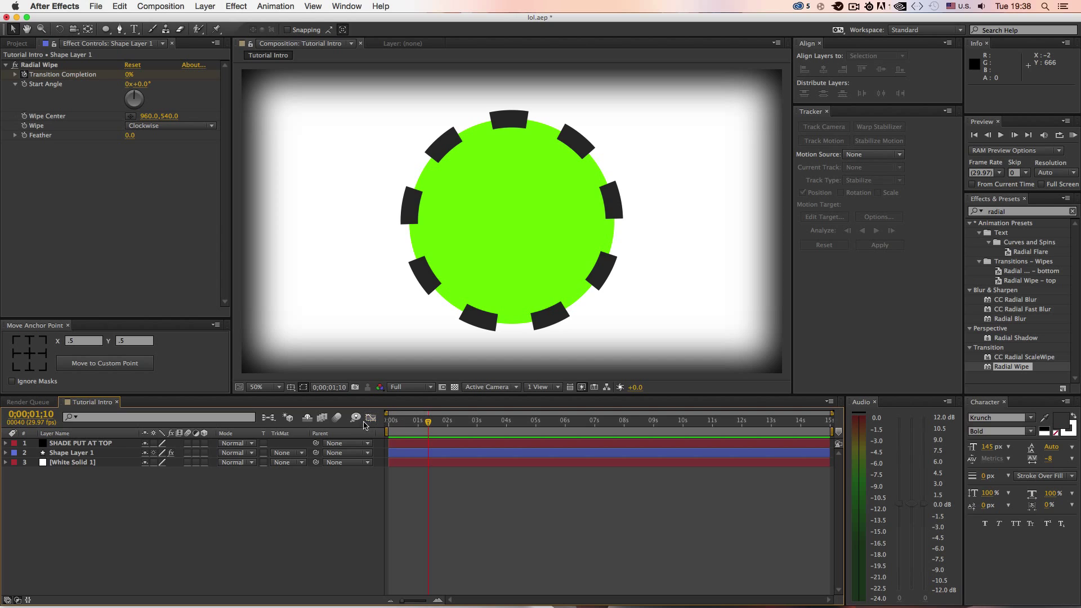
{"action": "left_click_drag", "start_coordinate": [411, 419], "coordinate": [366, 494]}
{"action": "key", "text": "space"}
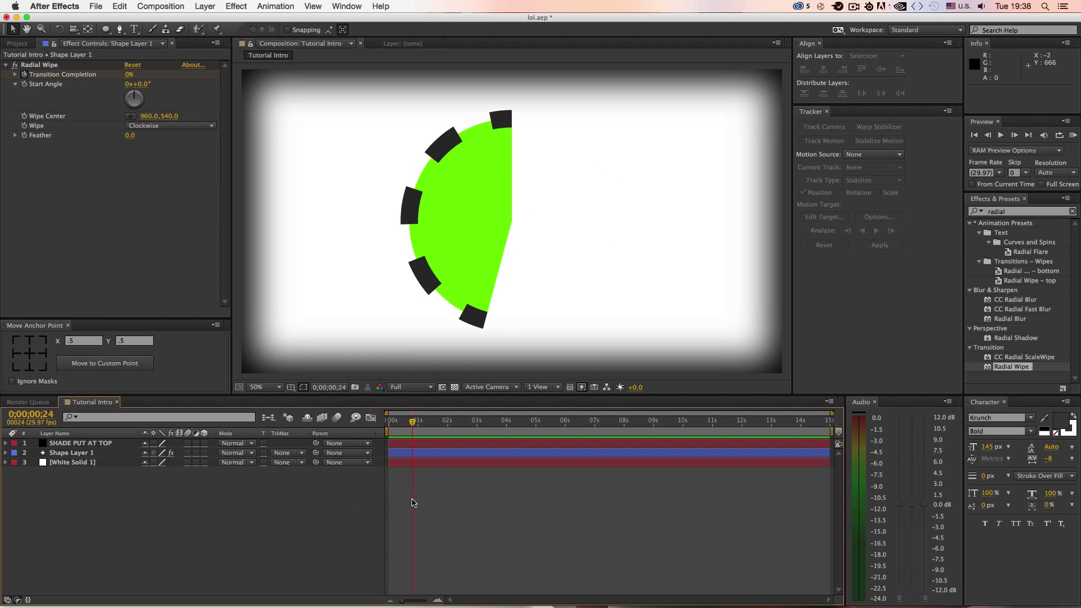
Switch to Finder and open the Music folder inside iTunes Music in the iTunes folder.
{"action": "key", "text": "ctrl+Left"}
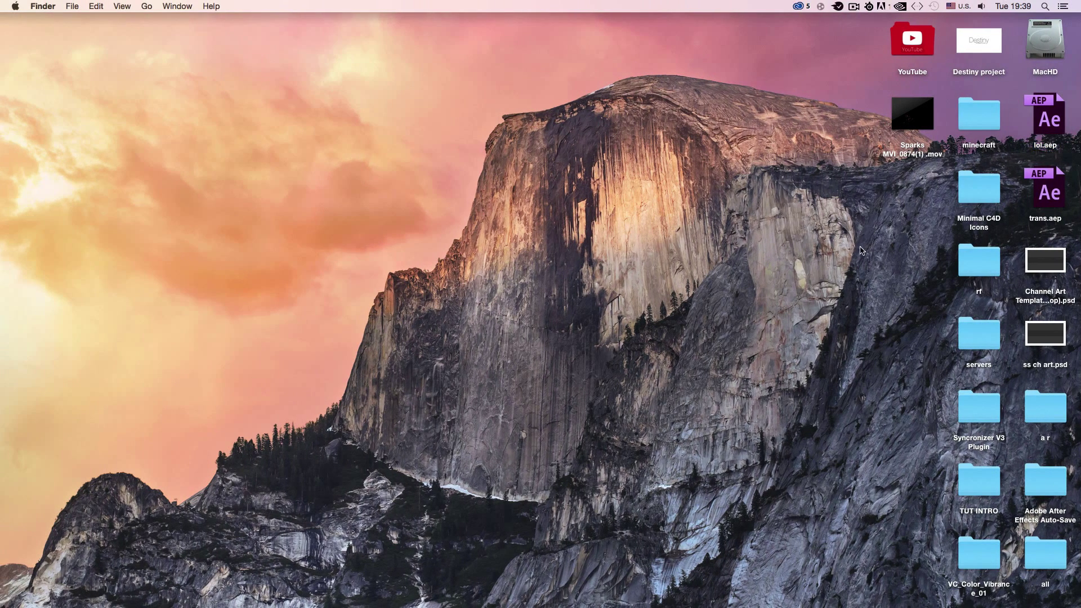
{"action": "mouse_move", "coordinate": [14, 606]}
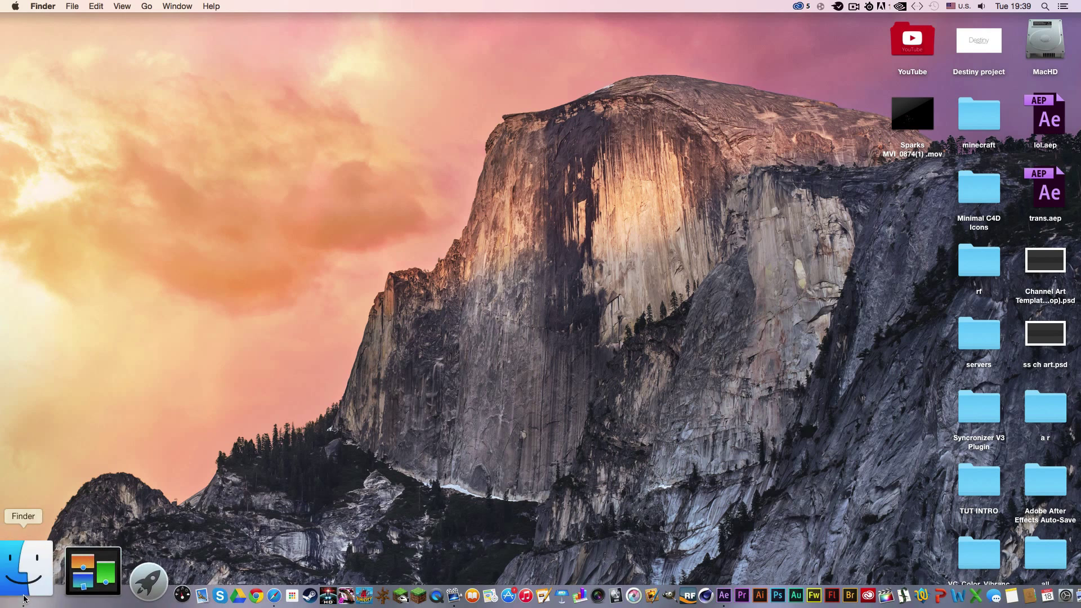
{"action": "left_click", "coordinate": [23, 566]}
{"action": "left_click", "coordinate": [263, 183]}
{"action": "double_click", "coordinate": [344, 72]}
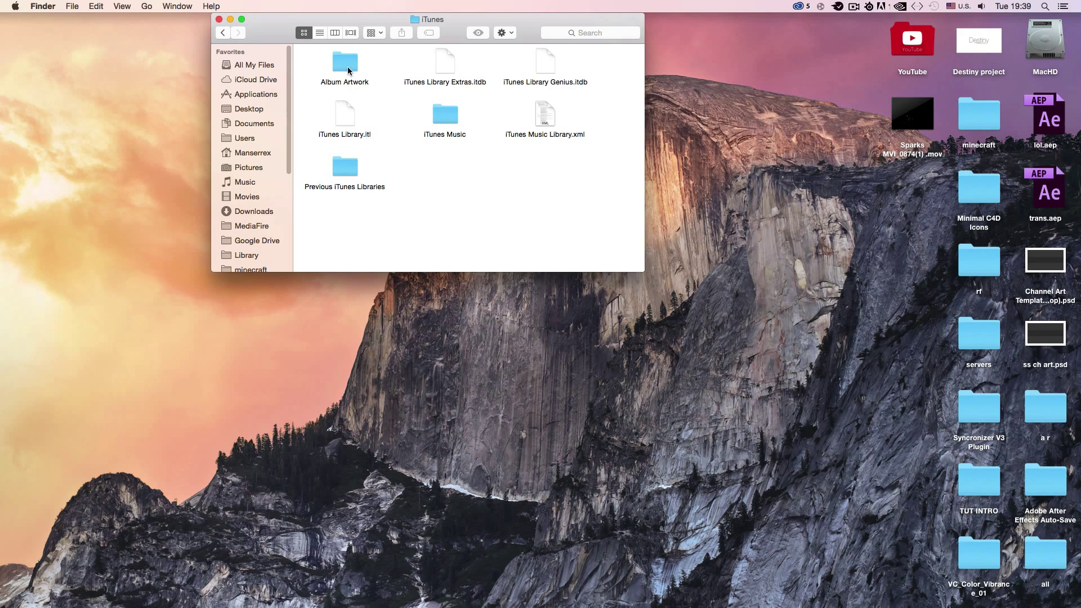
{"action": "left_click", "coordinate": [440, 115]}
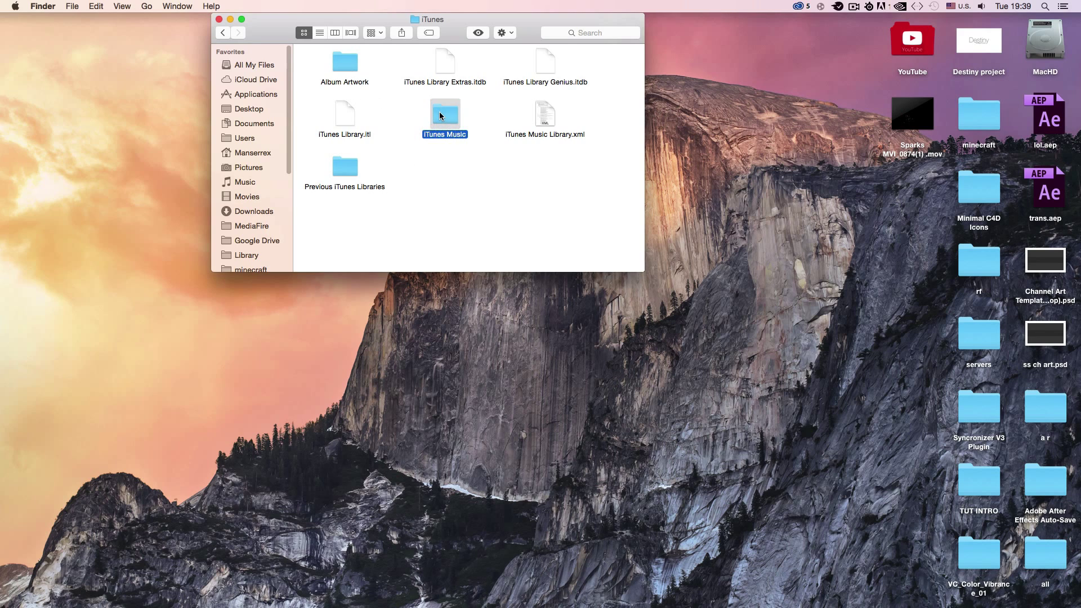
{"action": "double_click", "coordinate": [440, 116]}
{"action": "left_click", "coordinate": [547, 68]}
{"action": "double_click", "coordinate": [547, 68]}
Look through the artist folders in the Music folder for a track to use in the intro.
{"action": "scroll", "coordinate": [498, 126], "scroll_direction": "down", "scroll_amount": 5}
{"action": "scroll", "coordinate": [439, 141], "scroll_direction": "up", "scroll_amount": 3}
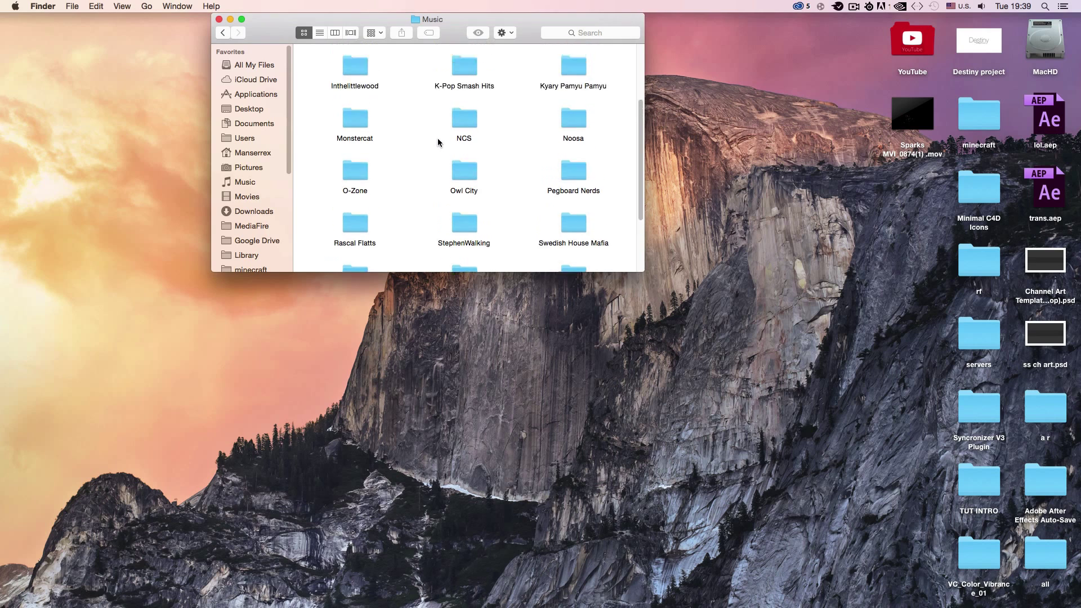
{"action": "scroll", "coordinate": [442, 158], "scroll_direction": "down", "scroll_amount": 5}
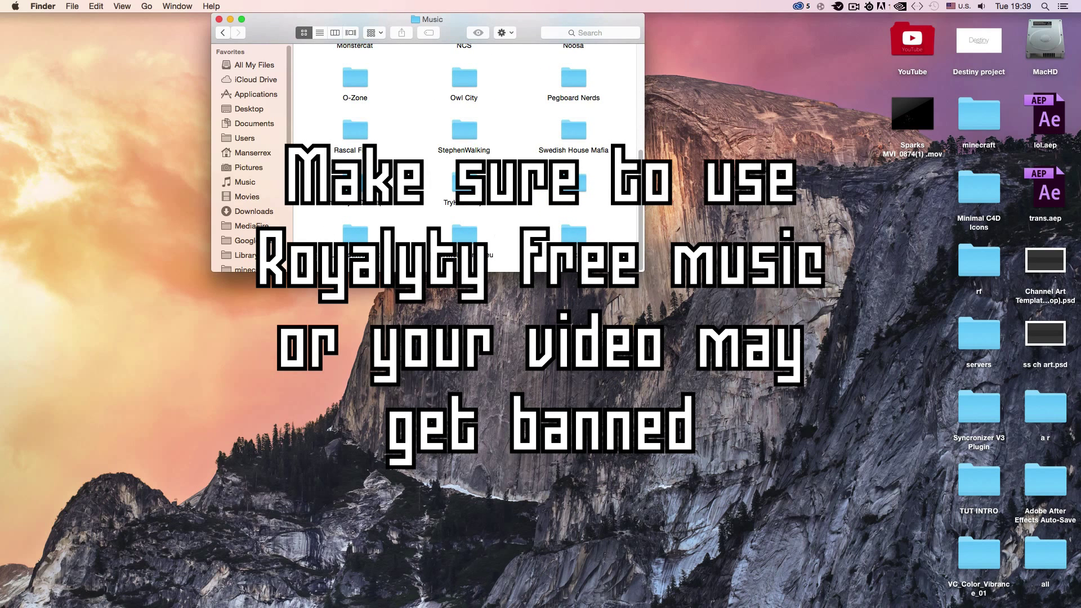
{"action": "scroll", "coordinate": [557, 241], "scroll_direction": "up", "scroll_amount": 5}
{"action": "scroll", "coordinate": [550, 244], "scroll_direction": "down", "scroll_amount": 2}
{"action": "scroll", "coordinate": [544, 239], "scroll_direction": "up", "scroll_amount": 2}
{"action": "scroll", "coordinate": [538, 241], "scroll_direction": "down", "scroll_amount": 3}
{"action": "scroll", "coordinate": [538, 241], "scroll_direction": "down", "scroll_amount": 2}
{"action": "scroll", "coordinate": [537, 240], "scroll_direction": "up", "scroll_amount": 4}
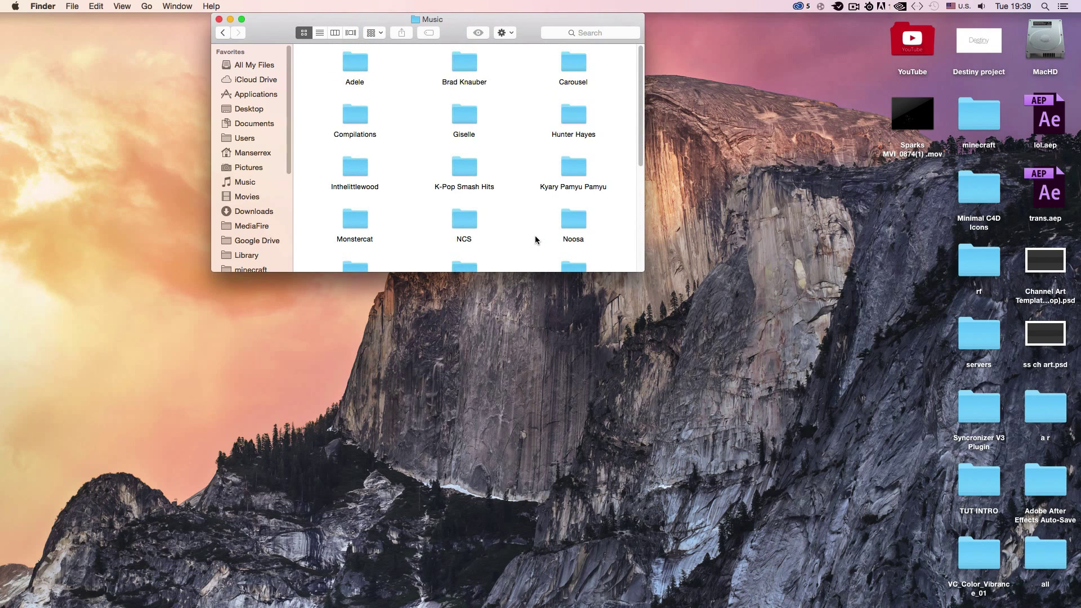
{"action": "scroll", "coordinate": [535, 239], "scroll_direction": "down", "scroll_amount": 2}
{"action": "scroll", "coordinate": [535, 240], "scroll_direction": "down", "scroll_amount": 2}
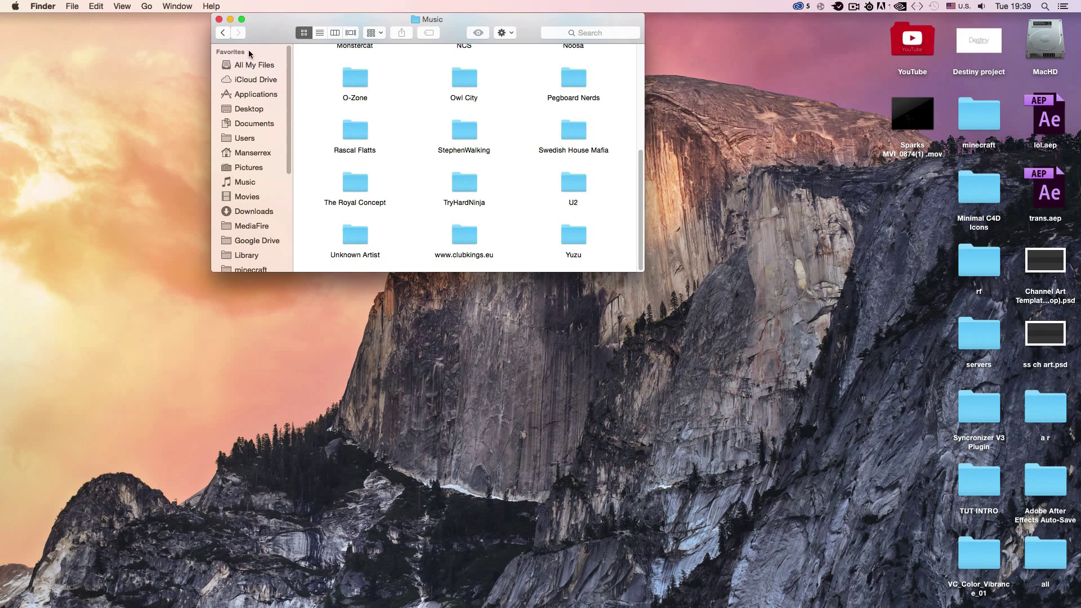
Go back to the iTunes Music folder and open its Automatically Add to iTunes folder.
{"action": "left_click", "coordinate": [223, 32]}
{"action": "left_click", "coordinate": [345, 74]}
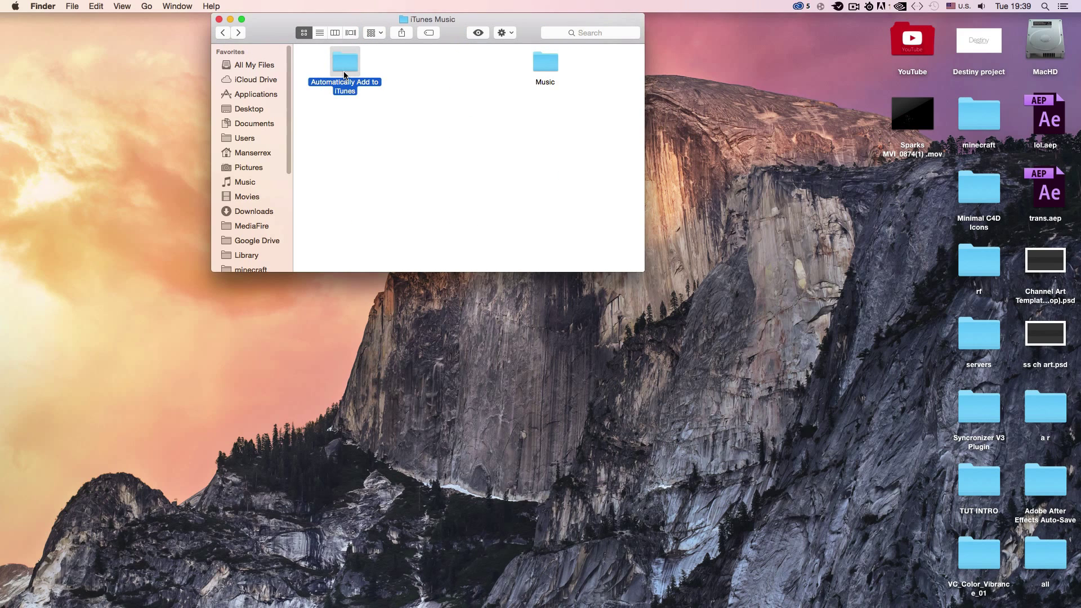
{"action": "double_click", "coordinate": [344, 66]}
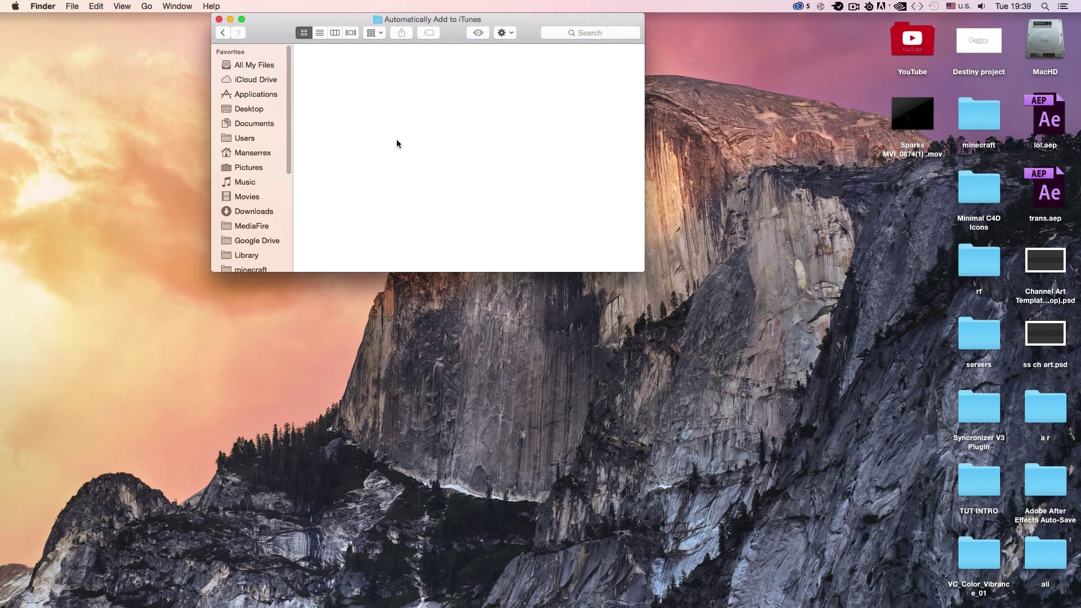
Return to the iTunes folder and search the whole Mac for "K 391".
{"action": "left_click", "coordinate": [224, 32]}
{"action": "left_click", "coordinate": [224, 32]}
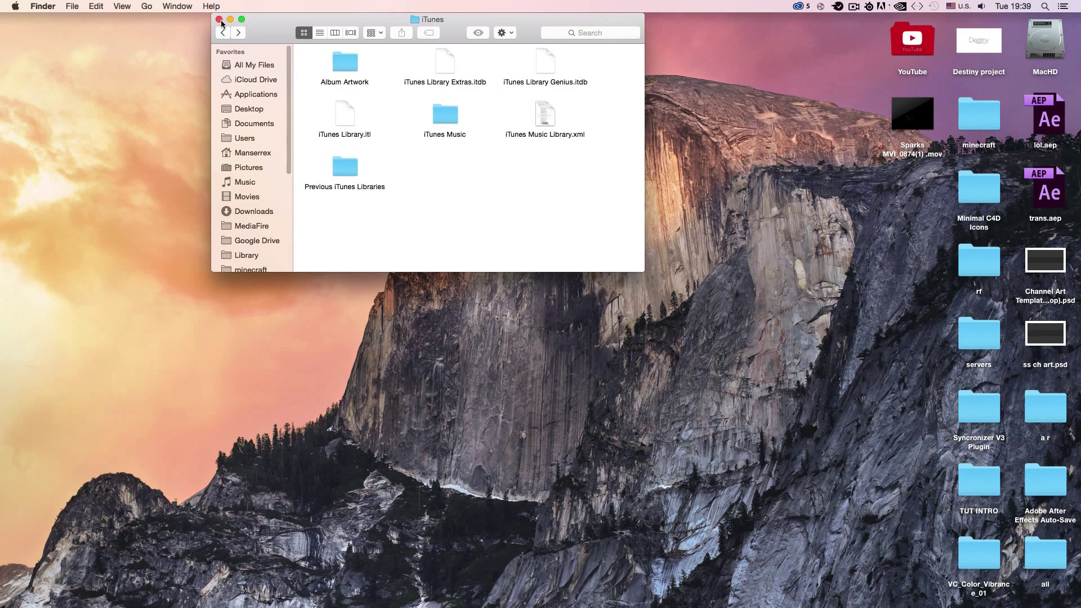
{"action": "left_click", "coordinate": [215, 9]}
{"action": "key", "text": "Escape"}
{"action": "left_click", "coordinate": [1041, 6]}
{"action": "type", "text": "K"}
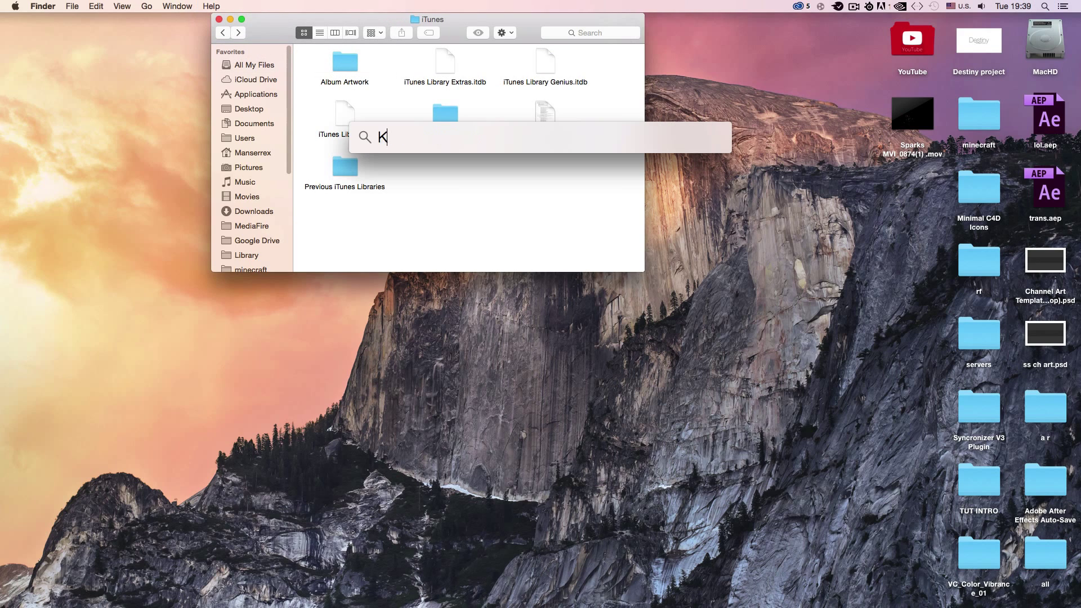
{"action": "type", "text": " 319"}
{"action": "key", "text": "BackSpace"}
{"action": "key", "text": "BackSpace"}
{"action": "type", "text": "91"}
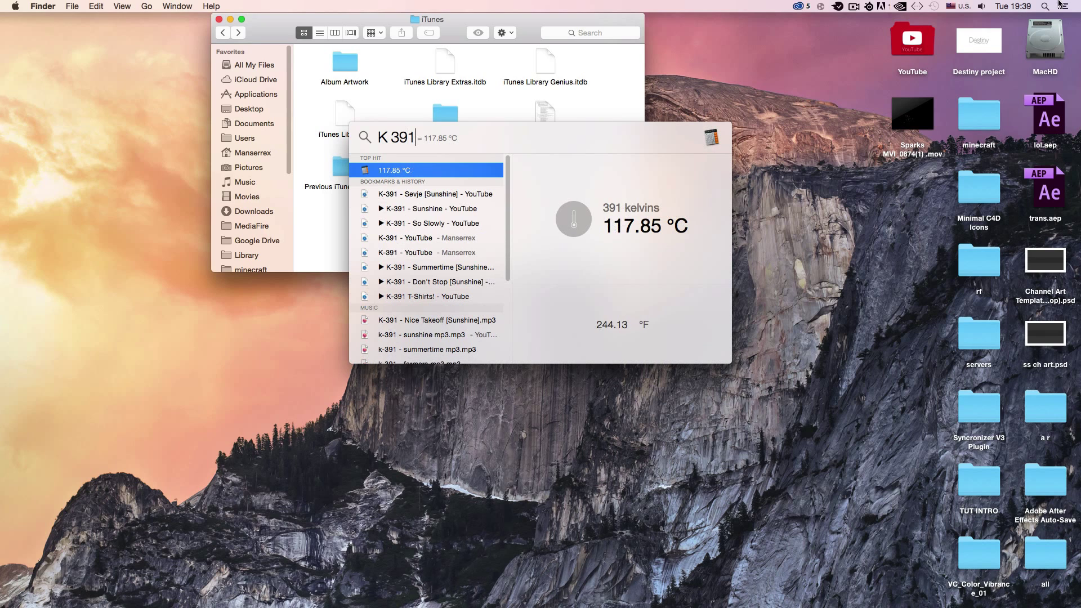
Look through the K-391 MP3 files in the search results and select k-391 - sunshine mp3.mp3.
{"action": "scroll", "coordinate": [443, 279], "scroll_direction": "down", "scroll_amount": 3}
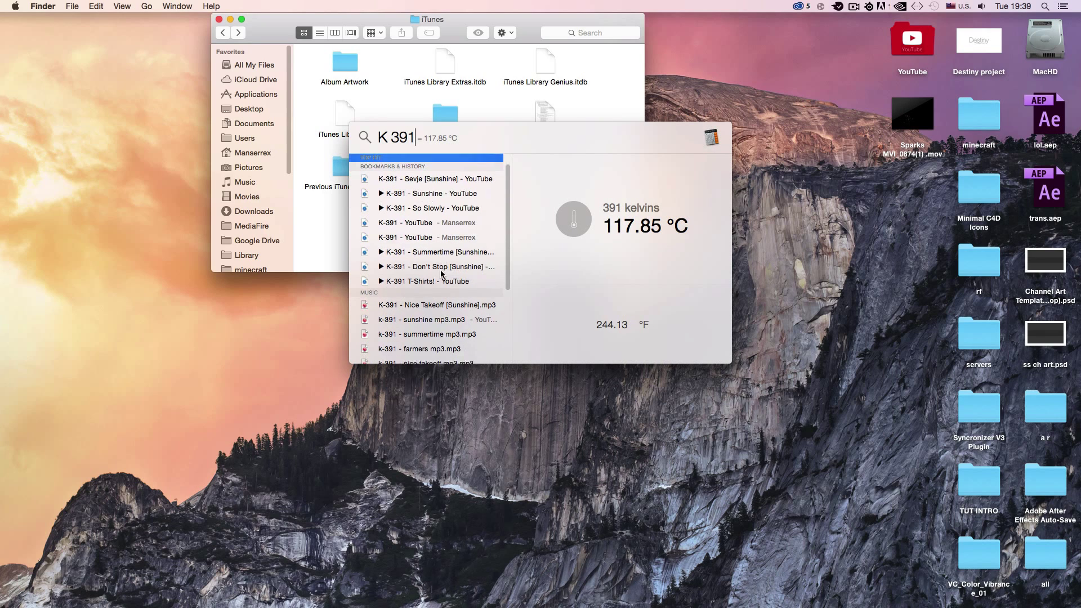
{"action": "left_click", "coordinate": [441, 277]}
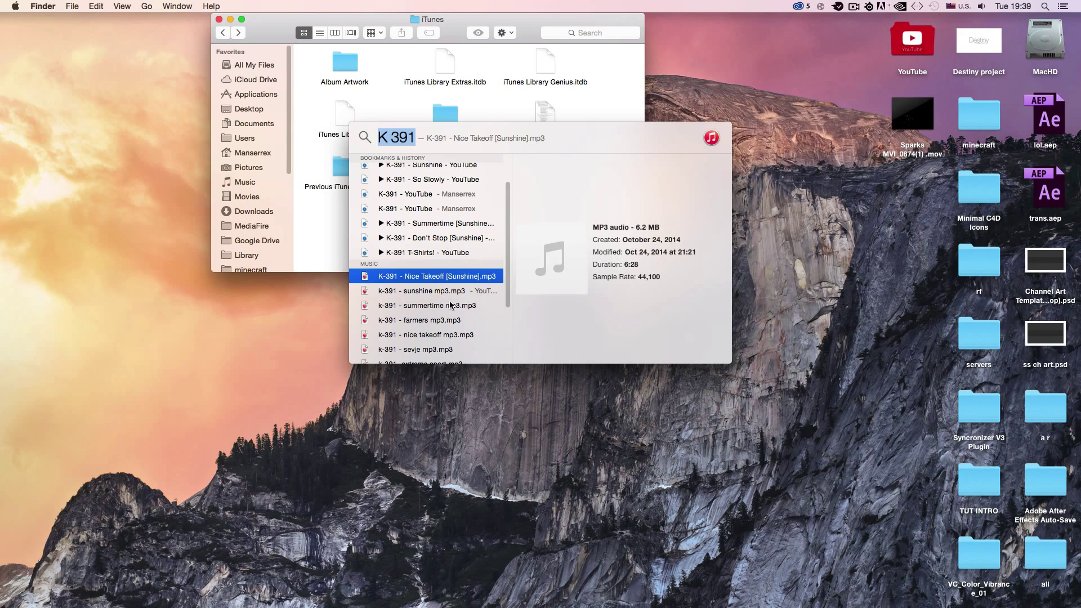
{"action": "left_click", "coordinate": [439, 291]}
{"action": "scroll", "coordinate": [445, 293], "scroll_direction": "down", "scroll_amount": 1}
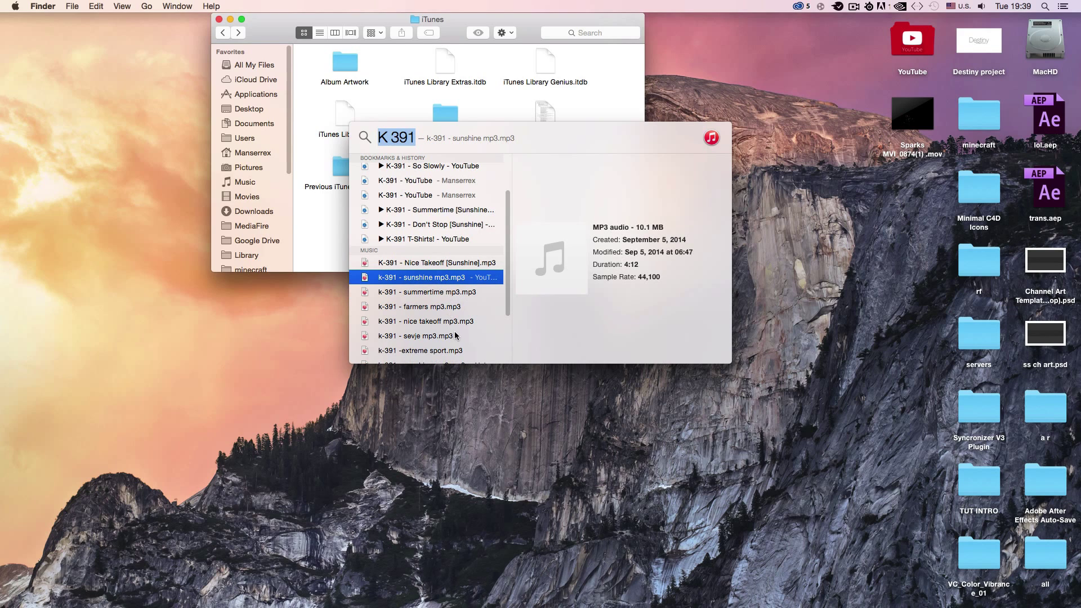
{"action": "left_click", "coordinate": [443, 295]}
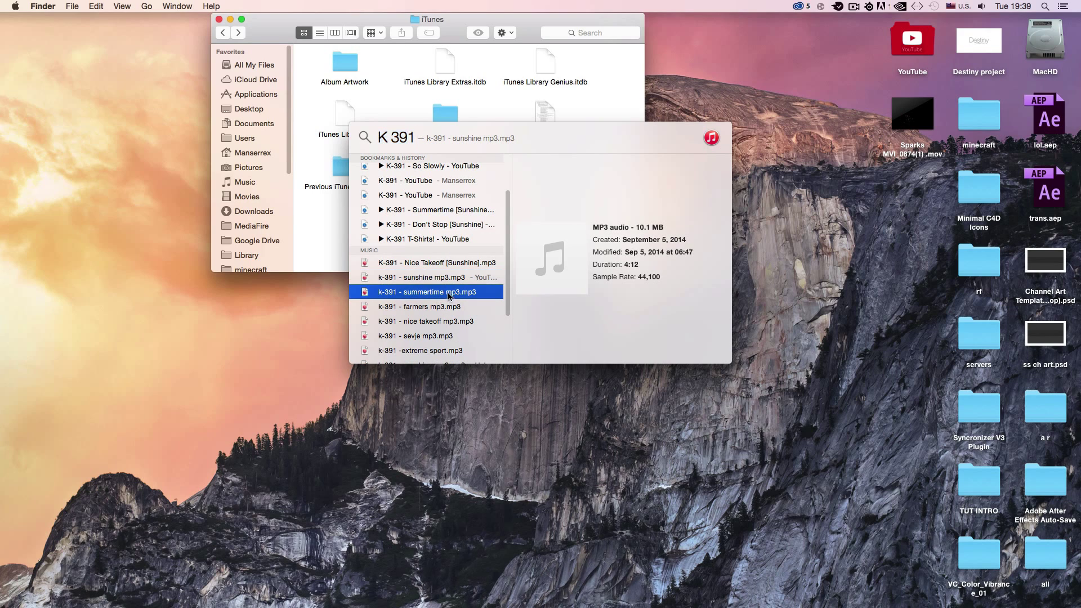
{"action": "left_click", "coordinate": [479, 309]}
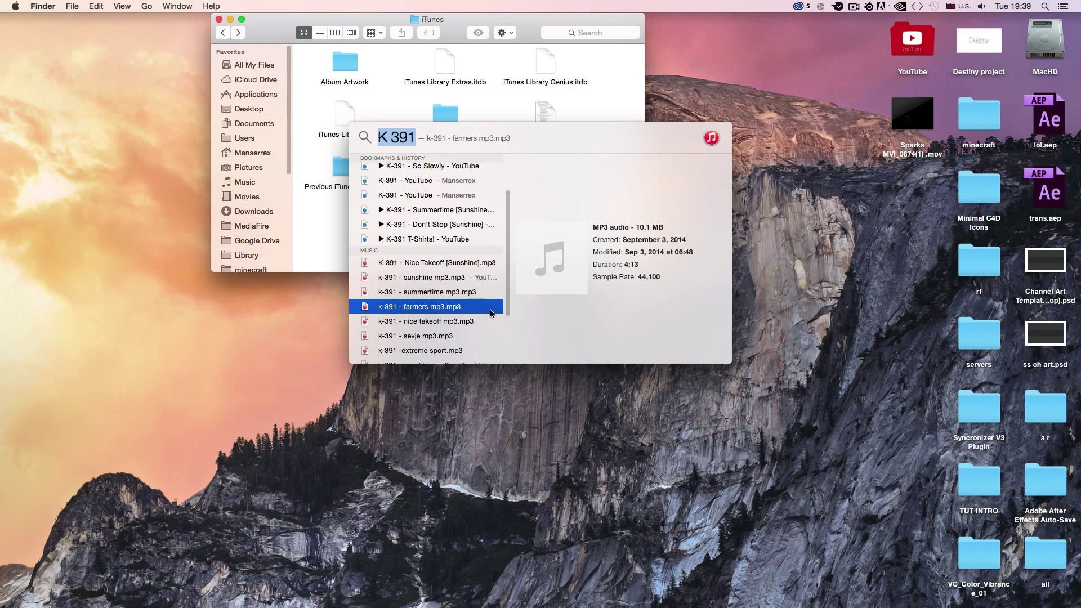
{"action": "scroll", "coordinate": [476, 346], "scroll_direction": "down", "scroll_amount": 1}
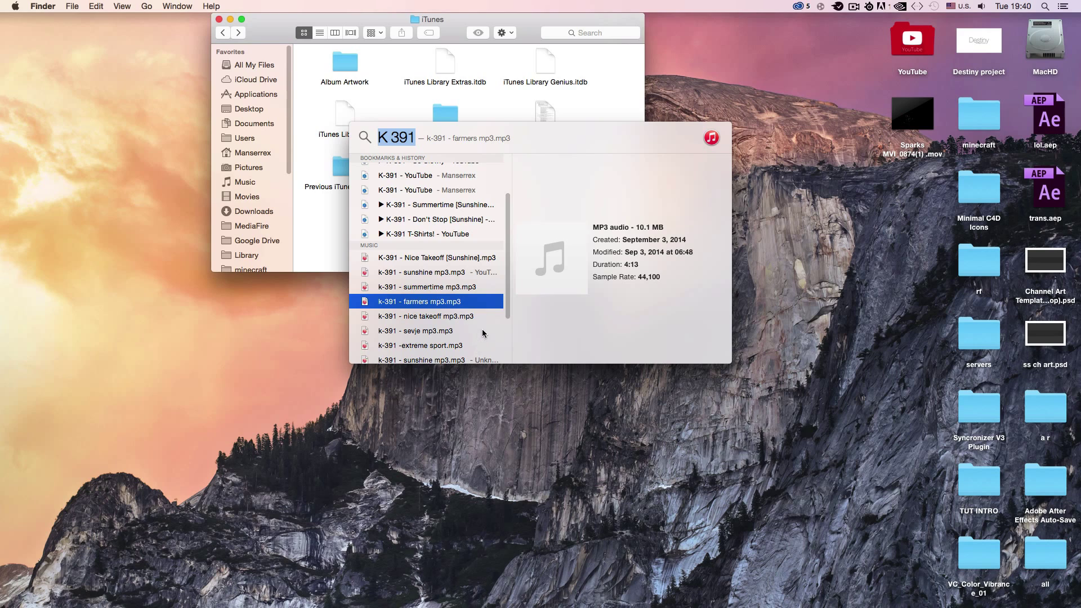
{"action": "left_click", "coordinate": [479, 273]}
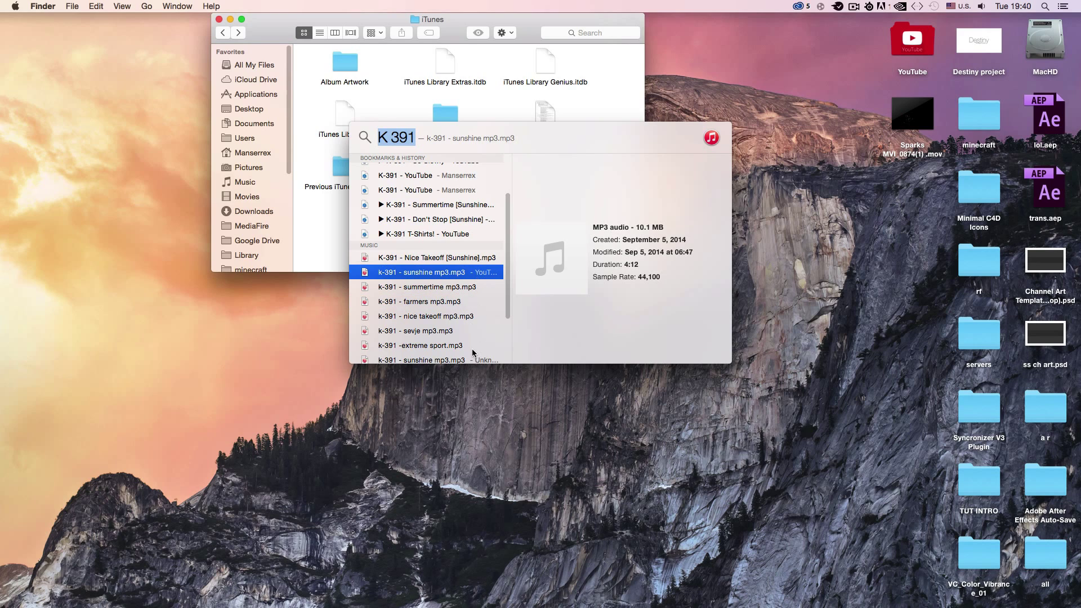
Copy k-391 - sunshine mp3.mp3 from the search results to the desktop and move the copy into the TUT INTRO folder.
{"action": "left_click_drag", "start_coordinate": [474, 273], "coordinate": [600, 480]}
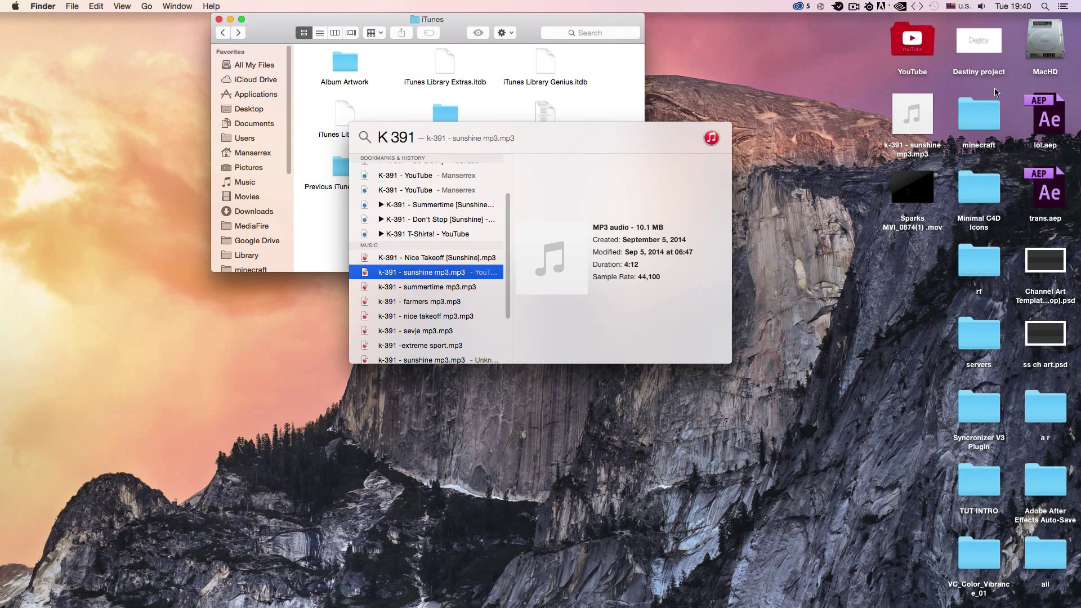
{"action": "left_click", "coordinate": [915, 121]}
{"action": "left_click", "coordinate": [901, 250]}
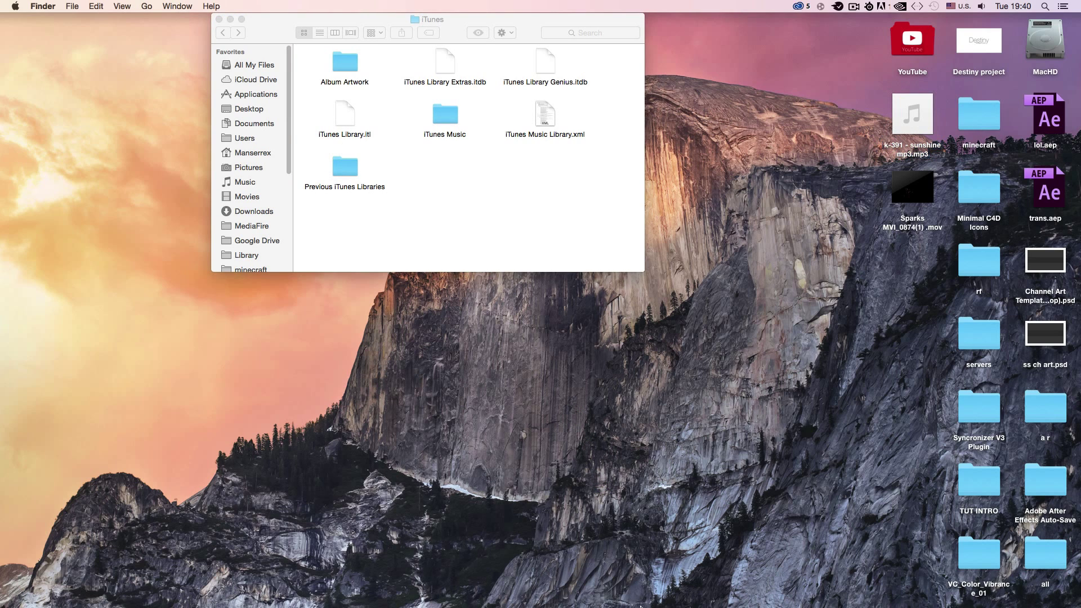
{"action": "left_click", "coordinate": [927, 130]}
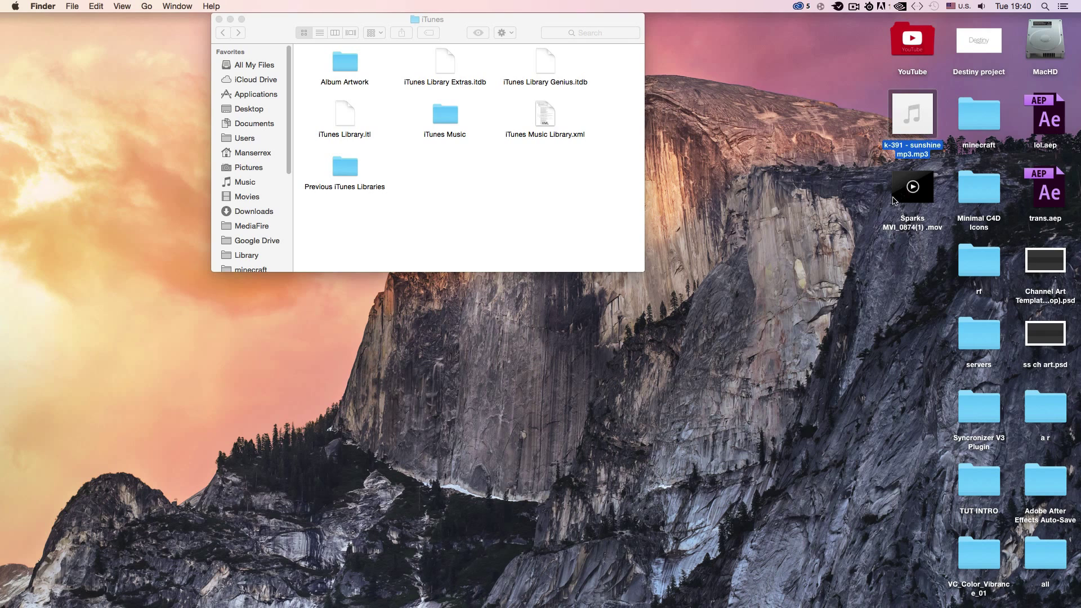
{"action": "mouse_move", "coordinate": [935, 125]}
{"action": "left_click_drag", "start_coordinate": [923, 130], "coordinate": [983, 492]}
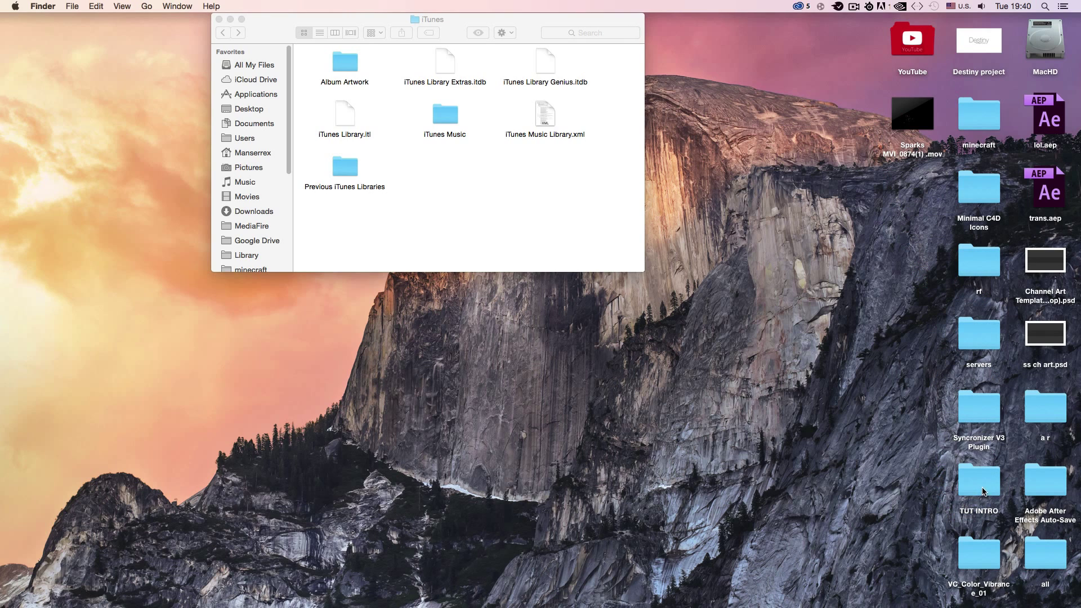
Dismiss the playback prompt in iTunes and return to the Finder desktop.
{"action": "key", "text": "super+Tab"}
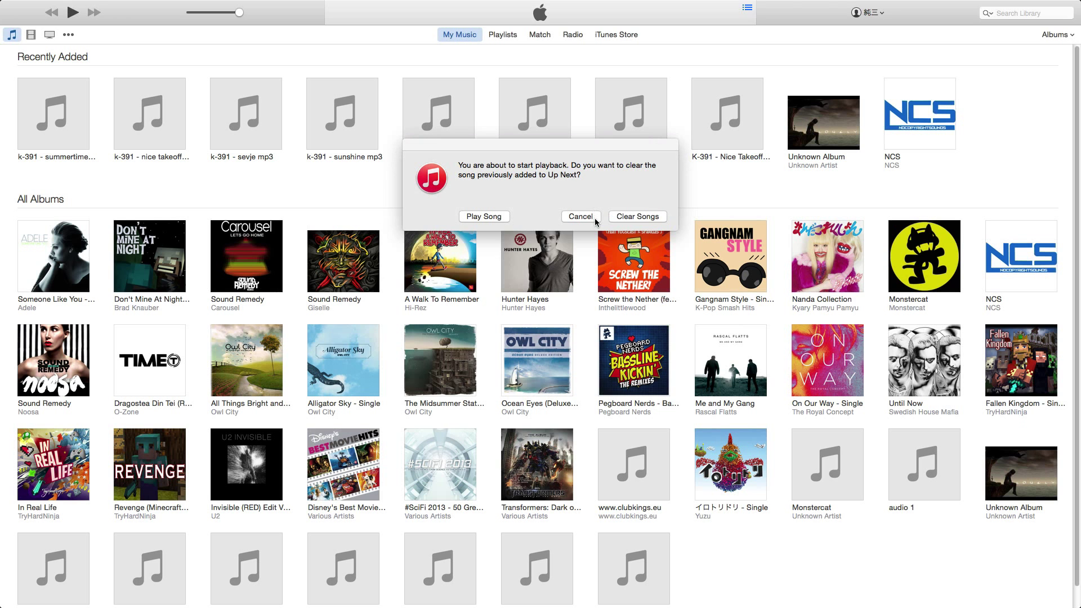
{"action": "left_click", "coordinate": [612, 217]}
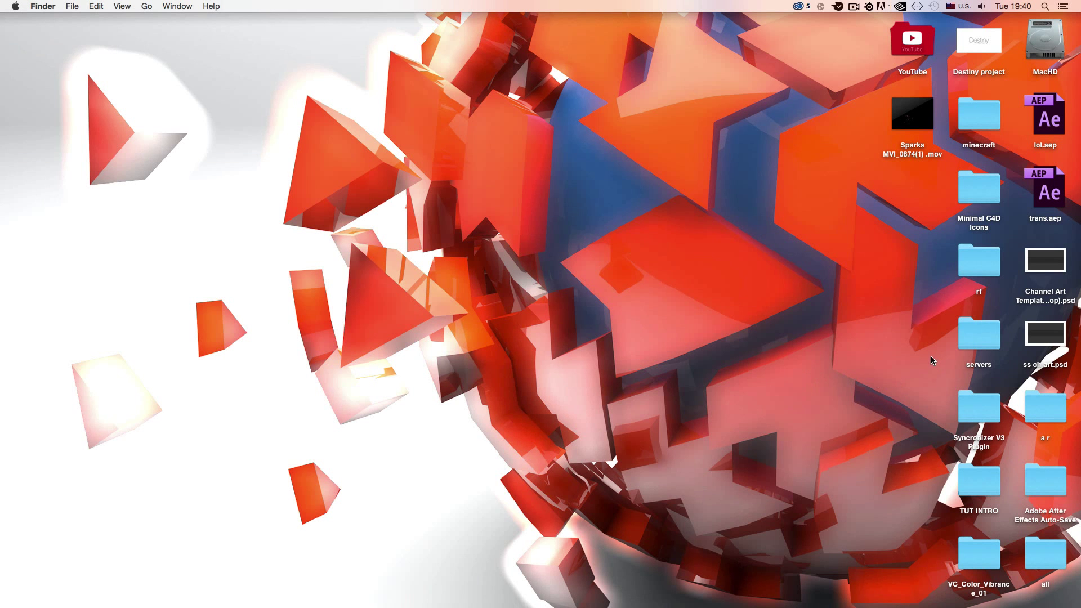
{"action": "key", "text": "ctrl+Left"}
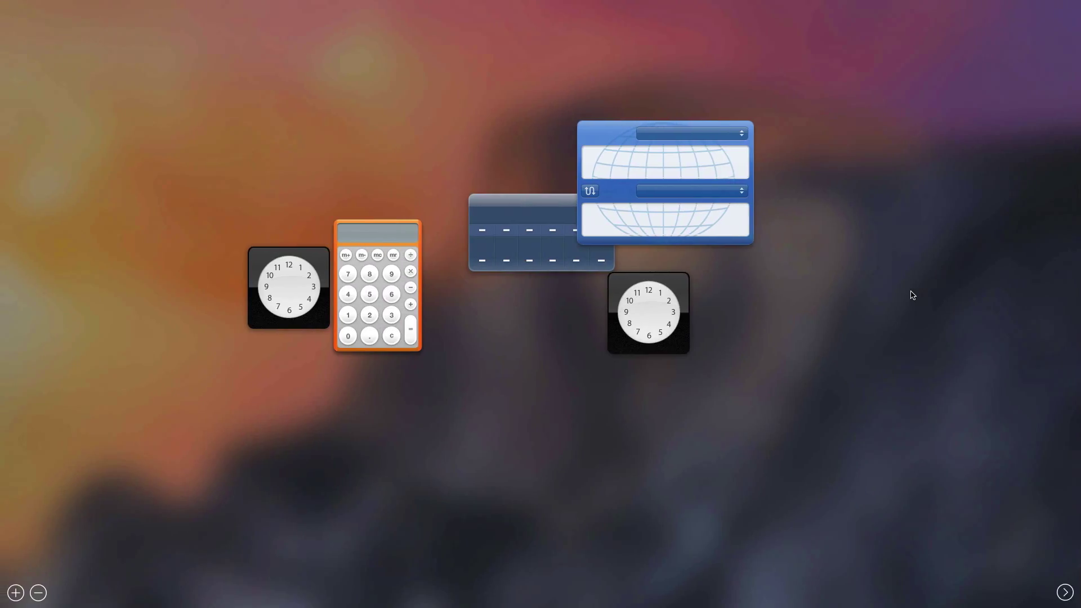
{"action": "key", "text": "ctrl+Right"}
{"action": "key", "text": "ctrl+Right"}
{"action": "key", "text": "ctrl+Right"}
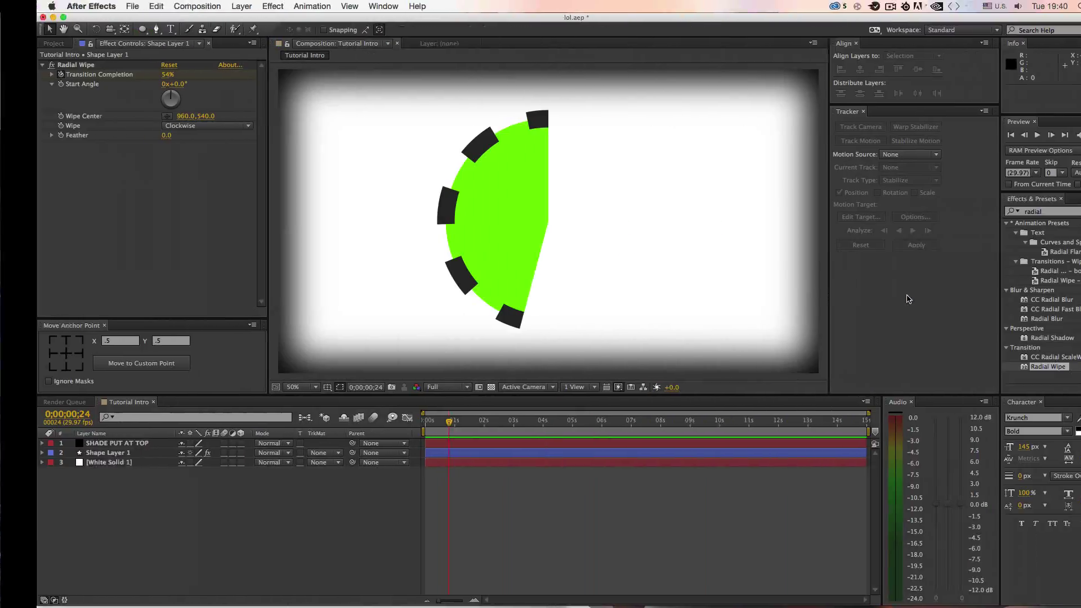
{"action": "key", "text": "ctrl+Left"}
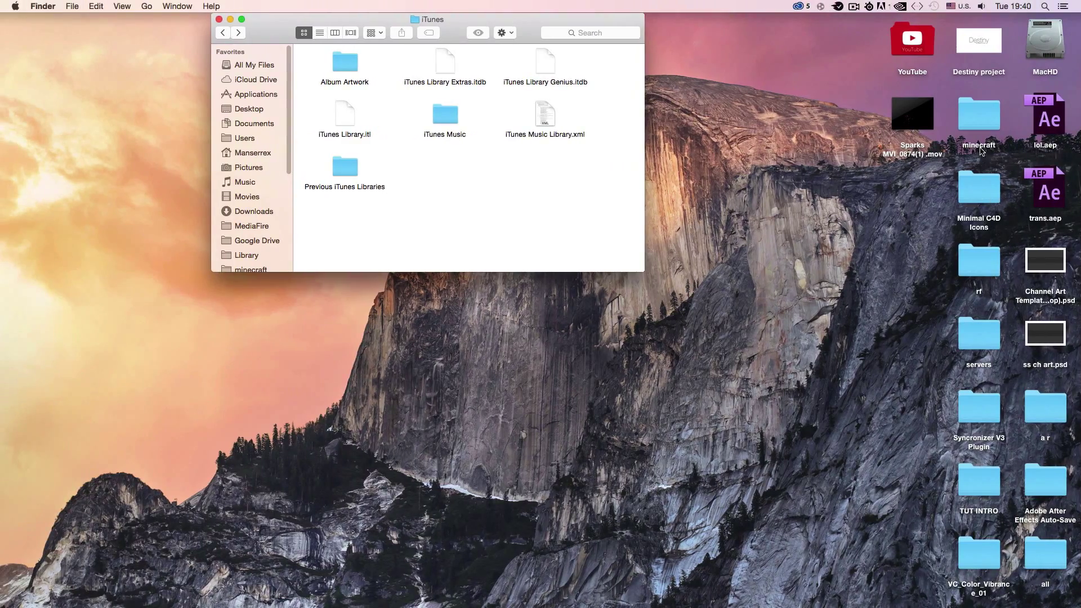
Open the TUT INTRO folder and preview k-391 - sunshine mp3.mp3 from about one minute in.
{"action": "double_click", "coordinate": [982, 466]}
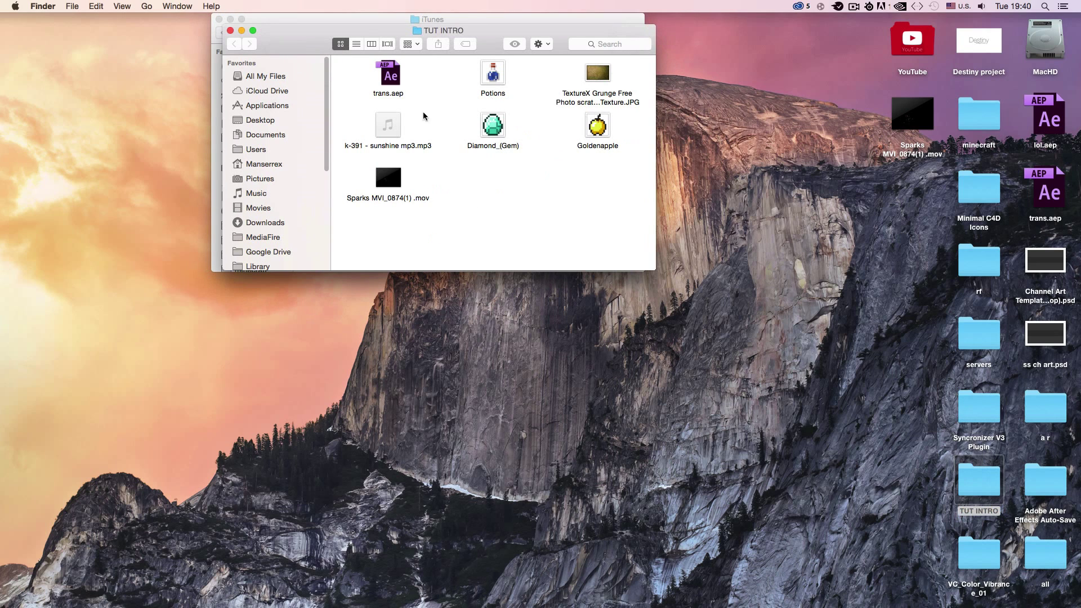
{"action": "left_click", "coordinate": [422, 145]}
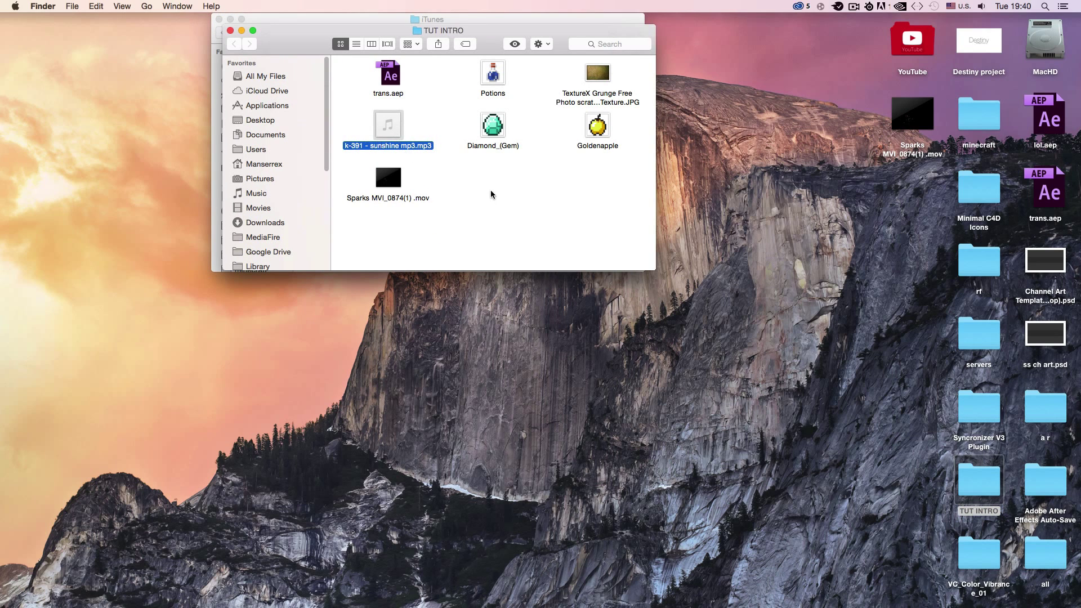
{"action": "key", "text": "space"}
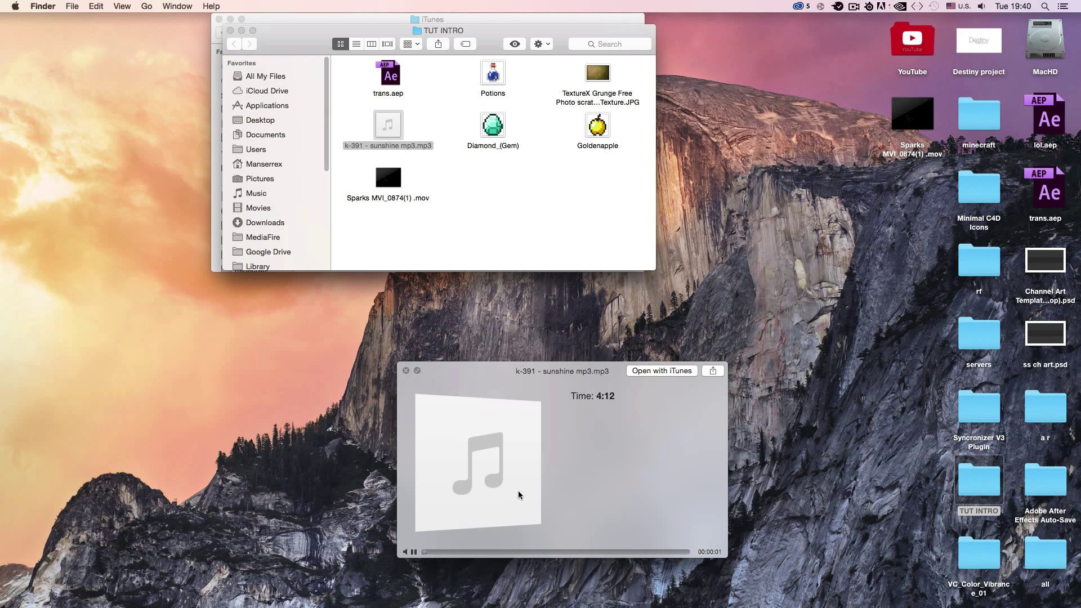
{"action": "left_click", "coordinate": [485, 552]}
{"action": "key", "text": "F12"}
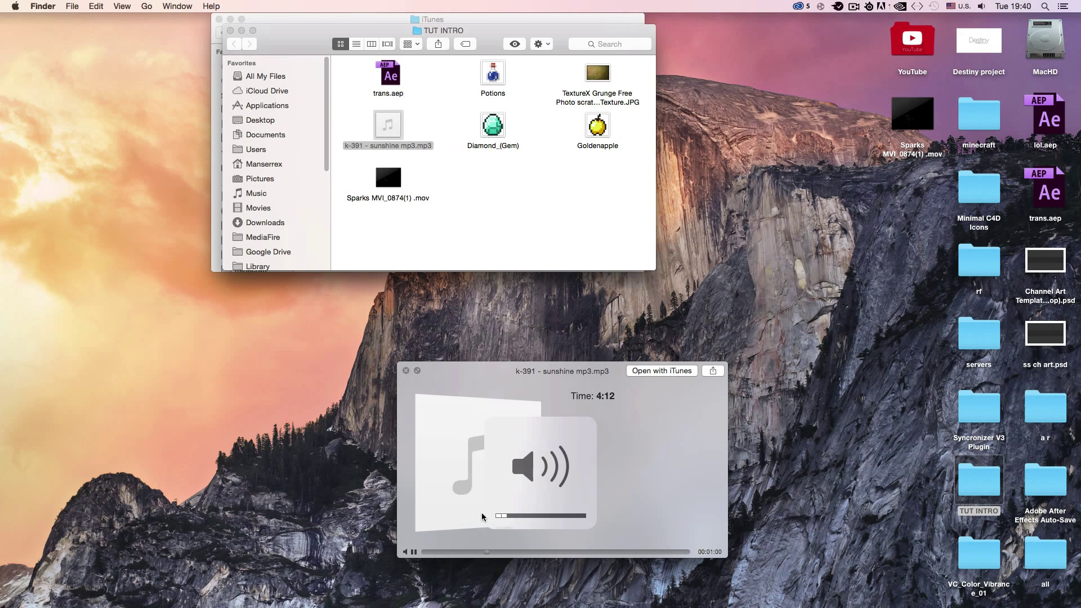
{"action": "key", "text": "space"}
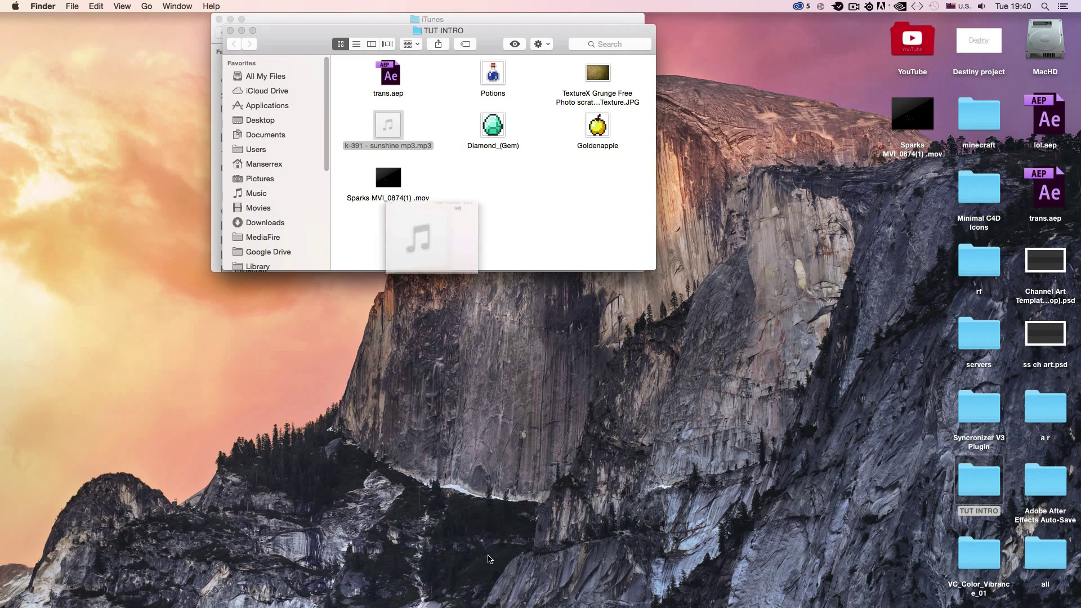
{"action": "key", "text": "space"}
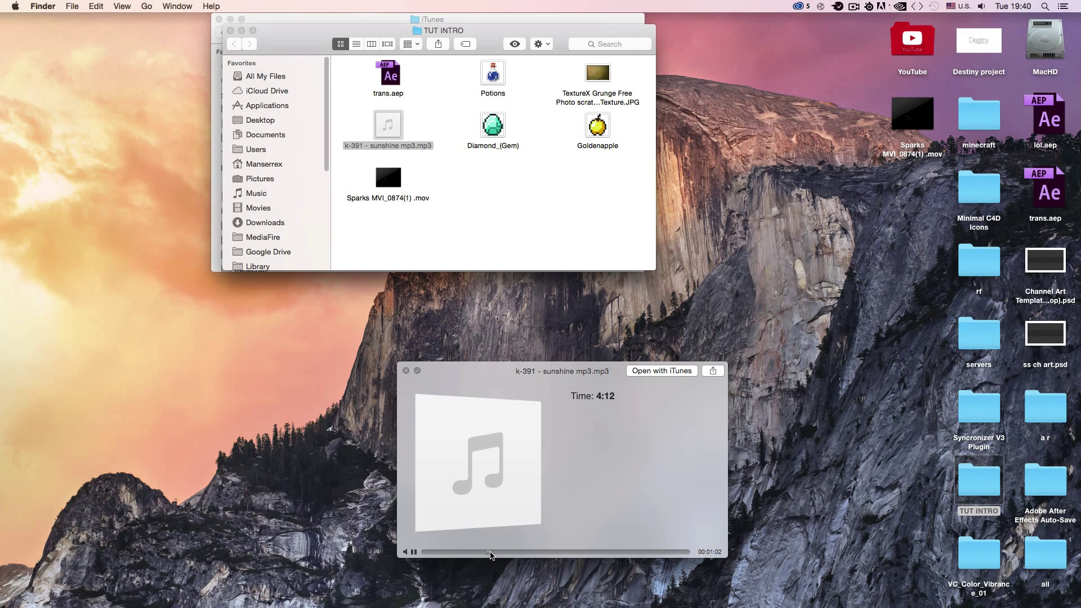
Close the song preview and the open TUT INTRO and iTunes folder windows.
{"action": "left_click", "coordinate": [356, 441]}
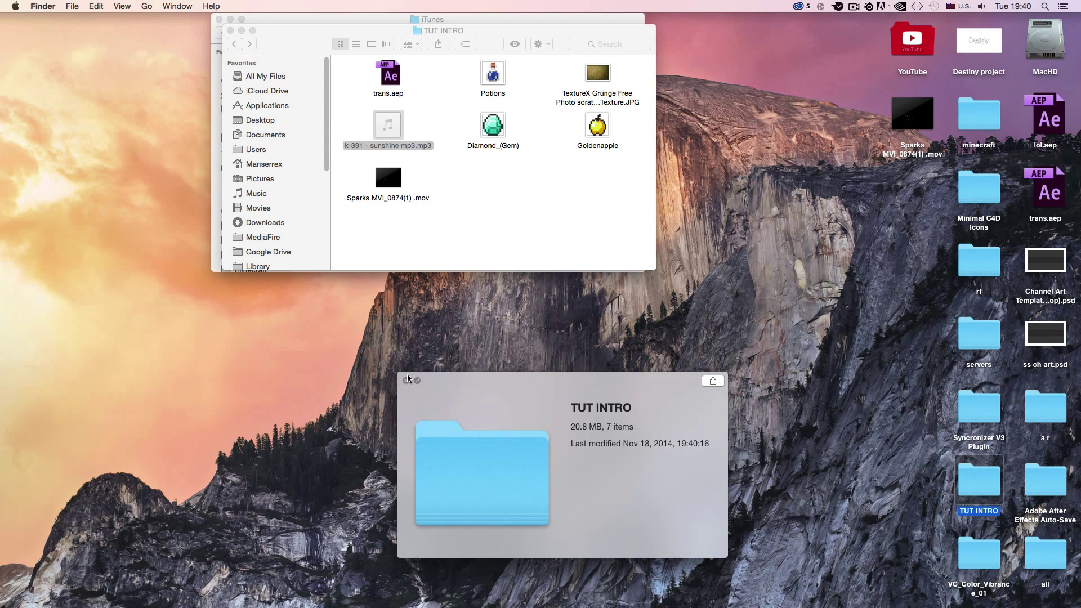
{"action": "left_click", "coordinate": [406, 371]}
{"action": "left_click", "coordinate": [230, 30]}
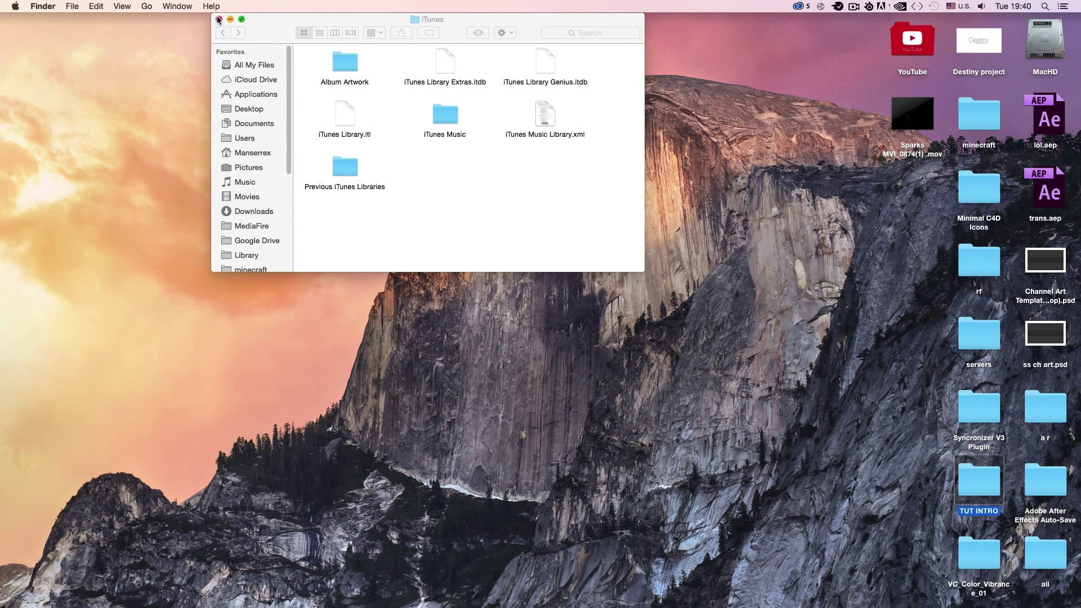
{"action": "left_click", "coordinate": [219, 19]}
{"action": "left_click", "coordinate": [367, 164]}
Reopen the TUT INTRO folder and import its music, image and video files, leaving out trans.aep, into the After Effects project.
{"action": "double_click", "coordinate": [976, 477]}
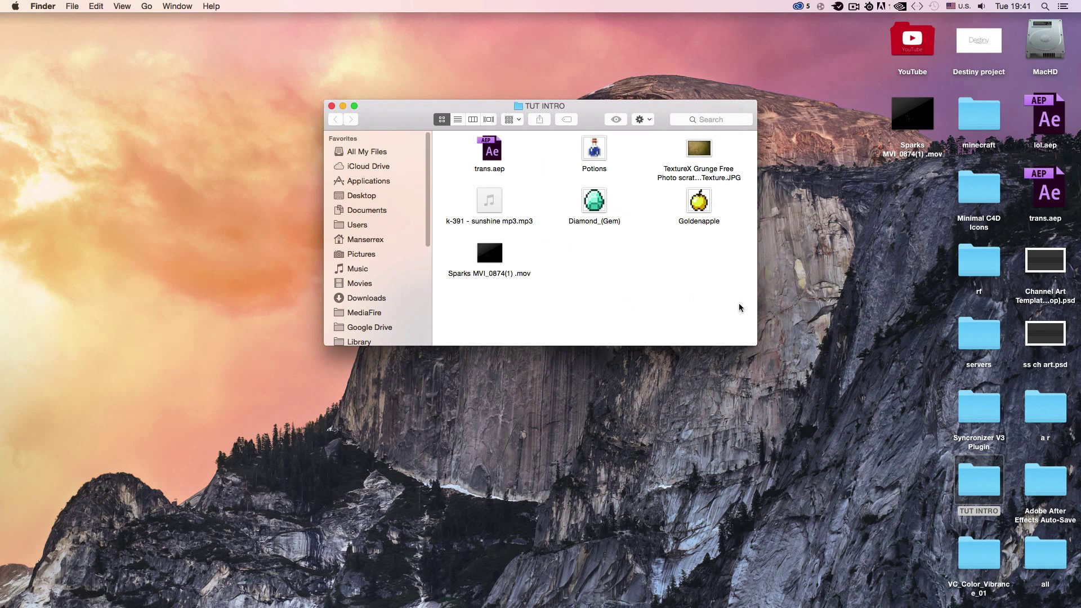
{"action": "left_click_drag", "start_coordinate": [731, 297], "coordinate": [476, 201]}
{"action": "left_click_drag", "start_coordinate": [586, 157], "coordinate": [88, 209]}
{"action": "key", "text": "super+Tab"}
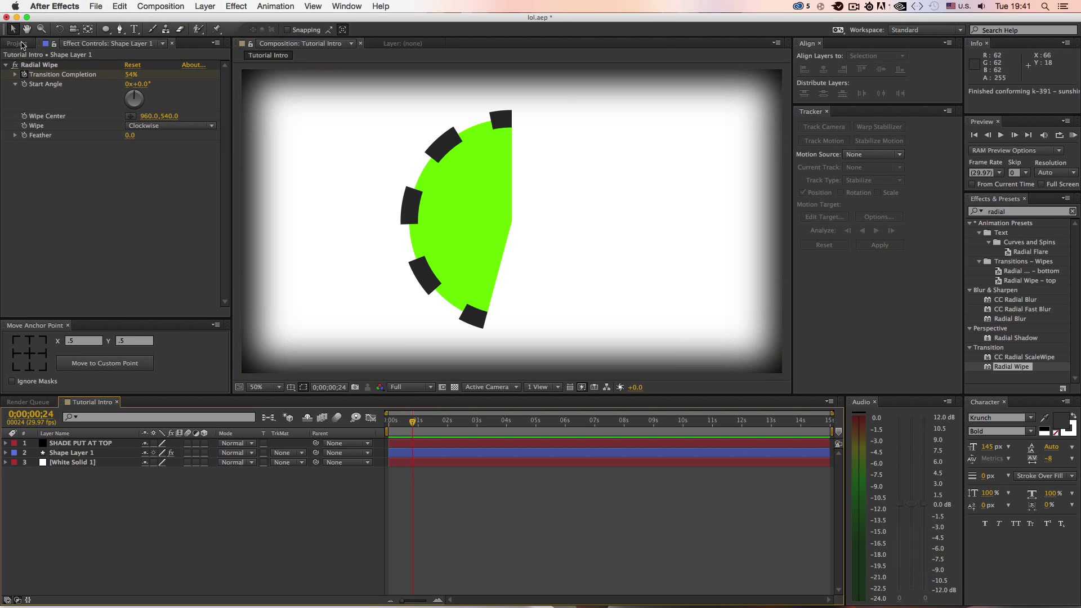
Add the k-391 - sunshine MP3 from the project files to the Tutorial Intro timeline as the lowest layer.
{"action": "left_click", "coordinate": [17, 44]}
{"action": "left_click", "coordinate": [34, 168]}
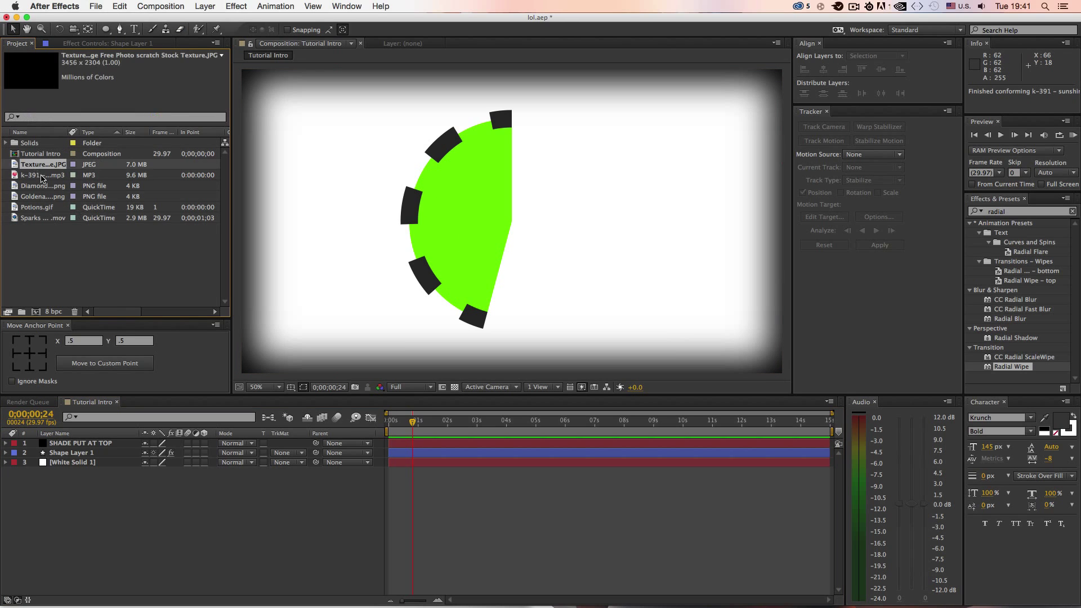
{"action": "left_click", "coordinate": [42, 177]}
{"action": "left_click_drag", "start_coordinate": [42, 177], "coordinate": [358, 550]}
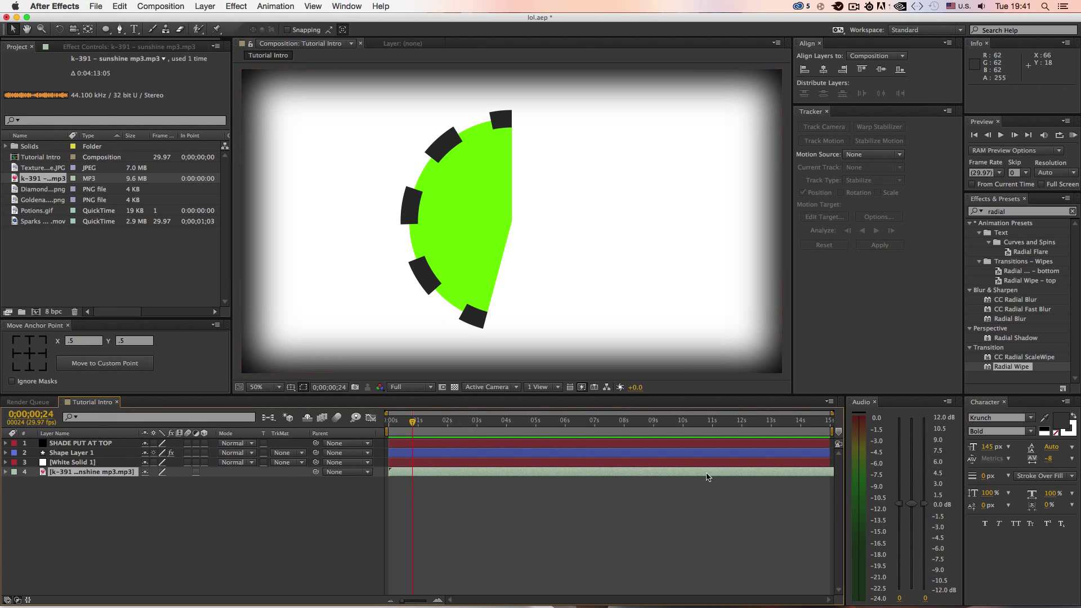
Slide the k-391 - sunshine layer earlier in the timeline to an in point of about −0;01;01;22.
{"action": "left_click_drag", "start_coordinate": [832, 474], "coordinate": [497, 498]}
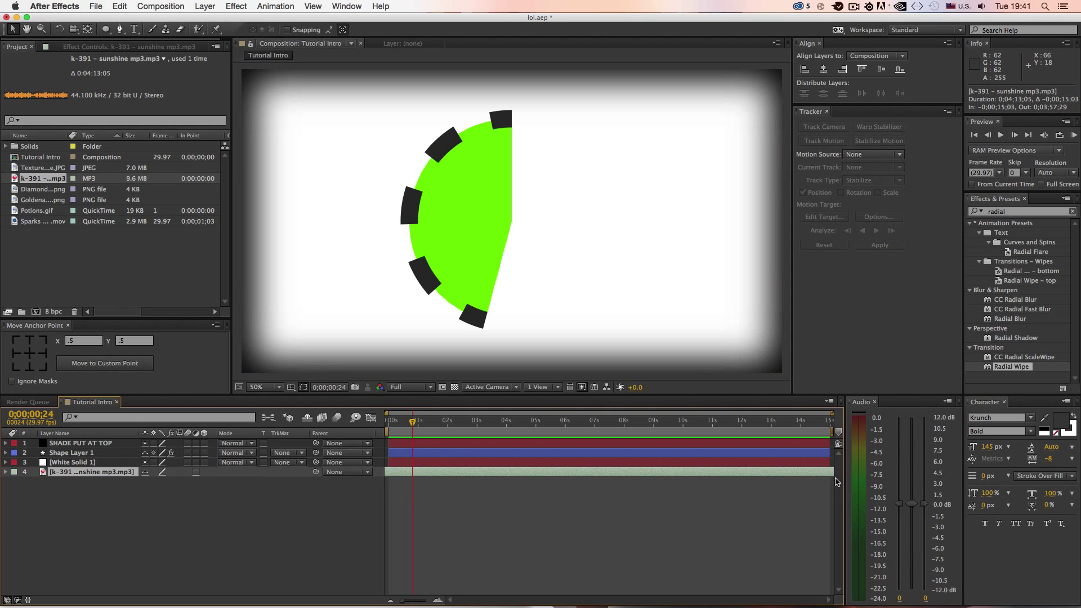
{"action": "left_click_drag", "start_coordinate": [830, 473], "coordinate": [386, 486]}
{"action": "left_click_drag", "start_coordinate": [830, 474], "coordinate": [457, 501]}
{"action": "left_click_drag", "start_coordinate": [830, 475], "coordinate": [571, 489]}
{"action": "left_click_drag", "start_coordinate": [403, 499], "coordinate": [386, 498]}
{"action": "left_click_drag", "start_coordinate": [831, 475], "coordinate": [475, 536]}
{"action": "left_click_drag", "start_coordinate": [549, 539], "coordinate": [830, 521]}
Set the current time to 0;00;00;00 and preview the intro animation together with the music.
{"action": "left_click_drag", "start_coordinate": [405, 419], "coordinate": [240, 396]}
{"action": "left_click", "coordinate": [238, 389]}
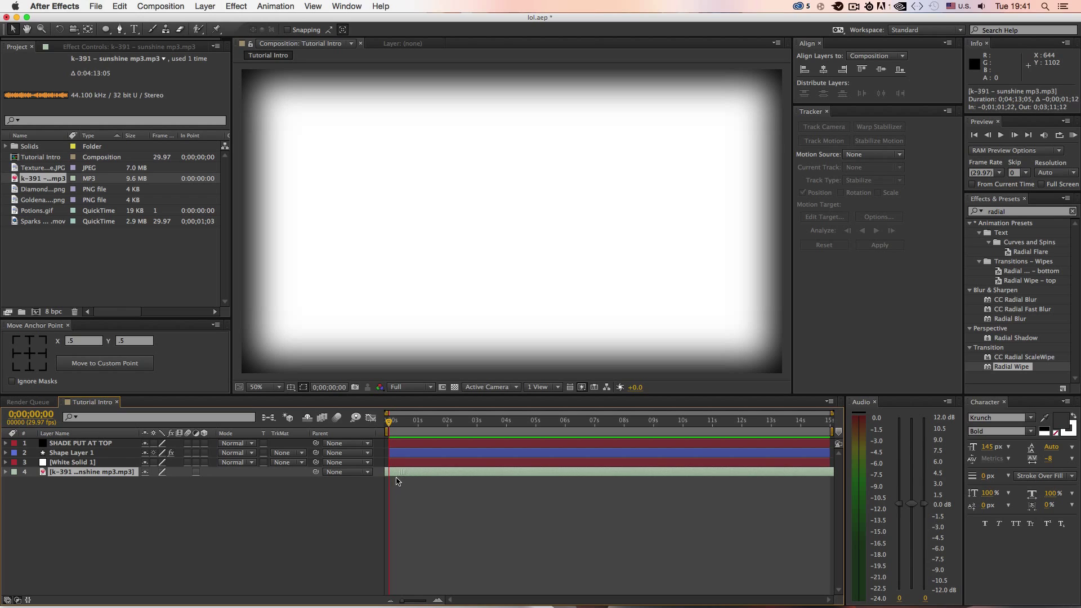
{"action": "key", "text": "space"}
{"action": "key", "text": "space"}
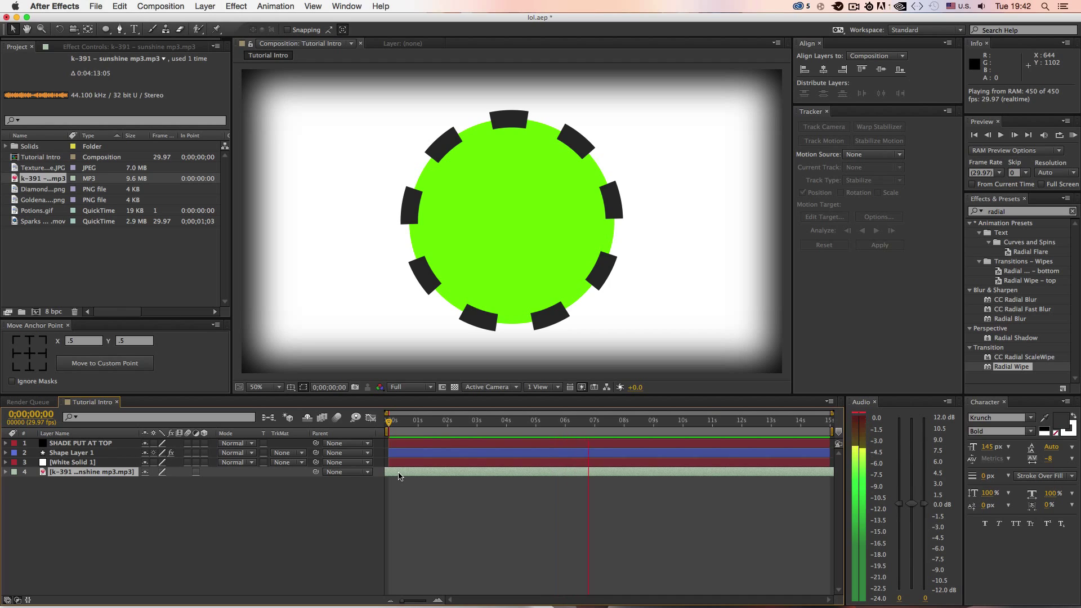
{"action": "key", "text": "space"}
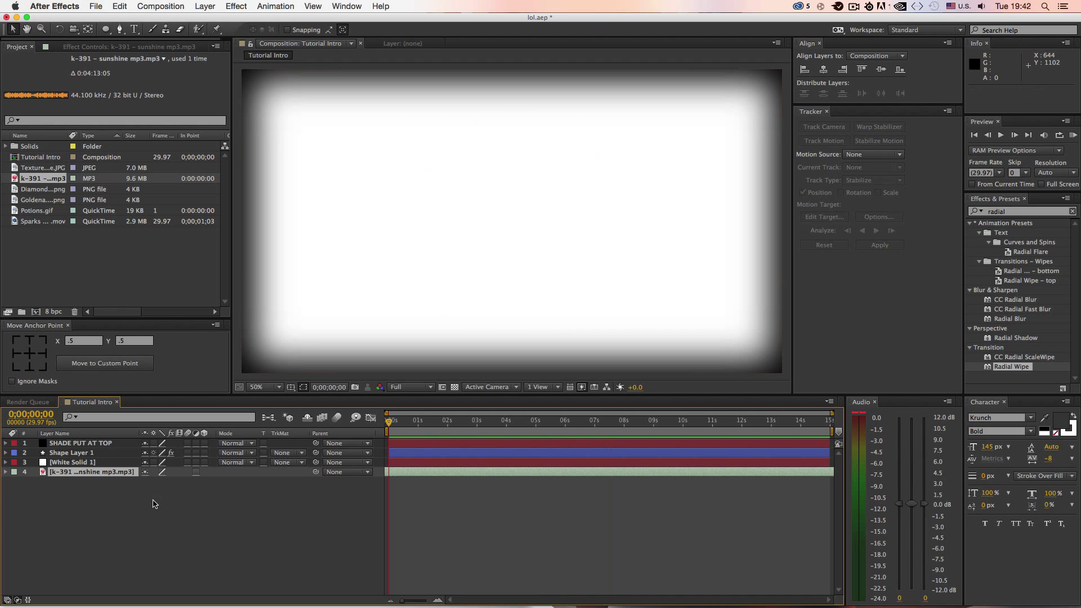
Reveal the audio waveform of the k-391 - sunshine layer in the timeline.
{"action": "left_click", "coordinate": [6, 472]}
{"action": "left_click", "coordinate": [15, 481]}
{"action": "left_click", "coordinate": [25, 500]}
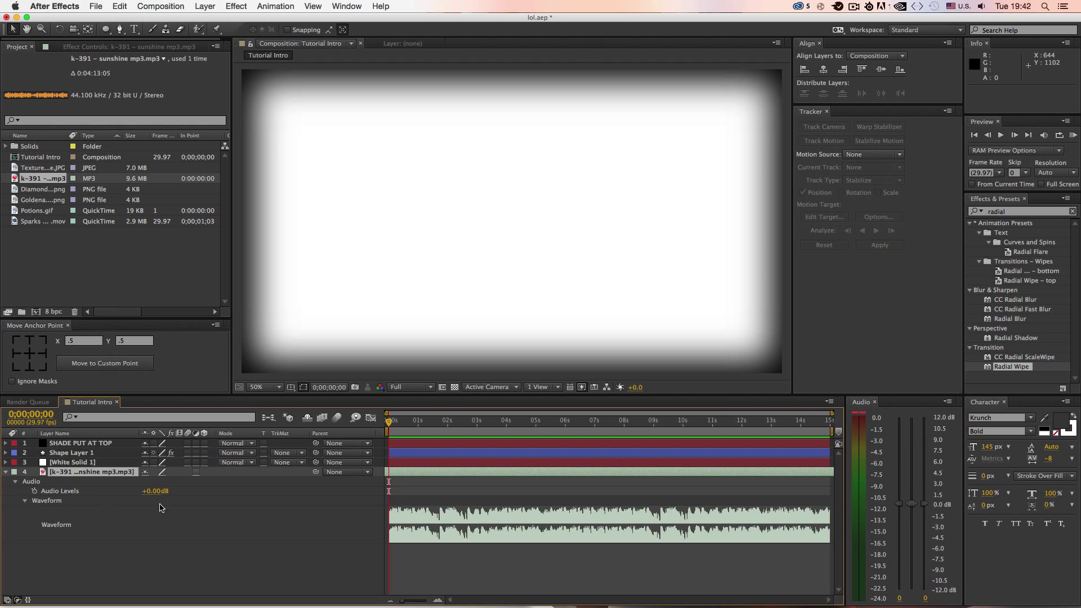
Nudge the k-391 - sunshine layer to an in point of about −0;01;01;25 and preview the intro with the music.
{"action": "left_click", "coordinate": [674, 445]}
{"action": "left_click_drag", "start_coordinate": [434, 477], "coordinate": [438, 482]}
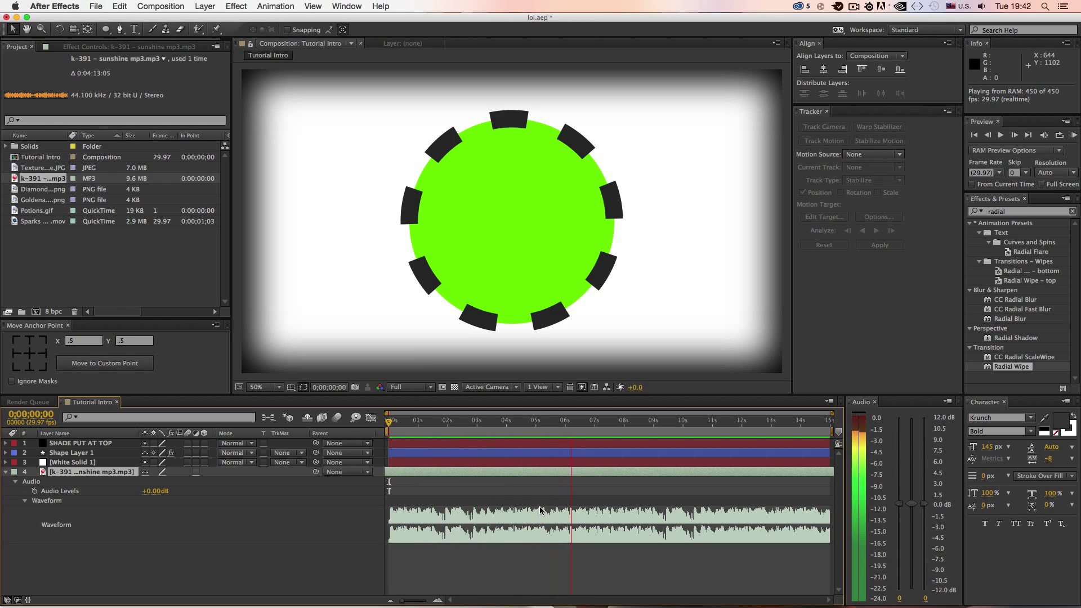
{"action": "key", "text": "space"}
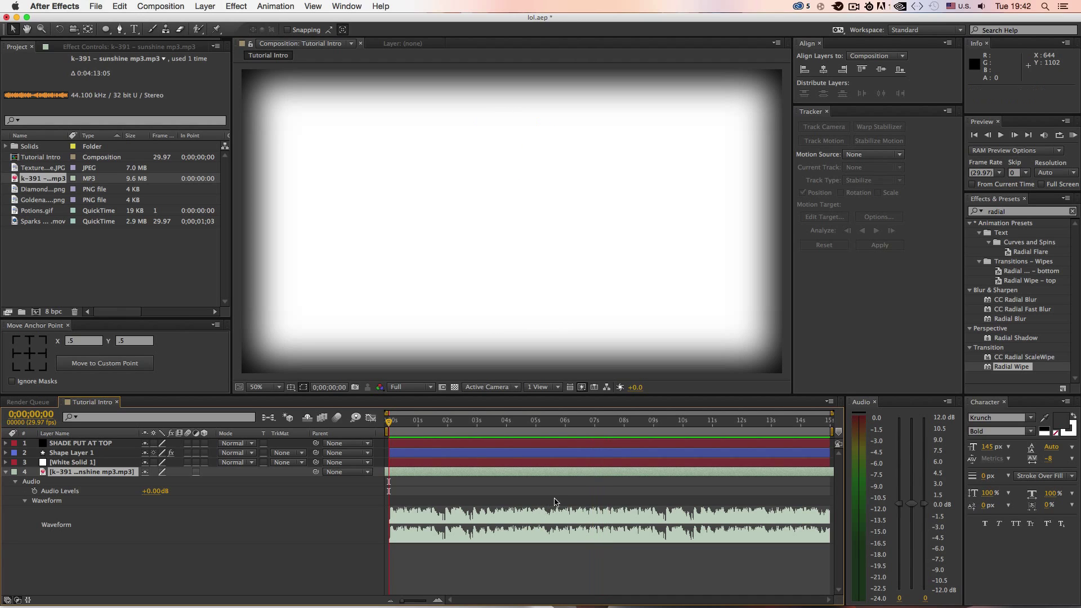
Shorten the work area so it ends at 0;00;07;15 and preview that range with the music.
{"action": "left_click", "coordinate": [613, 421]}
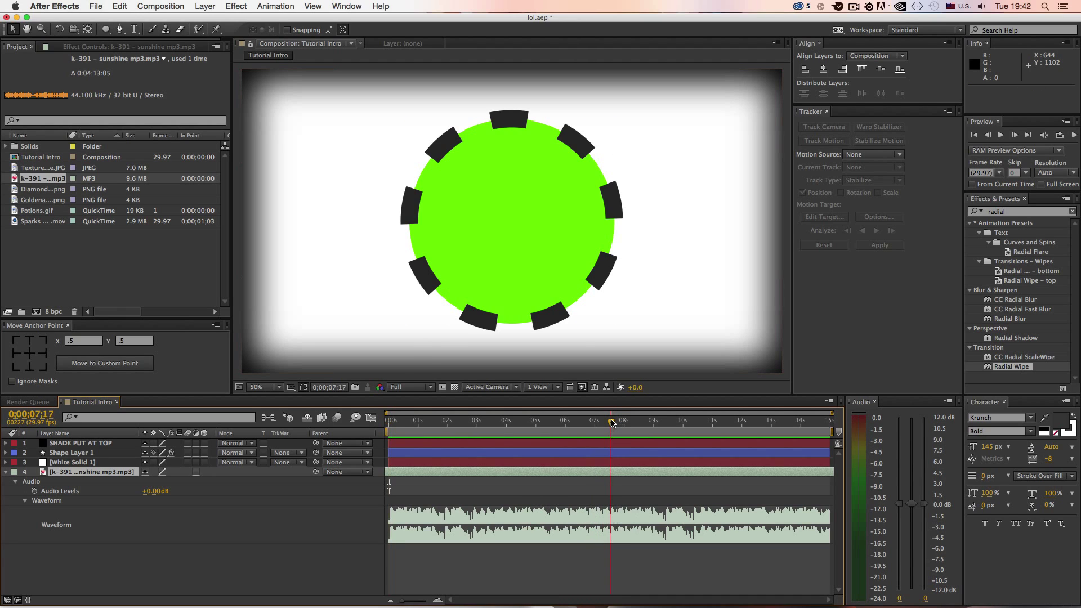
{"action": "left_click_drag", "start_coordinate": [835, 431], "coordinate": [612, 454]}
{"action": "left_click", "coordinate": [612, 456]}
{"action": "key", "text": "KP_0"}
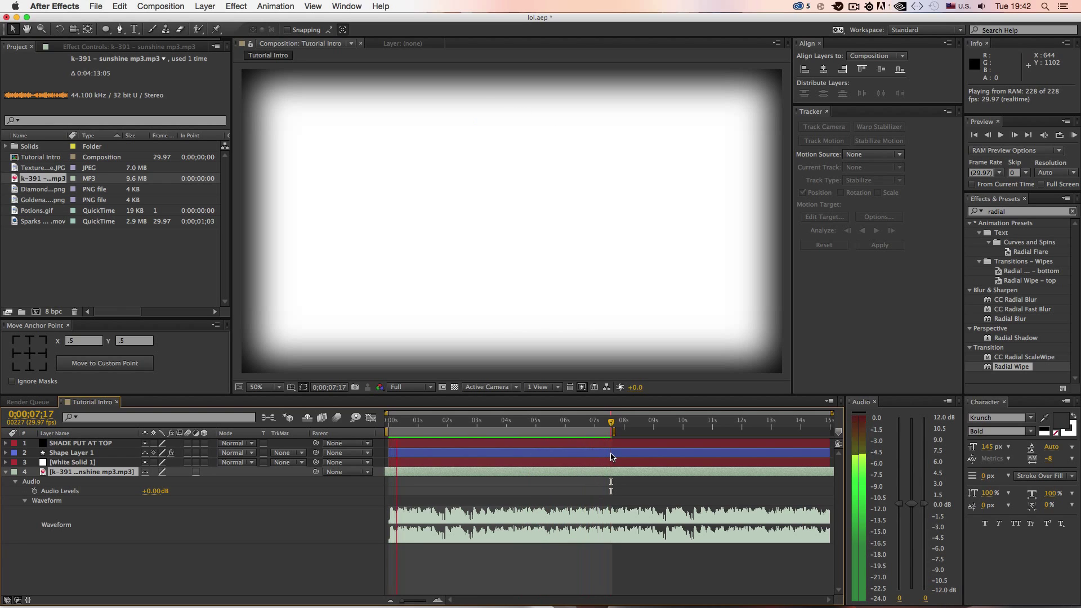
{"action": "key", "text": "space"}
{"action": "left_click_drag", "start_coordinate": [615, 432], "coordinate": [393, 406]}
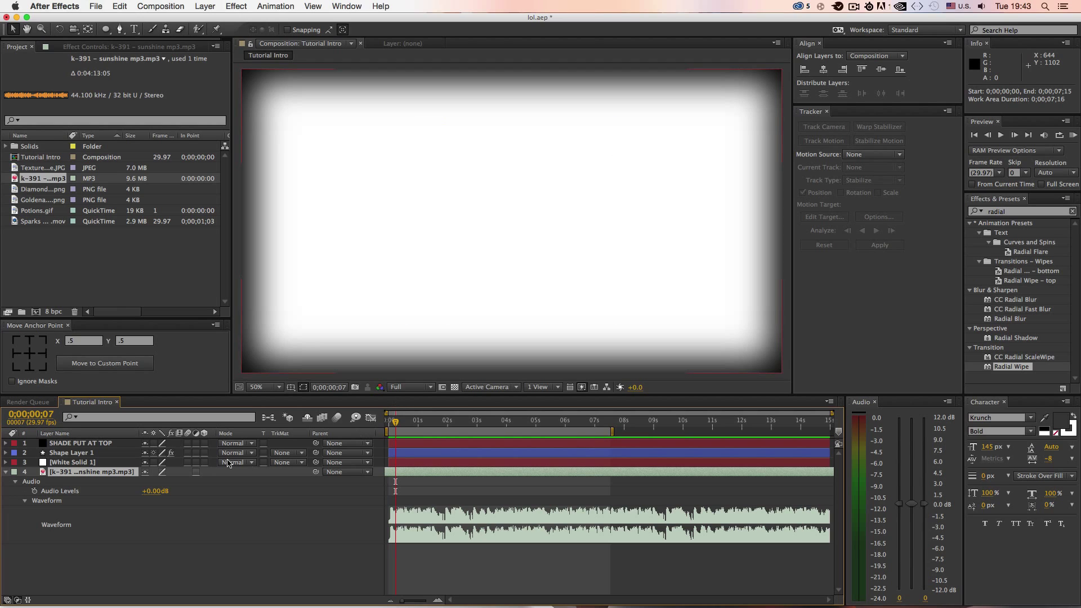
Move Shape Layer 1's Radial Wipe Transition Completion keyframes to 0;00;00;07 and 0;00;00;28.
{"action": "left_click", "coordinate": [5, 450]}
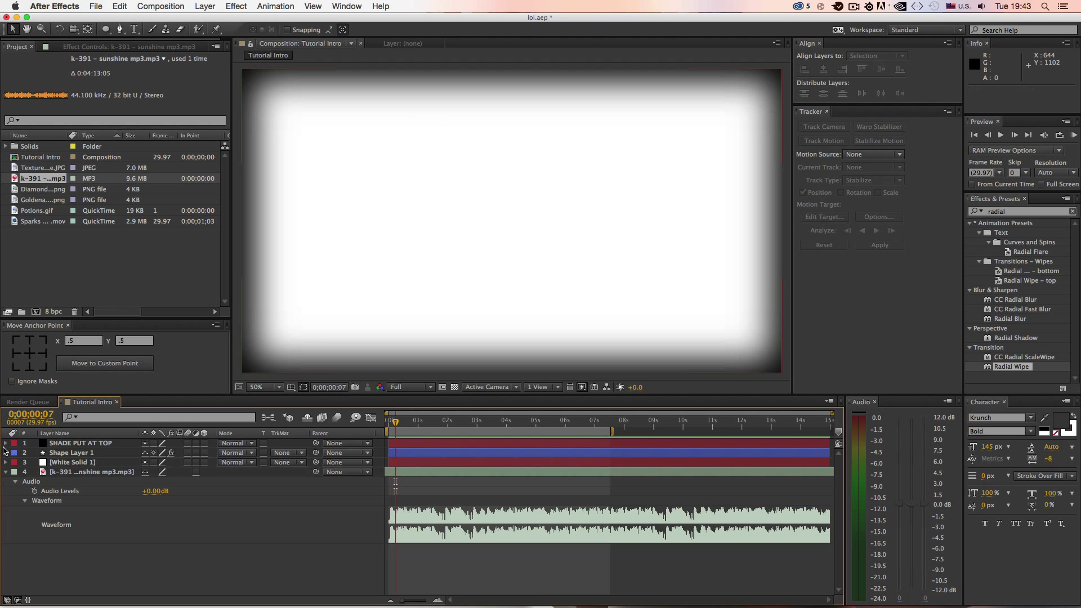
{"action": "left_click", "coordinate": [6, 453]}
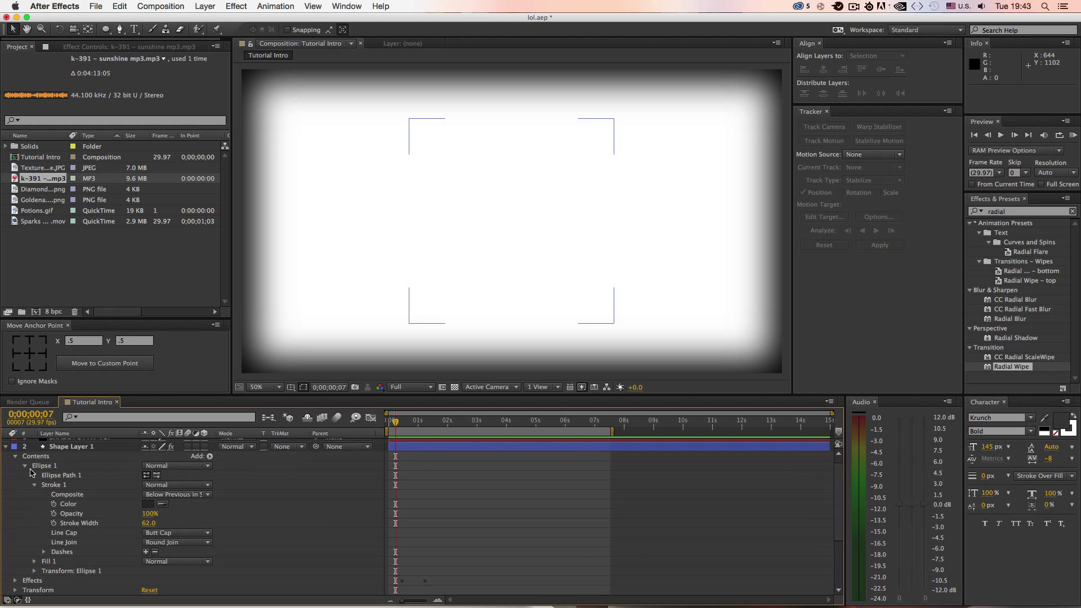
{"action": "left_click", "coordinate": [15, 456]}
{"action": "left_click", "coordinate": [15, 472]}
{"action": "left_click", "coordinate": [25, 481]}
{"action": "left_click_drag", "start_coordinate": [402, 491], "coordinate": [421, 463]}
{"action": "scroll", "coordinate": [431, 511], "scroll_direction": "down", "scroll_amount": 1}
{"action": "scroll", "coordinate": [431, 511], "scroll_direction": "down", "scroll_amount": 1}
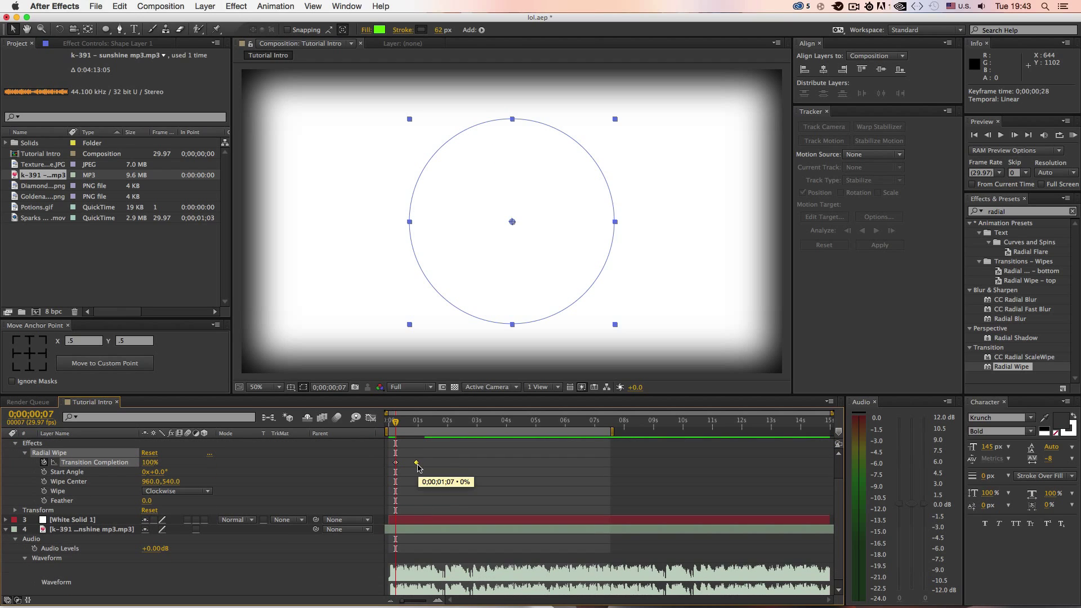
Preview the retimed circle wipe with the music from 0;00;00;00.
{"action": "left_click_drag", "start_coordinate": [396, 421], "coordinate": [370, 423]}
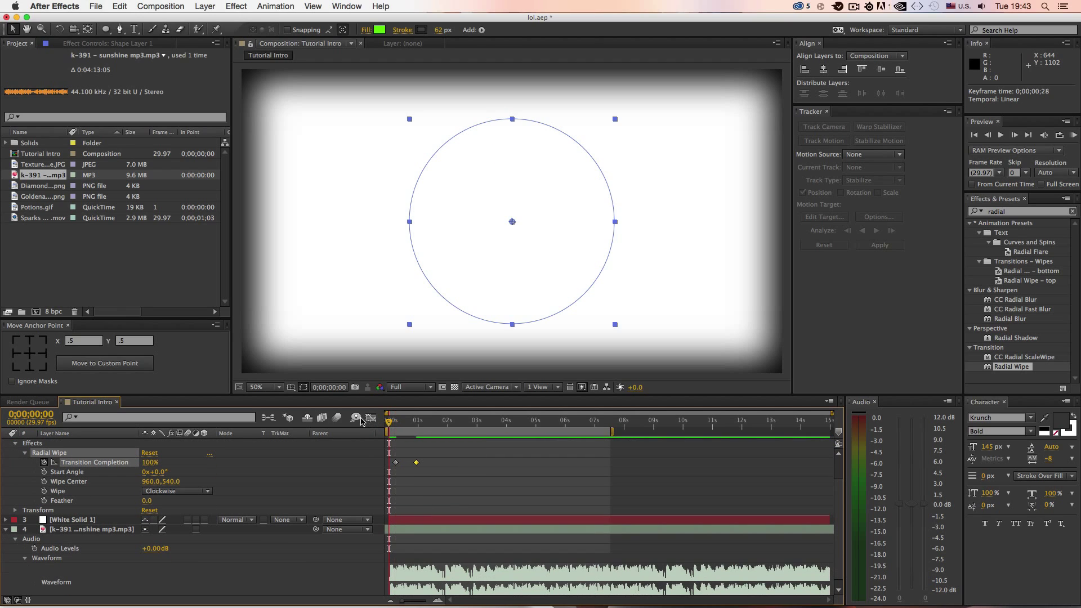
{"action": "key", "text": "space"}
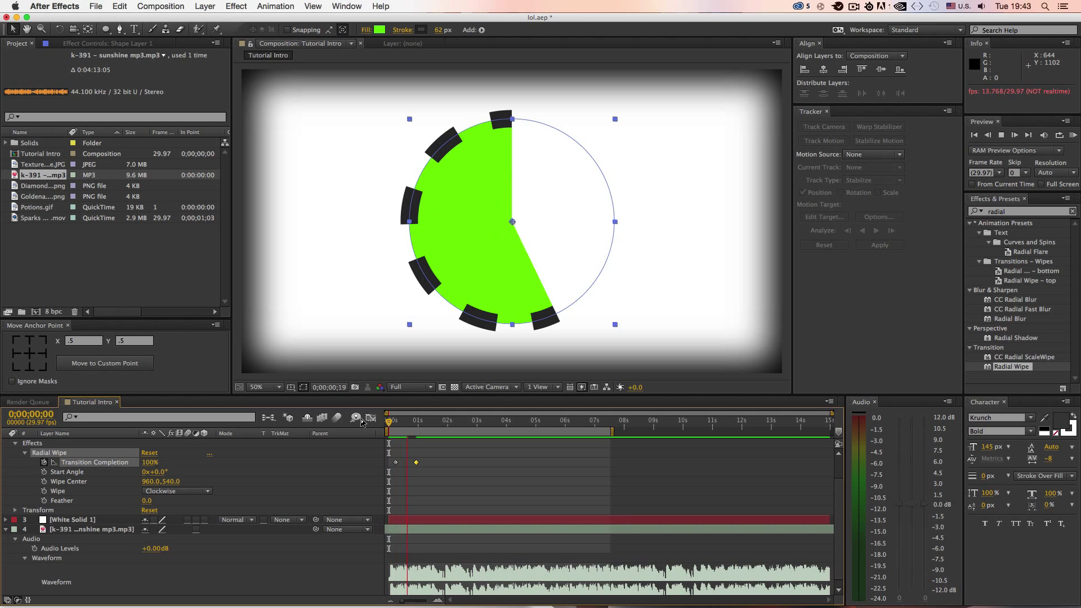
{"action": "key", "text": "space"}
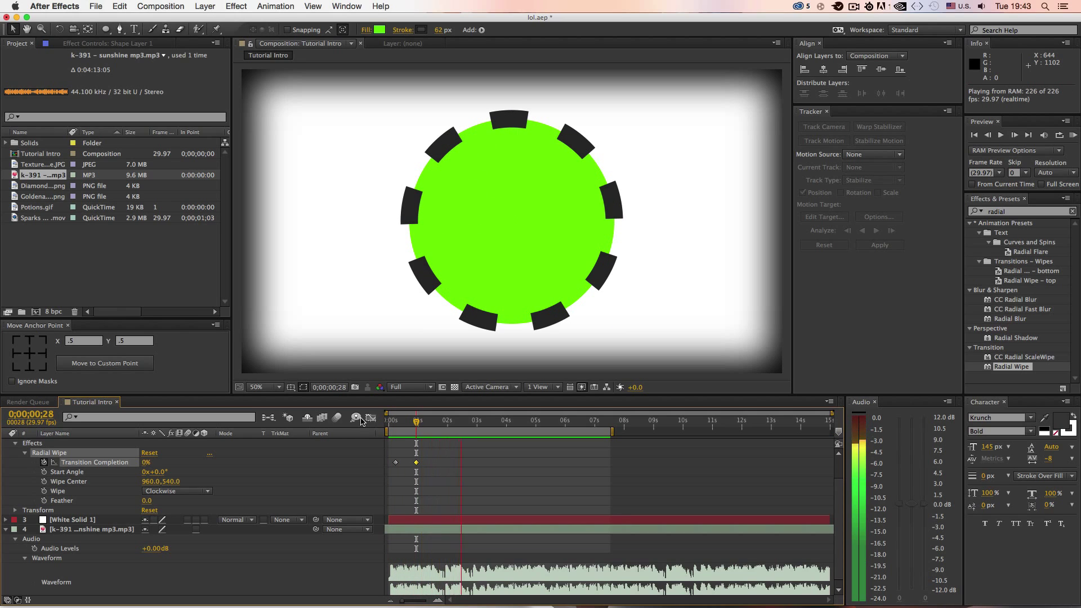
{"action": "right_click", "coordinate": [619, 533]}
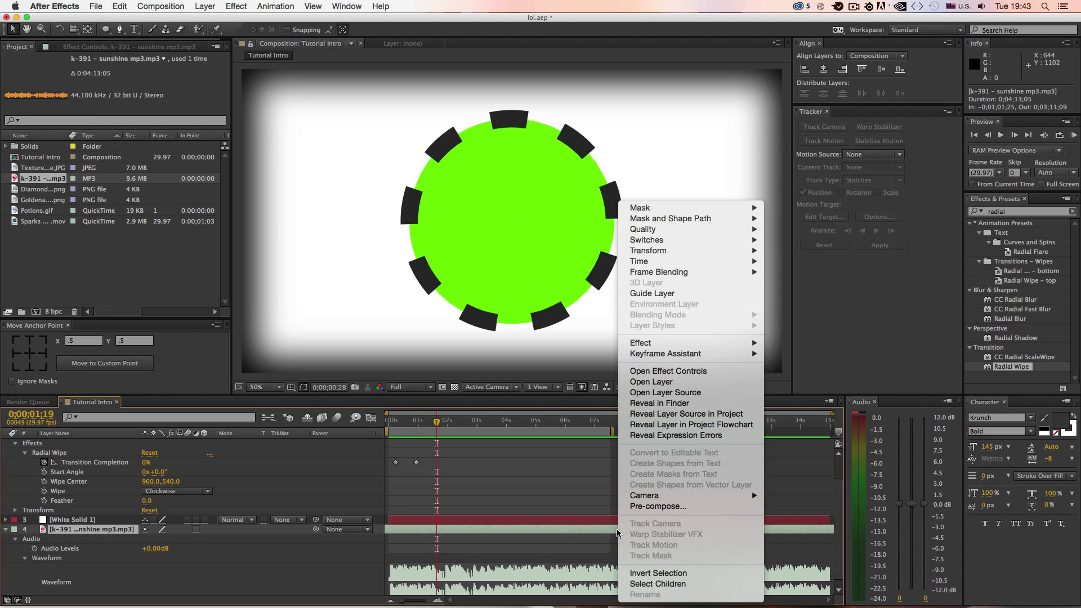
{"action": "left_click", "coordinate": [612, 421]}
{"action": "left_click", "coordinate": [611, 421]}
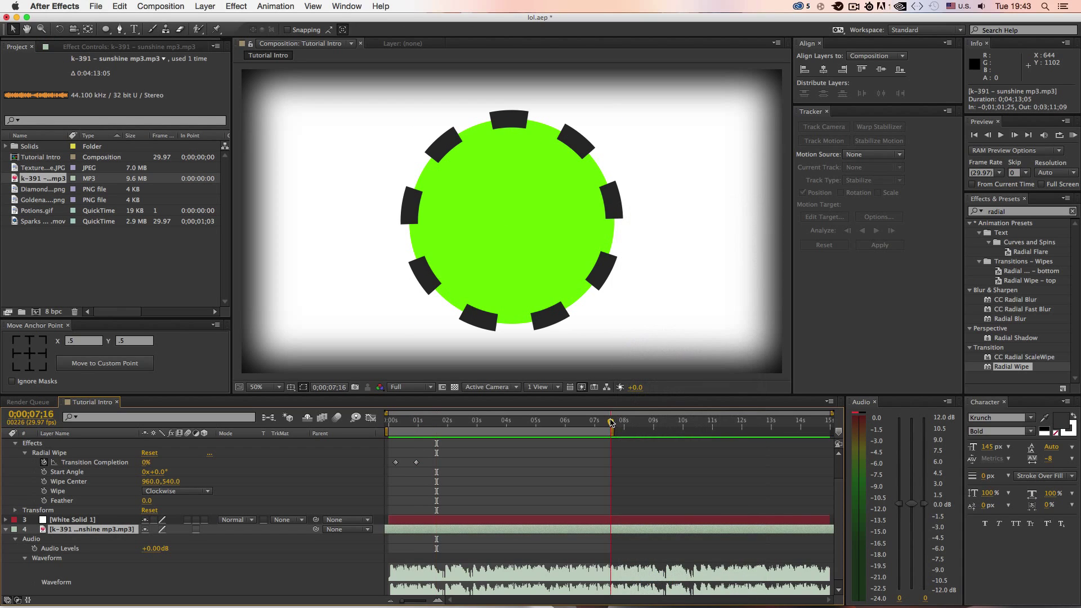
{"action": "right_click", "coordinate": [622, 531]}
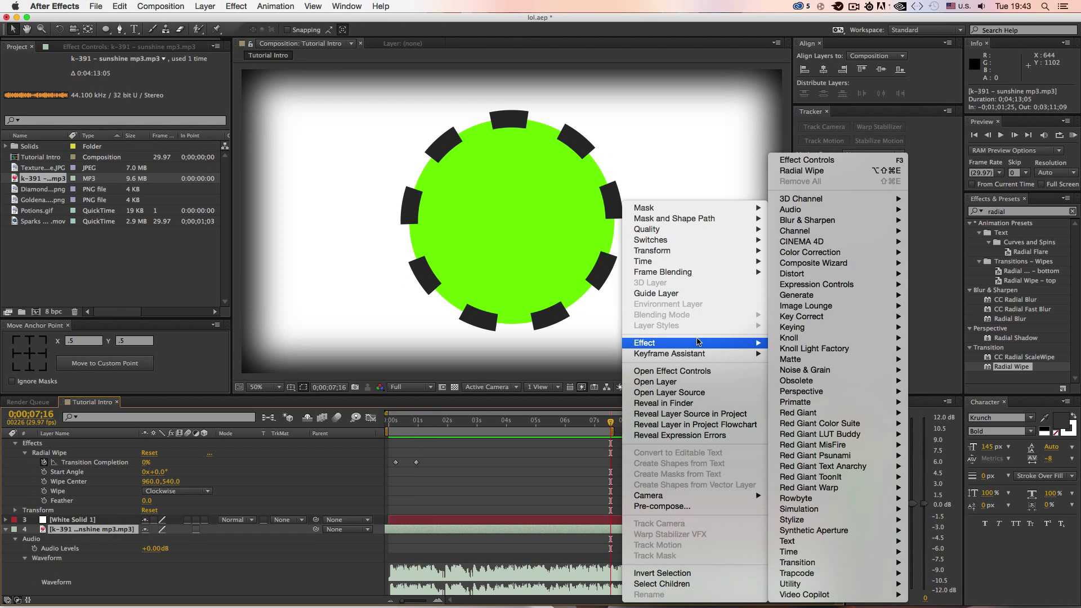
{"action": "mouse_move", "coordinate": [723, 491]}
{"action": "mouse_move", "coordinate": [722, 349]}
{"action": "mouse_move", "coordinate": [718, 263]}
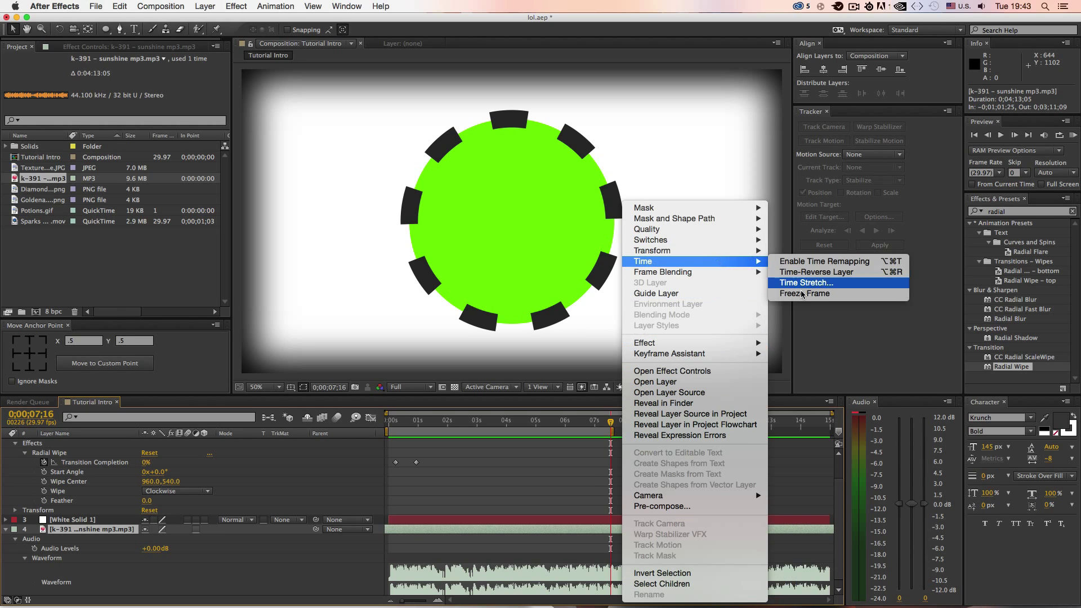
{"action": "mouse_move", "coordinate": [691, 250]}
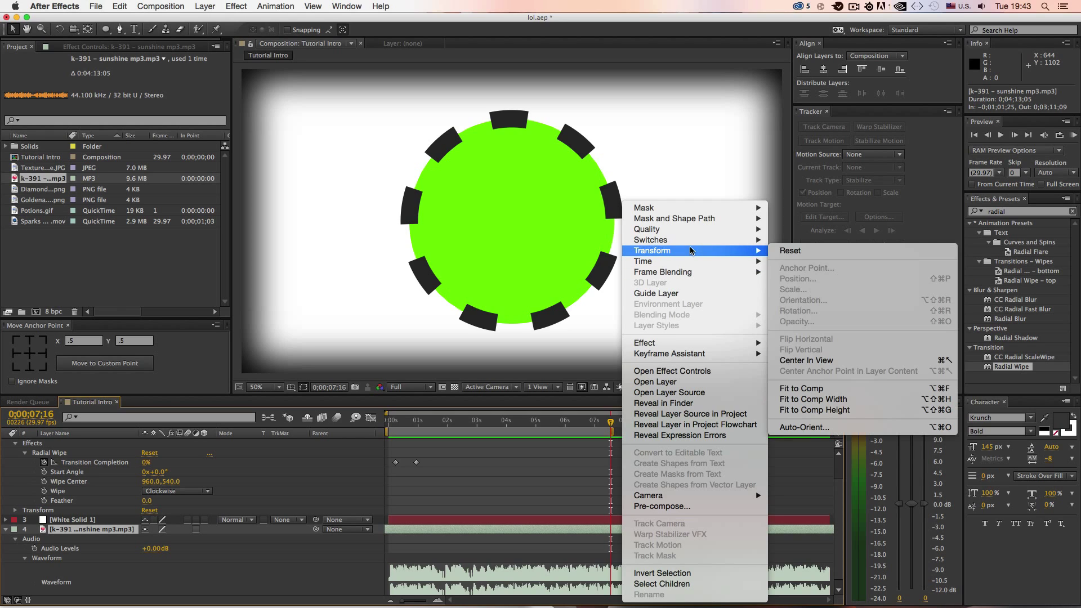
{"action": "mouse_move", "coordinate": [716, 216]}
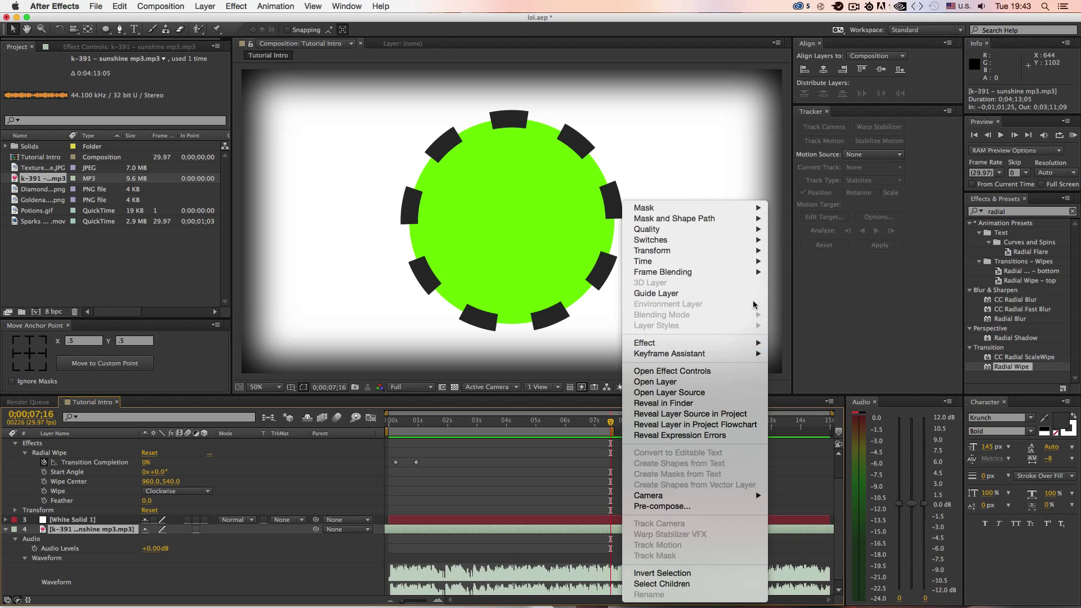
{"action": "left_click", "coordinate": [562, 466]}
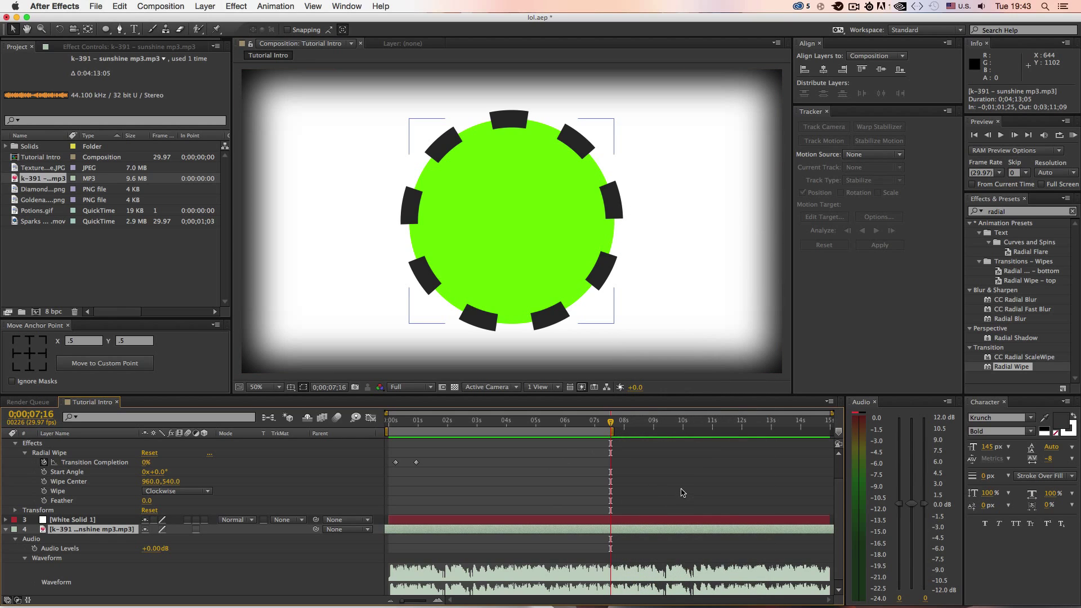
Duplicate the k-391 - sunshine layer twice and delete both copies.
{"action": "key", "text": "super+d"}
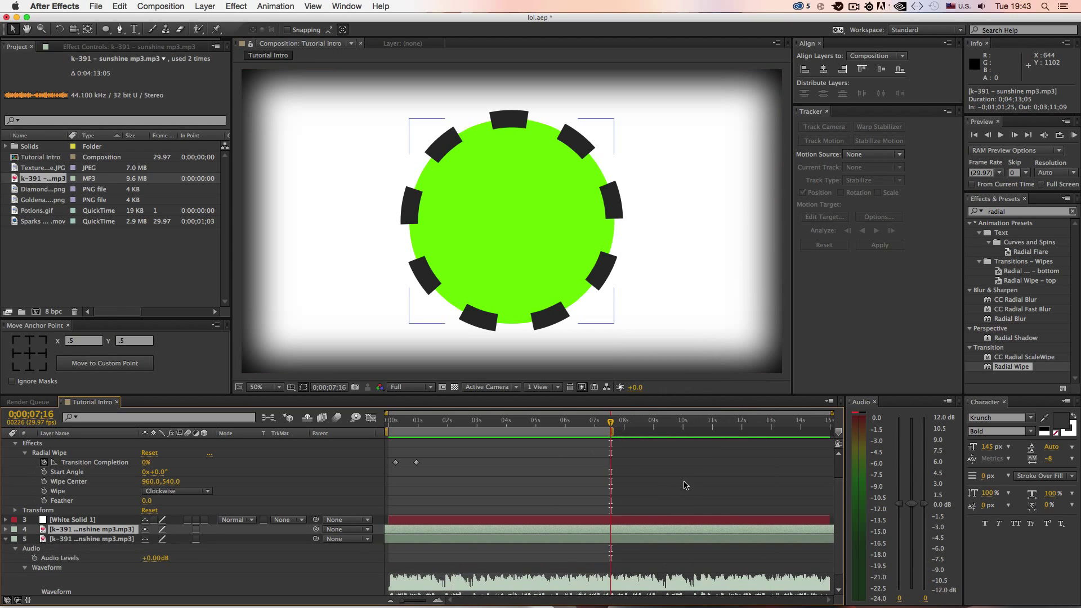
{"action": "key", "text": "super+d"}
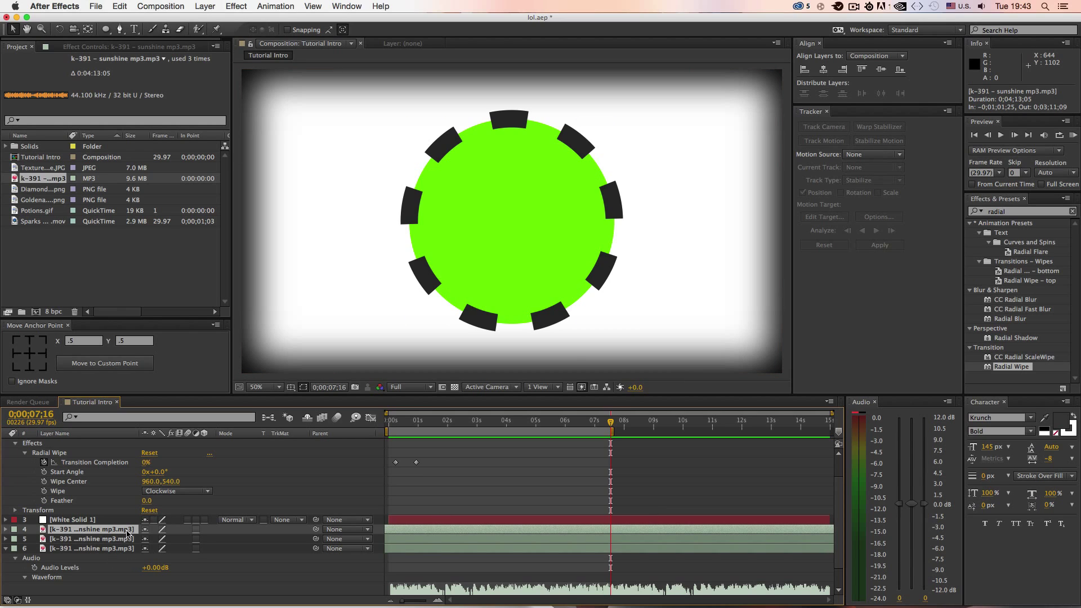
{"action": "key", "text": "Delete"}
{"action": "left_click", "coordinate": [127, 529]}
{"action": "key", "text": "Delete"}
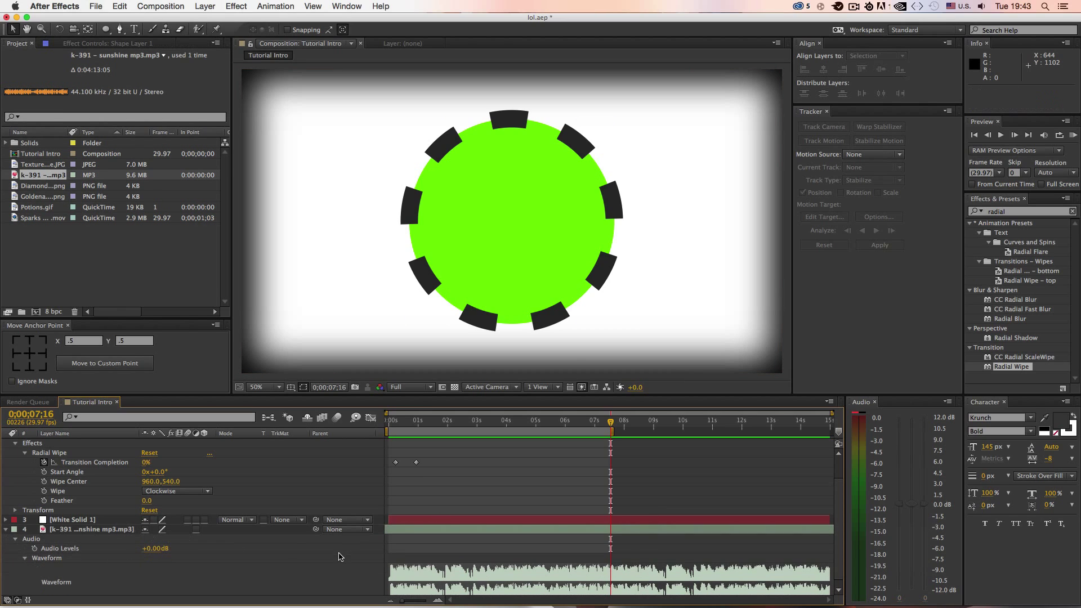
Split all four layers at 0;00;07;16 and delete the segments after the split.
{"action": "key", "text": "super+shift+d"}
{"action": "scroll", "coordinate": [536, 555], "scroll_direction": "down", "scroll_amount": 2}
{"action": "left_click", "coordinate": [649, 515]}
{"action": "left_click_drag", "start_coordinate": [609, 423], "coordinate": [608, 447]}
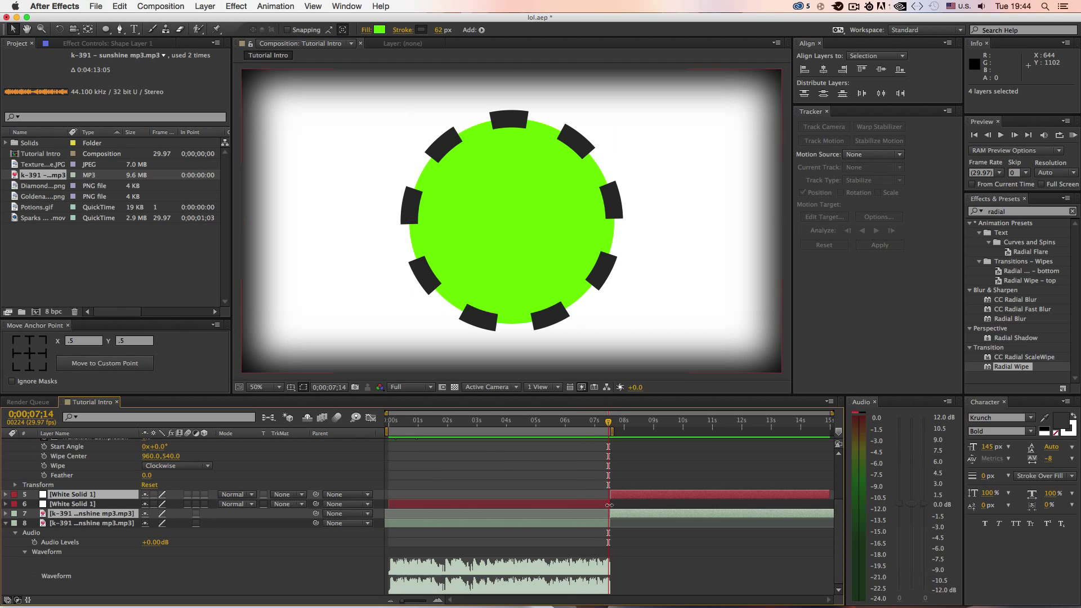
{"action": "key", "text": "Delete"}
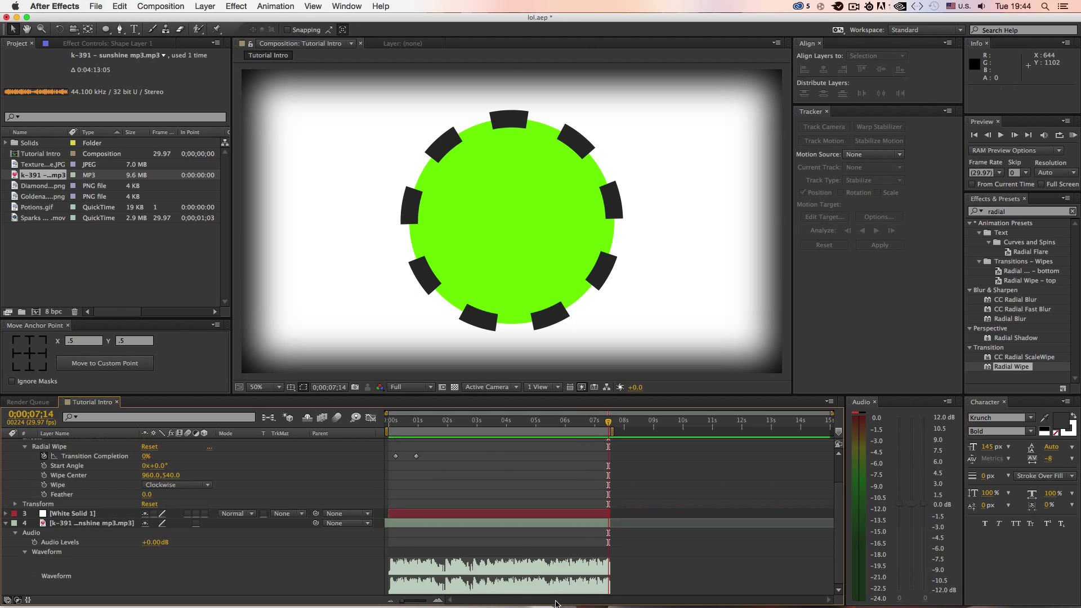
Set the work area to end at 0;00;03;01 and preview that opening range with the music.
{"action": "left_click_drag", "start_coordinate": [609, 423], "coordinate": [440, 423]}
{"action": "left_click_drag", "start_coordinate": [611, 431], "coordinate": [479, 445]}
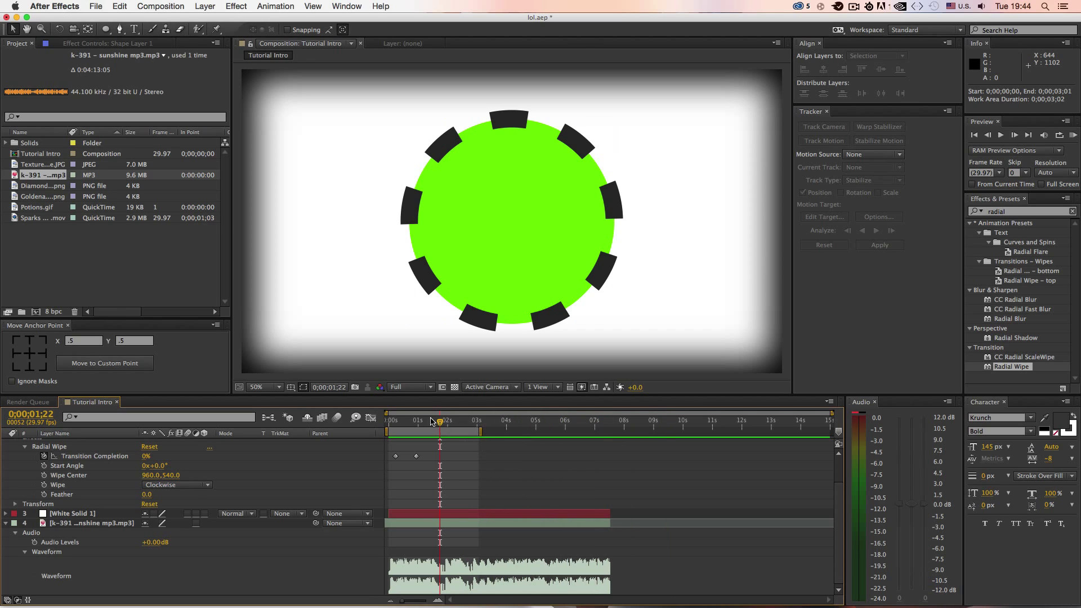
{"action": "key", "text": "KP_0"}
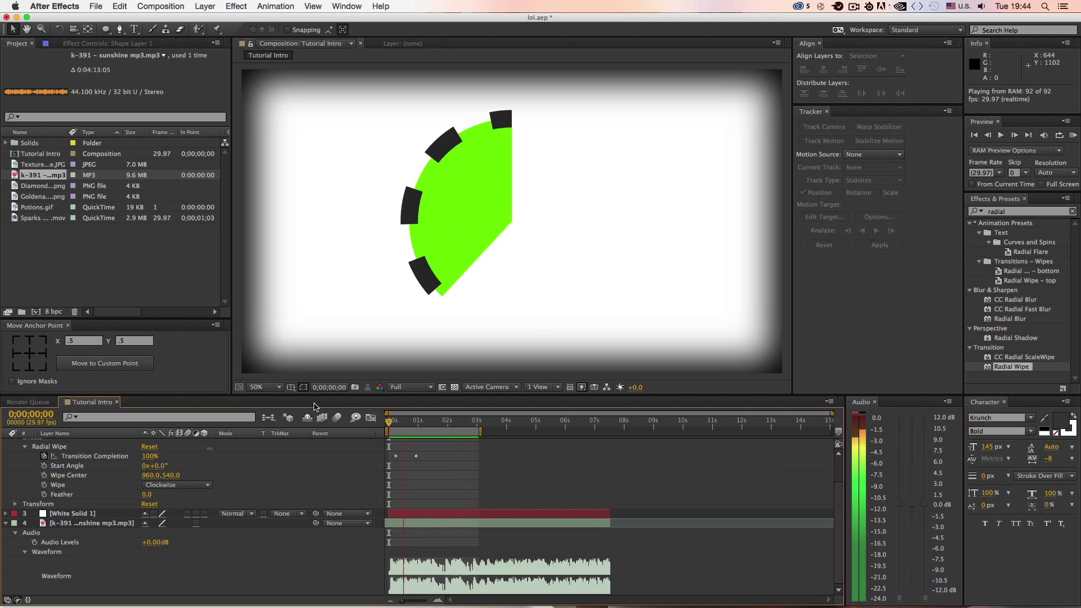
{"action": "key", "text": "space"}
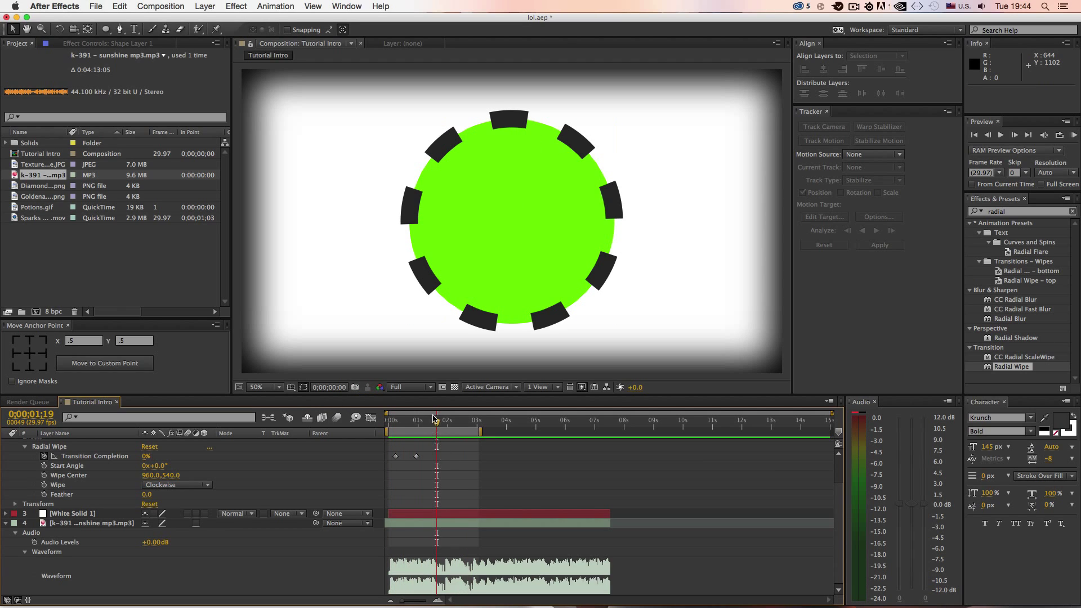
Reveal the Dashes settings of Shape Layer 1's Stroke 1 at 0;00;00;14 and set the dash Offset to 95.
{"action": "left_click_drag", "start_coordinate": [455, 423], "coordinate": [402, 433]}
{"action": "scroll", "coordinate": [44, 465], "scroll_direction": "up", "scroll_amount": 2}
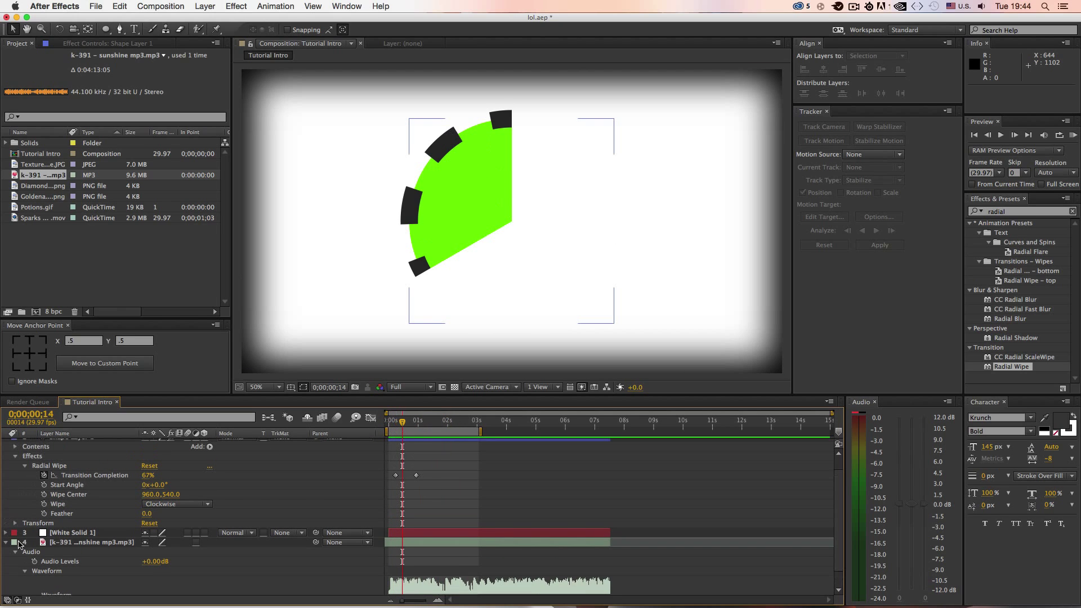
{"action": "scroll", "coordinate": [51, 495], "scroll_direction": "up", "scroll_amount": 1}
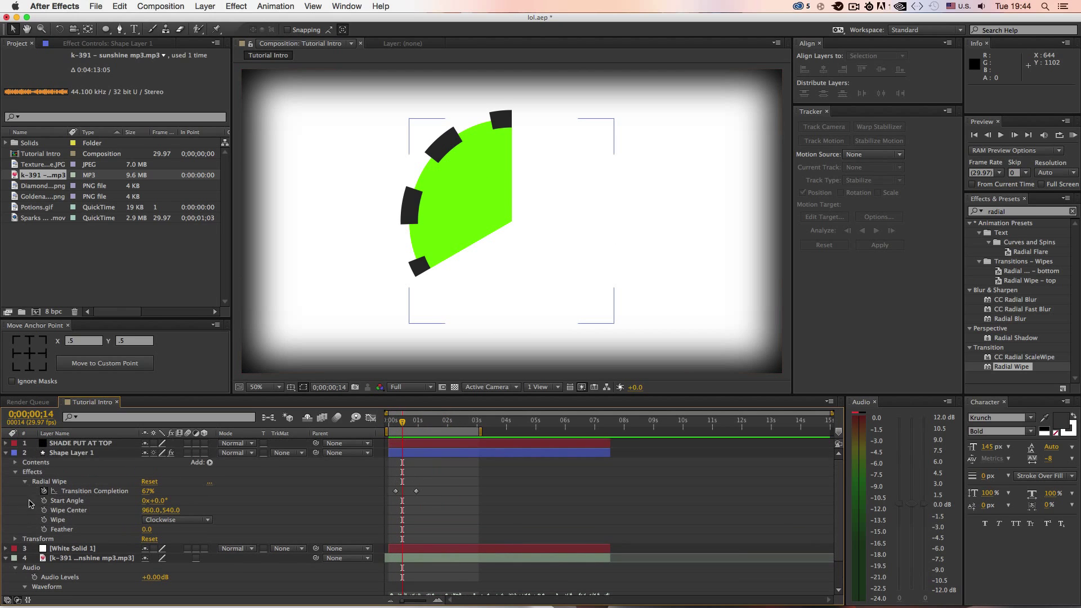
{"action": "left_click", "coordinate": [76, 492]}
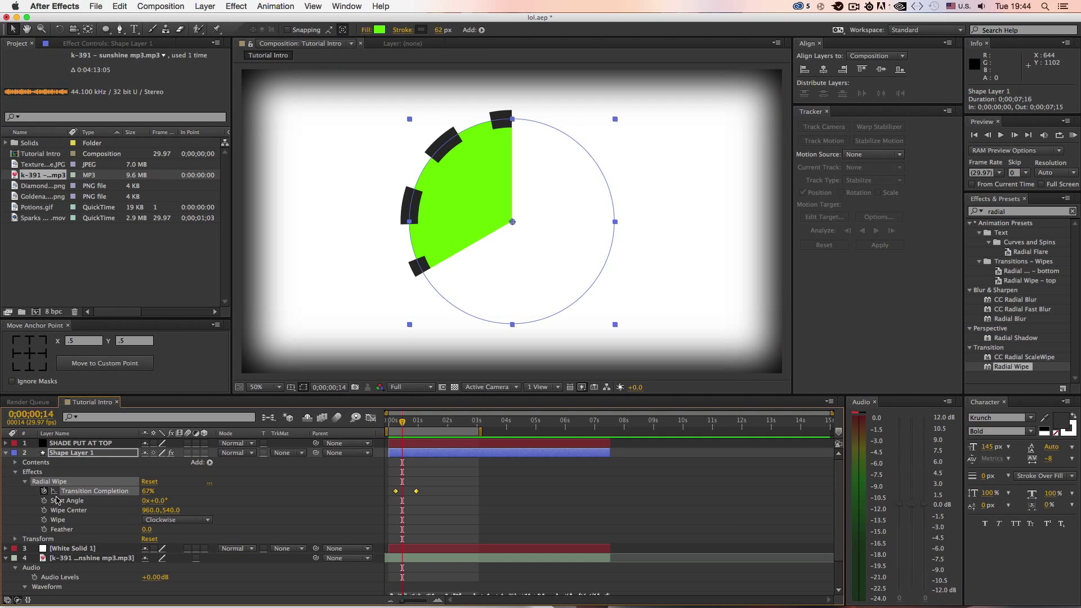
{"action": "left_click", "coordinate": [15, 462]}
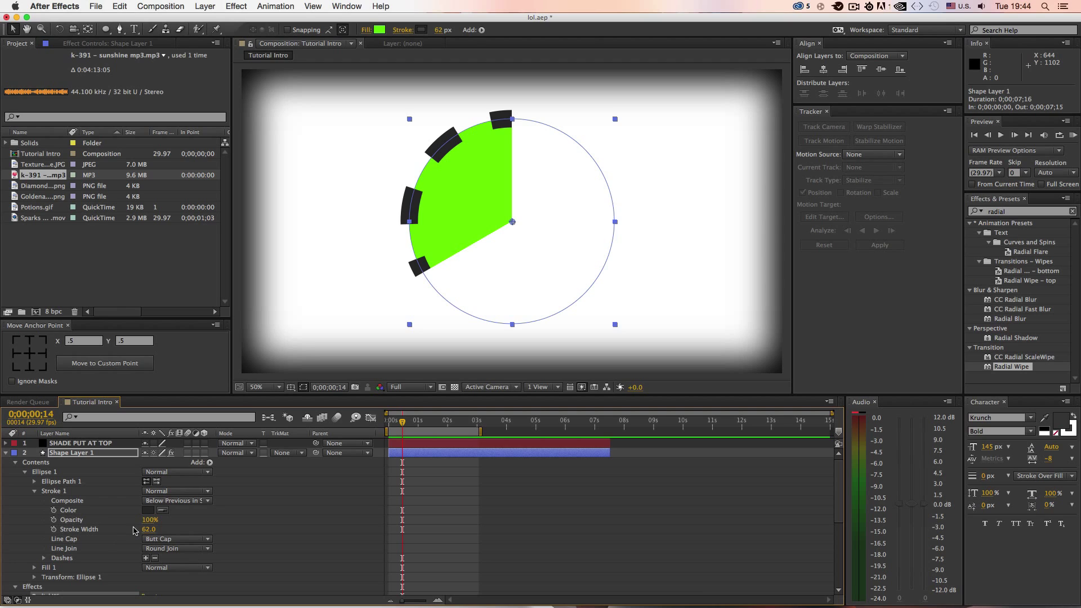
{"action": "left_click", "coordinate": [45, 558]}
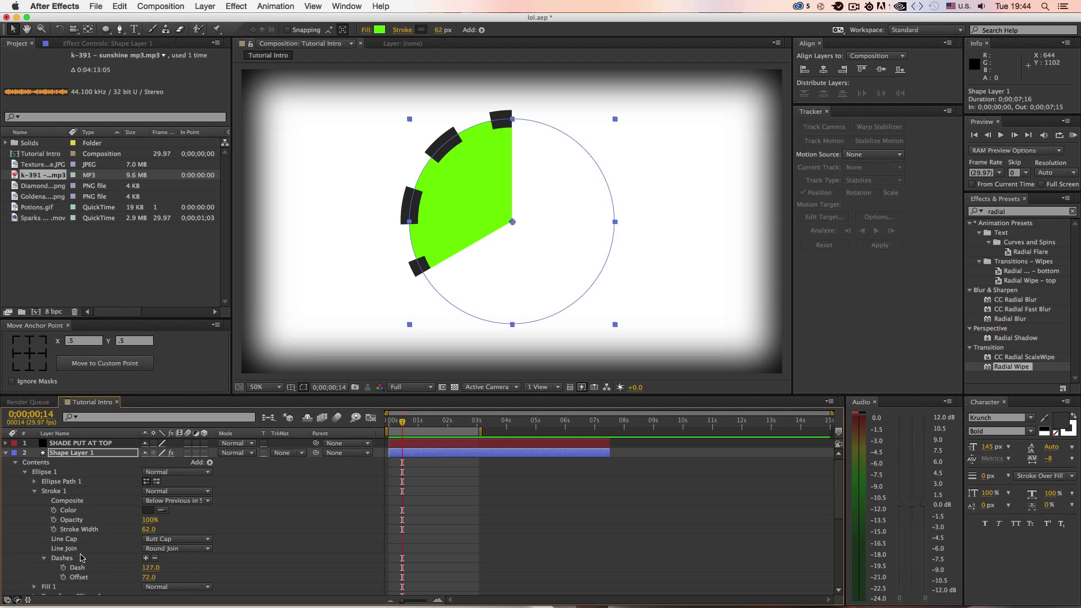
{"action": "scroll", "coordinate": [101, 560], "scroll_direction": "down", "scroll_amount": 1}
{"action": "mouse_move", "coordinate": [150, 558]}
{"action": "left_mouse_down"}
{"action": "mouse_move", "coordinate": [188, 556]}
{"action": "mouse_move", "coordinate": [135, 550]}
{"action": "mouse_move", "coordinate": [156, 551]}
{"action": "left_mouse_up"}
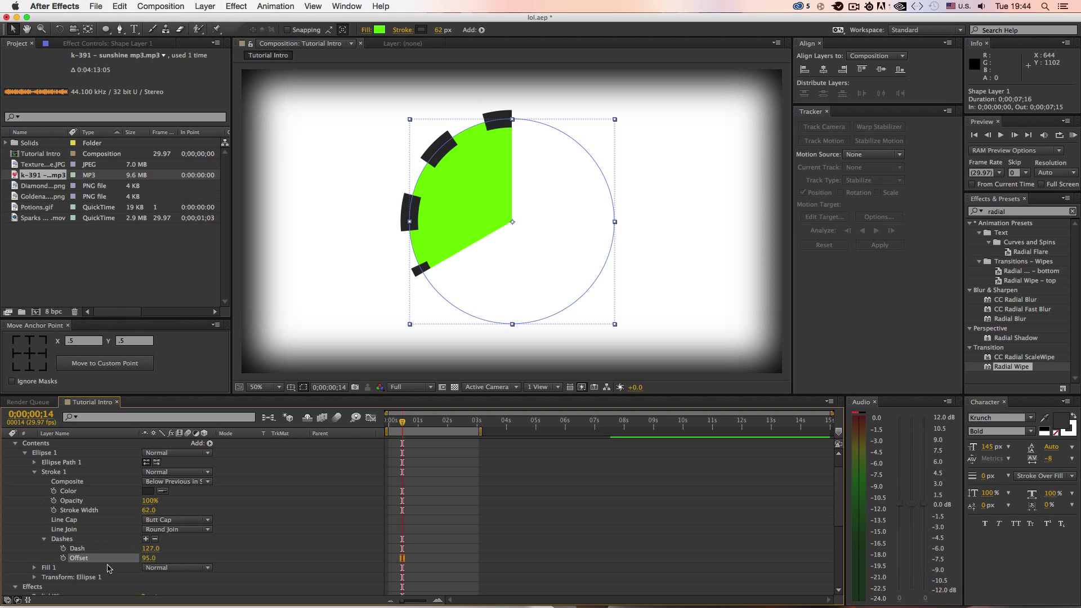
Add the expression time*50 to the stroke's dash Offset and preview the dash motion from 0;00;00;00.
{"action": "left_click", "coordinate": [64, 558], "text": "alt"}
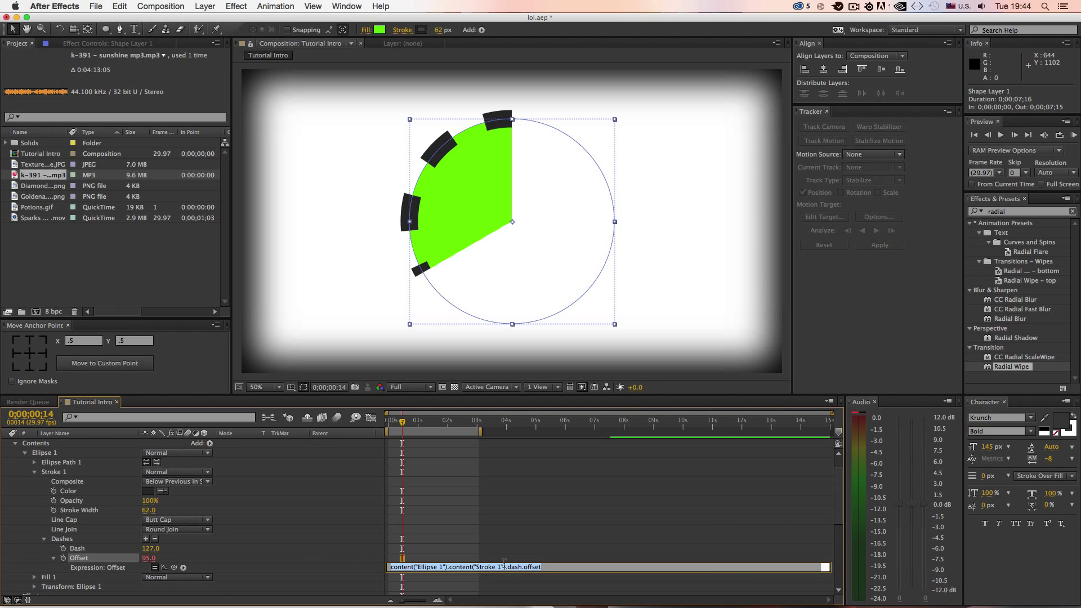
{"action": "type", "text": "time*50"}
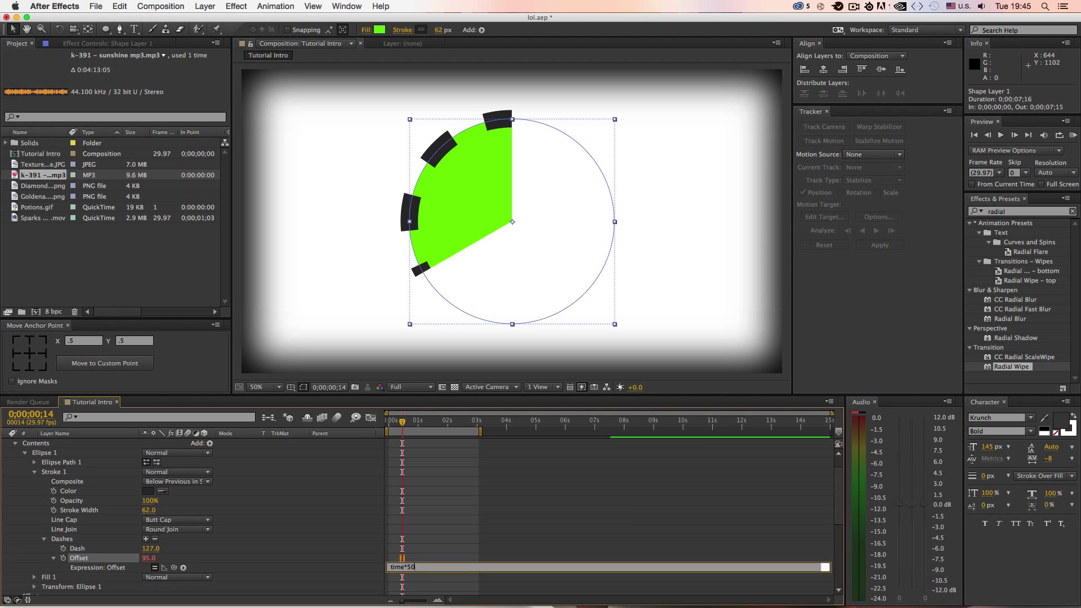
{"action": "key", "text": "KP_Enter"}
{"action": "left_click_drag", "start_coordinate": [402, 421], "coordinate": [387, 422]}
{"action": "key", "text": "space"}
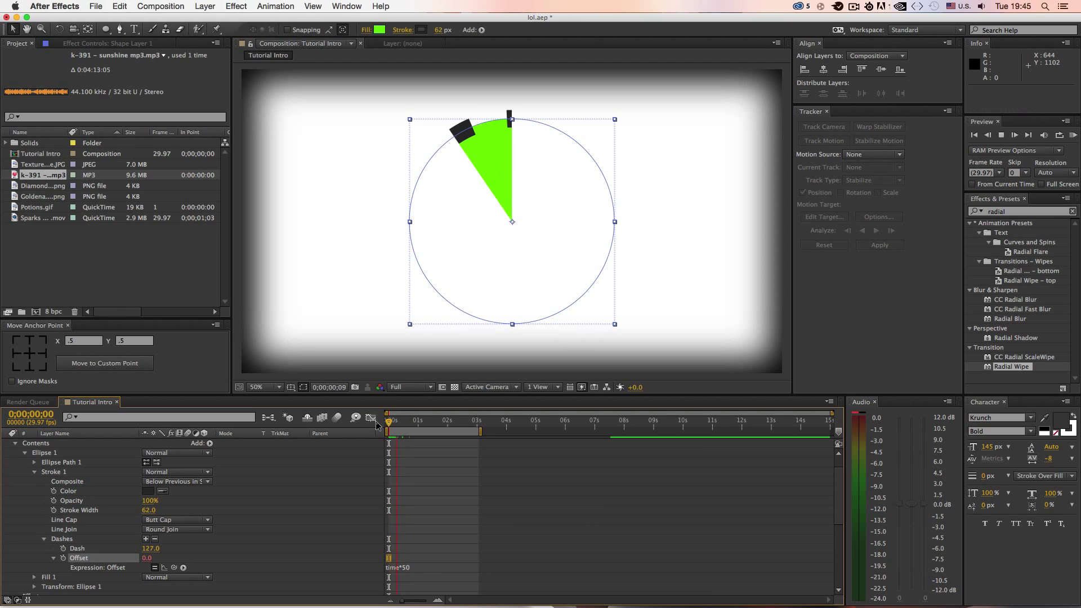
{"action": "key", "text": "space"}
Change the dash Offset expression to time*200 and preview the faster dash motion from the first frame.
{"action": "left_click", "coordinate": [405, 569]}
{"action": "double_click", "coordinate": [411, 567]}
{"action": "type", "text": "200"}
{"action": "key", "text": "KP_Enter"}
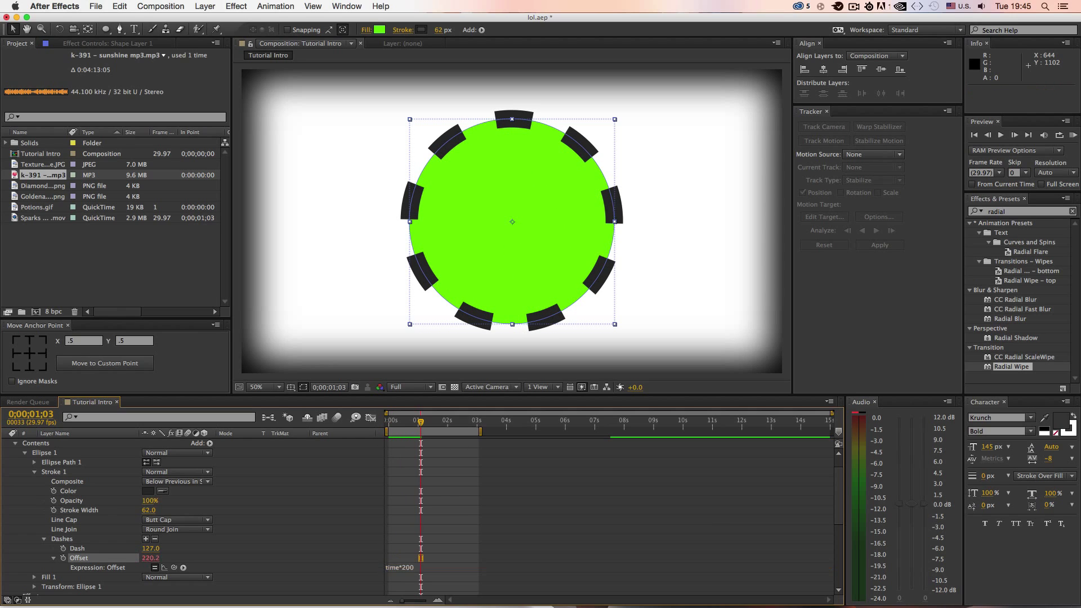
{"action": "key", "text": "Home"}
{"action": "key", "text": "space"}
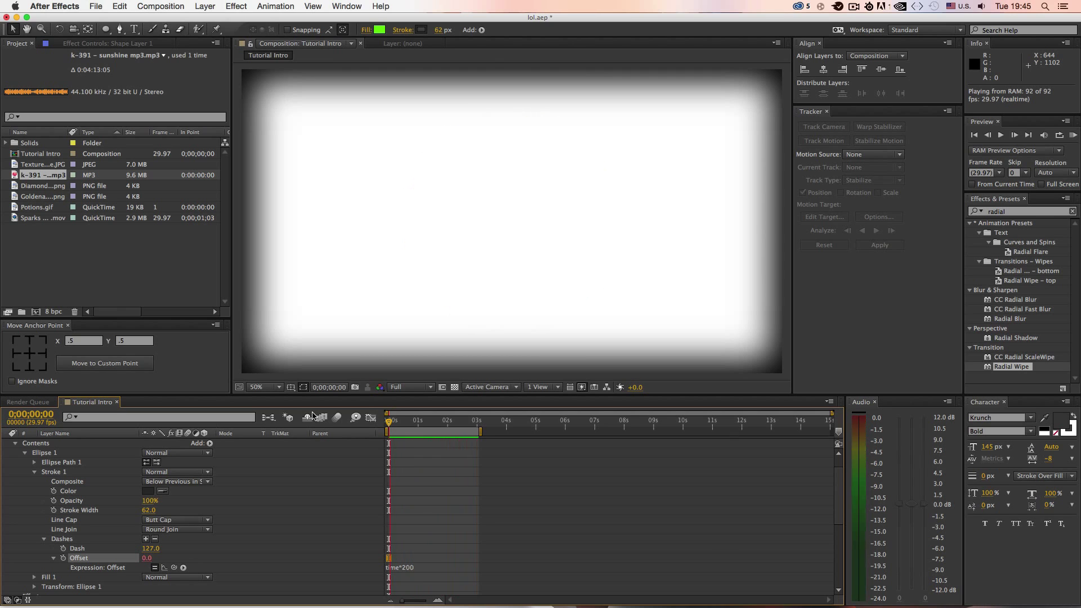
{"action": "key", "text": "space"}
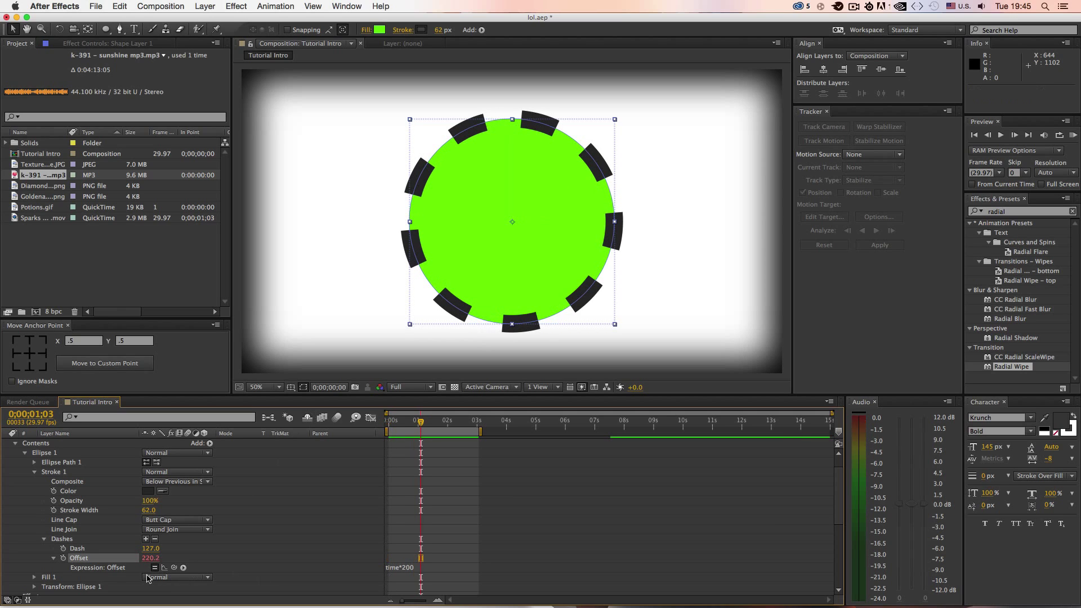
{"action": "left_click", "coordinate": [407, 567]}
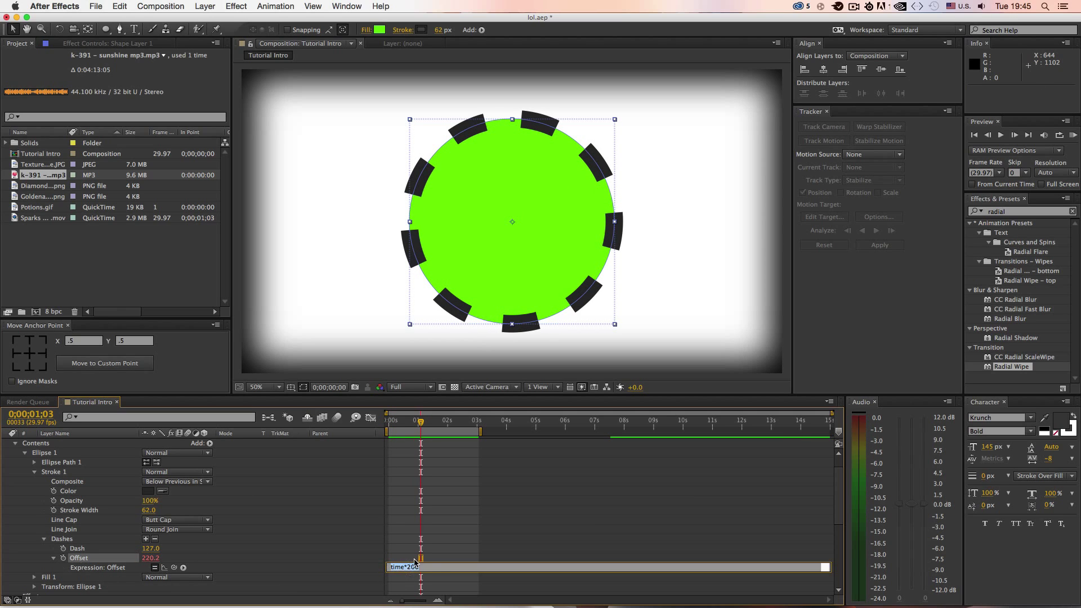
{"action": "left_click", "coordinate": [374, 545]}
{"action": "left_click", "coordinate": [406, 567]}
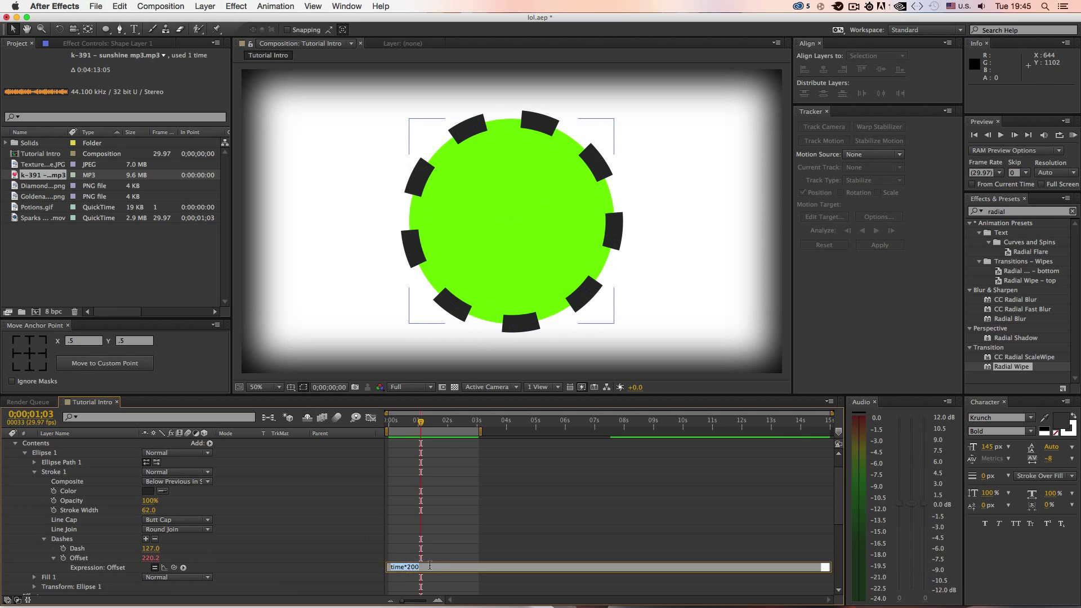
{"action": "left_click", "coordinate": [363, 545]}
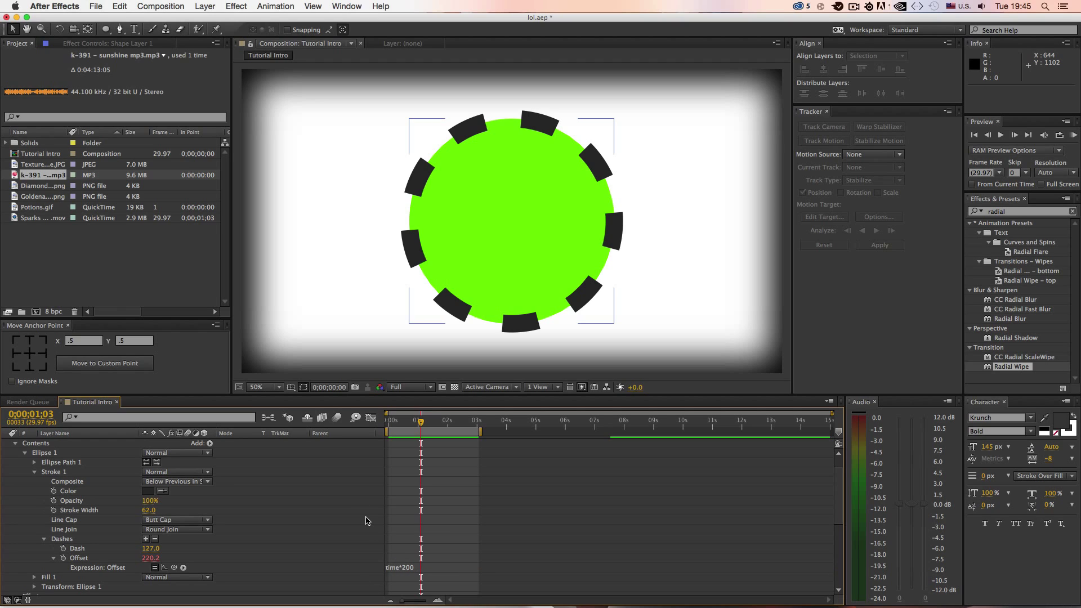
Collapse the dash Offset expression and play the rest of the circle animation, ending back at the first frame.
{"action": "left_click", "coordinate": [54, 558]}
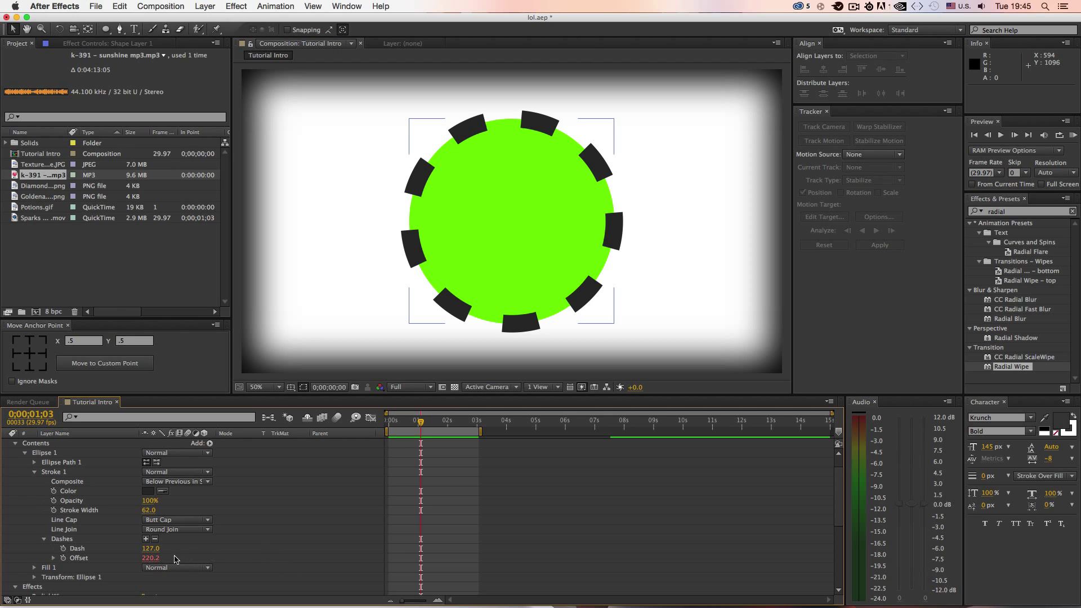
{"action": "key", "text": "space"}
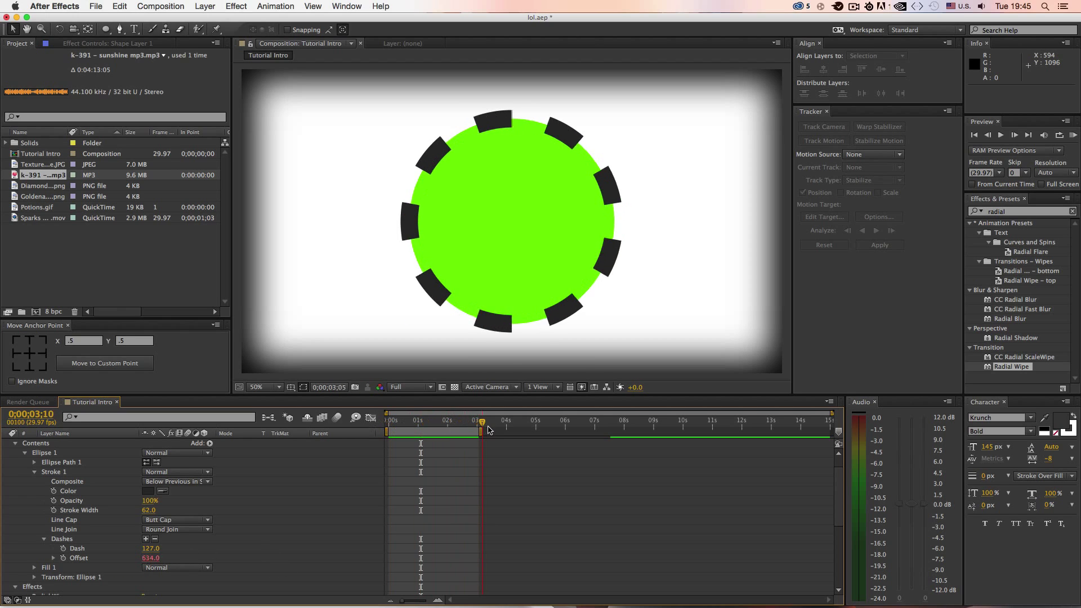
{"action": "key", "text": "Home"}
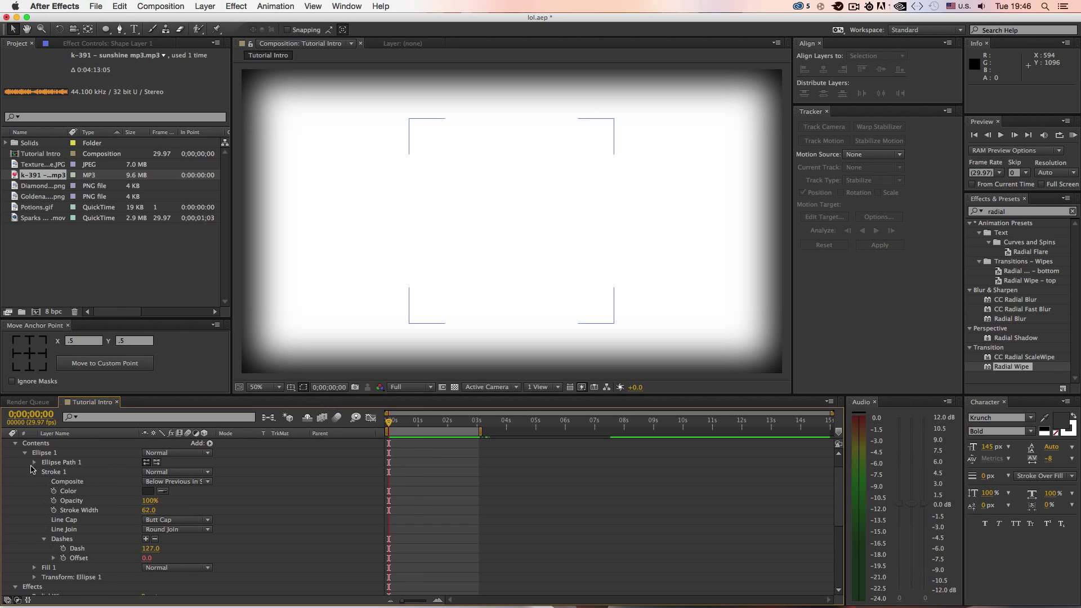
Preview the green circle's radial wipe animation and collapse Shape Layer 1's properties.
{"action": "scroll", "coordinate": [30, 469], "scroll_direction": "up", "scroll_amount": 1}
{"action": "left_click", "coordinate": [15, 463]}
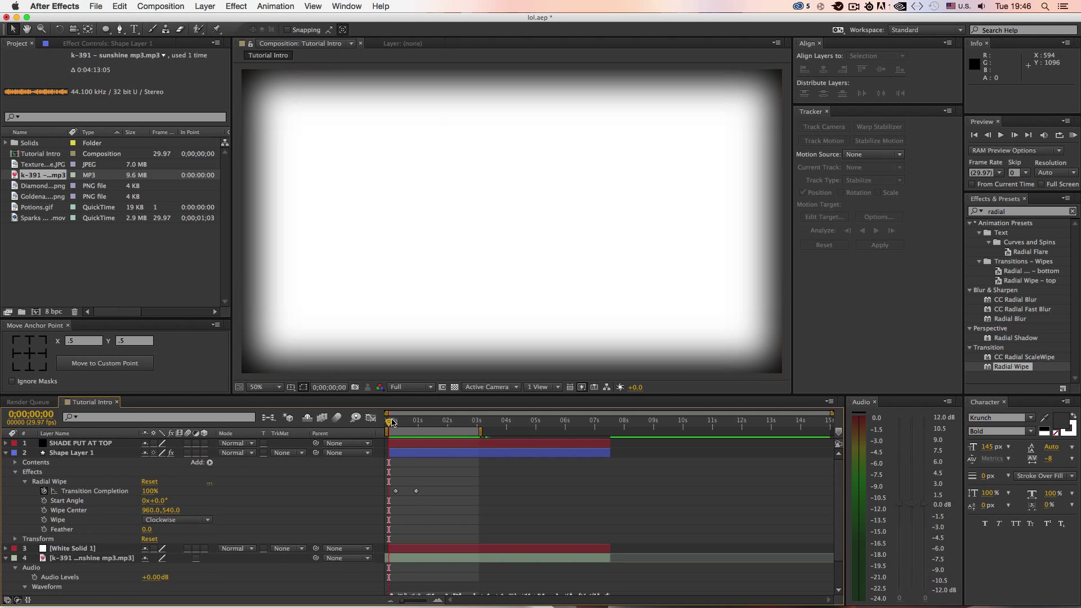
{"action": "key", "text": "KP_0"}
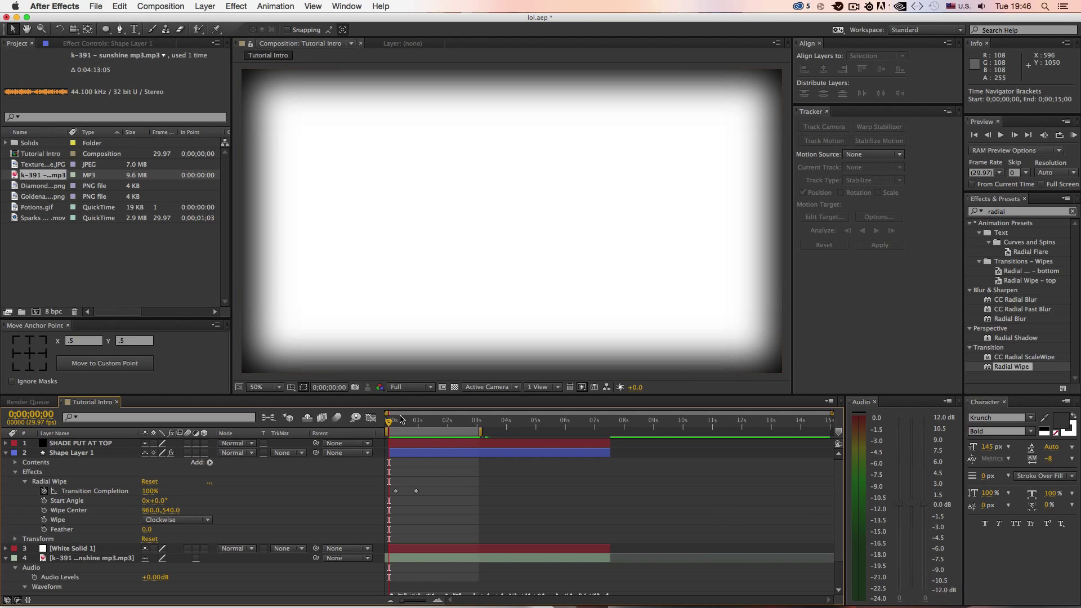
{"action": "key", "text": "space"}
{"action": "left_click", "coordinate": [9, 454]}
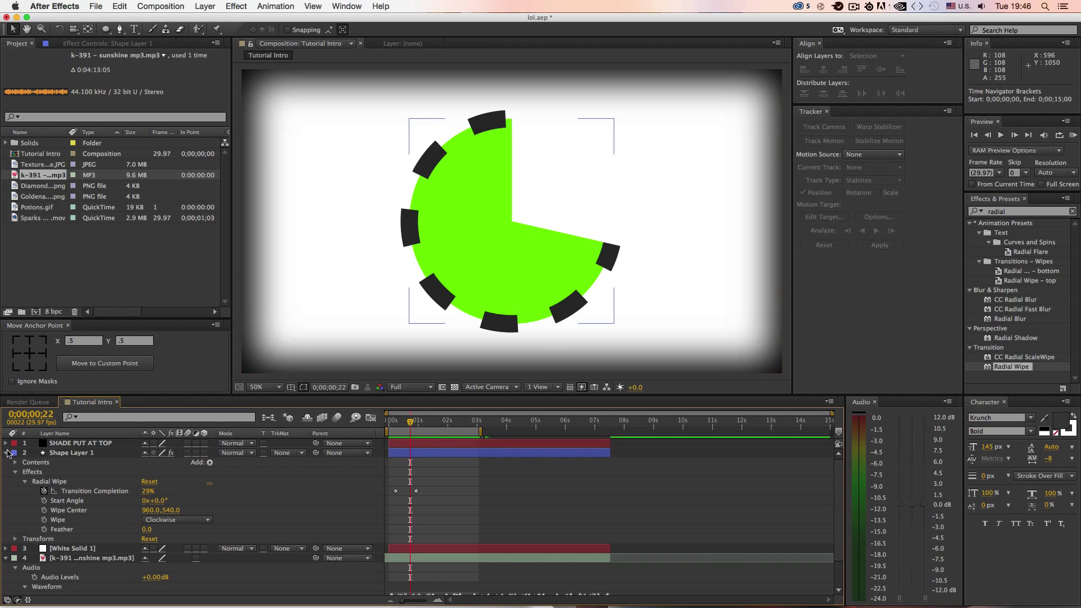
{"action": "left_click", "coordinate": [8, 453]}
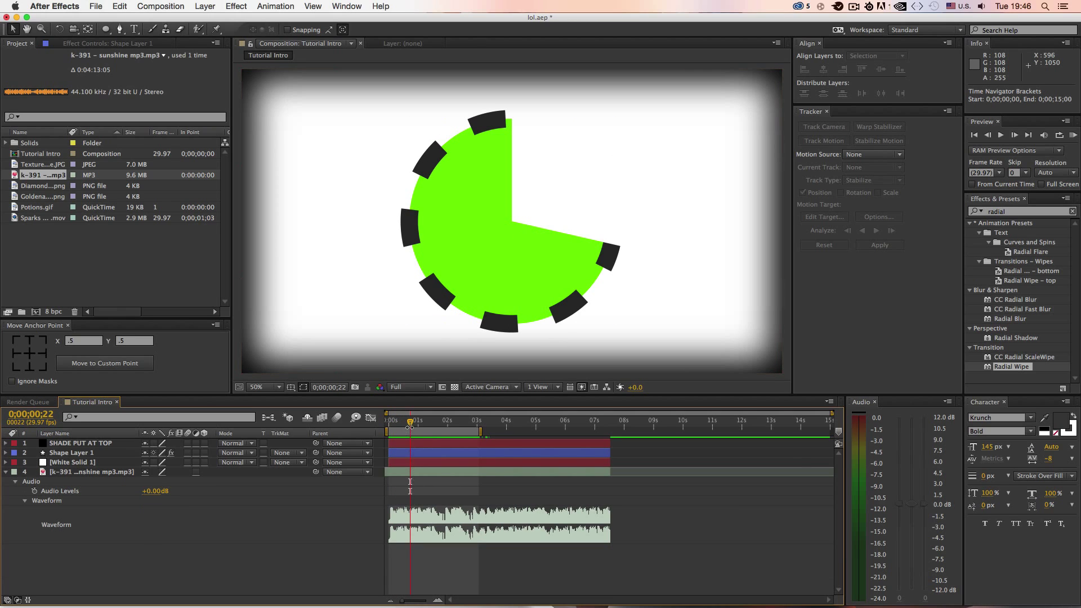
Add a second Radial Wipe effect to Shape Layer 1 below the existing one, at time 0;00;00;22.
{"action": "mouse_move", "coordinate": [413, 423]}
{"action": "left_mouse_down"}
{"action": "mouse_move", "coordinate": [425, 423]}
{"action": "mouse_move", "coordinate": [368, 423]}
{"action": "mouse_move", "coordinate": [420, 432]}
{"action": "mouse_move", "coordinate": [387, 428]}
{"action": "mouse_move", "coordinate": [411, 429]}
{"action": "left_mouse_up"}
{"action": "left_click", "coordinate": [130, 43]}
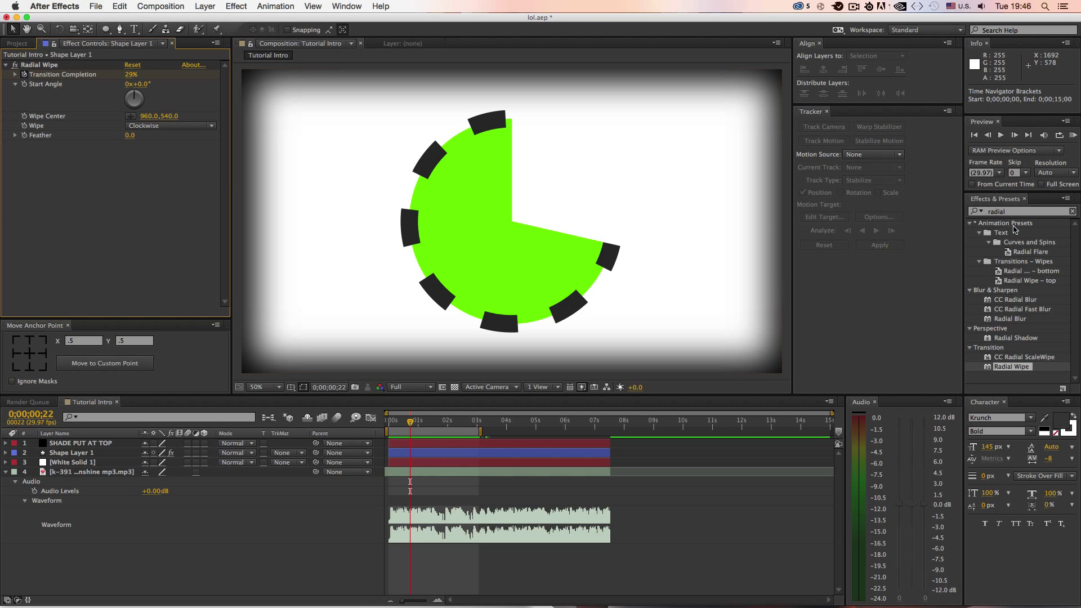
{"action": "left_click_drag", "start_coordinate": [1023, 367], "coordinate": [265, 163]}
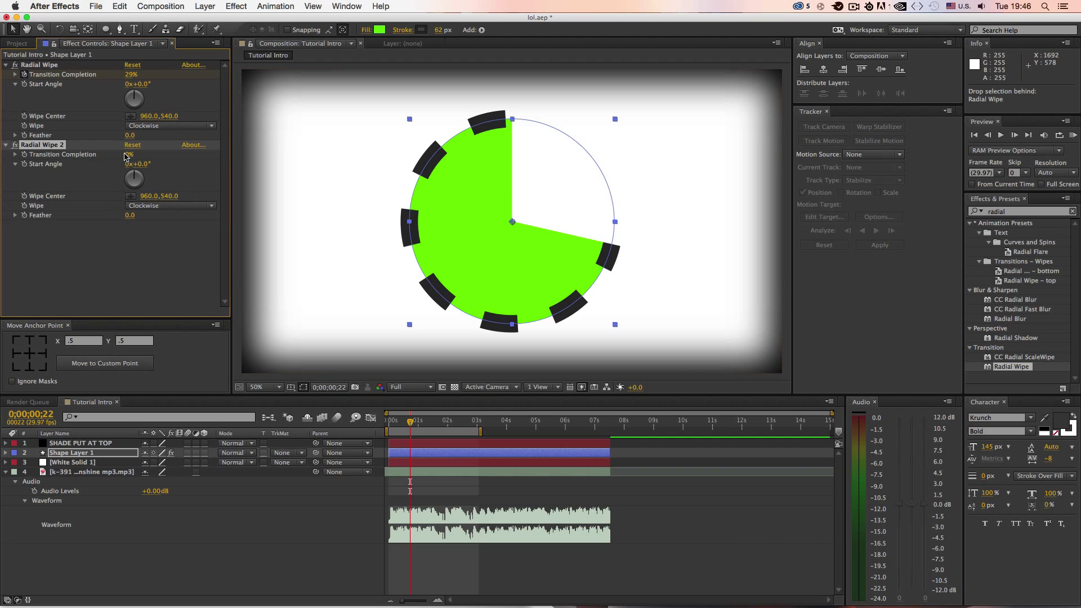
Try a start angle of -121° and a counterclockwise wipe on the second Radial Wipe.
{"action": "left_click", "coordinate": [155, 206]}
{"action": "left_click", "coordinate": [162, 208]}
{"action": "left_click_drag", "start_coordinate": [140, 179], "coordinate": [125, 155]}
{"action": "left_click", "coordinate": [161, 206]}
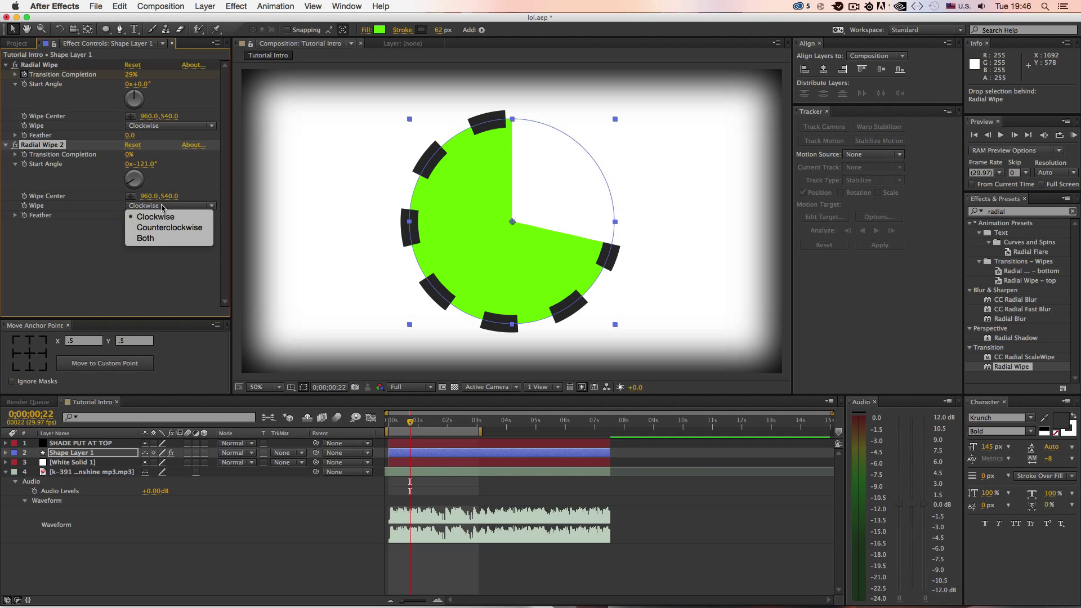
{"action": "left_click", "coordinate": [177, 229]}
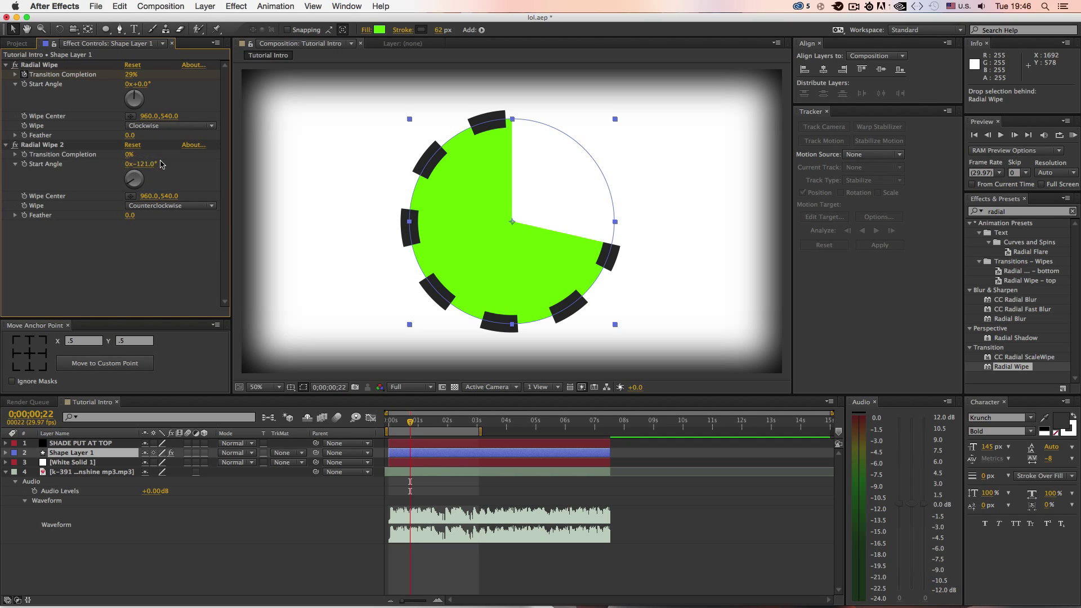
{"action": "mouse_move", "coordinate": [129, 155]}
{"action": "left_mouse_down"}
{"action": "mouse_move", "coordinate": [140, 155]}
{"action": "mouse_move", "coordinate": [119, 149]}
{"action": "left_mouse_up"}
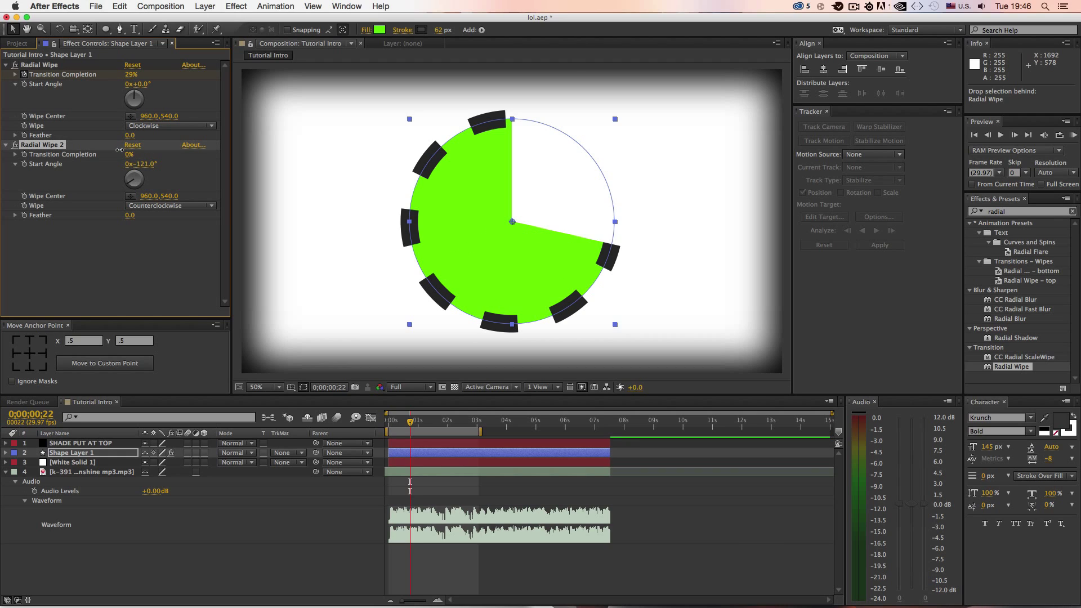
Return the second Radial Wipe to a clockwise wipe with a start angle of 0°.
{"action": "left_click", "coordinate": [159, 206]}
{"action": "left_click", "coordinate": [166, 216]}
{"action": "left_click_drag", "start_coordinate": [137, 175], "coordinate": [135, 164]}
{"action": "left_click", "coordinate": [137, 164]}
{"action": "type", "text": "0"}
{"action": "key", "text": "Return"}
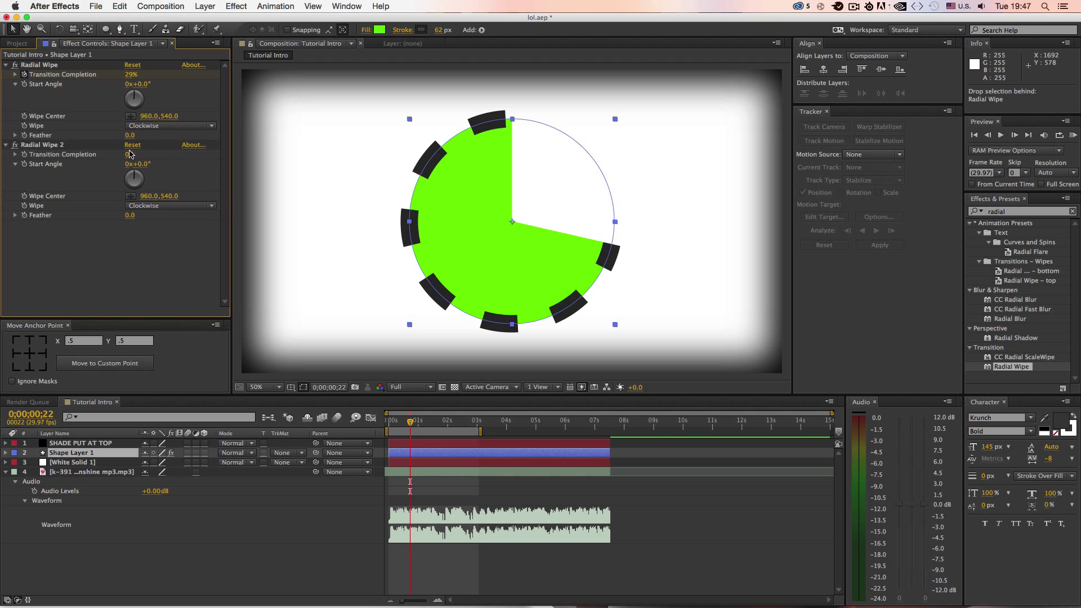
Try the second Radial Wipe at 25% transition completion, undo it, and test a small start angle change.
{"action": "mouse_move", "coordinate": [131, 154]}
{"action": "left_mouse_down"}
{"action": "mouse_move", "coordinate": [155, 154]}
{"action": "mouse_move", "coordinate": [134, 148]}
{"action": "left_mouse_up"}
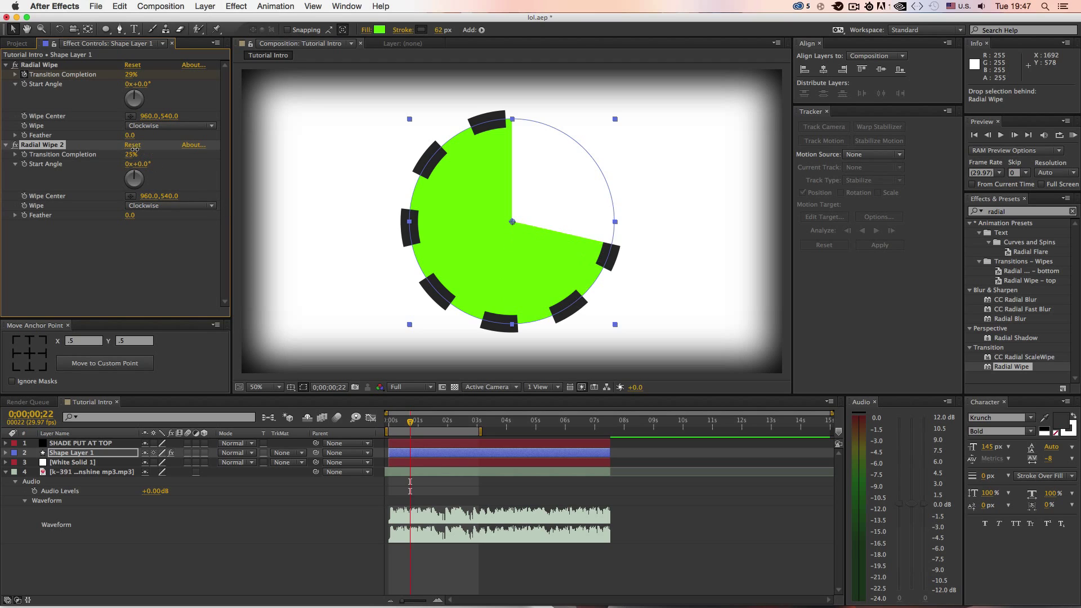
{"action": "key", "text": "super+z"}
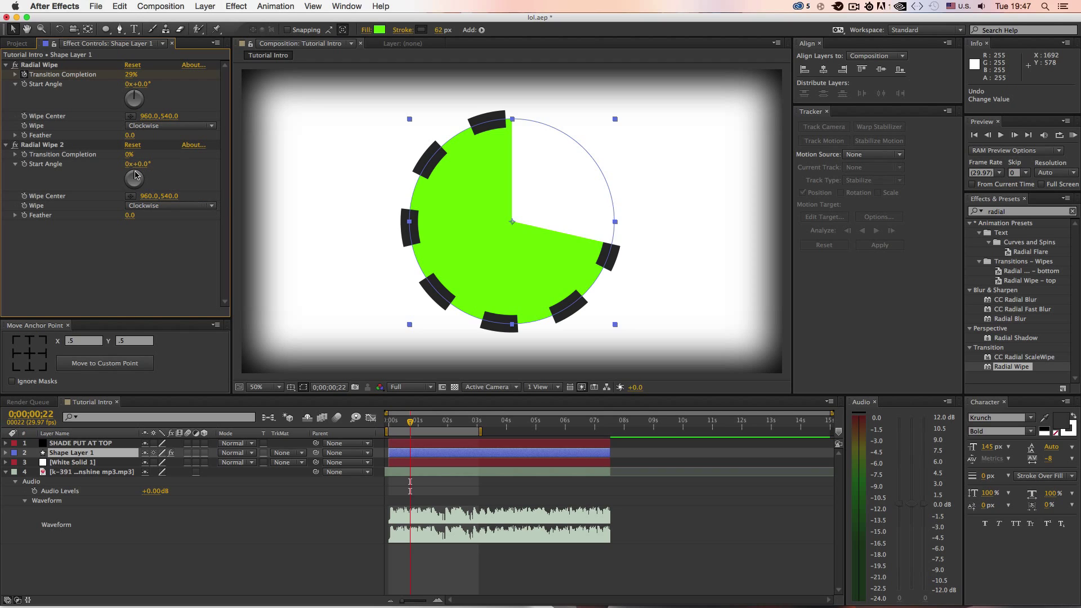
{"action": "left_click_drag", "start_coordinate": [135, 176], "coordinate": [133, 177]}
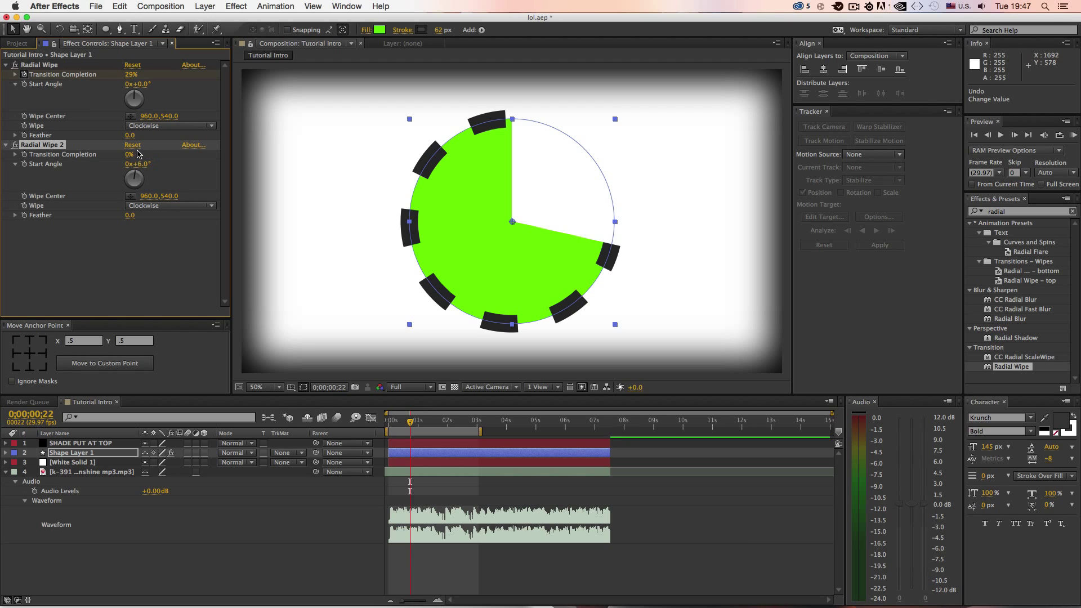
{"action": "left_click_drag", "start_coordinate": [134, 149], "coordinate": [152, 169]}
Set the second Radial Wipe to Counterclockwise and keyframe its Transition Completion at 0% at the current time.
{"action": "left_click", "coordinate": [188, 205]}
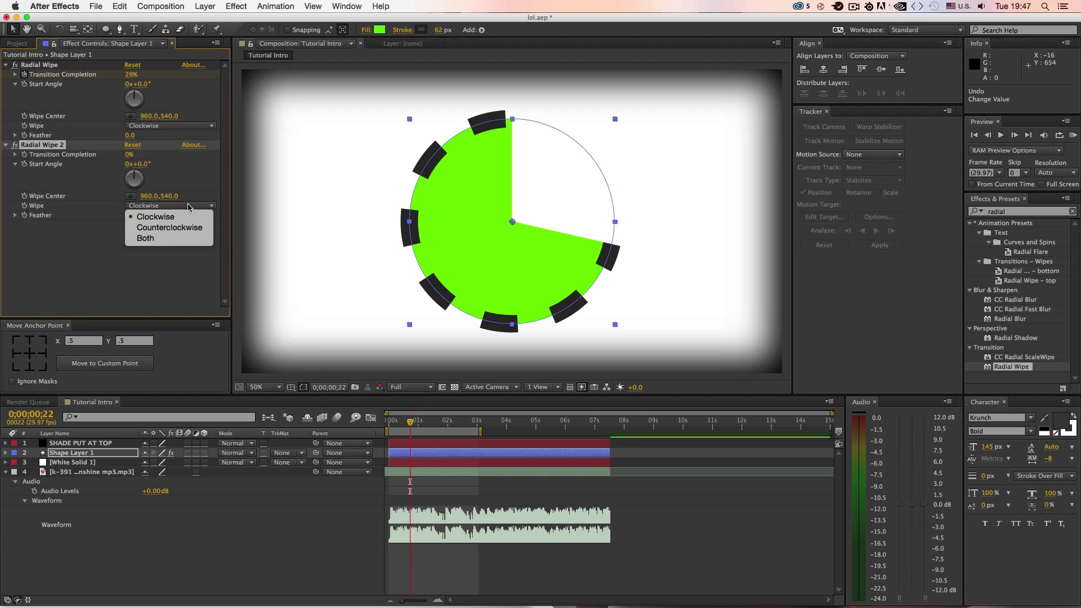
{"action": "left_click", "coordinate": [163, 227]}
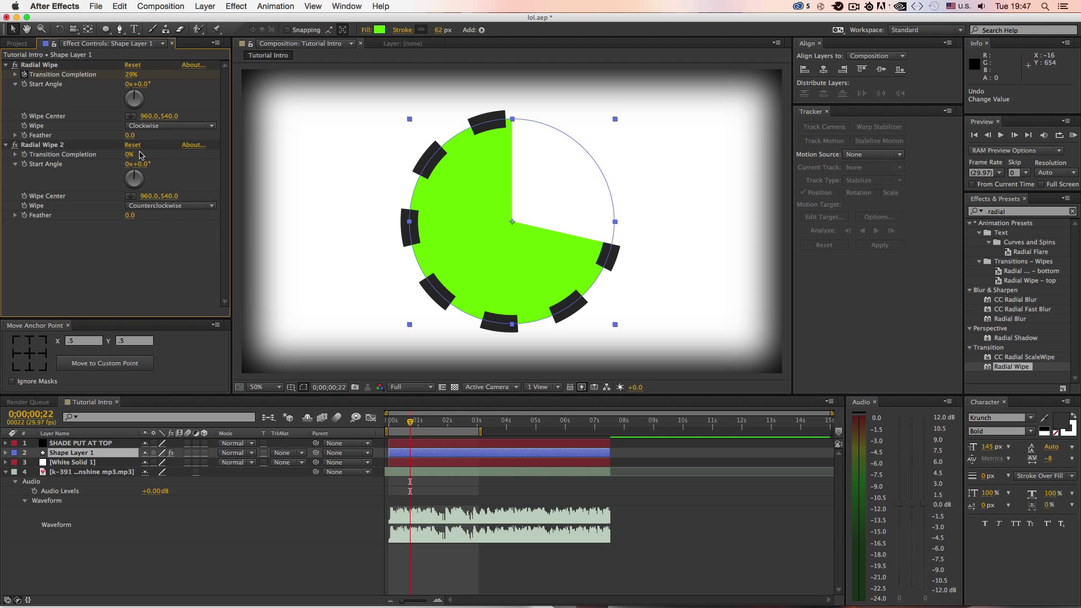
{"action": "left_click_drag", "start_coordinate": [130, 155], "coordinate": [150, 155]}
{"action": "left_click_drag", "start_coordinate": [145, 155], "coordinate": [112, 149]}
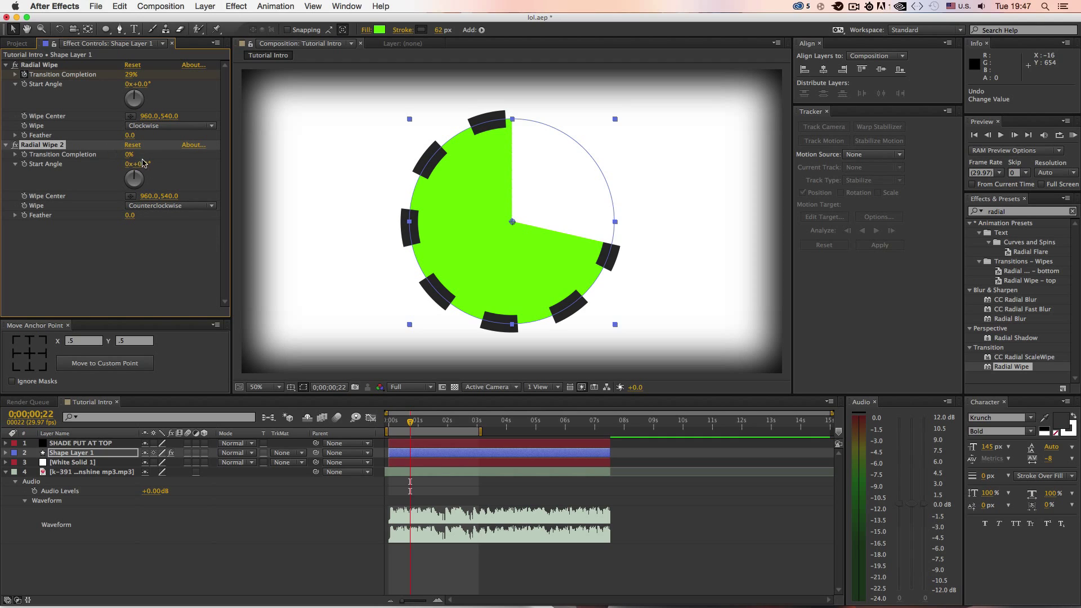
{"action": "left_click_drag", "start_coordinate": [129, 159], "coordinate": [92, 136]}
Return to the start of the composition and preview the shape's wipe animation with audio.
{"action": "left_click_drag", "start_coordinate": [410, 422], "coordinate": [371, 421]}
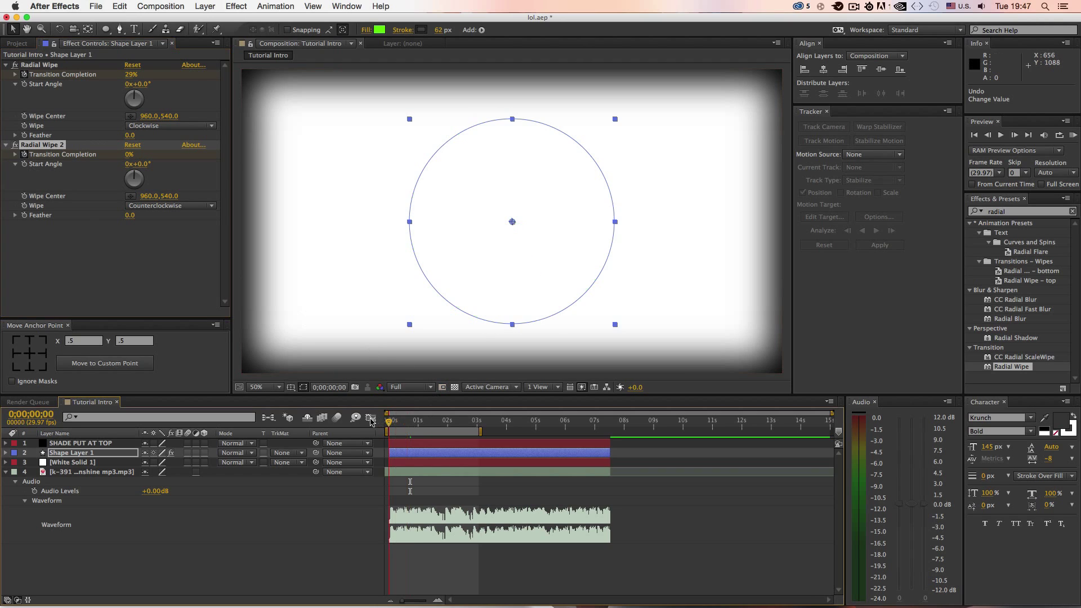
{"action": "key", "text": "KP_0"}
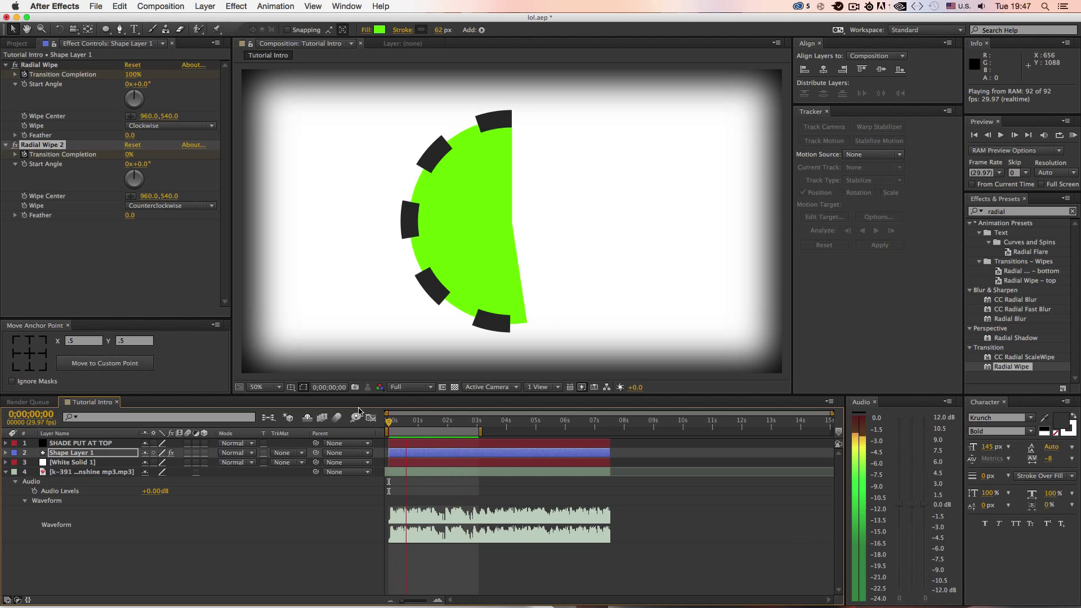
{"action": "key", "text": "space"}
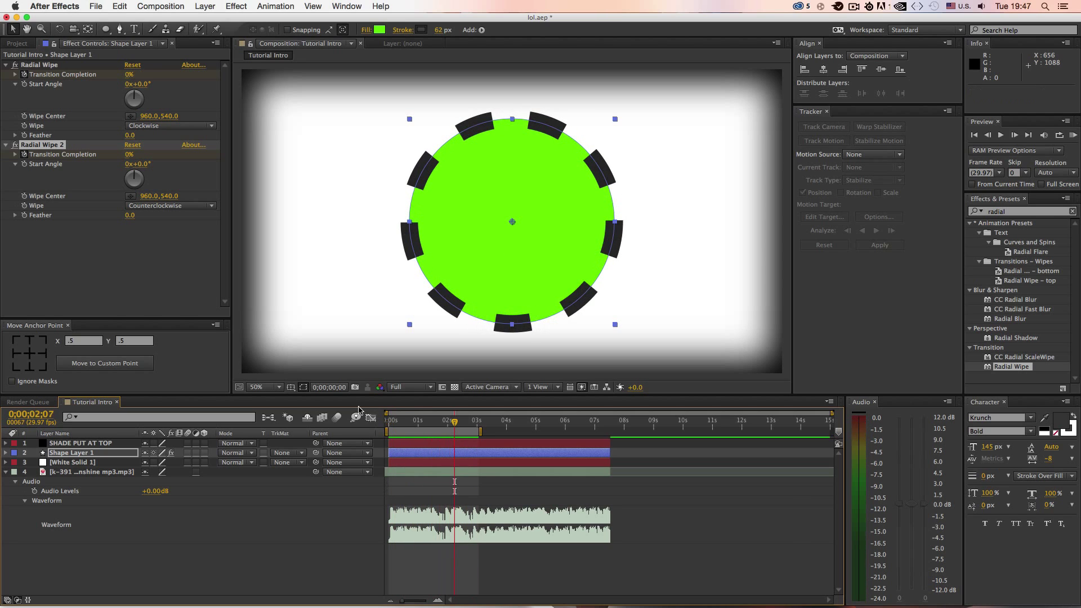
Reveal Radial Wipe 2's properties on Shape Layer 1 and move its Transition Completion keyframe to 0;00;00;20.
{"action": "left_click_drag", "start_coordinate": [386, 423], "coordinate": [409, 430]}
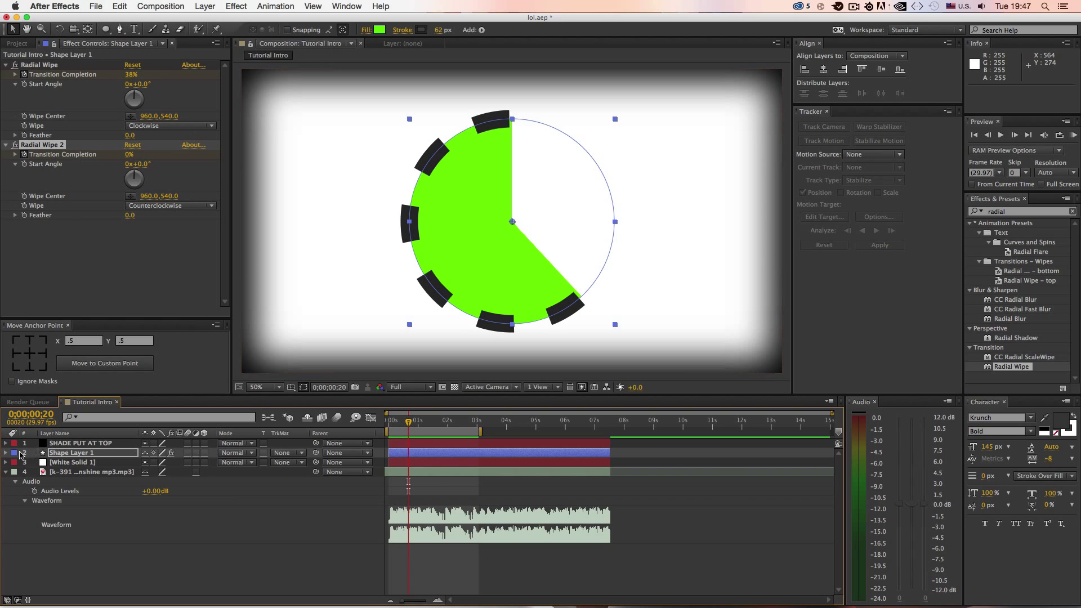
{"action": "left_click", "coordinate": [7, 454]}
{"action": "left_click", "coordinate": [7, 453]}
{"action": "left_click", "coordinate": [7, 454]}
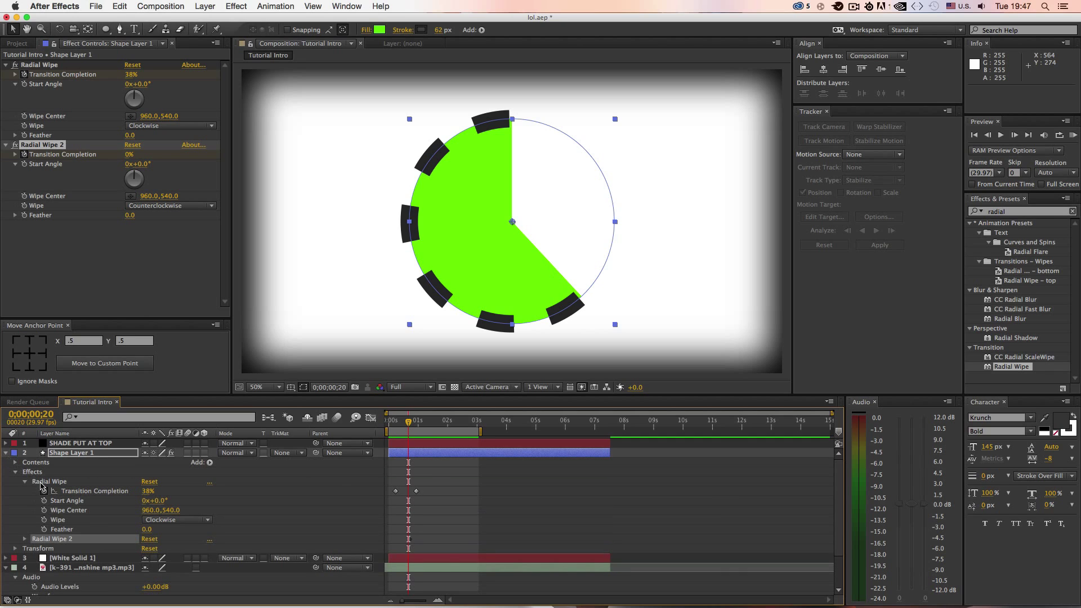
{"action": "left_click", "coordinate": [17, 473]}
{"action": "left_click", "coordinate": [17, 473]}
{"action": "left_click", "coordinate": [25, 482]}
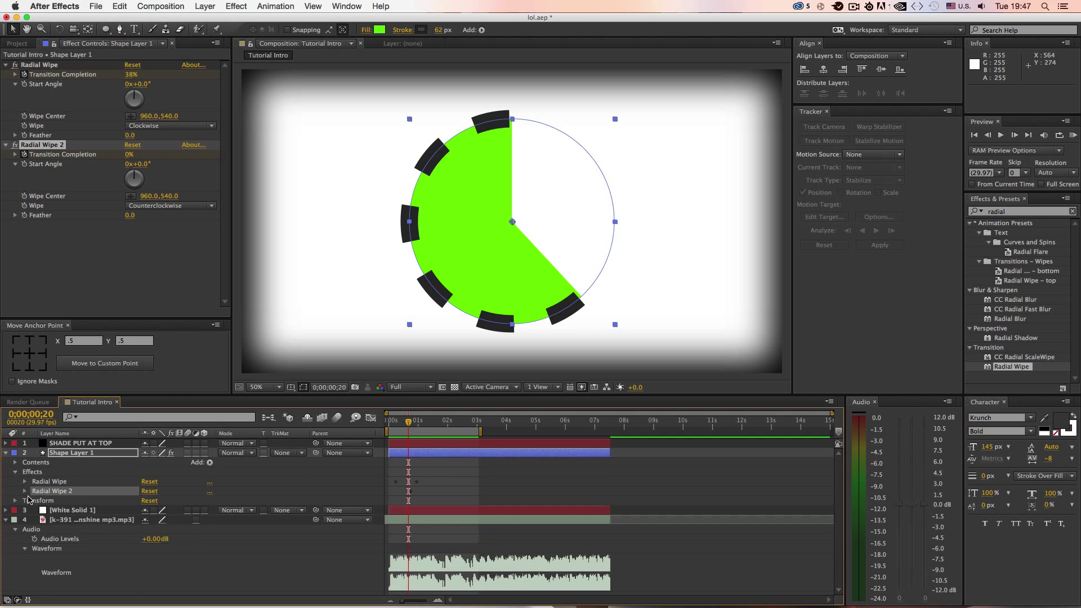
{"action": "left_click", "coordinate": [26, 492]}
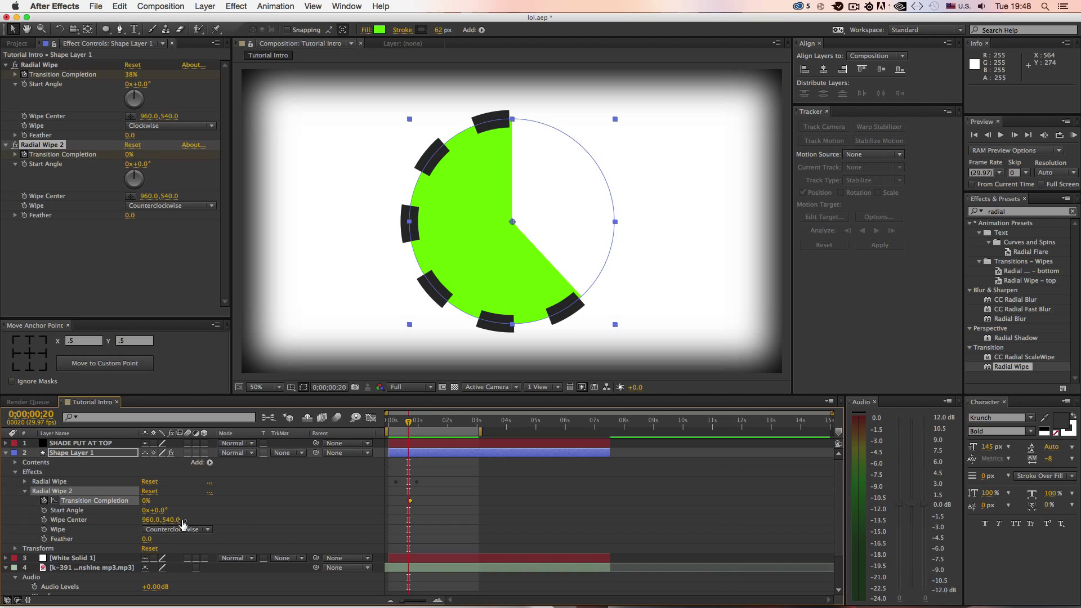
{"action": "left_click", "coordinate": [409, 501]}
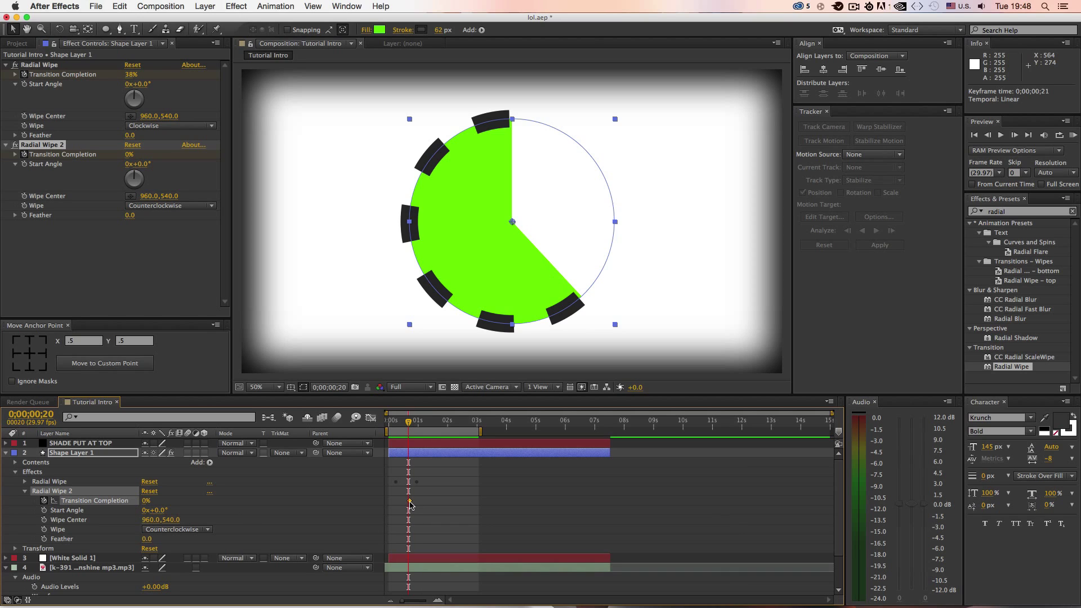
Keyframe Radial Wipe 2's Transition Completion at 100% at 0;00;01;04.
{"action": "left_click", "coordinate": [419, 422]}
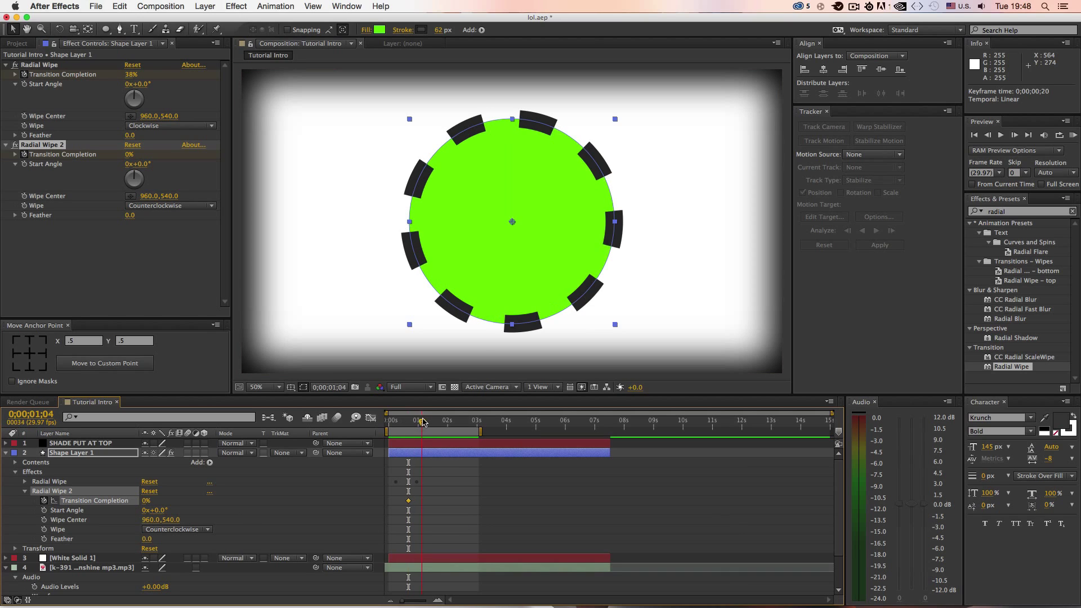
{"action": "key", "text": "Page_Up"}
{"action": "key", "text": "Page_Up"}
{"action": "key", "text": "Page_Up"}
{"action": "key", "text": "Page_Up"}
{"action": "key", "text": "Page_Up"}
{"action": "key", "text": "Page_Up"}
{"action": "key", "text": "Page_Up"}
{"action": "key", "text": "Page_Up"}
{"action": "key", "text": "Page_Up"}
{"action": "scroll", "coordinate": [421, 457], "scroll_direction": "down", "scroll_amount": 2}
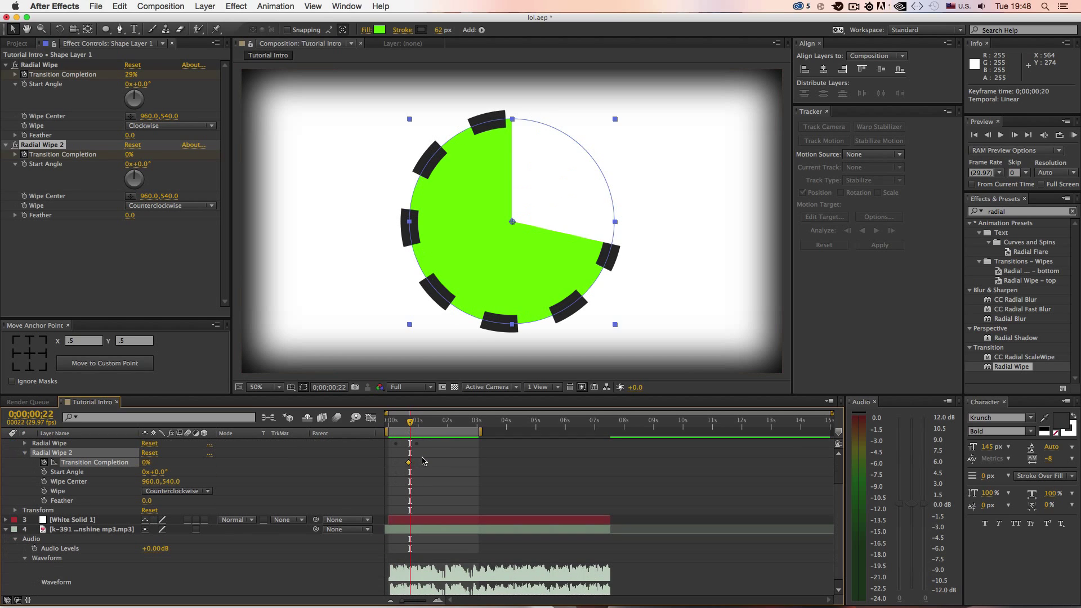
{"action": "left_click", "coordinate": [421, 423]}
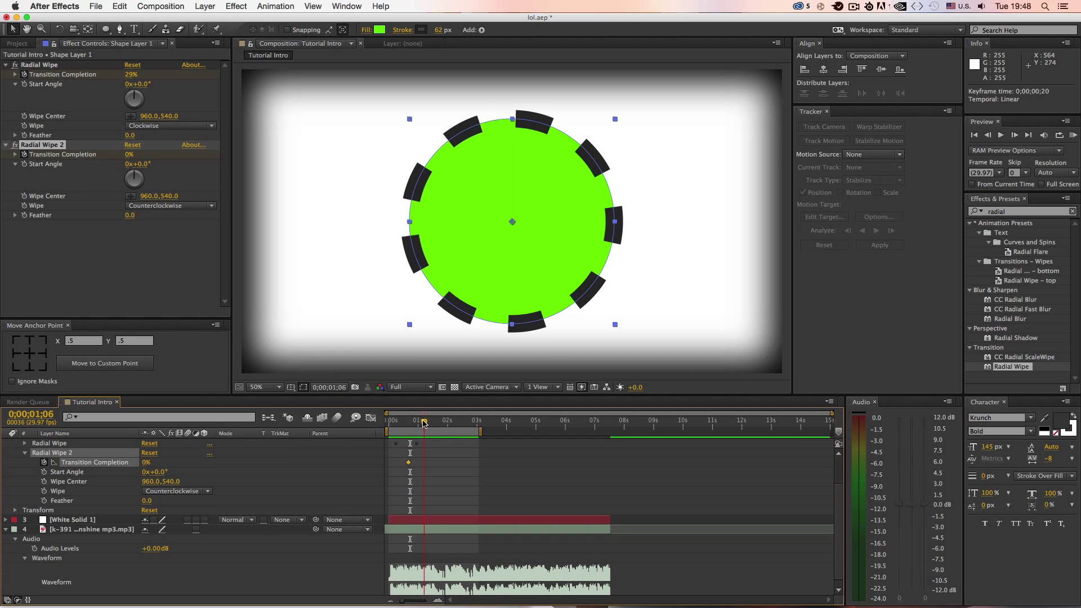
{"action": "scroll", "coordinate": [432, 499], "scroll_direction": "up", "scroll_amount": 2}
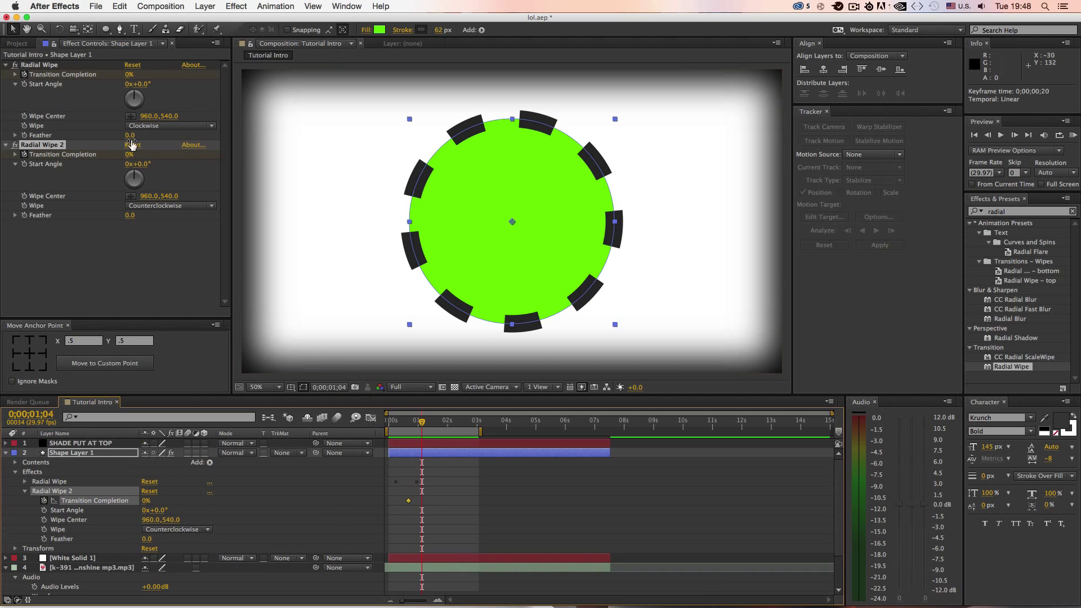
{"action": "left_click_drag", "start_coordinate": [128, 161], "coordinate": [221, 174]}
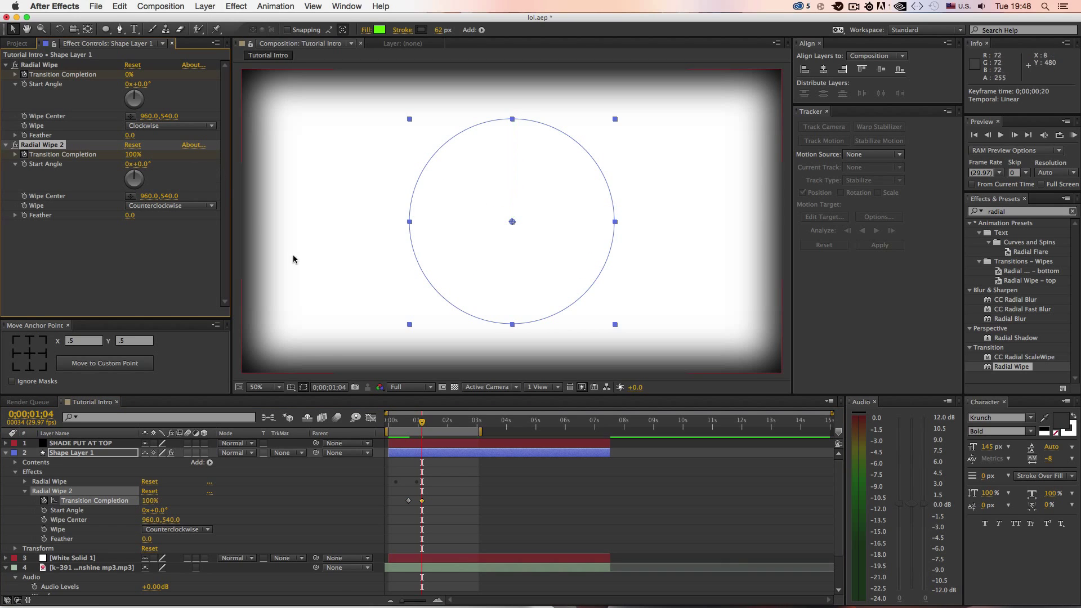
Preview the circle wiping in and back out from the start of the composition.
{"action": "left_click", "coordinate": [404, 421]}
{"action": "key", "text": "KP_0"}
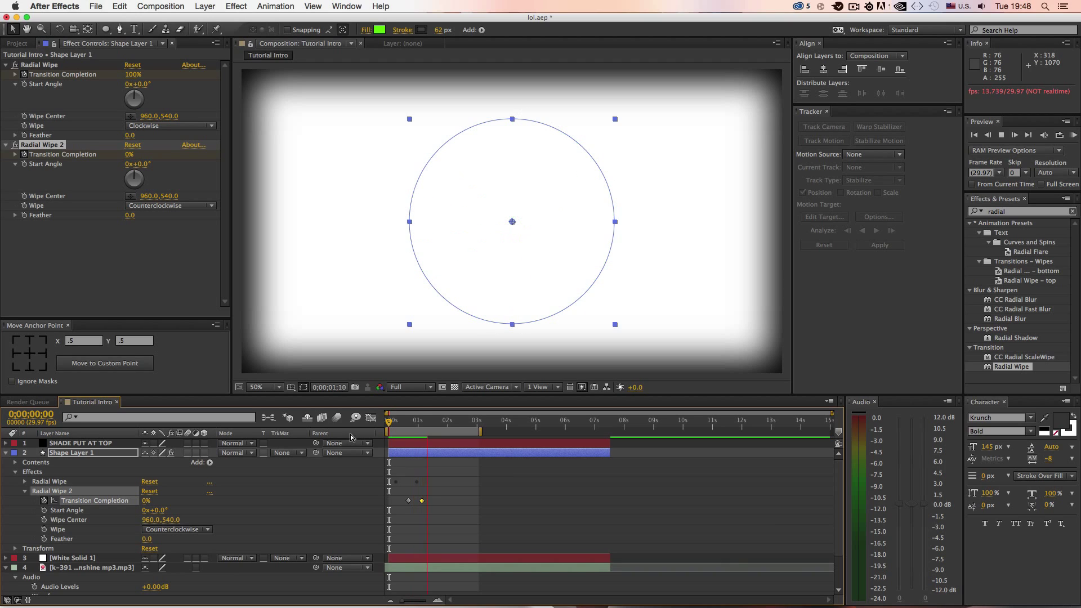
{"action": "key", "text": "space"}
{"action": "key", "text": "KP_0"}
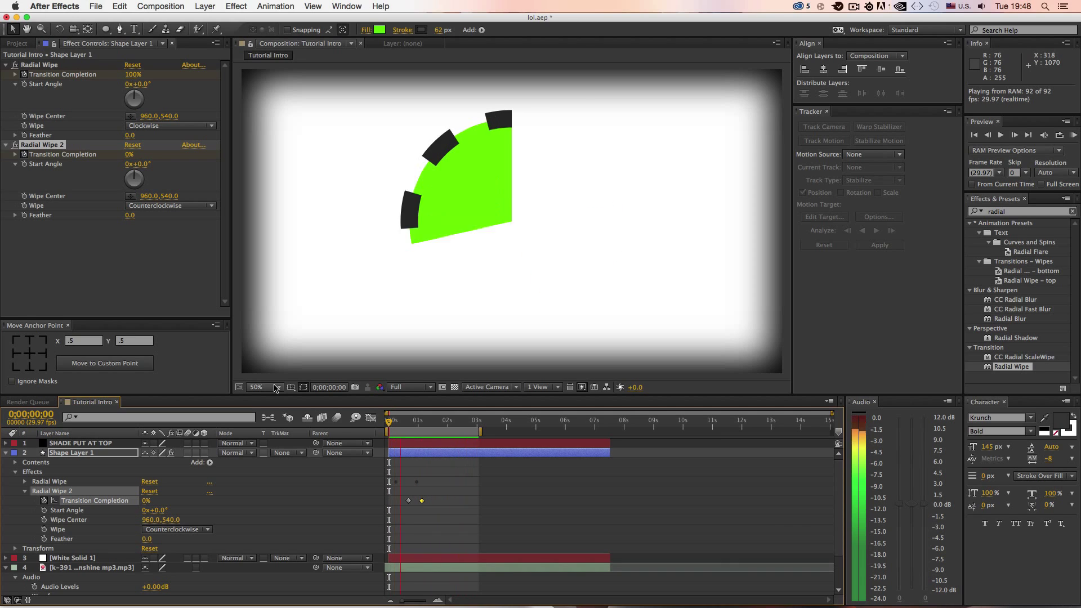
{"action": "key", "text": "space"}
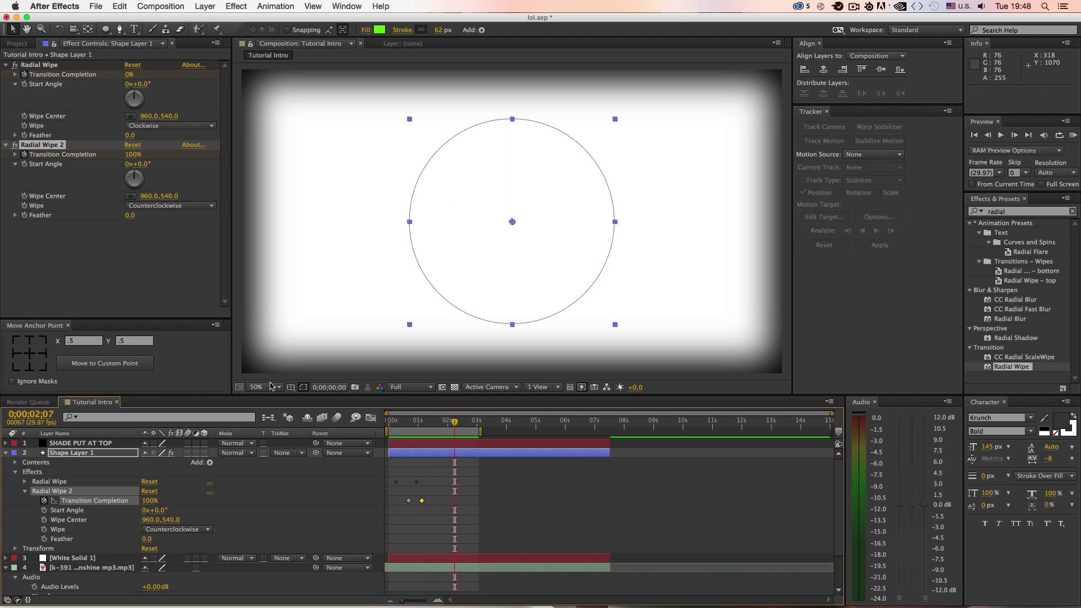
Move Radial Wipe 2's 100% Transition Completion keyframe to about 0;00;01;14 and preview the slower wipe-out.
{"action": "left_click", "coordinate": [424, 501]}
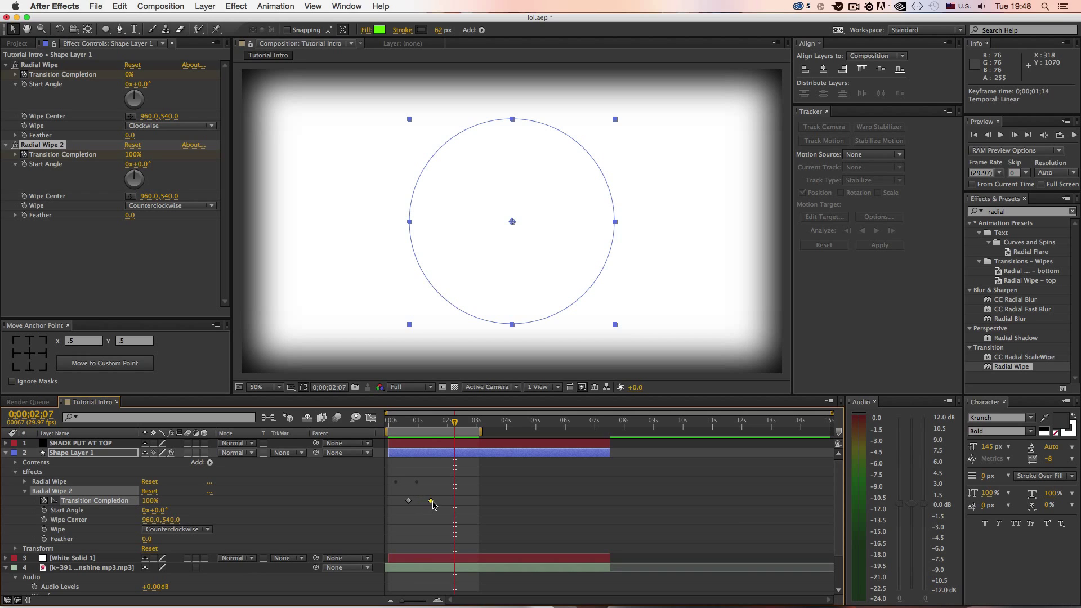
{"action": "key", "text": "space"}
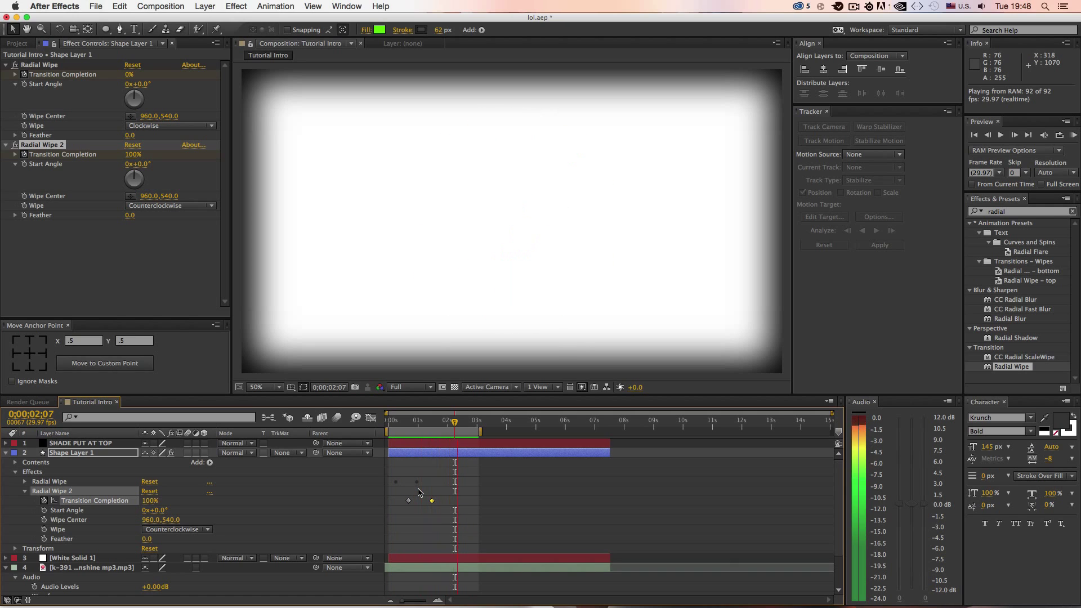
{"action": "scroll", "coordinate": [420, 492], "scroll_direction": "down", "scroll_amount": 2}
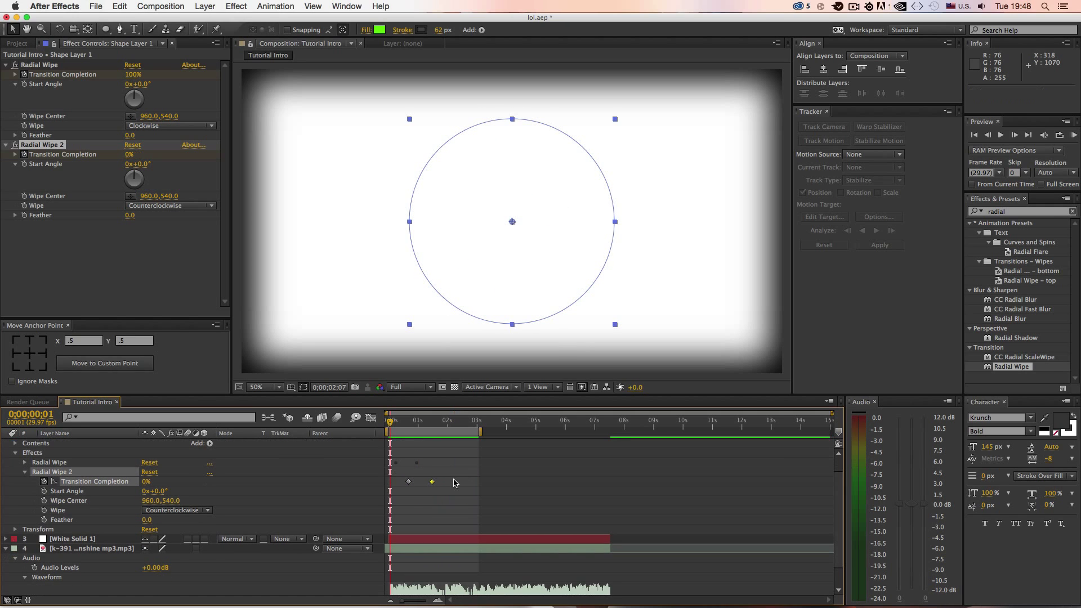
Apply Easy Ease to both of Radial Wipe 2's Transition Completion keyframes.
{"action": "left_click_drag", "start_coordinate": [454, 482], "coordinate": [396, 477]}
{"action": "left_click_drag", "start_coordinate": [403, 421], "coordinate": [407, 421]}
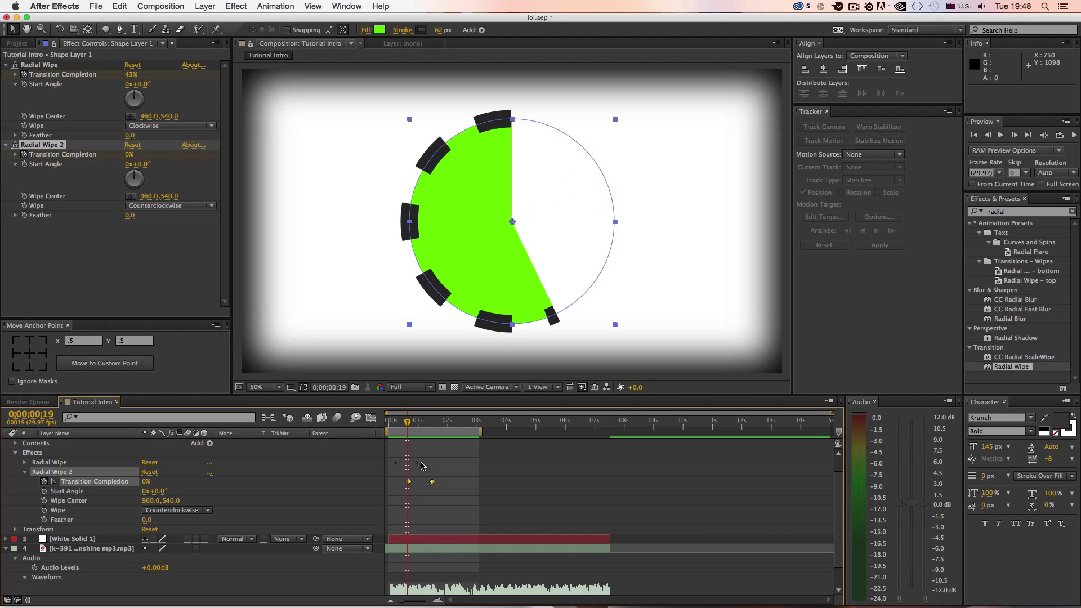
{"action": "left_click", "coordinate": [443, 484]}
{"action": "left_click_drag", "start_coordinate": [401, 477], "coordinate": [438, 488]}
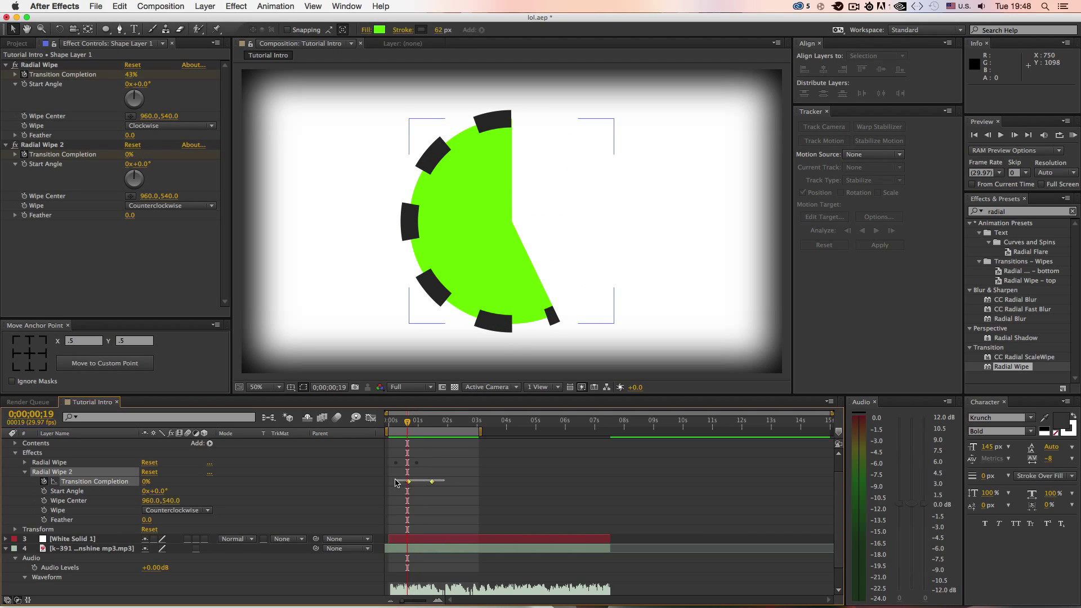
{"action": "right_click", "coordinate": [432, 483]}
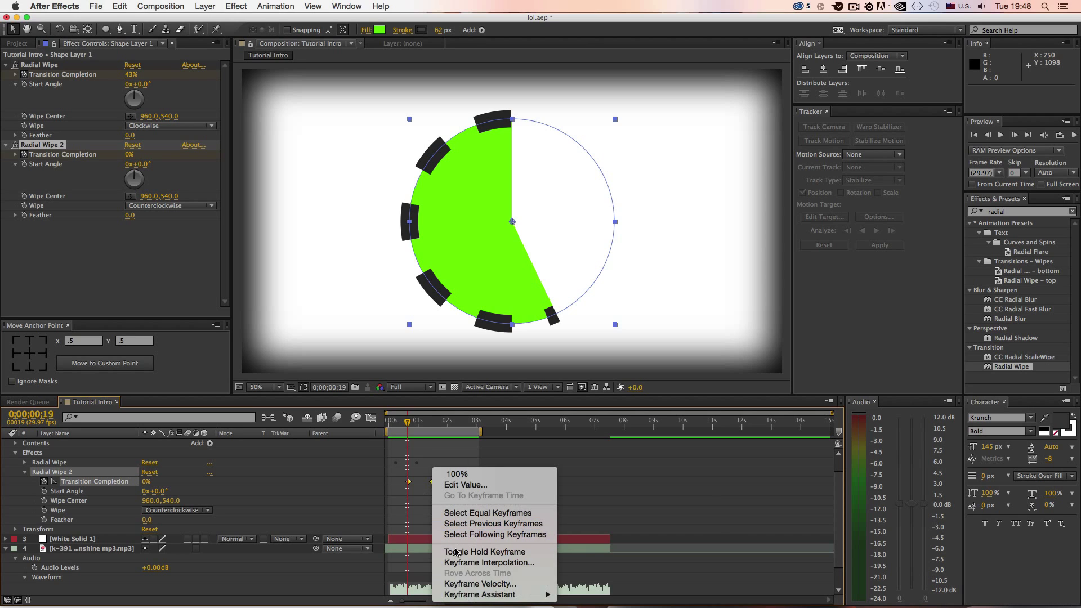
{"action": "mouse_move", "coordinate": [490, 597]}
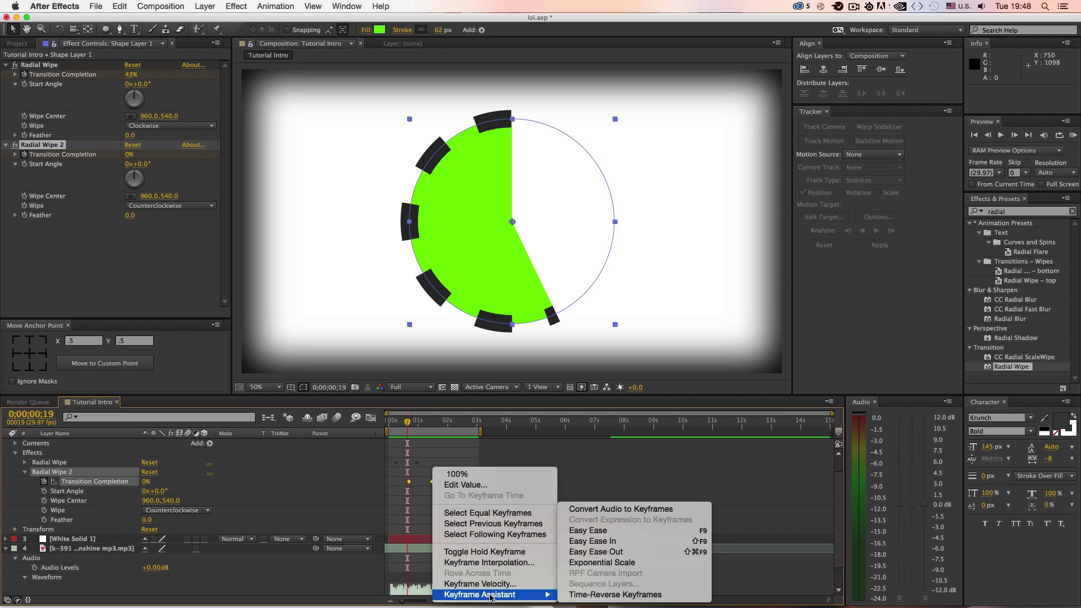
{"action": "left_click", "coordinate": [645, 532]}
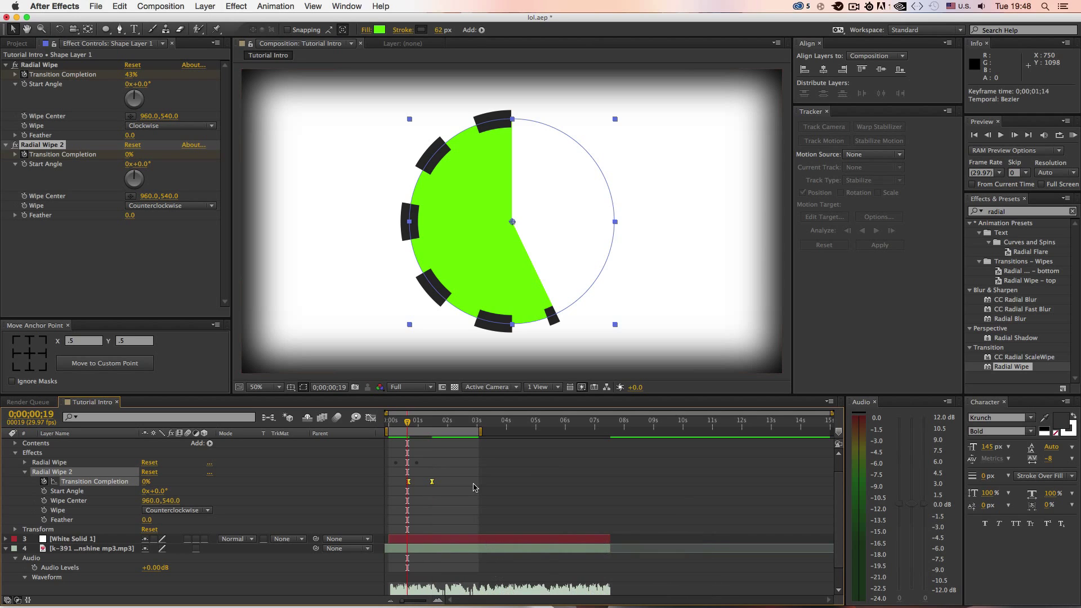
{"action": "left_click", "coordinate": [254, 500]}
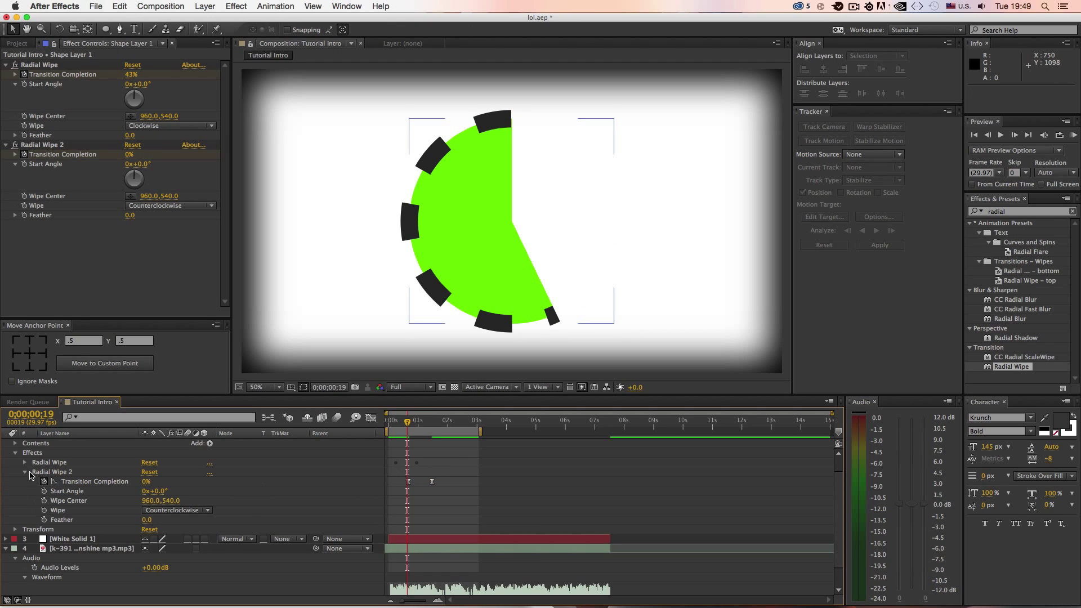
Show the first Radial Wipe's properties and apply Easy Ease to both of its Transition Completion keyframes.
{"action": "left_click", "coordinate": [25, 473]}
{"action": "left_click", "coordinate": [24, 482]}
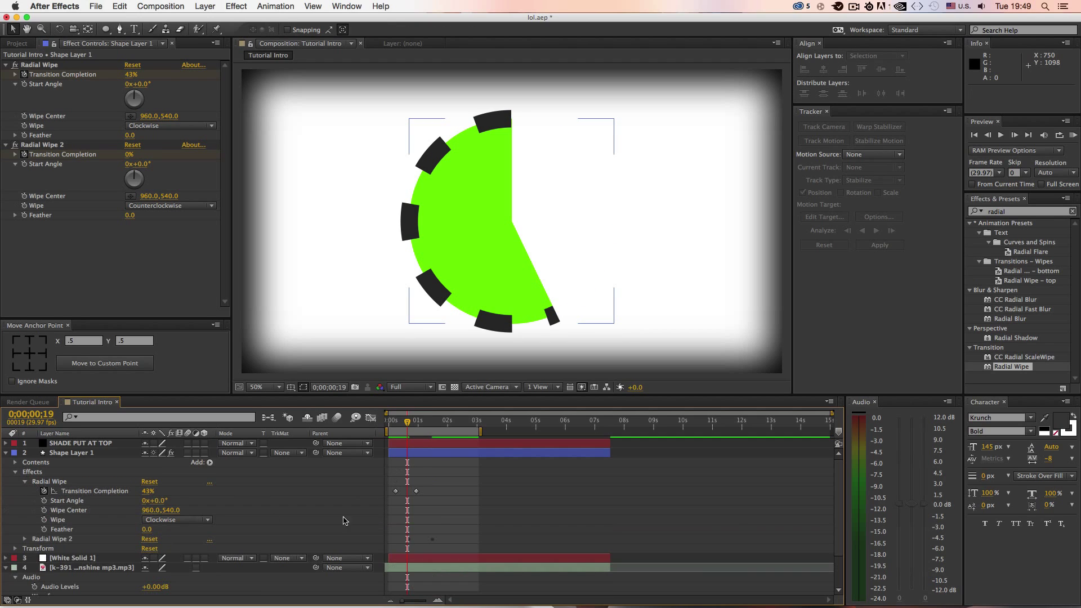
{"action": "left_click", "coordinate": [396, 490]}
{"action": "right_click", "coordinate": [396, 491]}
{"action": "mouse_move", "coordinate": [451, 594]}
{"action": "left_click", "coordinate": [605, 528]}
{"action": "left_click", "coordinate": [453, 488]}
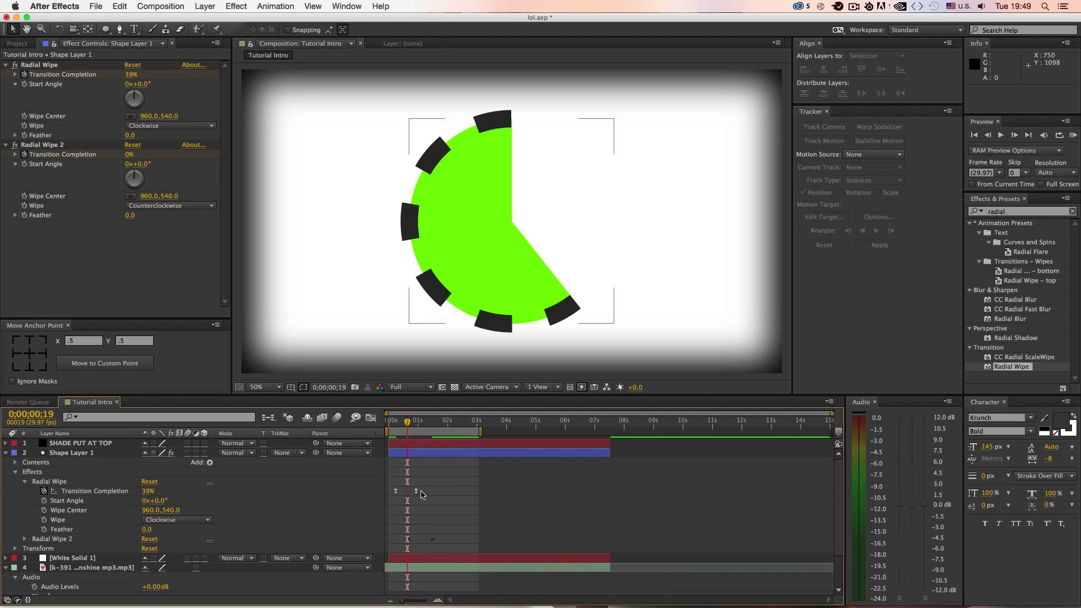
Collapse Shape Layer 1's effects and RAM preview the eased circle wipe.
{"action": "scroll", "coordinate": [435, 495], "scroll_direction": "down", "scroll_amount": 2}
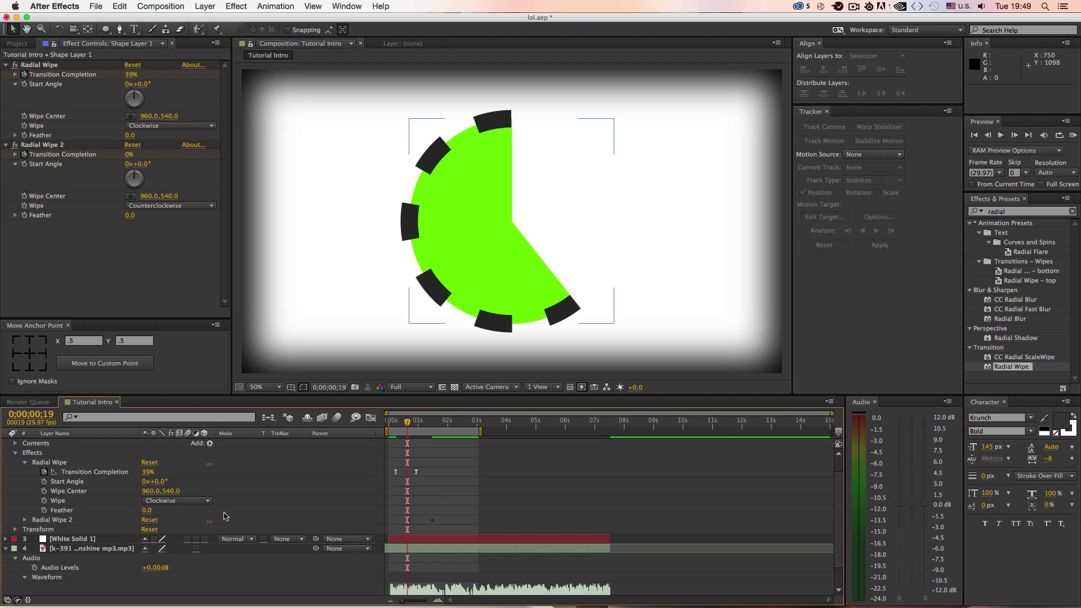
{"action": "left_click", "coordinate": [25, 463]}
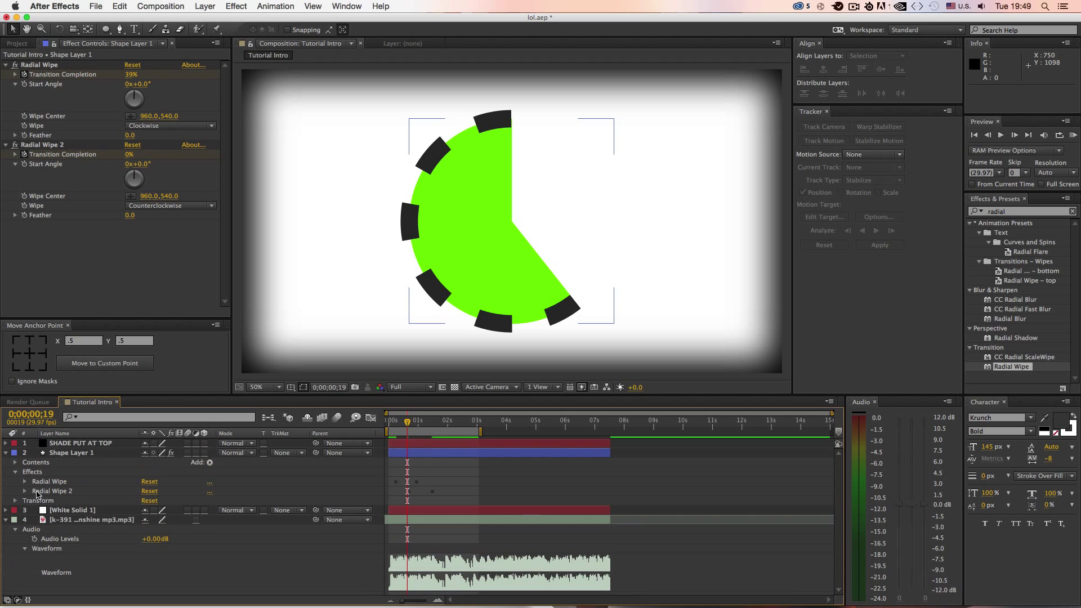
{"action": "left_click", "coordinate": [15, 473]}
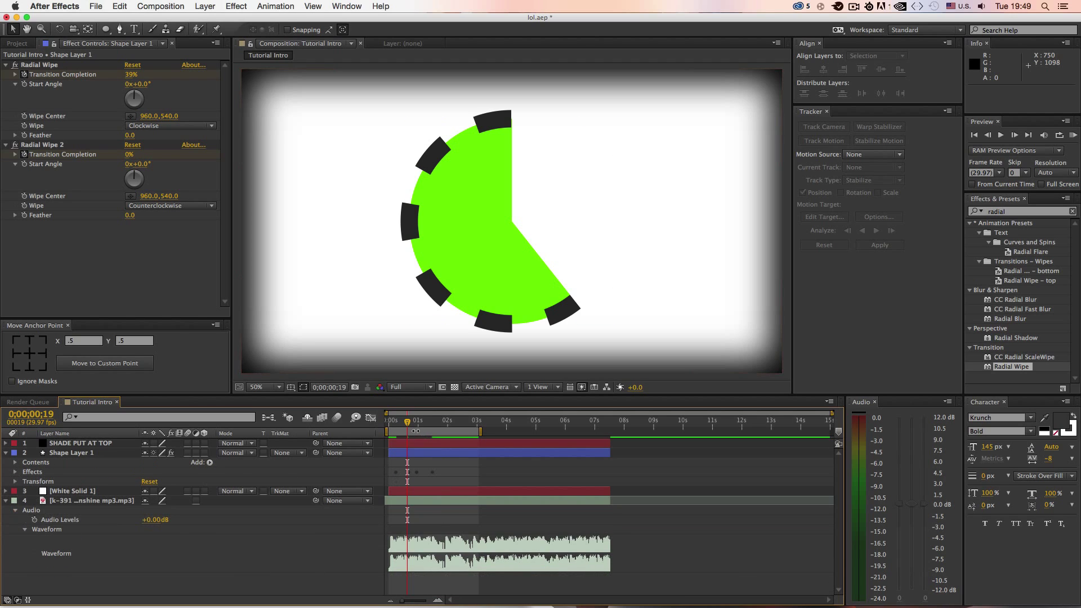
{"action": "key", "text": "KP_0"}
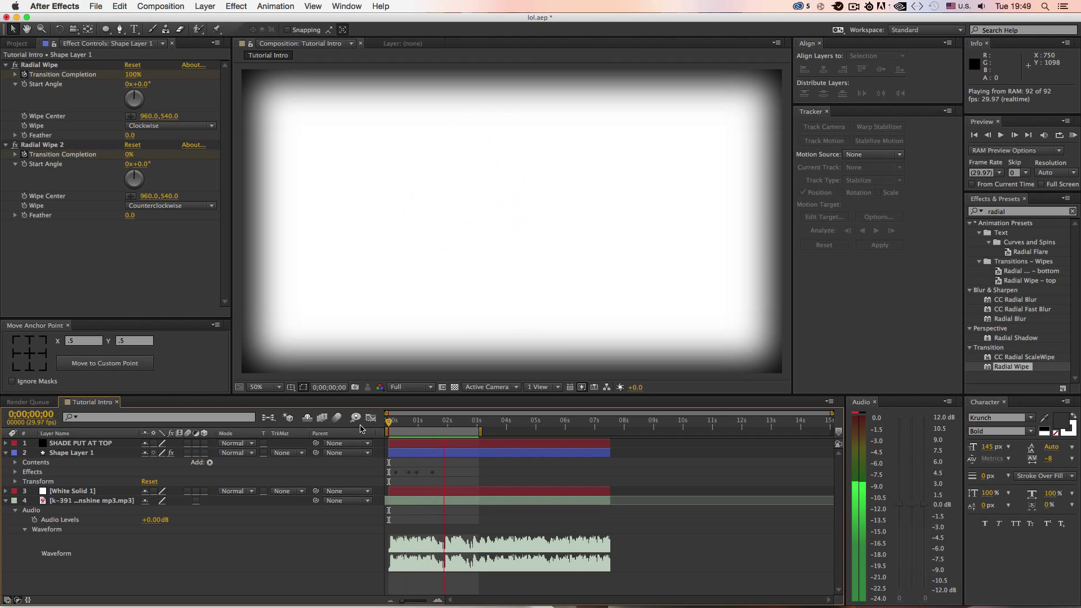
{"action": "mouse_move", "coordinate": [450, 432]}
{"action": "left_mouse_down"}
{"action": "mouse_move", "coordinate": [468, 431]}
{"action": "mouse_move", "coordinate": [439, 435]}
{"action": "left_mouse_up"}
Inspect the first Radial Wipe's Transition Completion curve in the Graph Editor and collapse Shape Layer 1.
{"action": "left_click", "coordinate": [369, 418]}
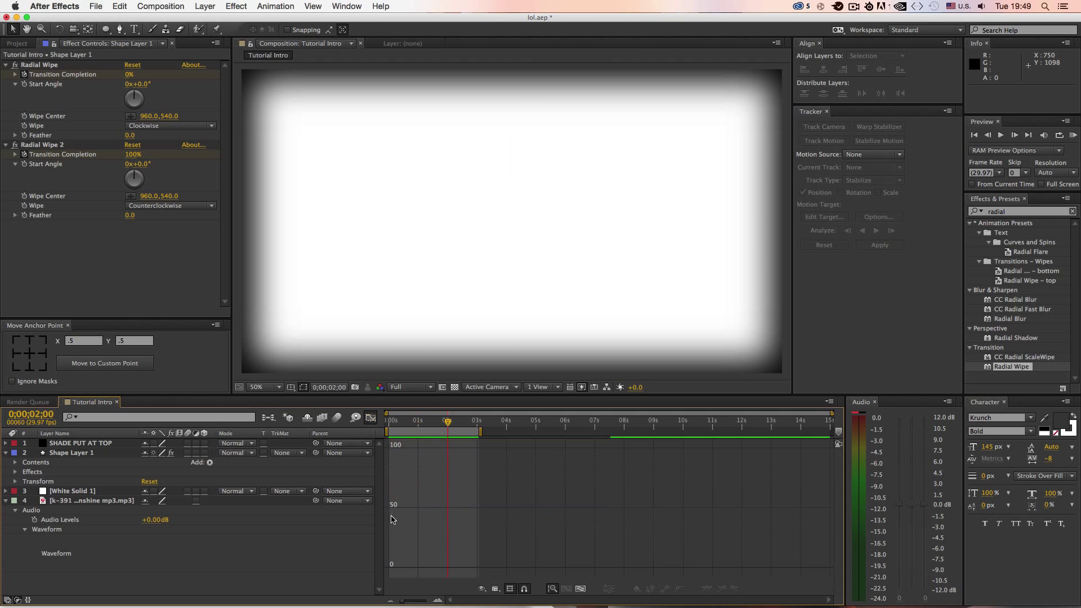
{"action": "left_click", "coordinate": [68, 454]}
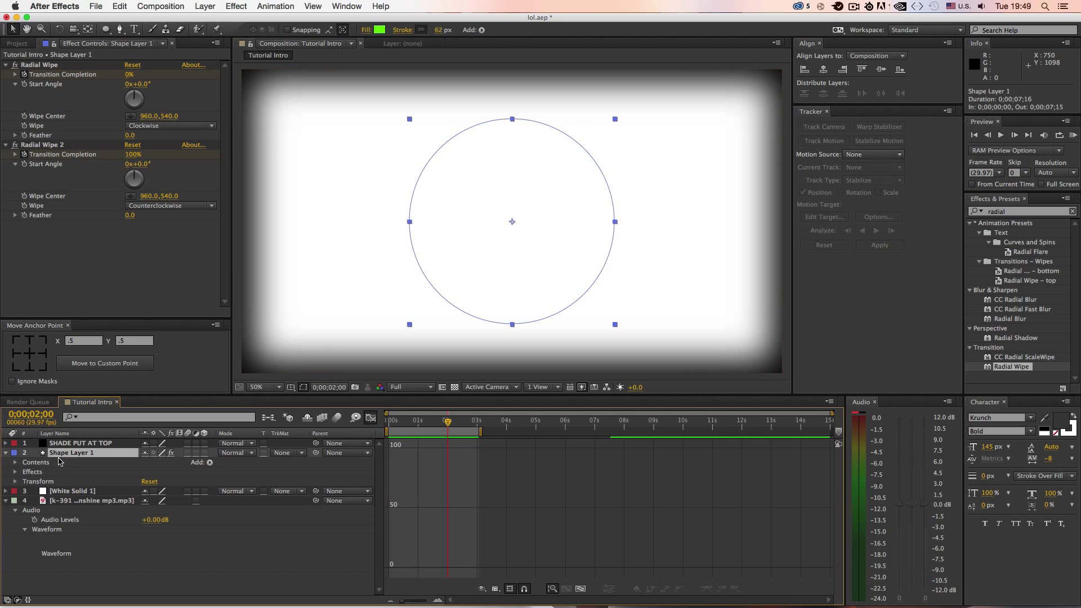
{"action": "left_click", "coordinate": [16, 472]}
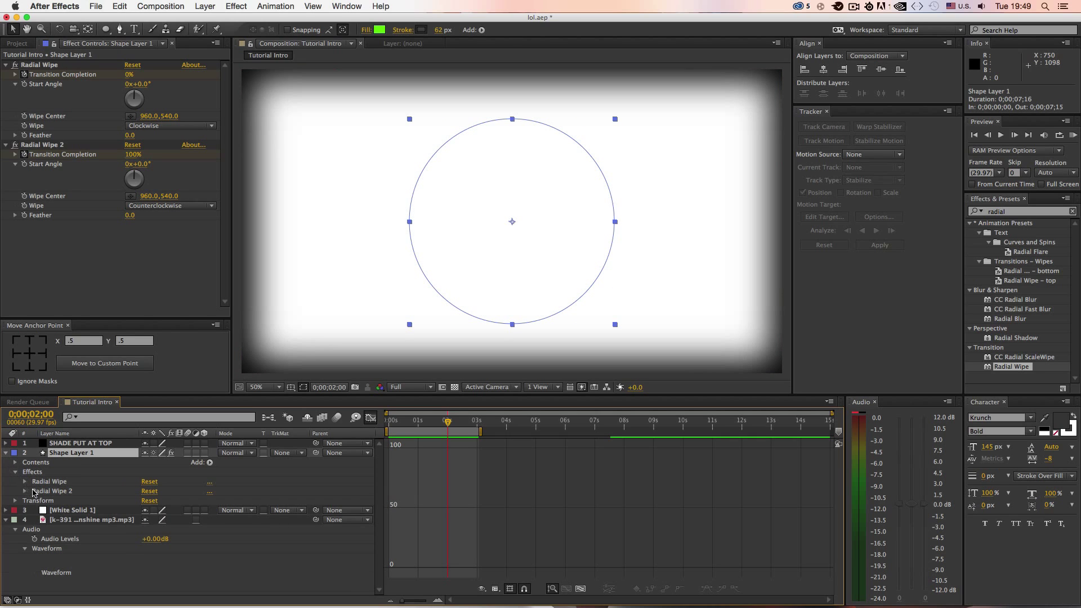
{"action": "left_click", "coordinate": [25, 482]}
{"action": "left_click", "coordinate": [79, 492]}
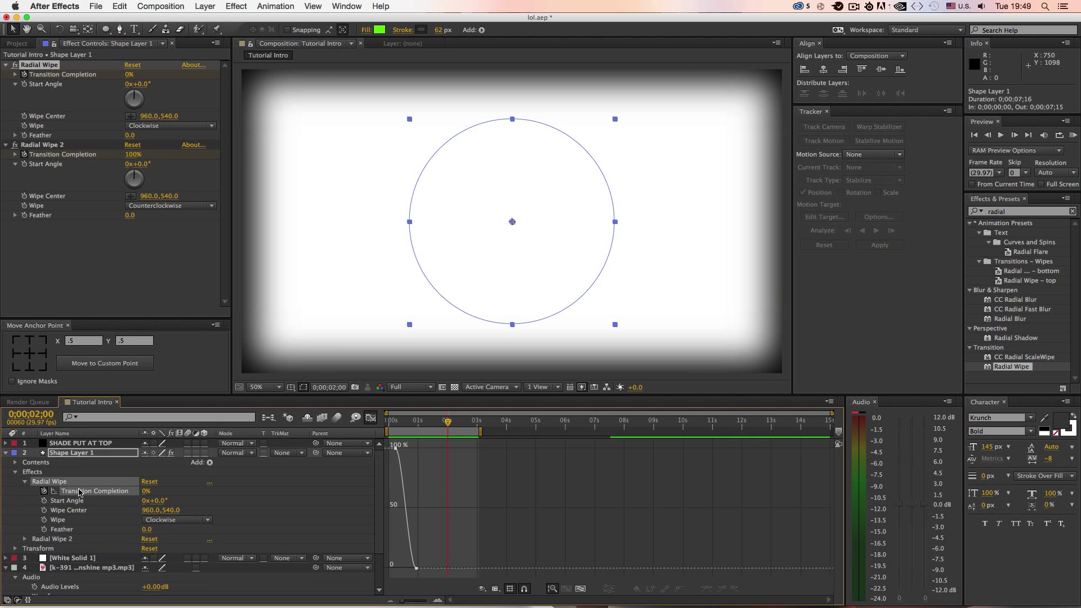
{"action": "left_click", "coordinate": [15, 472]}
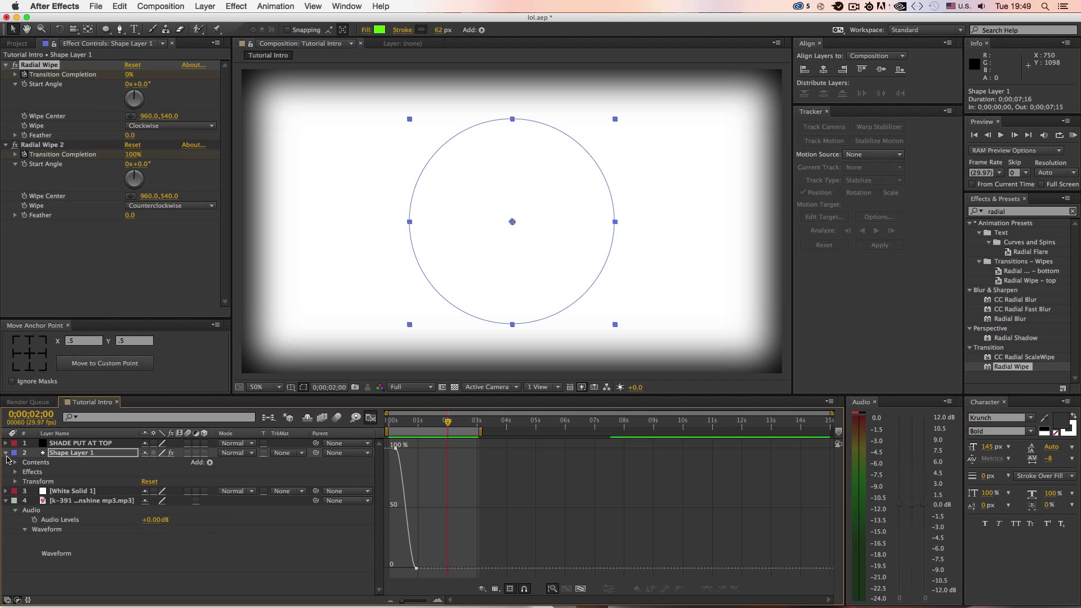
{"action": "left_click", "coordinate": [5, 453]}
{"action": "left_click", "coordinate": [296, 535]}
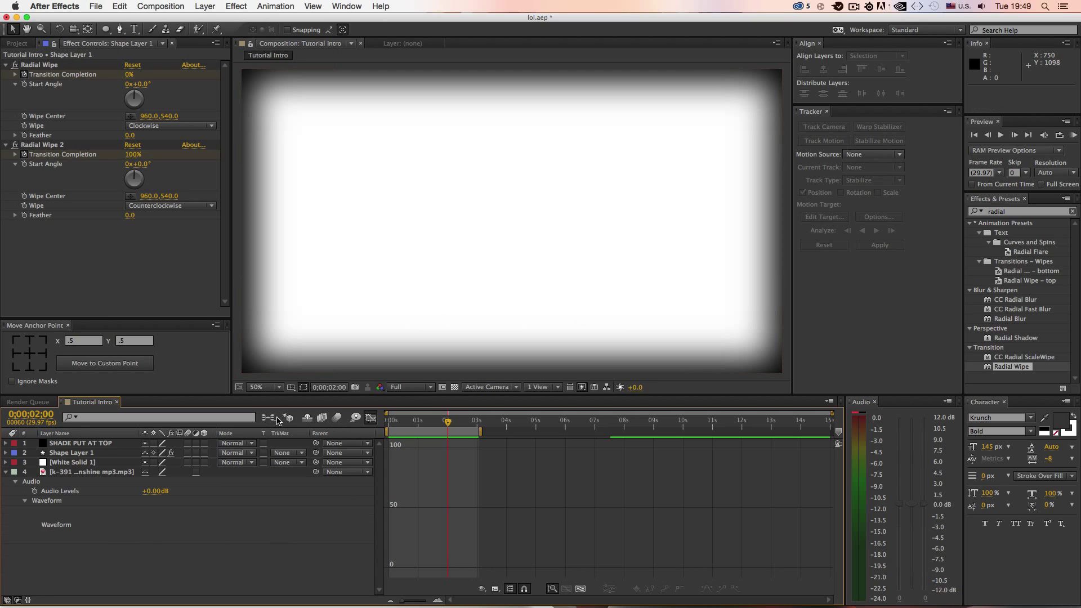
{"action": "left_click", "coordinate": [371, 417]}
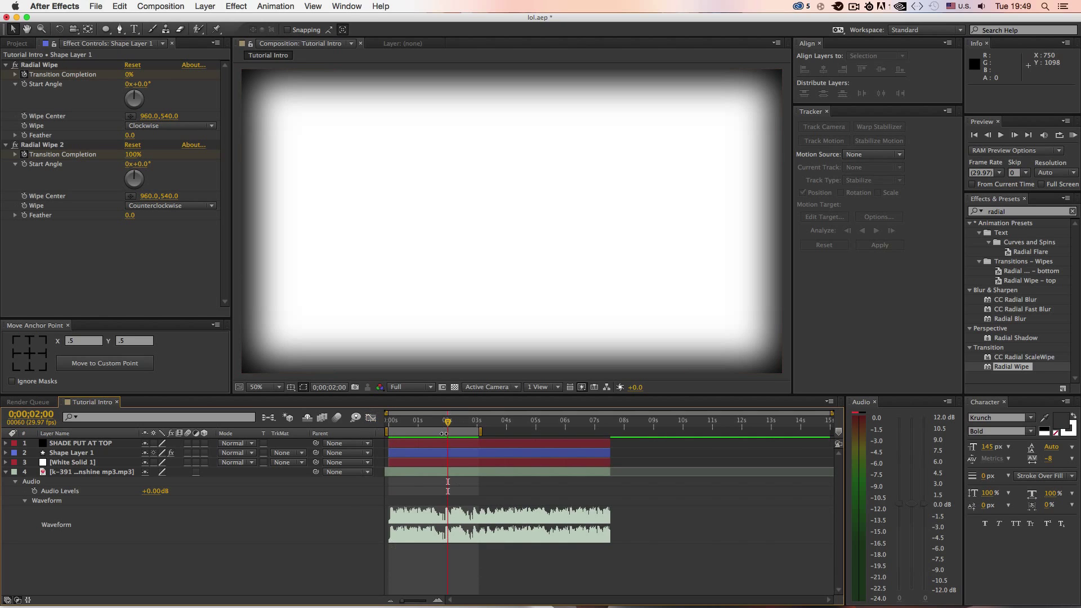
Go to 0;00;01;27 and add Diamond_(Gem).png from the project files near the middle of the composition.
{"action": "mouse_move", "coordinate": [423, 426]}
{"action": "left_mouse_down"}
{"action": "mouse_move", "coordinate": [386, 430]}
{"action": "mouse_move", "coordinate": [441, 434]}
{"action": "left_mouse_up"}
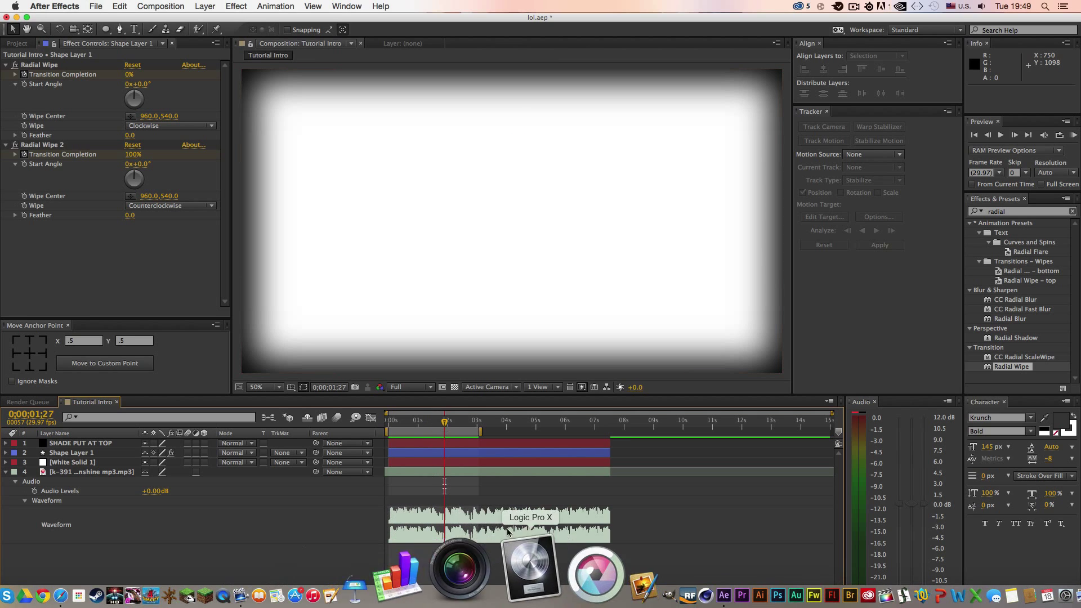
{"action": "mouse_move", "coordinate": [436, 423]}
{"action": "left_mouse_down"}
{"action": "mouse_move", "coordinate": [406, 433]}
{"action": "mouse_move", "coordinate": [439, 433]}
{"action": "left_mouse_up"}
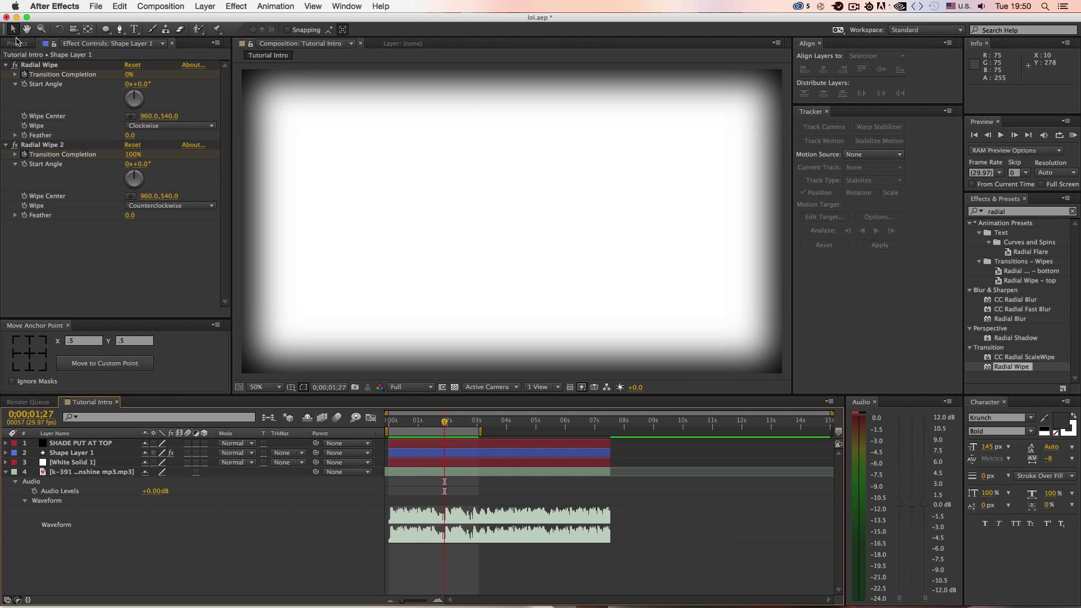
{"action": "left_click", "coordinate": [17, 43]}
{"action": "left_click", "coordinate": [76, 247]}
{"action": "left_click", "coordinate": [52, 210]}
{"action": "left_click", "coordinate": [52, 197]}
{"action": "left_click", "coordinate": [49, 186]}
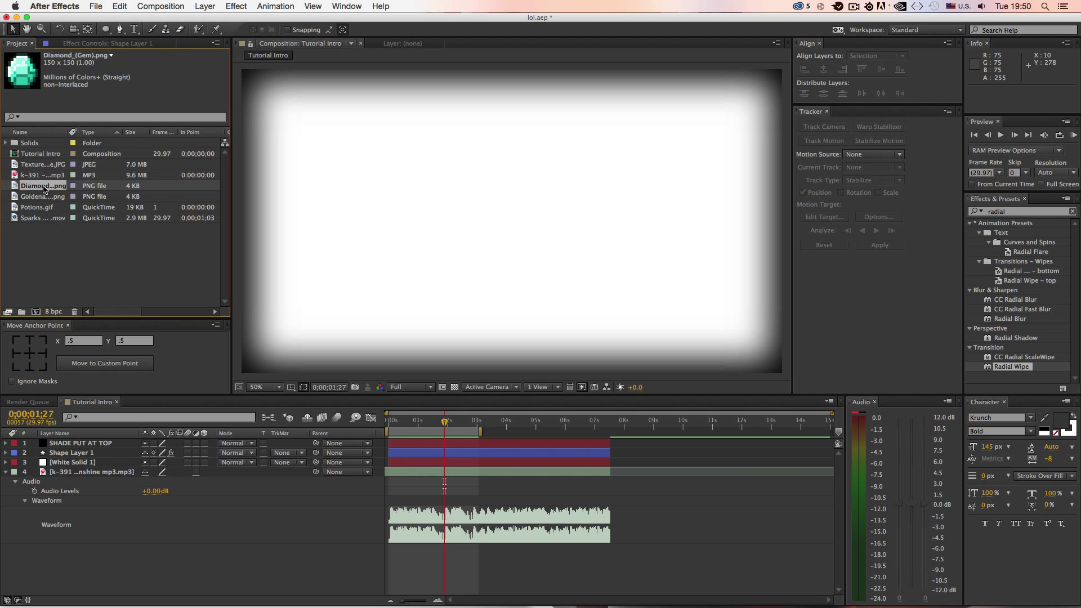
{"action": "left_click_drag", "start_coordinate": [44, 187], "coordinate": [498, 234]}
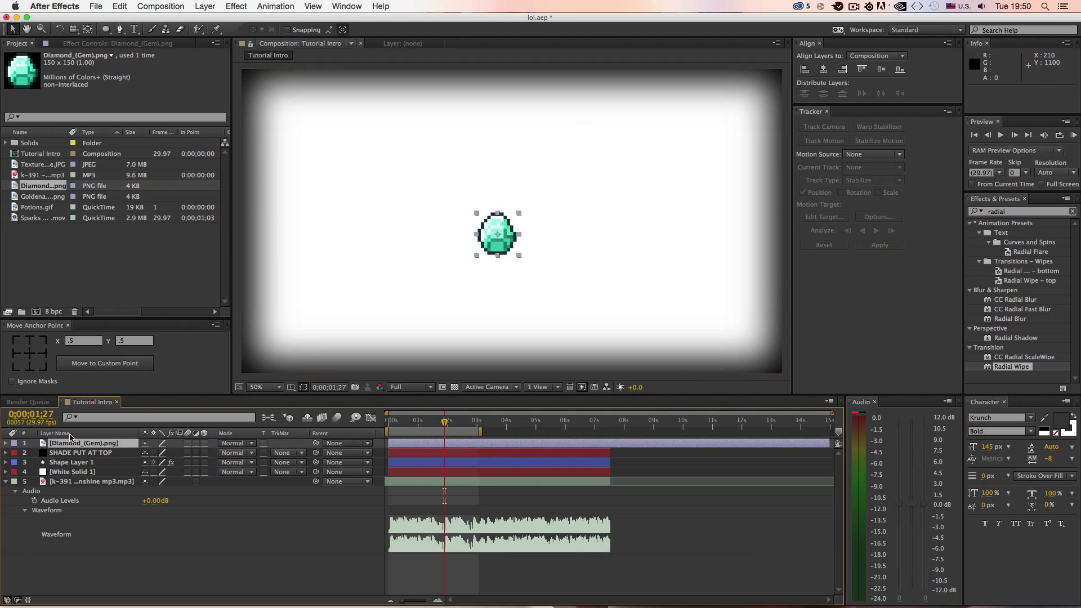
Scale the diamond layer to 239% and center it horizontally and vertically in the composition.
{"action": "key", "text": "s"}
{"action": "left_click_drag", "start_coordinate": [174, 453], "coordinate": [244, 456]}
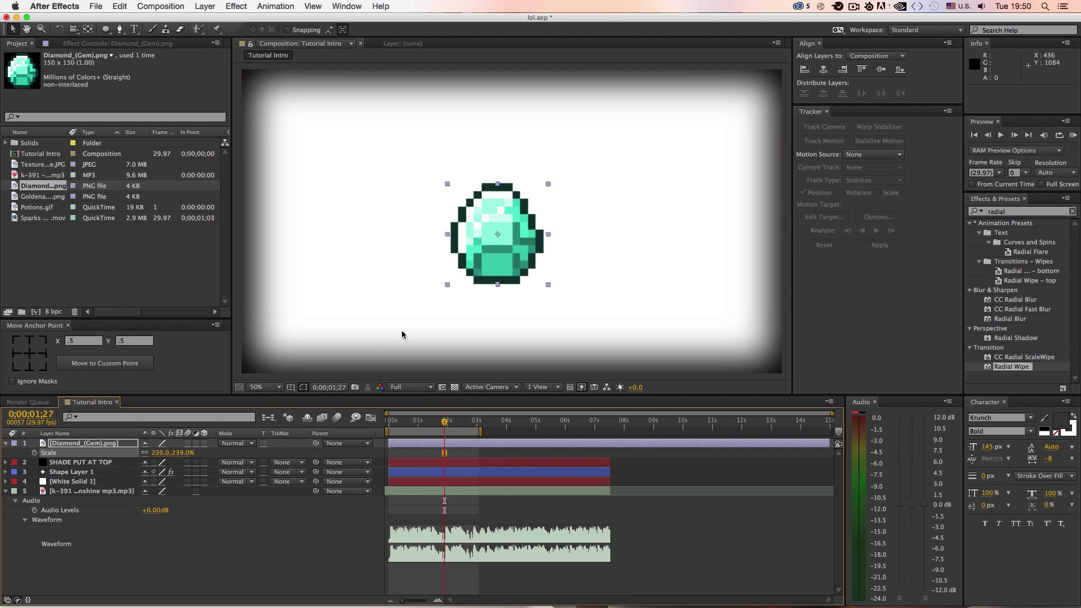
{"action": "left_click_drag", "start_coordinate": [505, 259], "coordinate": [520, 257]}
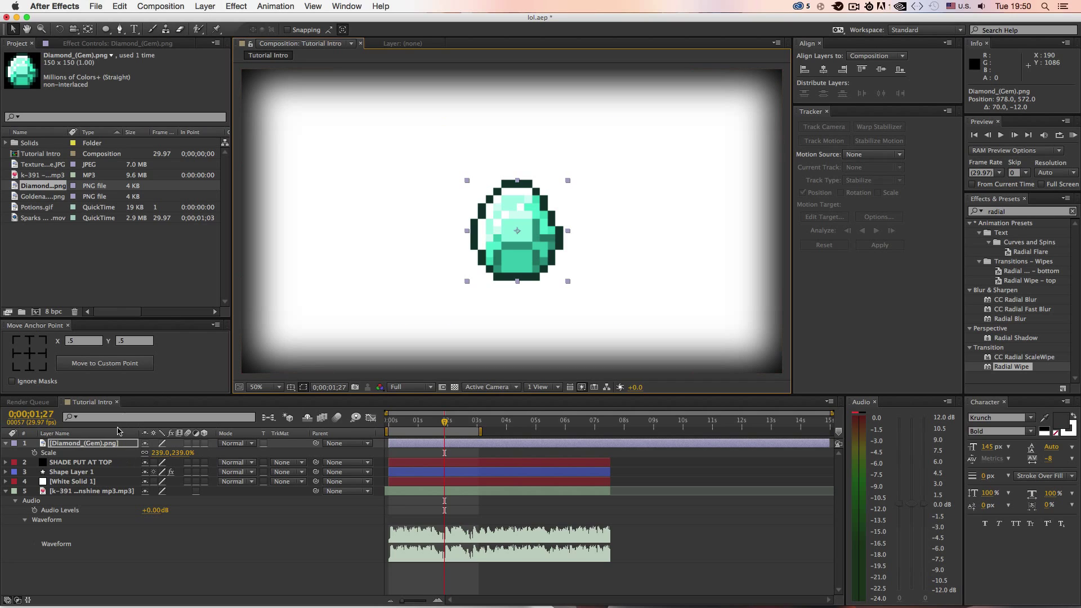
{"action": "left_click", "coordinate": [124, 443]}
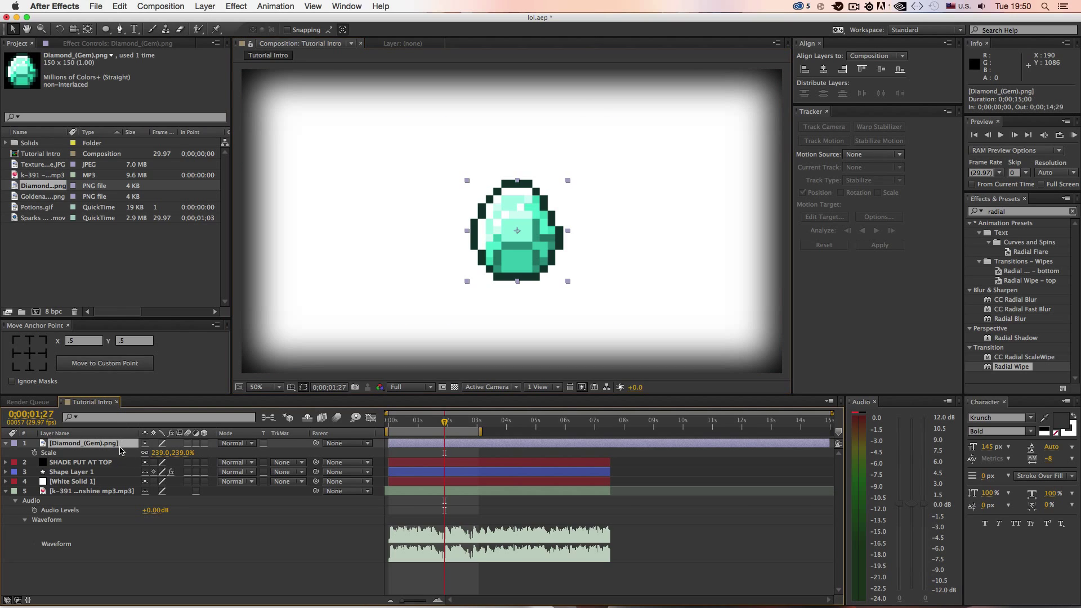
{"action": "left_click", "coordinate": [823, 69]}
{"action": "left_click", "coordinate": [881, 68]}
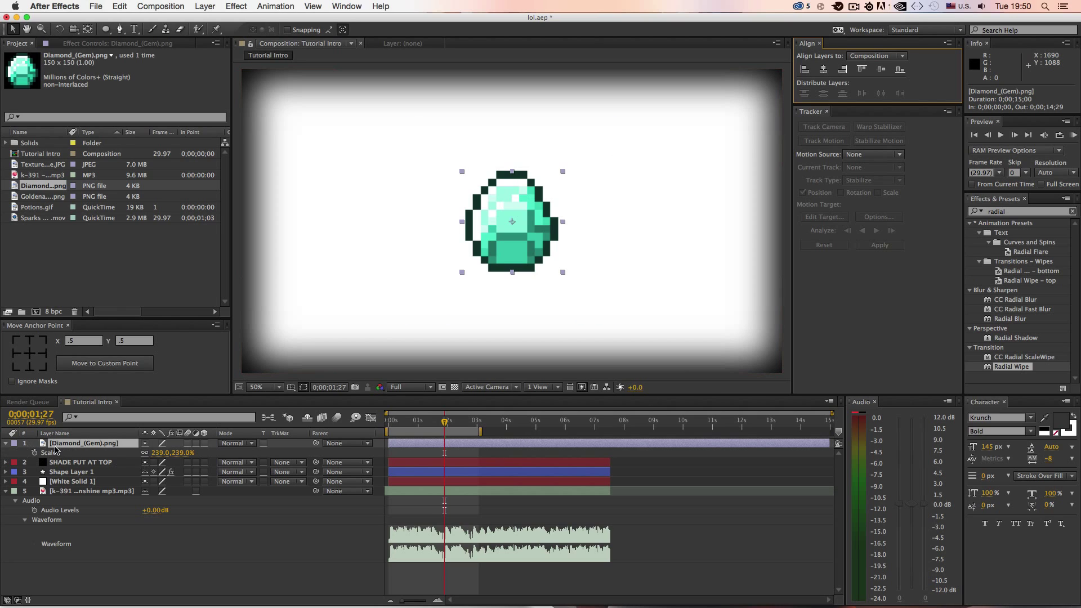
Place two more instances of Diamond_(Gem).png, one on each side of the large center diamond and slightly lower.
{"action": "left_click_drag", "start_coordinate": [43, 188], "coordinate": [359, 257]}
{"action": "left_click_drag", "start_coordinate": [47, 189], "coordinate": [603, 261]}
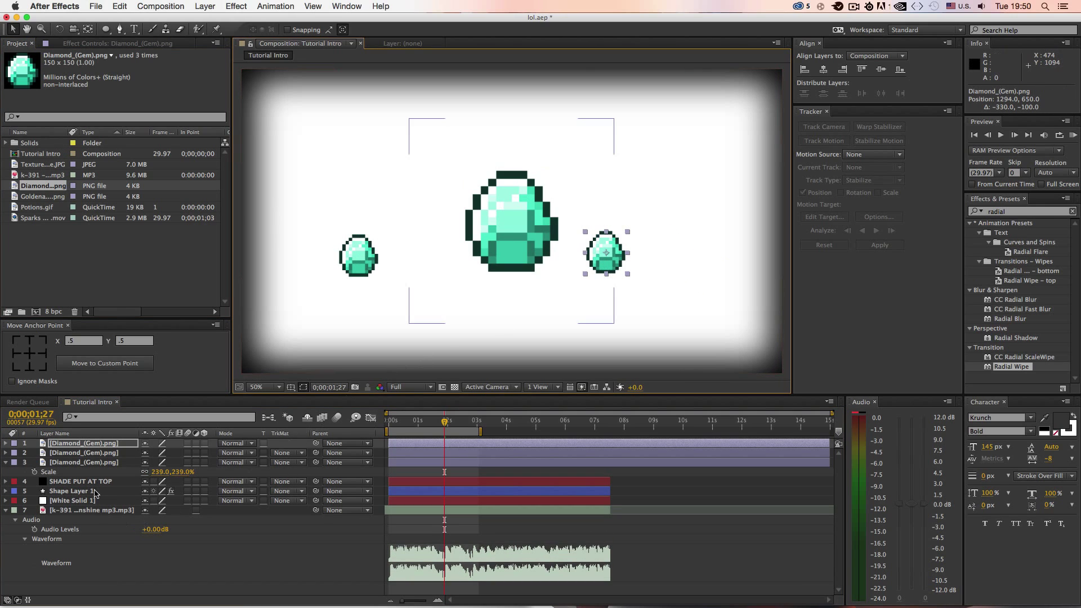
Rotate the diamond to the right of the center one by 23° and scale it to 195%.
{"action": "key", "text": "r"}
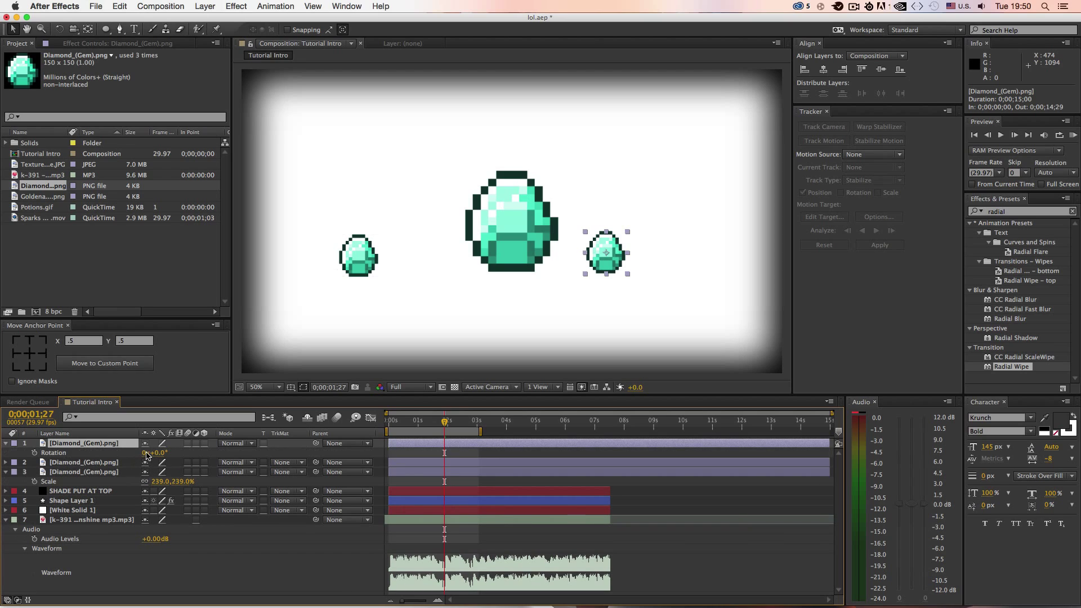
{"action": "left_click", "coordinate": [158, 454]}
{"action": "left_click_drag", "start_coordinate": [162, 454], "coordinate": [174, 452]}
{"action": "left_click", "coordinate": [118, 444]}
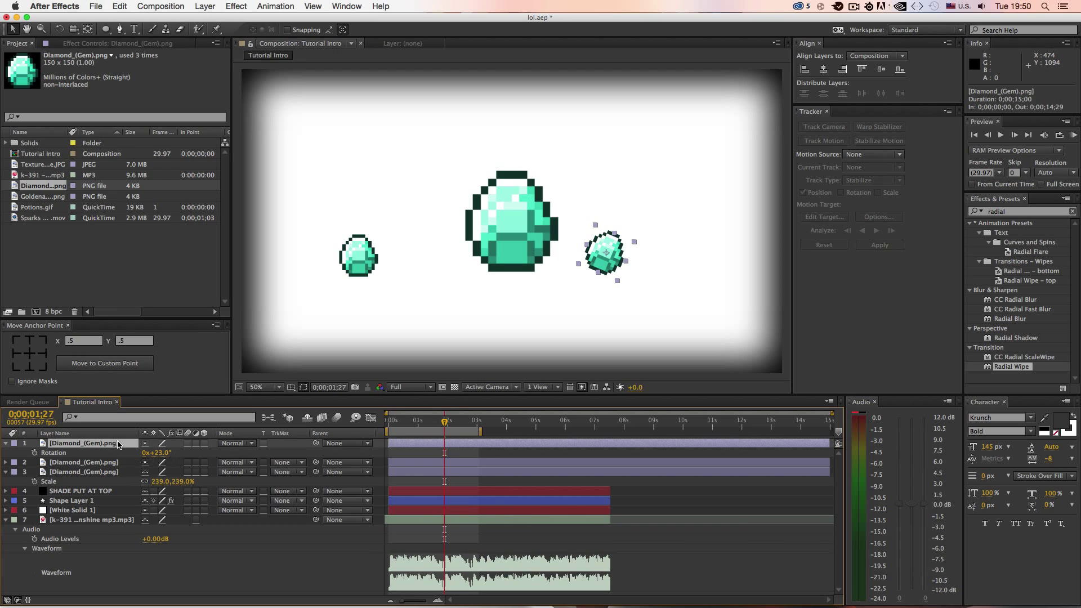
{"action": "key", "text": "s"}
{"action": "left_click_drag", "start_coordinate": [163, 453], "coordinate": [218, 455]}
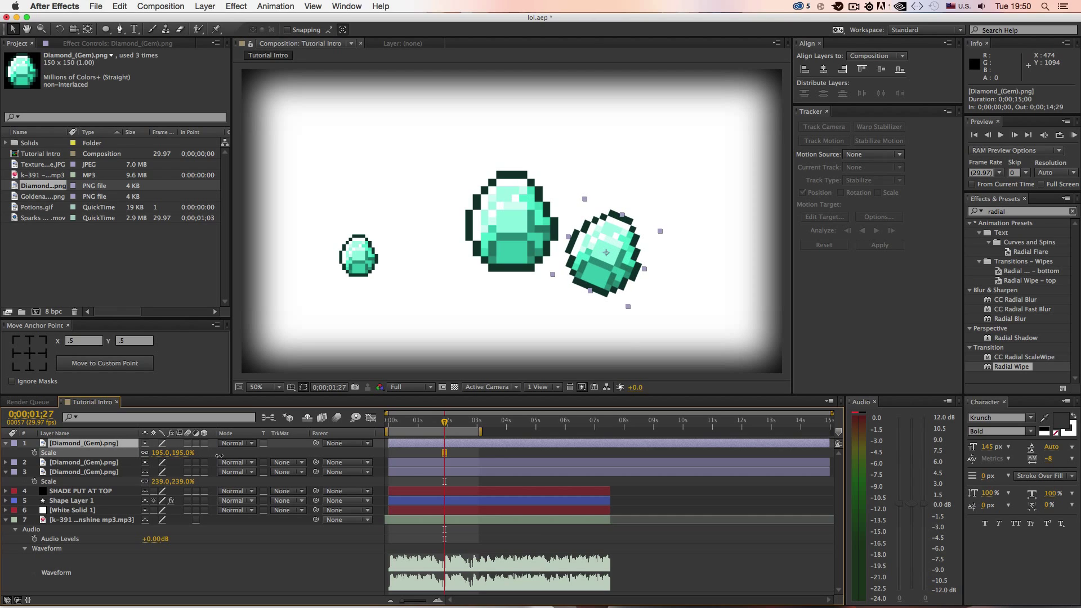
Replace the small diamond on the left with a copy of the rotated right diamond, placed left of the center one.
{"action": "left_click", "coordinate": [128, 464]}
{"action": "key", "text": "Delete"}
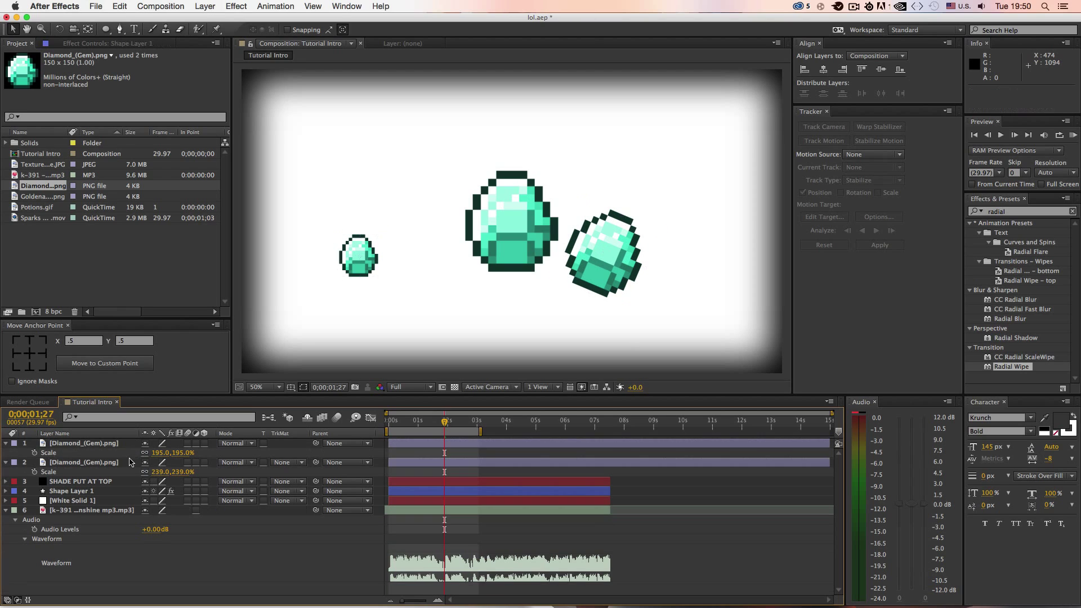
{"action": "left_click", "coordinate": [117, 445]}
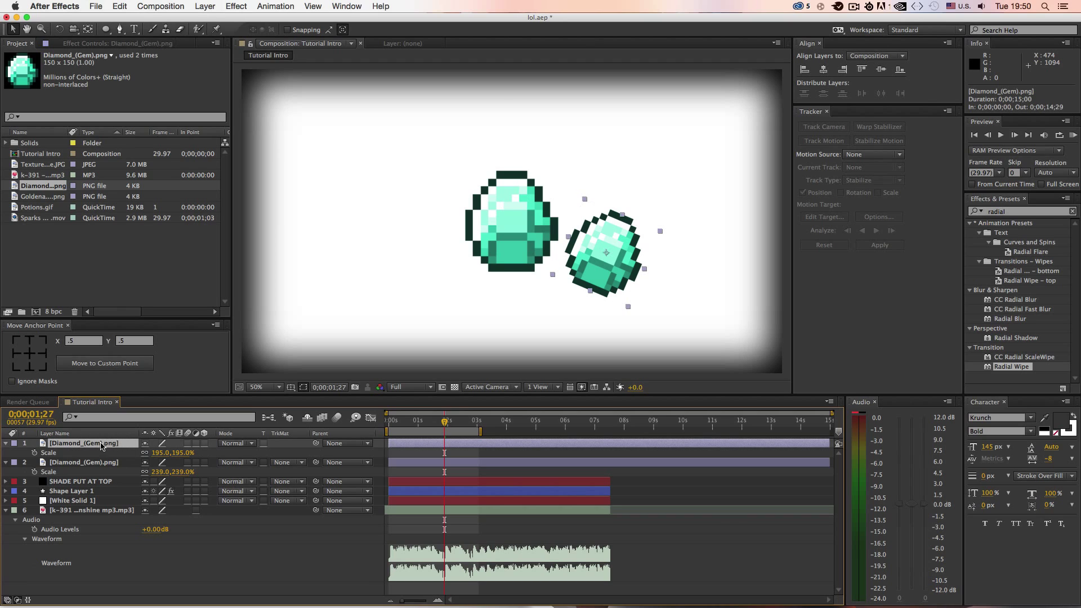
{"action": "key", "text": "r"}
{"action": "key", "text": "ctrl+c"}
{"action": "key", "text": "ctrl+v"}
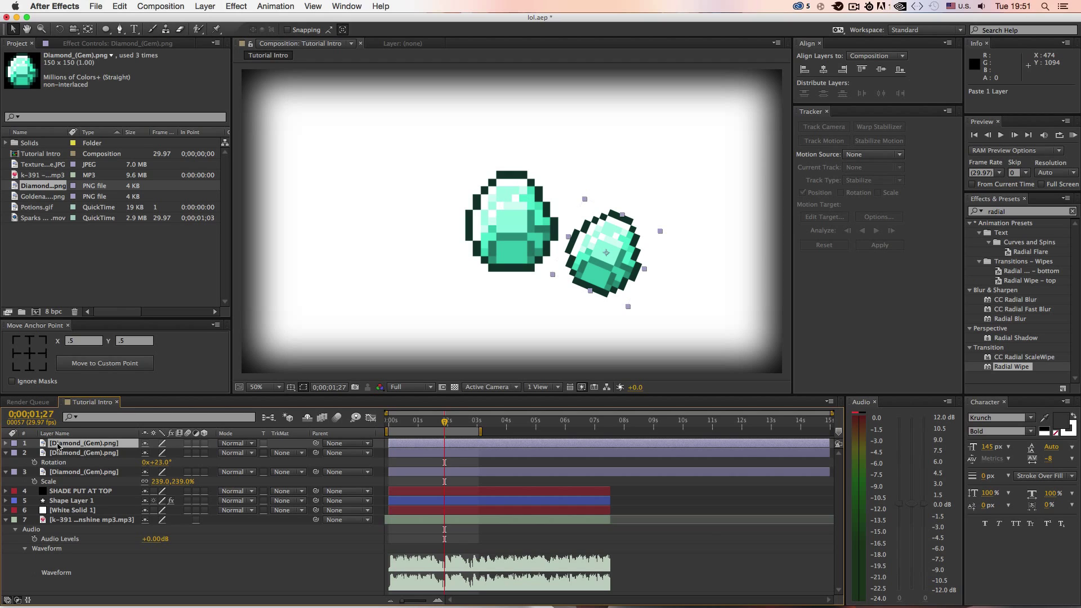
{"action": "key", "text": "r"}
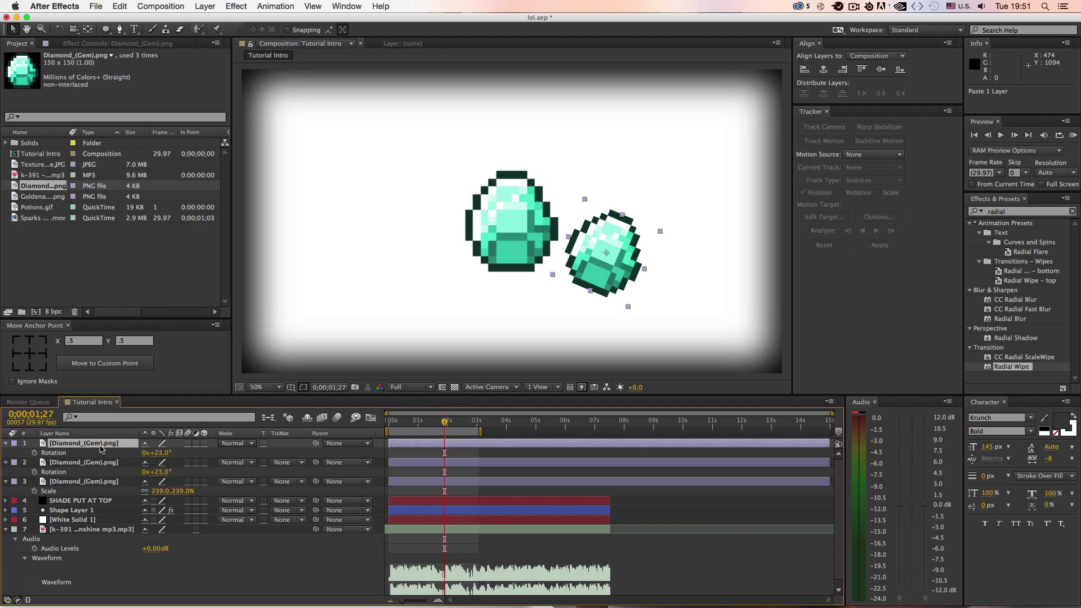
{"action": "left_click_drag", "start_coordinate": [603, 254], "coordinate": [418, 241]}
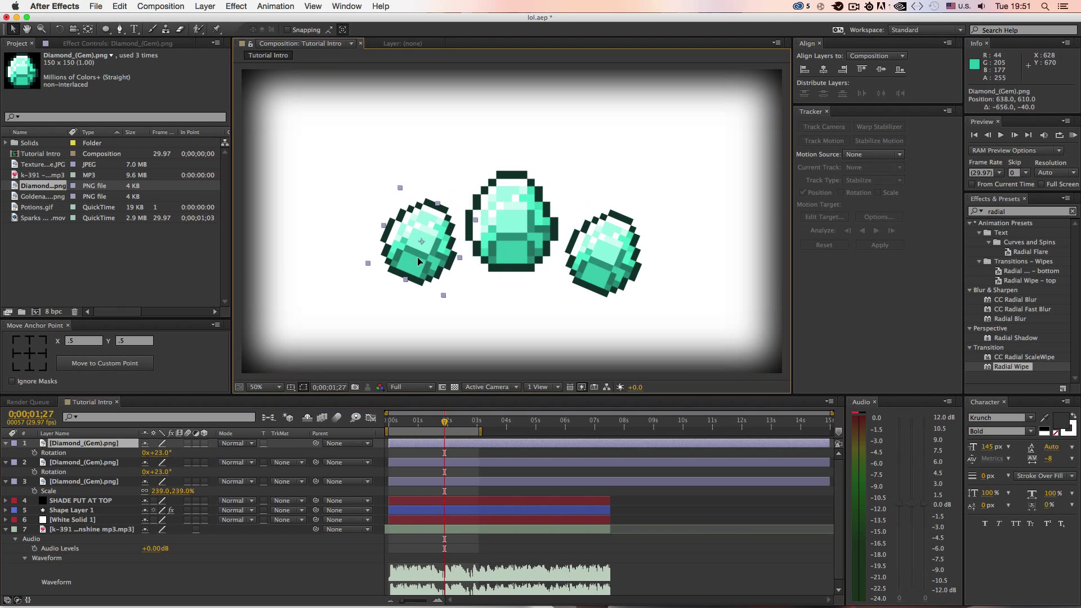
Set the right diamond's rotation to 30° and the left diamond's rotation to 330°.
{"action": "left_click", "coordinate": [164, 453]}
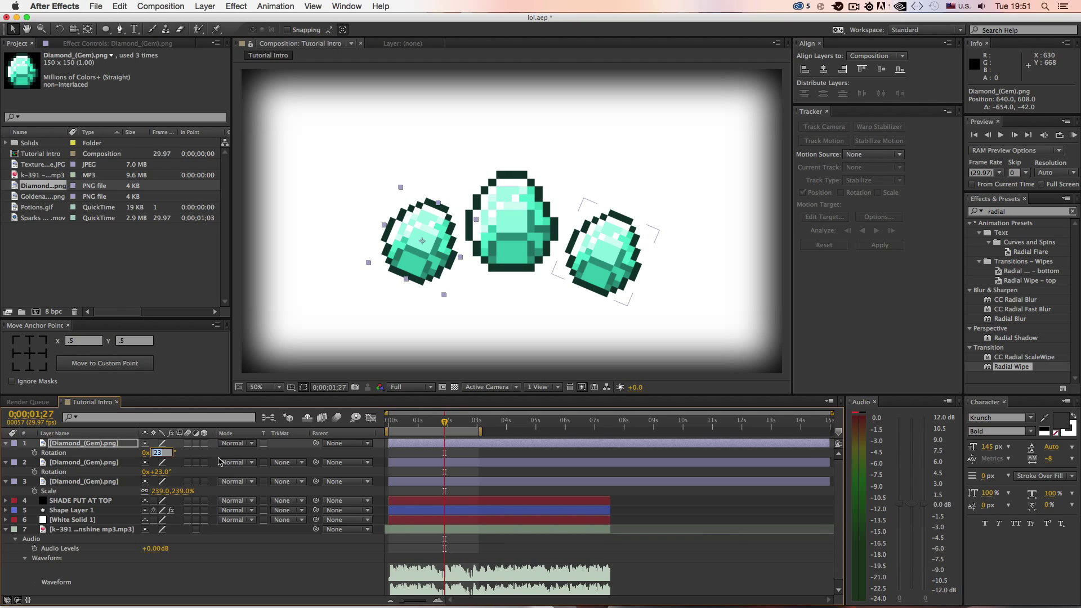
{"action": "key", "text": "Tab"}
{"action": "type", "text": "30"}
{"action": "key", "text": "shift+Tab"}
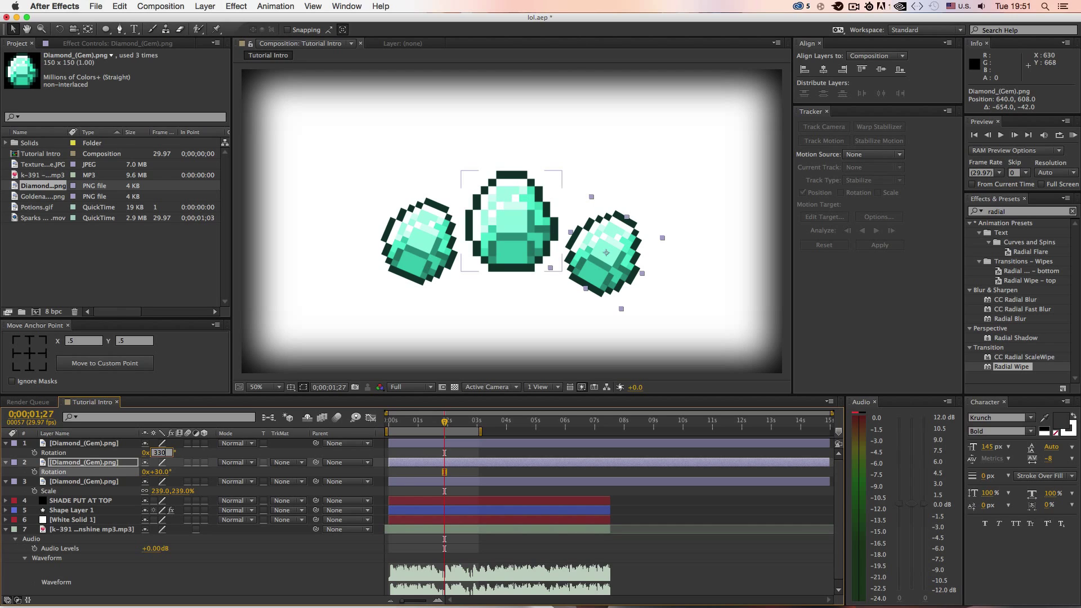
{"action": "key", "text": "Return"}
Move the right and left diamonds inward so that both overlap the sides of the center diamond.
{"action": "left_click_drag", "start_coordinate": [582, 260], "coordinate": [542, 247]}
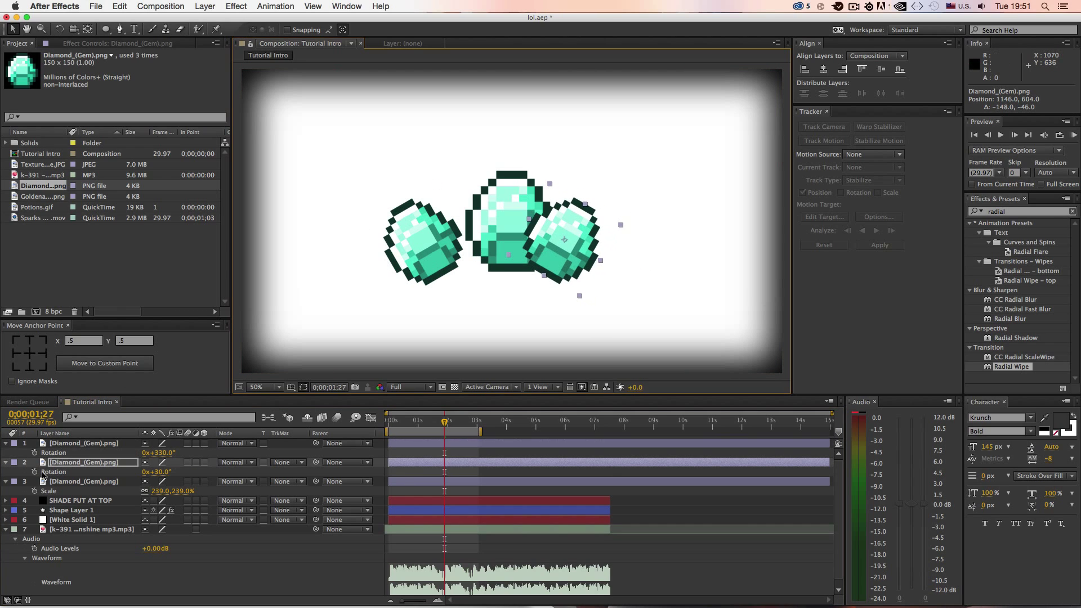
{"action": "left_click_drag", "start_coordinate": [415, 268], "coordinate": [458, 267]}
{"action": "key", "text": "F2"}
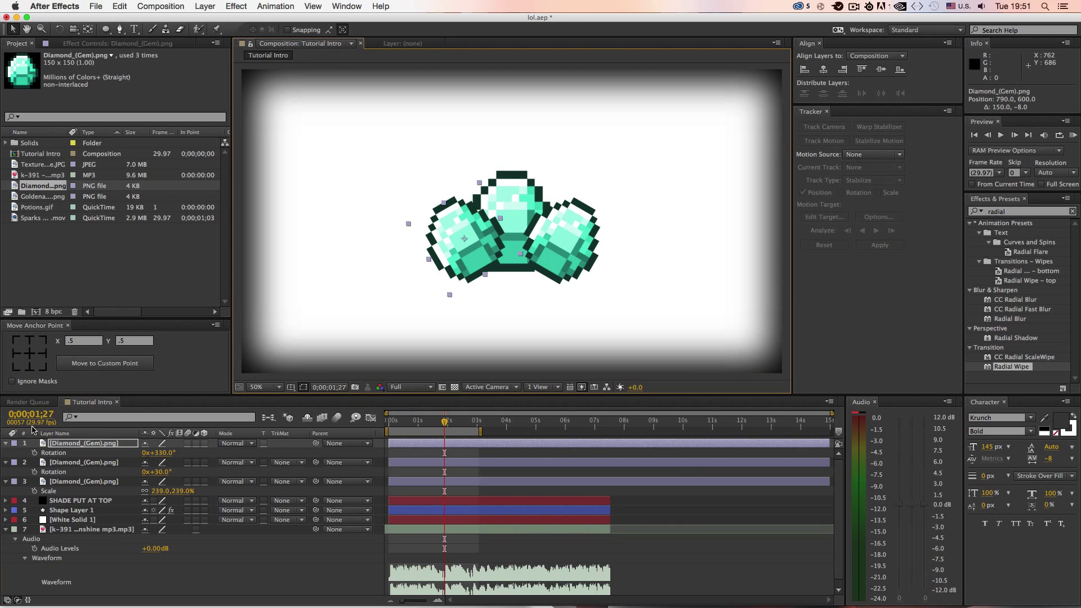
Collapse the properties of the diamond layers and bring the center diamond's layer to the top of the layer stack.
{"action": "left_click", "coordinate": [5, 443]}
{"action": "left_click", "coordinate": [6, 452]}
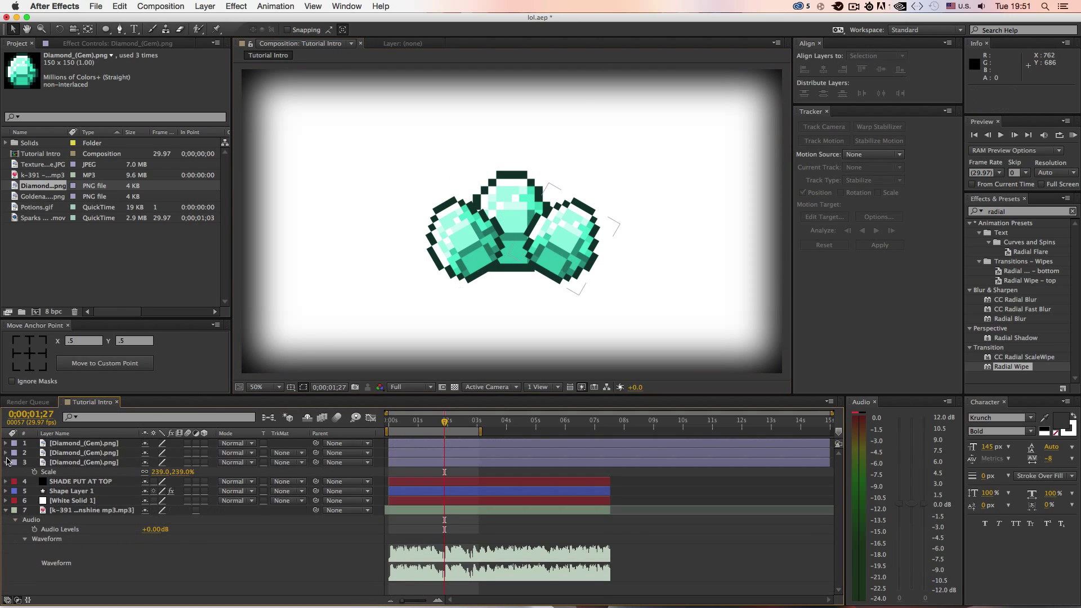
{"action": "left_click", "coordinate": [6, 462]}
{"action": "left_click", "coordinate": [75, 462]}
{"action": "left_click_drag", "start_coordinate": [75, 462], "coordinate": [104, 443]}
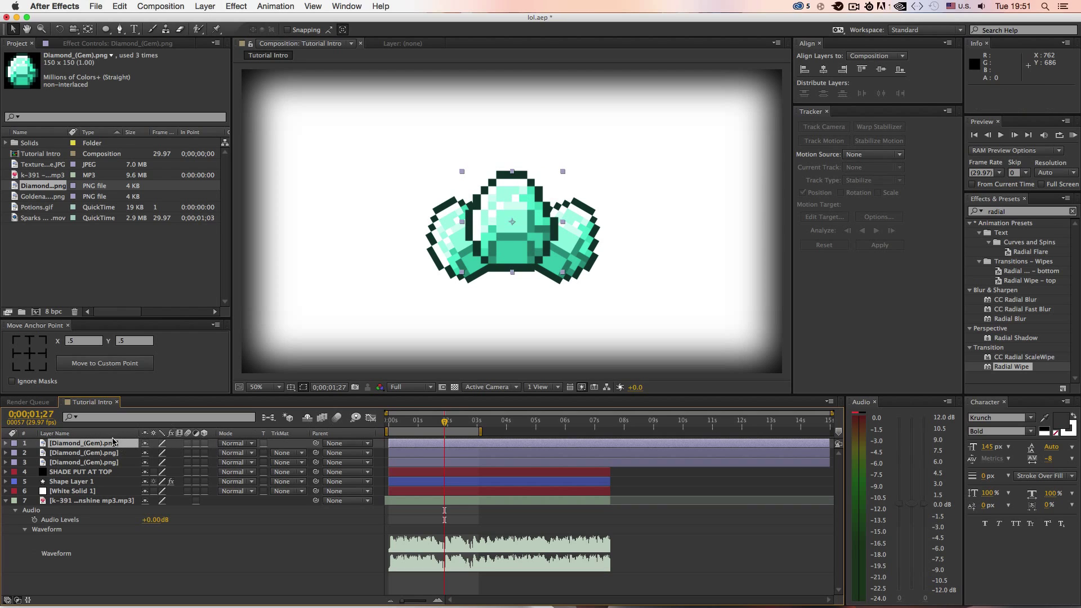
Rename the center diamond's layer "Diamod top" and the left diamond's layer "Diamond left".
{"action": "key", "text": "Return"}
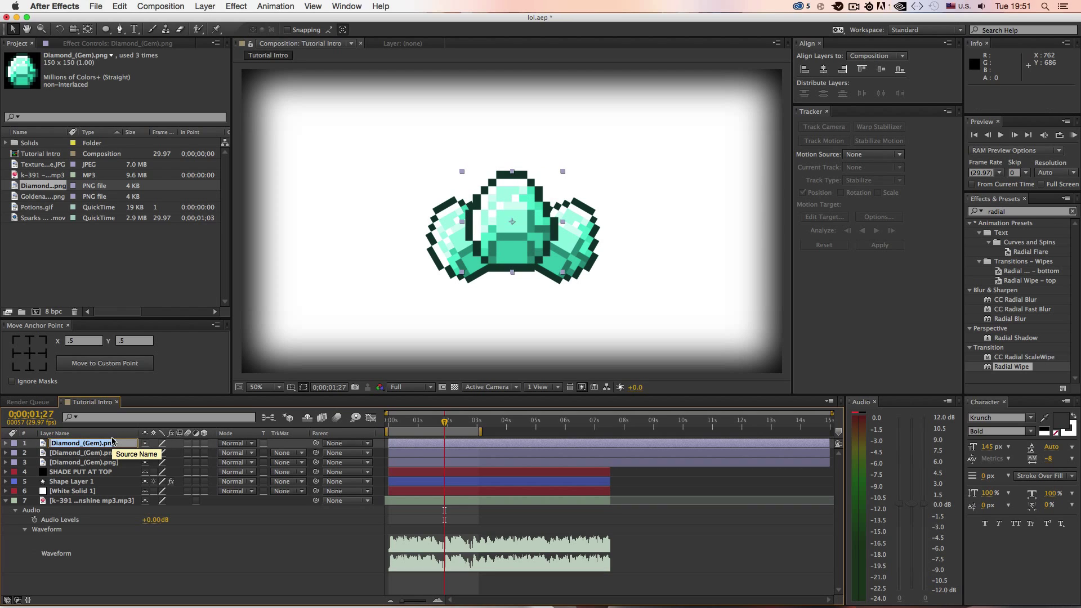
{"action": "type", "text": "Diamod top"}
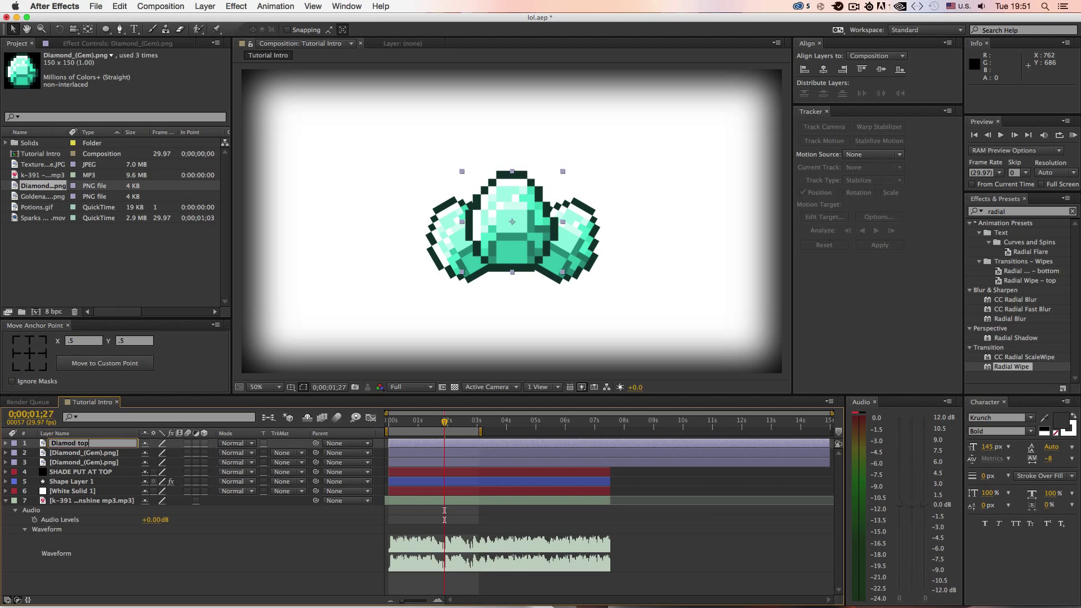
{"action": "key", "text": "Return"}
{"action": "left_click", "coordinate": [91, 452]}
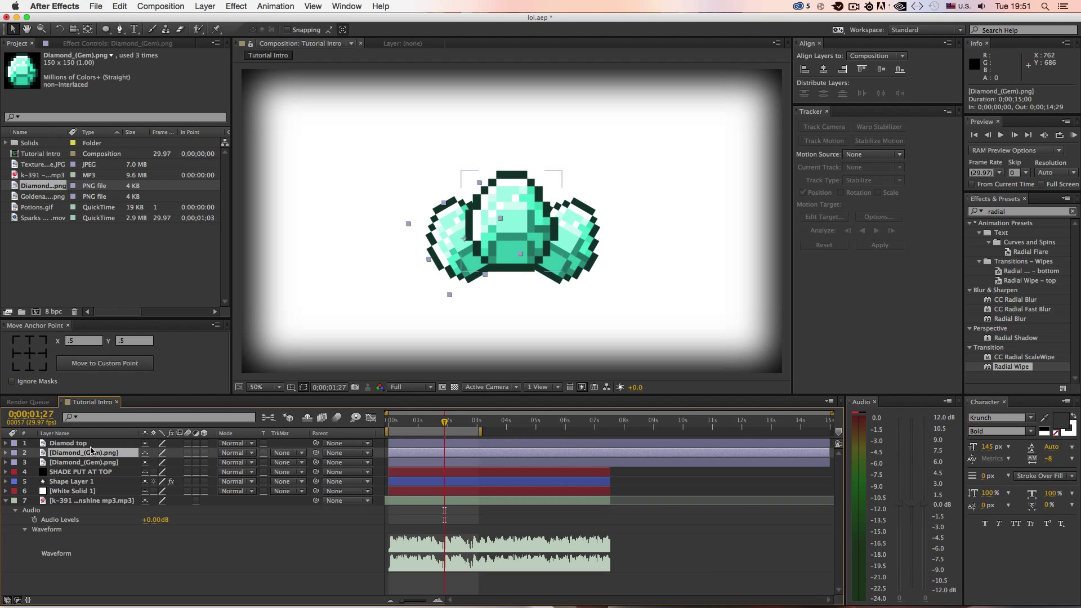
{"action": "key", "text": "Return"}
{"action": "type", "text": "Diamond left"}
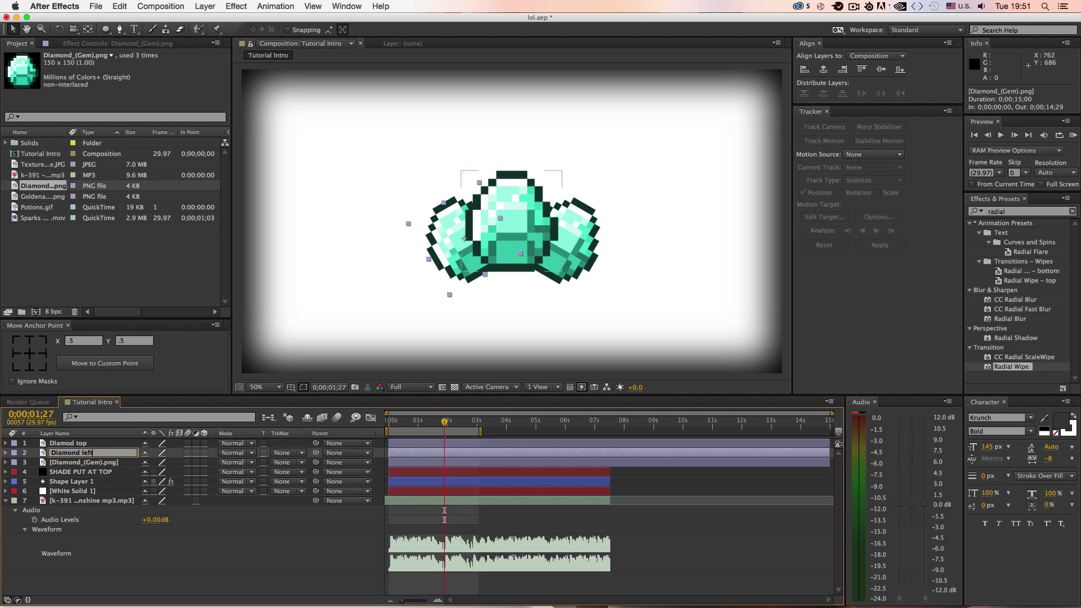
{"action": "key", "text": "Return"}
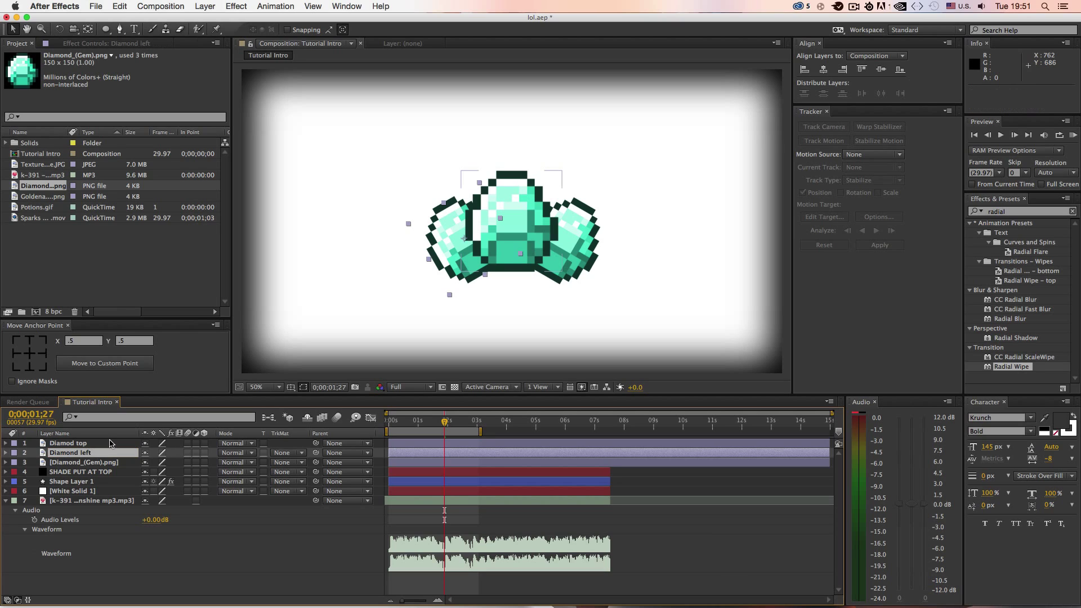
Rename the right diamond's layer "Diamond Right".
{"action": "left_click", "coordinate": [93, 463]}
{"action": "key", "text": "Return"}
{"action": "type", "text": "Diamond"}
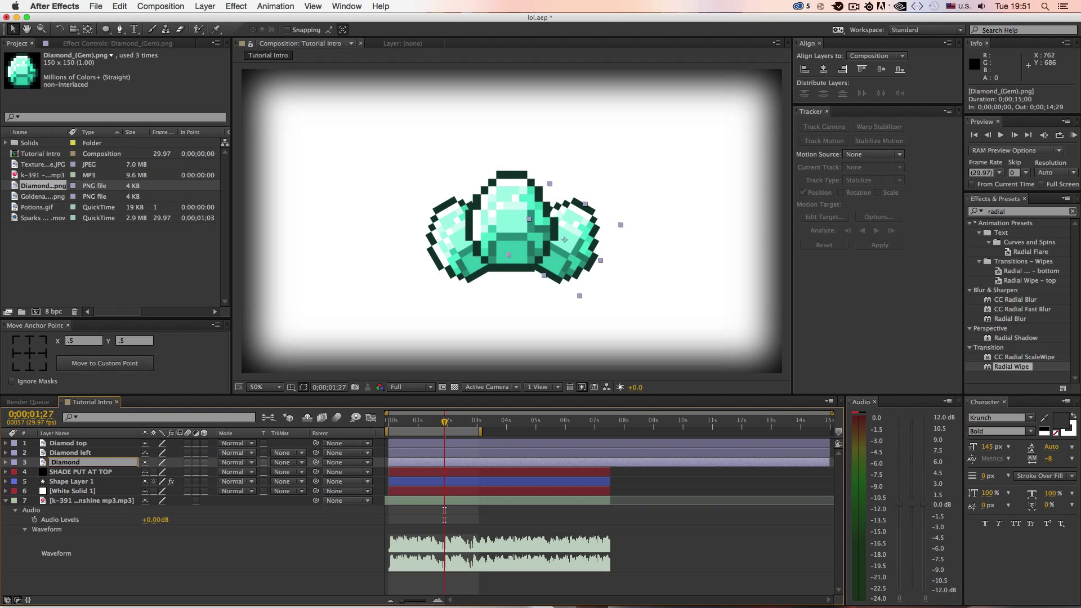
{"action": "type", "text": " Right"}
{"action": "key", "text": "Return"}
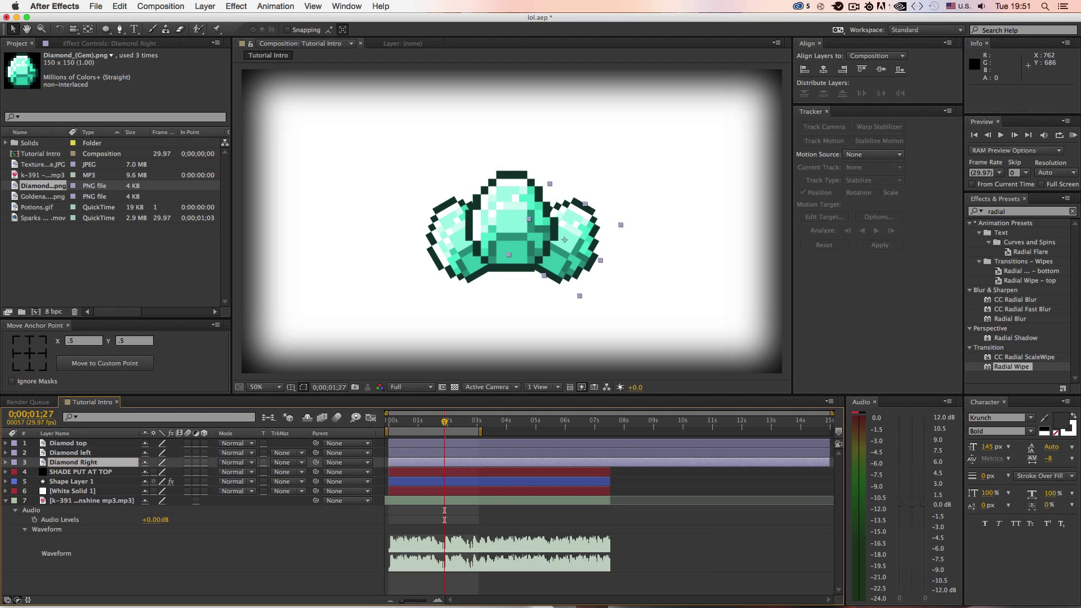
Move the side diamonds outward and up, the right one to about 1174, 570 and the left one to about 754, 564.
{"action": "left_click_drag", "start_coordinate": [563, 273], "coordinate": [569, 260]}
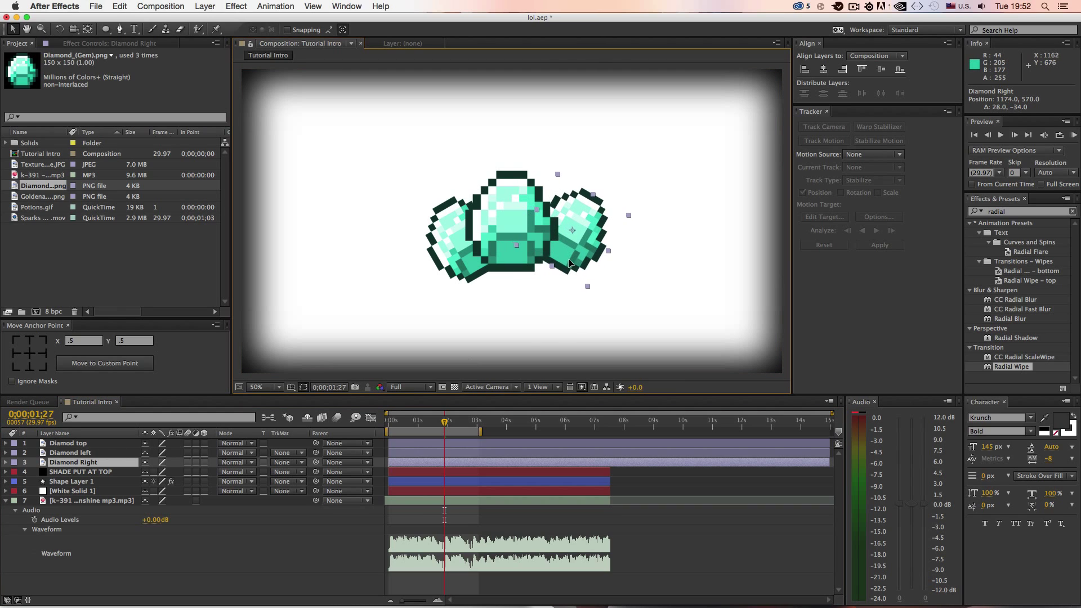
{"action": "left_click", "coordinate": [467, 262]}
{"action": "left_click", "coordinate": [455, 270]}
{"action": "left_click_drag", "start_coordinate": [455, 269], "coordinate": [440, 248]}
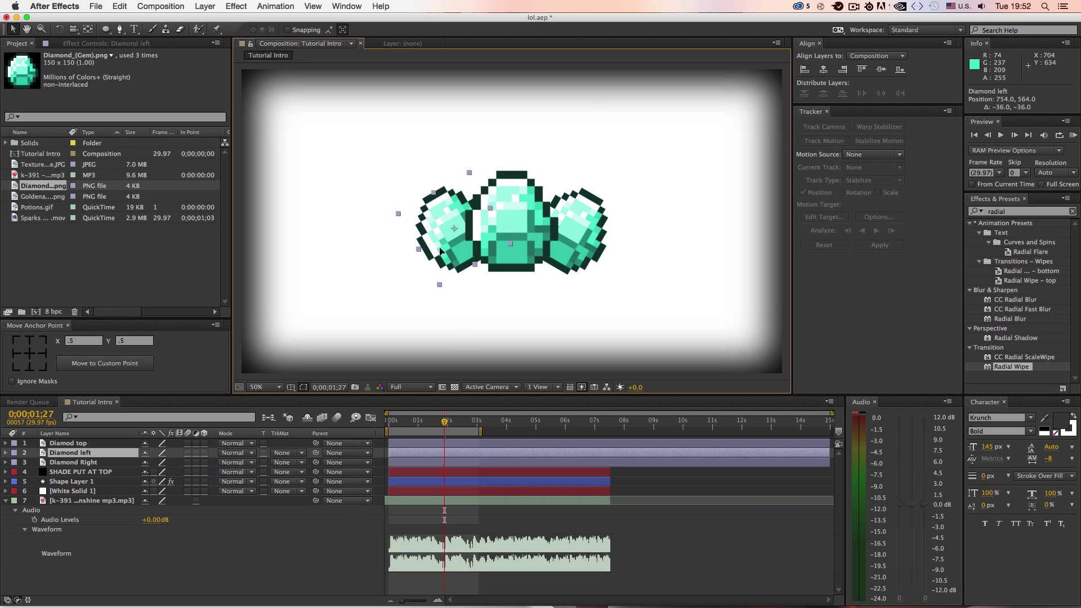
Center the Diamond left and Diamond Right layers vertically in the composition.
{"action": "left_click", "coordinate": [882, 70]}
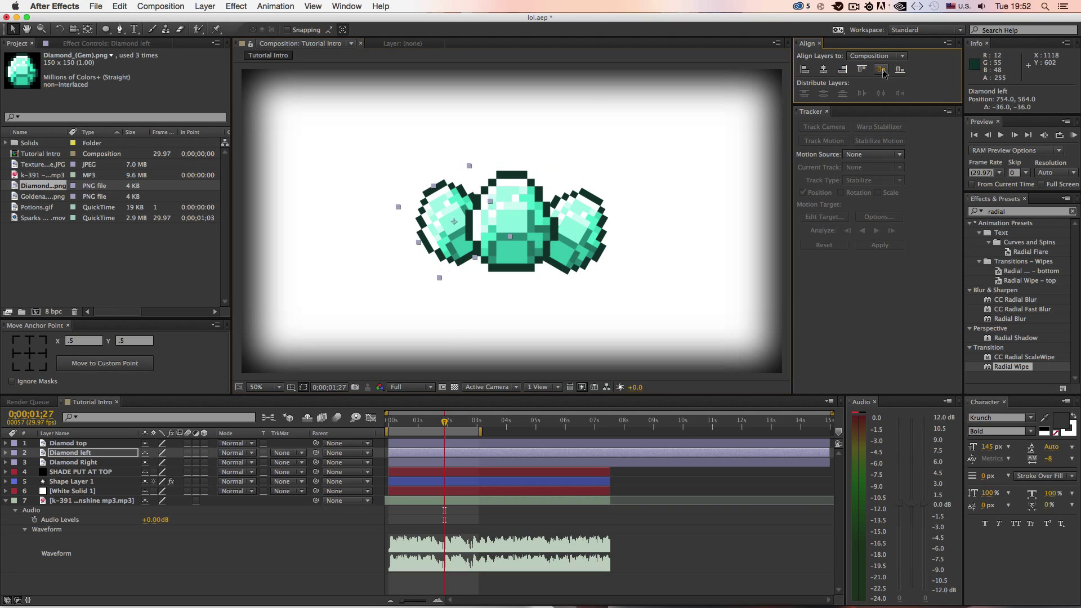
{"action": "left_click", "coordinate": [117, 445]}
{"action": "left_click", "coordinate": [122, 463]}
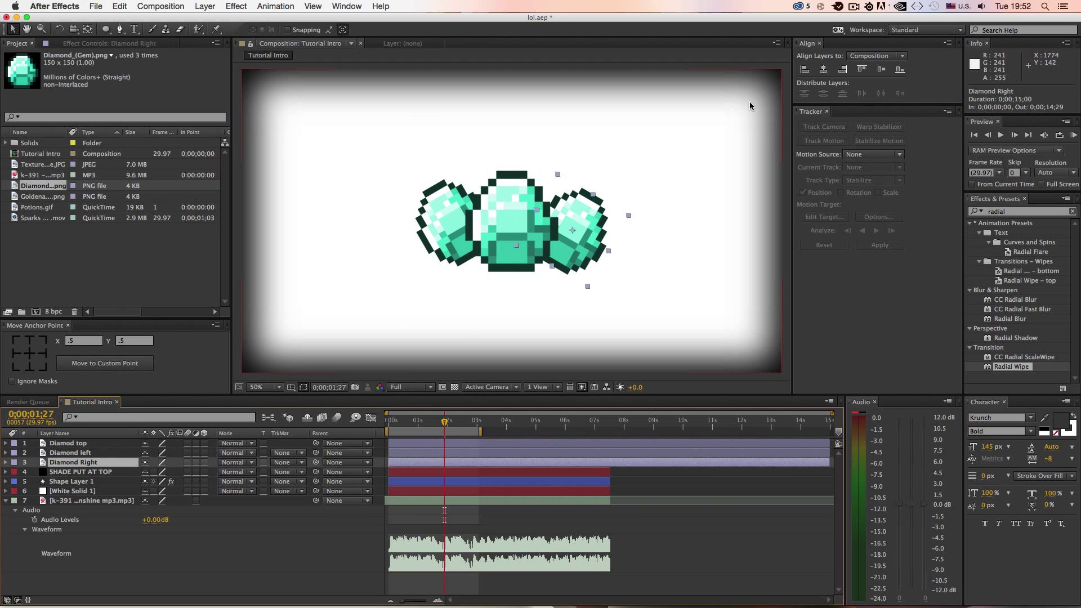
{"action": "left_click", "coordinate": [882, 70]}
{"action": "left_click", "coordinate": [777, 187]}
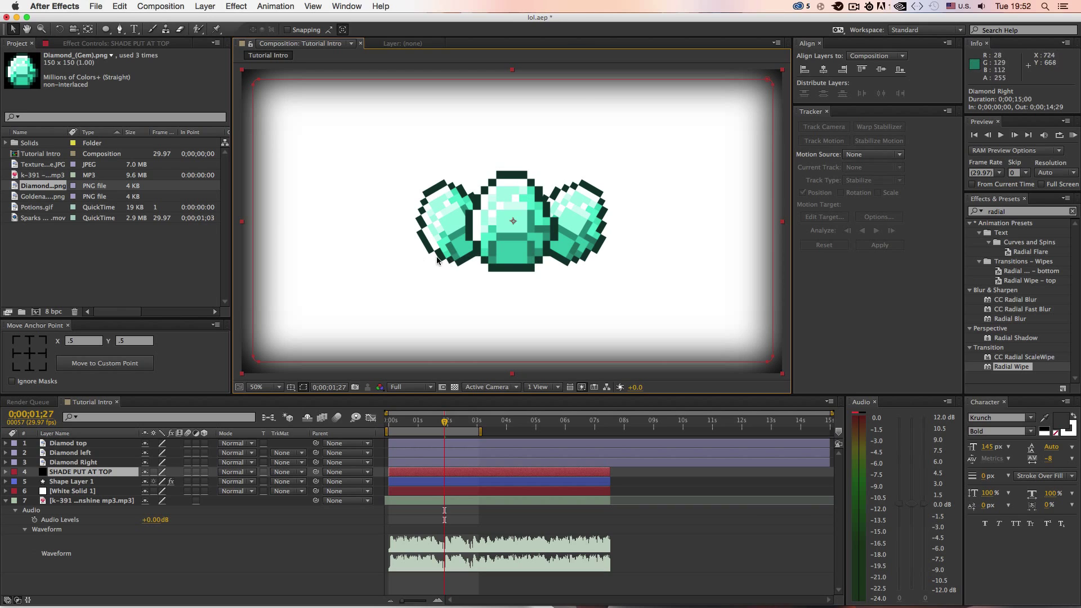
Nudge the Diamond left layer slightly to the left, to X position 748.
{"action": "left_click", "coordinate": [113, 462]}
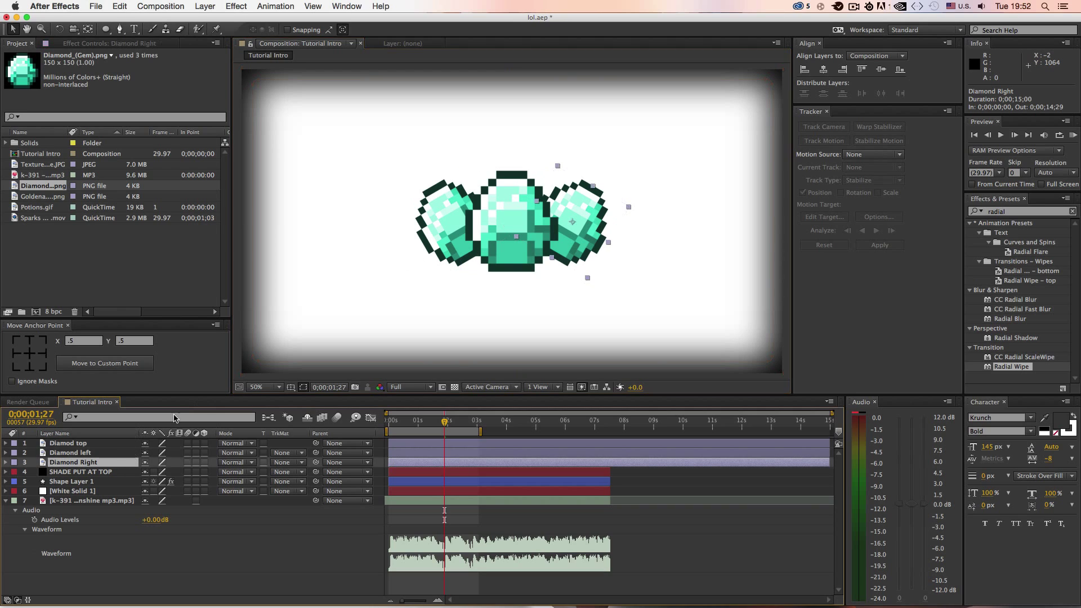
{"action": "left_click", "coordinate": [439, 228]}
{"action": "key", "text": "Left"}
{"action": "key", "text": "Left"}
{"action": "key", "text": "Left"}
{"action": "key", "text": "Left"}
{"action": "key", "text": "Left"}
{"action": "key", "text": "Left"}
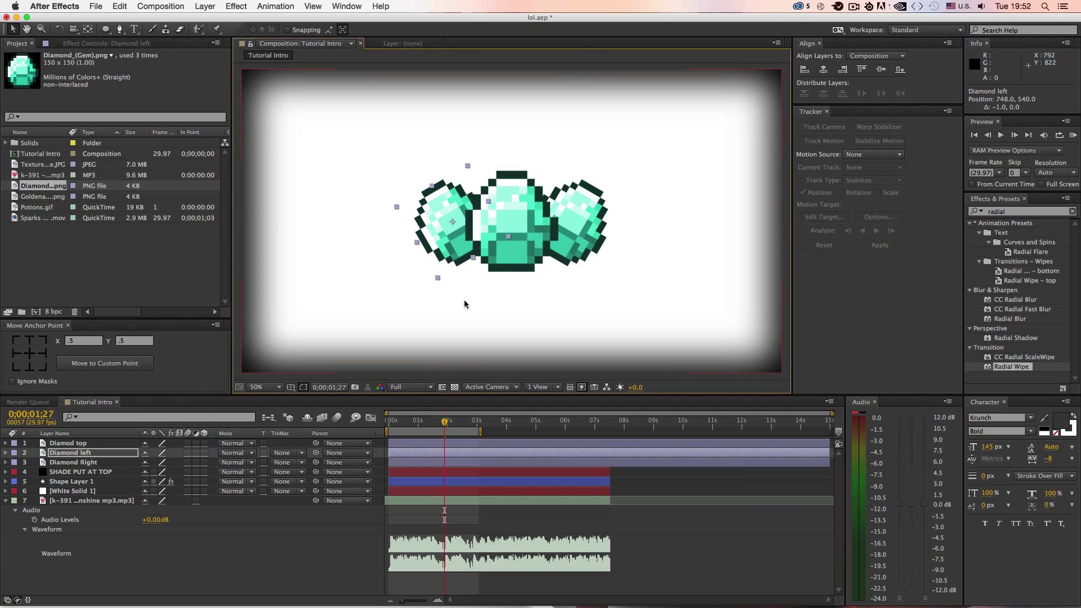
{"action": "left_click", "coordinate": [699, 292]}
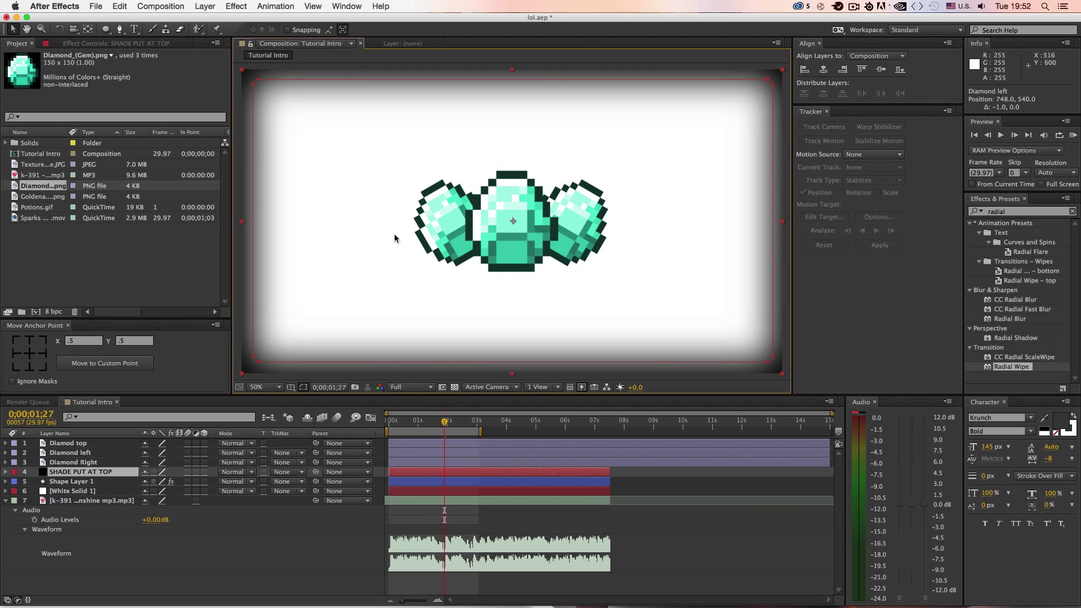
{"action": "left_click", "coordinate": [94, 455]}
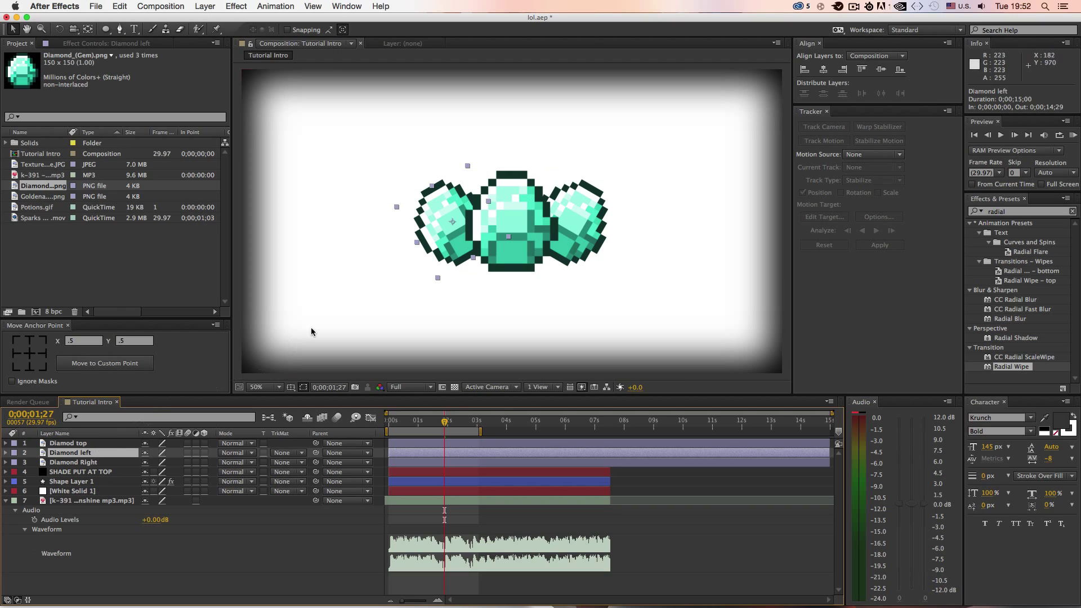
{"action": "left_click", "coordinate": [408, 251]}
{"action": "left_click_drag", "start_coordinate": [407, 251], "coordinate": [399, 256]}
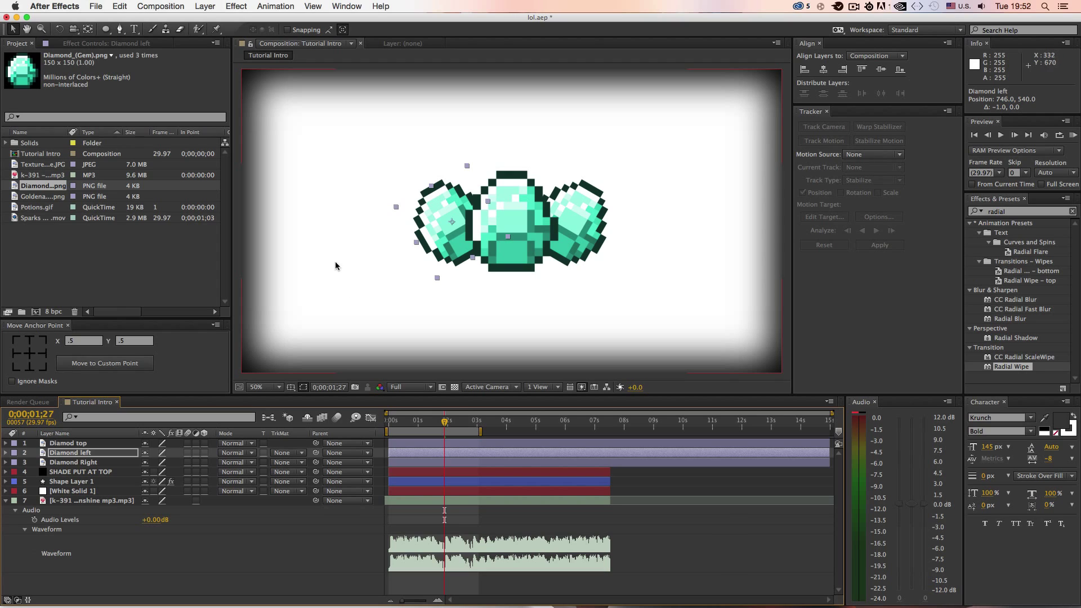
{"action": "left_click", "coordinate": [343, 313]}
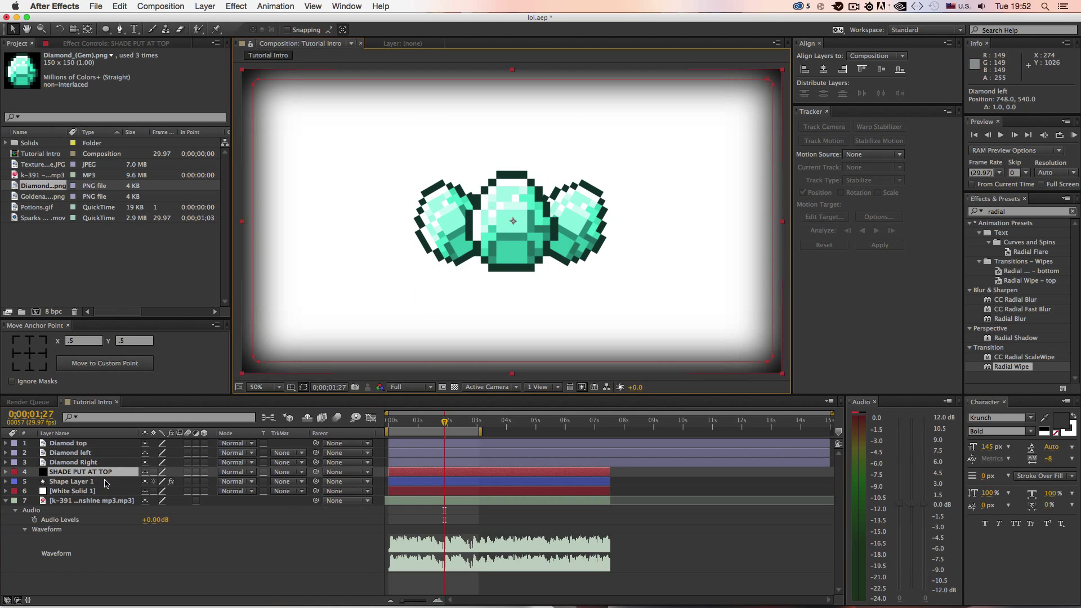
Pre-compose the three diamond layers into a new composition named Diamonds, moving all attributes into it.
{"action": "left_click", "coordinate": [99, 463]}
{"action": "key", "text": "shift+super+Up"}
{"action": "key", "text": "shift+super+Up"}
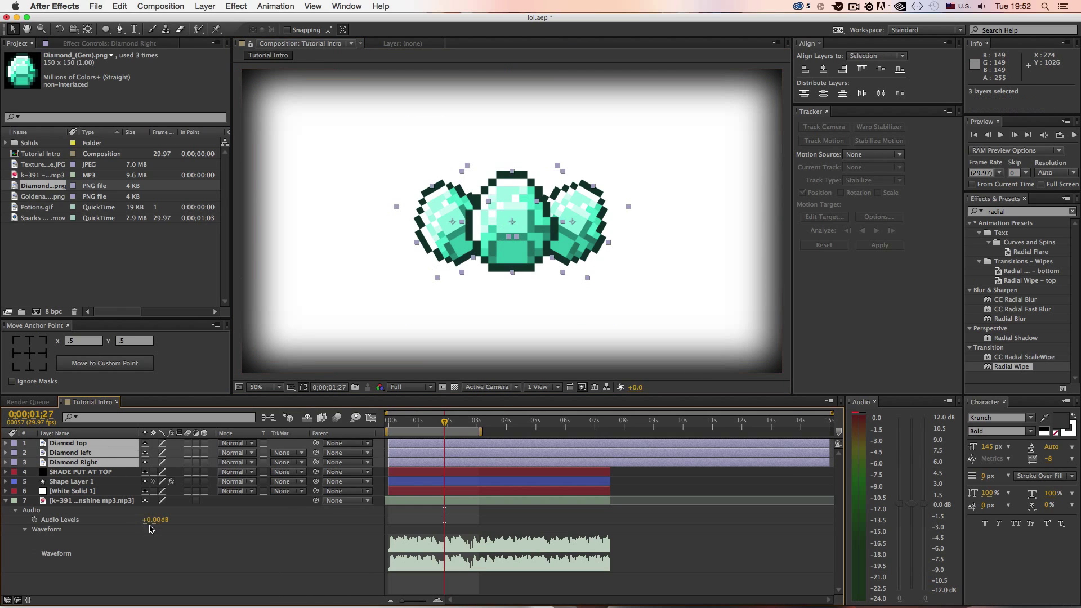
{"action": "right_click", "coordinate": [116, 462]}
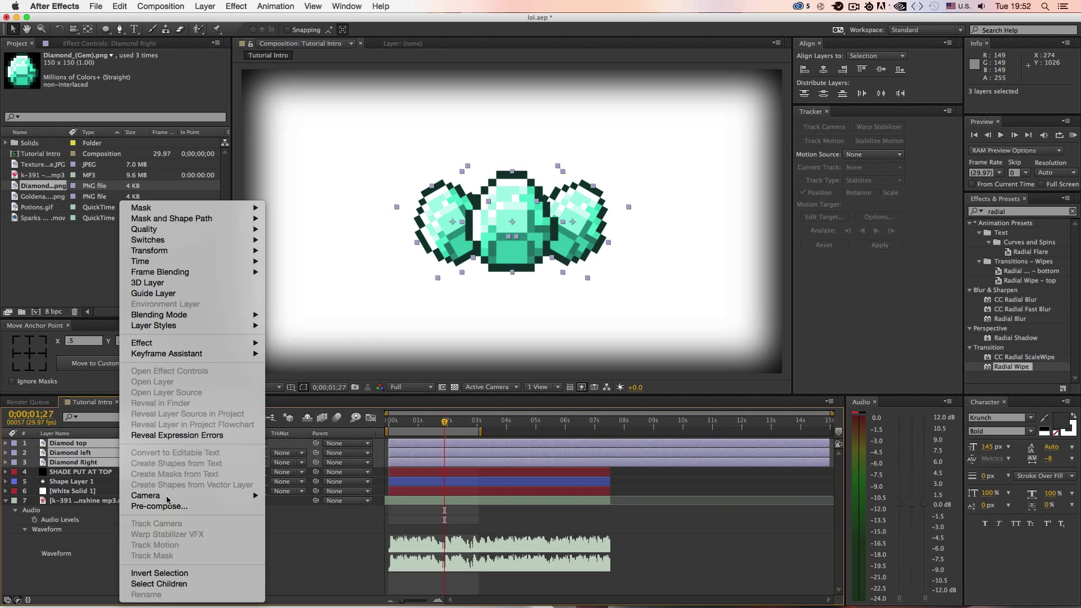
{"action": "left_click", "coordinate": [180, 507]}
{"action": "type", "text": "Diamonds"}
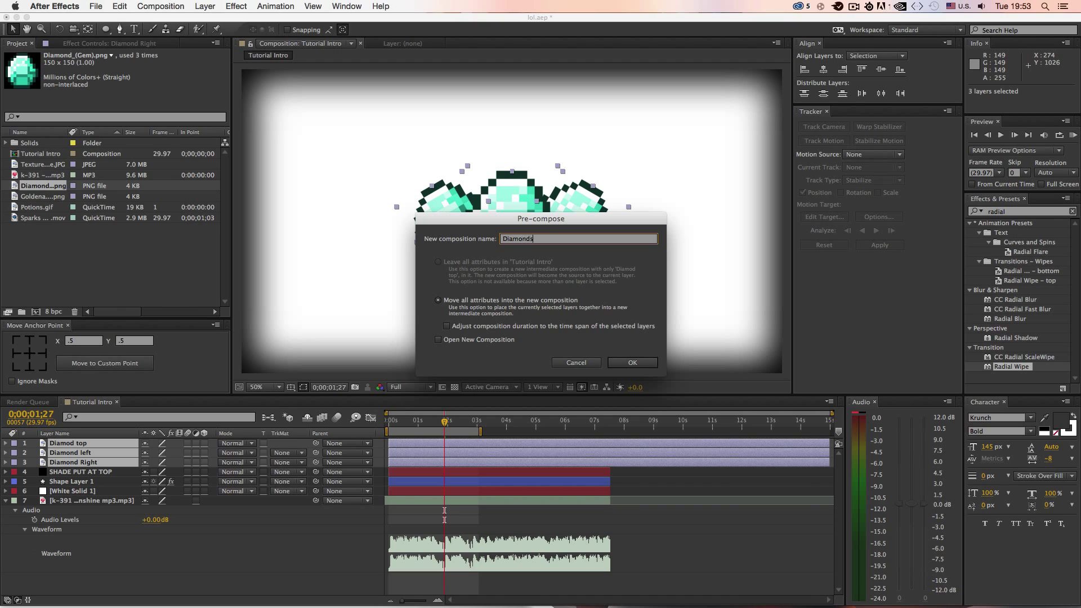
{"action": "key", "text": "Return"}
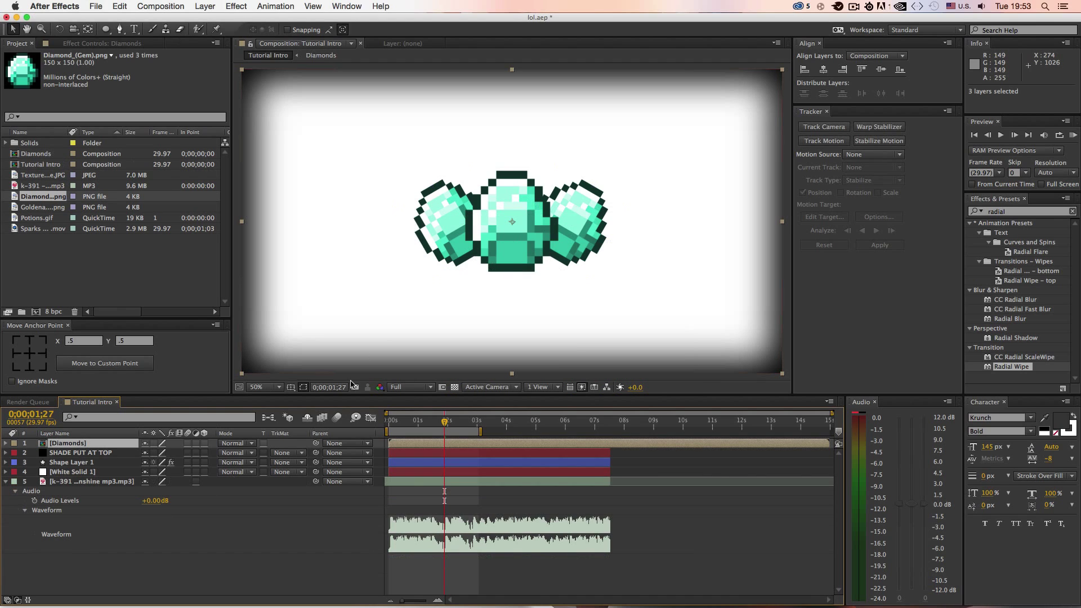
Move the Diamonds layer up to Y position 432 and center it horizontally in the composition.
{"action": "left_click_drag", "start_coordinate": [495, 256], "coordinate": [496, 225]}
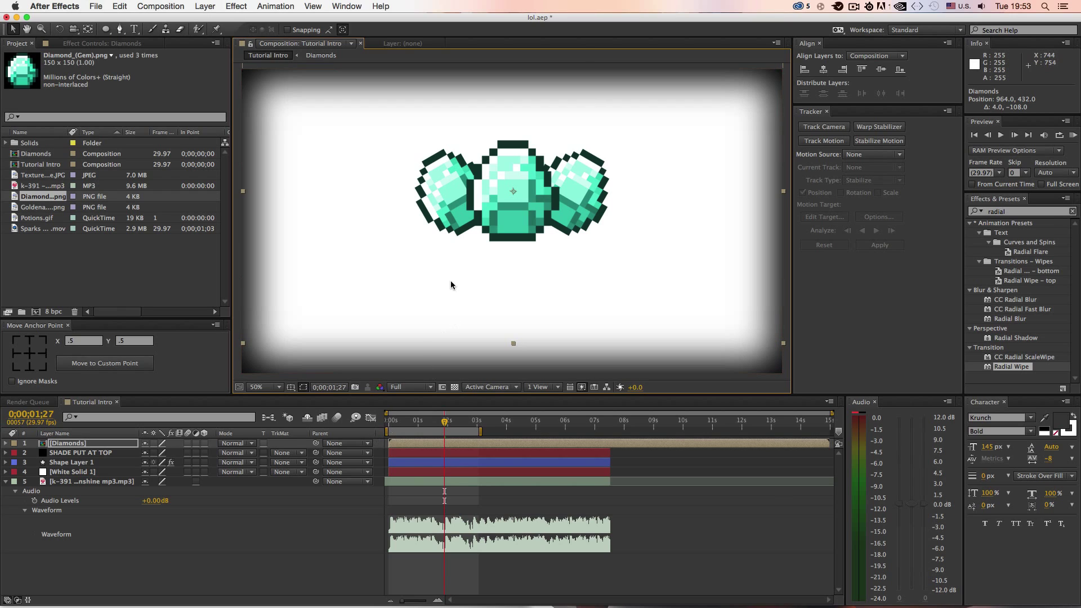
{"action": "left_click", "coordinate": [823, 69]}
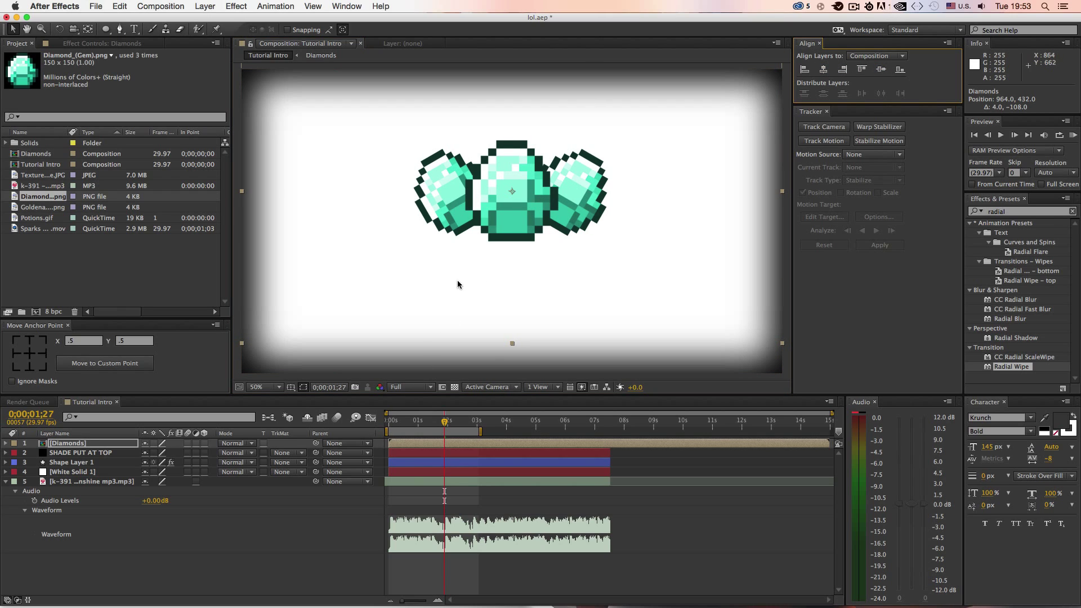
Move the Diamonds layer up to position 960, 374 in the Tutorial Intro composition.
{"action": "left_click", "coordinate": [130, 444]}
{"action": "key", "text": "p"}
{"action": "left_click_drag", "start_coordinate": [161, 450], "coordinate": [101, 443]}
{"action": "left_click_drag", "start_coordinate": [166, 453], "coordinate": [202, 464]}
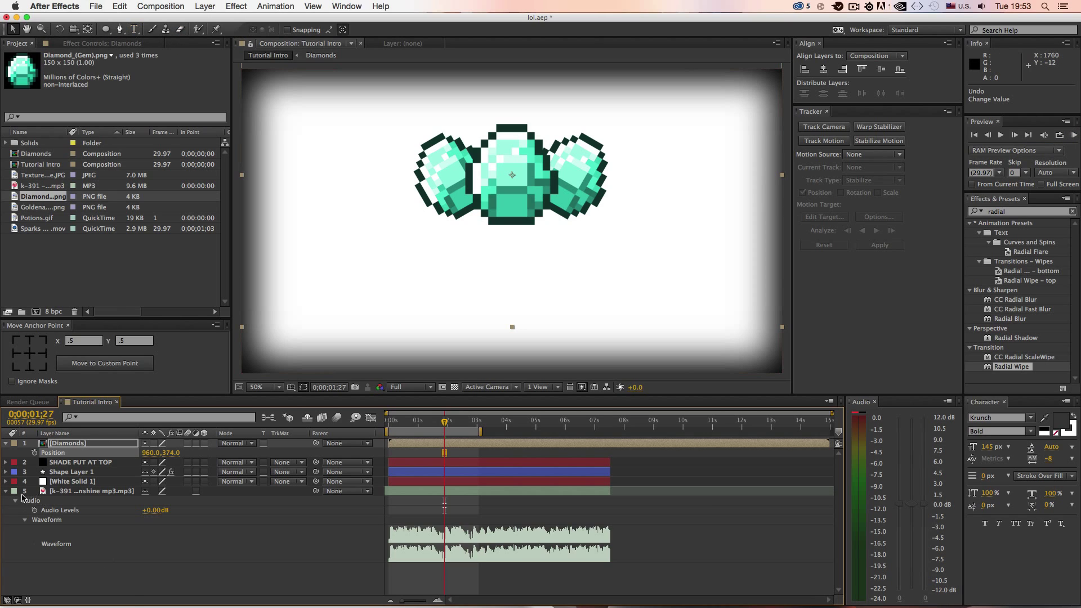
{"action": "left_click", "coordinate": [6, 443]}
{"action": "key", "text": "F2"}
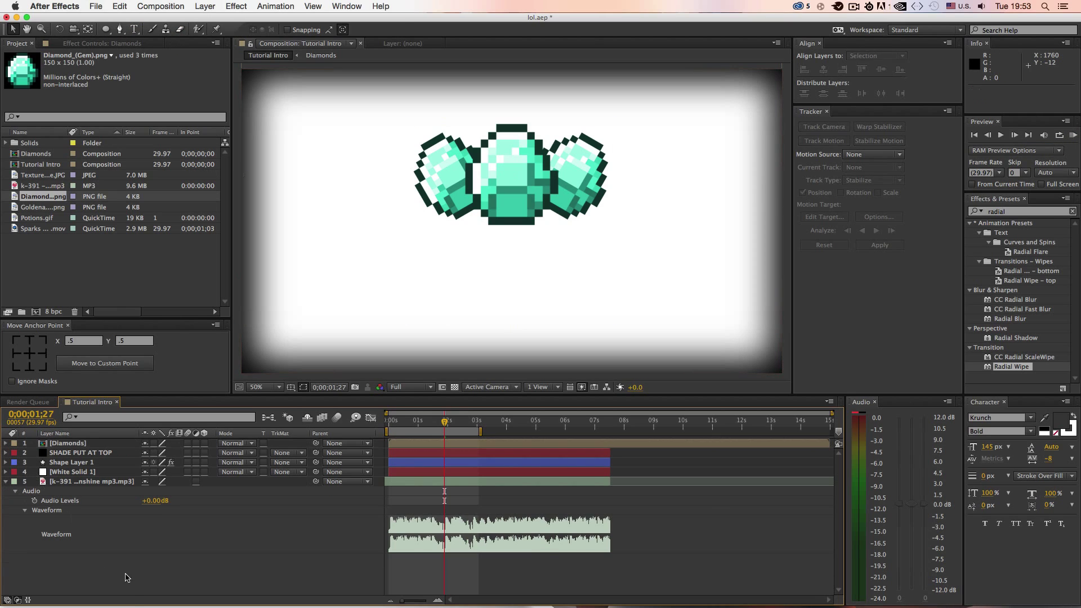
Add a text layer reading "Your Name" over the lower part of the diamonds, at position 580, 578.
{"action": "left_click", "coordinate": [135, 30]}
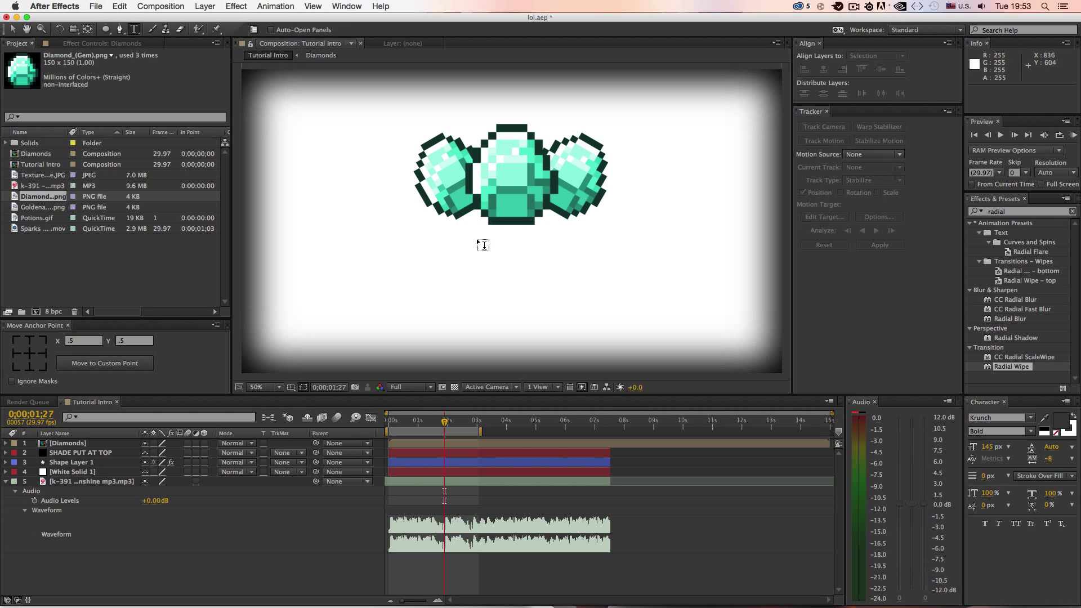
{"action": "left_click", "coordinate": [506, 240]}
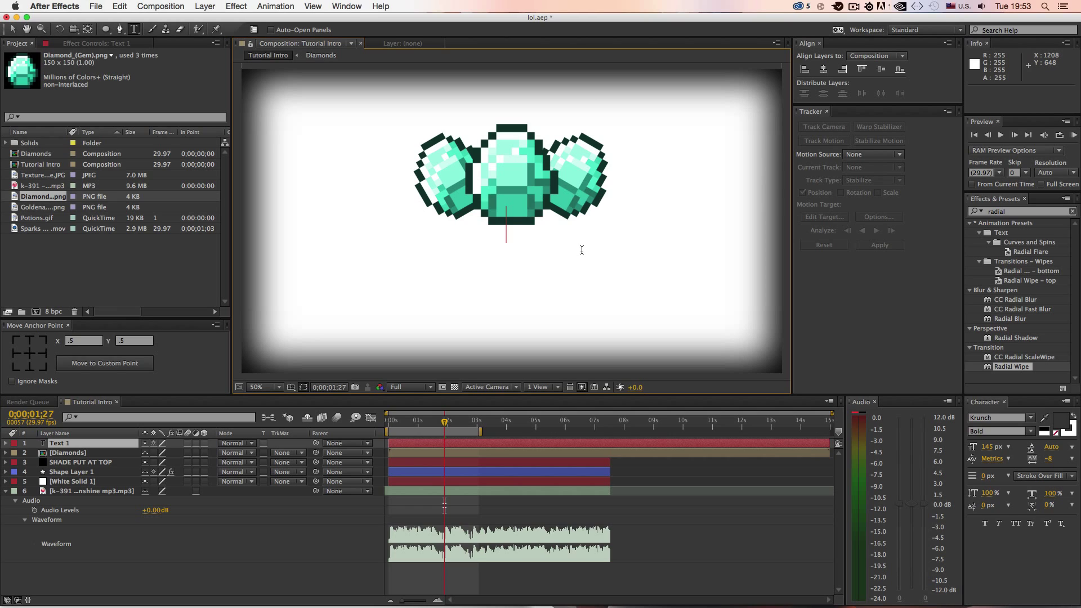
{"action": "type", "text": "YOUR Name"}
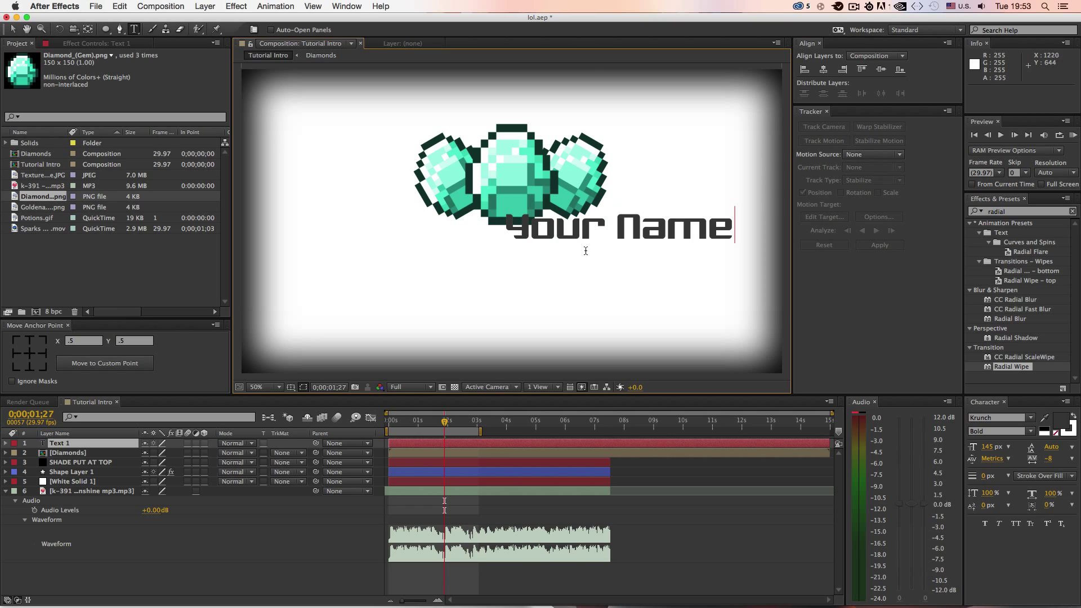
{"action": "left_click_drag", "start_coordinate": [705, 296], "coordinate": [605, 290]}
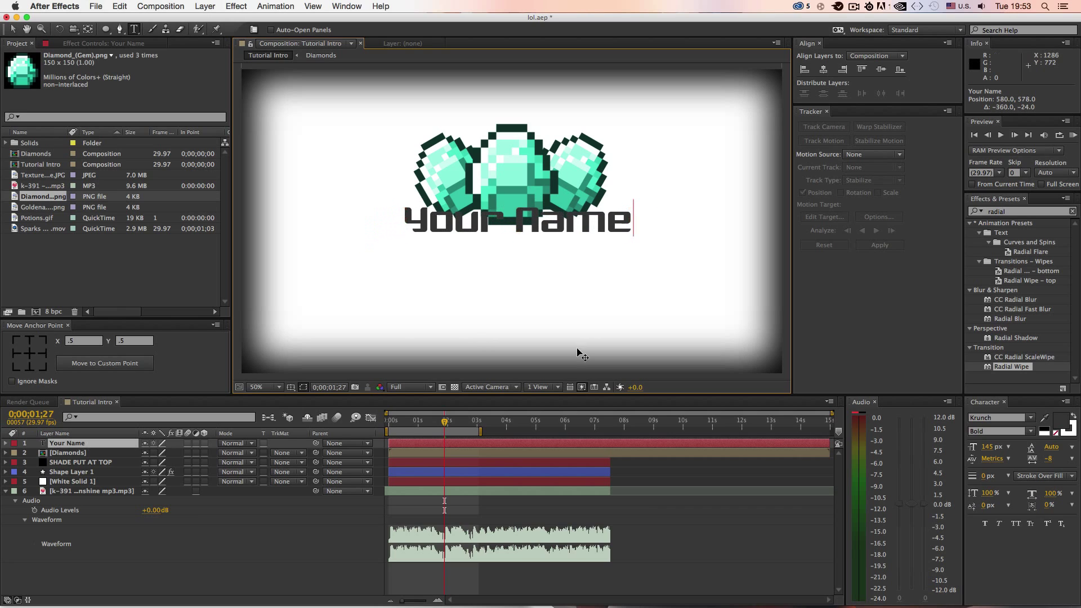
Select the whole "Your Name" text and bring up the list of available fonts for it.
{"action": "left_click", "coordinate": [559, 223]}
{"action": "triple_click", "coordinate": [559, 222]}
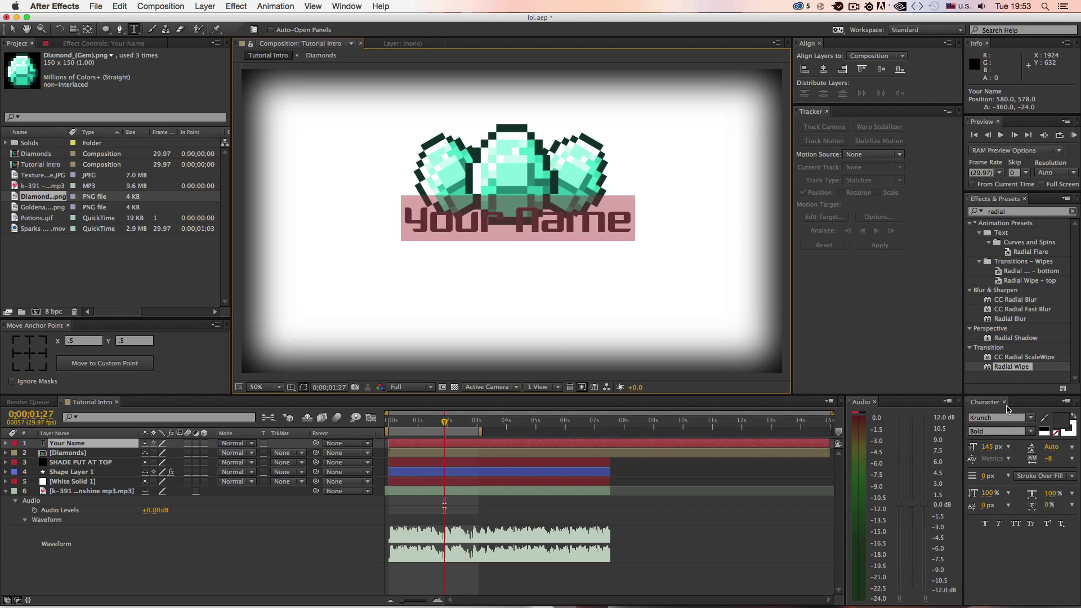
{"action": "left_click", "coordinate": [358, 6]}
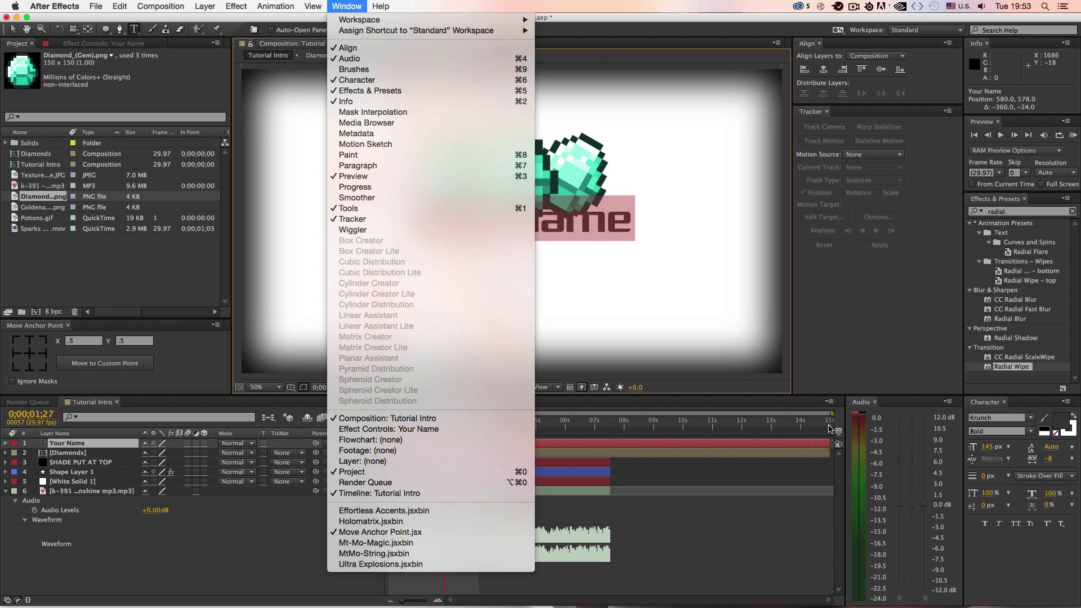
{"action": "left_click", "coordinate": [1061, 524]}
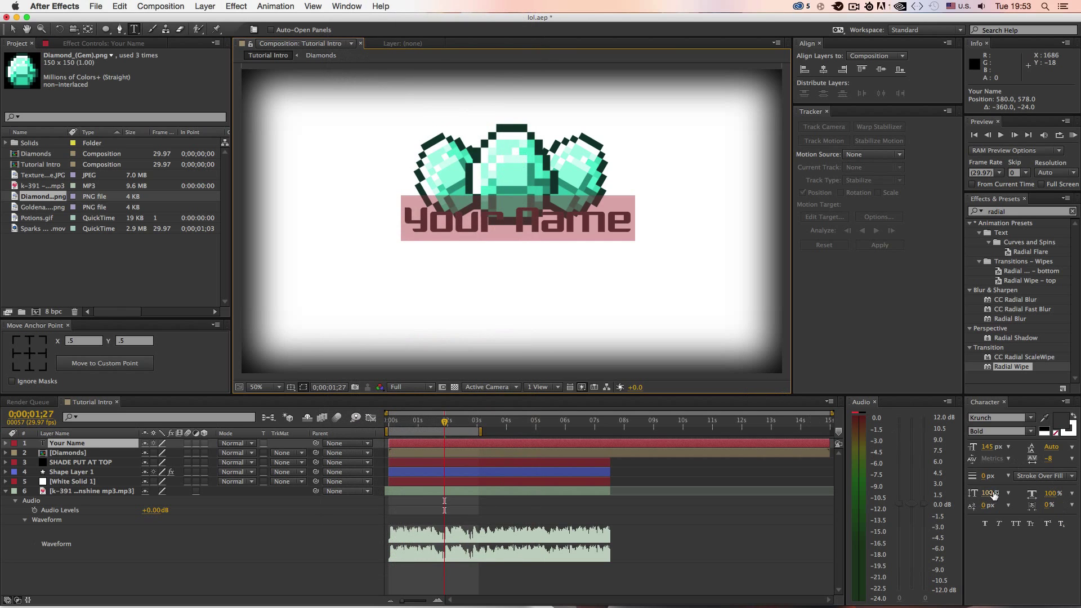
{"action": "left_click", "coordinate": [1028, 418]}
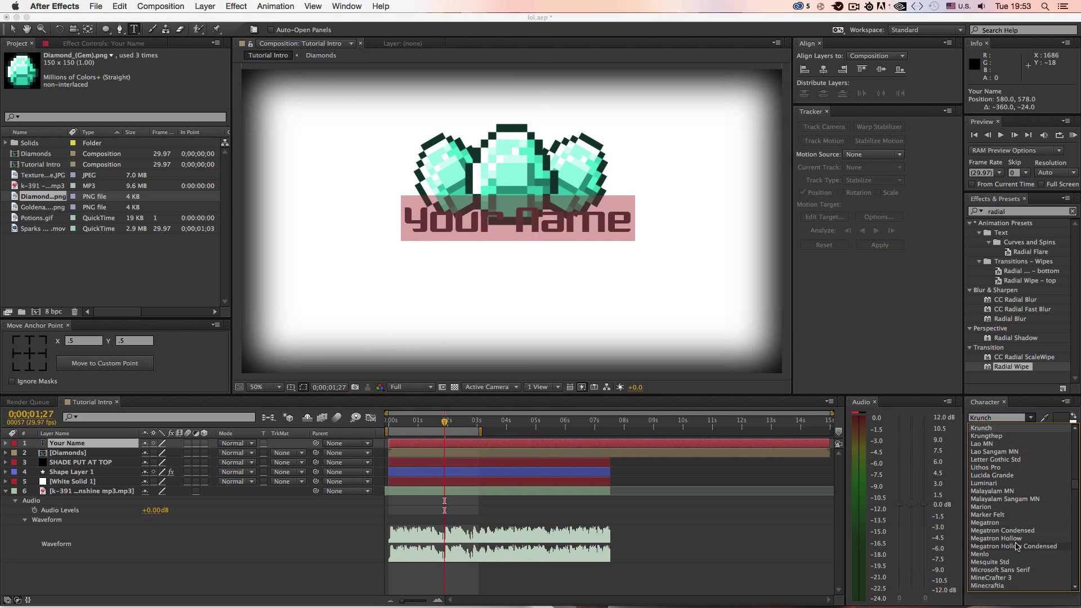
Preview the SF Sports Night variants among the user-installed fonts in Font Book, and return to After Effects.
{"action": "key", "text": "ctrl+Left"}
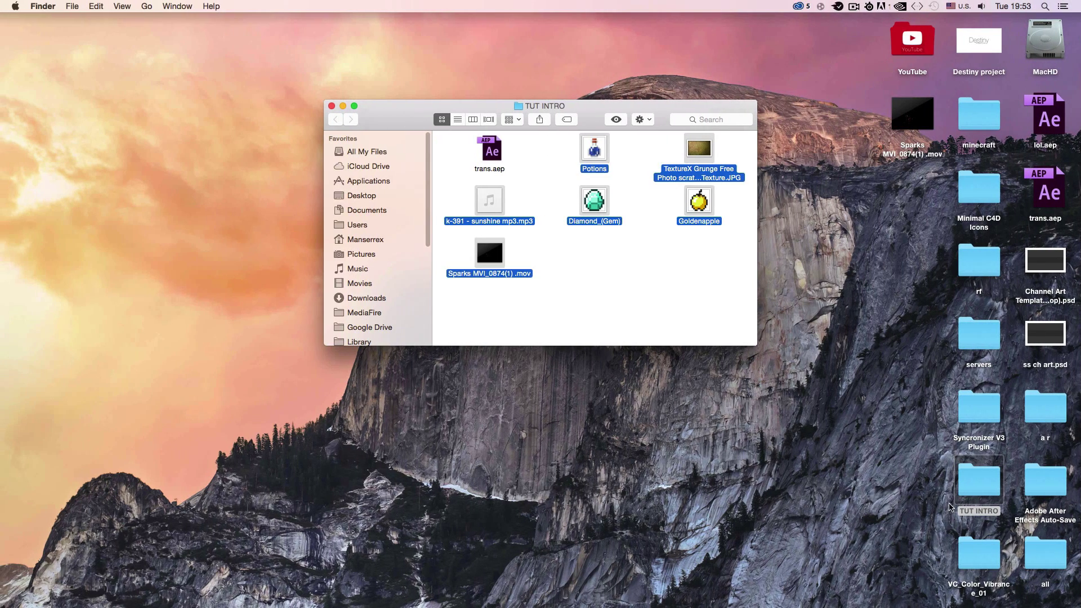
{"action": "key", "text": "ctrl+Right"}
{"action": "left_click", "coordinate": [1042, 6]}
{"action": "type", "text": "font"}
{"action": "key", "text": "Return"}
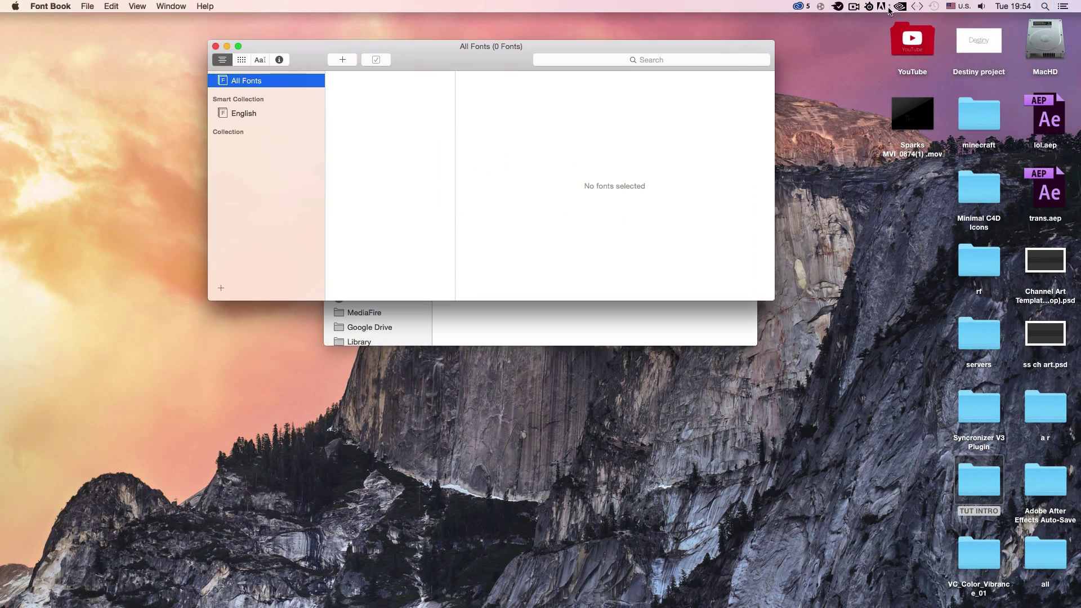
{"action": "left_click", "coordinate": [264, 111]}
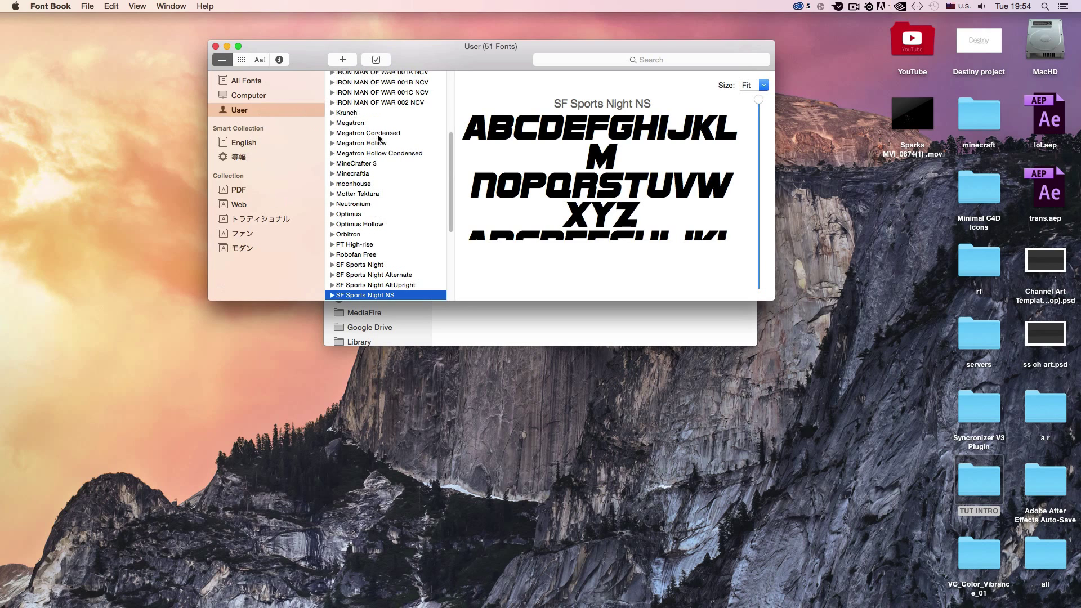
{"action": "scroll", "coordinate": [382, 261], "scroll_direction": "down", "scroll_amount": 2}
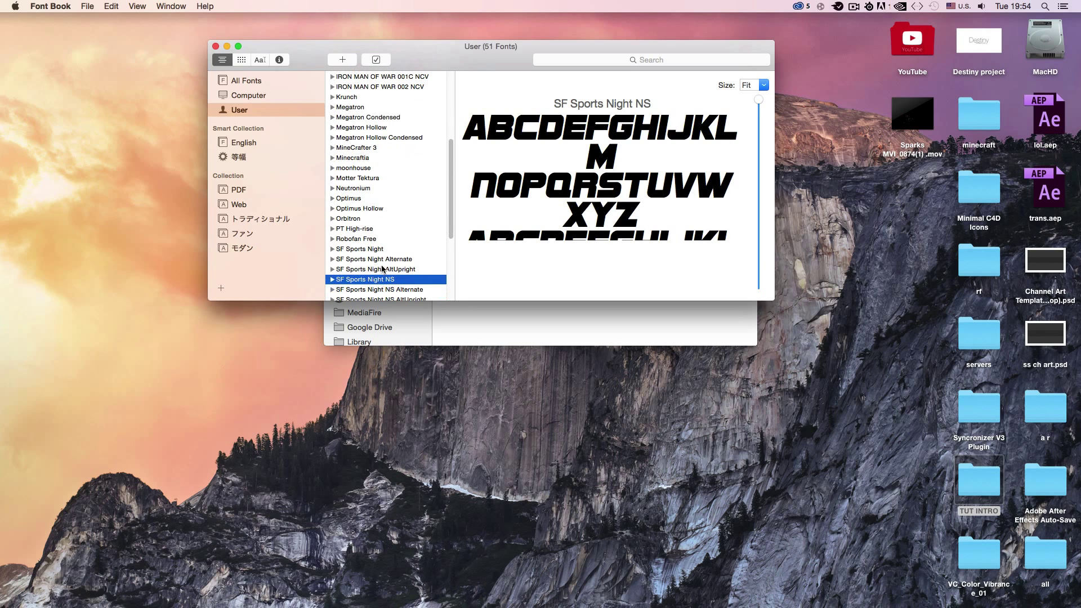
{"action": "left_click", "coordinate": [382, 269]}
{"action": "left_click", "coordinate": [383, 259]}
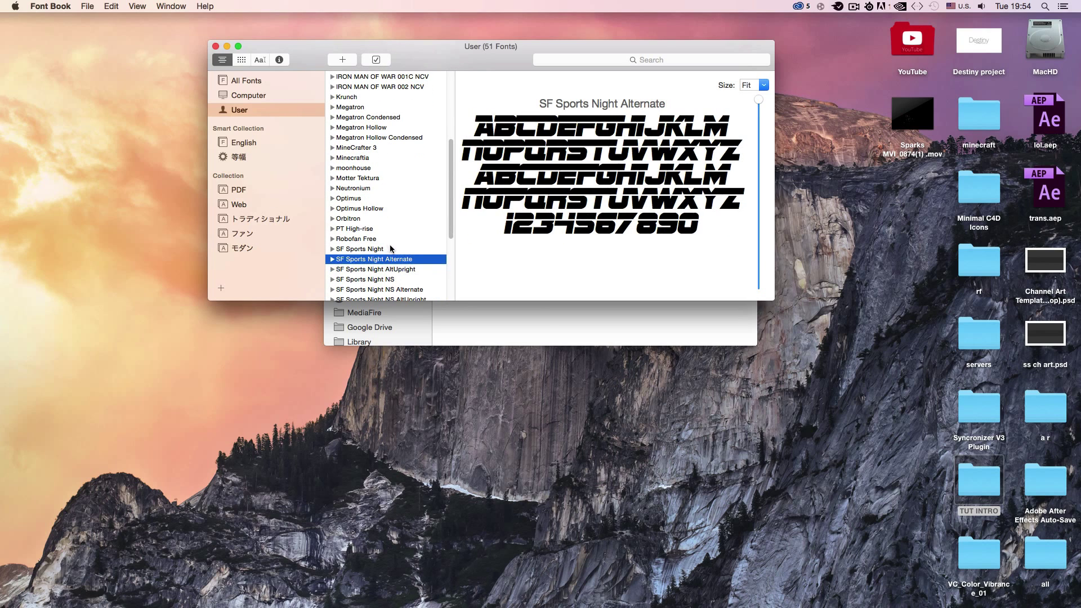
{"action": "left_click", "coordinate": [392, 250]}
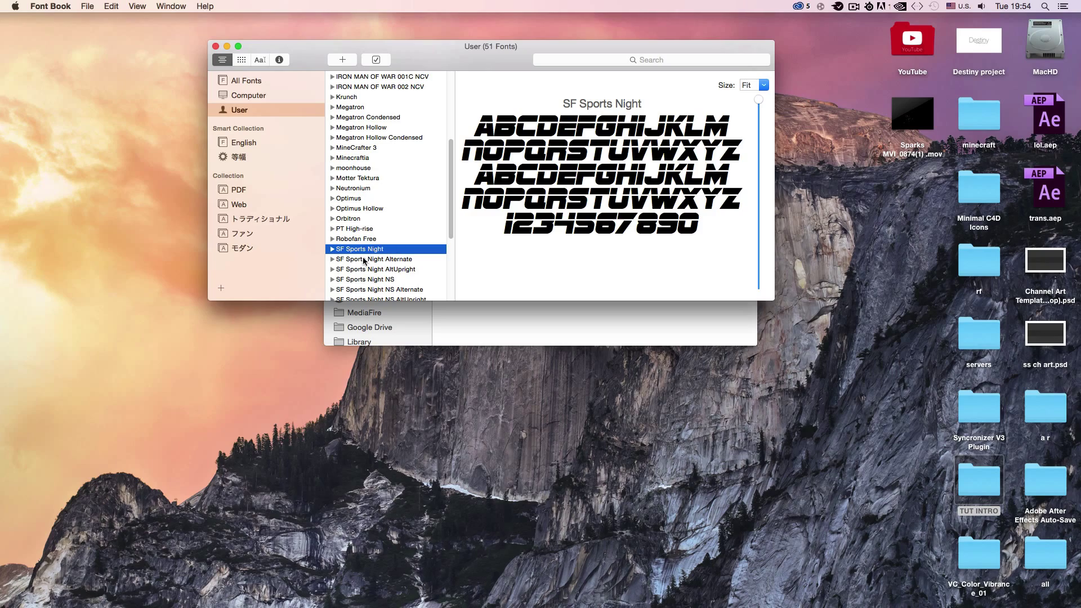
{"action": "key", "text": "ctrl+Right"}
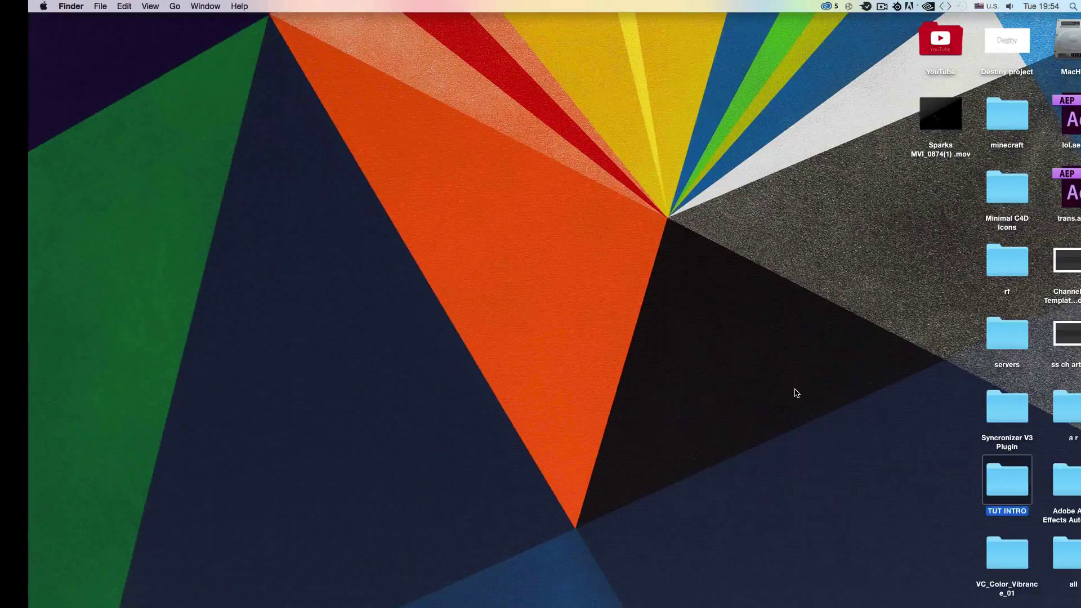
{"action": "key", "text": "super+Tab"}
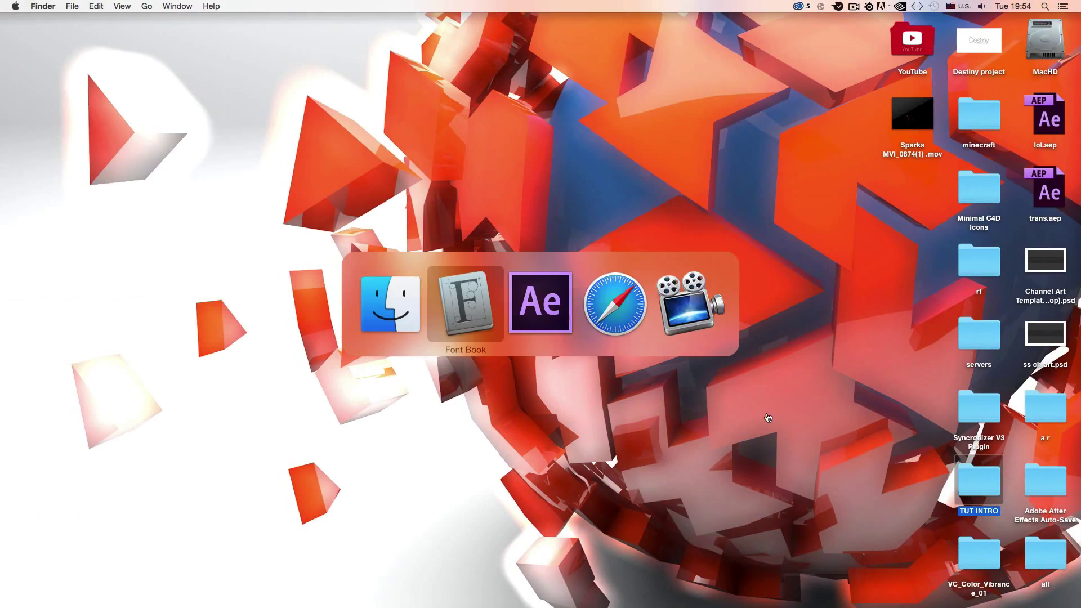
{"action": "key", "text": "super+Tab"}
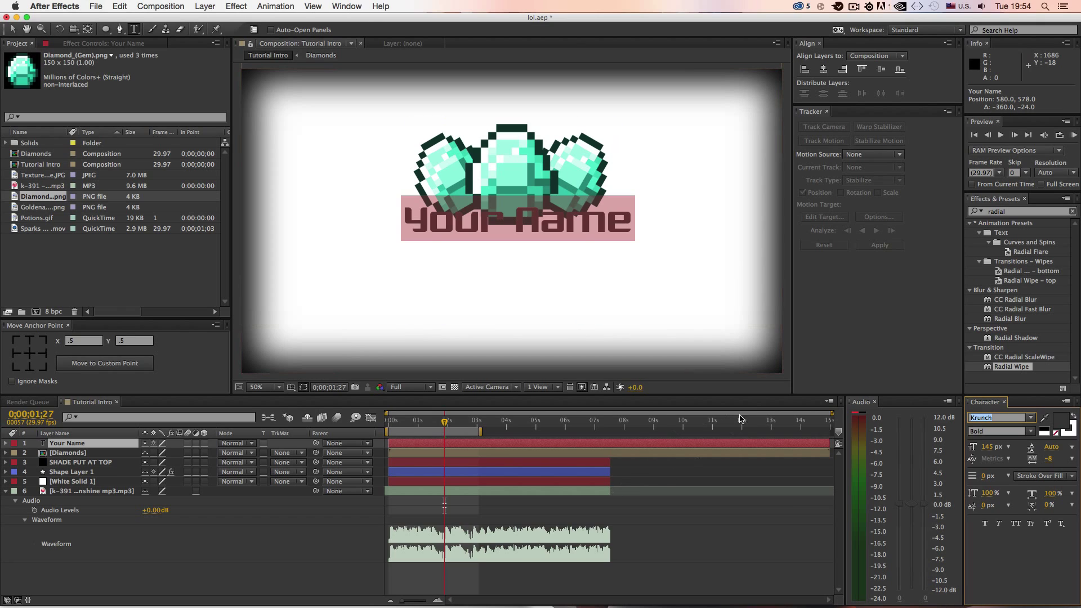
Set the font of the "Your Name" text to SF Sports Night.
{"action": "left_click", "coordinate": [1011, 214]}
{"action": "left_click", "coordinate": [997, 417]}
{"action": "type", "text": "Sports Night"}
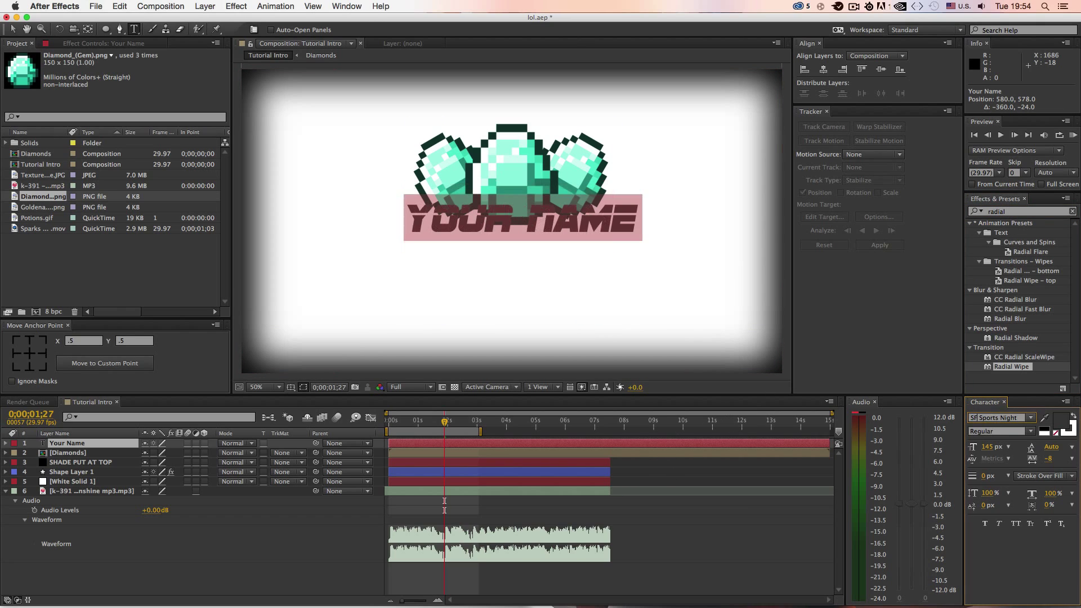
{"action": "key", "text": "Return"}
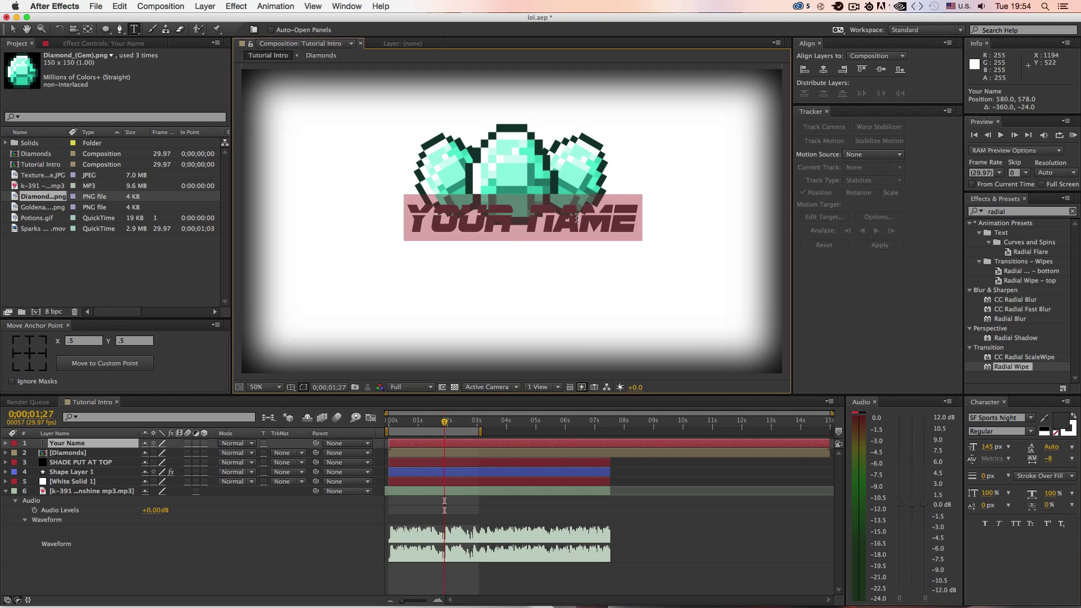
Give the "Your Name" text a 5 px black stroke with colour 000000.
{"action": "left_click", "coordinate": [1056, 424]}
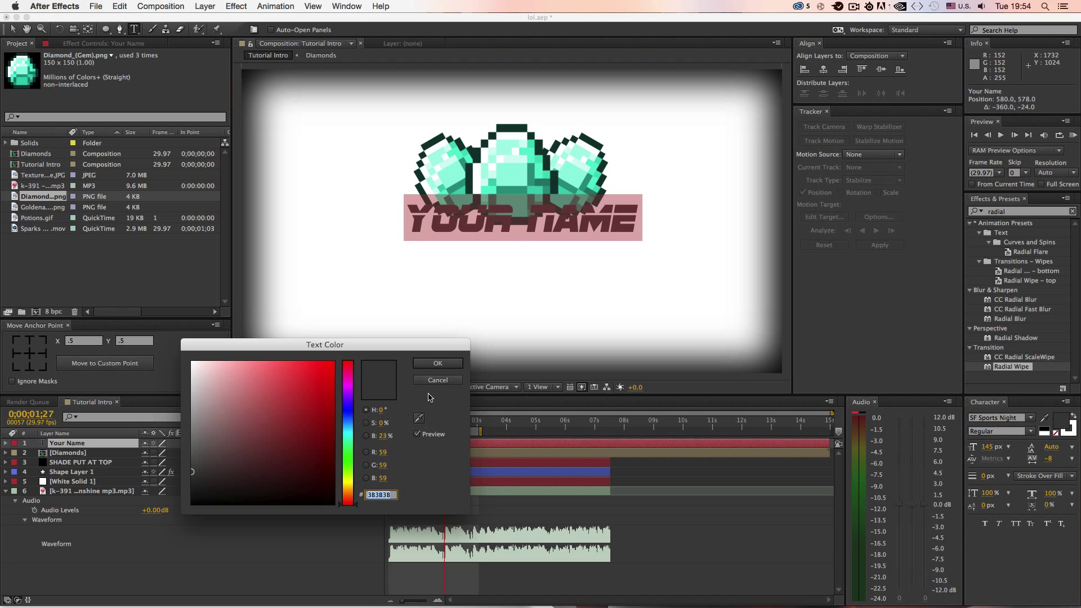
{"action": "left_click", "coordinate": [437, 363]}
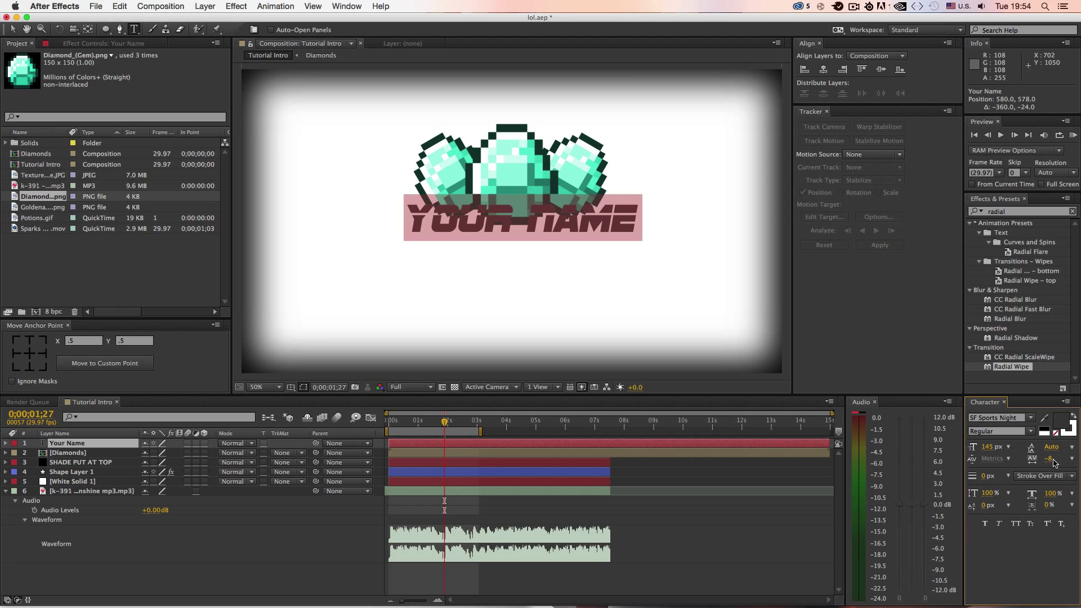
{"action": "left_click_drag", "start_coordinate": [985, 475], "coordinate": [989, 475]}
{"action": "left_click", "coordinate": [1069, 434]}
{"action": "left_click", "coordinate": [1069, 431]}
{"action": "type", "text": "000000"}
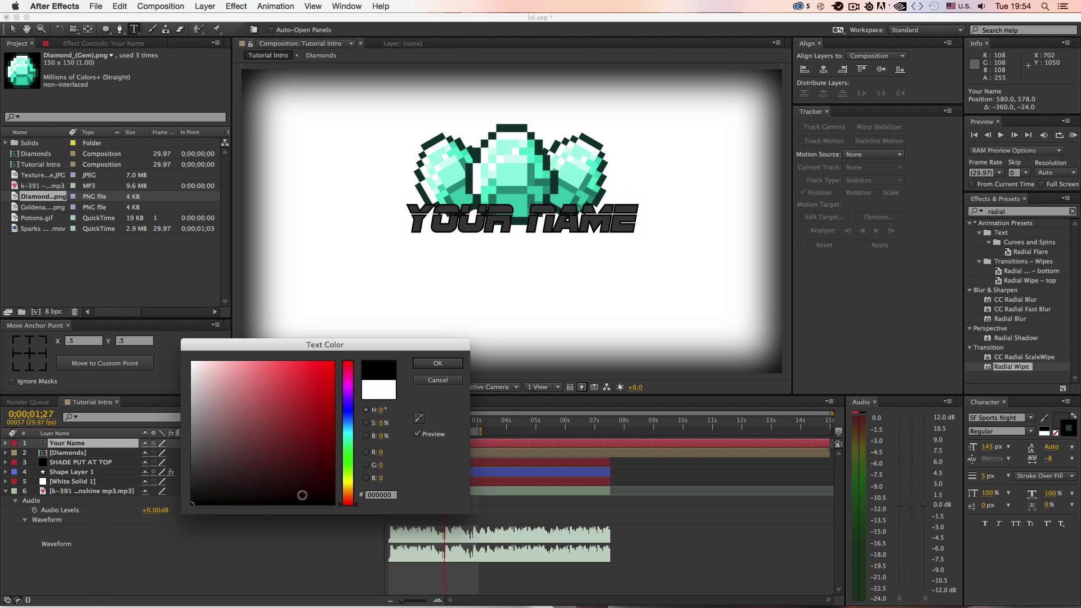
{"action": "left_click", "coordinate": [445, 365]}
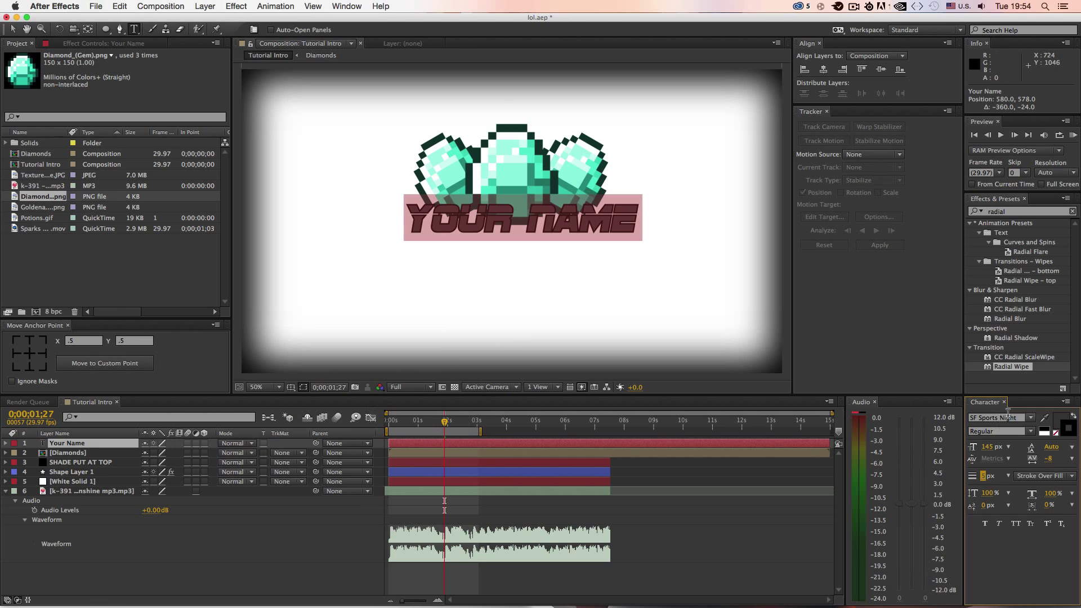
Change the fill colour of the "Your Name" text to orange, FF5A00.
{"action": "left_click", "coordinate": [1057, 426]}
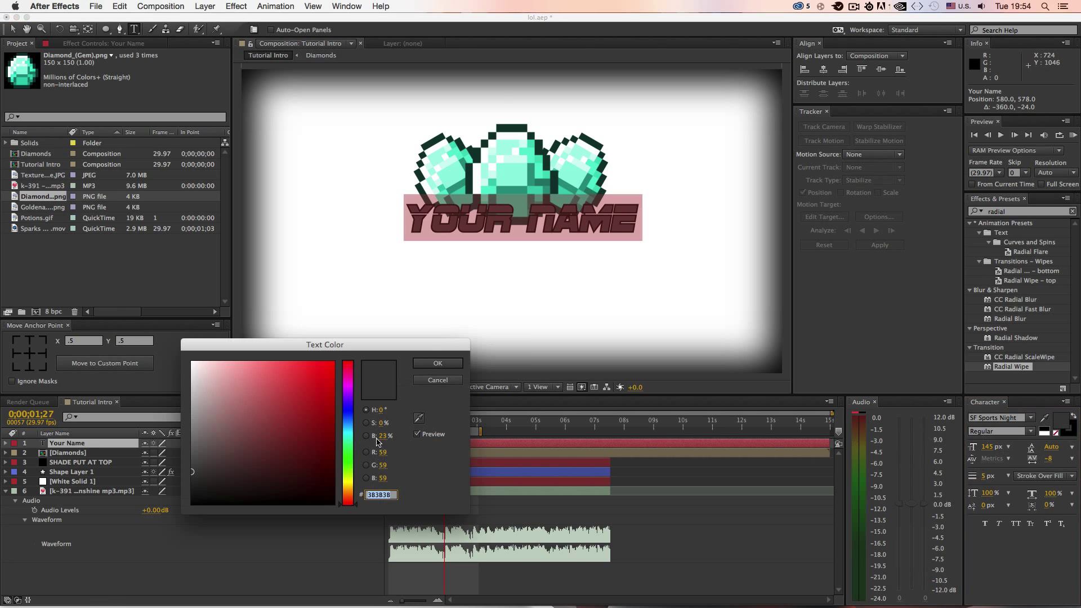
{"action": "left_click_drag", "start_coordinate": [350, 483], "coordinate": [351, 495]}
{"action": "left_click_drag", "start_coordinate": [316, 451], "coordinate": [410, 287]}
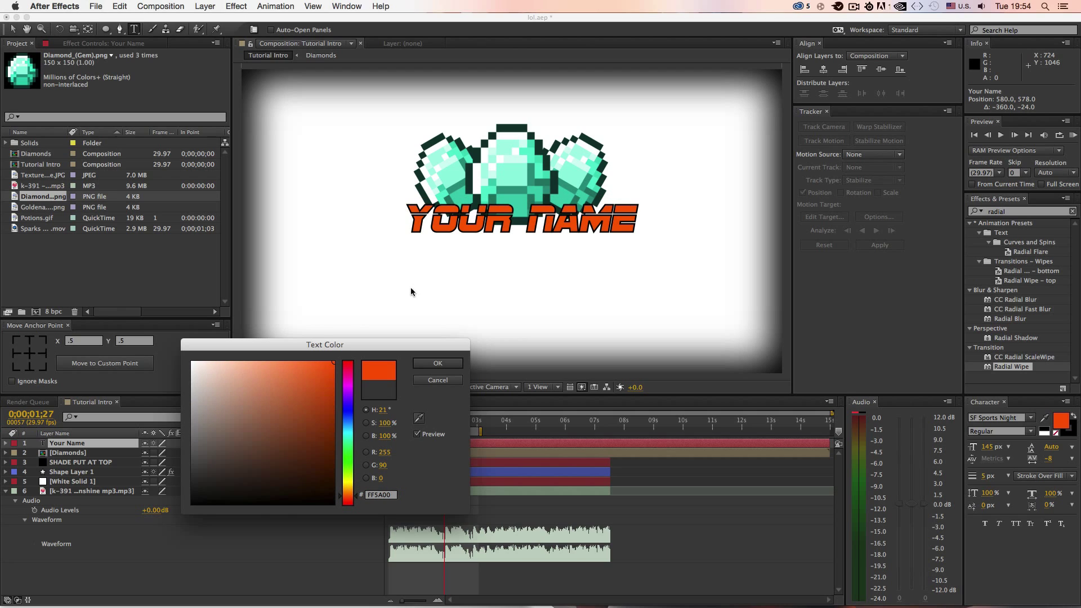
{"action": "left_click", "coordinate": [458, 364]}
Change the text's stroke colour to dark grey 151515 and set the stroke width to 0 px.
{"action": "left_click", "coordinate": [1071, 439]}
{"action": "left_click", "coordinate": [1067, 432]}
{"action": "mouse_move", "coordinate": [218, 476]}
{"action": "left_mouse_down"}
{"action": "mouse_move", "coordinate": [173, 479]}
{"action": "mouse_move", "coordinate": [165, 493]}
{"action": "left_mouse_up"}
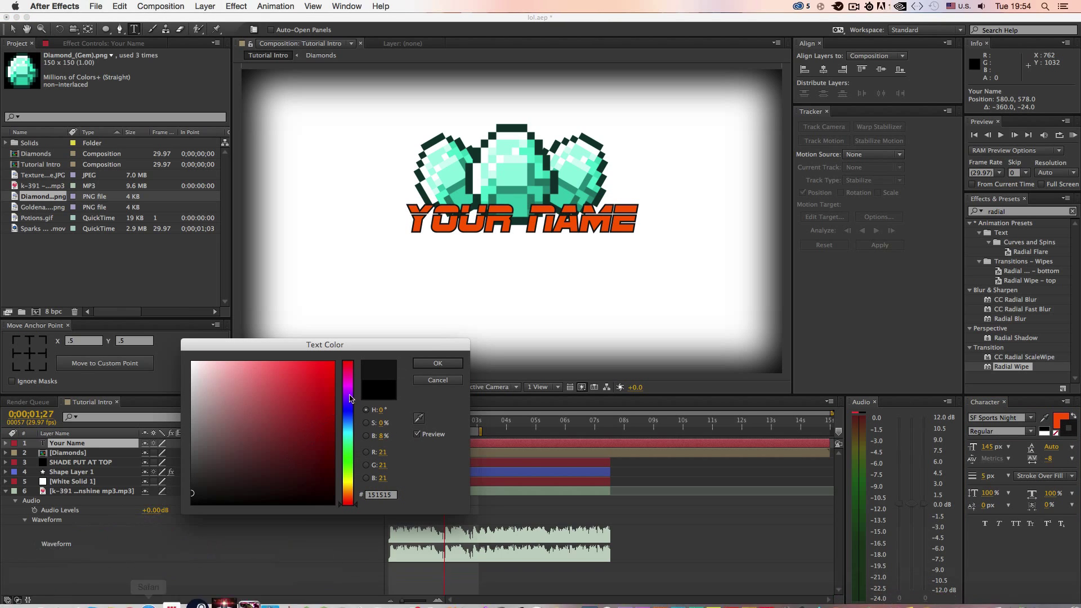
{"action": "left_click", "coordinate": [445, 363]}
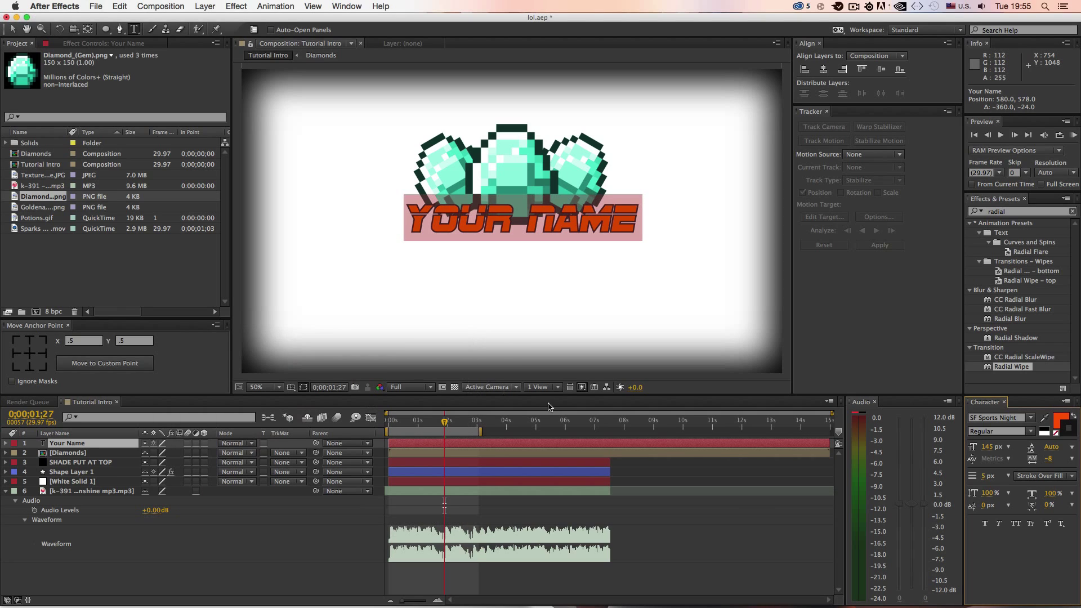
{"action": "left_click", "coordinate": [986, 477]}
{"action": "type", "text": "0"}
{"action": "key", "text": "Return"}
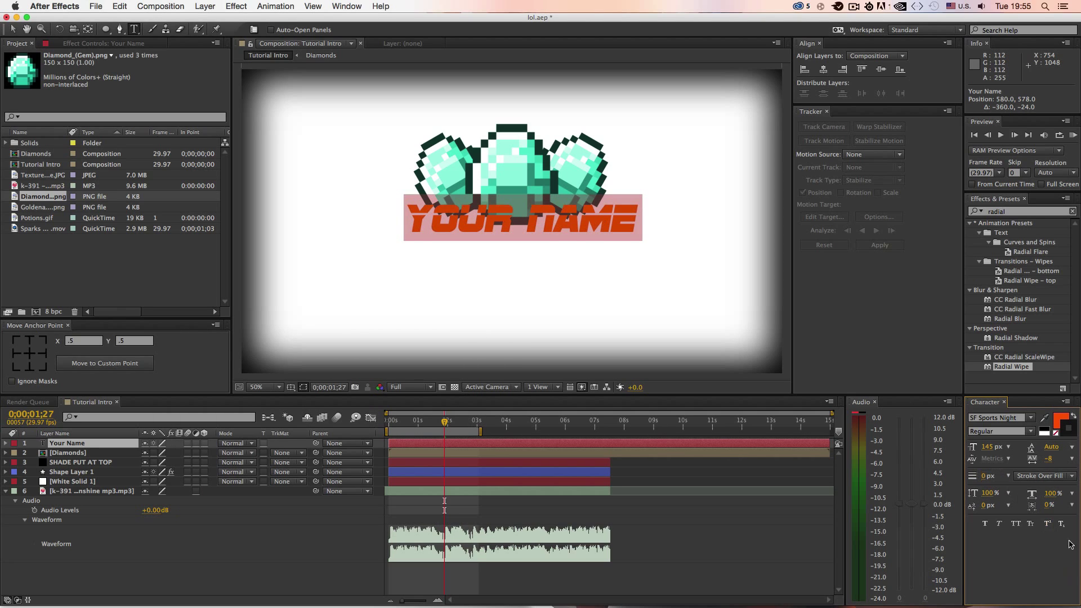
Enlarge the "Your Name" text to a font size of 181 px.
{"action": "left_click", "coordinate": [587, 277]}
{"action": "key", "text": "Return"}
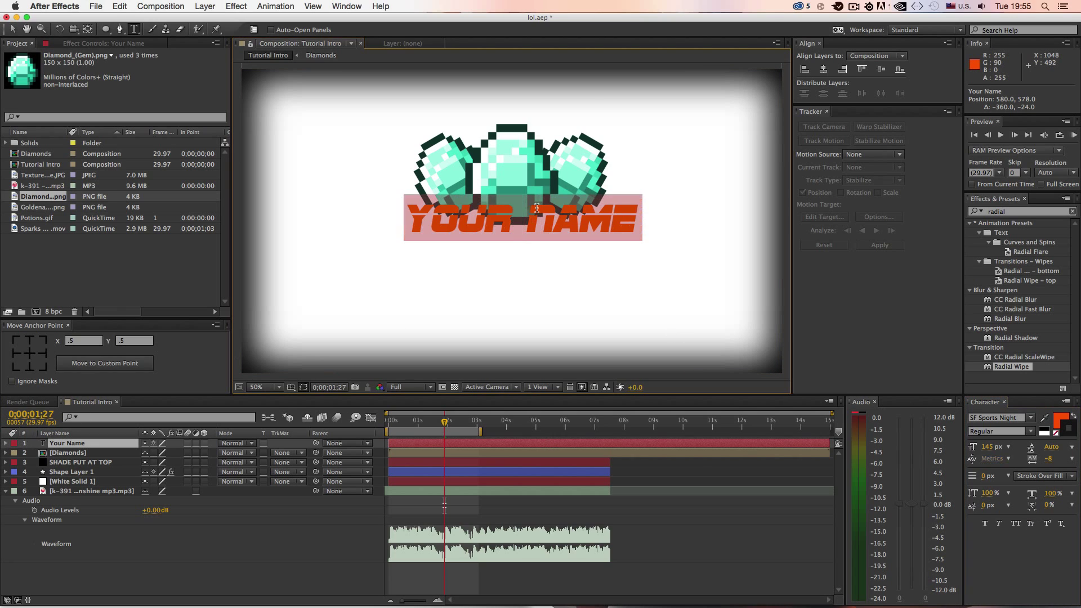
{"action": "left_click_drag", "start_coordinate": [1011, 447], "coordinate": [1011, 447]}
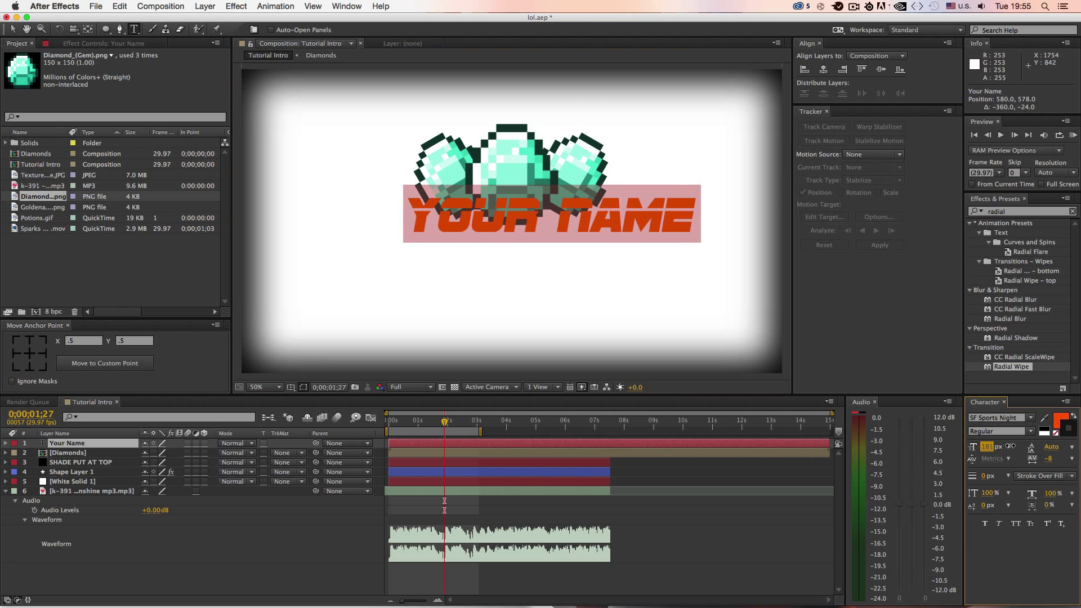
Center the "Your Name" text horizontally and vertically in the composition, and collapse the audio layer's properties.
{"action": "left_click_drag", "start_coordinate": [753, 244], "coordinate": [720, 264]}
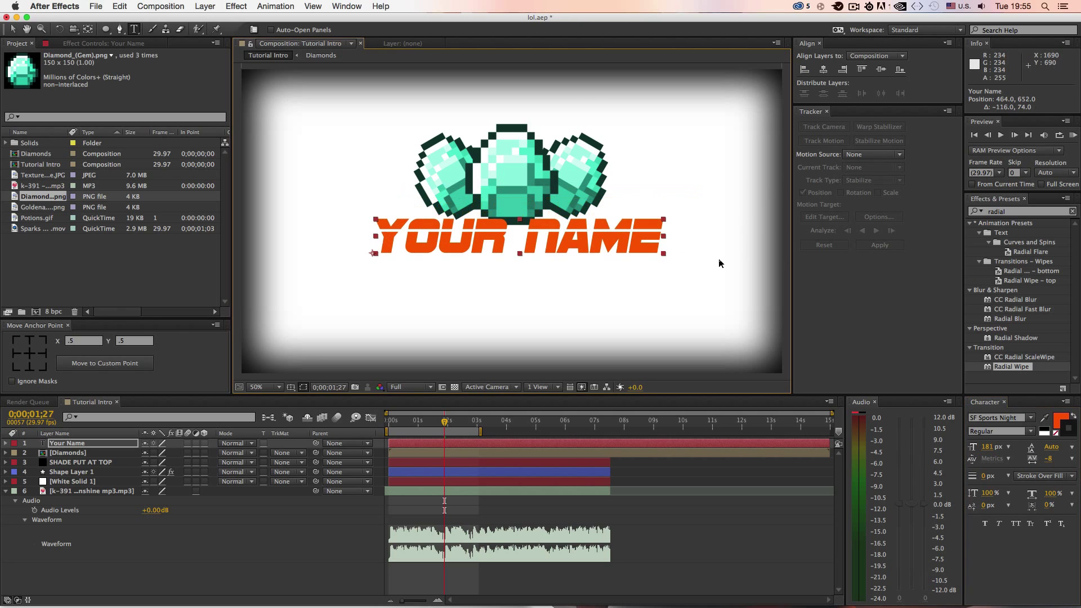
{"action": "left_click", "coordinate": [824, 69]}
{"action": "left_click", "coordinate": [881, 68]}
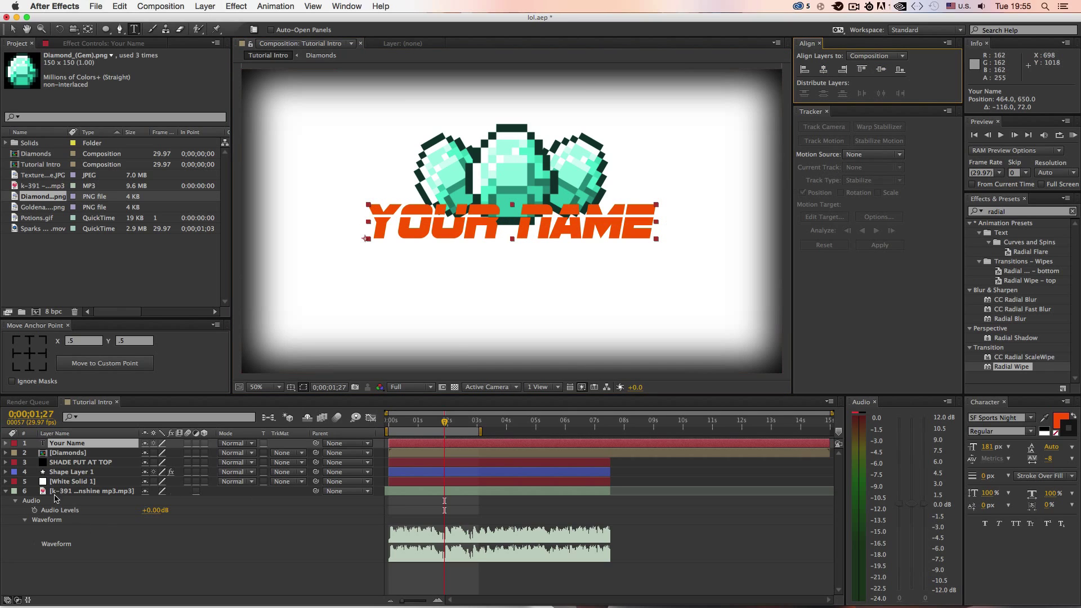
{"action": "left_click", "coordinate": [7, 492]}
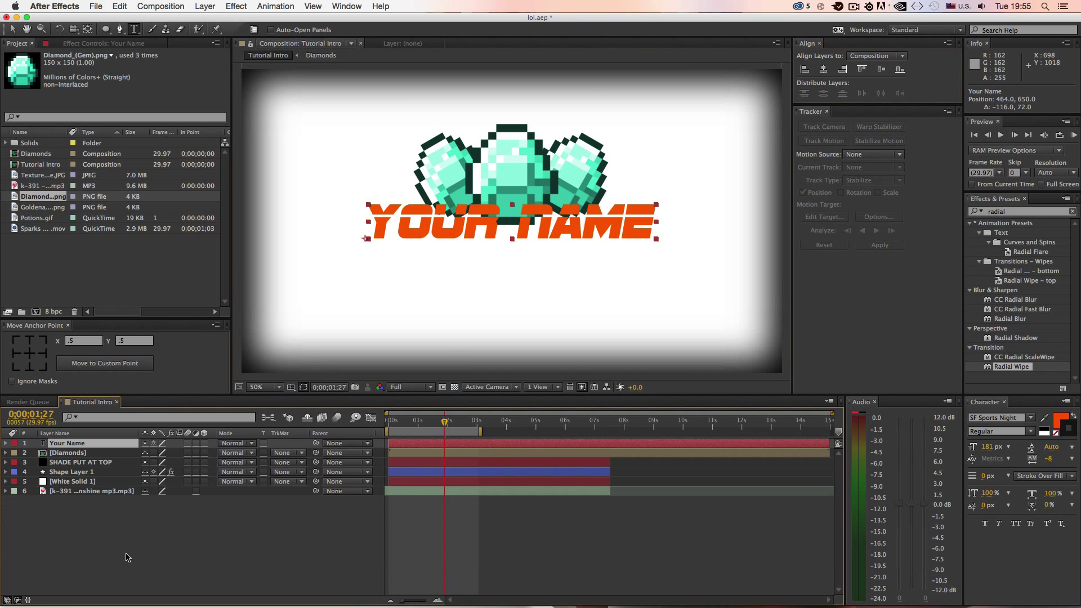
Give the "Your Name" text an 11 px stroke and a 174 px font size, centered in the composition.
{"action": "left_click", "coordinate": [129, 557]}
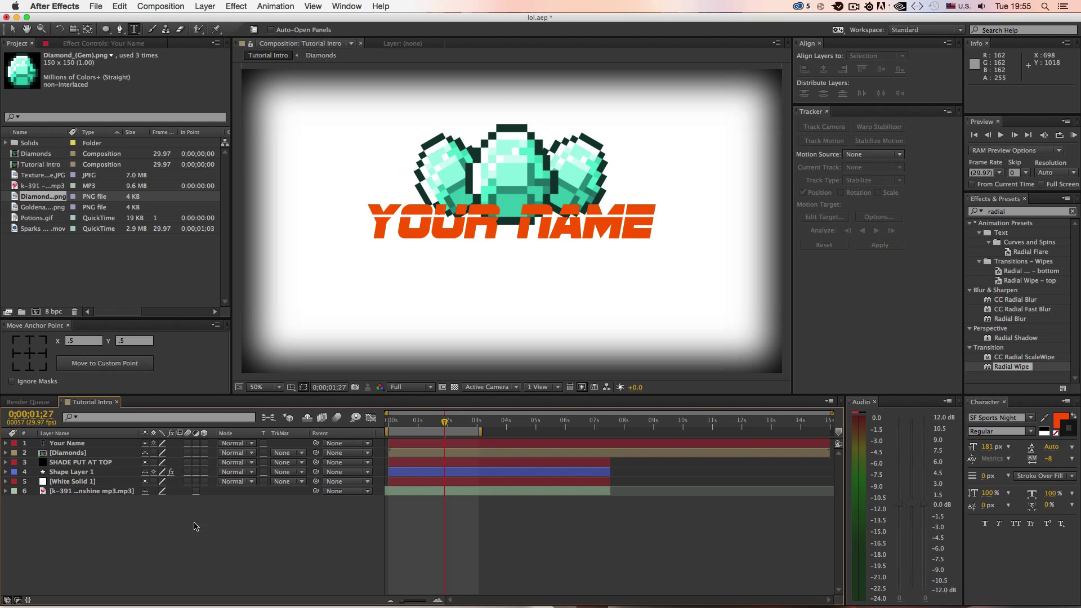
{"action": "left_click", "coordinate": [76, 445]}
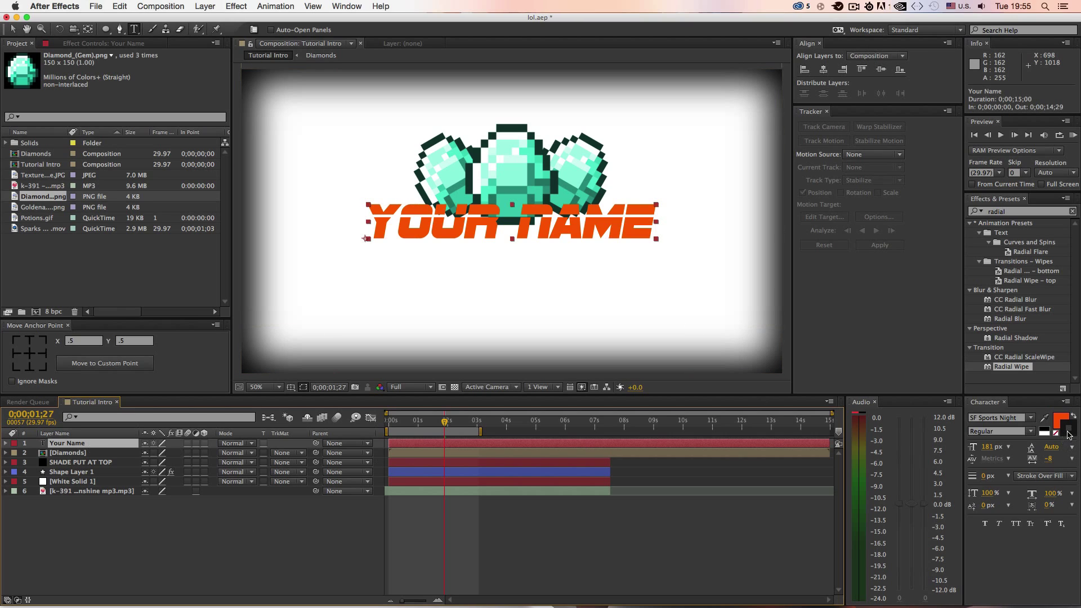
{"action": "left_click_drag", "start_coordinate": [996, 479], "coordinate": [995, 475]}
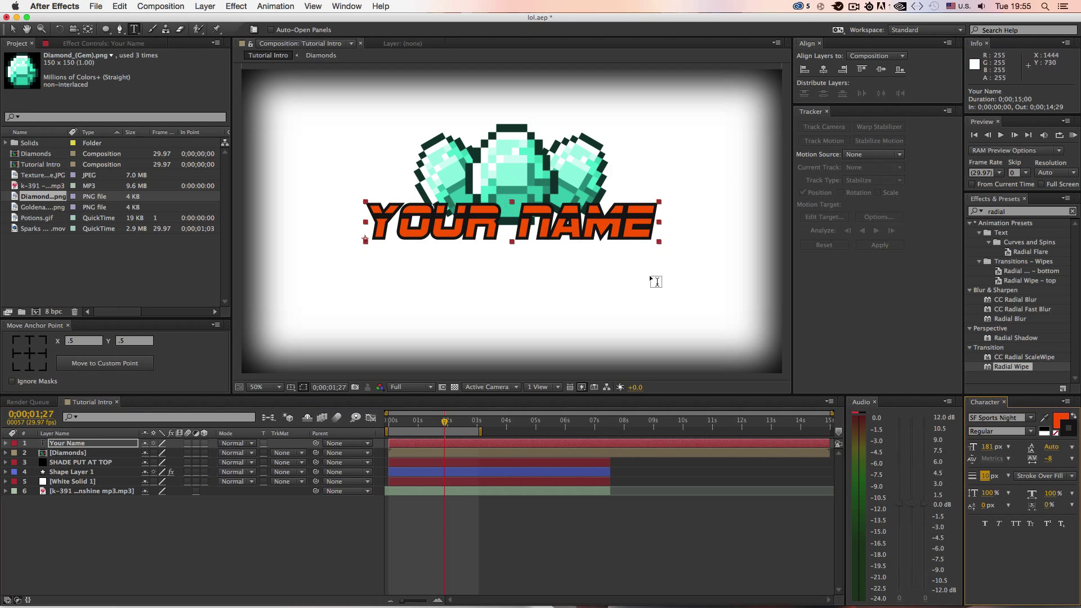
{"action": "left_click_drag", "start_coordinate": [989, 446], "coordinate": [988, 476]}
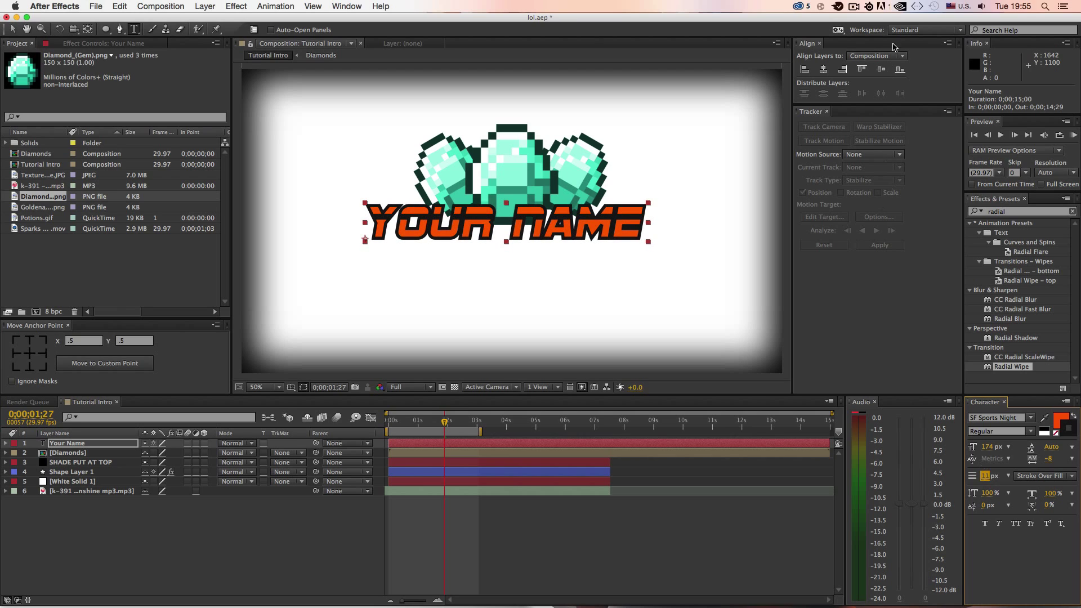
{"action": "left_click", "coordinate": [823, 68]}
{"action": "left_click", "coordinate": [880, 69]}
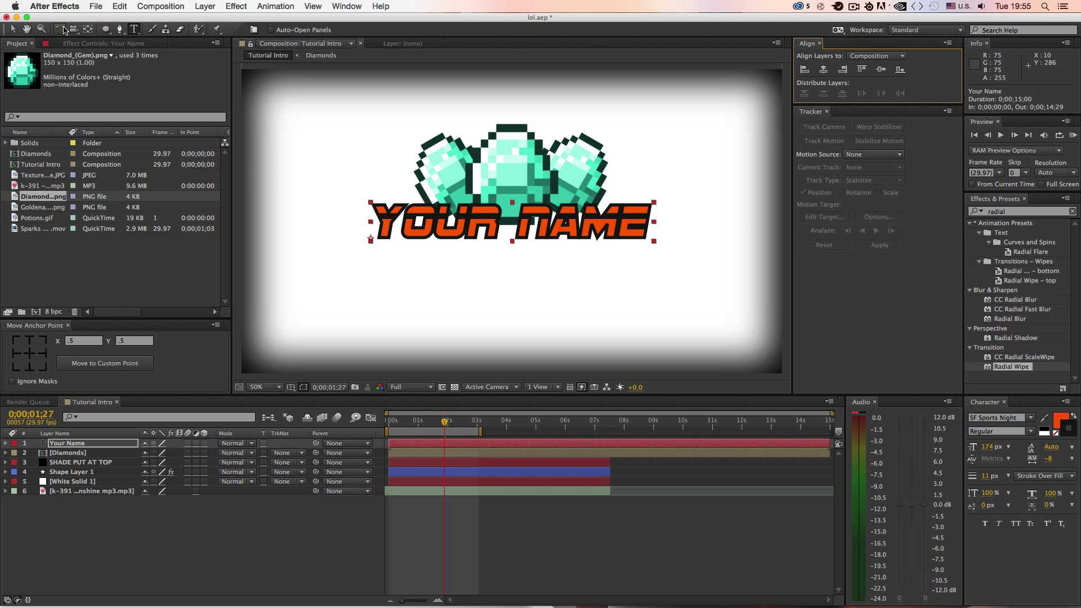
Draw a rounded rectangle over the title as a new shape layer and move the "Your Name" layer above it.
{"action": "left_click", "coordinate": [177, 563]}
{"action": "left_click_drag", "start_coordinate": [106, 29], "coordinate": [135, 27]}
{"action": "mouse_move", "coordinate": [363, 200]}
{"action": "left_mouse_down"}
{"action": "mouse_move", "coordinate": [562, 251]}
{"action": "mouse_move", "coordinate": [697, 252]}
{"action": "mouse_move", "coordinate": [685, 244]}
{"action": "left_mouse_up"}
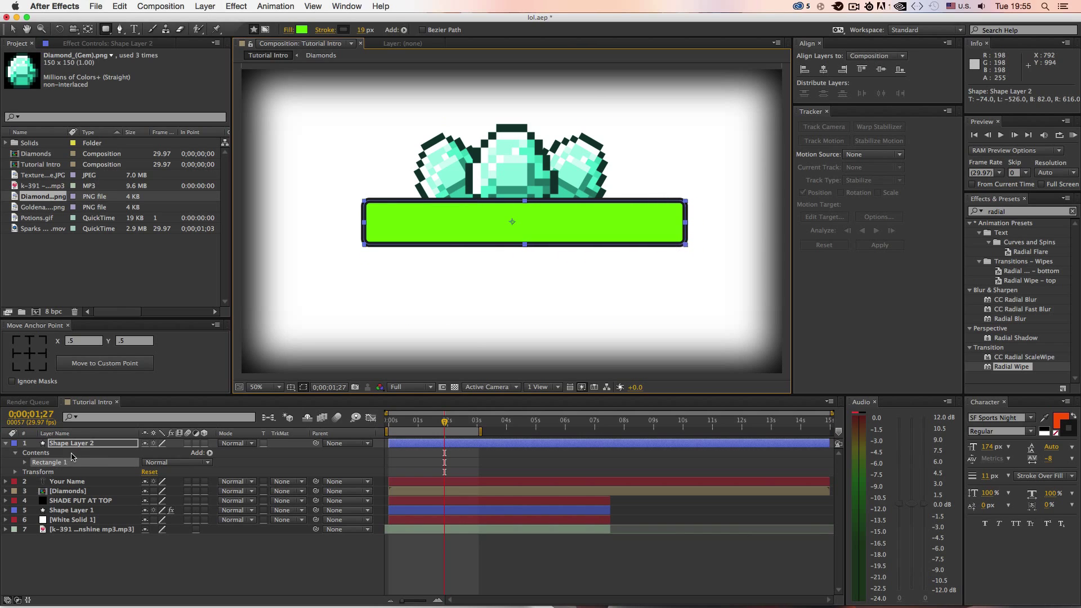
{"action": "left_click_drag", "start_coordinate": [66, 482], "coordinate": [82, 444]}
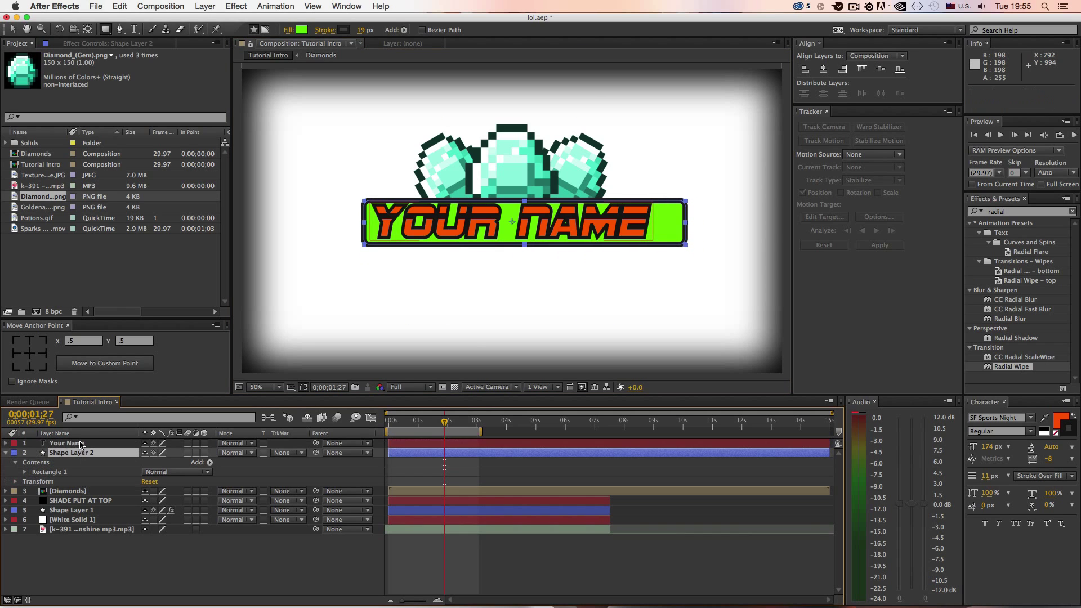
{"action": "left_click", "coordinate": [81, 444]}
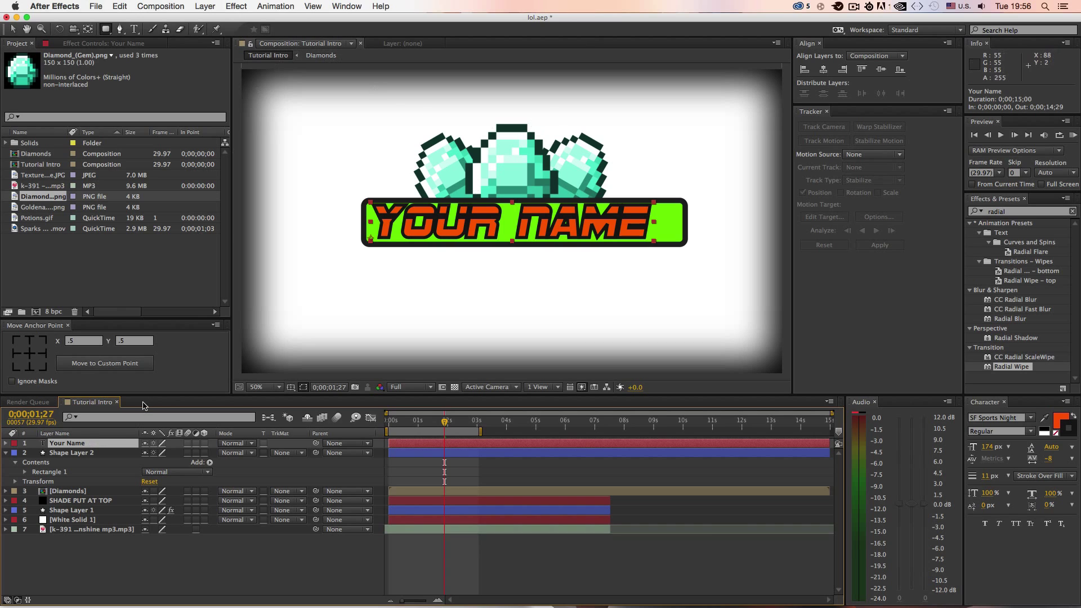
Change the fill colour of the rounded rectangle behind the title to blue, 005AFF.
{"action": "left_click", "coordinate": [110, 453]}
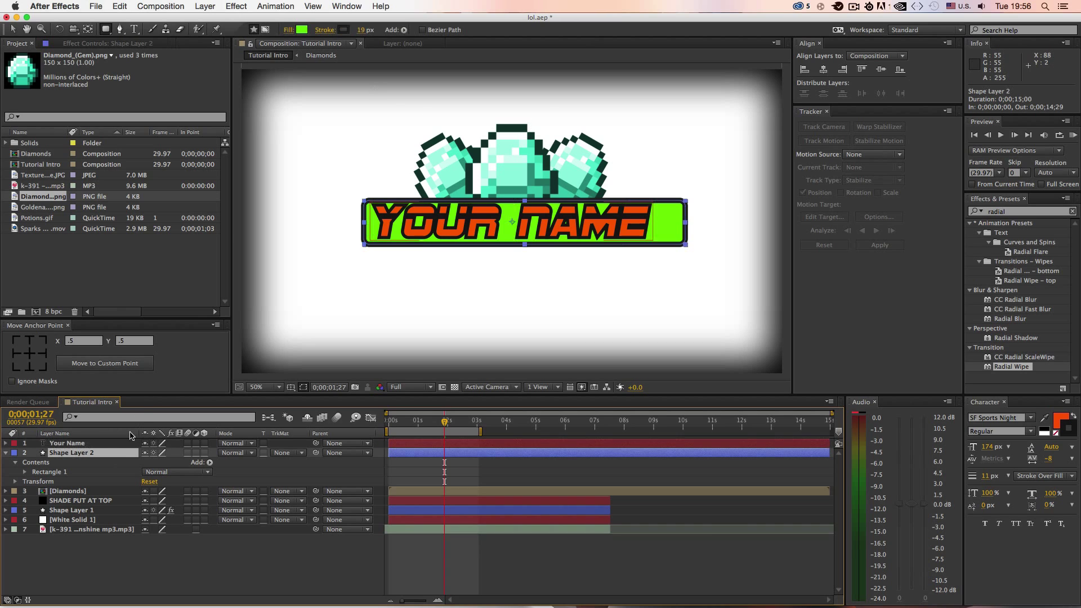
{"action": "left_click", "coordinate": [302, 30]}
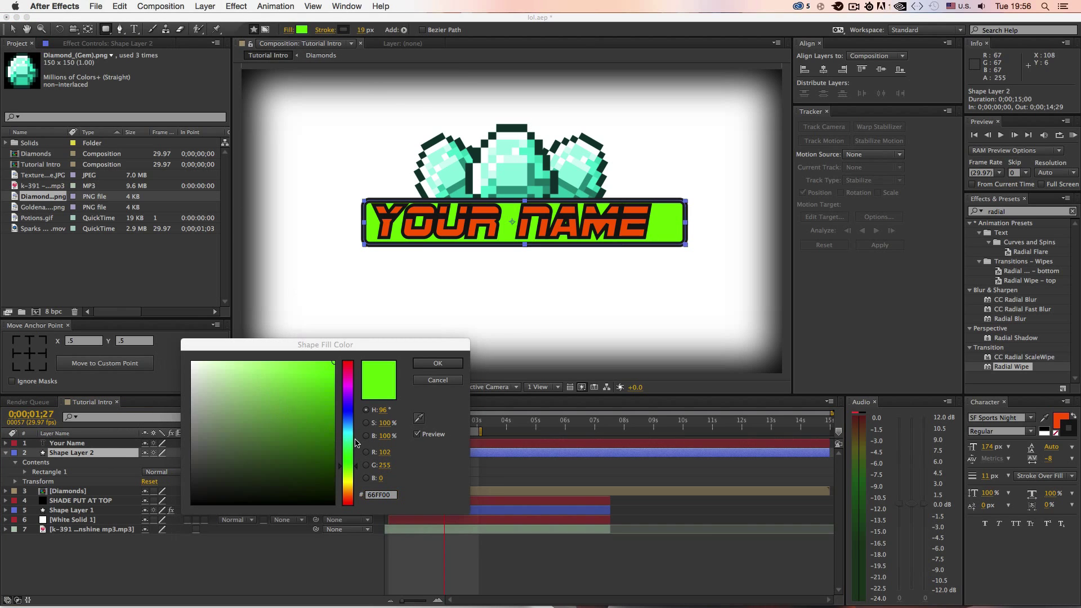
{"action": "left_click", "coordinate": [350, 420]}
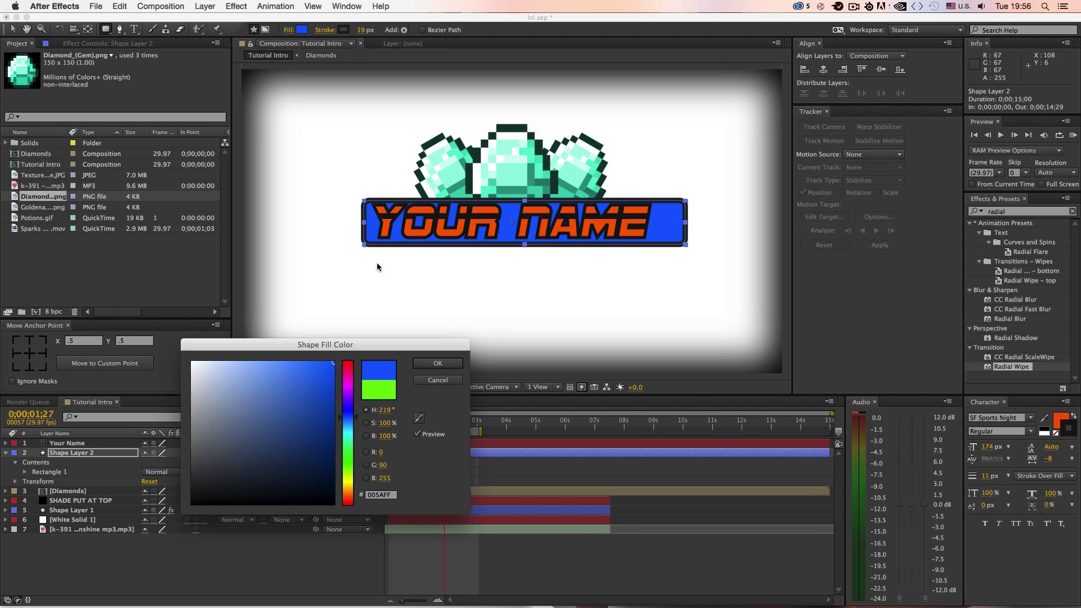
{"action": "left_click", "coordinate": [438, 363]}
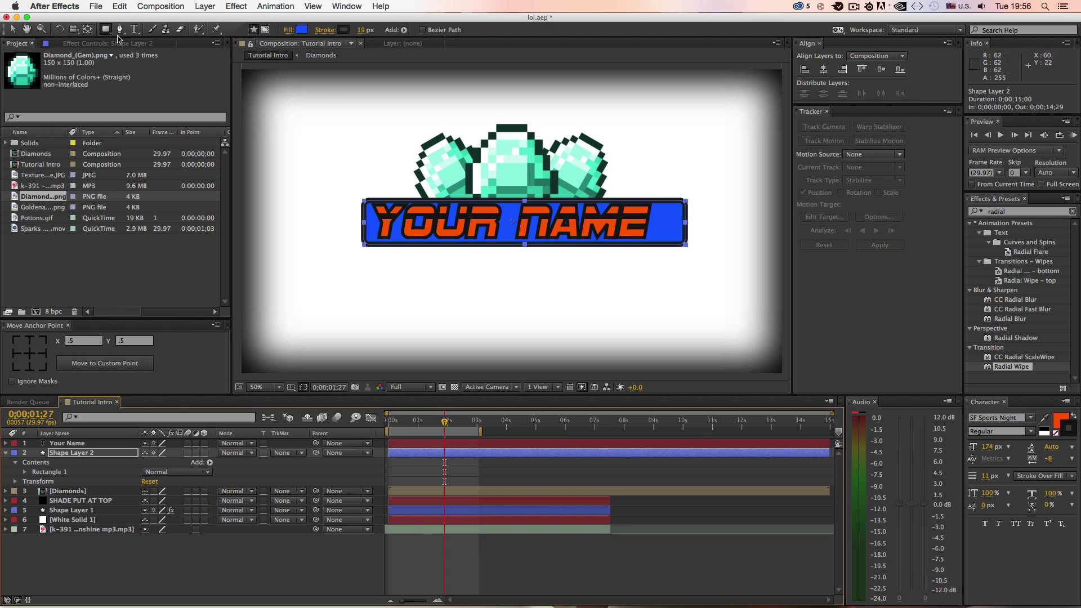
Resize the blue rectangle to frame the title with an even margin, and center it horizontally in the composition.
{"action": "left_click", "coordinate": [13, 30]}
{"action": "left_click_drag", "start_coordinate": [523, 200], "coordinate": [523, 195]}
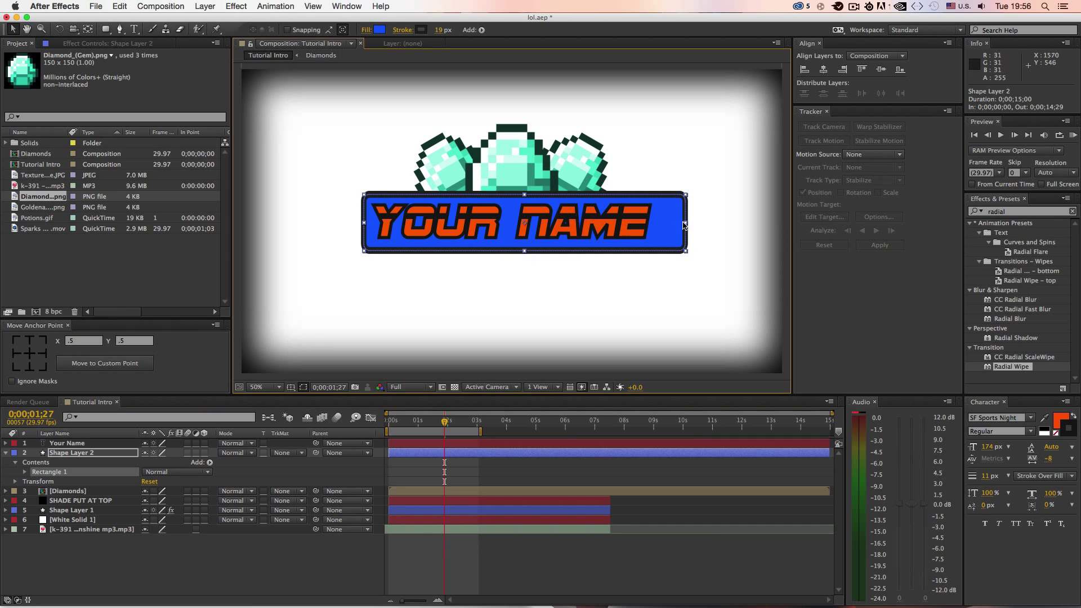
{"action": "left_click_drag", "start_coordinate": [683, 224], "coordinate": [609, 224]}
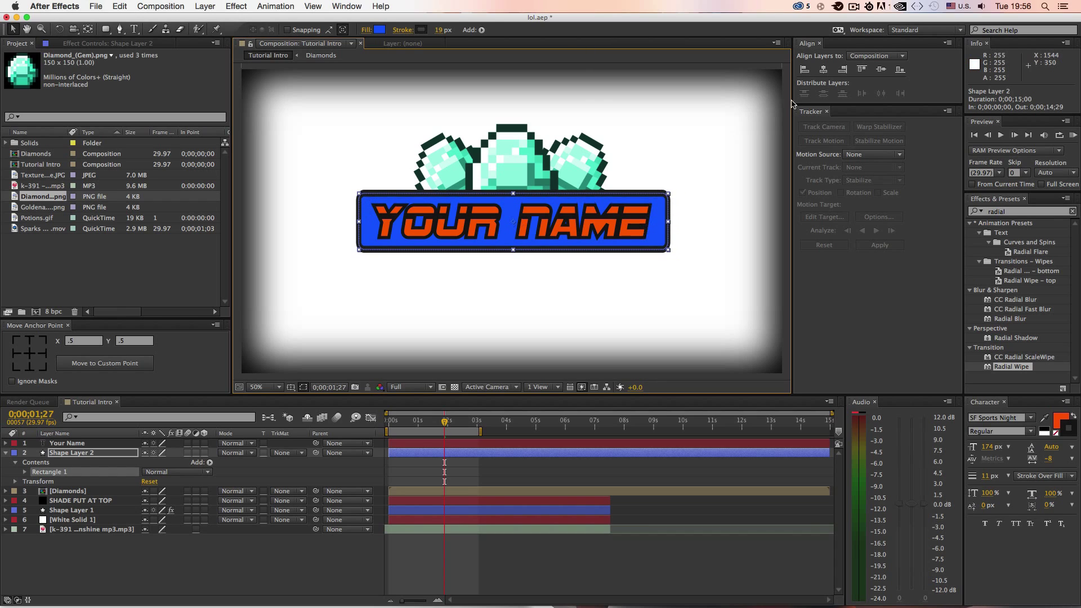
{"action": "left_click", "coordinate": [825, 70]}
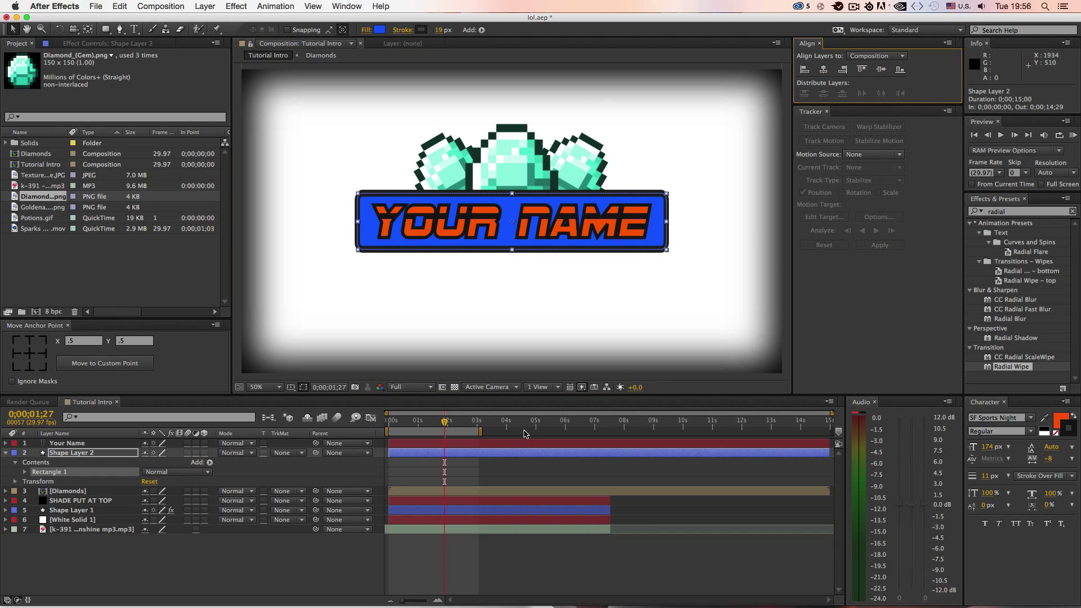
{"action": "left_click_drag", "start_coordinate": [357, 221], "coordinate": [363, 225]}
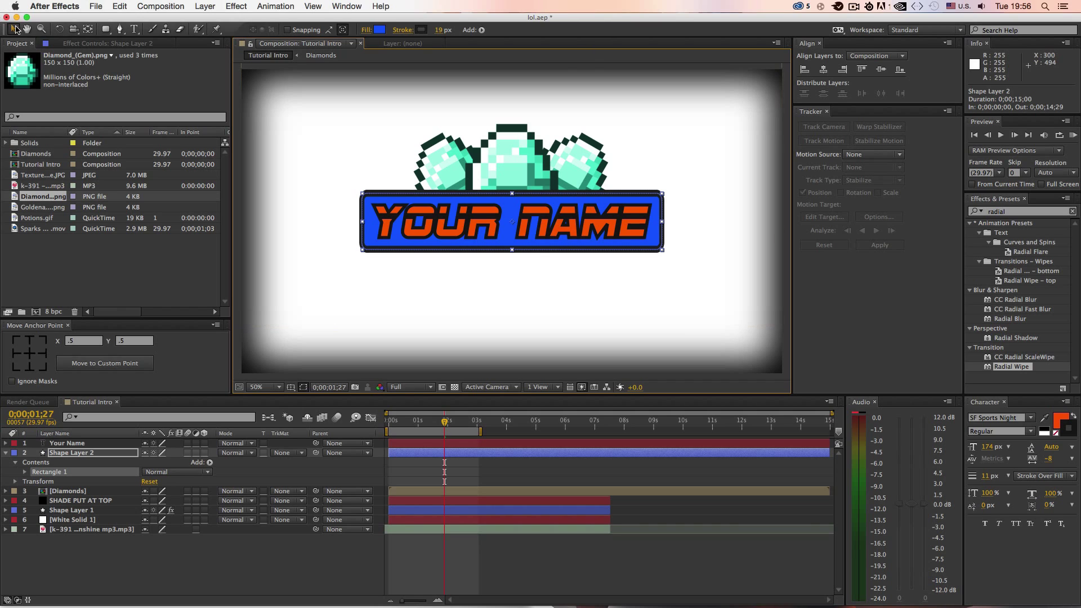
Set the blue rectangle's stroke width to 25 px.
{"action": "left_click", "coordinate": [557, 589]}
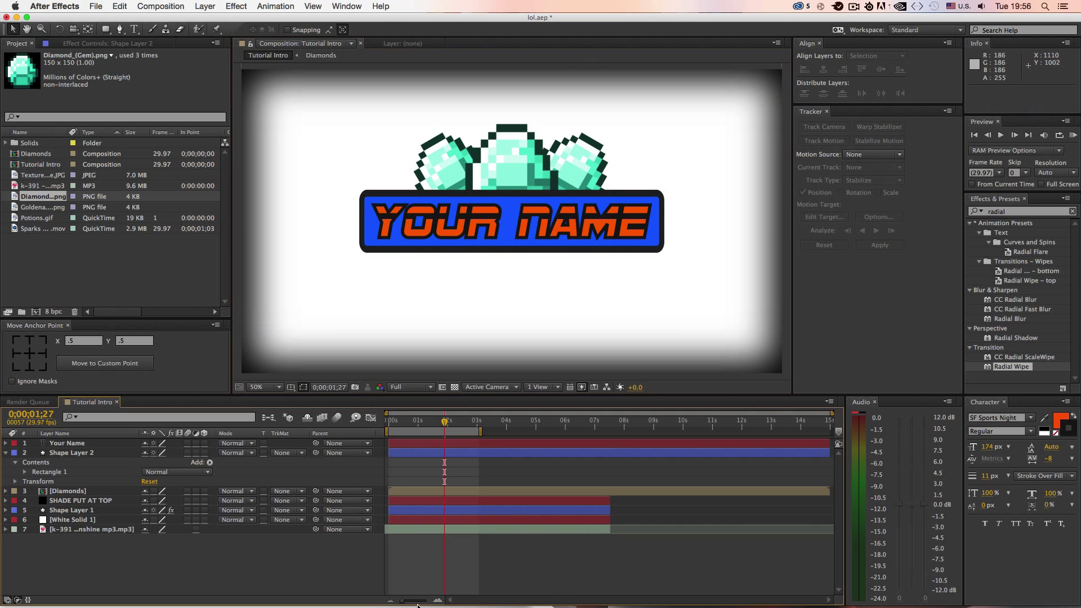
{"action": "left_click", "coordinate": [526, 242]}
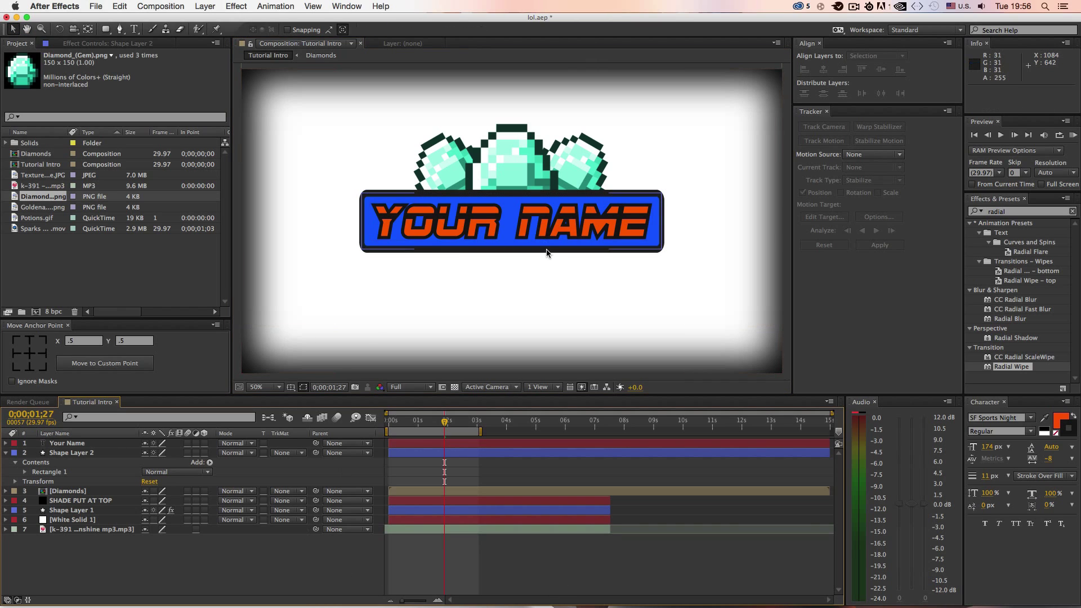
{"action": "left_click_drag", "start_coordinate": [443, 30], "coordinate": [446, 32]}
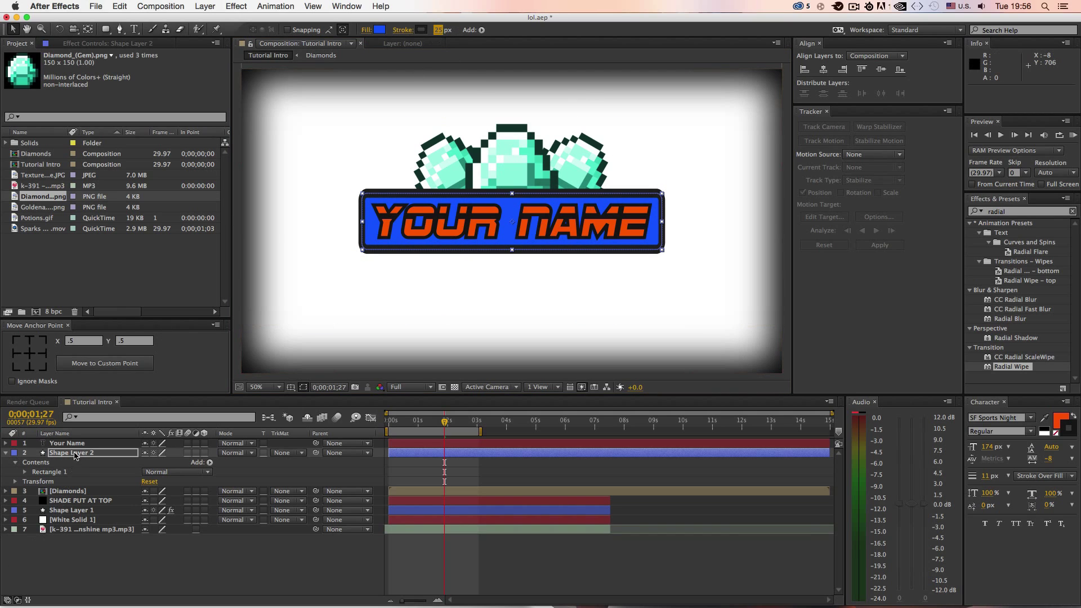
Move the Diamonds layer up to position 958, 310 so more of the gems rises above the name banner.
{"action": "left_click", "coordinate": [68, 491]}
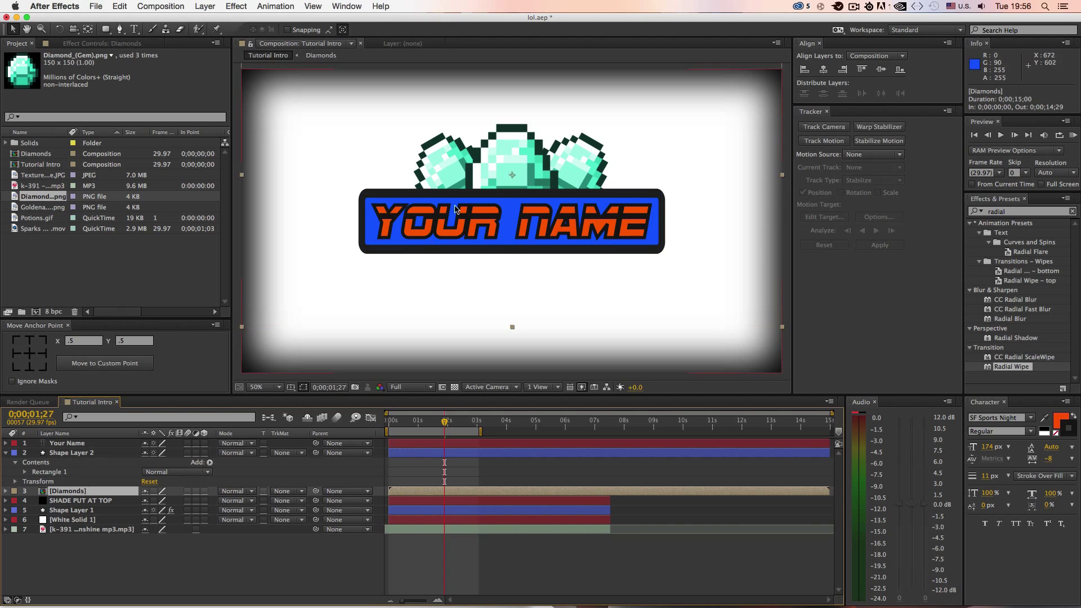
{"action": "left_click_drag", "start_coordinate": [478, 170], "coordinate": [478, 156]}
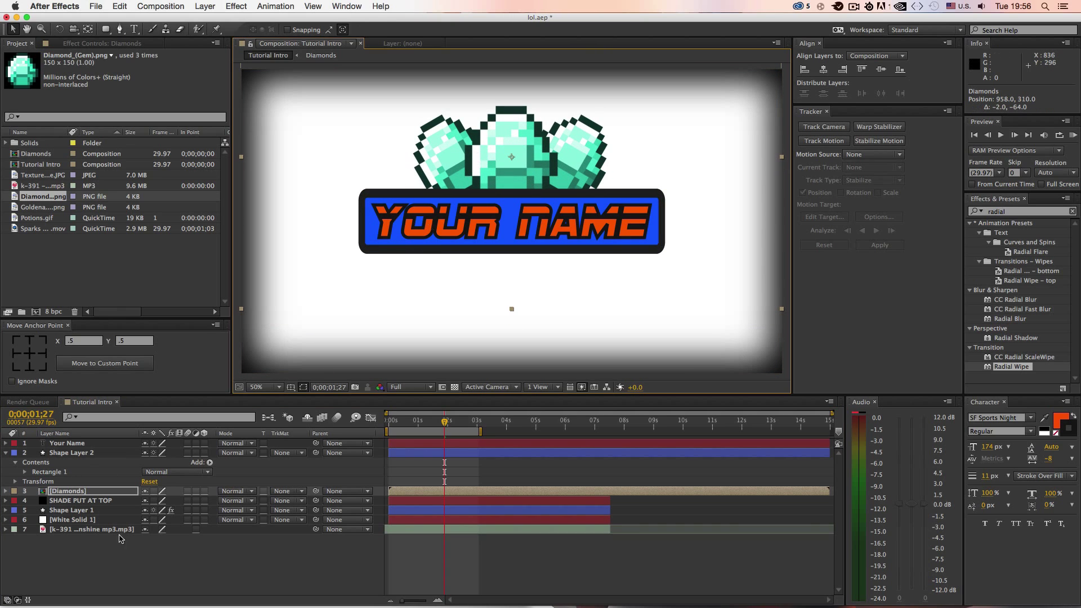
Pre-compose the "Your Name" text and its rectangle, Shape Layer 2, into a composition named Text.
{"action": "left_click", "coordinate": [91, 445]}
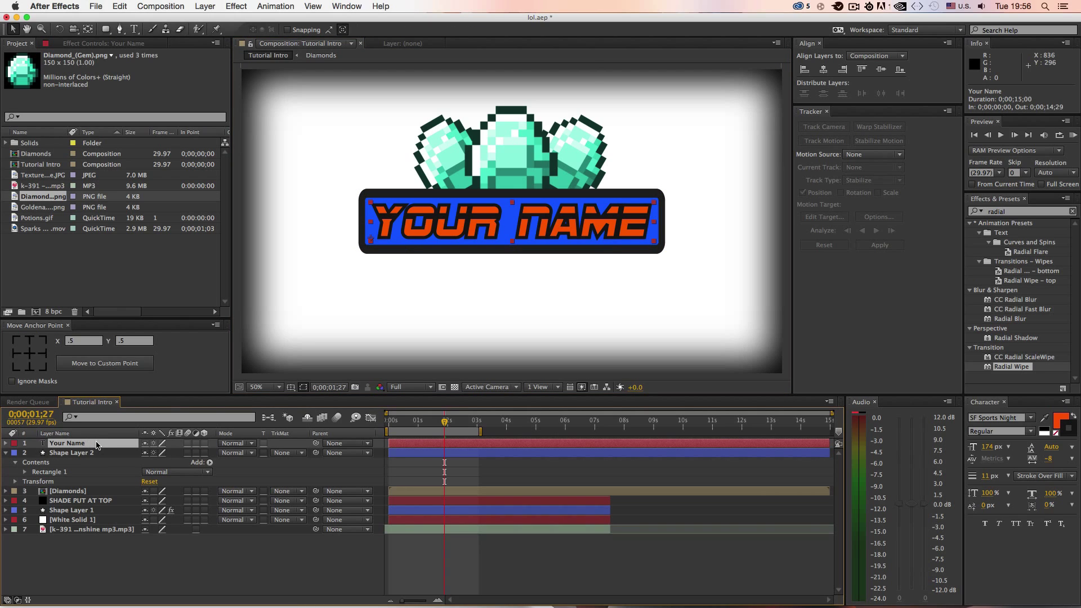
{"action": "left_click", "coordinate": [84, 453], "text": "shift"}
{"action": "right_click", "coordinate": [96, 454]}
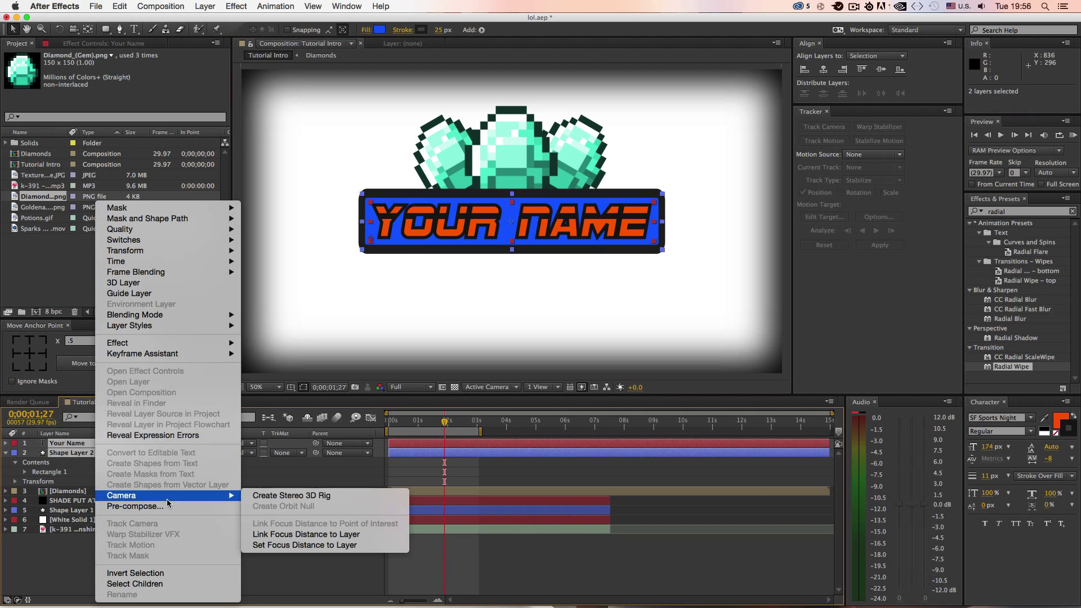
{"action": "left_click", "coordinate": [167, 507]}
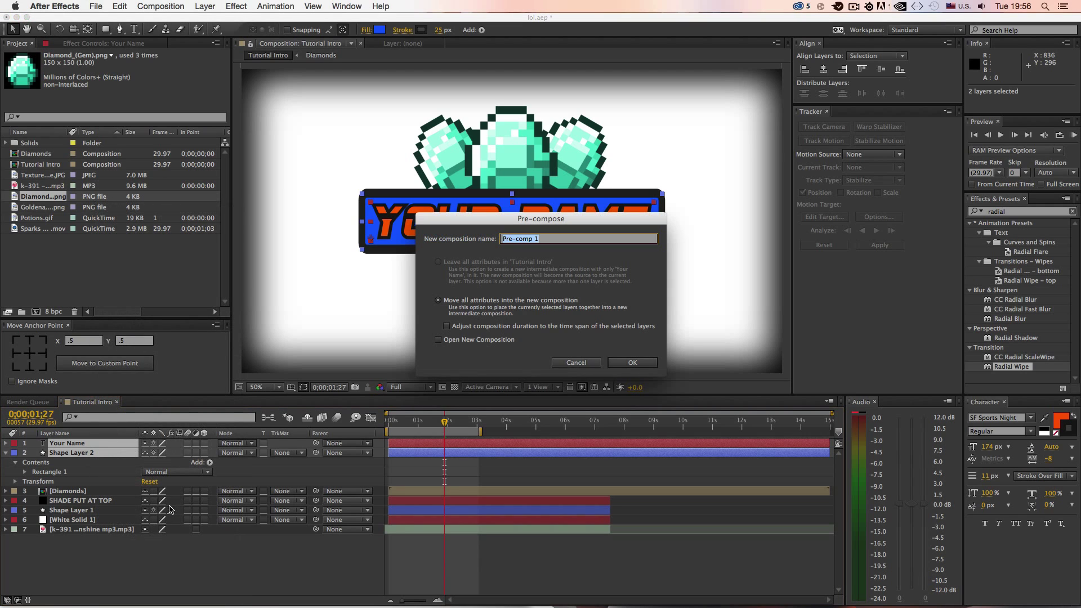
{"action": "type", "text": "Text"}
{"action": "key", "text": "Return"}
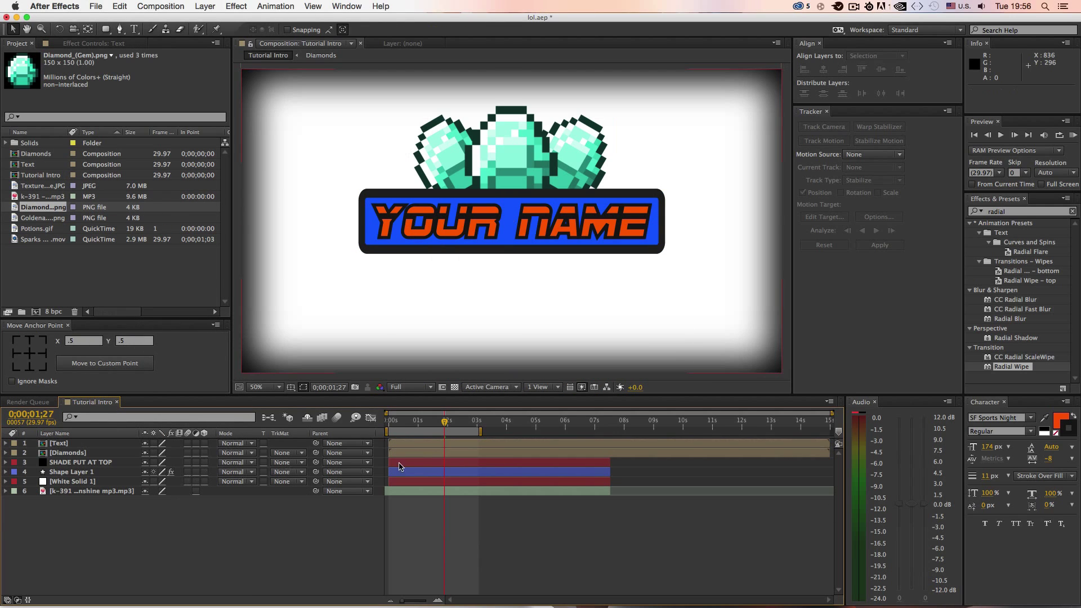
Move the current time to 0;00;01;21 and pre-compose the Text and Diamonds layers together under the name Text.
{"action": "left_click", "coordinate": [440, 419]}
{"action": "mouse_move", "coordinate": [441, 419]}
{"action": "left_mouse_down"}
{"action": "mouse_move", "coordinate": [448, 427]}
{"action": "mouse_move", "coordinate": [377, 423]}
{"action": "mouse_move", "coordinate": [440, 436]}
{"action": "left_mouse_up"}
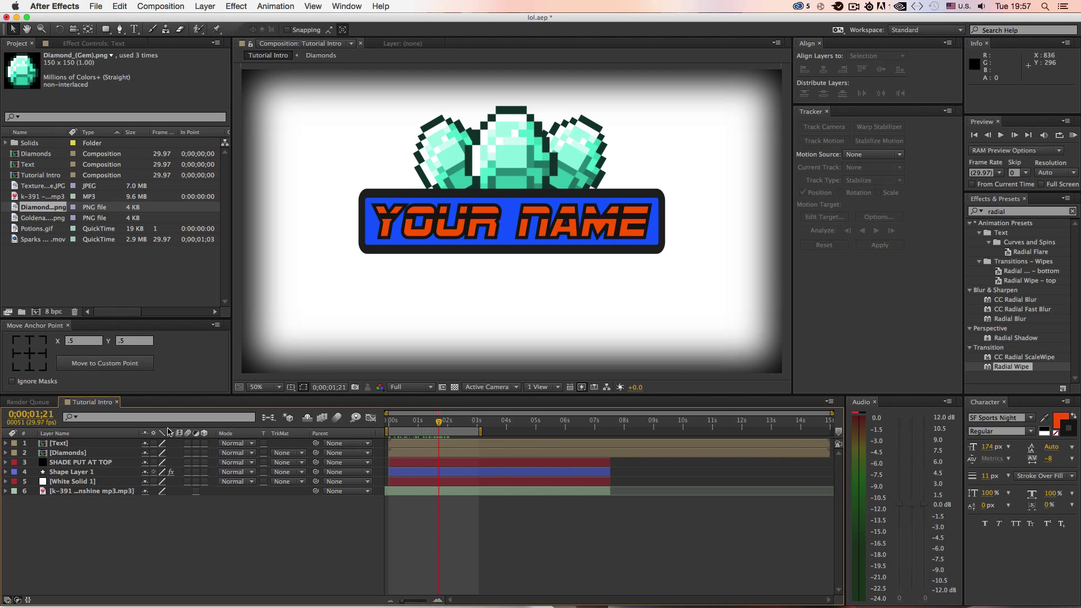
{"action": "left_click", "coordinate": [109, 444]}
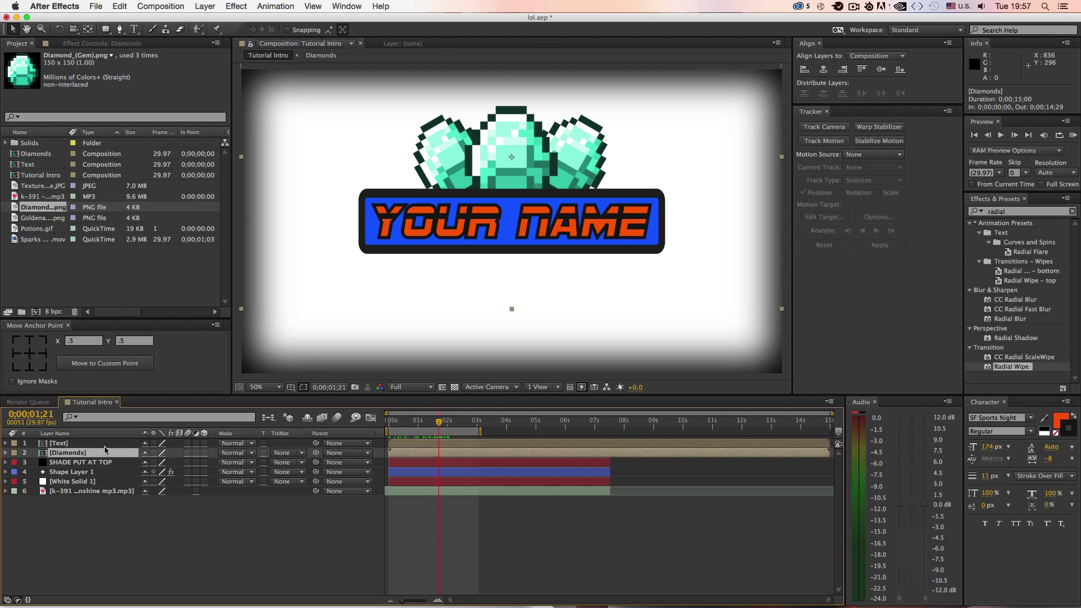
{"action": "left_click", "coordinate": [104, 453], "text": "shift"}
{"action": "right_click", "coordinate": [104, 453]}
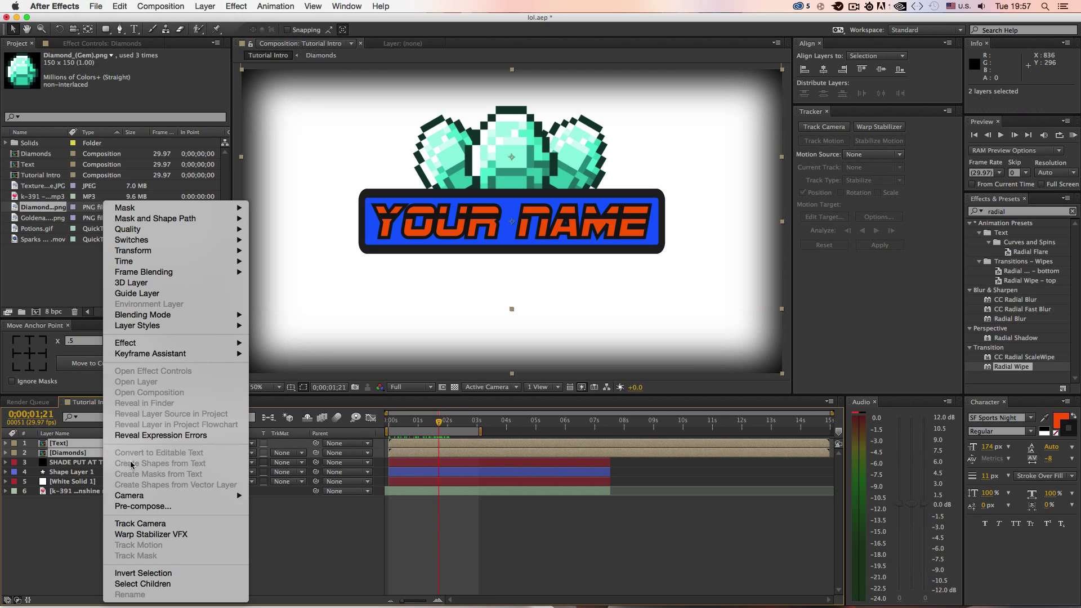
{"action": "left_click", "coordinate": [177, 510]}
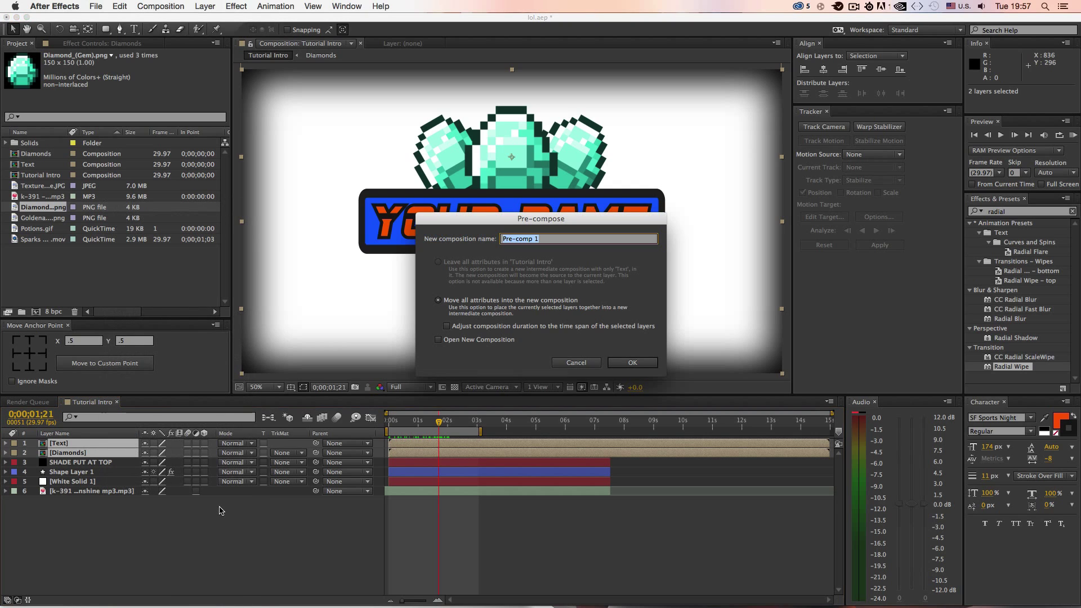
{"action": "type", "text": "Text"}
{"action": "key", "text": "Return"}
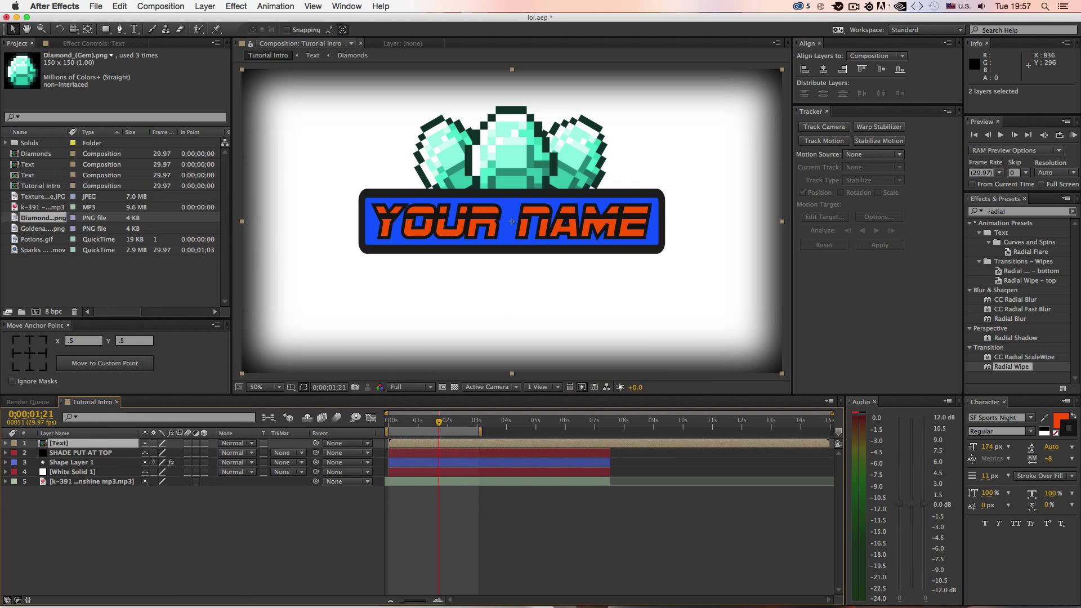
Open the outer Text pre-composition, search the effects for "glow", and apply the Stylize Glow effect to its nested Text layer.
{"action": "double_click", "coordinate": [102, 444]}
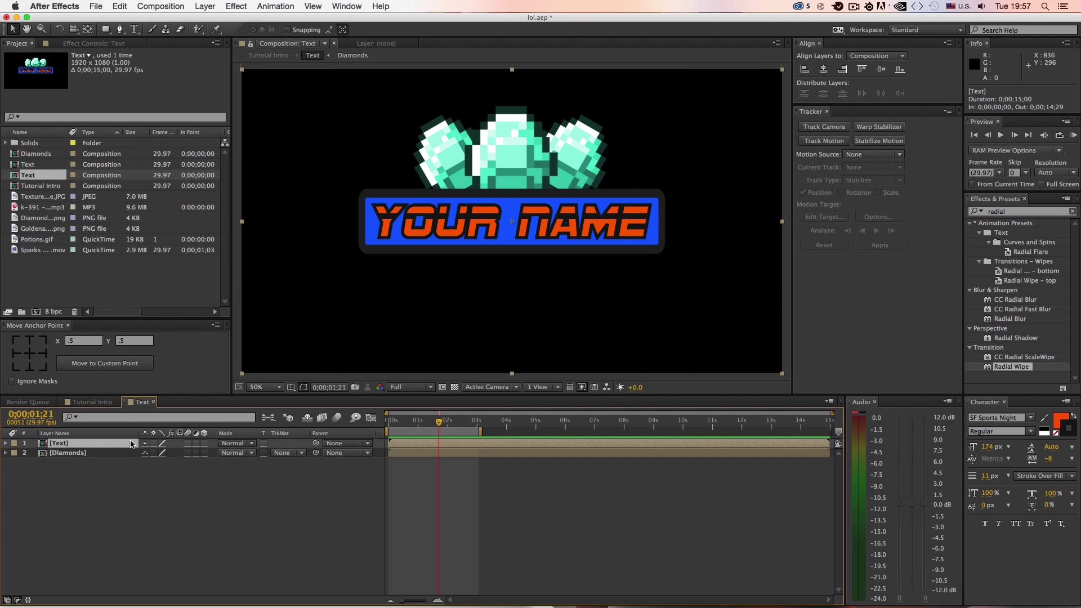
{"action": "double_click", "coordinate": [1007, 212]}
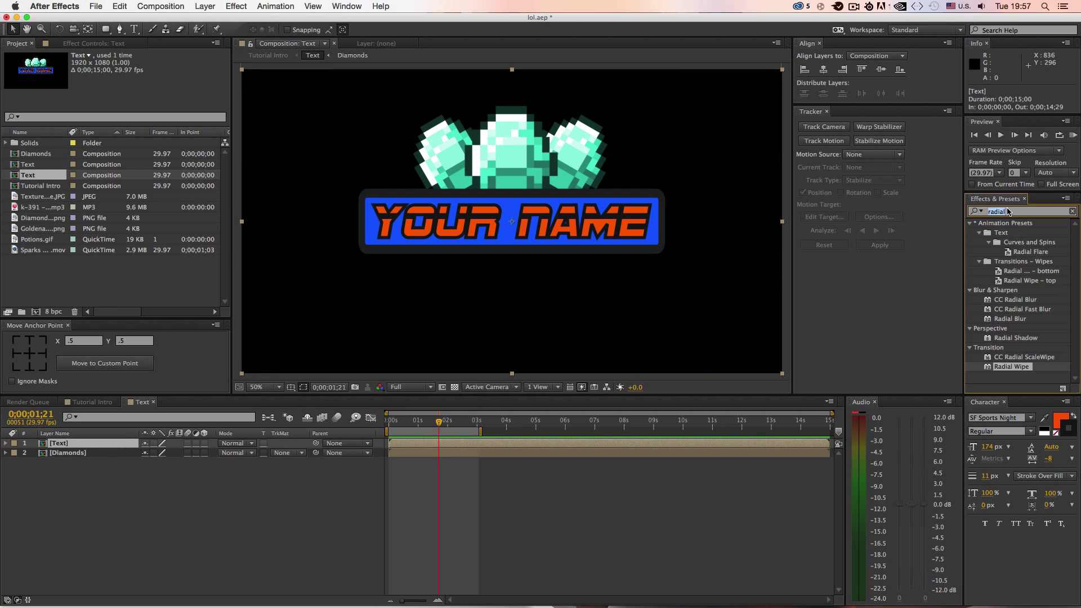
{"action": "type", "text": "glow"}
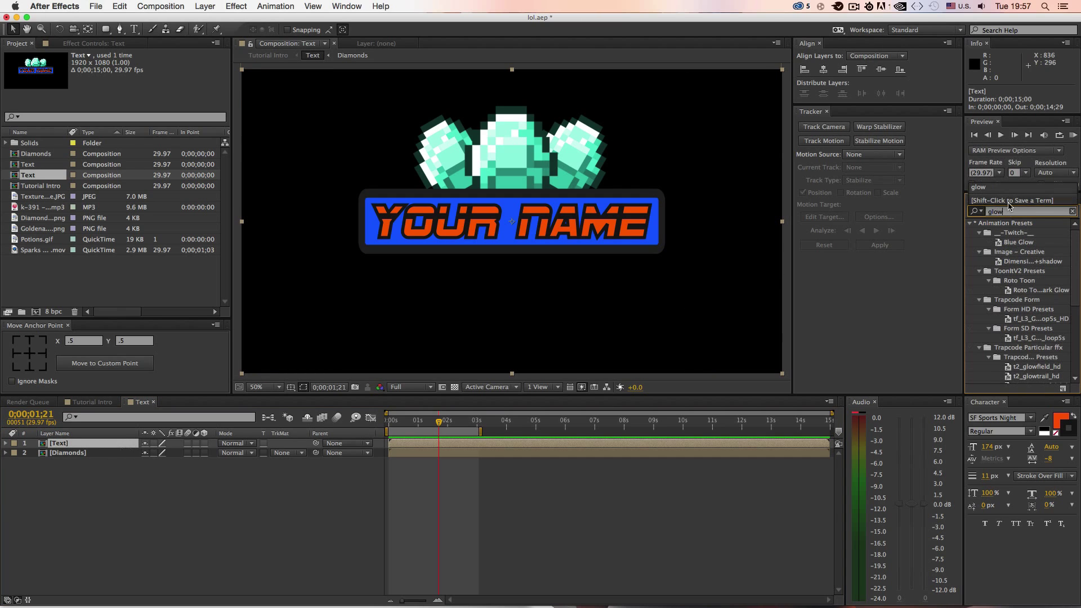
{"action": "left_click", "coordinate": [1004, 187]}
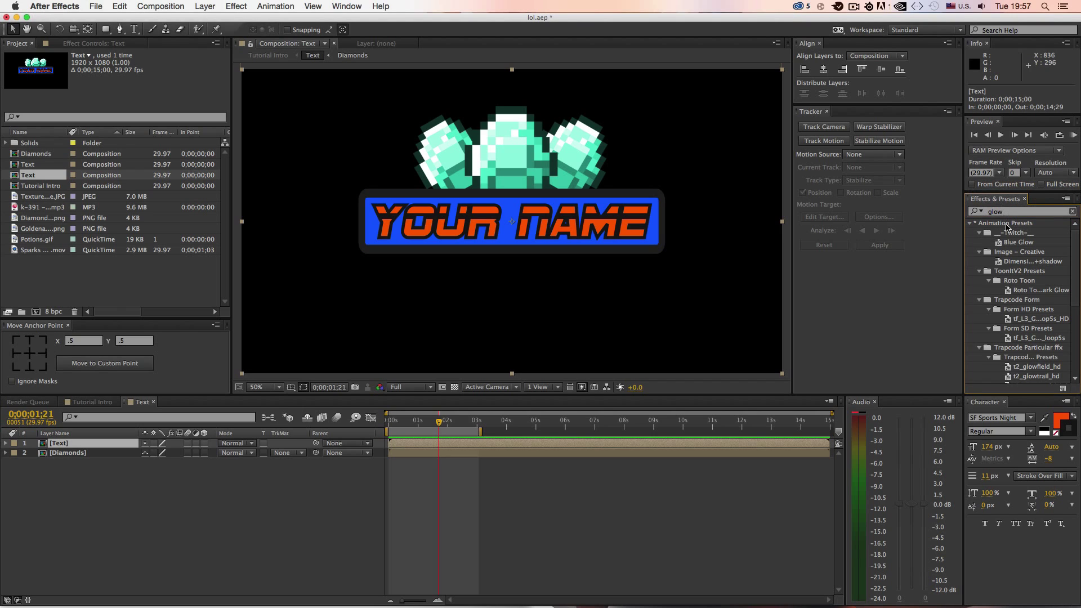
{"action": "scroll", "coordinate": [996, 237], "scroll_direction": "down", "scroll_amount": 8}
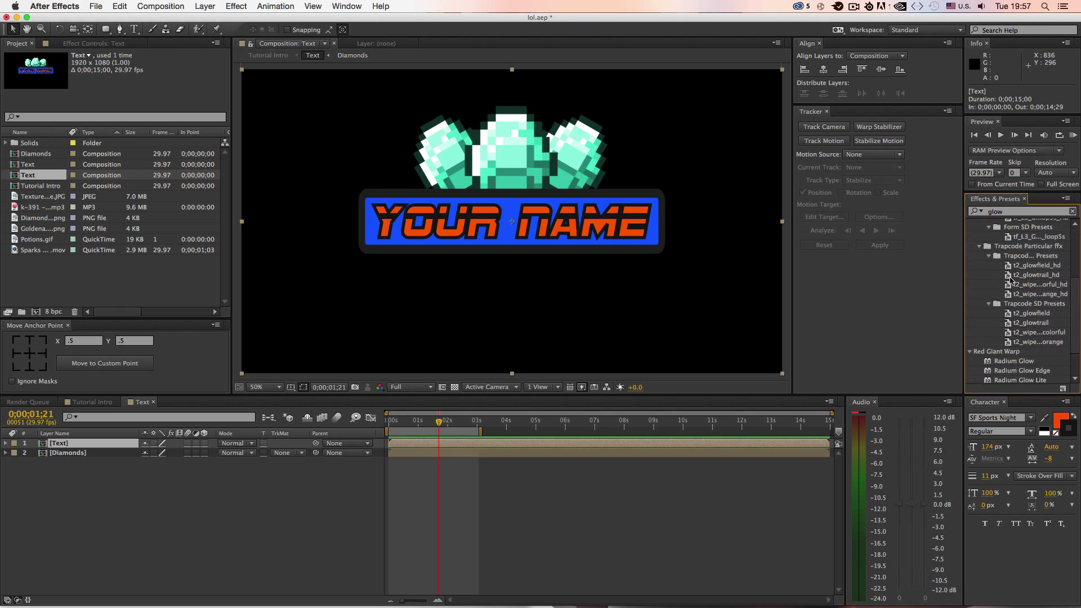
{"action": "left_click", "coordinate": [1011, 361]}
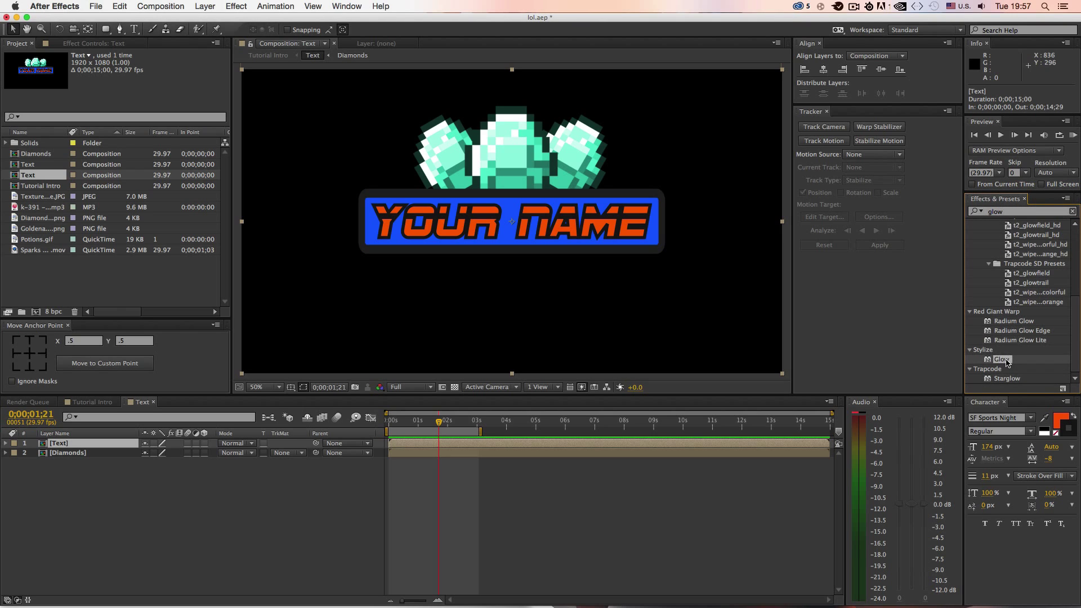
{"action": "left_click_drag", "start_coordinate": [1003, 359], "coordinate": [541, 256]}
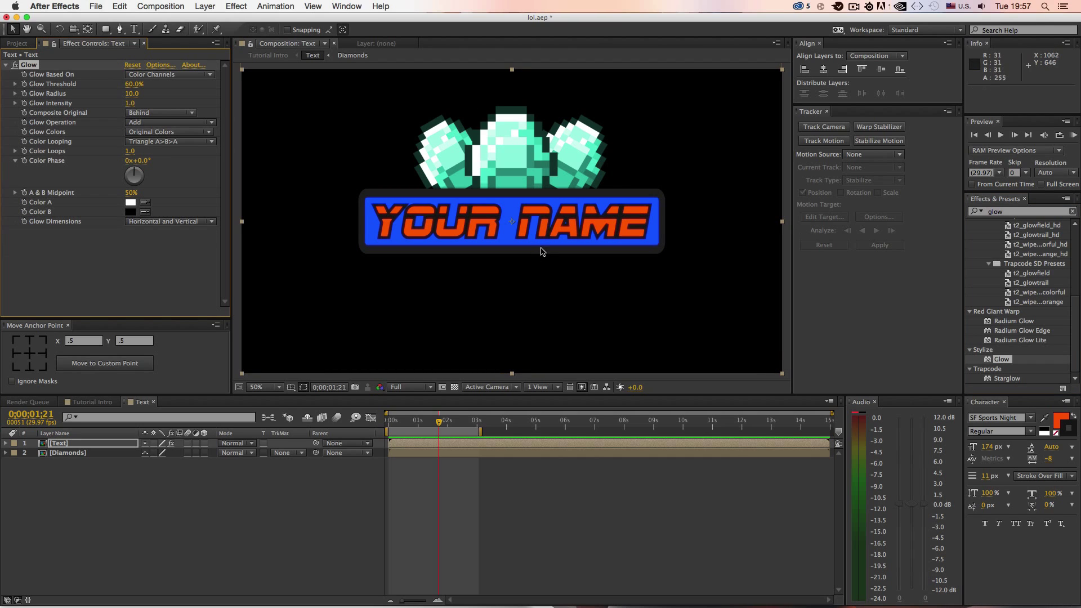
Raise the Glow Intensity on the nested Text layer to 2.7.
{"action": "left_click", "coordinate": [110, 443]}
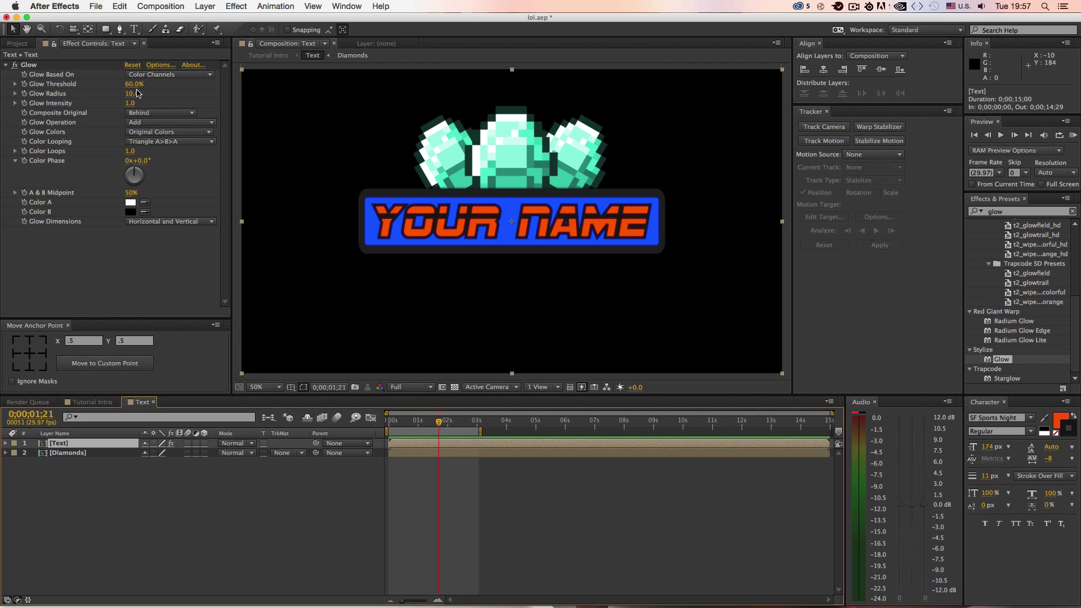
{"action": "left_click_drag", "start_coordinate": [131, 103], "coordinate": [256, 106]}
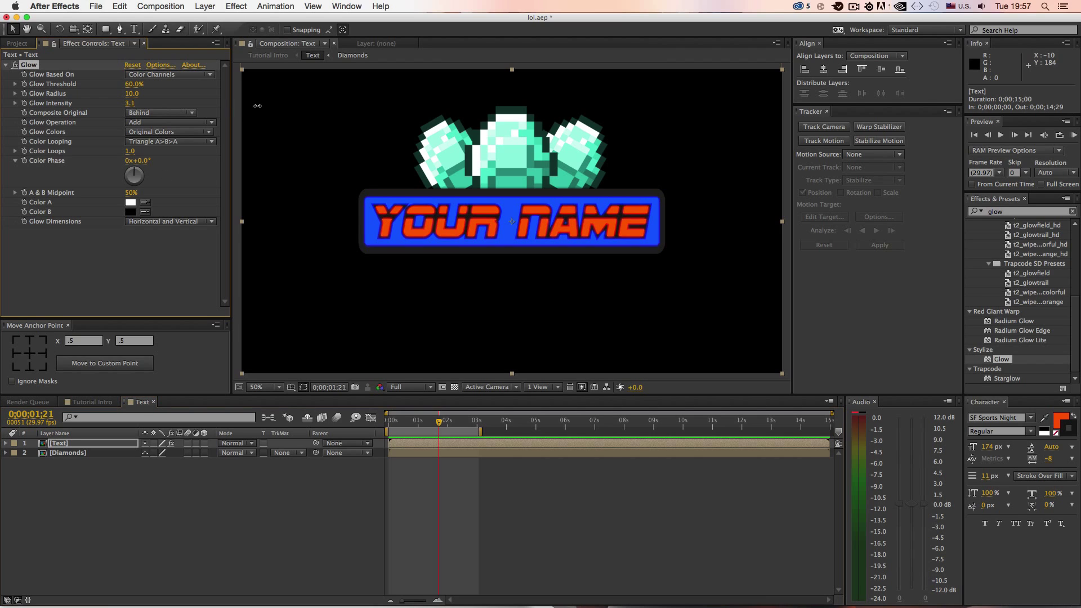
{"action": "left_click_drag", "start_coordinate": [134, 93], "coordinate": [261, 107]}
{"action": "left_click_drag", "start_coordinate": [136, 122], "coordinate": [136, 120]}
Open the nested Text composition and delete the blue rectangle, Shape Layer 2.
{"action": "double_click", "coordinate": [122, 444]}
{"action": "left_click", "coordinate": [69, 454]}
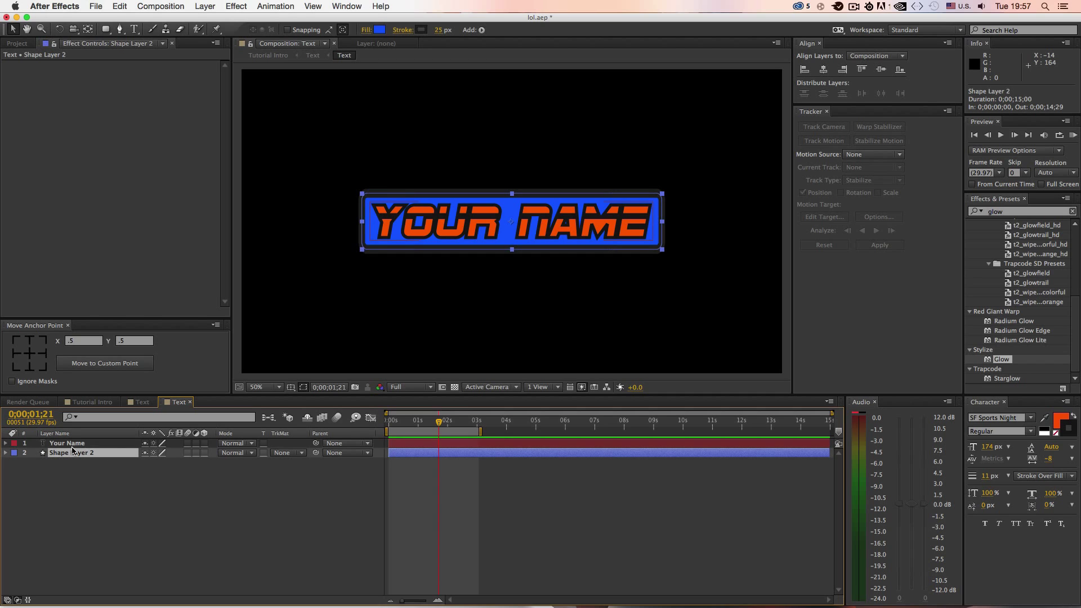
{"action": "key", "text": "Delete"}
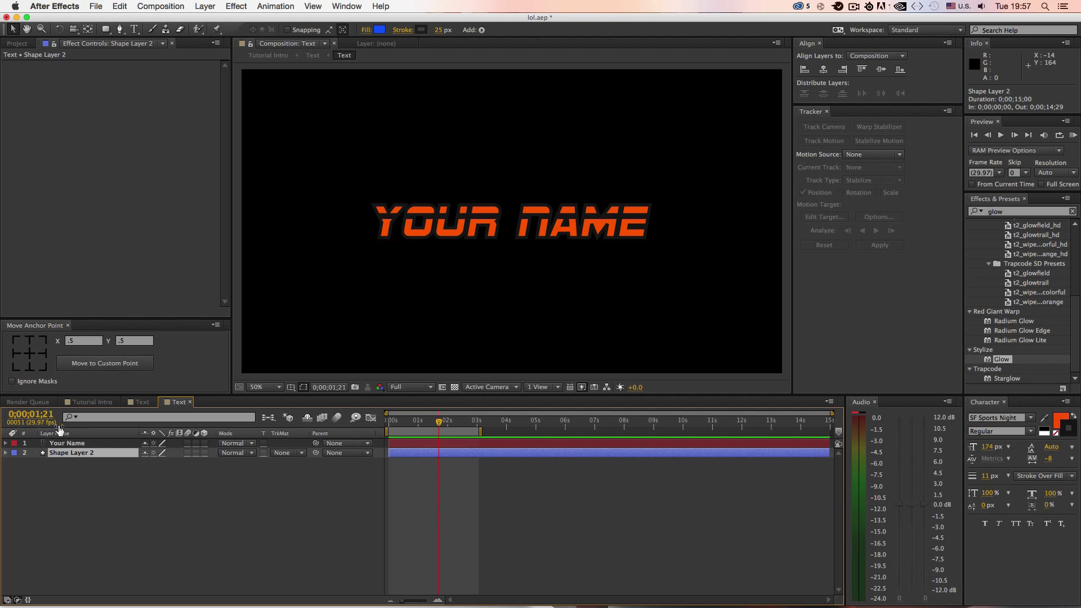
{"action": "left_click", "coordinate": [144, 402]}
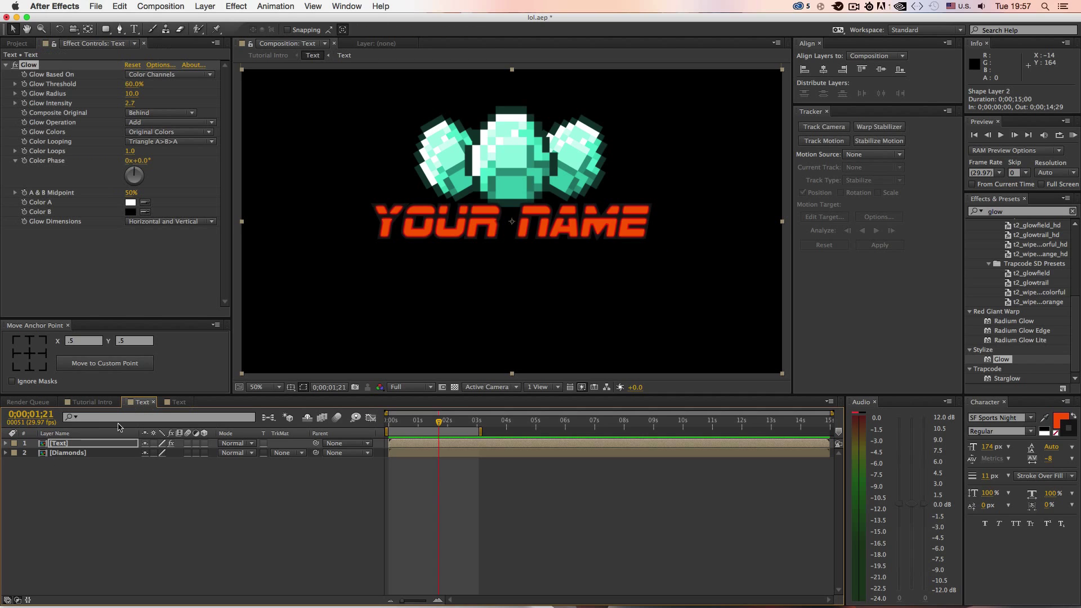
{"action": "double_click", "coordinate": [87, 443]}
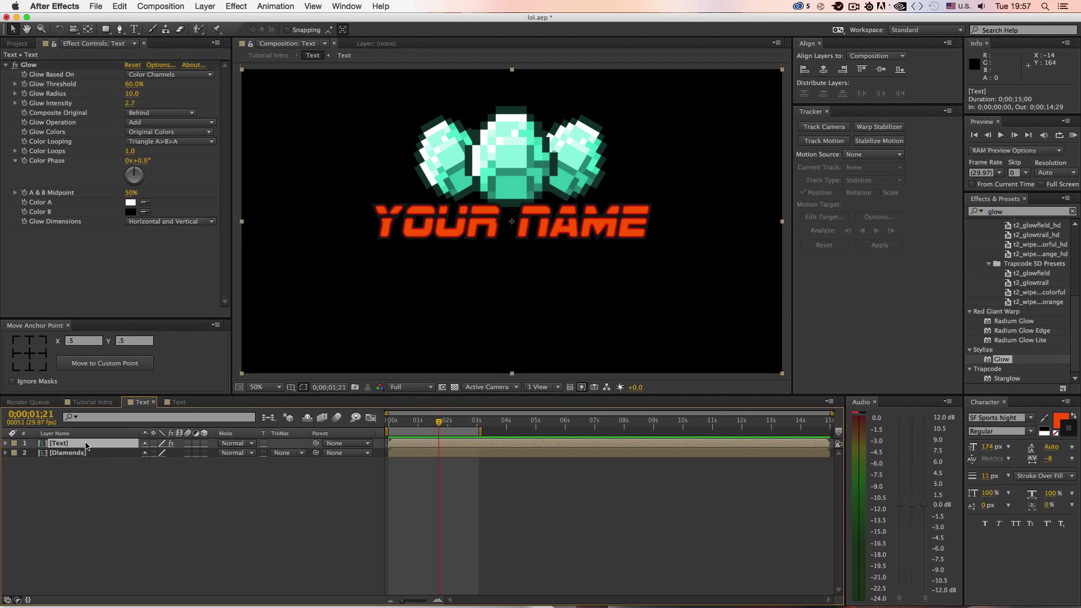
{"action": "key", "text": "Delete"}
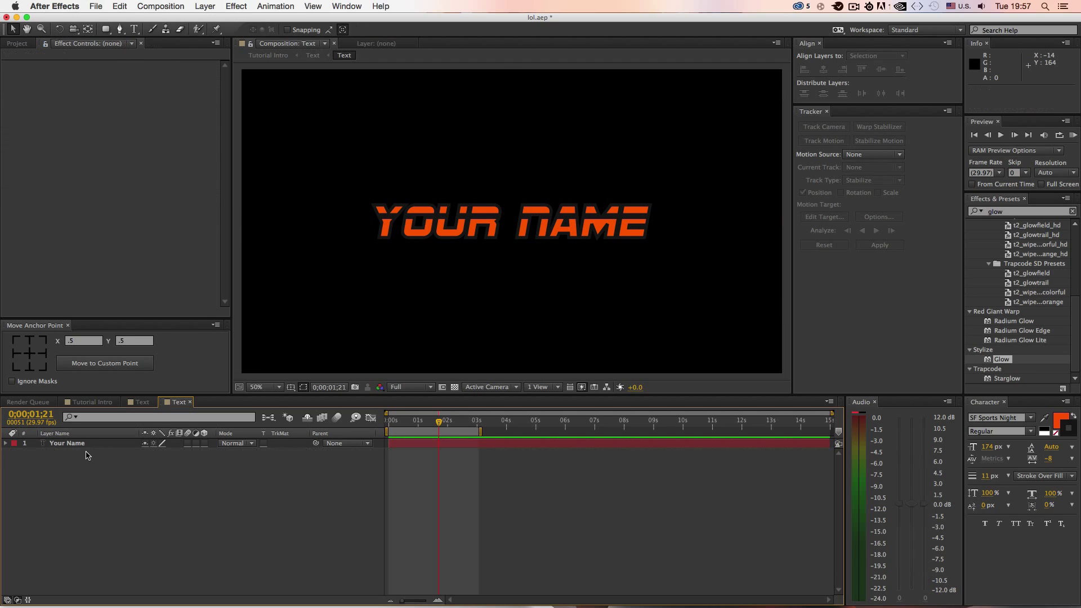
Copy the "Your Name" text layer from the nested composition into the outer Text composition that holds the Diamonds.
{"action": "left_click", "coordinate": [99, 444]}
{"action": "key", "text": "ctrl+c"}
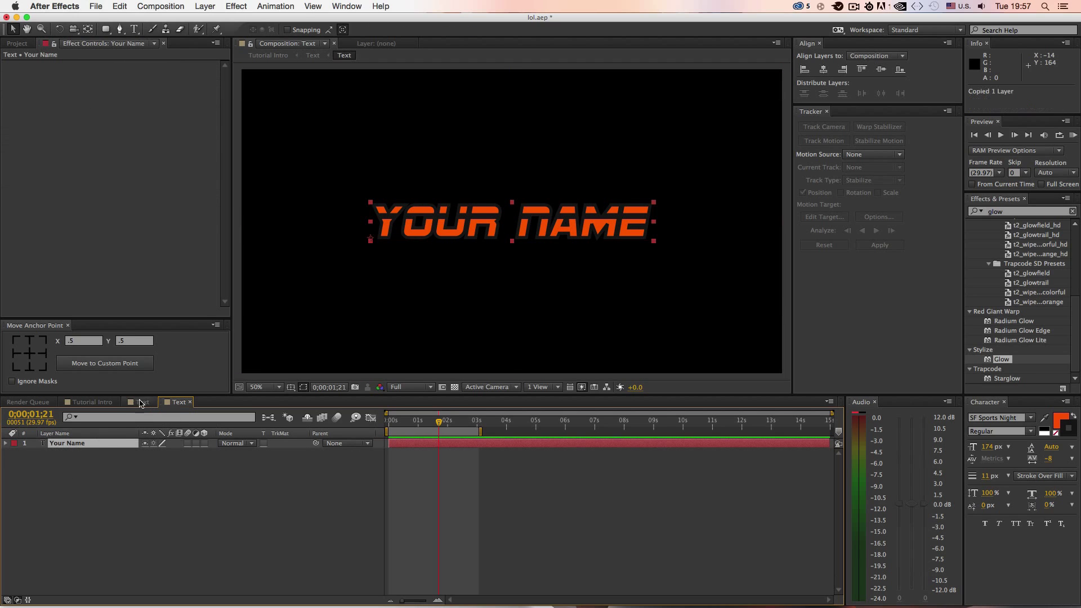
{"action": "left_click", "coordinate": [143, 403]}
{"action": "left_click", "coordinate": [110, 478]}
{"action": "key", "text": "super+v"}
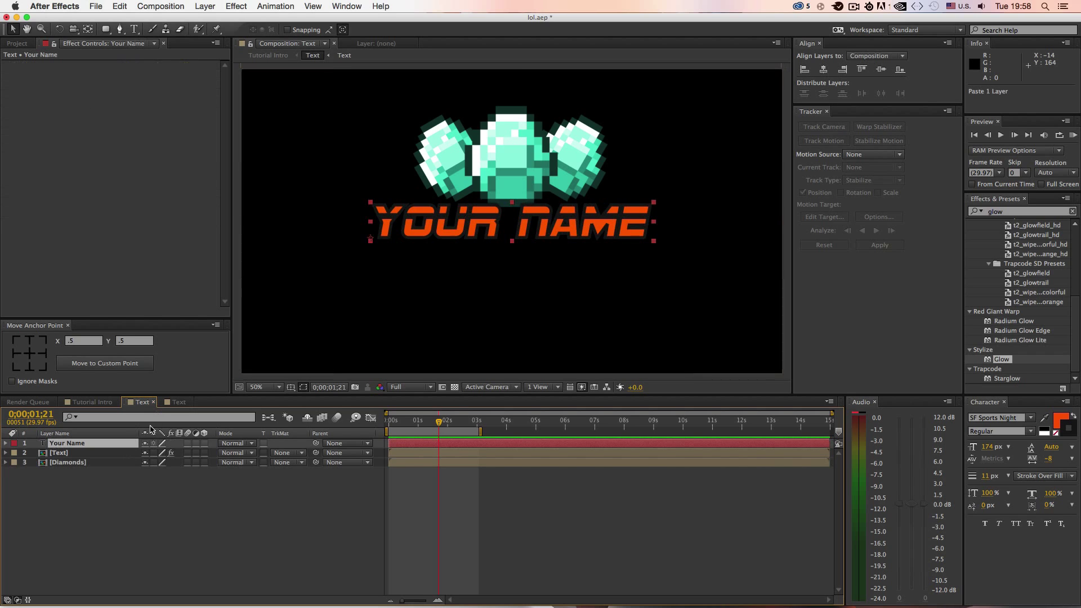
Delete the nested Text layer from the outer Text composition and close the nested composition.
{"action": "left_click", "coordinate": [110, 453]}
{"action": "key", "text": "Delete"}
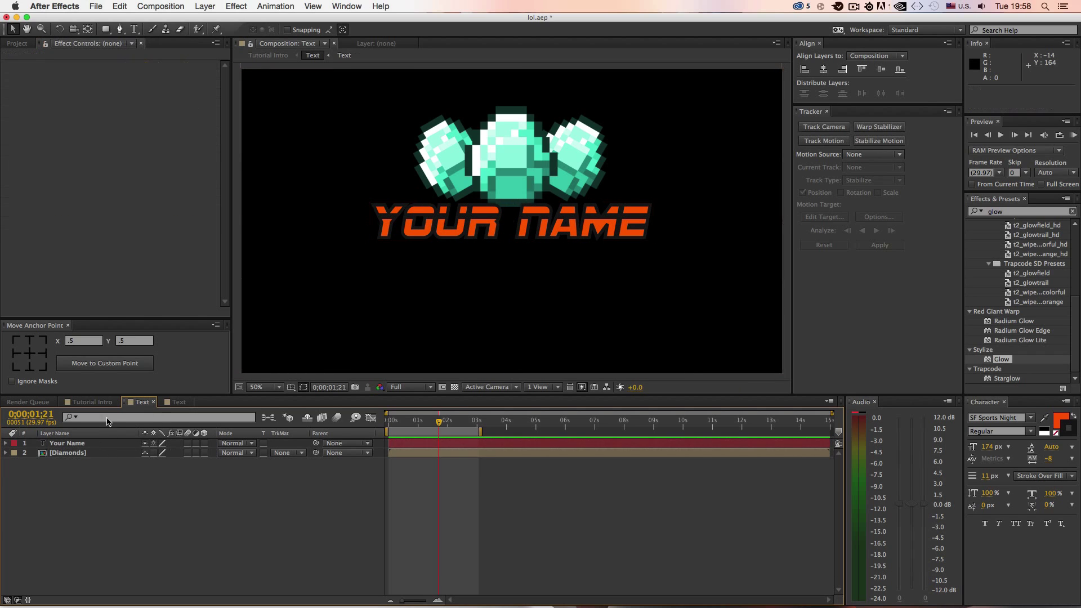
{"action": "left_click", "coordinate": [169, 402]}
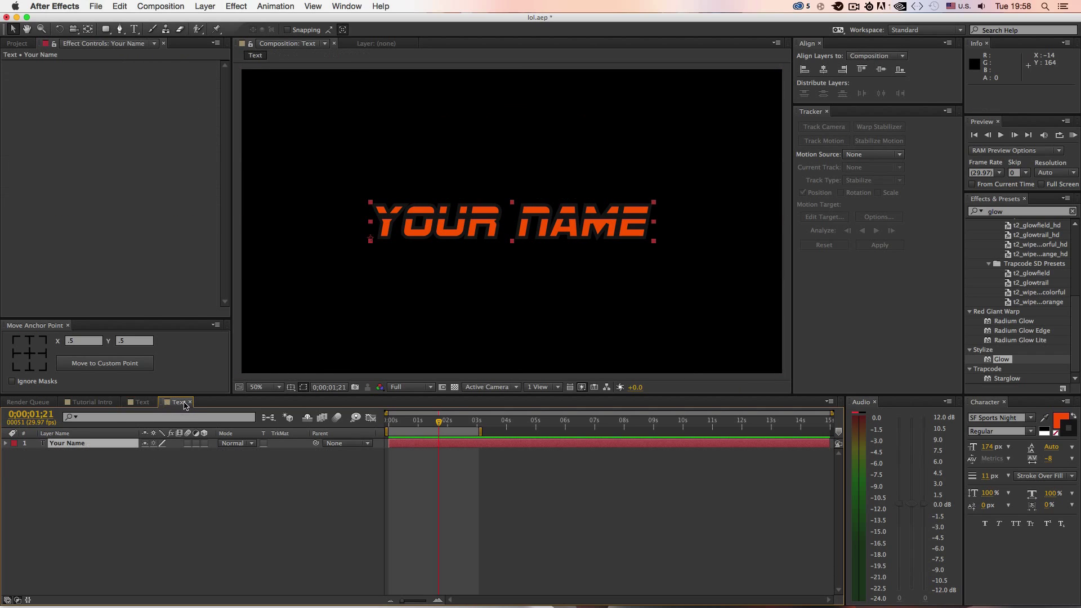
{"action": "left_click", "coordinate": [190, 402]}
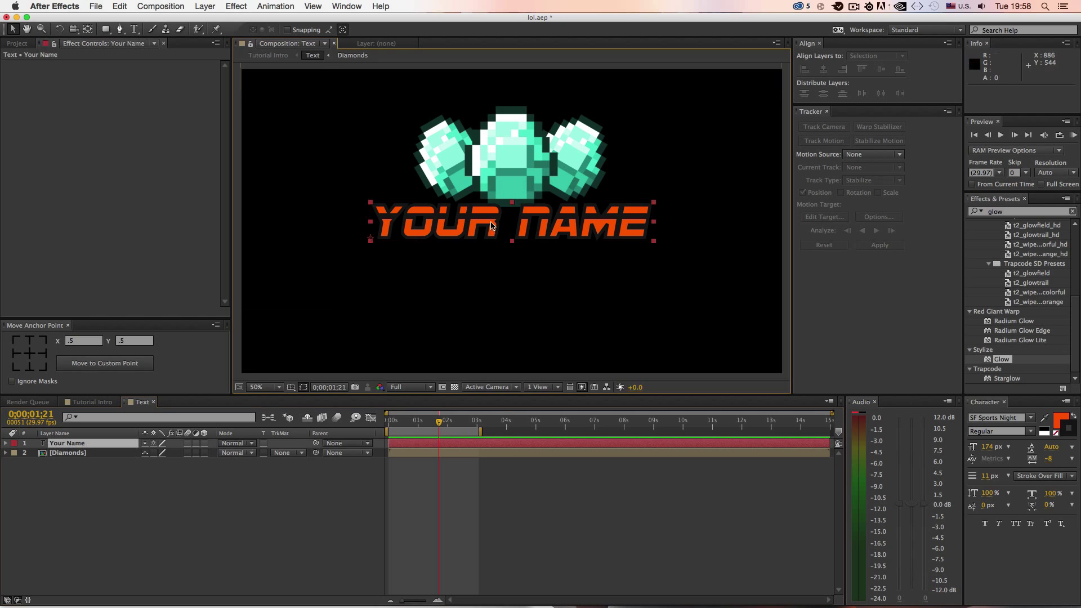
Apply Glow to the "Your Name" layer with threshold 96.1%, radius about 77 and intensity 3.7.
{"action": "left_click_drag", "start_coordinate": [1005, 360], "coordinate": [39, 174]}
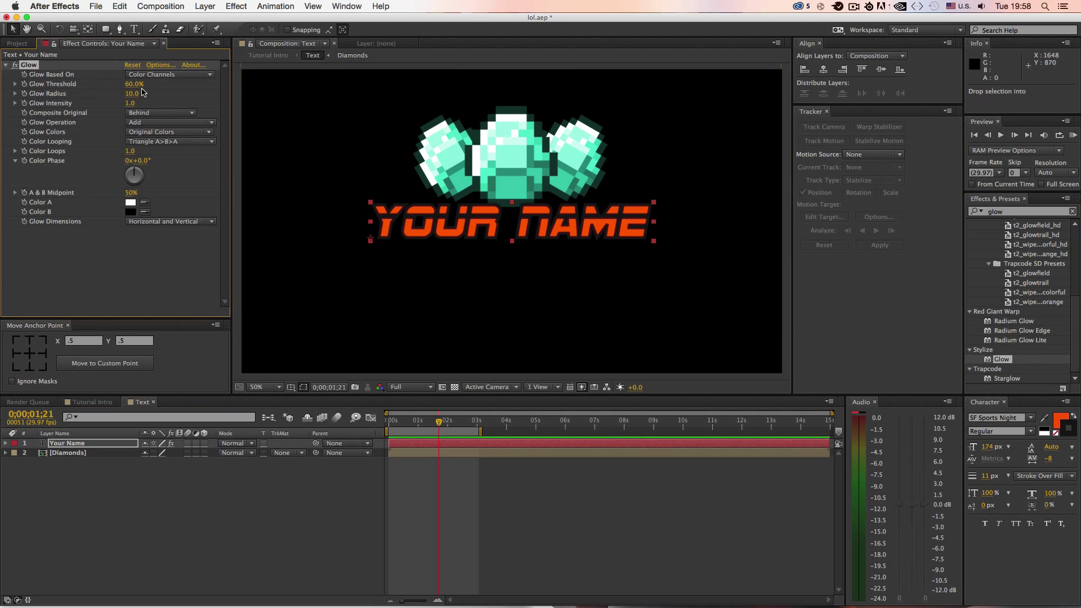
{"action": "left_click_drag", "start_coordinate": [130, 103], "coordinate": [221, 106]}
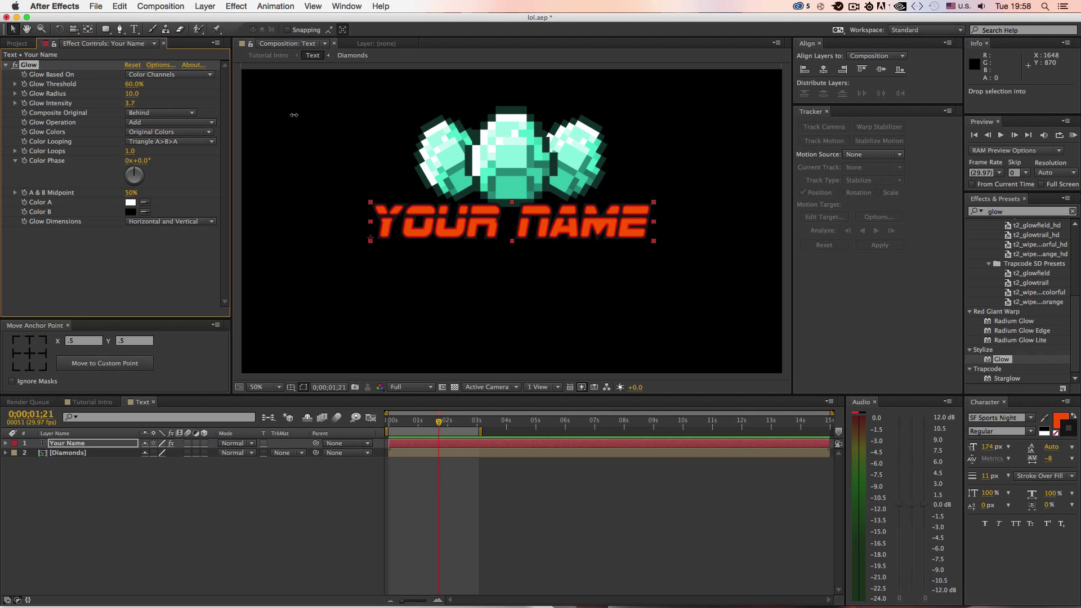
{"action": "left_click_drag", "start_coordinate": [134, 85], "coordinate": [220, 85]}
{"action": "left_click_drag", "start_coordinate": [132, 93], "coordinate": [173, 91]}
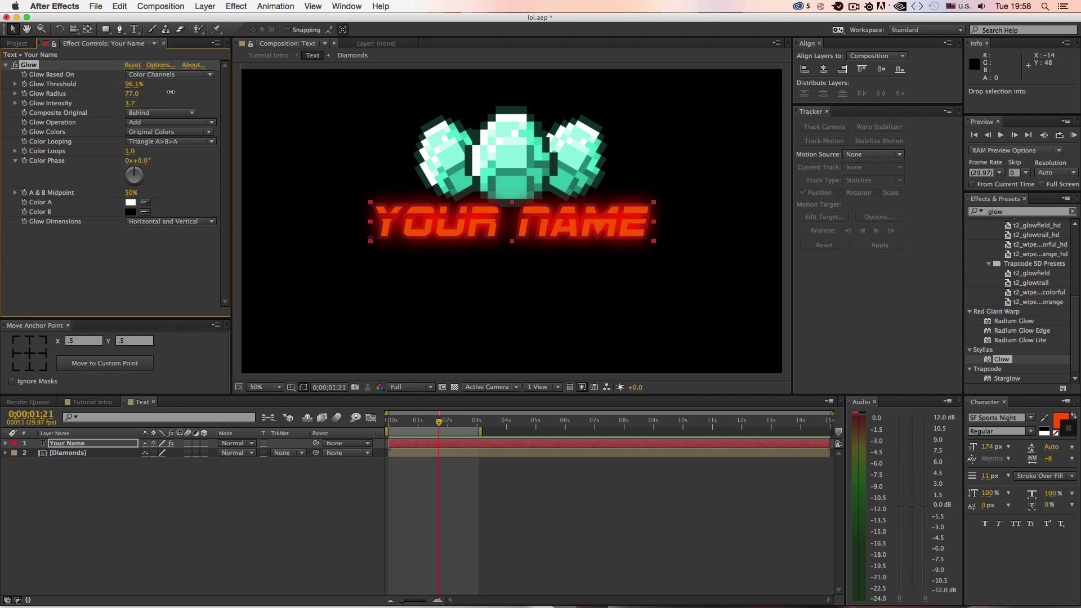
Lower the Diamonds layer to position 958, 416 so the gems sit partly behind the name.
{"action": "left_click", "coordinate": [79, 452]}
{"action": "key", "text": "p"}
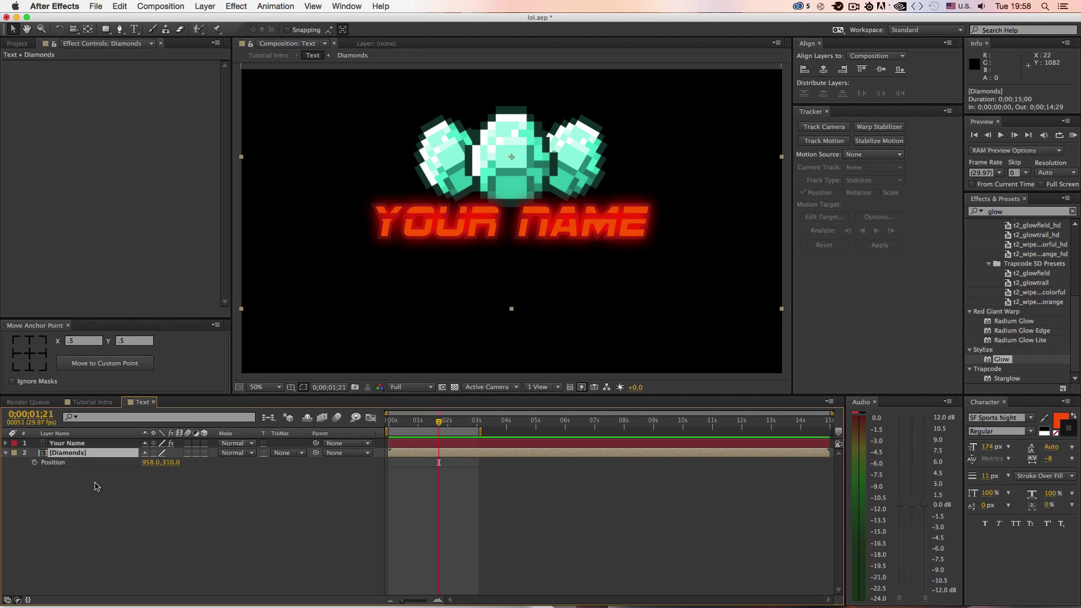
{"action": "left_click_drag", "start_coordinate": [174, 462], "coordinate": [233, 460]}
{"action": "left_click", "coordinate": [235, 463]}
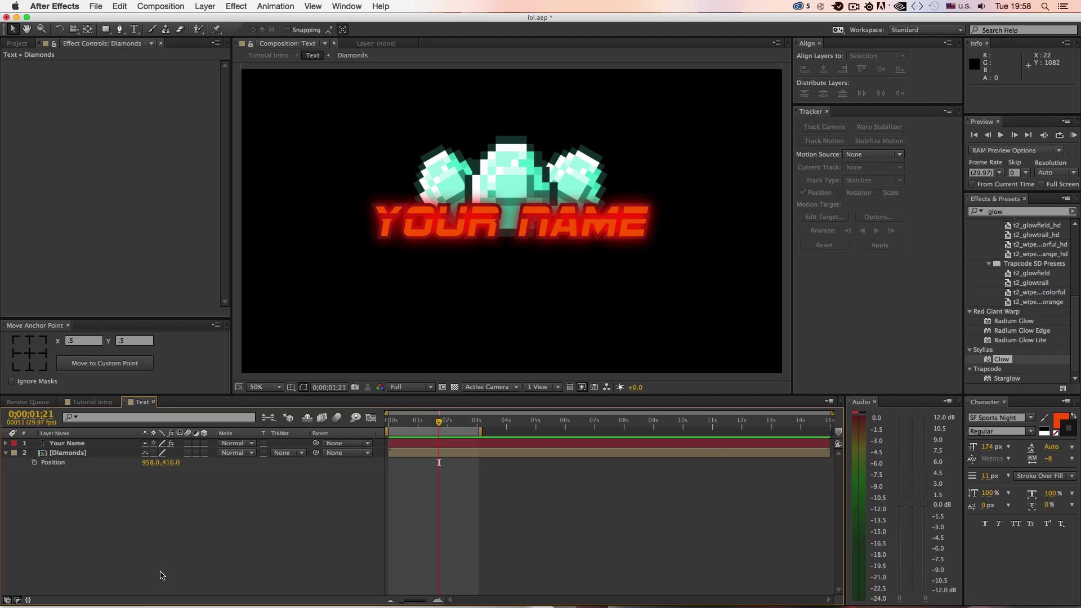
{"action": "left_click", "coordinate": [74, 453]}
{"action": "left_click", "coordinate": [5, 454]}
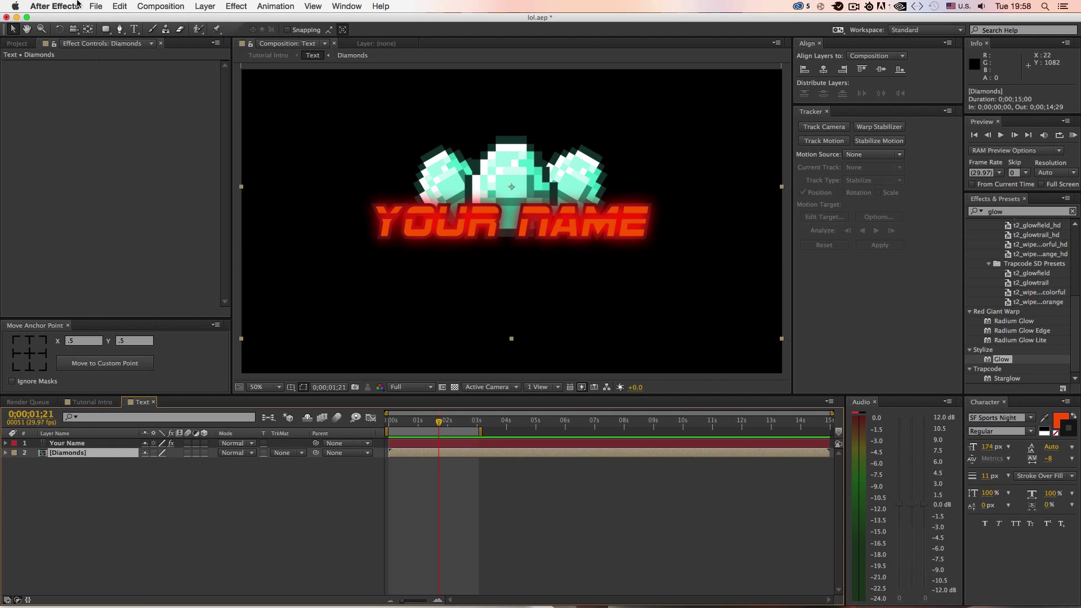
Place the grunge scratch Stock Texture JPG beneath the Diamonds layer in the Text composition.
{"action": "left_click", "coordinate": [17, 43]}
{"action": "left_click", "coordinate": [36, 189]}
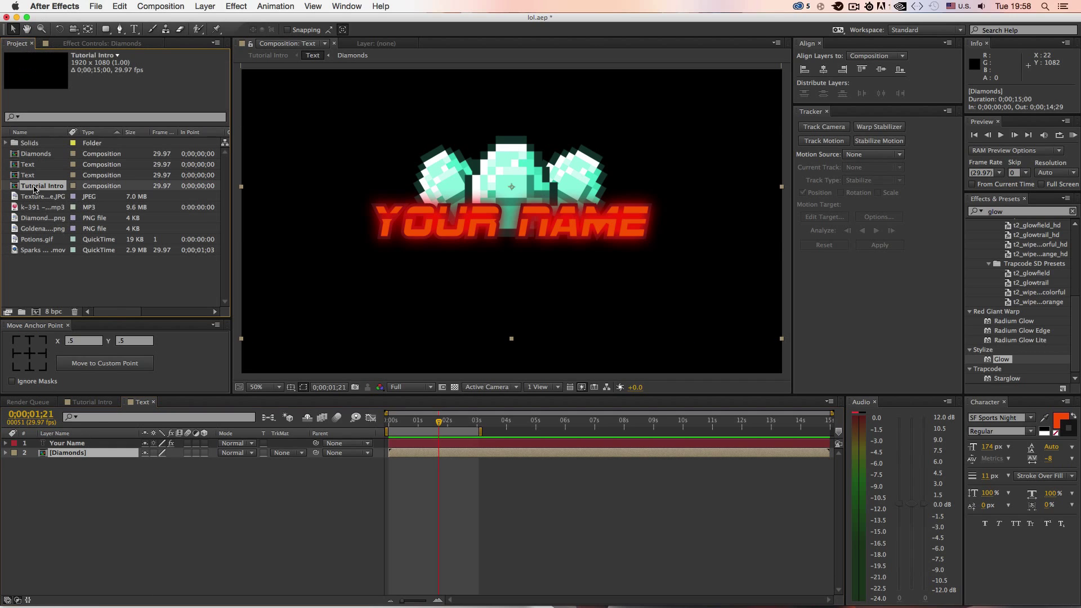
{"action": "left_click", "coordinate": [47, 205]}
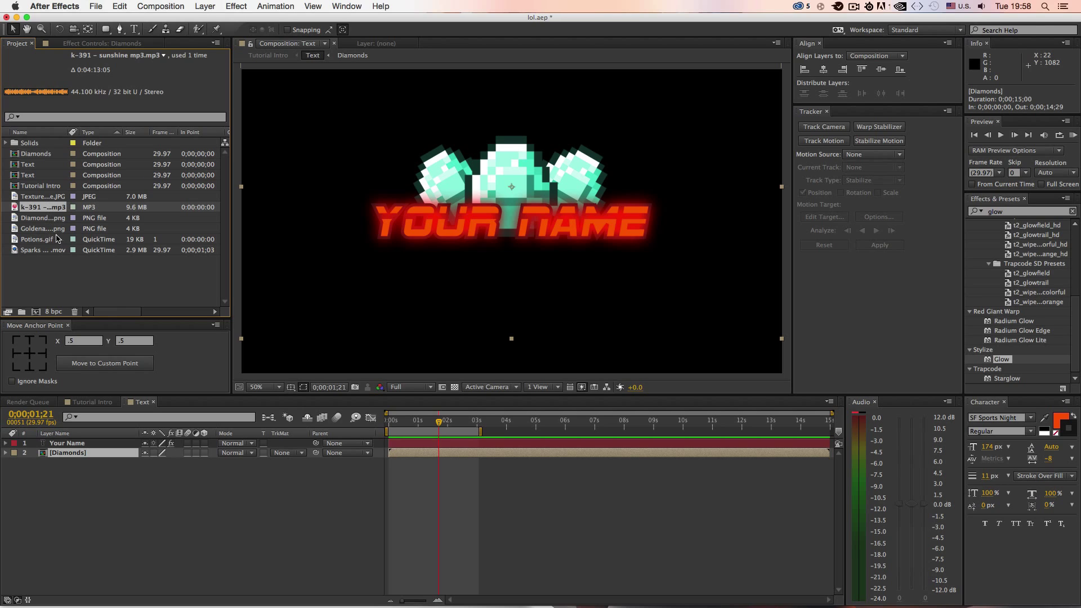
{"action": "left_click", "coordinate": [52, 198]}
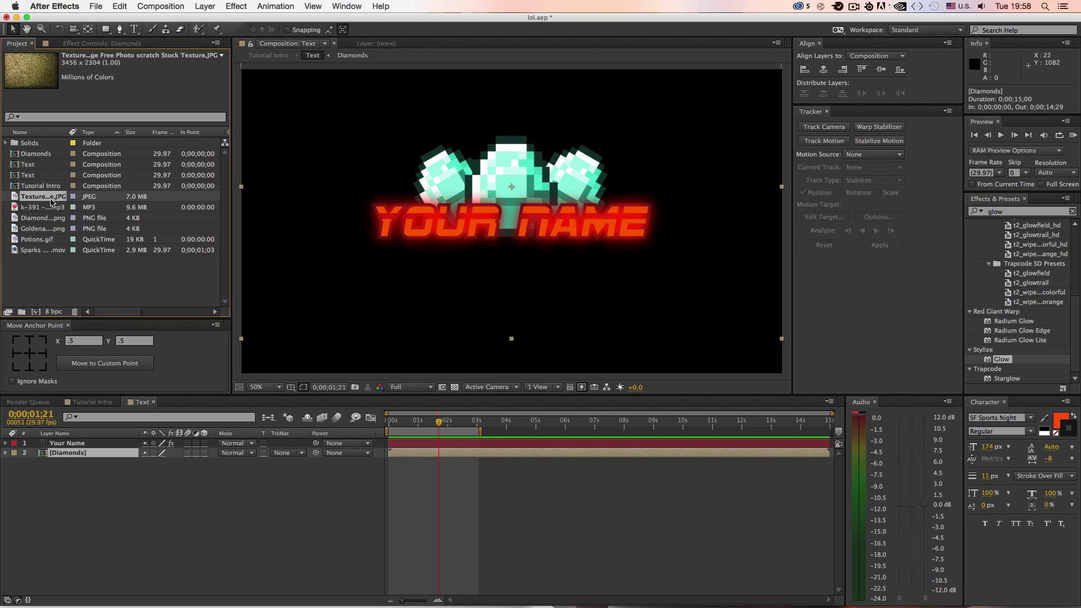
{"action": "left_click_drag", "start_coordinate": [51, 199], "coordinate": [103, 461]}
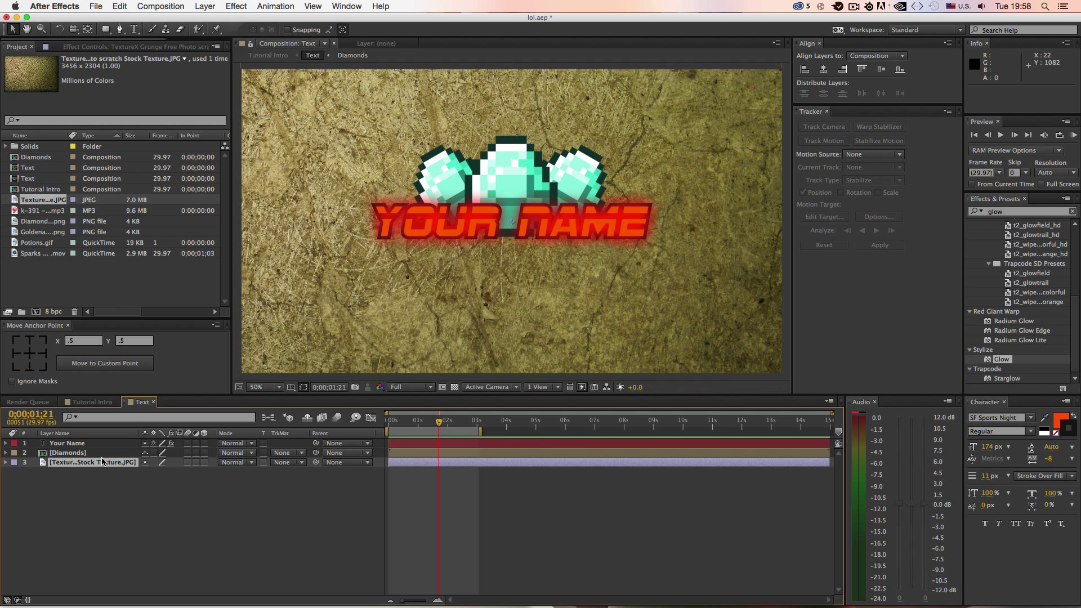
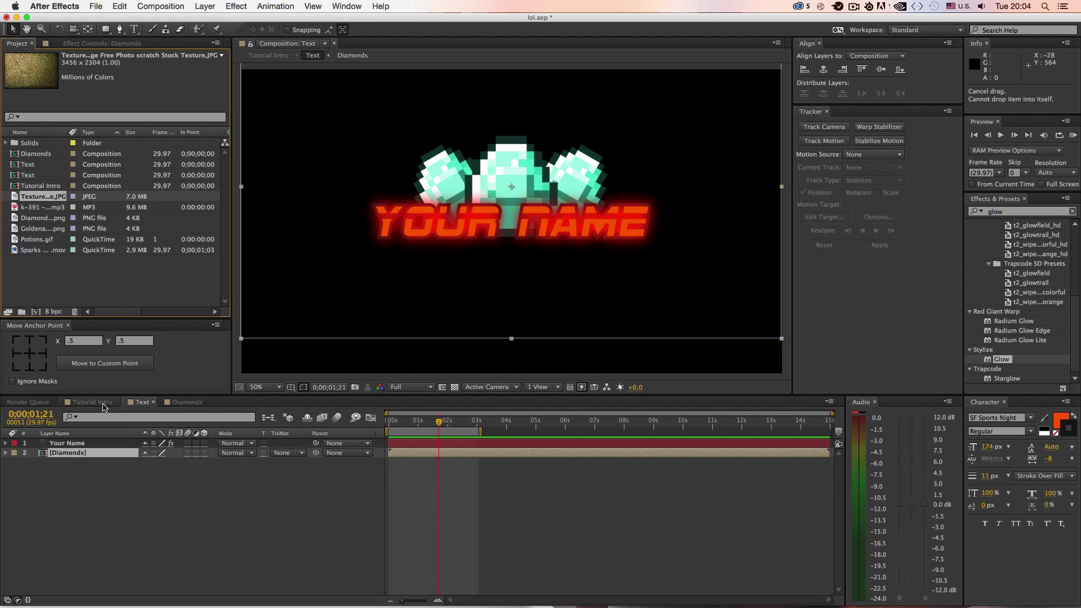
Add the scratch Stock Texture JPG again as the lowest layer of the Text composition, under Diamonds.
{"action": "left_click", "coordinate": [91, 402]}
{"action": "left_click", "coordinate": [142, 402]}
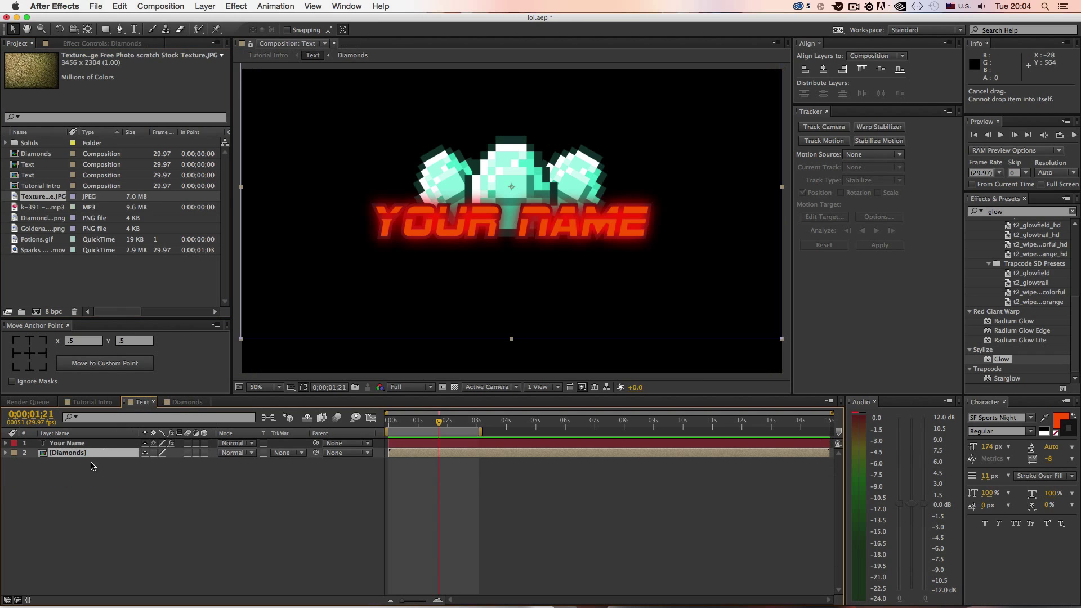
{"action": "left_click", "coordinate": [101, 486]}
{"action": "left_click", "coordinate": [100, 445]}
{"action": "left_click", "coordinate": [97, 453]}
{"action": "left_click_drag", "start_coordinate": [47, 195], "coordinate": [122, 462]}
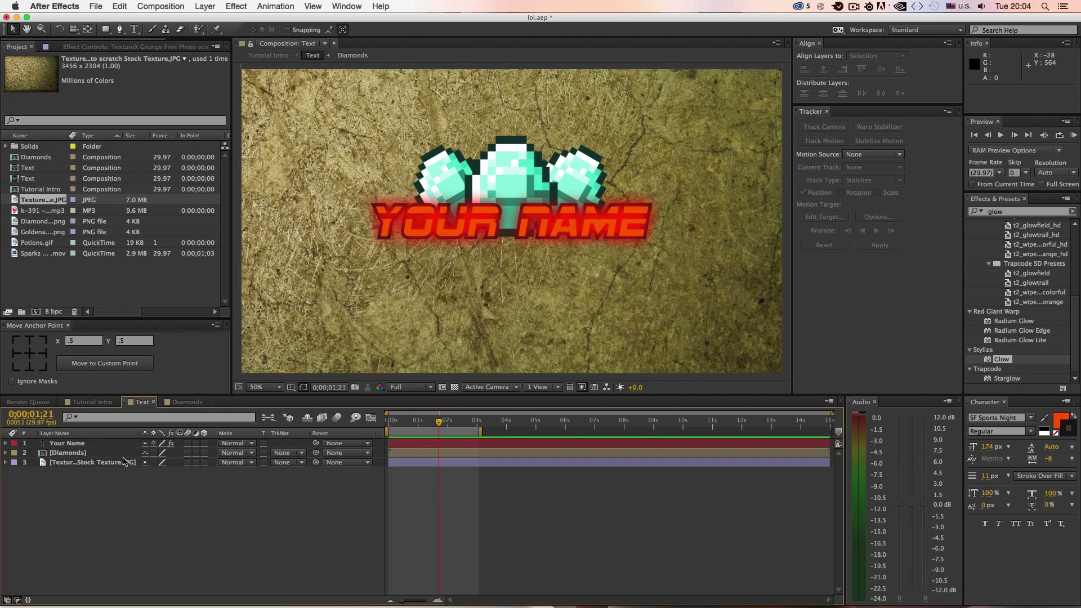
{"action": "double_click", "coordinate": [116, 452]}
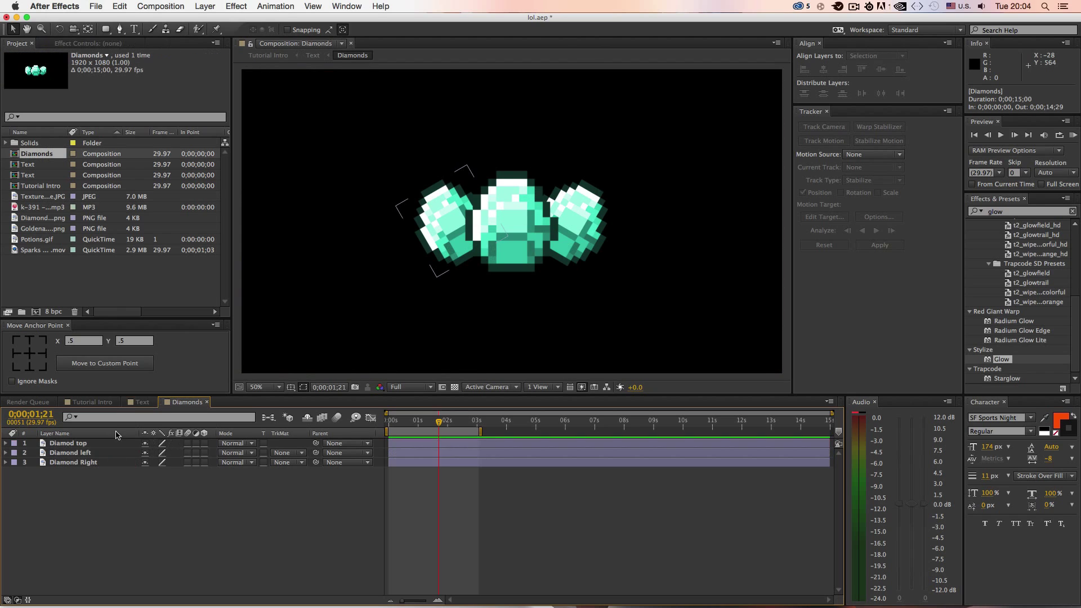
{"action": "left_click", "coordinate": [141, 402]}
{"action": "right_click", "coordinate": [96, 453]}
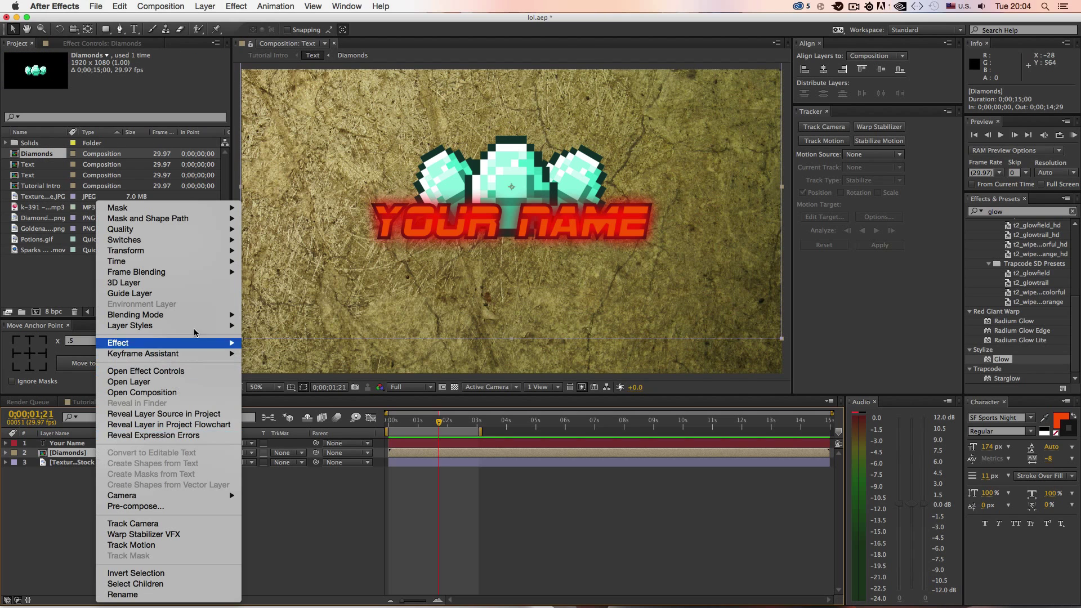
{"action": "left_click", "coordinate": [83, 453]}
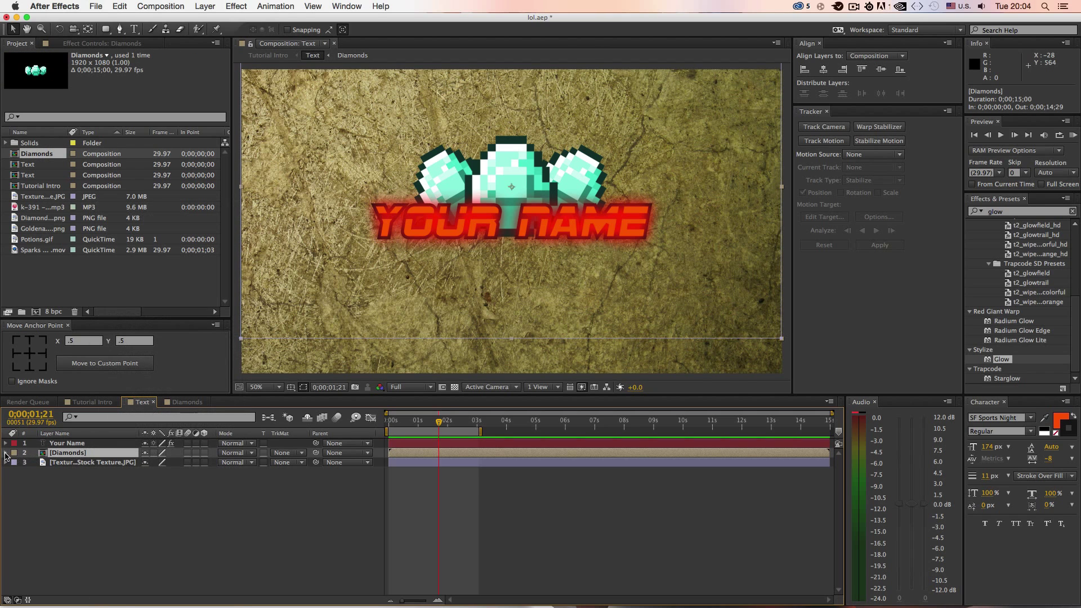
Delete Mask 1 from the Diamonds layer in the Text composition.
{"action": "left_click", "coordinate": [6, 452]}
{"action": "left_click", "coordinate": [62, 473]}
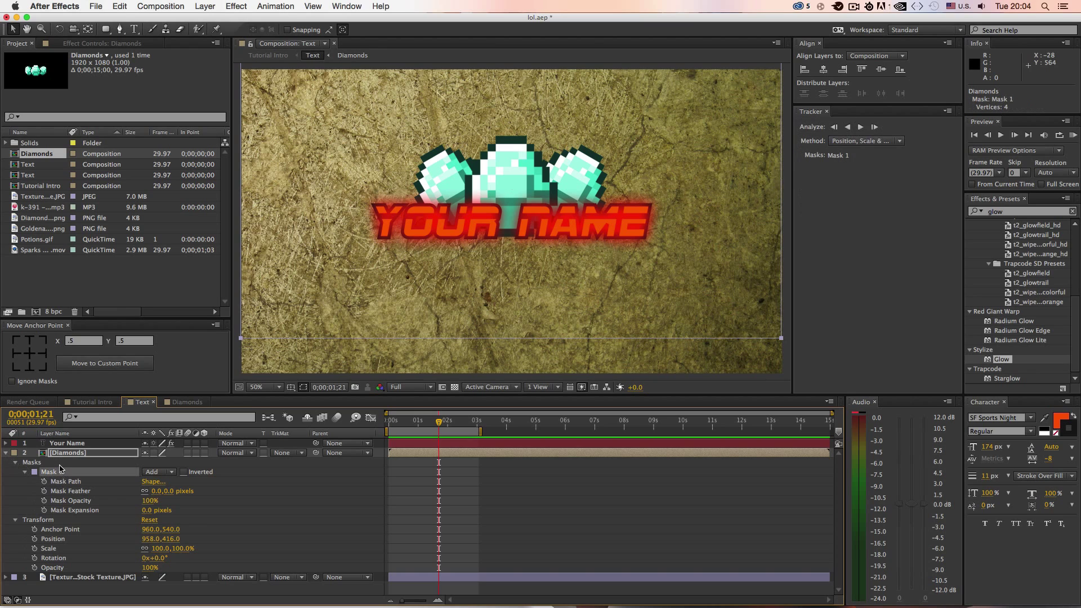
{"action": "key", "text": "Delete"}
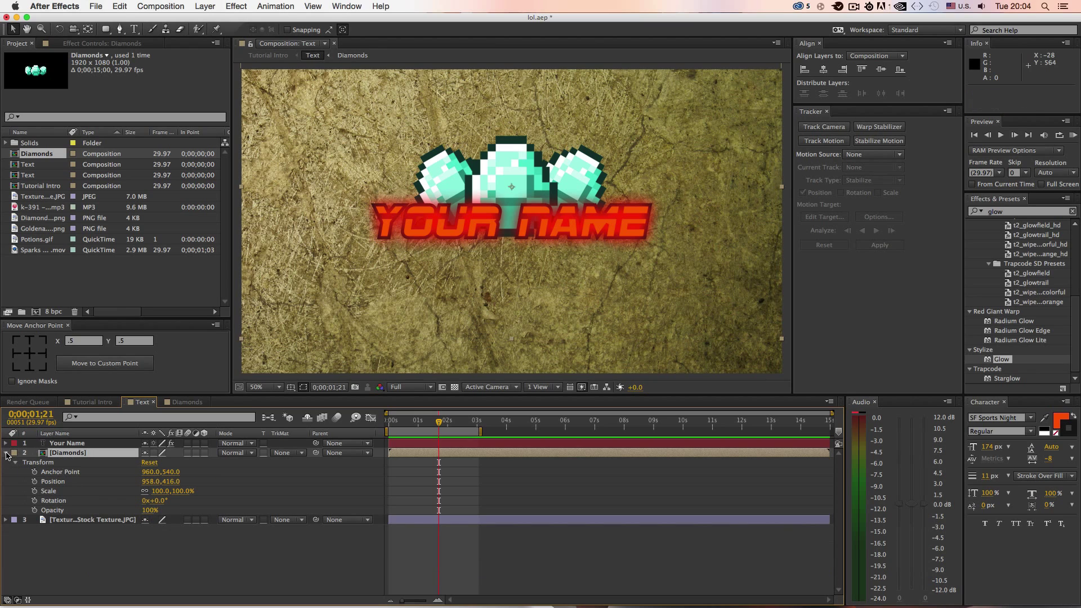
{"action": "left_click", "coordinate": [6, 453]}
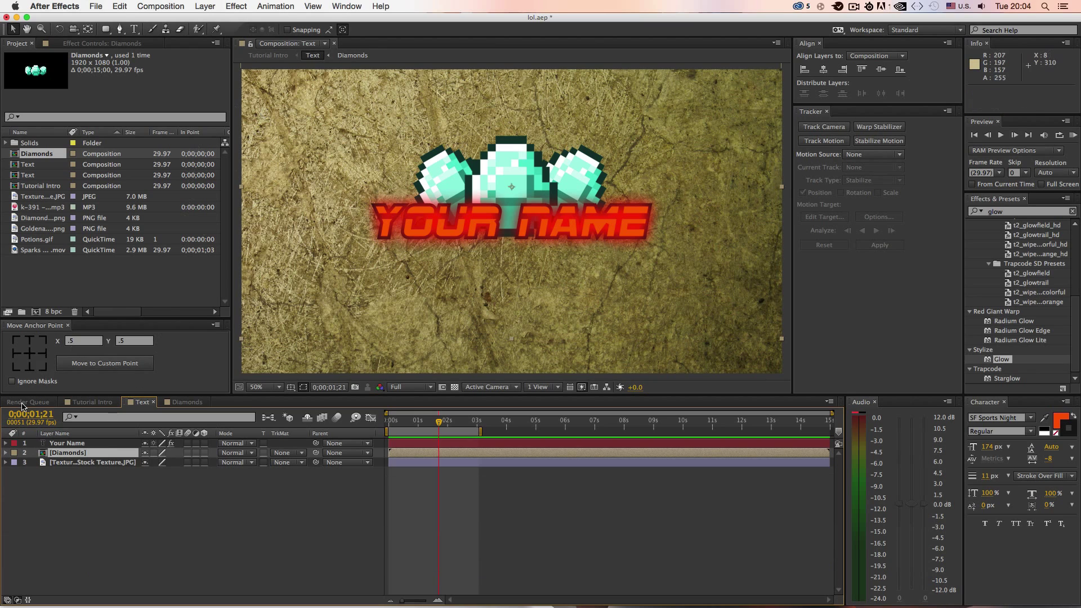
Hide the "Your Name" layer and draw a closed Pen mask on the texture layer, tracing the outline of the three diamonds.
{"action": "left_click", "coordinate": [73, 444]}
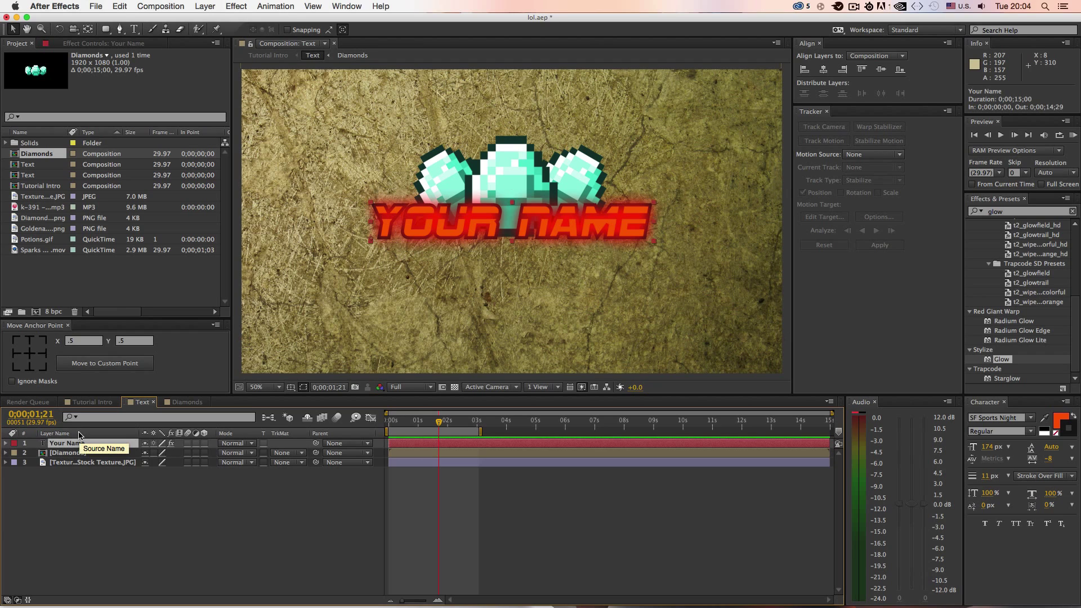
{"action": "key", "text": "Delete"}
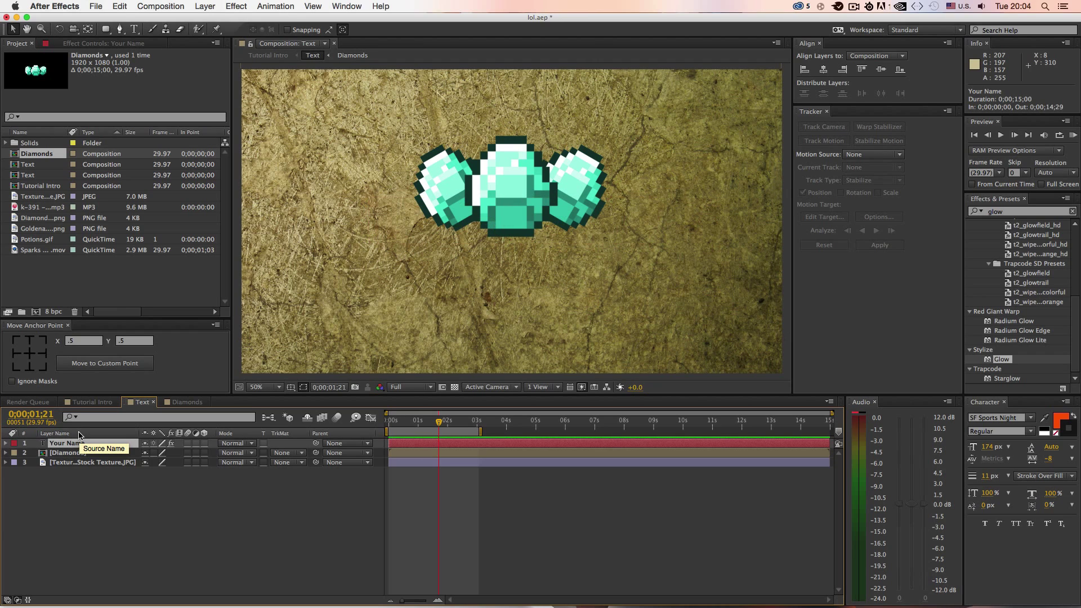
{"action": "left_click", "coordinate": [114, 463]}
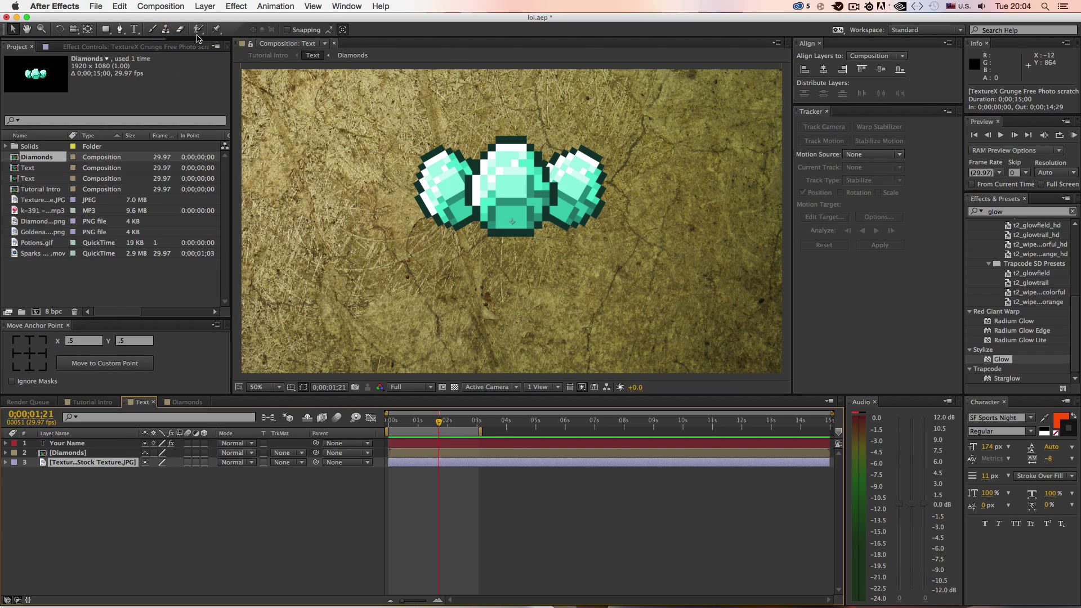
{"action": "left_click", "coordinate": [120, 29]}
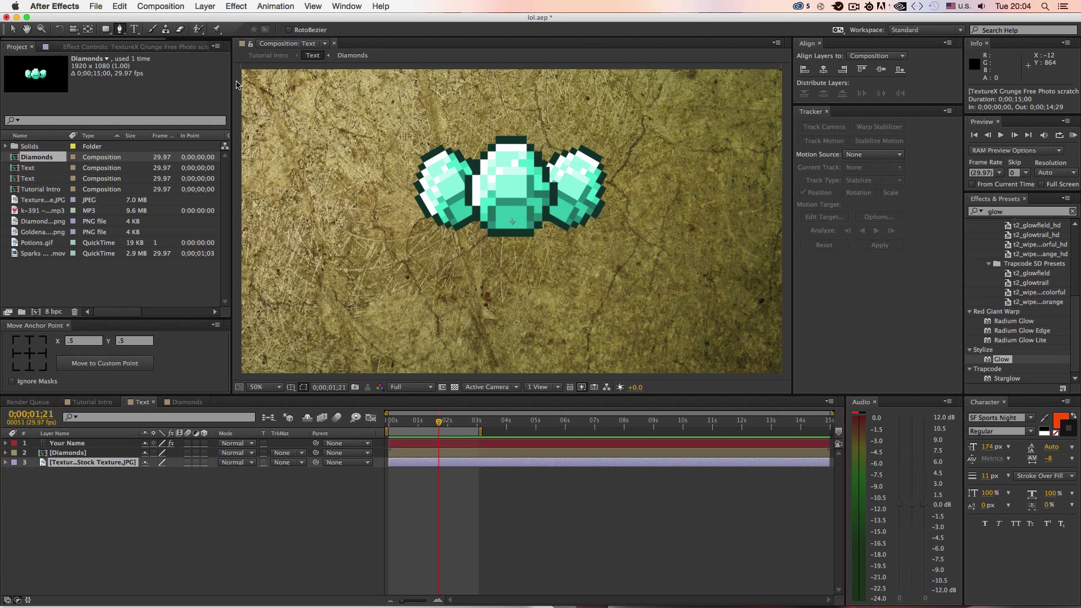
{"action": "left_click", "coordinate": [422, 160]}
{"action": "left_click", "coordinate": [415, 188]}
{"action": "left_click", "coordinate": [421, 206]}
{"action": "left_click", "coordinate": [438, 219]}
{"action": "left_click", "coordinate": [474, 218]}
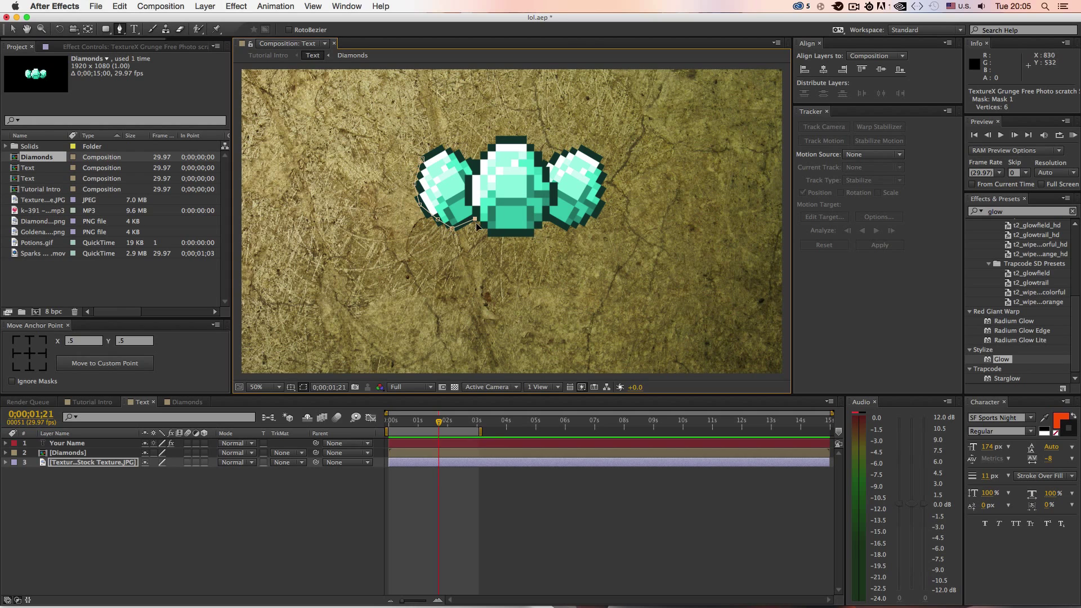
{"action": "left_click", "coordinate": [483, 226]}
{"action": "left_click", "coordinate": [491, 235]}
{"action": "left_click", "coordinate": [518, 234]}
{"action": "left_click", "coordinate": [535, 232]}
{"action": "left_click", "coordinate": [547, 212]}
{"action": "left_click", "coordinate": [562, 224]}
{"action": "left_click", "coordinate": [579, 223]}
{"action": "left_click", "coordinate": [595, 212]}
{"action": "left_click", "coordinate": [602, 193]}
{"action": "left_click", "coordinate": [603, 183]}
{"action": "left_click", "coordinate": [598, 154]}
{"action": "left_click", "coordinate": [579, 148]}
{"action": "left_click", "coordinate": [570, 151]}
{"action": "left_click", "coordinate": [556, 156]}
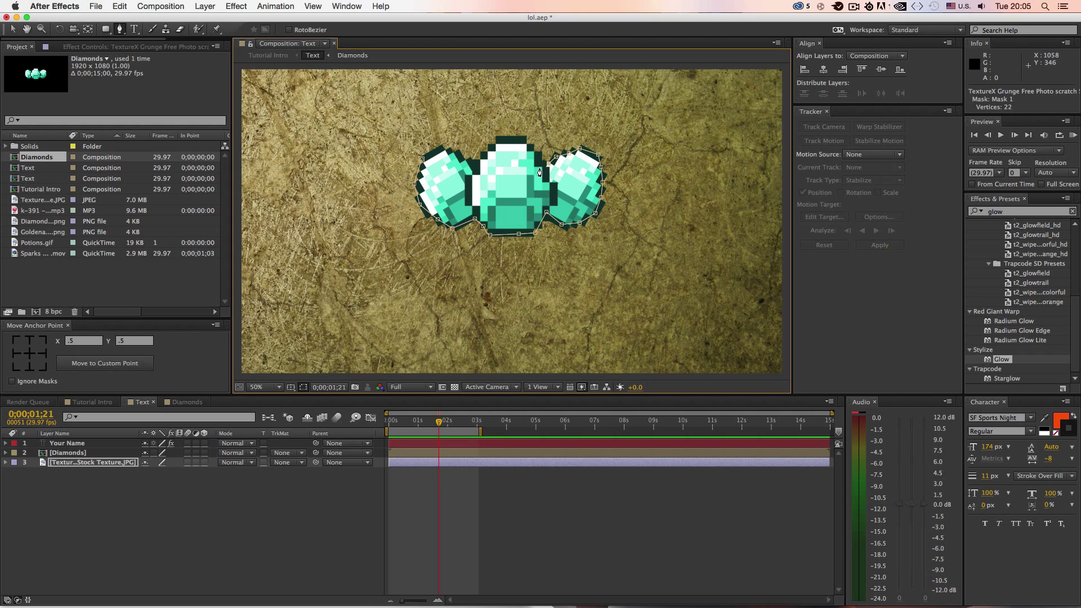
{"action": "left_click", "coordinate": [543, 170]}
{"action": "left_click", "coordinate": [529, 147]}
{"action": "left_click", "coordinate": [517, 140]}
{"action": "left_click", "coordinate": [503, 142]}
{"action": "left_click", "coordinate": [490, 146]}
{"action": "left_click", "coordinate": [477, 169]}
{"action": "left_click", "coordinate": [456, 154]}
{"action": "left_click", "coordinate": [437, 151]}
{"action": "left_click", "coordinate": [422, 161]}
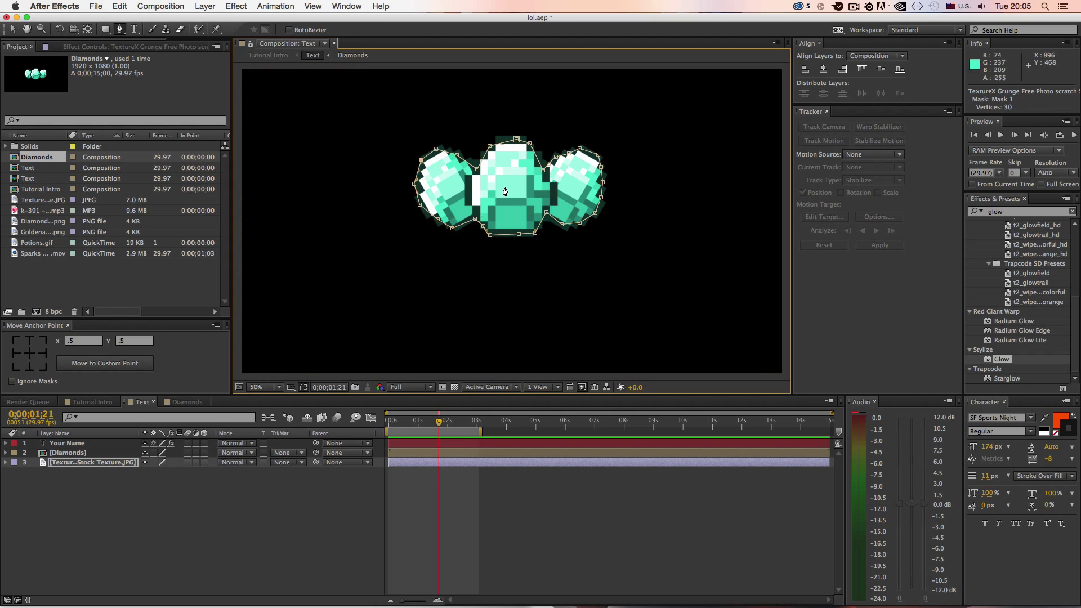
Move the masked texture layer above Diamonds and lower its opacity to 29%.
{"action": "left_click_drag", "start_coordinate": [111, 468], "coordinate": [109, 453]}
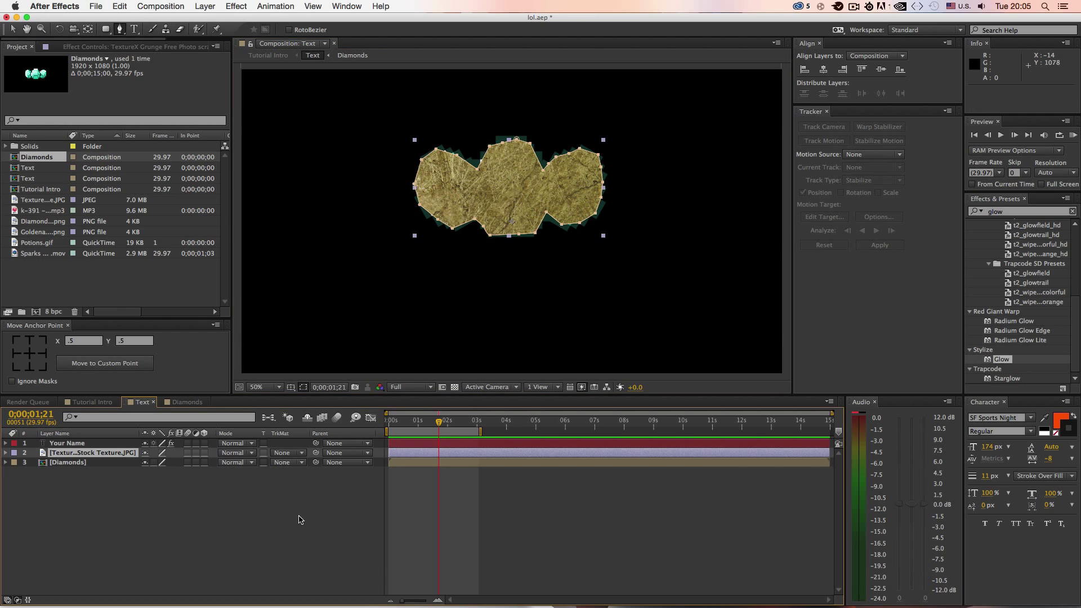
{"action": "key", "text": "End"}
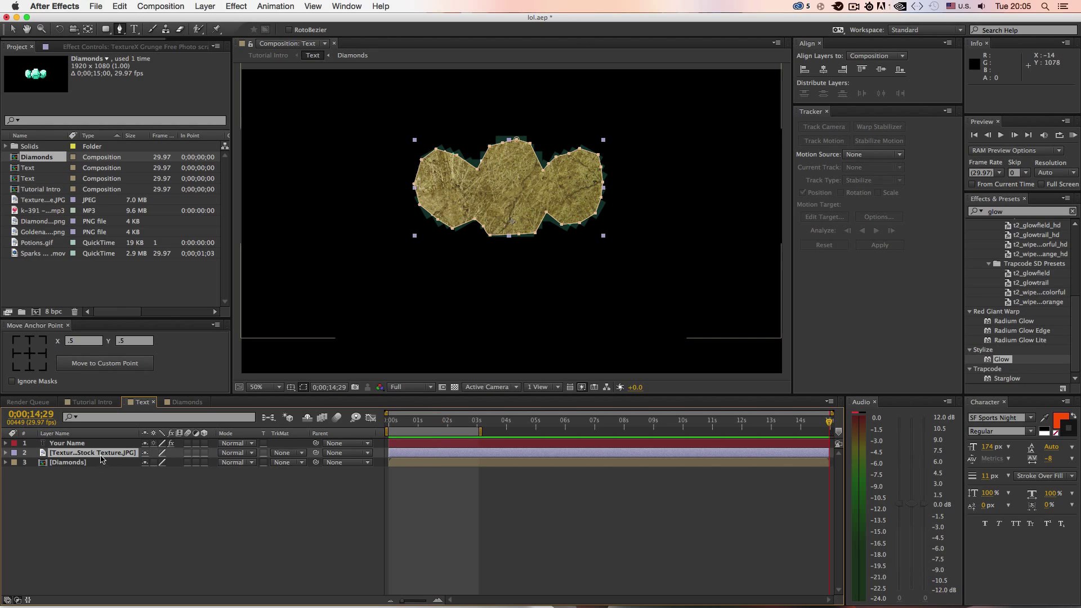
{"action": "left_click", "coordinate": [102, 456]}
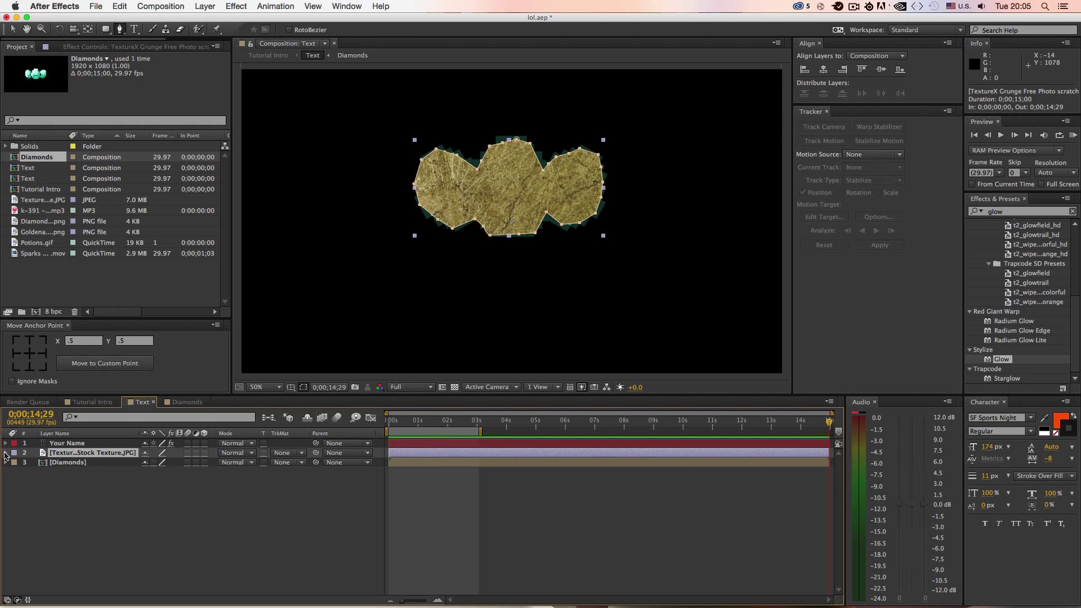
{"action": "left_click", "coordinate": [6, 454]}
{"action": "left_click", "coordinate": [16, 473]}
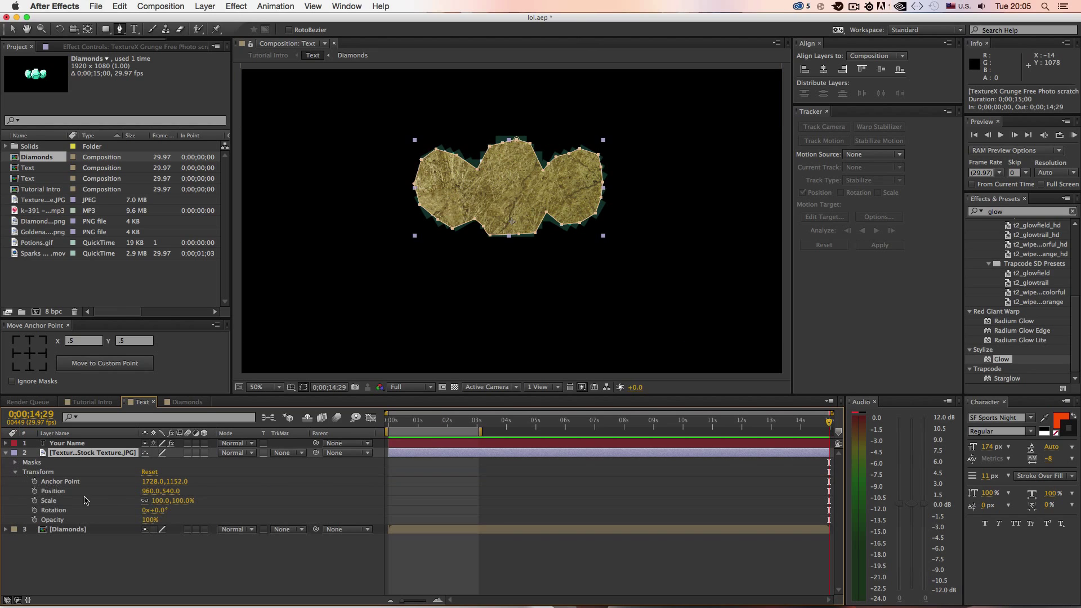
{"action": "left_click", "coordinate": [148, 520]}
{"action": "left_click_drag", "start_coordinate": [148, 520], "coordinate": [113, 524]}
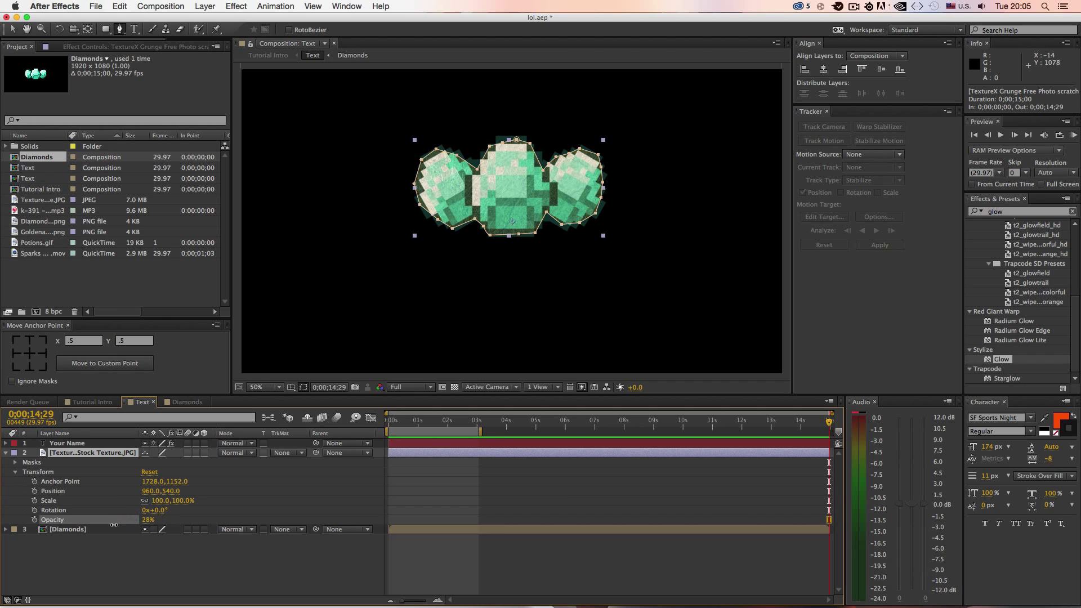
{"action": "left_click", "coordinate": [141, 561]}
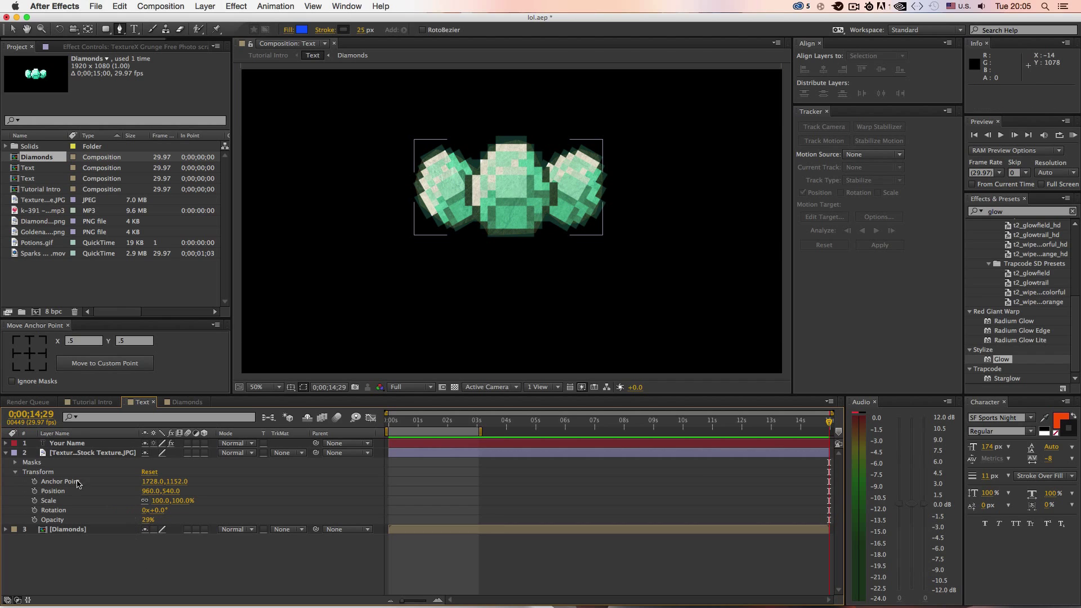
Feather Mask 1 of the texture layer by about 174 pixels.
{"action": "left_click", "coordinate": [16, 462]}
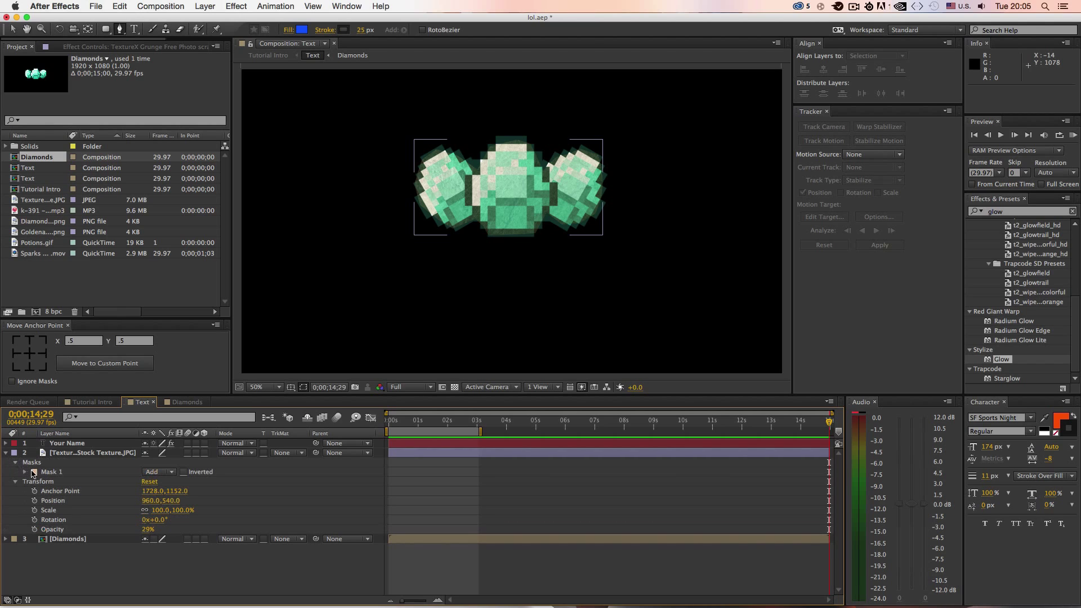
{"action": "left_click", "coordinate": [26, 472]}
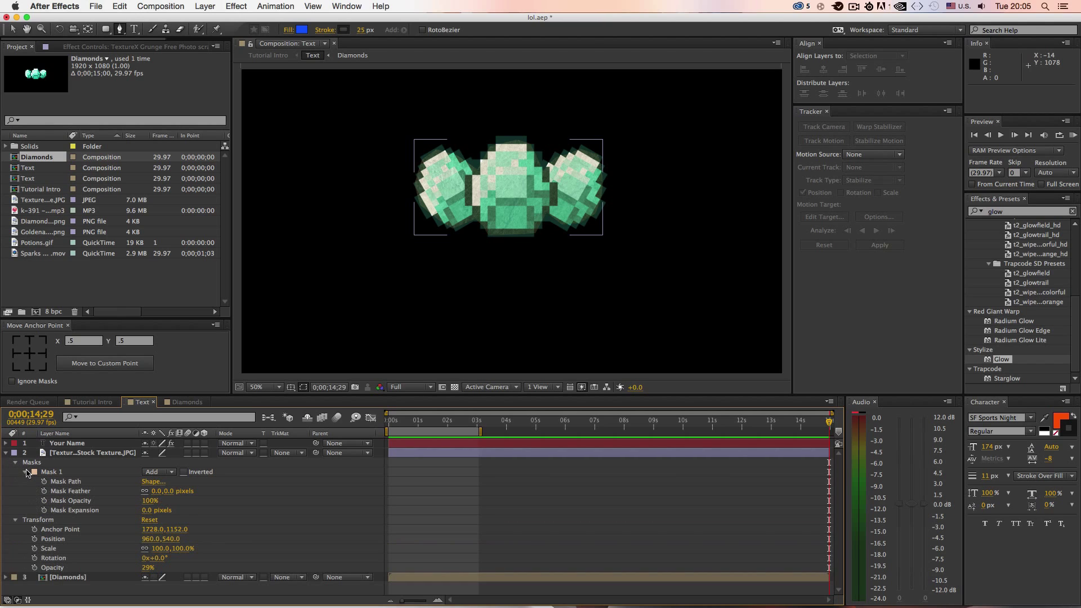
{"action": "left_click_drag", "start_coordinate": [155, 491], "coordinate": [259, 491]}
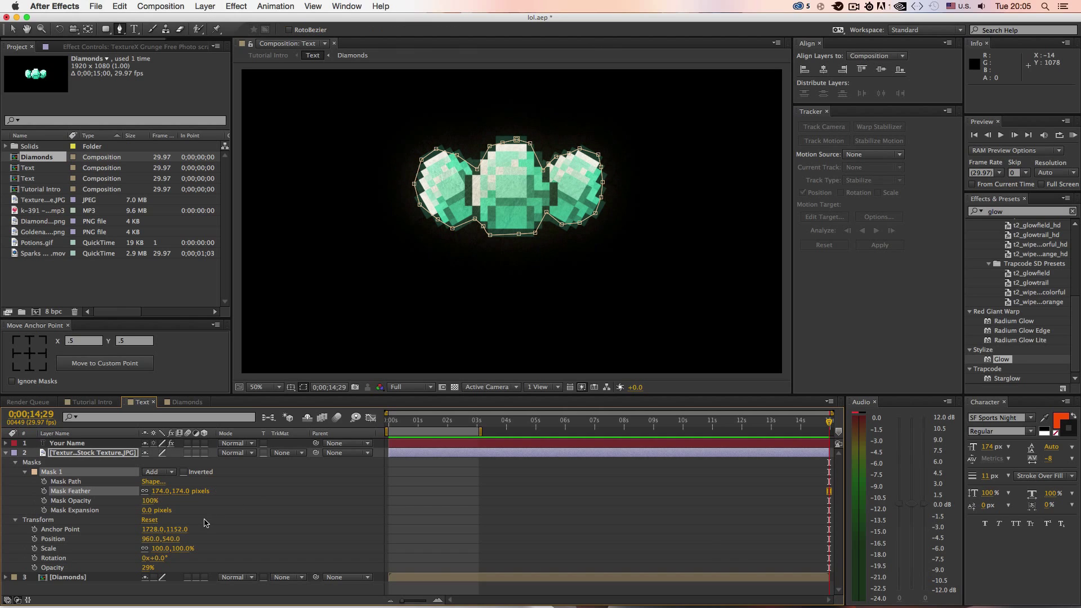
{"action": "left_click", "coordinate": [410, 273]}
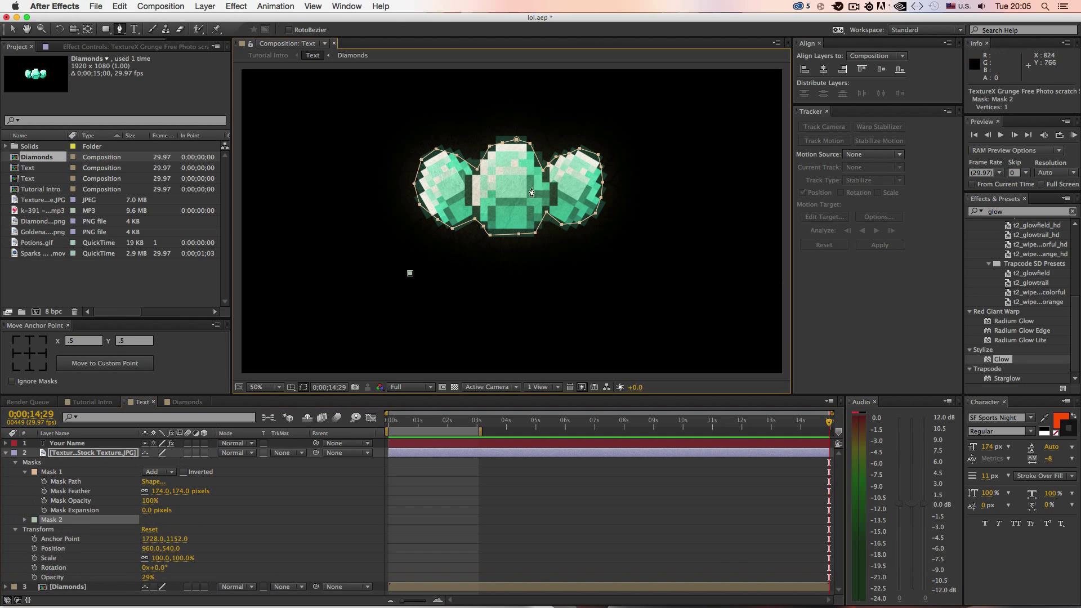
{"action": "left_click", "coordinate": [6, 452]}
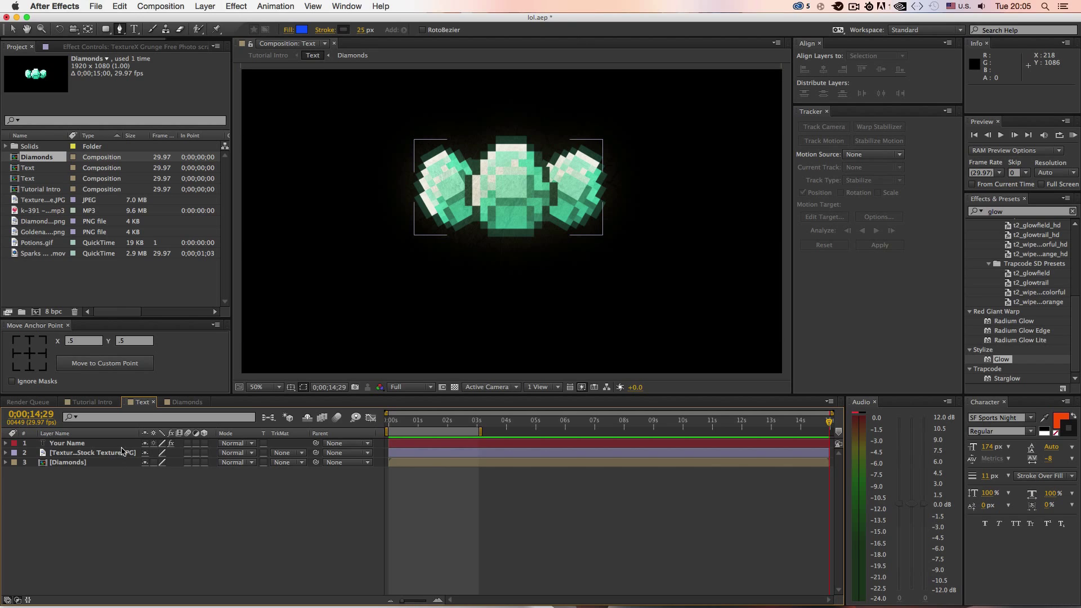
Make the "Your Name" layer visible again and return to the Tutorial Intro composition.
{"action": "left_click", "coordinate": [217, 445]}
{"action": "left_click", "coordinate": [60, 444]}
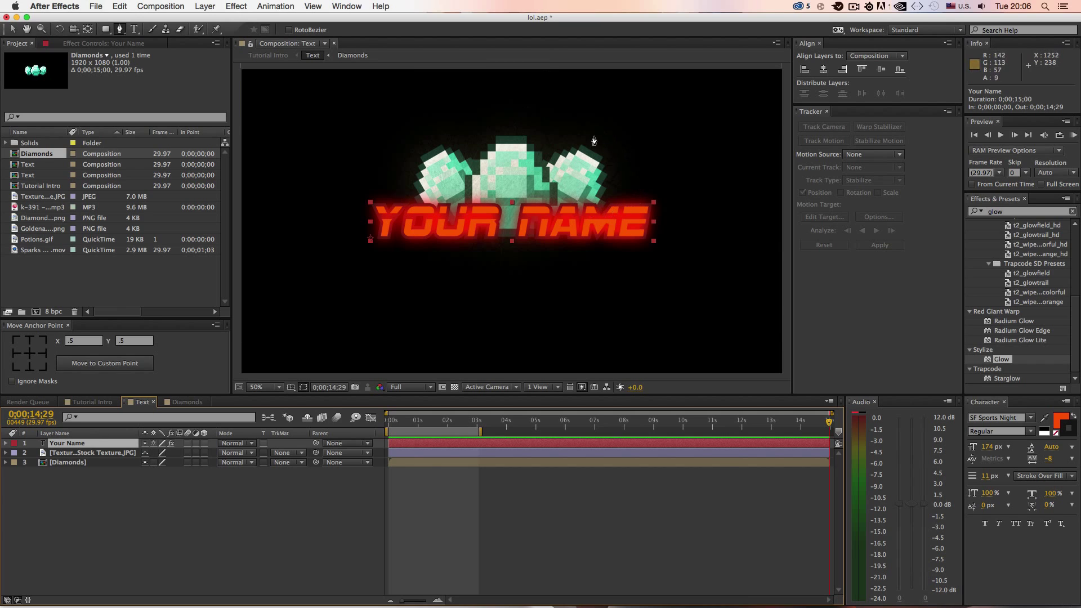
{"action": "left_click", "coordinate": [115, 401]}
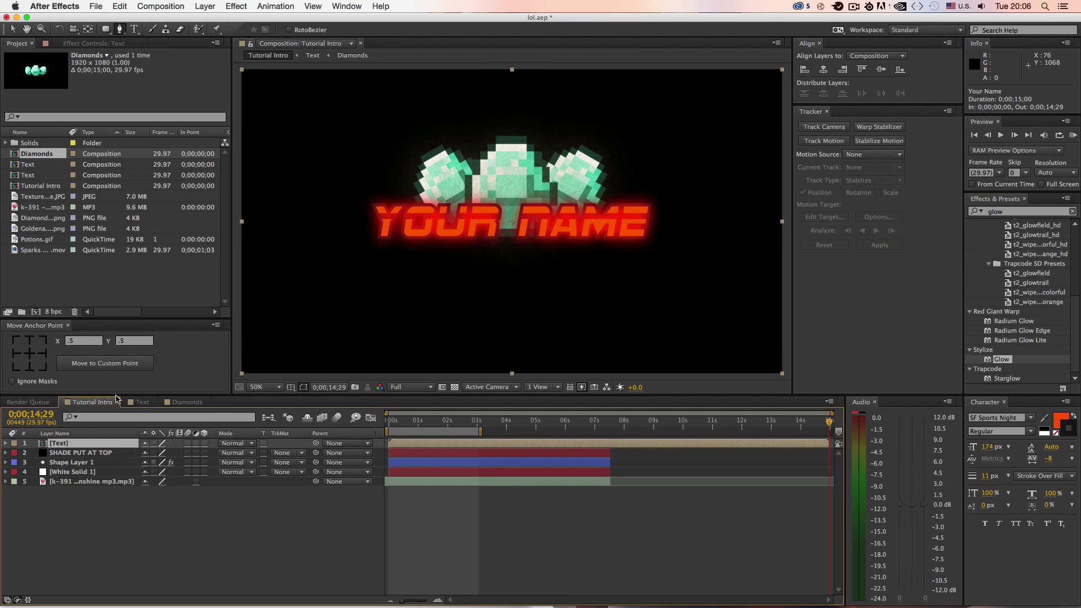
{"action": "left_click", "coordinate": [44, 401]}
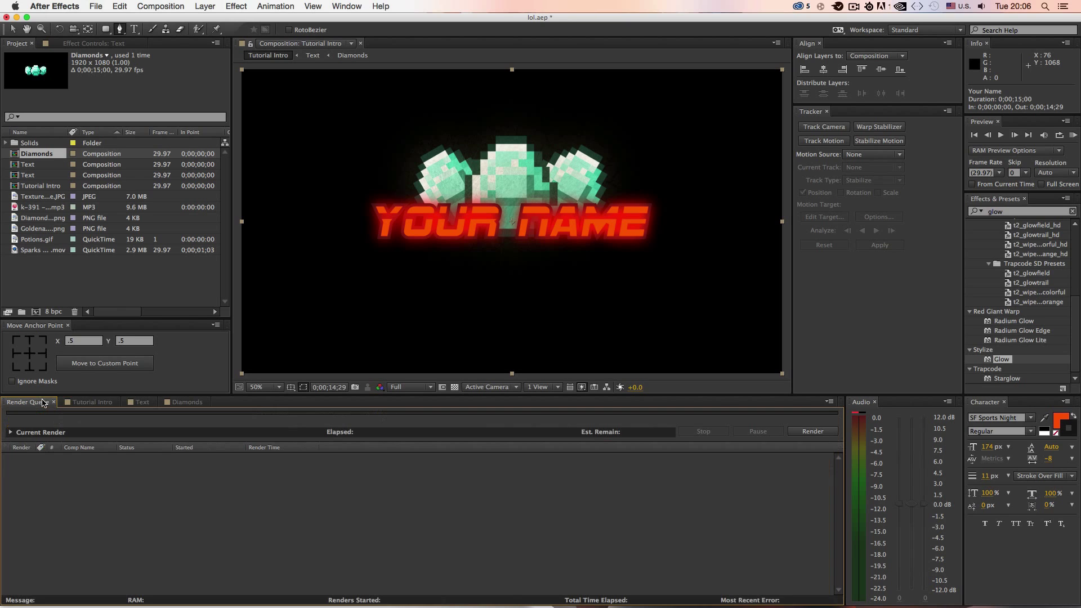
{"action": "left_click", "coordinate": [140, 402]}
{"action": "left_click", "coordinate": [191, 404]}
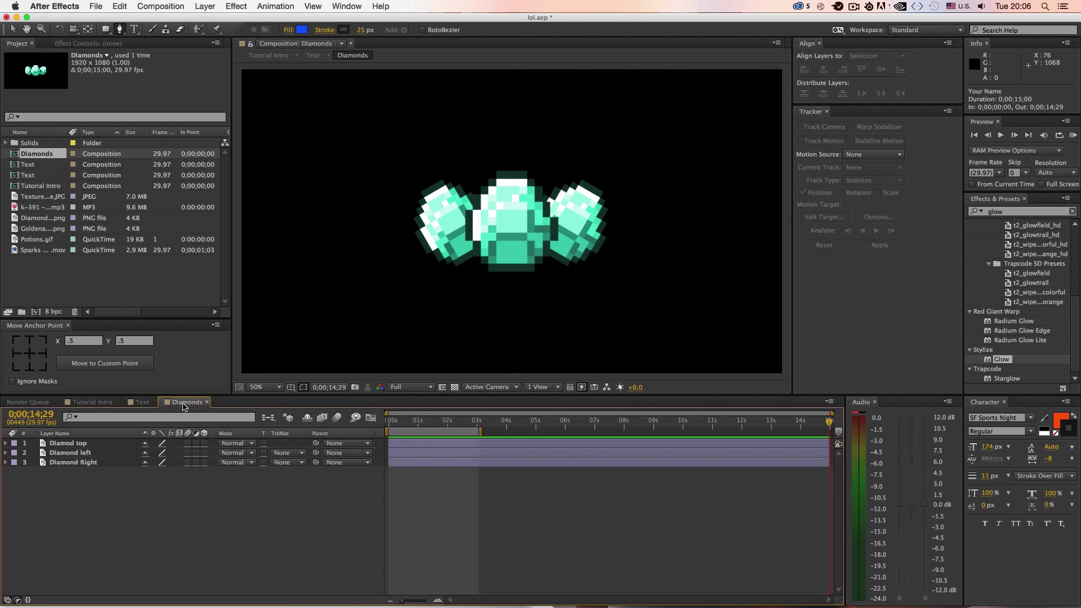
{"action": "left_click", "coordinate": [96, 402]}
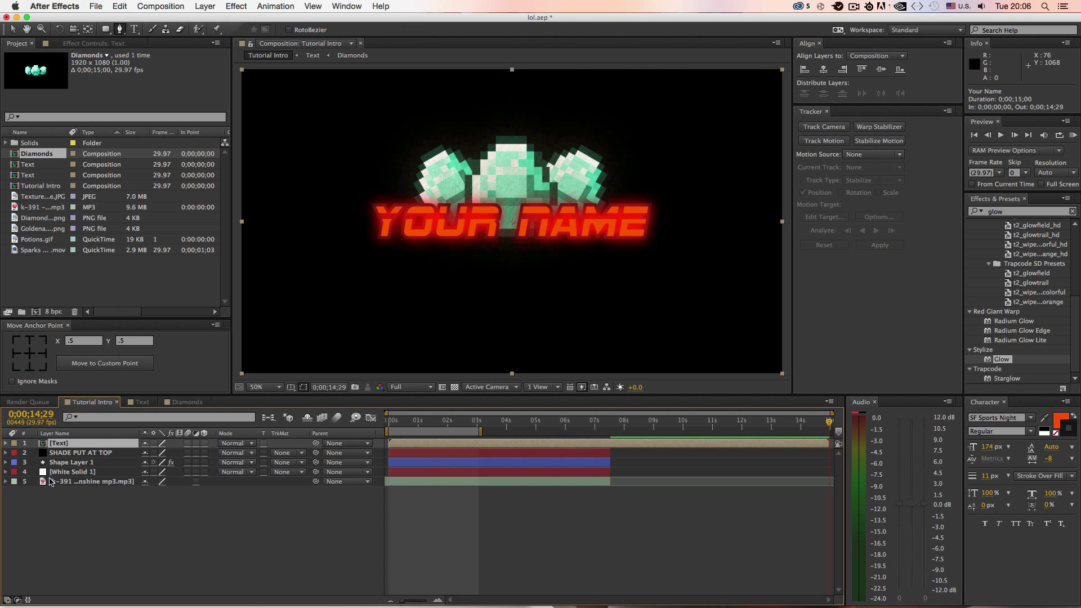
Examine the shade, shape, white solid and music layers beneath the Text layer in Tutorial Intro.
{"action": "left_click", "coordinate": [84, 474]}
{"action": "left_click", "coordinate": [85, 454]}
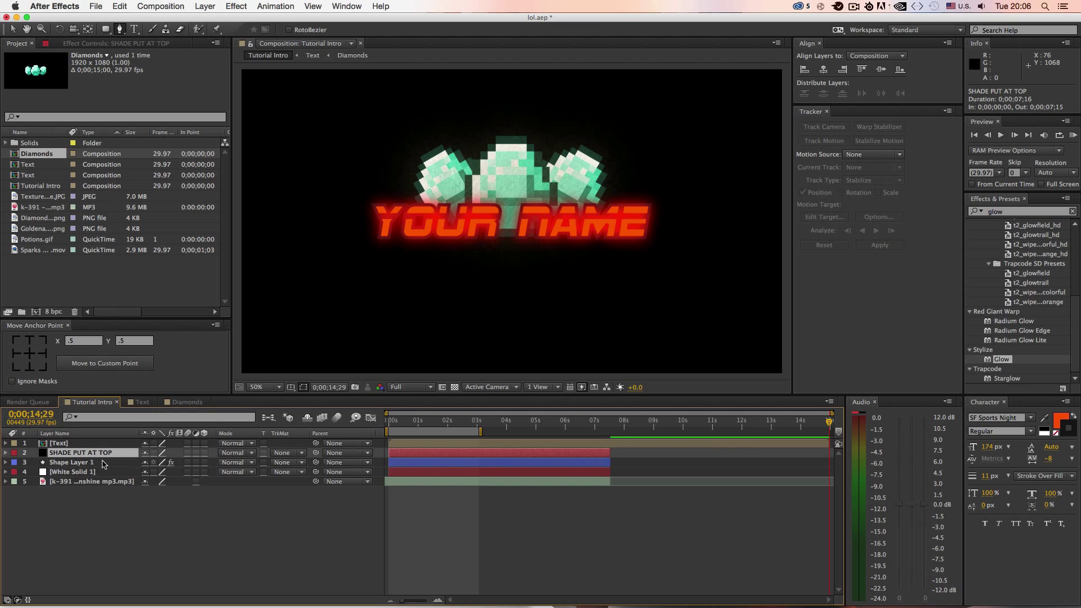
{"action": "left_click", "coordinate": [102, 475], "text": "shift"}
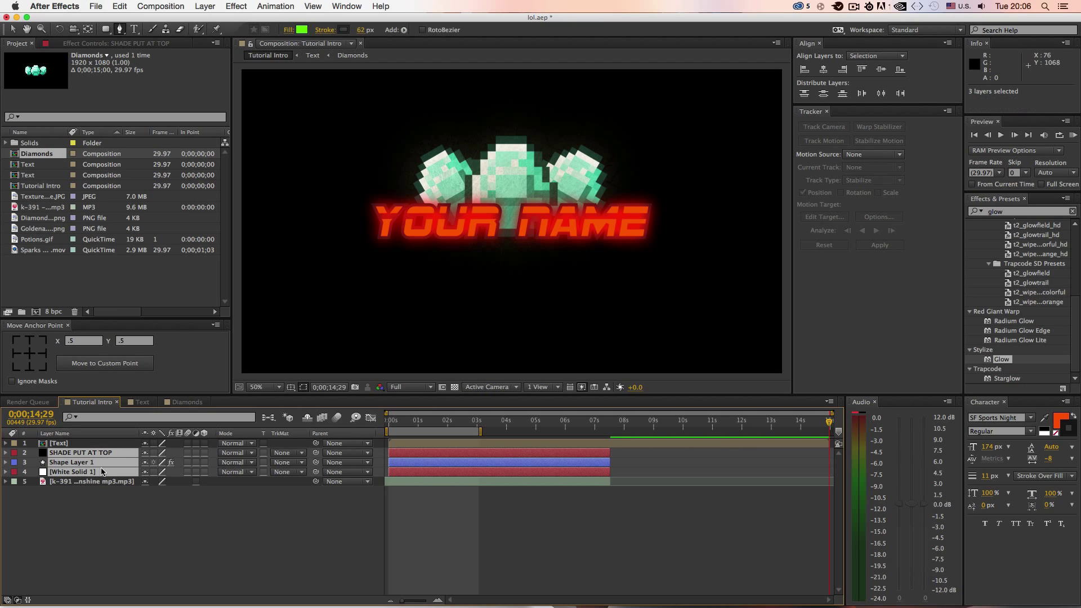
{"action": "left_click", "coordinate": [94, 482], "text": "shift"}
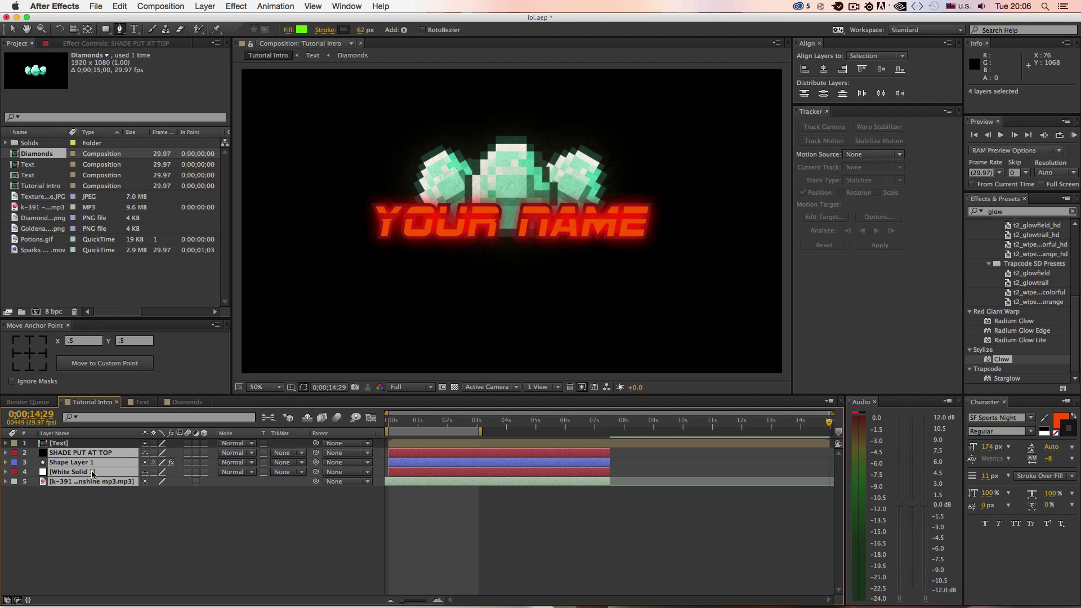
{"action": "left_click", "coordinate": [87, 494]}
{"action": "left_click", "coordinate": [90, 475]}
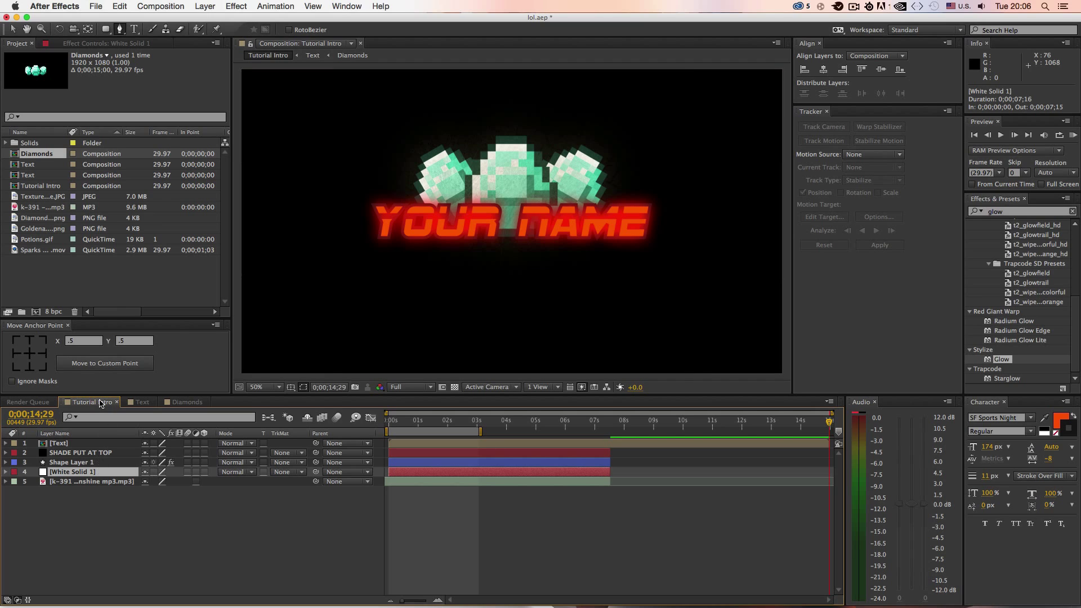
{"action": "left_click", "coordinate": [77, 463]}
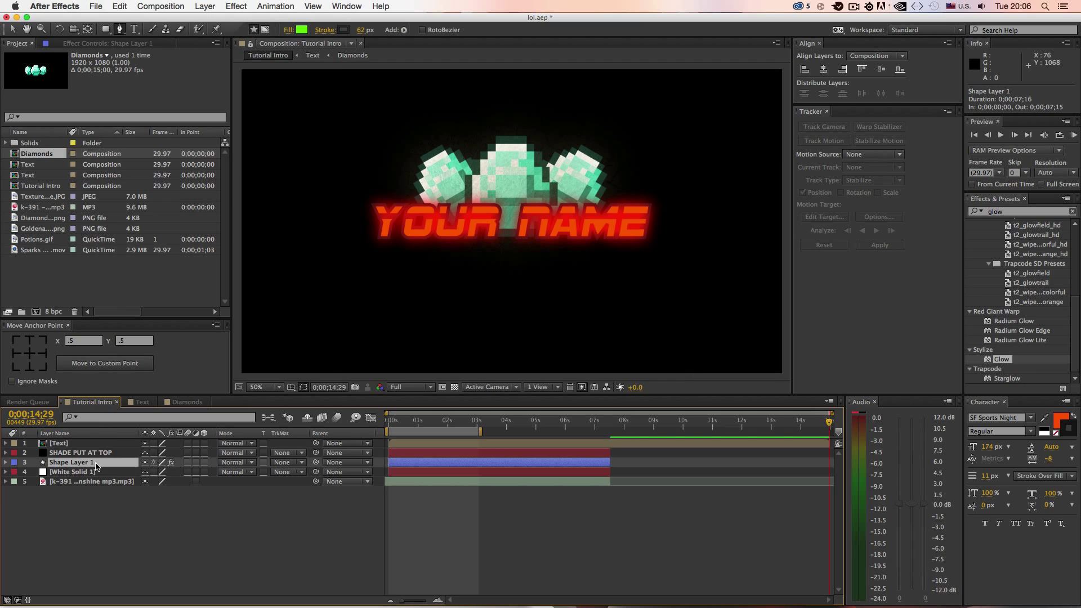
{"action": "left_click", "coordinate": [99, 471]}
Move the current time to 0;00;00;09 and select the Text layer in Tutorial Intro.
{"action": "left_click_drag", "start_coordinate": [442, 419], "coordinate": [397, 423]}
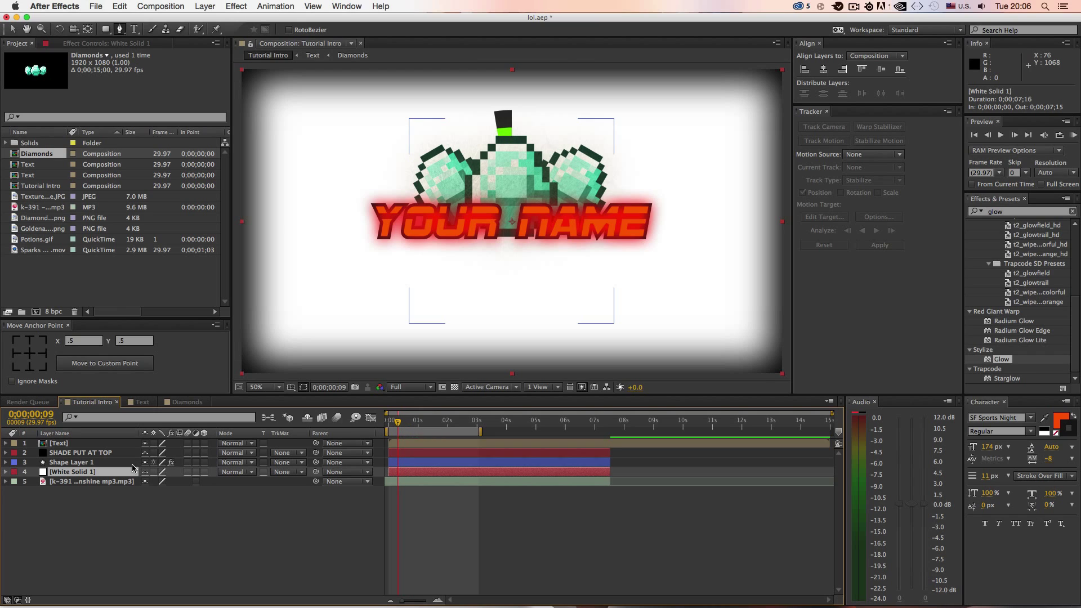
{"action": "left_click", "coordinate": [181, 499]}
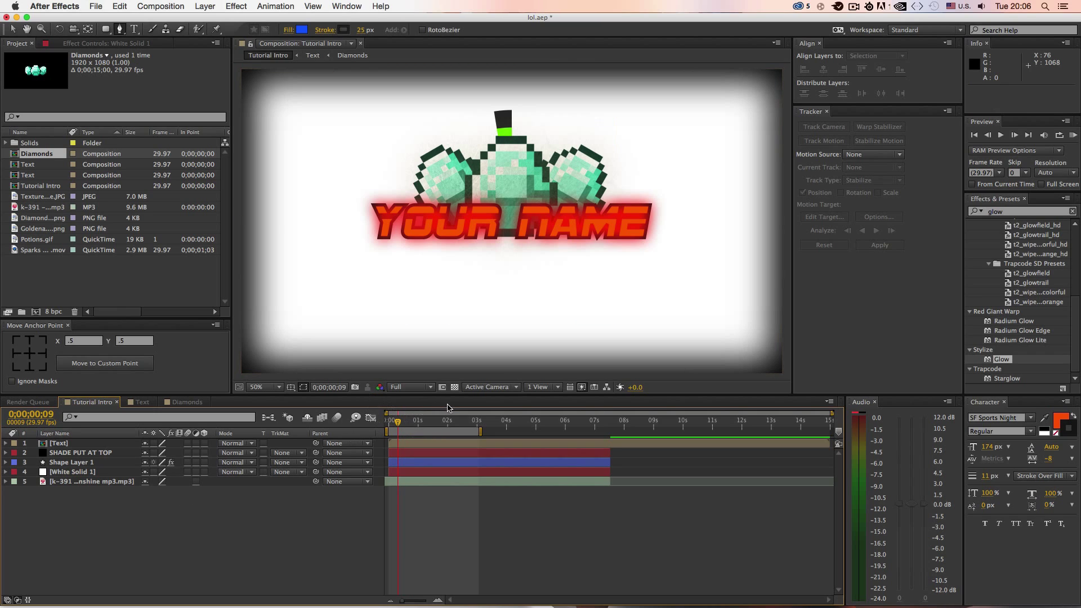
{"action": "left_click", "coordinate": [74, 454]}
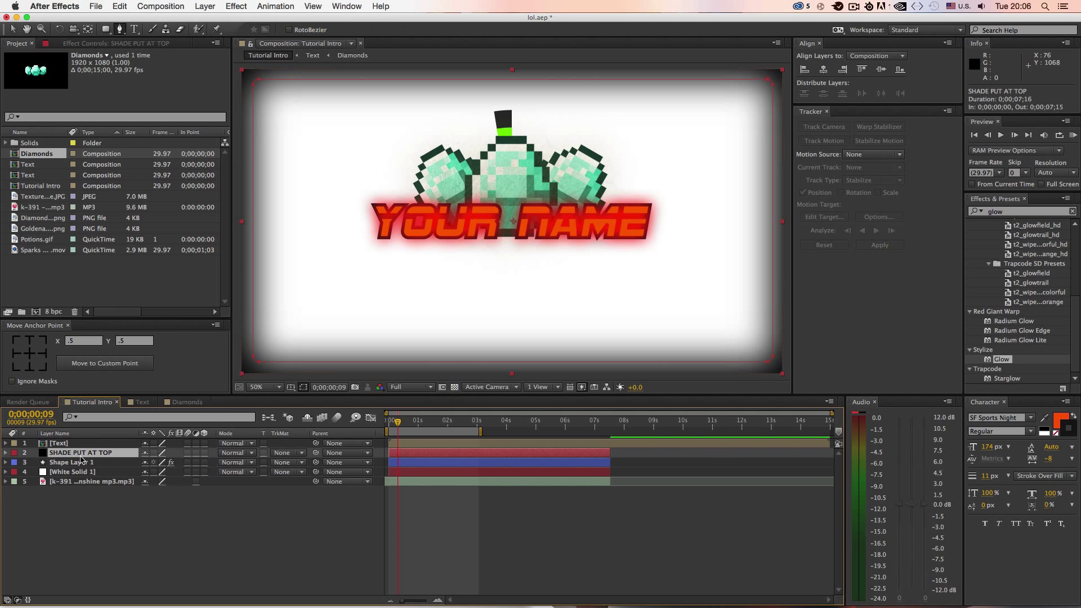
{"action": "left_click", "coordinate": [82, 444]}
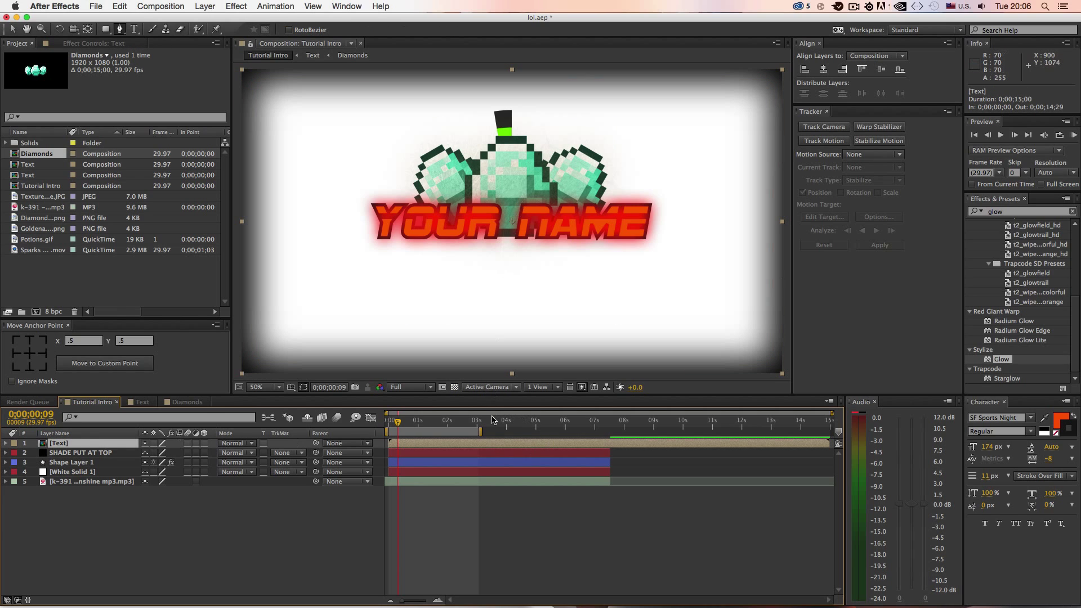
Reveal the music layer's audio waveform and move the current time to the beat at 0;00;01;27.
{"action": "left_click_drag", "start_coordinate": [474, 423], "coordinate": [387, 428]}
{"action": "left_click", "coordinate": [6, 482]}
{"action": "left_click", "coordinate": [24, 510]}
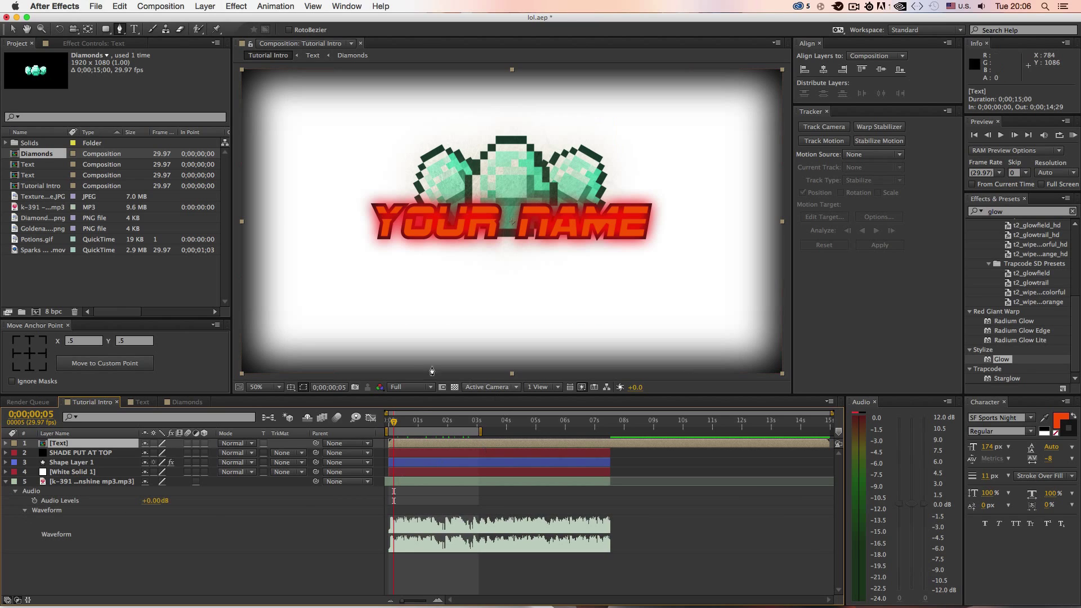
{"action": "left_click_drag", "start_coordinate": [420, 422], "coordinate": [445, 426]}
{"action": "left_click", "coordinate": [123, 44]}
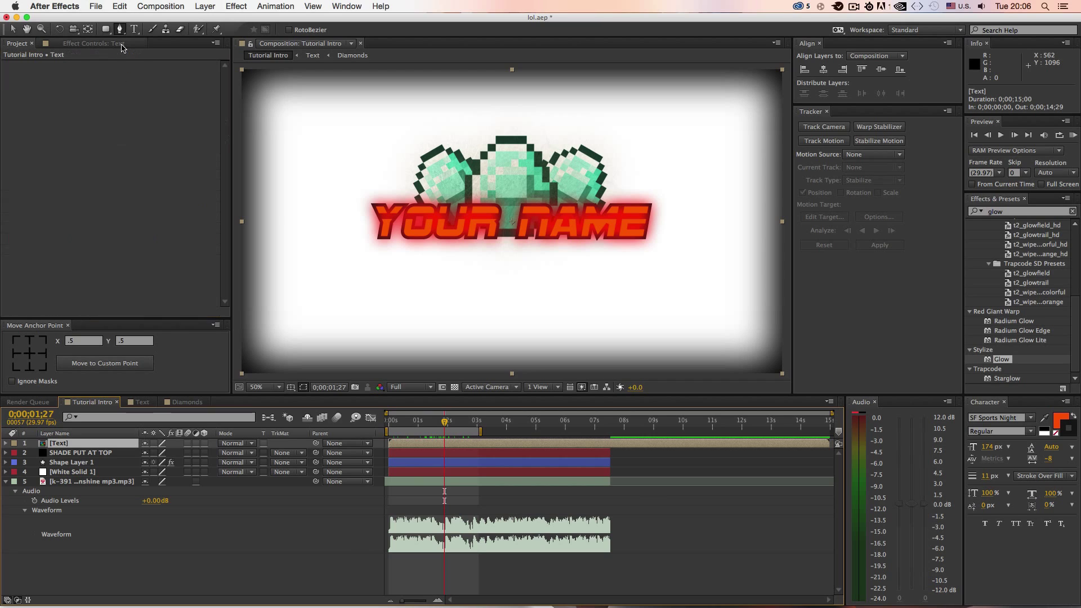
{"action": "left_click", "coordinate": [1038, 212]}
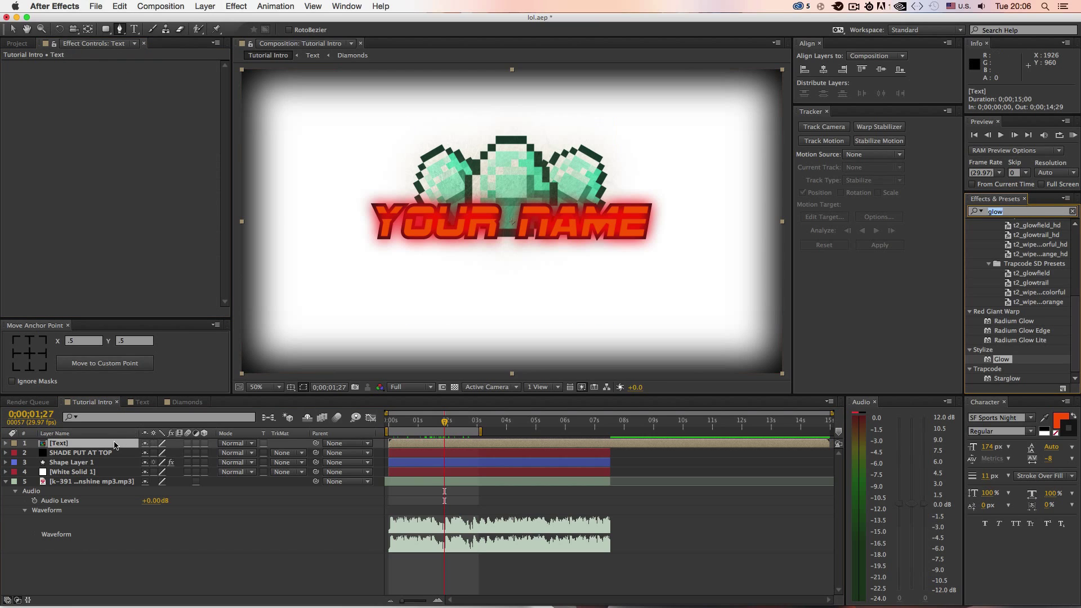
{"action": "right_click", "coordinate": [115, 446]}
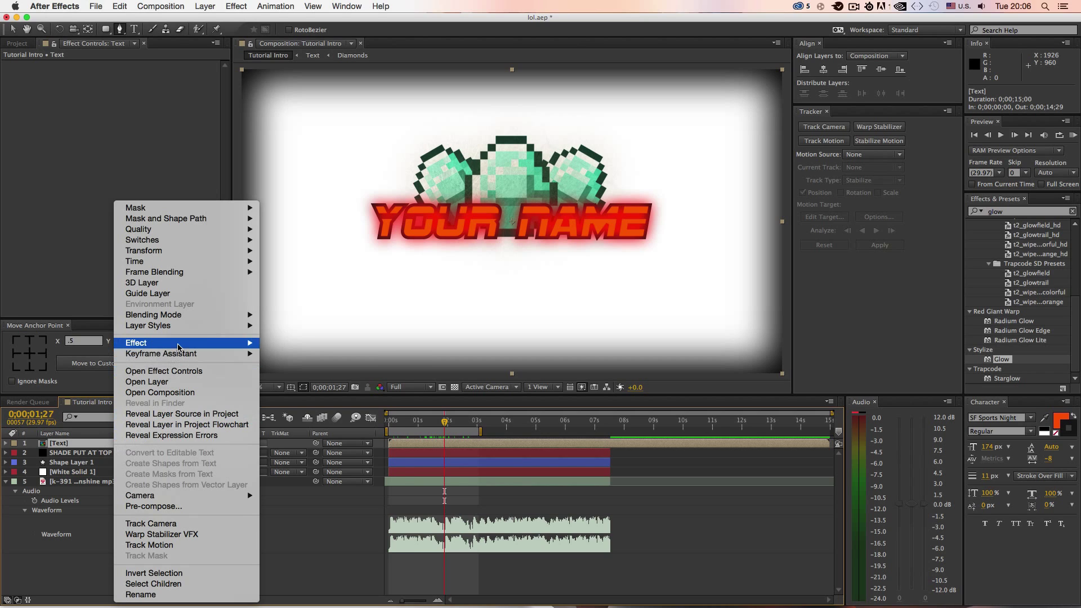
{"action": "mouse_move", "coordinate": [178, 347]}
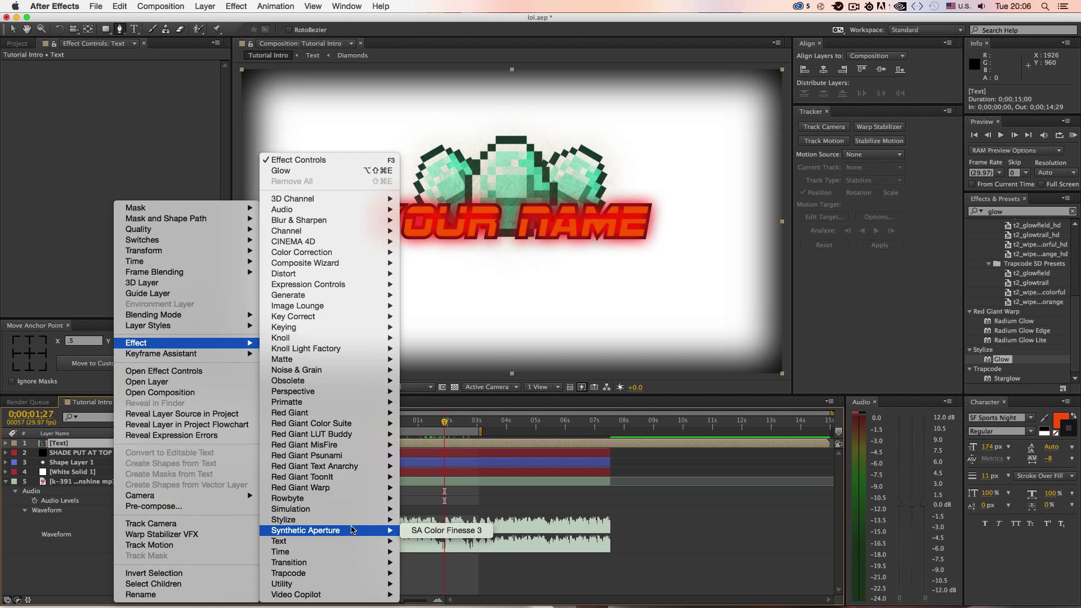
{"action": "mouse_move", "coordinate": [360, 562]}
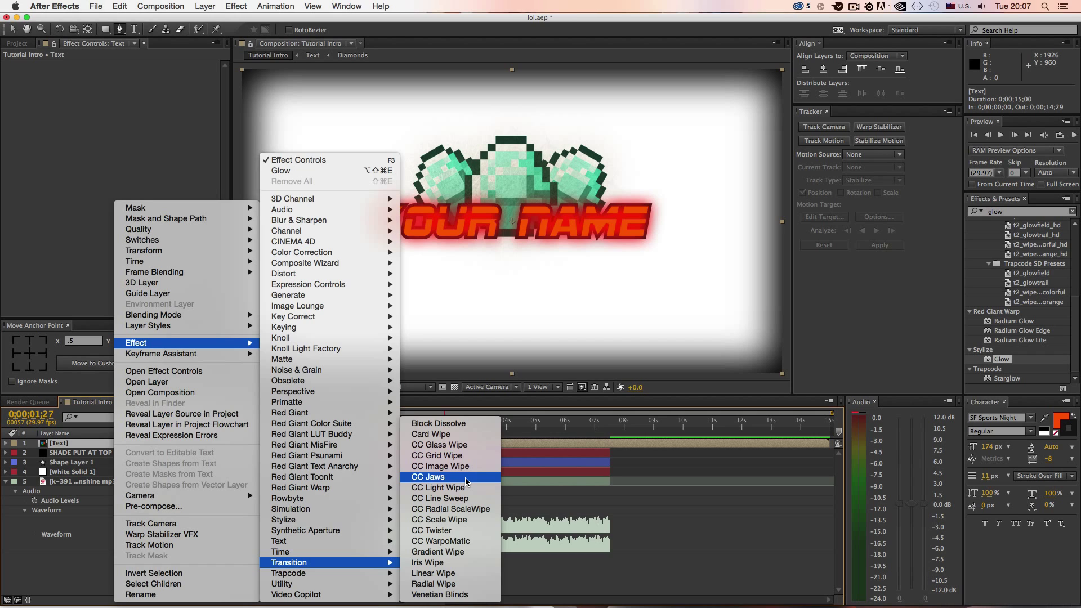
{"action": "left_click", "coordinate": [1011, 209]}
Search the effects for "CC L" and apply CC Lens to the Text layer.
{"action": "double_click", "coordinate": [1011, 210]}
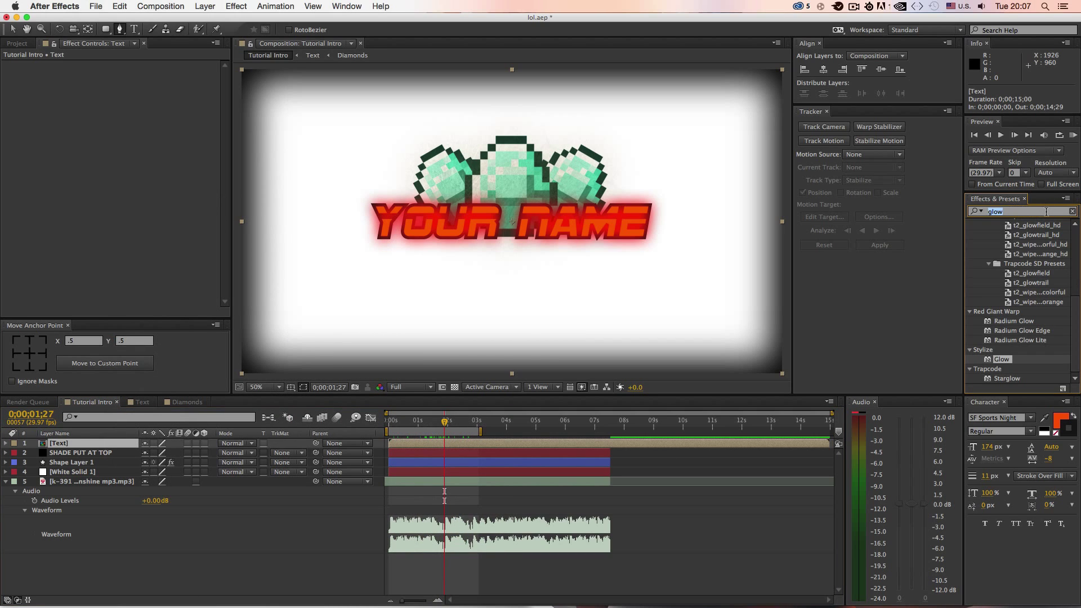
{"action": "type", "text": "CC L"}
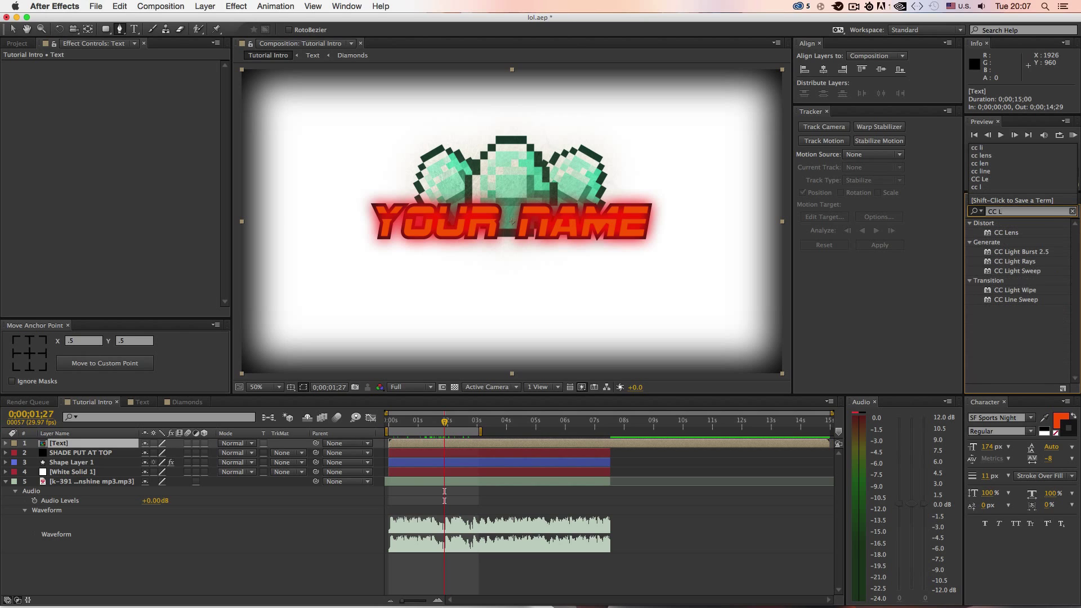
{"action": "left_click", "coordinate": [1019, 234]}
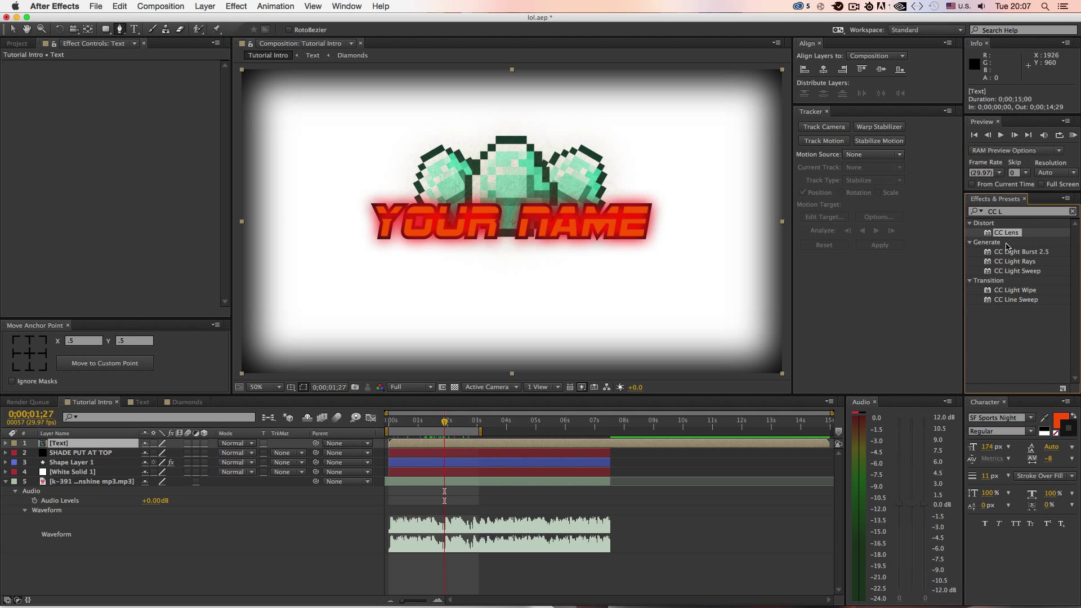
{"action": "left_click_drag", "start_coordinate": [1011, 234], "coordinate": [578, 213]}
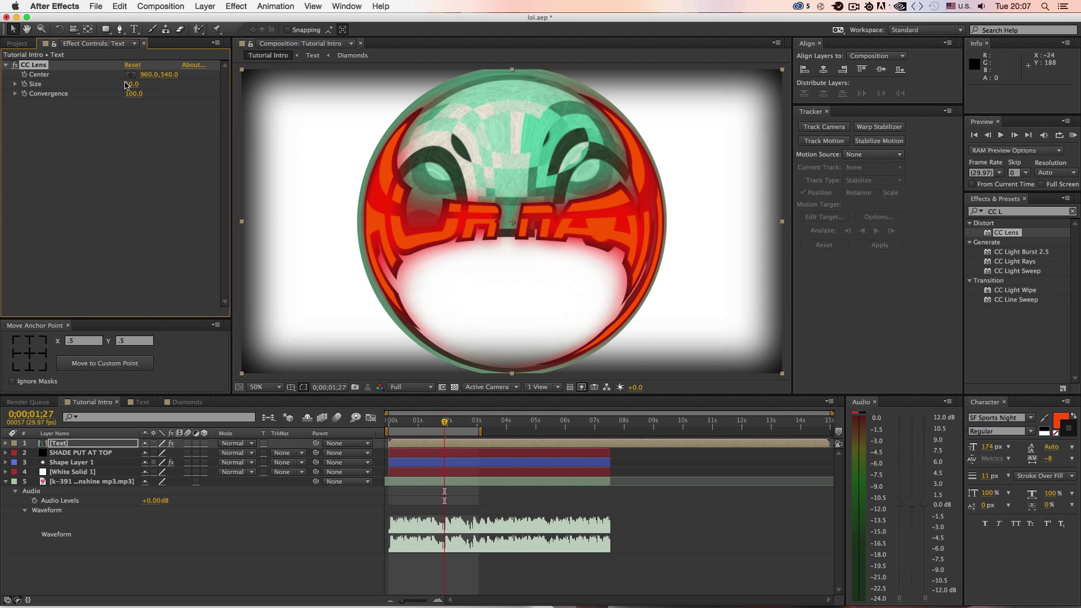
Keyframe the Text layer's CC Lens Size from 0 at 0;00;01;27 to 500 at 0;00;02;02.
{"action": "left_click_drag", "start_coordinate": [142, 91], "coordinate": [237, 100]}
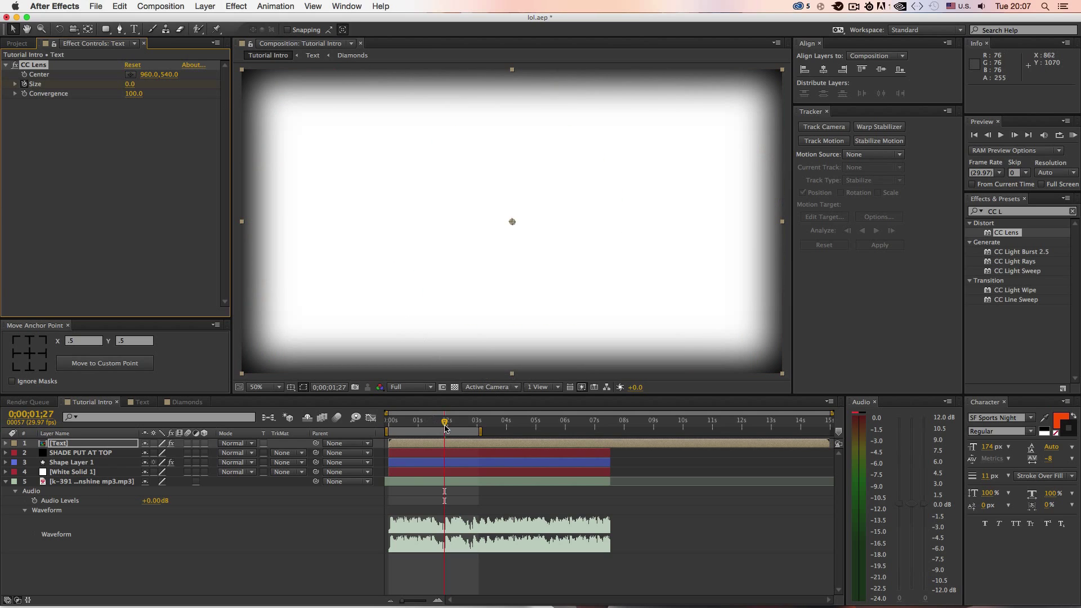
{"action": "left_click_drag", "start_coordinate": [444, 422], "coordinate": [450, 422]}
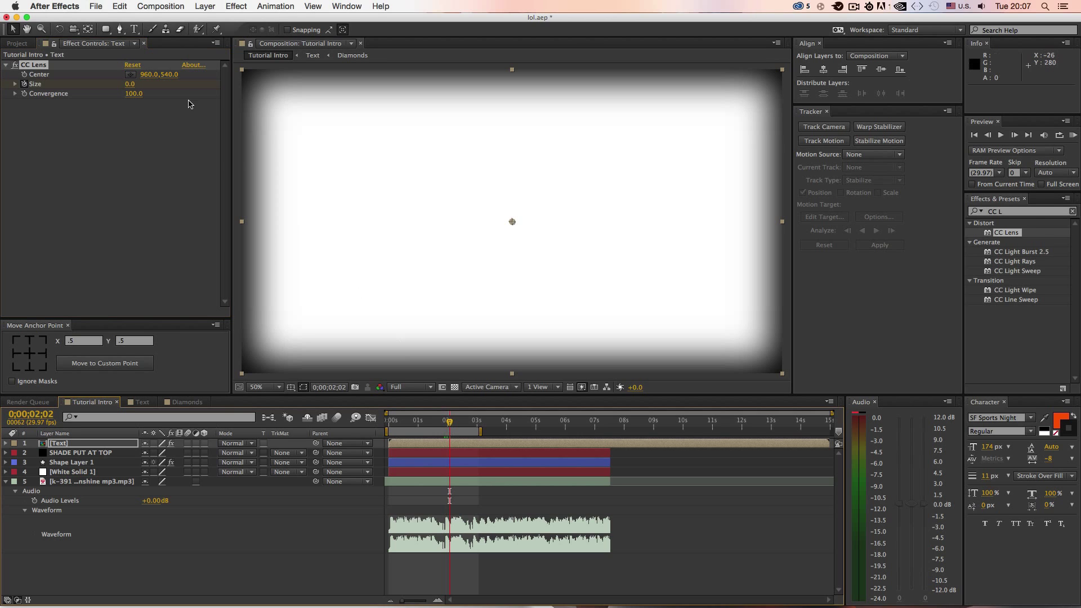
{"action": "left_click_drag", "start_coordinate": [132, 84], "coordinate": [585, 153]}
{"action": "left_click_drag", "start_coordinate": [449, 421], "coordinate": [223, 397]}
{"action": "left_click", "coordinate": [416, 421]}
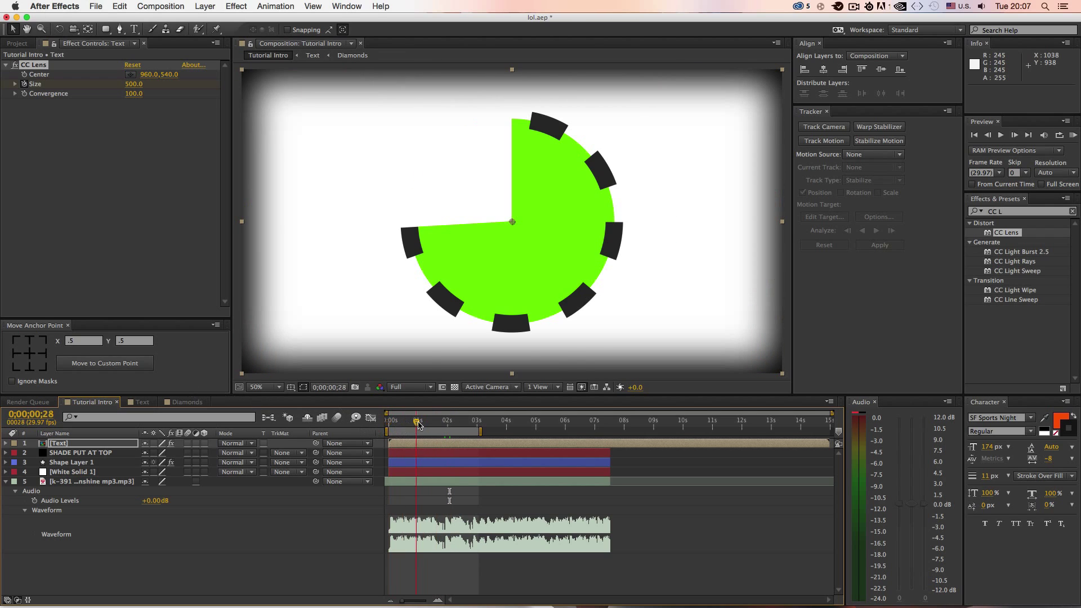
Try the Quarter preview resolution on Tutorial Intro, ending back at Full.
{"action": "left_click", "coordinate": [416, 388]}
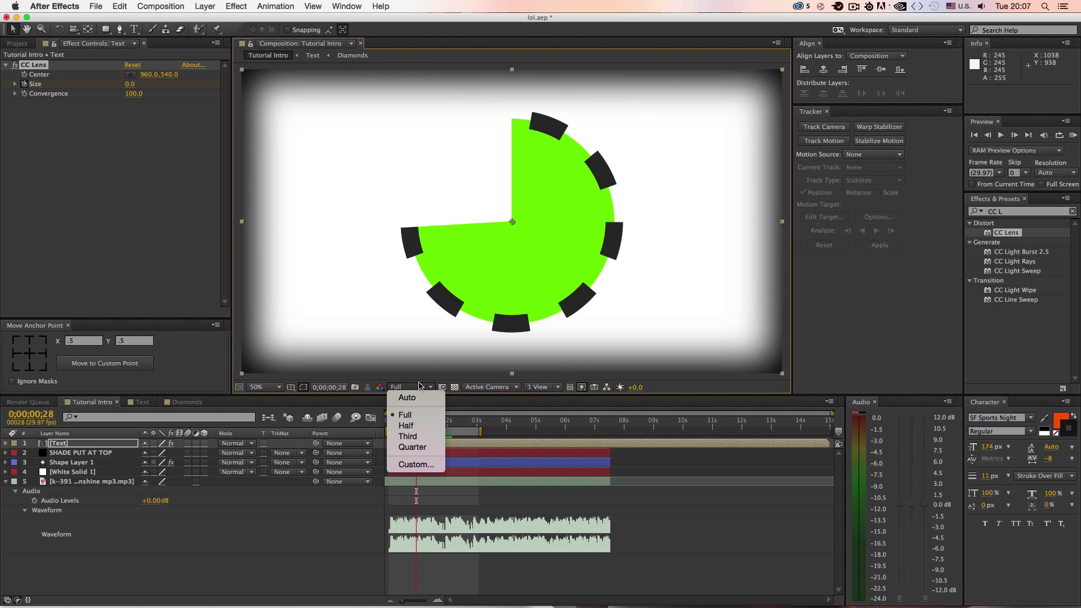
{"action": "left_click", "coordinate": [412, 447]}
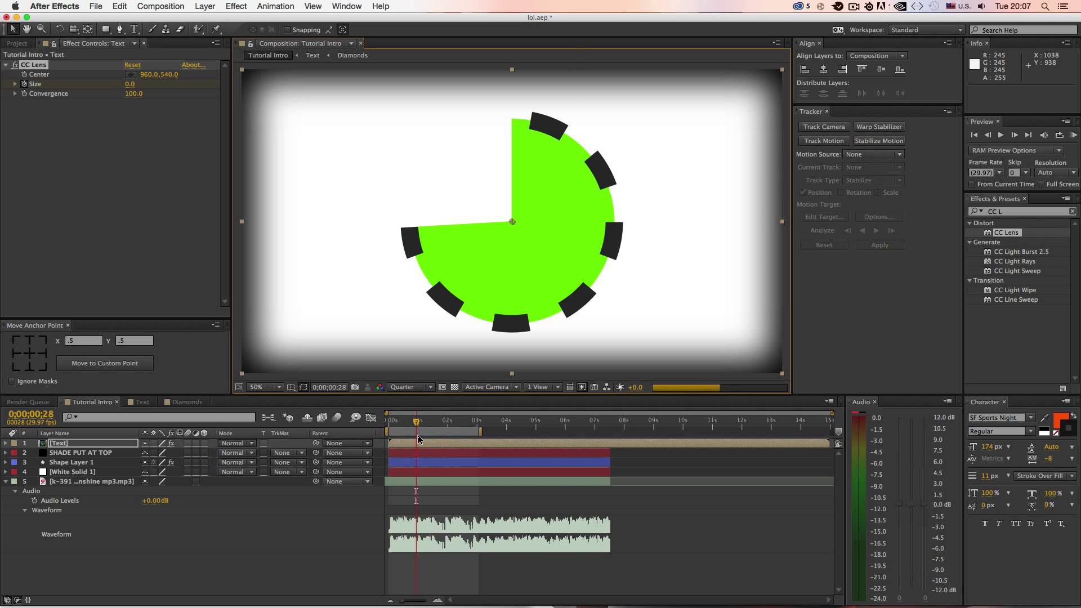
{"action": "mouse_move", "coordinate": [449, 426]}
{"action": "left_mouse_down"}
{"action": "mouse_move", "coordinate": [435, 427]}
{"action": "mouse_move", "coordinate": [473, 432]}
{"action": "mouse_move", "coordinate": [440, 426]}
{"action": "left_mouse_up"}
{"action": "left_click", "coordinate": [417, 387]}
{"action": "left_click", "coordinate": [416, 414]}
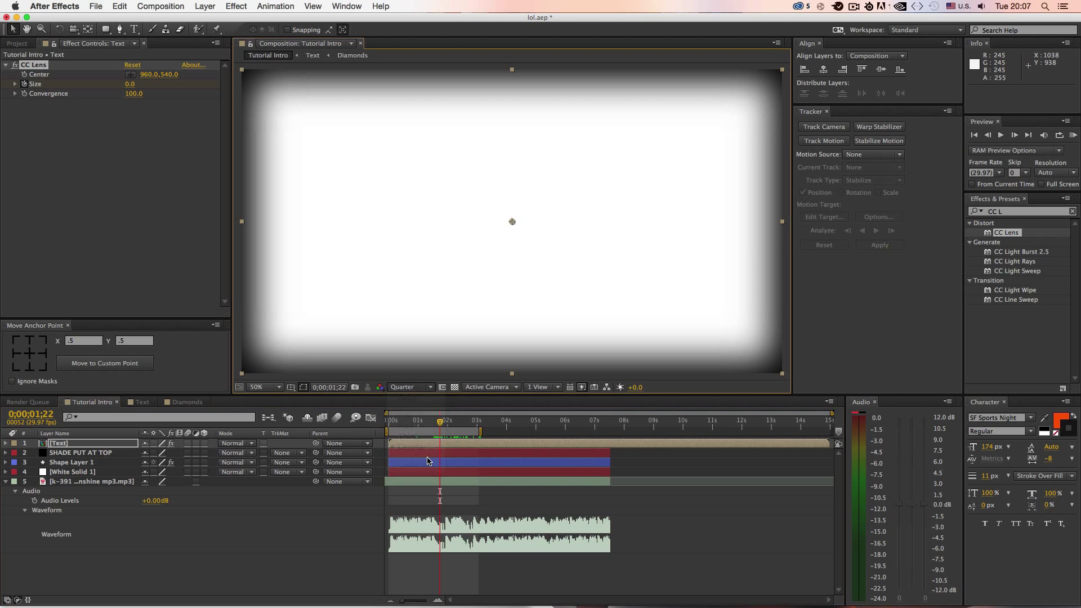
Play a RAM preview of Tutorial Intro and inspect the lens distortion around 0;00;01;28.
{"action": "key", "text": "KP_0"}
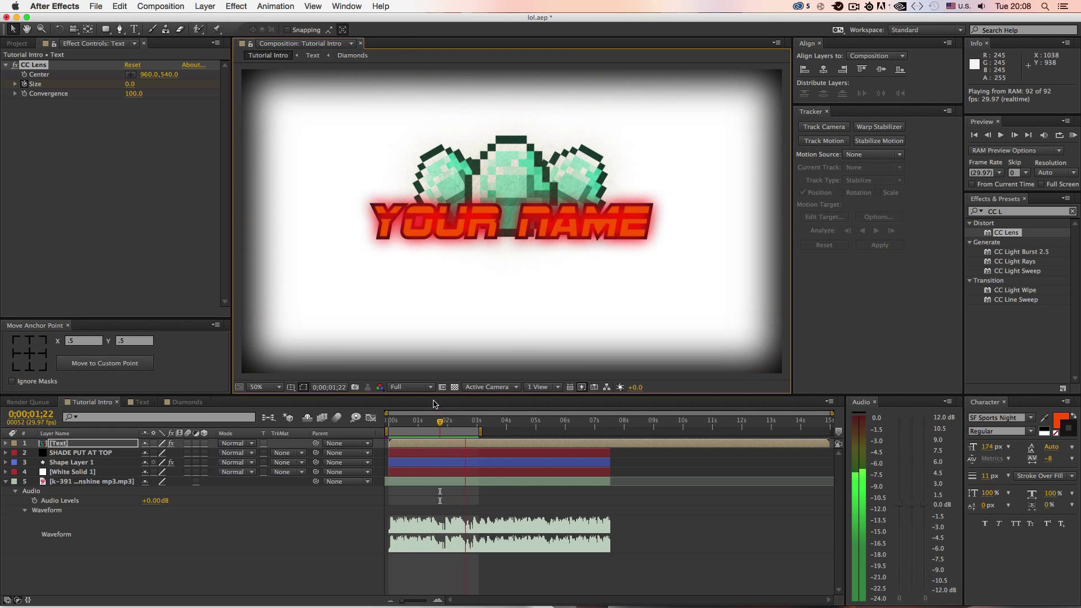
{"action": "key", "text": "space"}
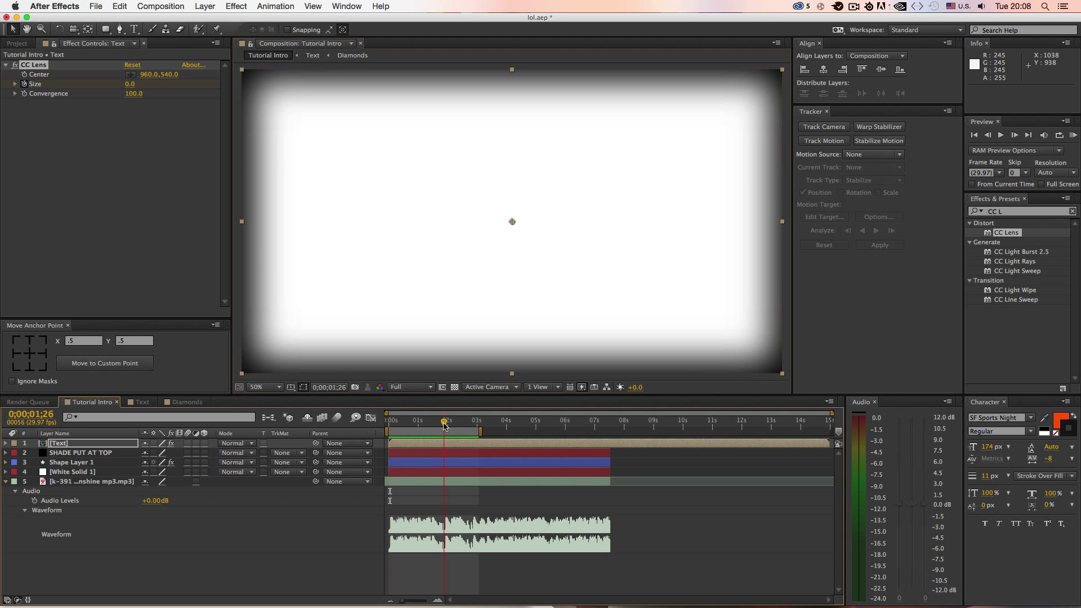
{"action": "left_click", "coordinate": [445, 424]}
{"action": "left_click_drag", "start_coordinate": [444, 426], "coordinate": [446, 428]}
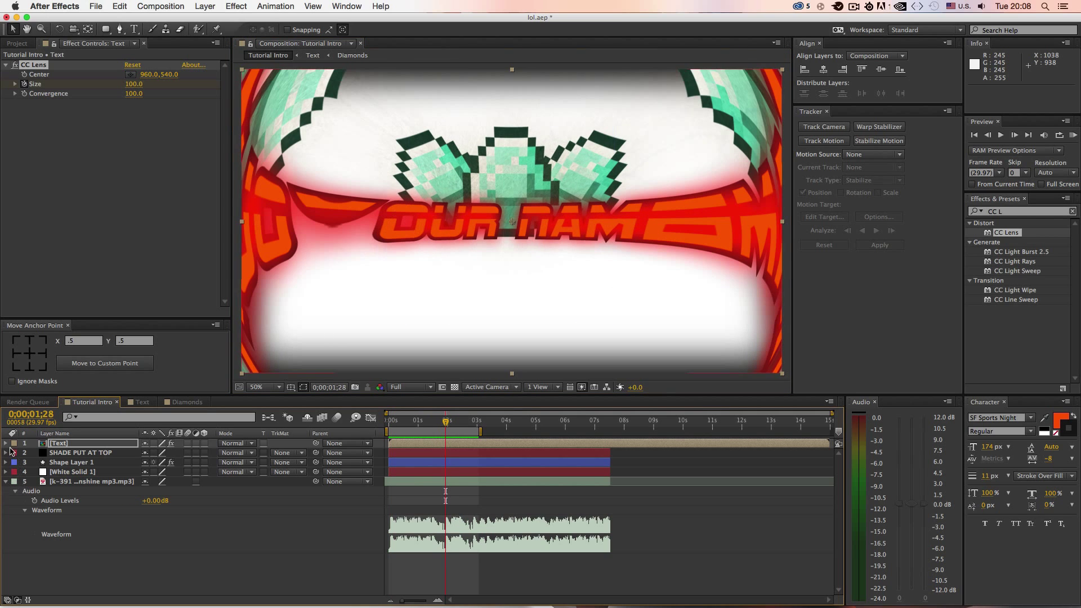
Move the first CC Lens Size keyframe slightly earlier and the second to 0;00;02;03, and preview from the start.
{"action": "left_click", "coordinate": [6, 444]}
{"action": "left_click", "coordinate": [15, 453]}
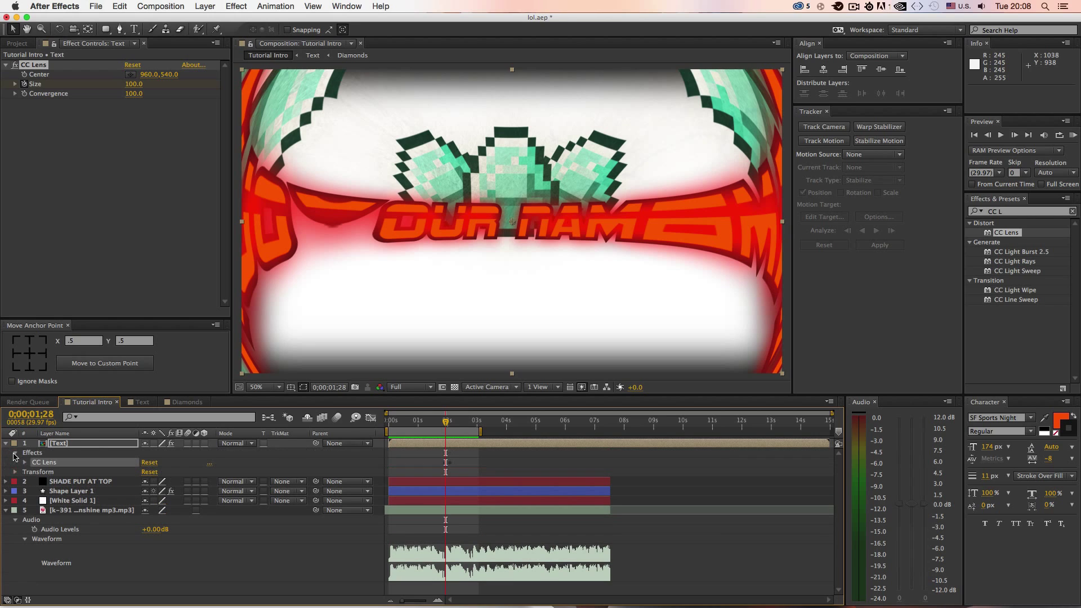
{"action": "left_click", "coordinate": [23, 463]}
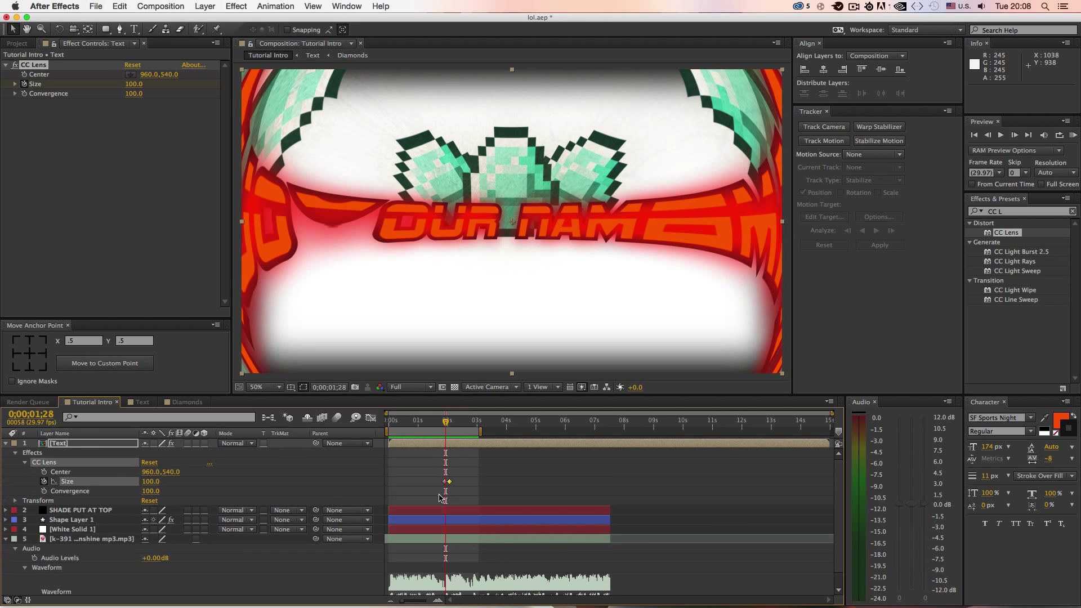
{"action": "left_click_drag", "start_coordinate": [445, 484], "coordinate": [452, 484]}
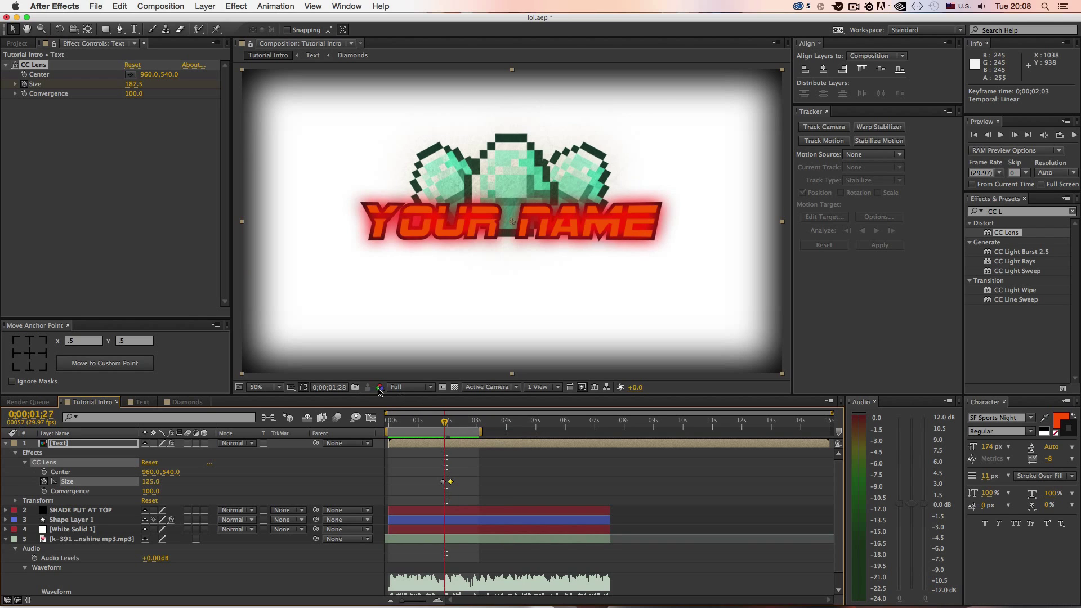
{"action": "key", "text": "Home"}
{"action": "key", "text": "KP_0"}
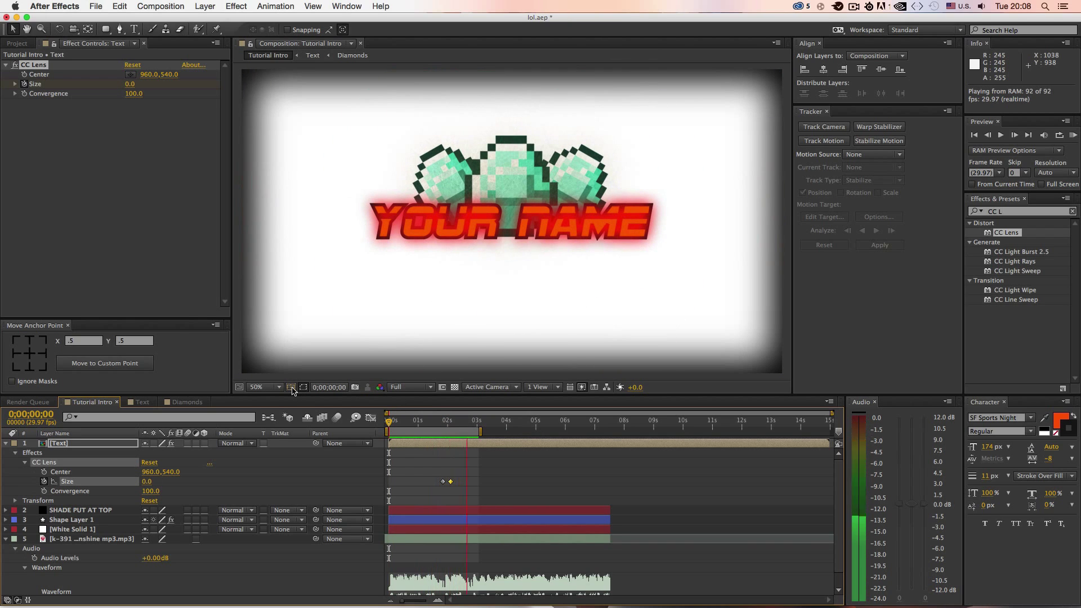
Spread the CC Lens Size keyframes further apart, with the last one at 0;00;02;08, and preview the animation.
{"action": "left_click", "coordinate": [442, 482]}
{"action": "left_click_drag", "start_coordinate": [439, 484], "coordinate": [455, 482]}
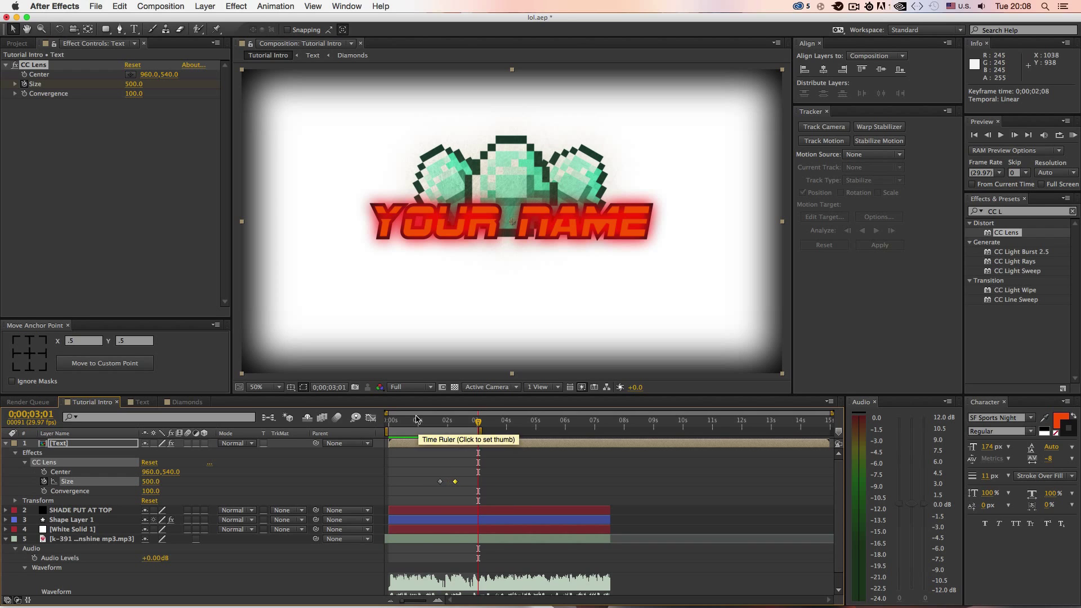
{"action": "key", "text": "KP_0"}
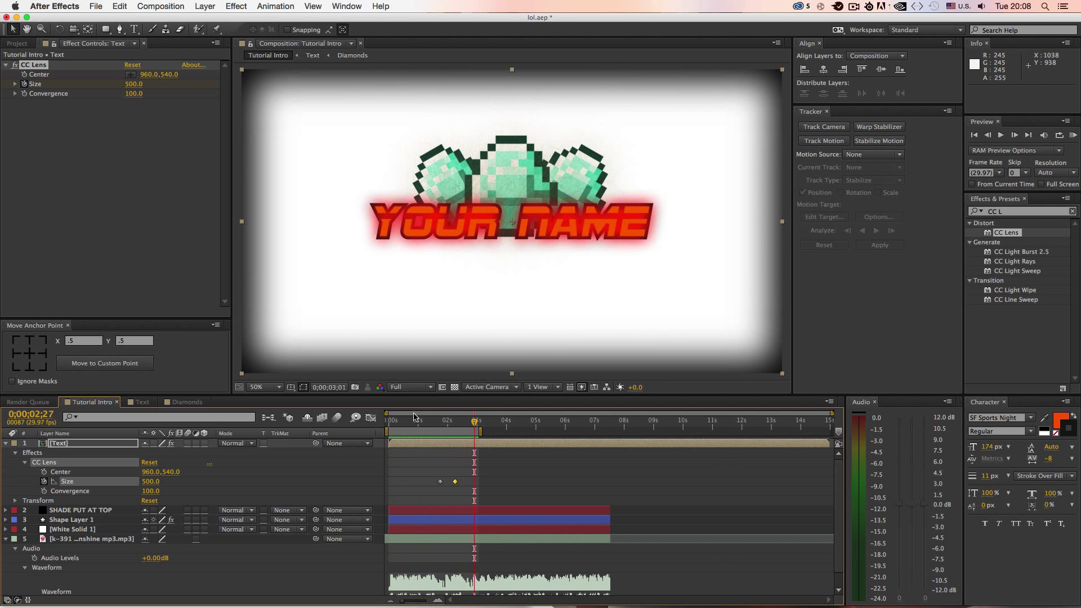
{"action": "left_click", "coordinate": [418, 422]}
{"action": "mouse_move", "coordinate": [410, 426]}
{"action": "left_mouse_down"}
{"action": "mouse_move", "coordinate": [388, 428]}
{"action": "mouse_move", "coordinate": [422, 434]}
{"action": "mouse_move", "coordinate": [397, 442]}
{"action": "mouse_move", "coordinate": [413, 444]}
{"action": "left_mouse_up"}
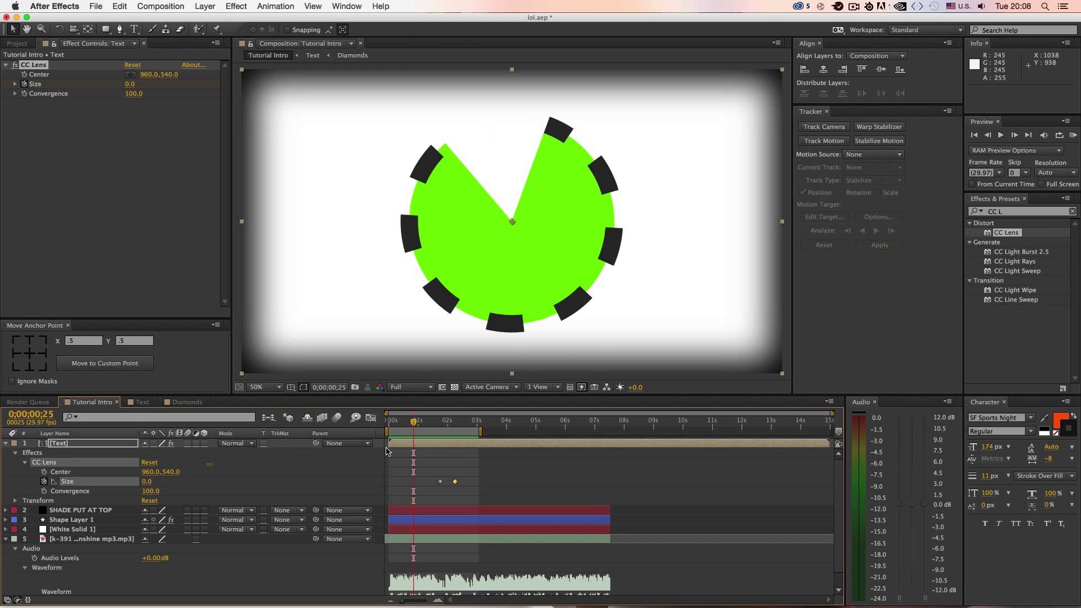
Collapse the Text and music layers' properties and move the current time to 0;00;00;22.
{"action": "left_click", "coordinate": [8, 444]}
{"action": "left_click", "coordinate": [83, 542]}
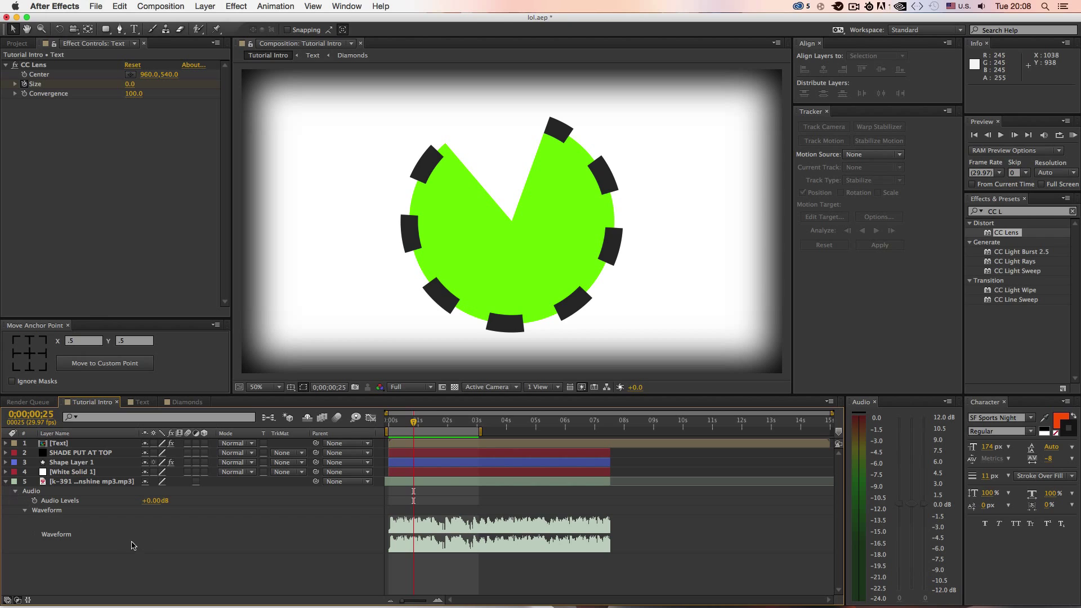
{"action": "left_click", "coordinate": [7, 482]}
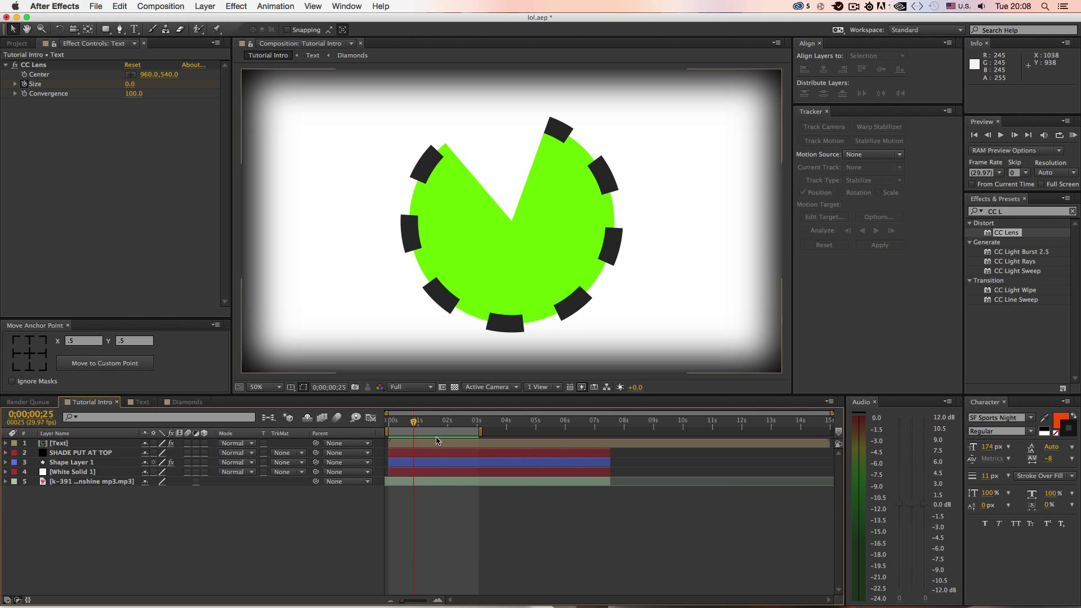
{"action": "mouse_move", "coordinate": [426, 422]}
{"action": "left_mouse_down"}
{"action": "mouse_move", "coordinate": [457, 422]}
{"action": "mouse_move", "coordinate": [407, 424]}
{"action": "mouse_move", "coordinate": [472, 432]}
{"action": "mouse_move", "coordinate": [389, 431]}
{"action": "mouse_move", "coordinate": [411, 435]}
{"action": "left_mouse_up"}
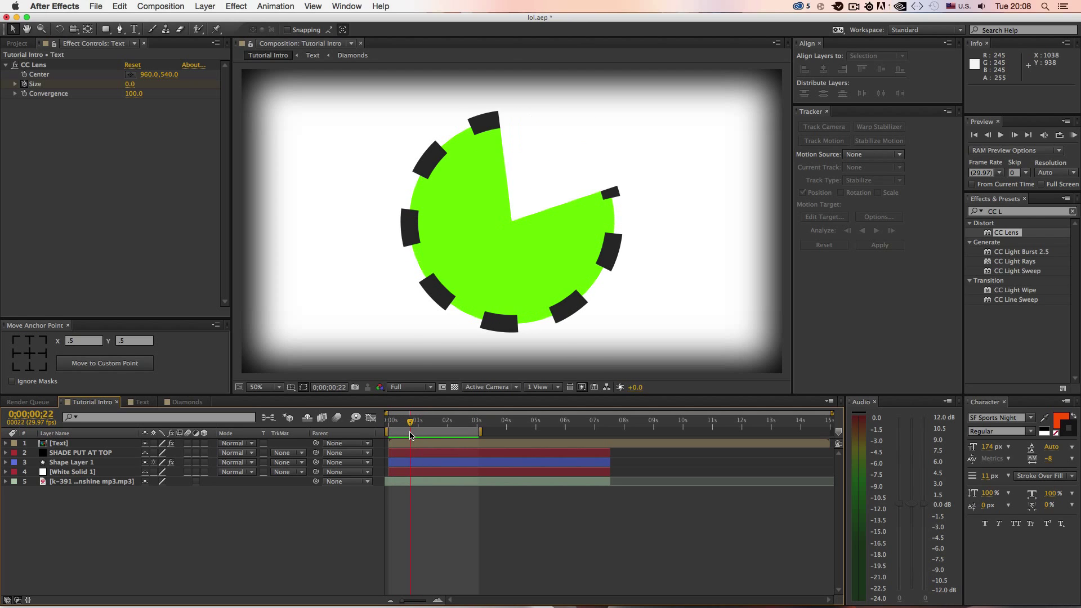
Select Shape Layer 1 and clear the effects search.
{"action": "left_click", "coordinate": [82, 465]}
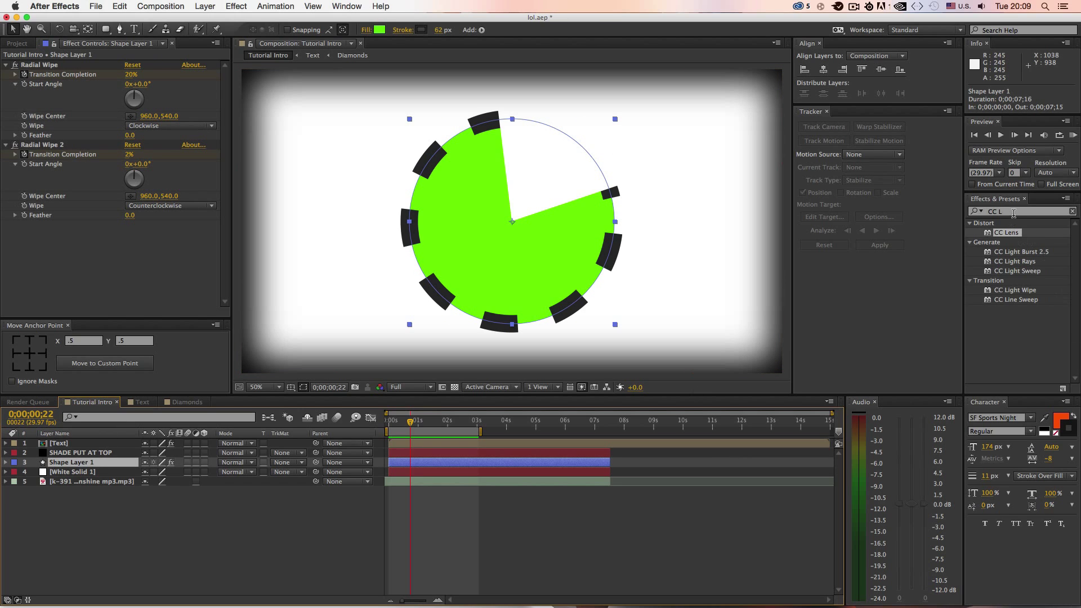
{"action": "left_click", "coordinate": [1069, 213]}
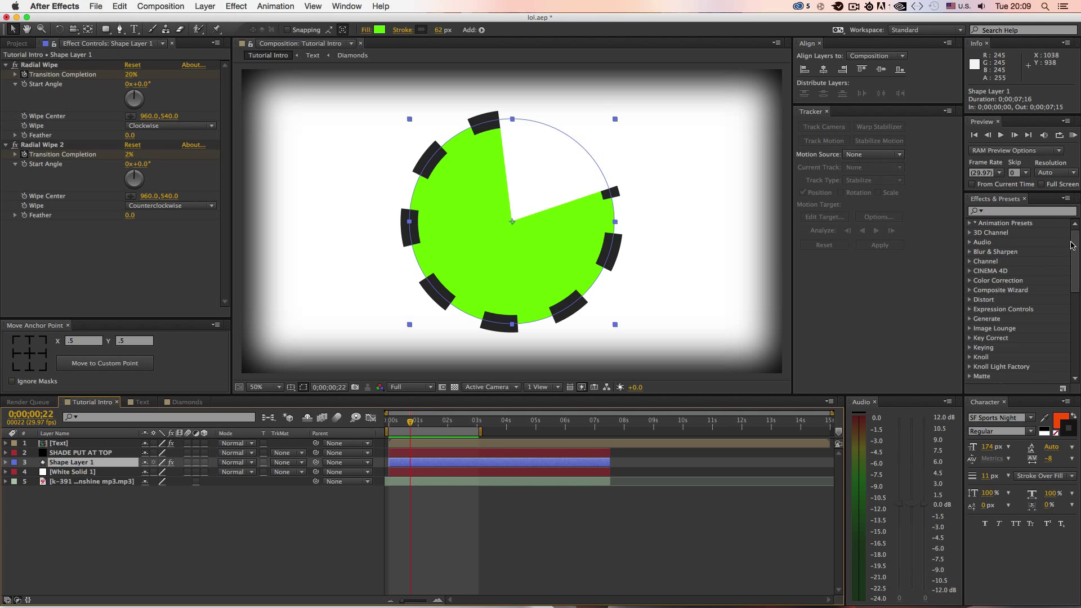
{"action": "key", "text": "w"}
{"action": "key", "text": "o"}
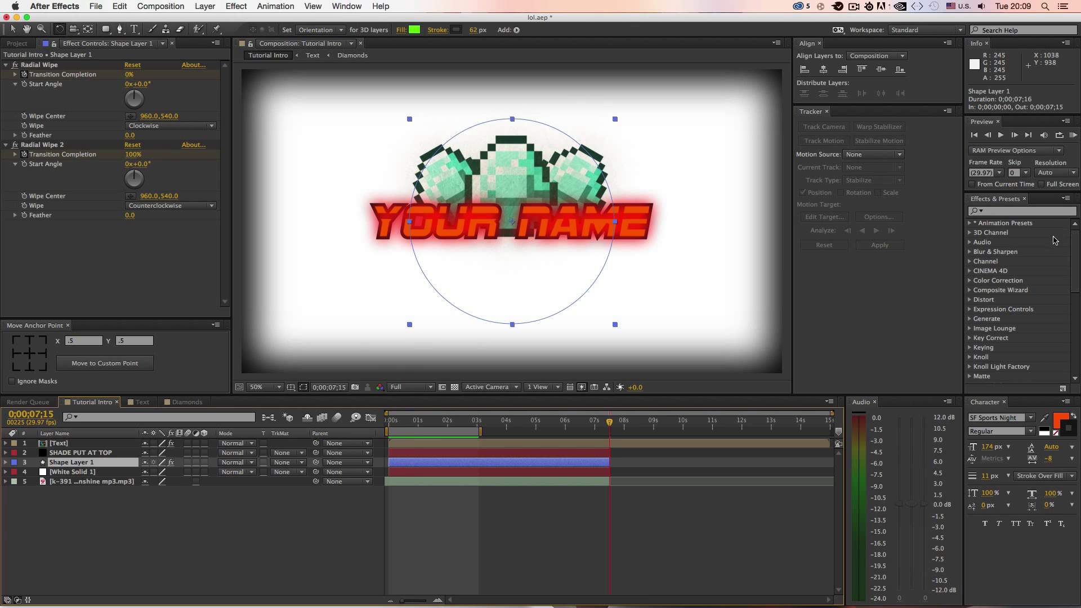
Undo the latest CC Lens Size keyframe moves on the Text layer and play back from 0;00;00;25.
{"action": "key", "text": "super+z"}
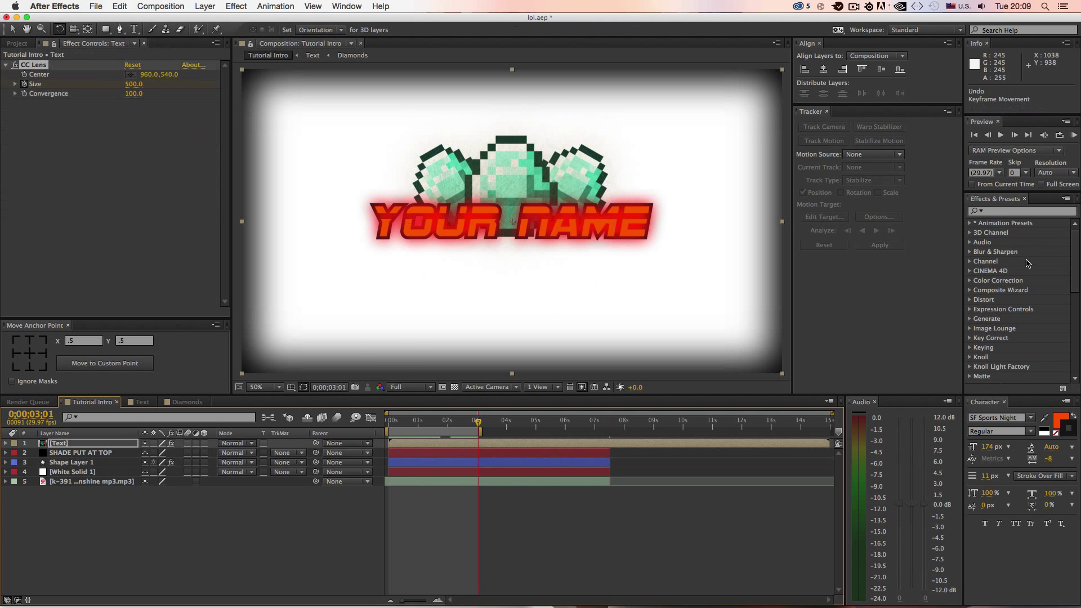
{"action": "key", "text": "super+z"}
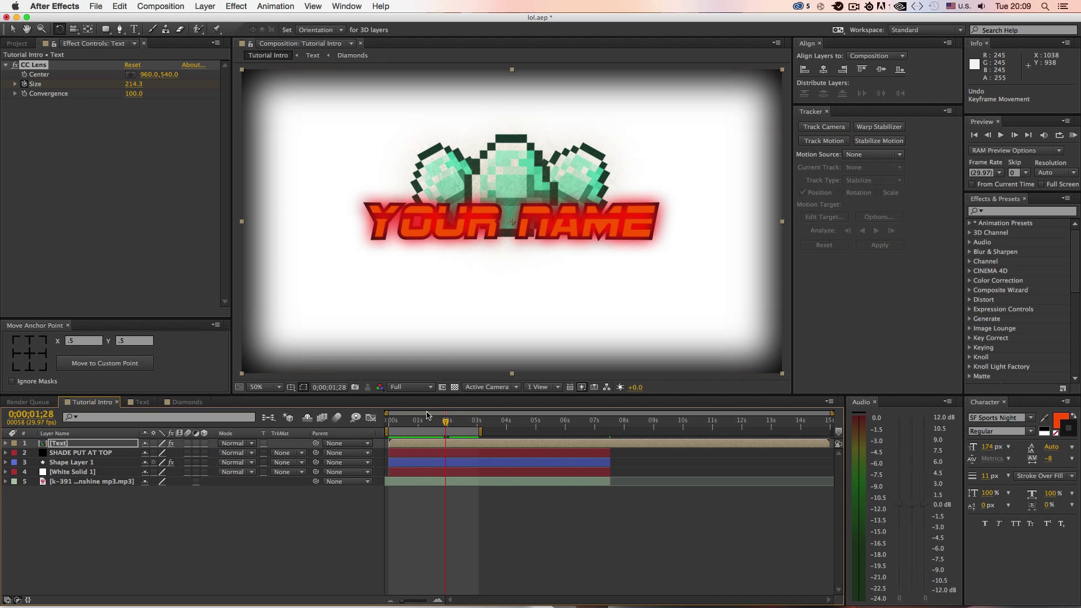
{"action": "left_click_drag", "start_coordinate": [440, 423], "coordinate": [405, 432]}
{"action": "key", "text": "space"}
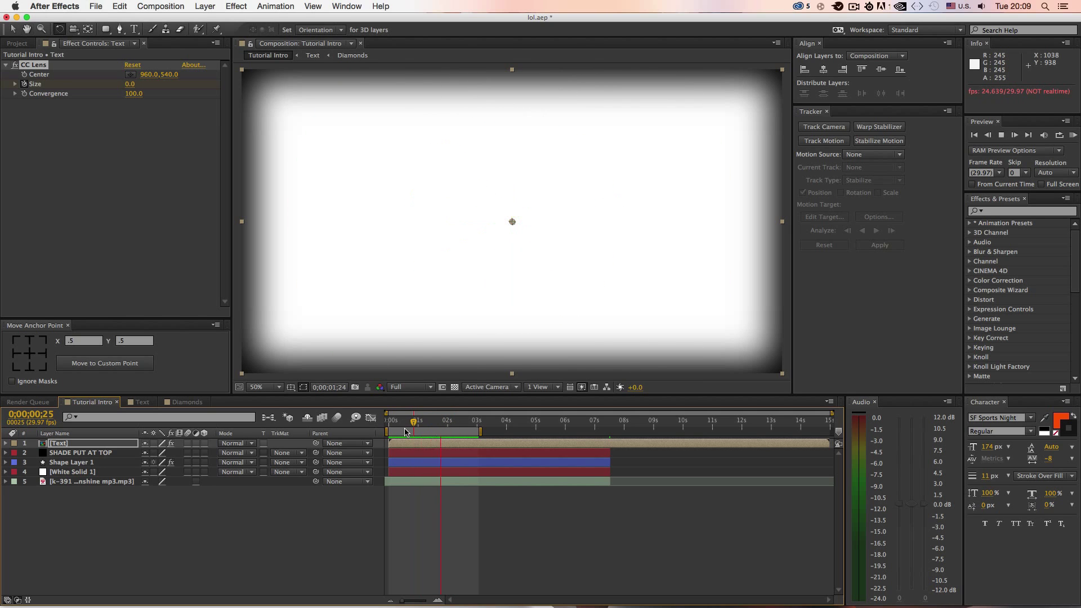
Move the Text layer's last CC Lens Size keyframe to 0;00;02;07 and preview the logo animation from 0;00;01;10.
{"action": "key", "text": "space"}
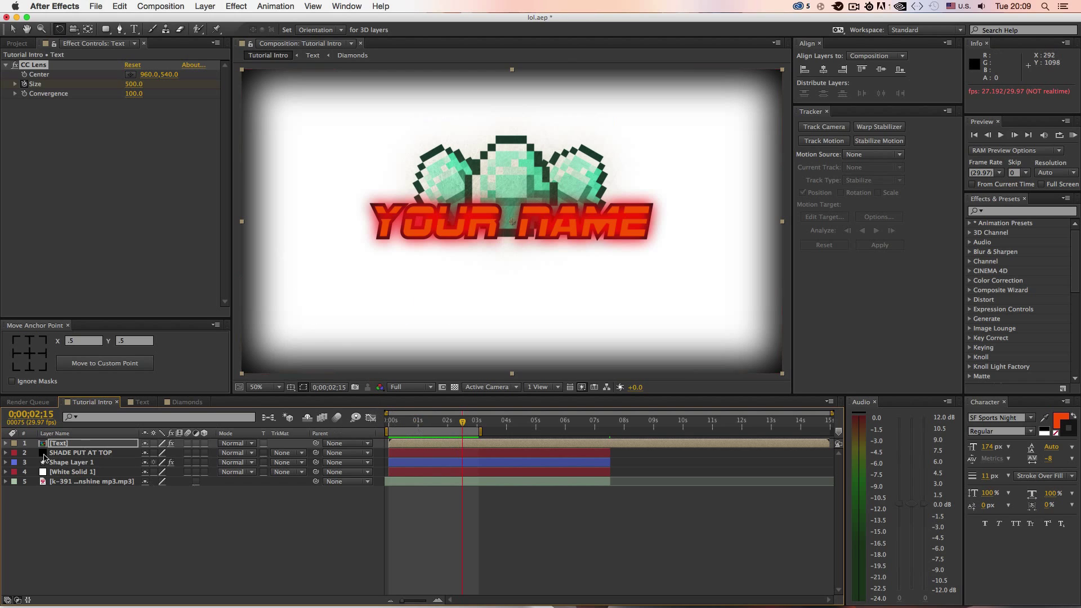
{"action": "left_click", "coordinate": [5, 443]}
{"action": "left_click", "coordinate": [441, 482]}
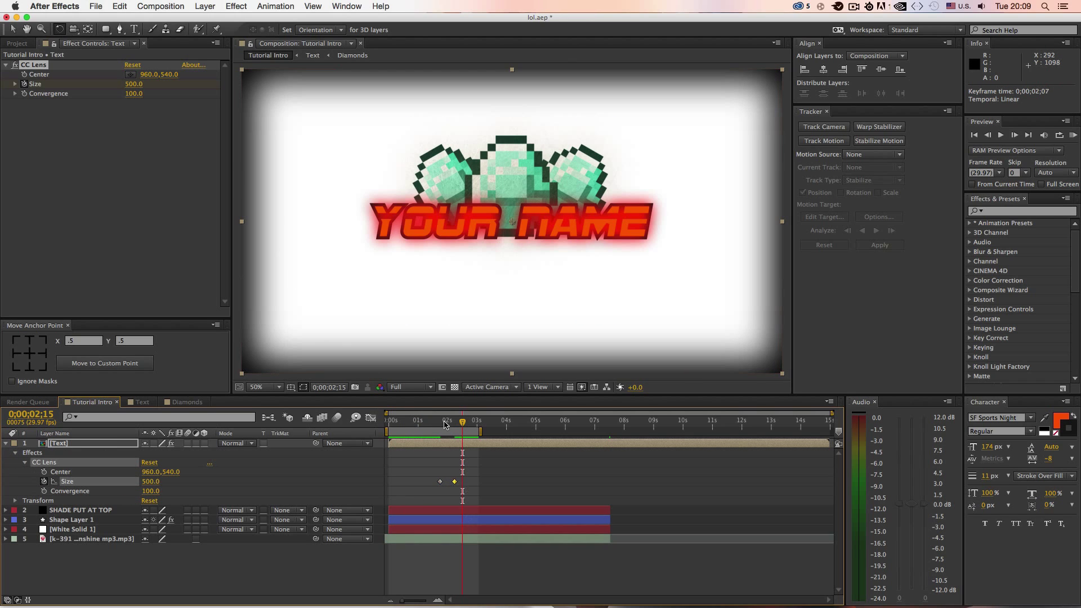
{"action": "left_click", "coordinate": [429, 423]}
{"action": "key", "text": "space"}
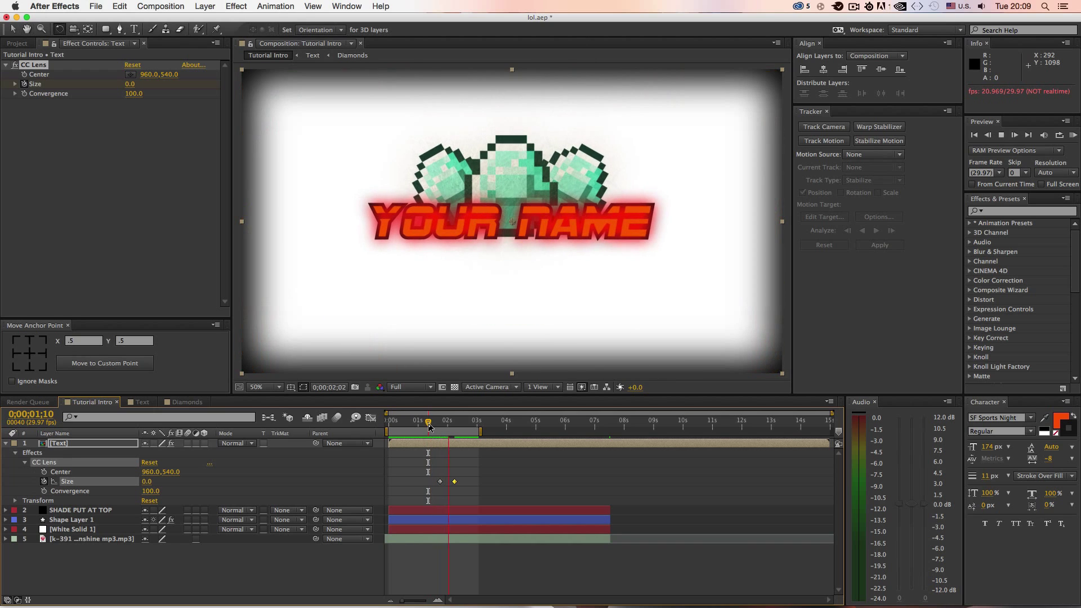
{"action": "key", "text": "space"}
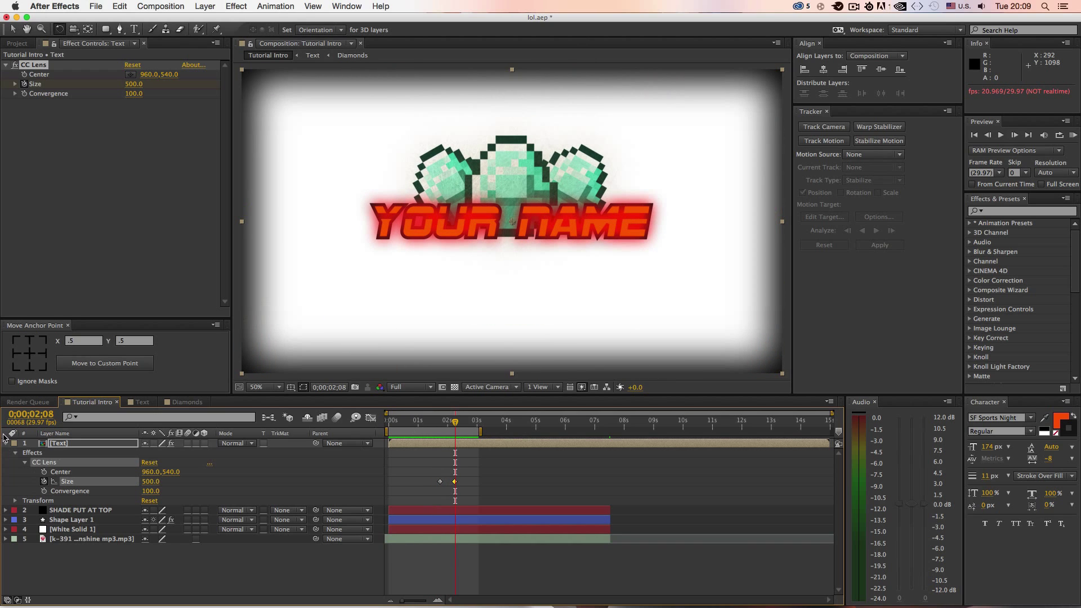
{"action": "left_click", "coordinate": [8, 443]}
Search the effects for "glow" and apply the Stylize Glow effect to Shape Layer 1 with the current time at 0;00;00;17.
{"action": "left_click", "coordinate": [90, 472]}
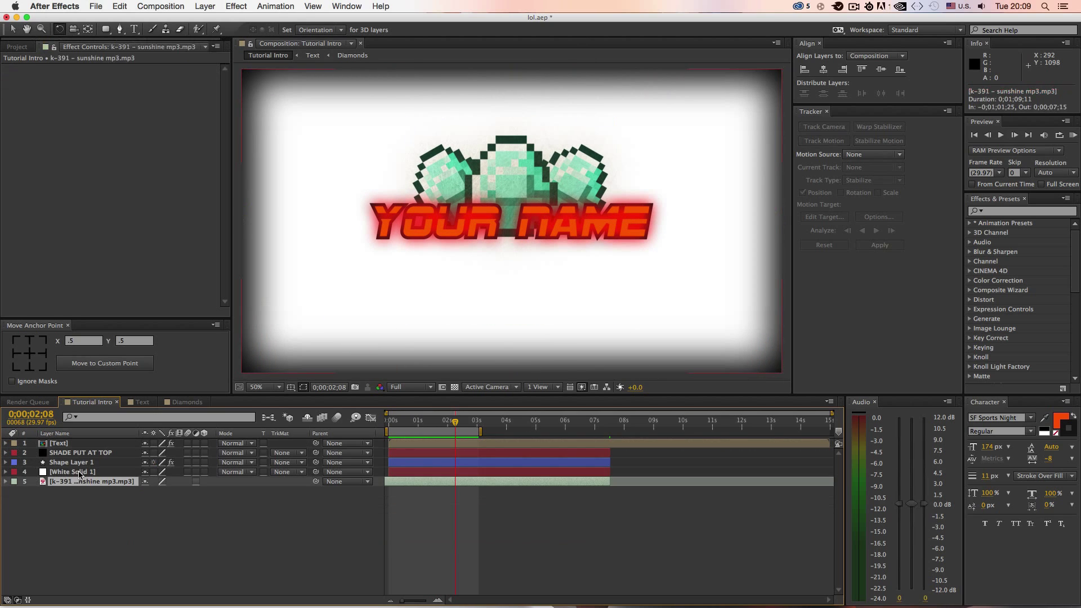
{"action": "key", "text": "super+Up"}
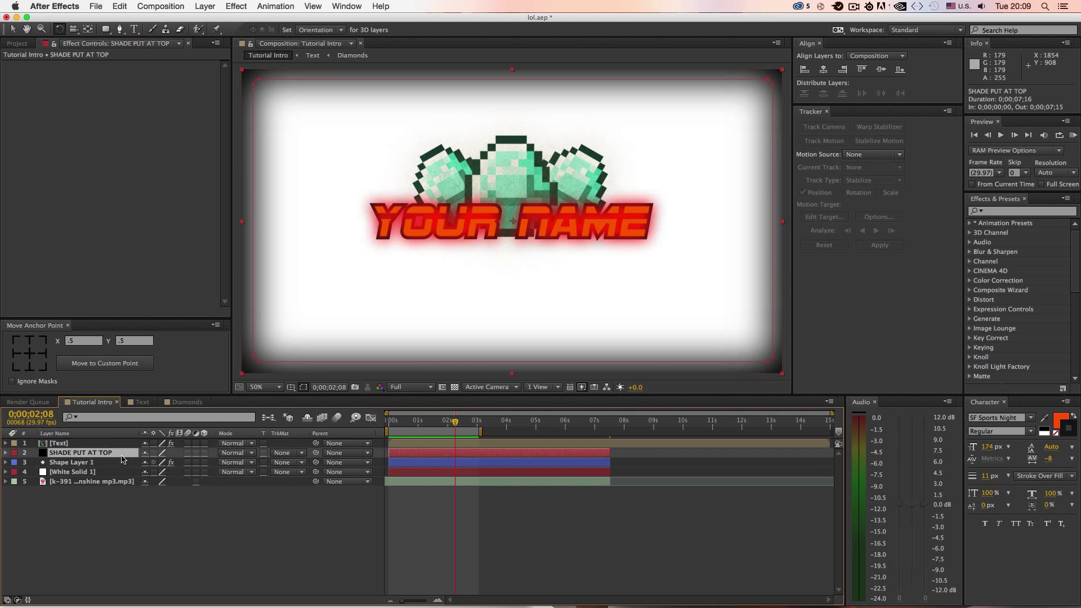
{"action": "left_click", "coordinate": [999, 211]}
{"action": "type", "text": "glow"}
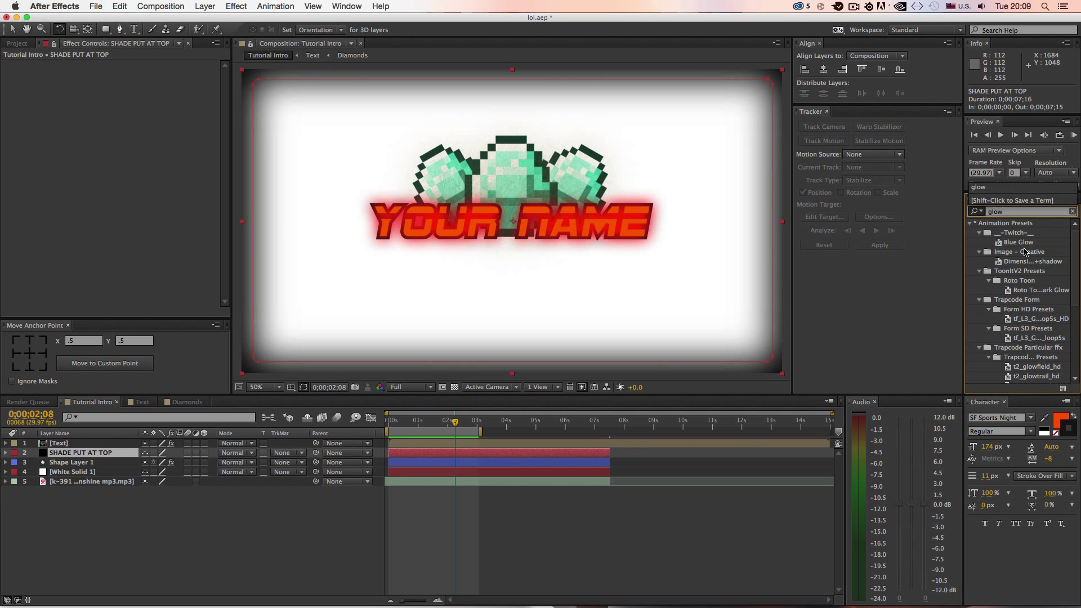
{"action": "scroll", "coordinate": [1027, 264], "scroll_direction": "down", "scroll_amount": 5}
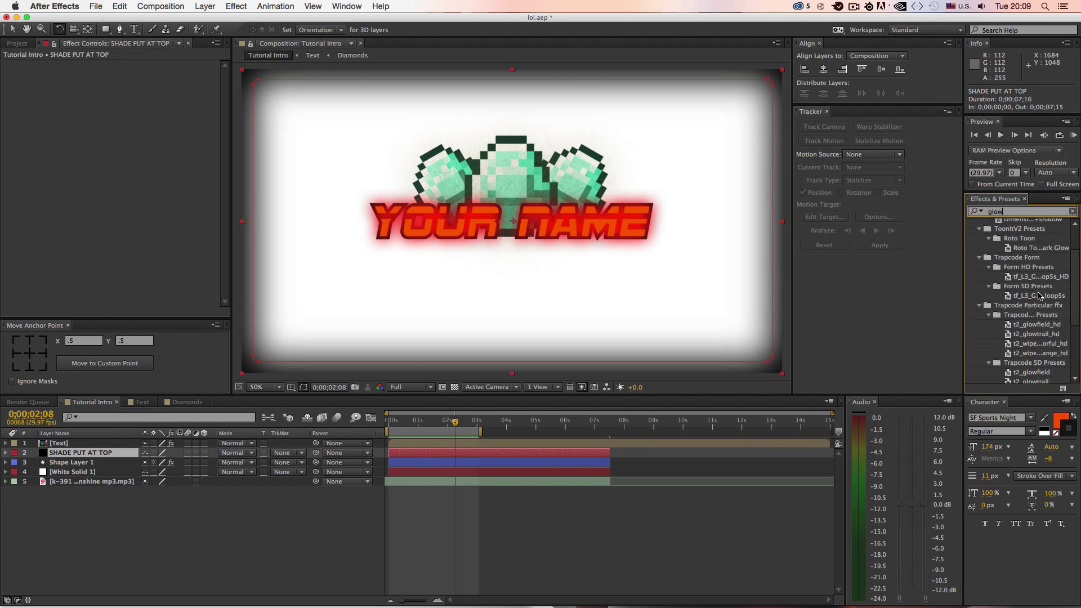
{"action": "left_click", "coordinate": [1008, 360]}
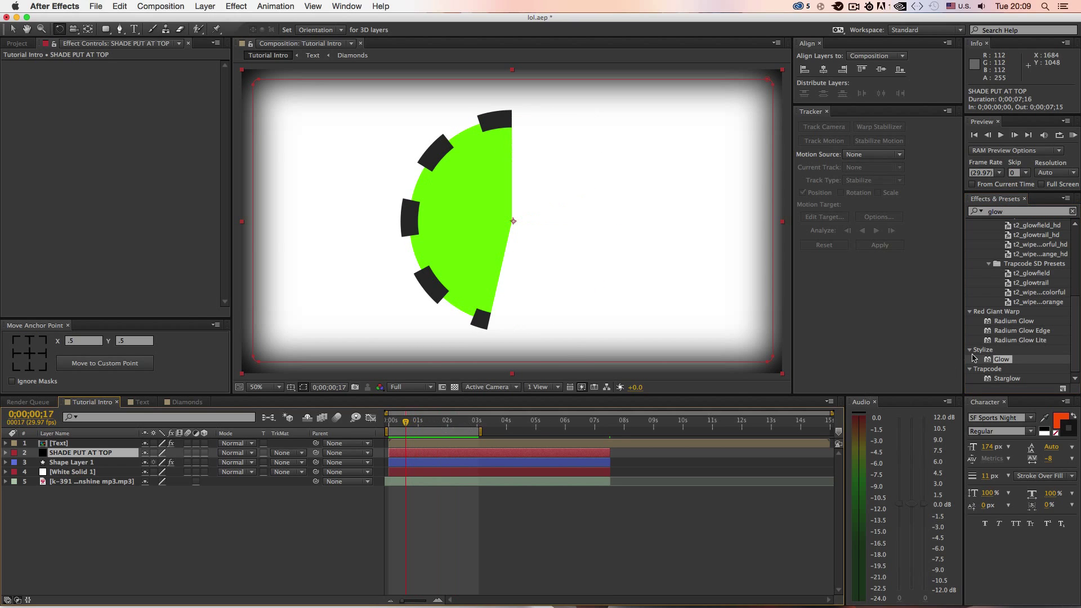
{"action": "left_click_drag", "start_coordinate": [1004, 361], "coordinate": [260, 342]}
{"action": "left_click", "coordinate": [118, 463]}
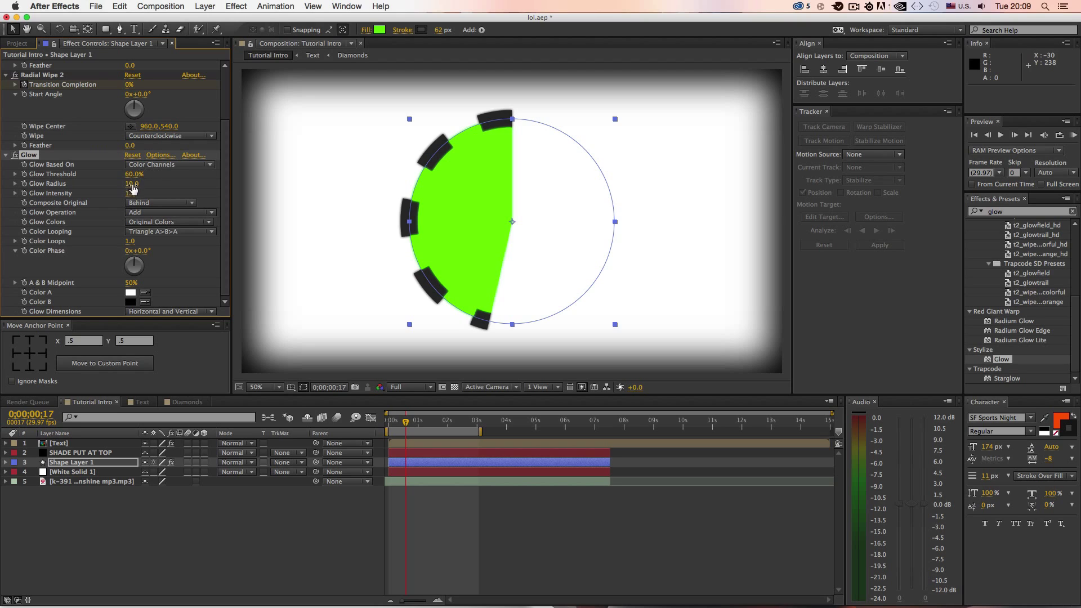
Set Shape Layer 1's Glow Intensity to 3.3 and move the current time to 0;00;00;21.
{"action": "left_click_drag", "start_coordinate": [149, 195], "coordinate": [309, 188]}
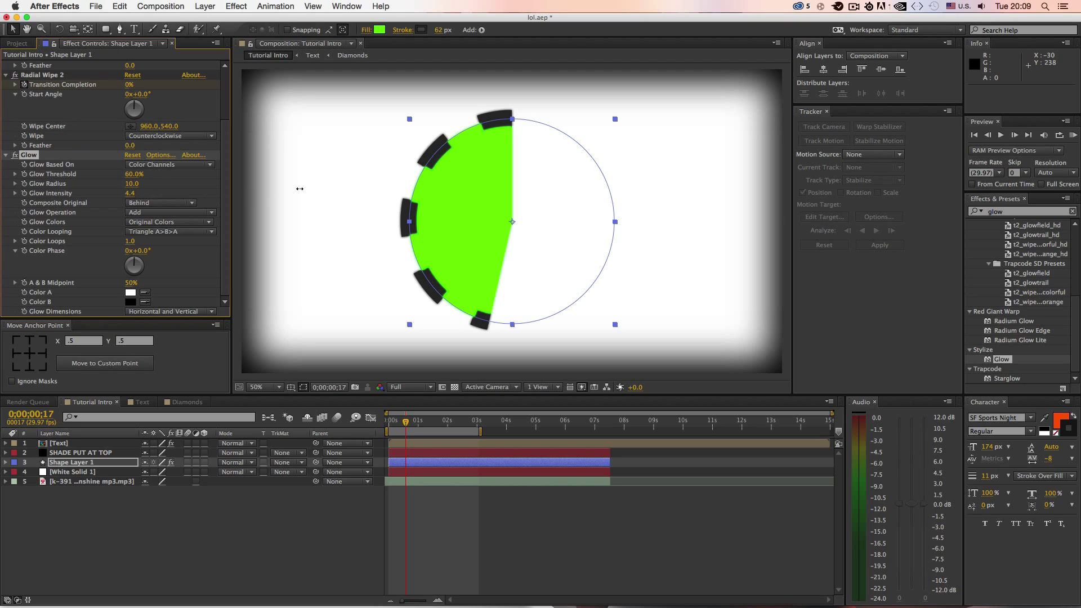
{"action": "left_click_drag", "start_coordinate": [230, 184], "coordinate": [211, 169]}
{"action": "mouse_move", "coordinate": [406, 421]}
{"action": "left_mouse_down"}
{"action": "mouse_move", "coordinate": [435, 424]}
{"action": "mouse_move", "coordinate": [402, 423]}
{"action": "mouse_move", "coordinate": [410, 430]}
{"action": "left_mouse_up"}
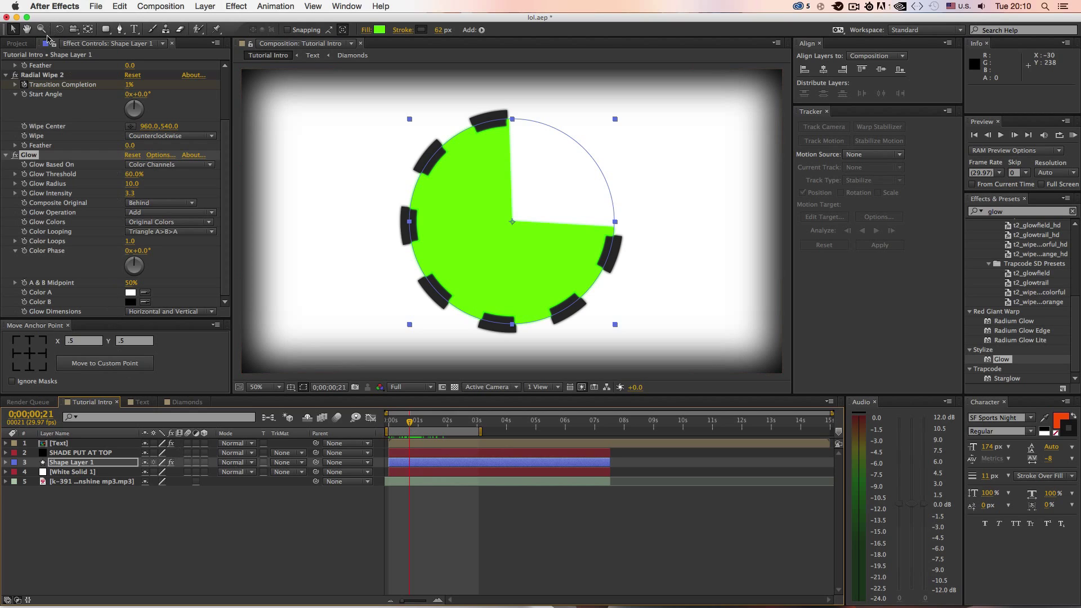
Delete both the Radial Wipe 2 and Radial Wipe effects from Shape Layer 1.
{"action": "left_click", "coordinate": [49, 75]}
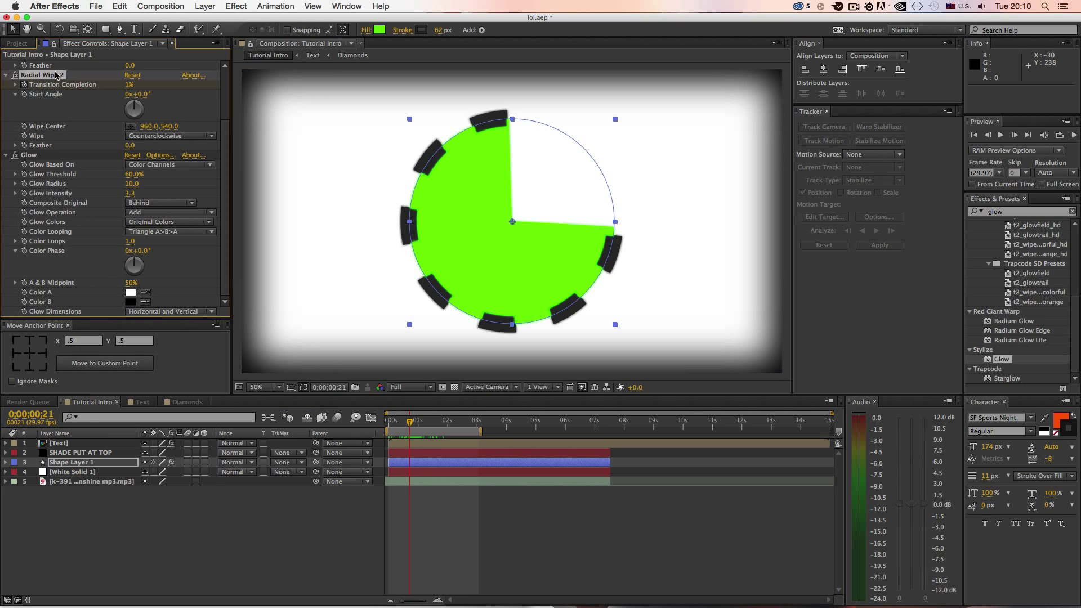
{"action": "key", "text": "Delete"}
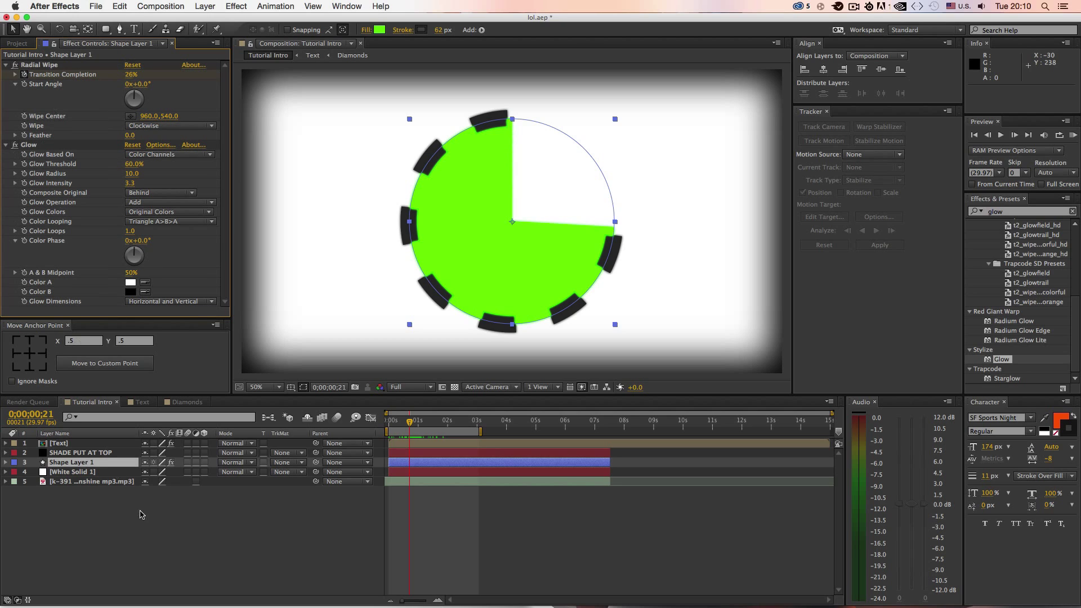
{"action": "left_click", "coordinate": [142, 529]}
{"action": "left_click", "coordinate": [37, 66]}
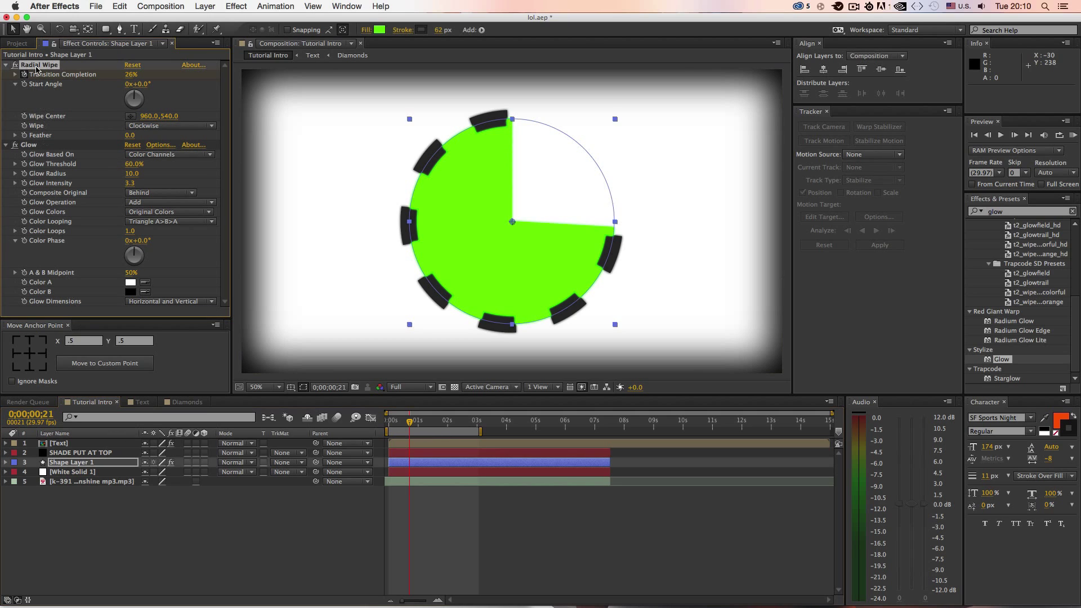
{"action": "key", "text": "Delete"}
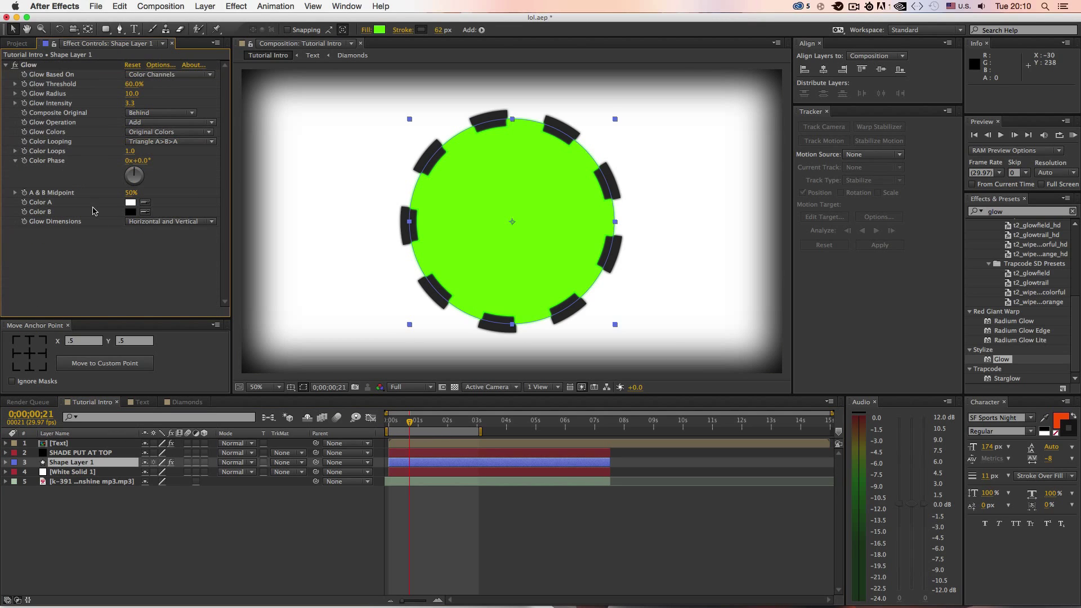
Add Goldenapple.png to the Tutorial Intro composition directly above Shape Layer 1 and reveal its Scale property.
{"action": "left_click", "coordinate": [23, 403]}
{"action": "left_click", "coordinate": [94, 404]}
{"action": "left_click", "coordinate": [17, 44]}
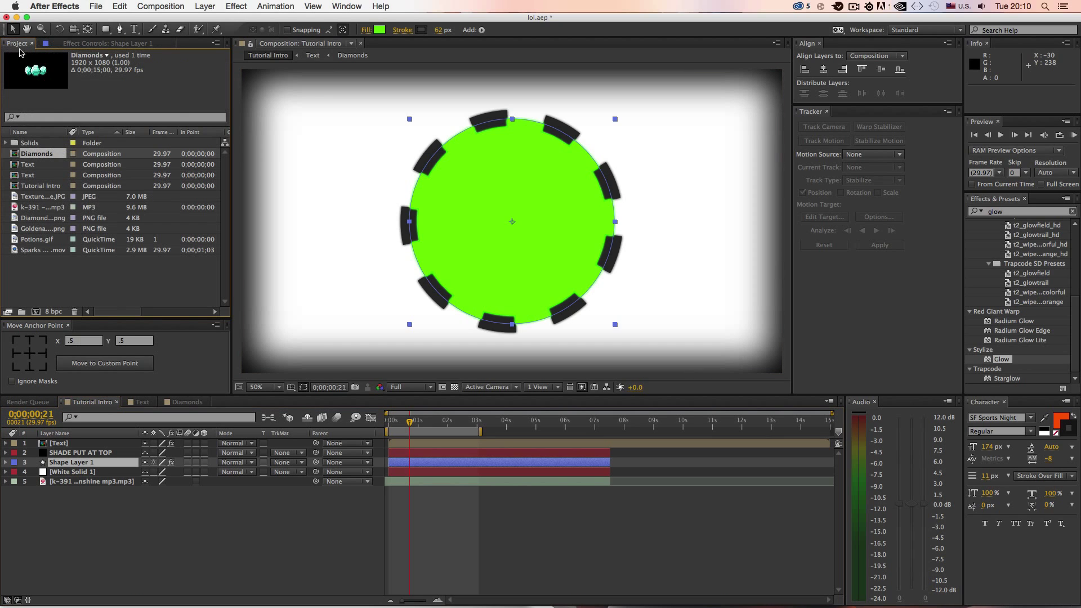
{"action": "left_click", "coordinate": [50, 208]}
{"action": "left_click", "coordinate": [52, 230]}
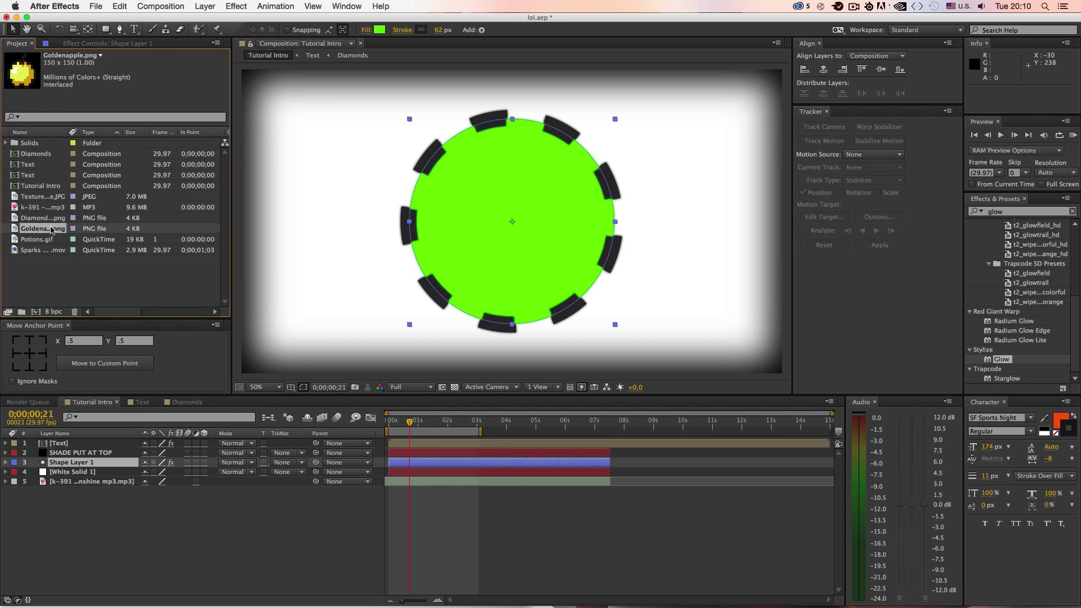
{"action": "left_click_drag", "start_coordinate": [51, 230], "coordinate": [98, 460]}
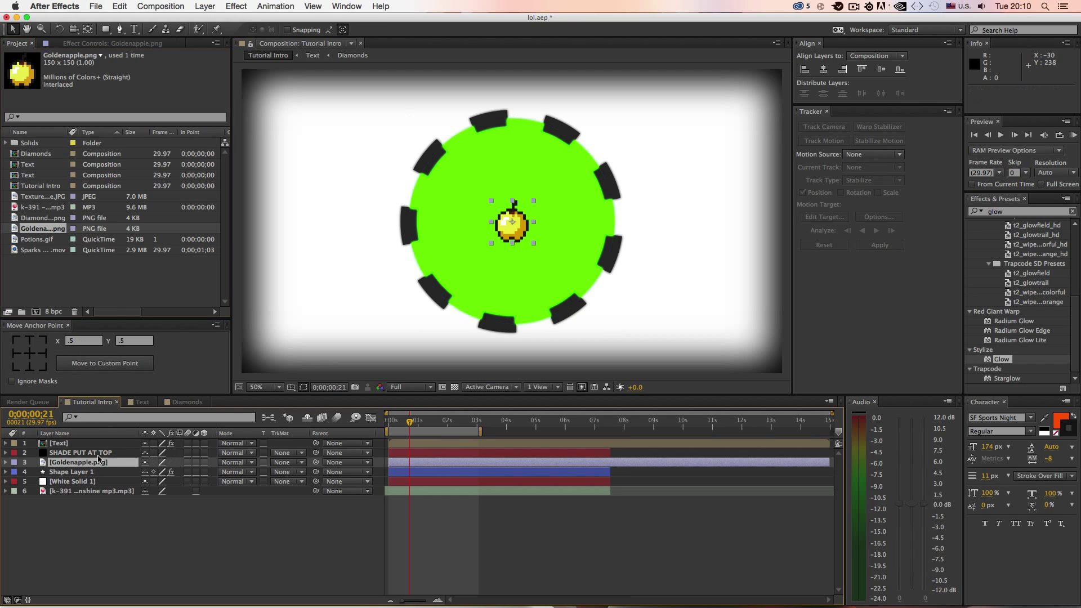
{"action": "key", "text": "s"}
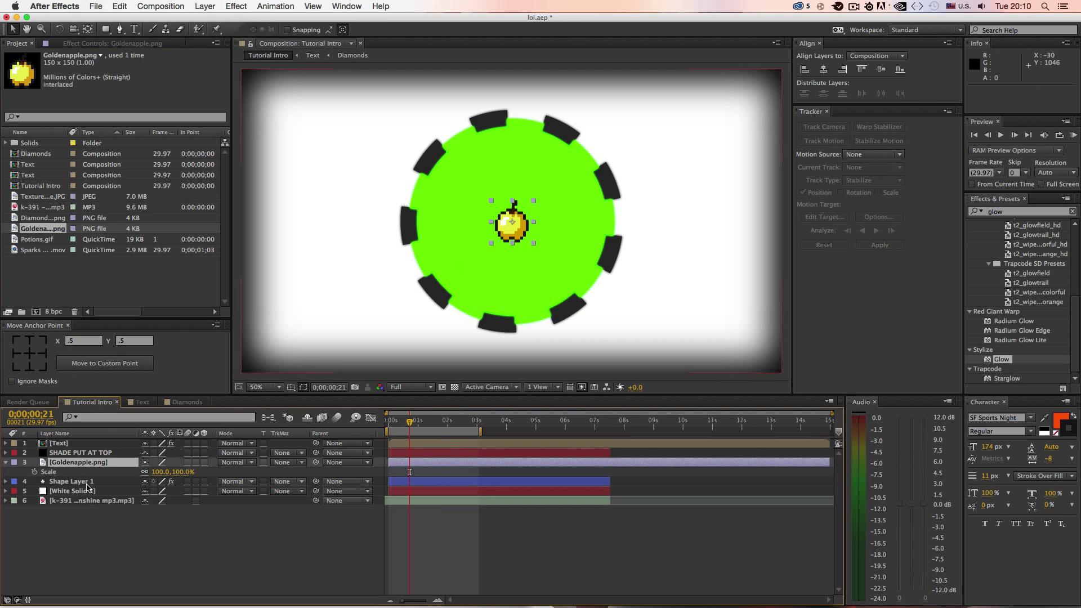
Scale the Goldenapple.png layer to 332%, place it over the green circle and centre it horizontally in the composition.
{"action": "left_click_drag", "start_coordinate": [160, 472], "coordinate": [291, 476]}
{"action": "left_click_drag", "start_coordinate": [512, 258], "coordinate": [510, 246]}
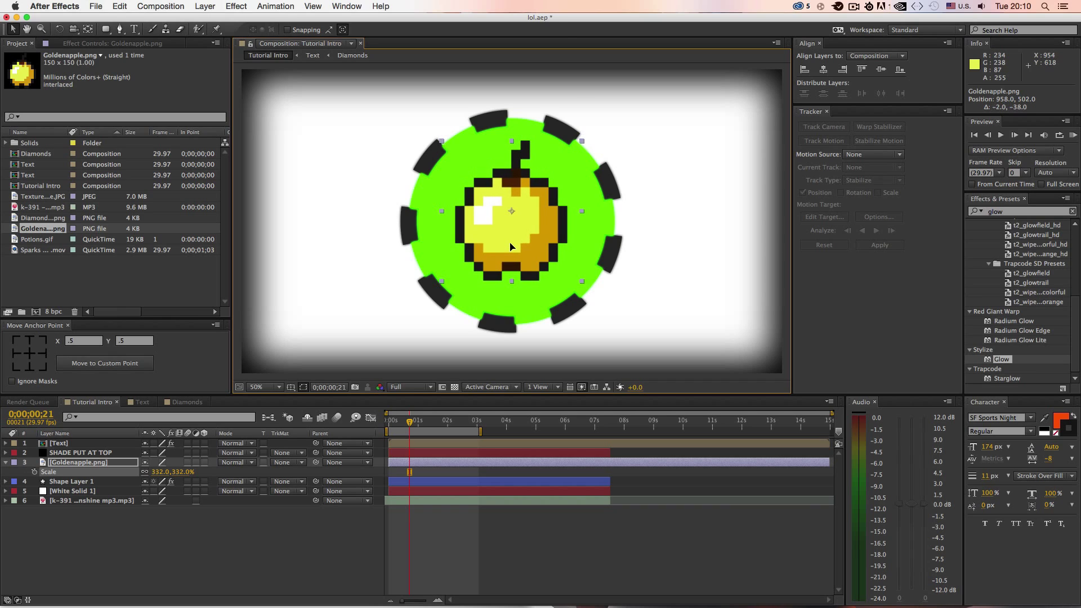
{"action": "left_click", "coordinate": [823, 70]}
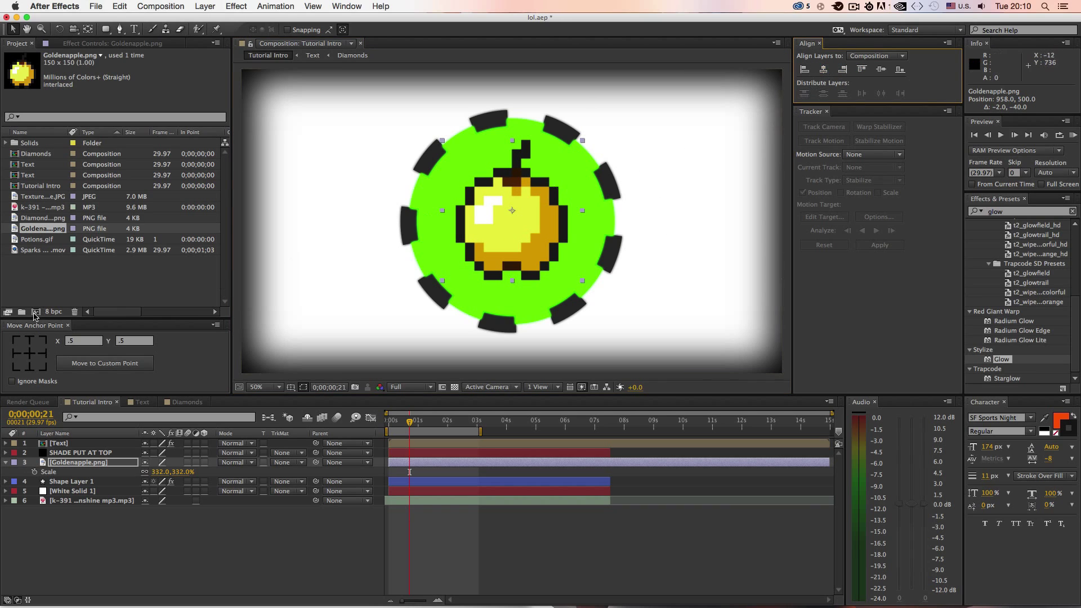
{"action": "left_click", "coordinate": [30, 353]}
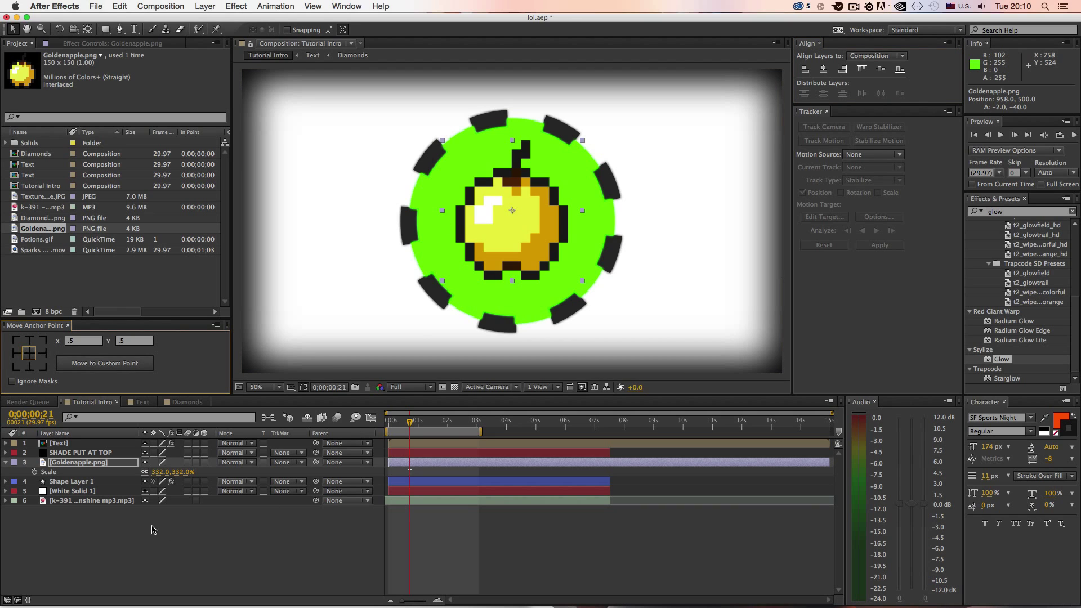
{"action": "left_click", "coordinate": [210, 577]}
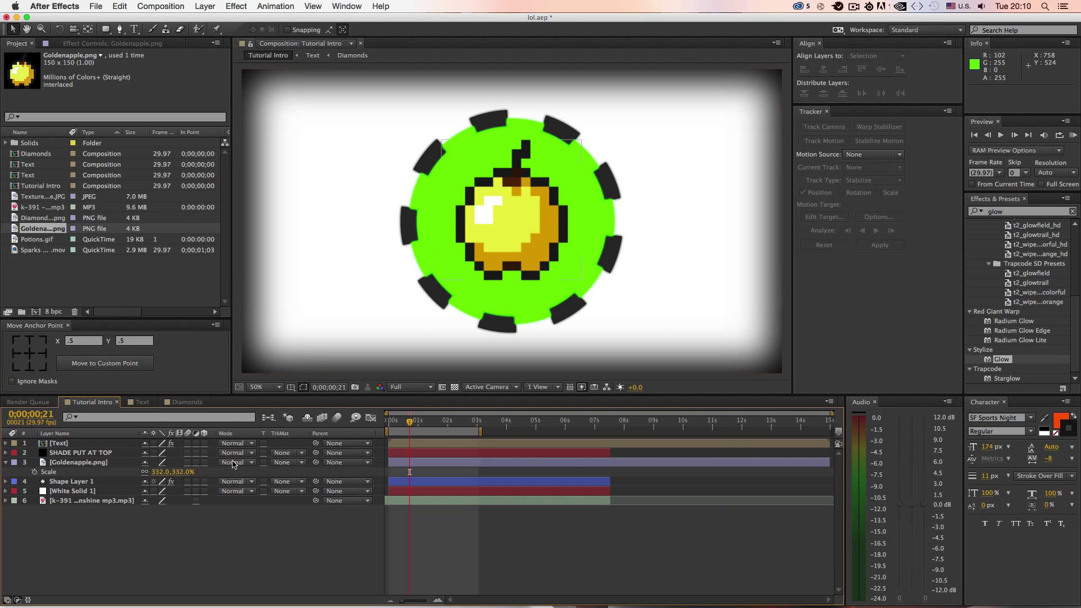
Apply the Glow effect to the Goldenapple.png layer and set its glow intensity to 0.7.
{"action": "left_click", "coordinate": [85, 453]}
{"action": "left_click", "coordinate": [90, 463]}
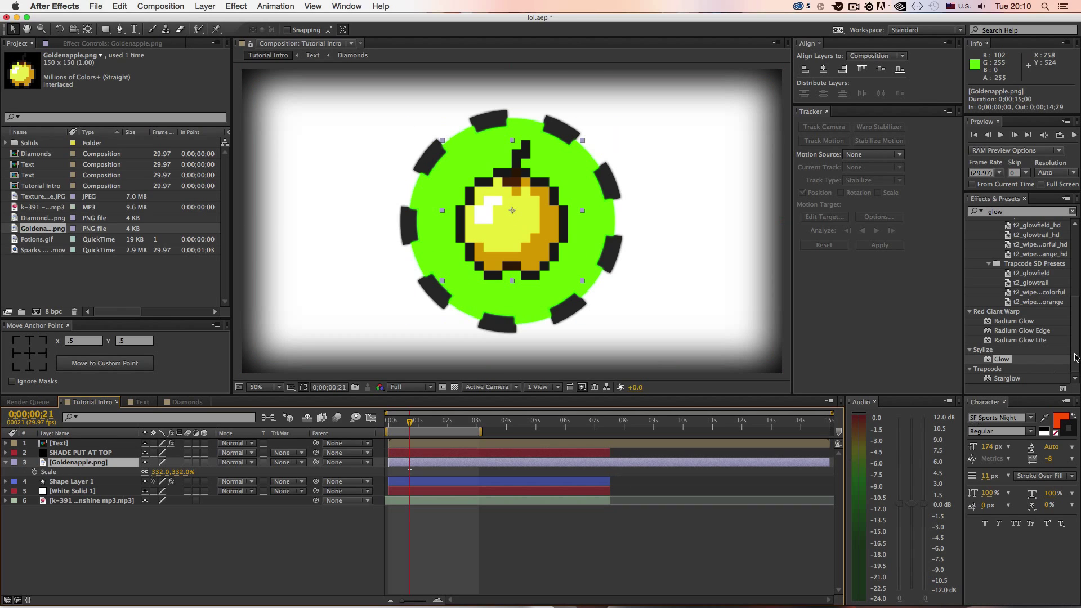
{"action": "left_click_drag", "start_coordinate": [1003, 361], "coordinate": [70, 468]}
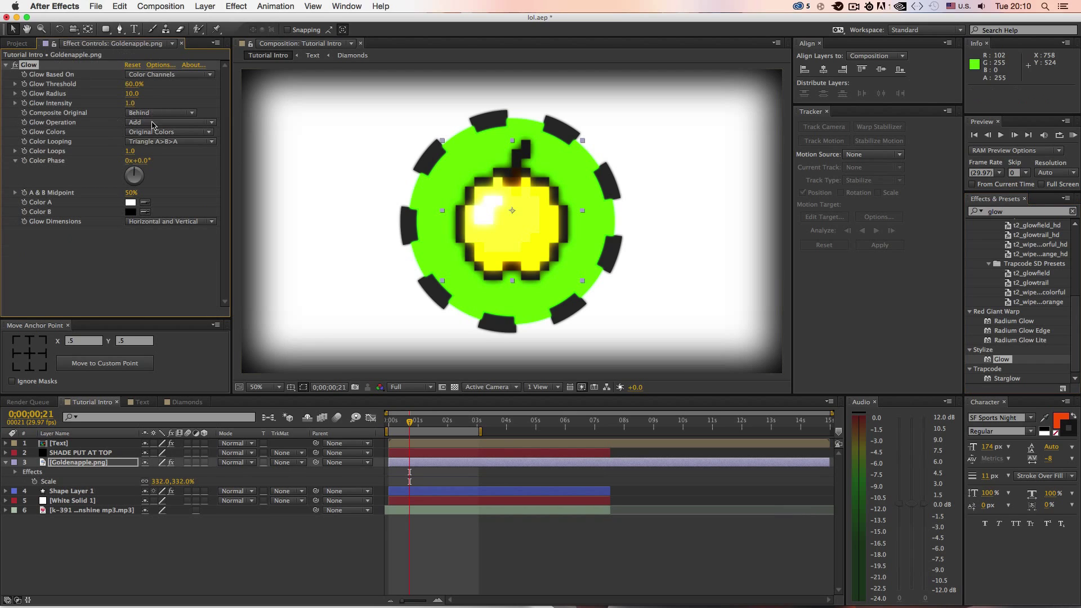
{"action": "left_click_drag", "start_coordinate": [140, 105], "coordinate": [119, 110]}
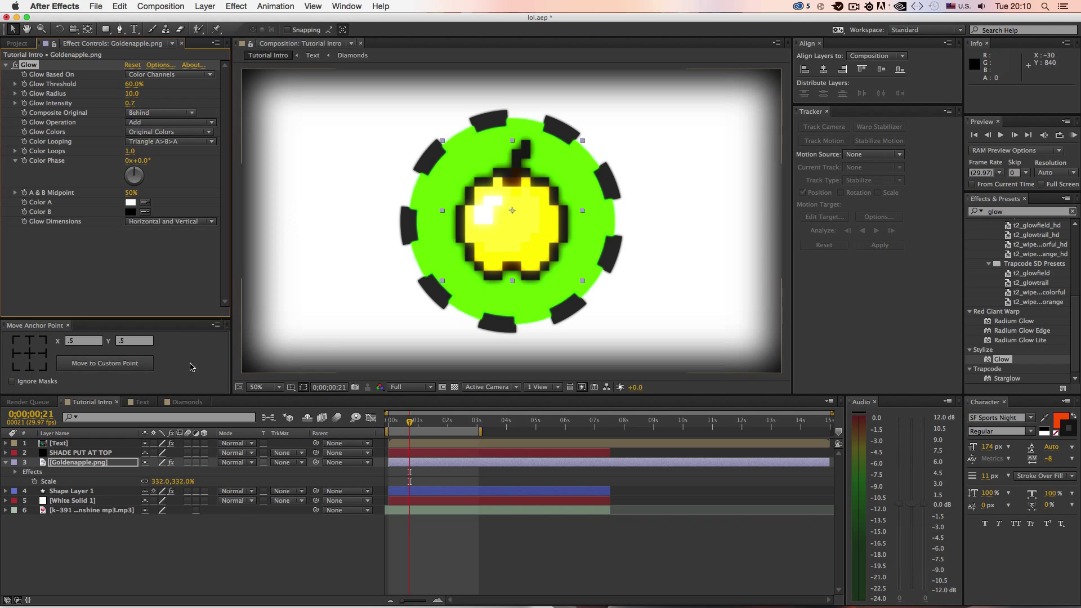
Search the effects for "drop" and apply Drop Shadow to Shape Layer 1.
{"action": "left_click", "coordinate": [1017, 214]}
{"action": "type", "text": "drop"}
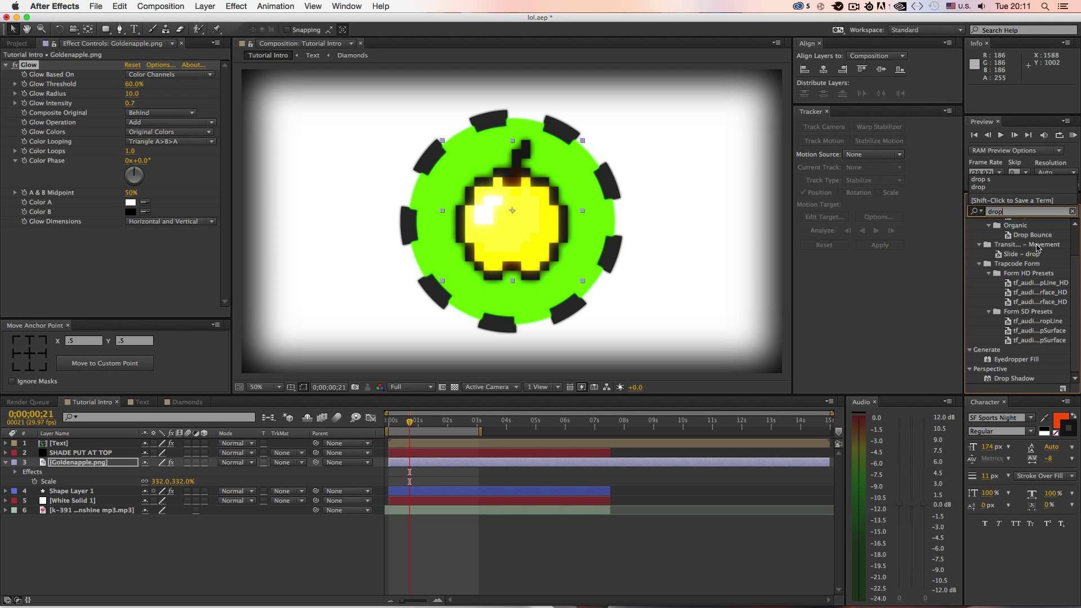
{"action": "left_click", "coordinate": [1023, 378]}
{"action": "left_click_drag", "start_coordinate": [1024, 378], "coordinate": [93, 495]}
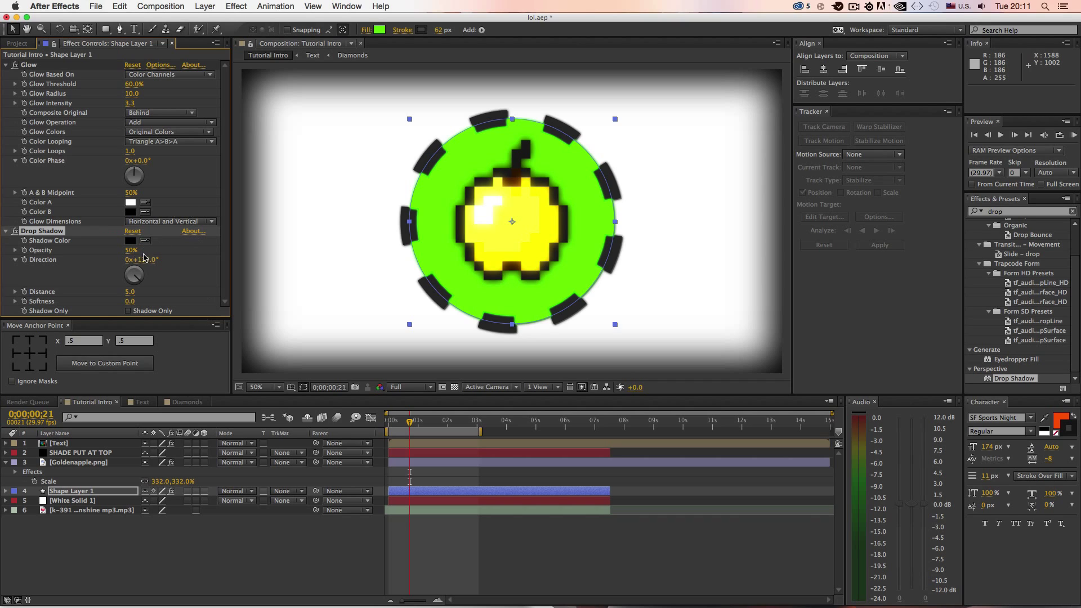
Set Shape Layer 1's drop shadow to 45% opacity, 158° direction, distance 20 and softness 30, and preview it.
{"action": "mouse_move", "coordinate": [141, 262]}
{"action": "left_mouse_down"}
{"action": "mouse_move", "coordinate": [131, 260]}
{"action": "mouse_move", "coordinate": [148, 265]}
{"action": "mouse_move", "coordinate": [133, 284]}
{"action": "mouse_move", "coordinate": [110, 252]}
{"action": "mouse_move", "coordinate": [128, 255]}
{"action": "left_mouse_up"}
{"action": "left_click_drag", "start_coordinate": [128, 294], "coordinate": [138, 292]}
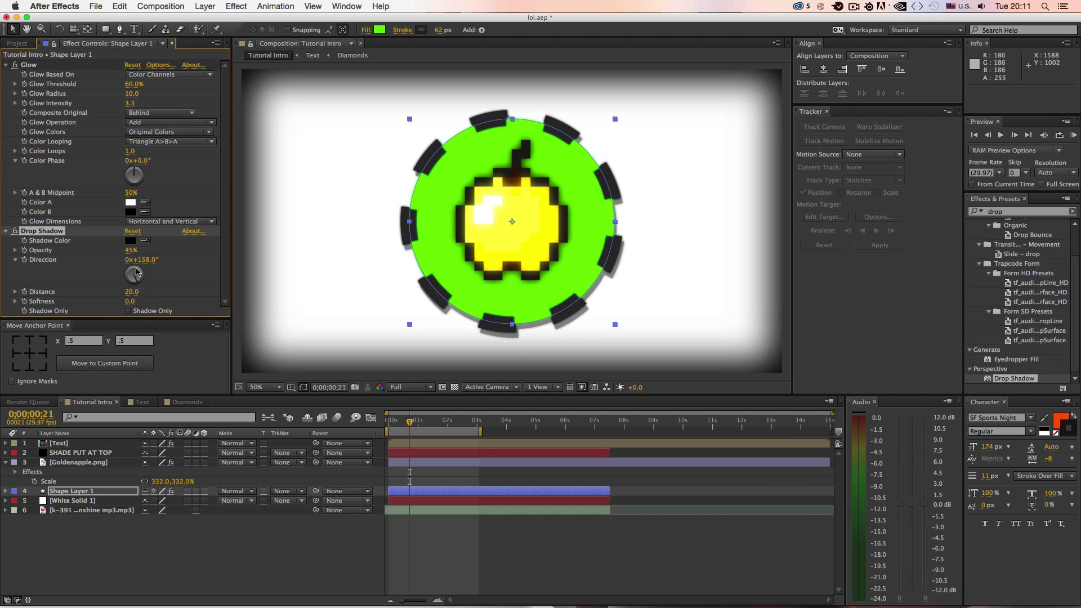
{"action": "left_click_drag", "start_coordinate": [132, 302], "coordinate": [148, 301]}
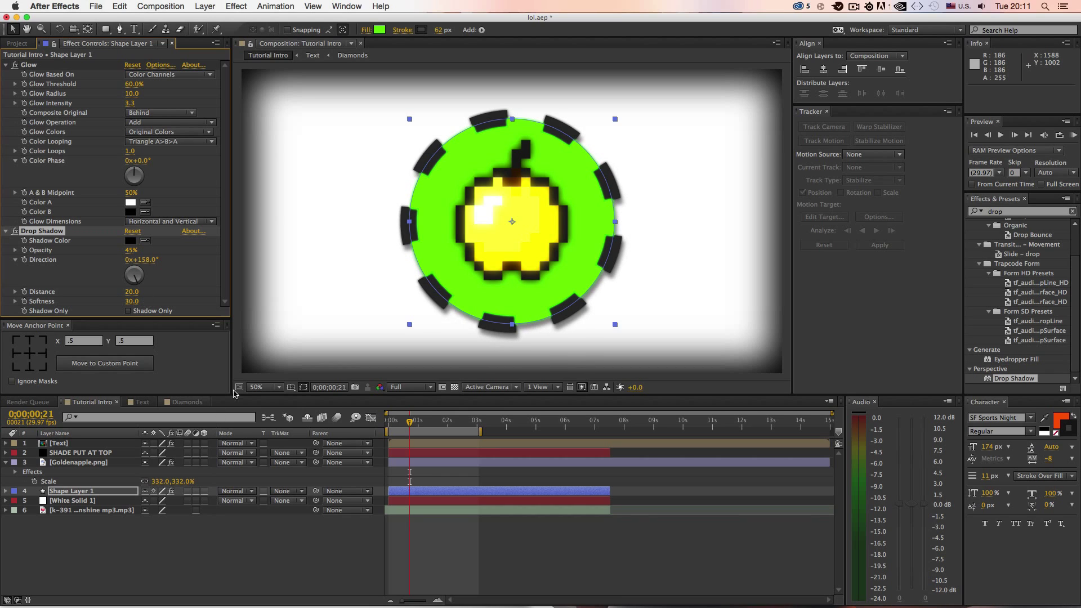
{"action": "key", "text": "KP_0"}
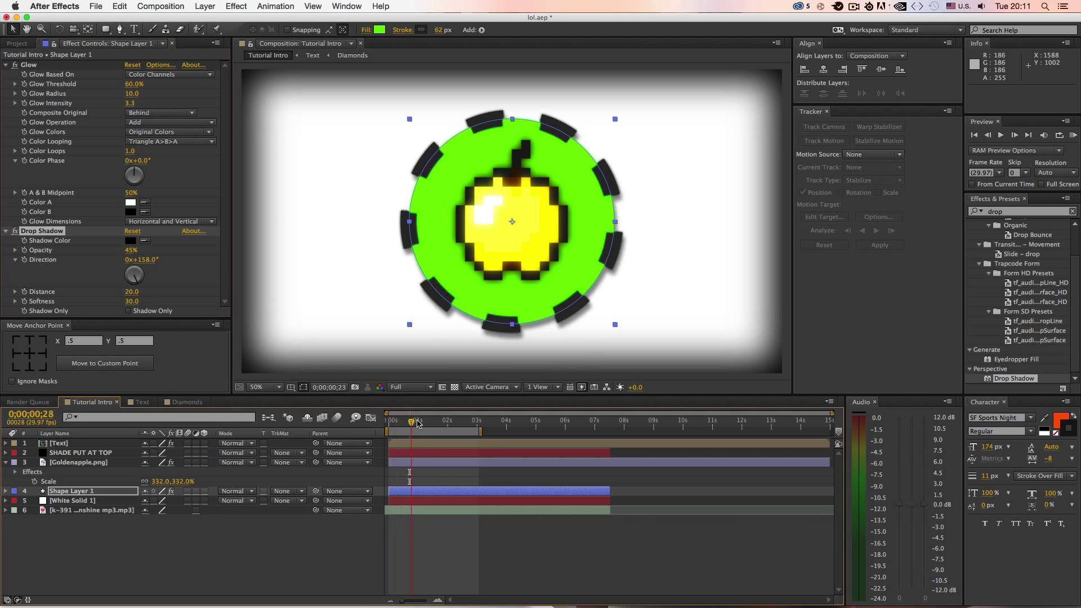
Pre-compose the Goldenapple.png layer and Shape Layer 1 into a new composition named "golden apple", moving all attributes into it.
{"action": "left_click", "coordinate": [97, 463]}
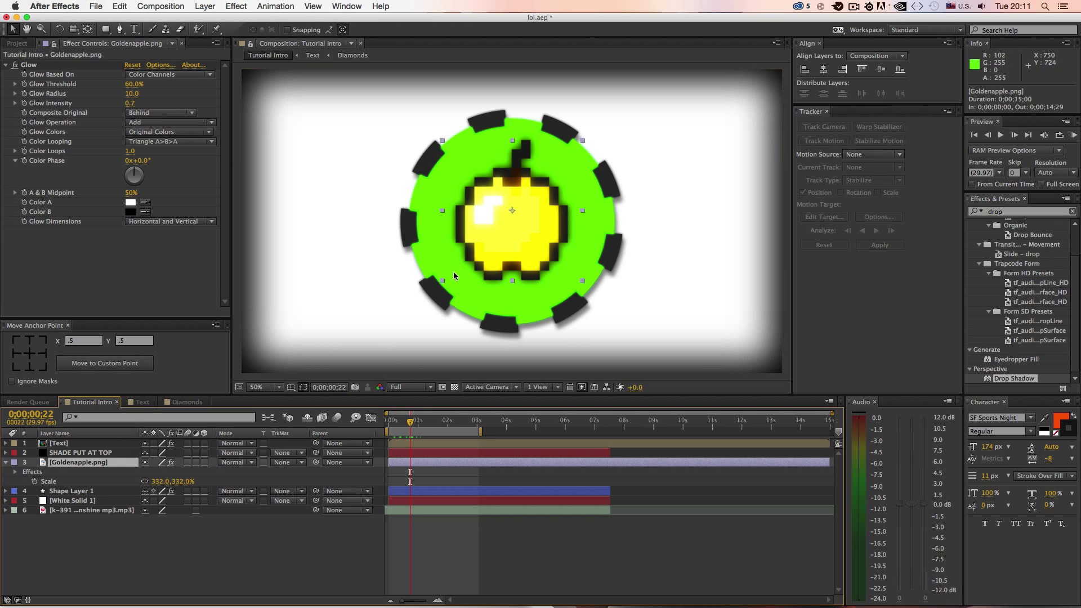
{"action": "left_click", "coordinate": [7, 462]}
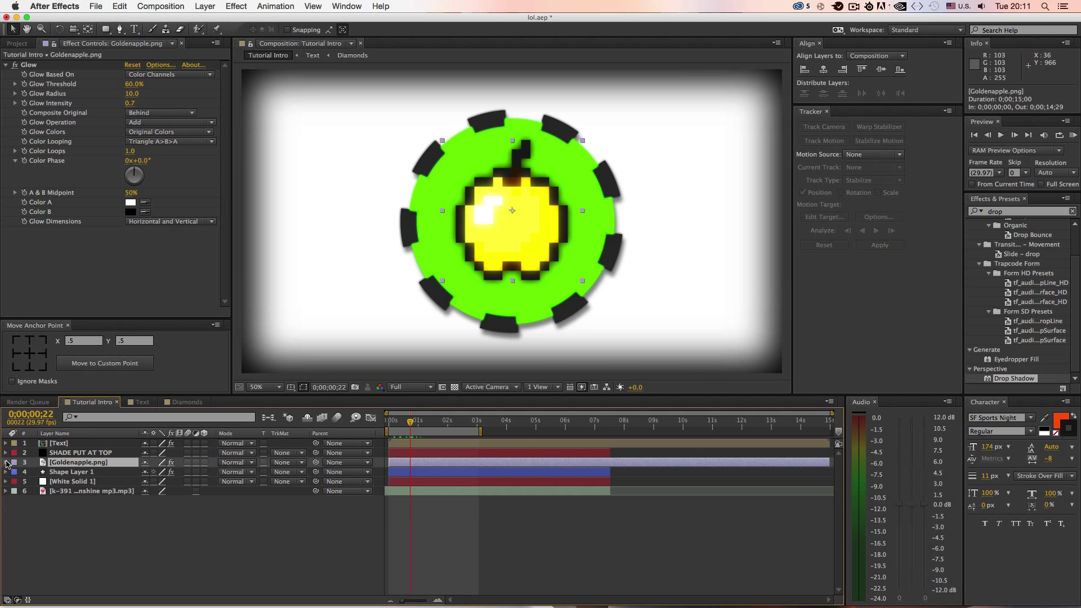
{"action": "left_click", "coordinate": [78, 472], "text": "shift"}
{"action": "right_click", "coordinate": [115, 467]}
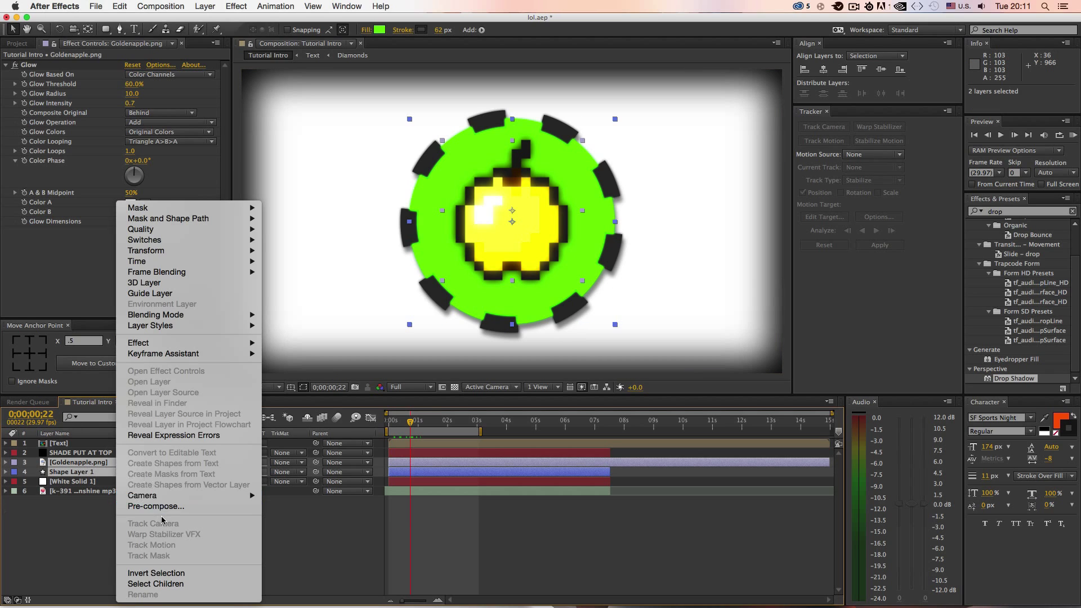
{"action": "left_click", "coordinate": [166, 509]}
{"action": "type", "text": "golden appl"}
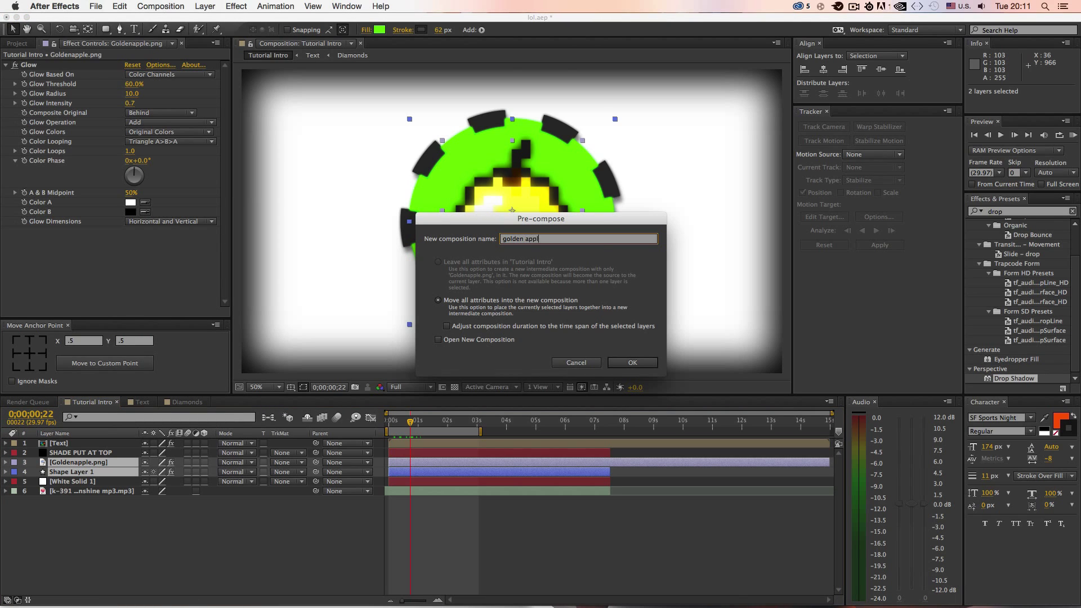
{"action": "type", "text": "e"}
{"action": "key", "text": "Return"}
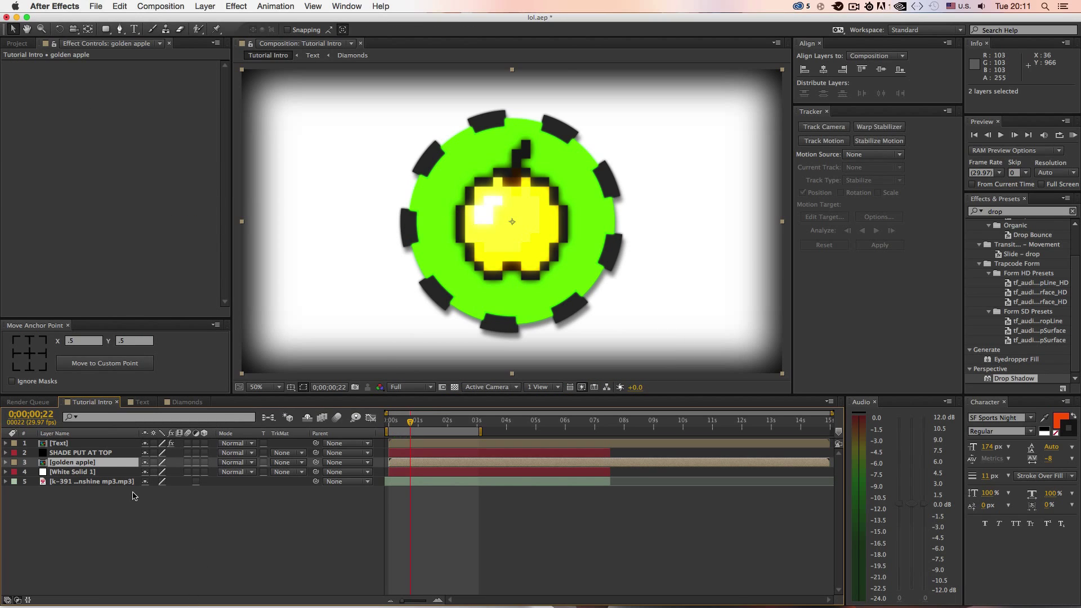
Paste the copied Radial Wipe effect with its keyframes onto the golden apple layer.
{"action": "right_click", "coordinate": [118, 468]}
{"action": "mouse_move", "coordinate": [180, 497]}
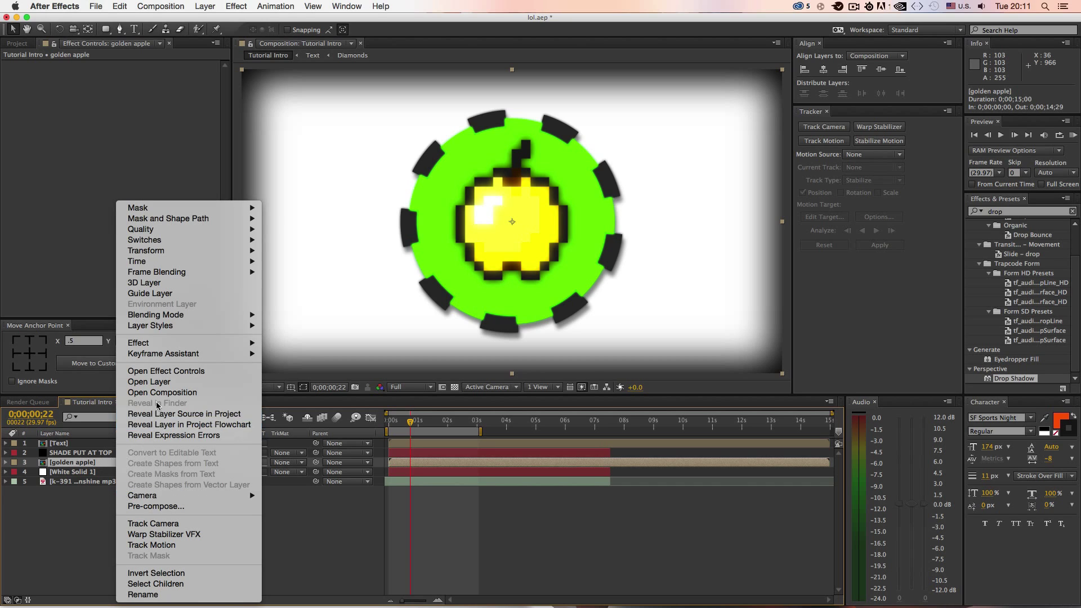
{"action": "left_click", "coordinate": [68, 480]}
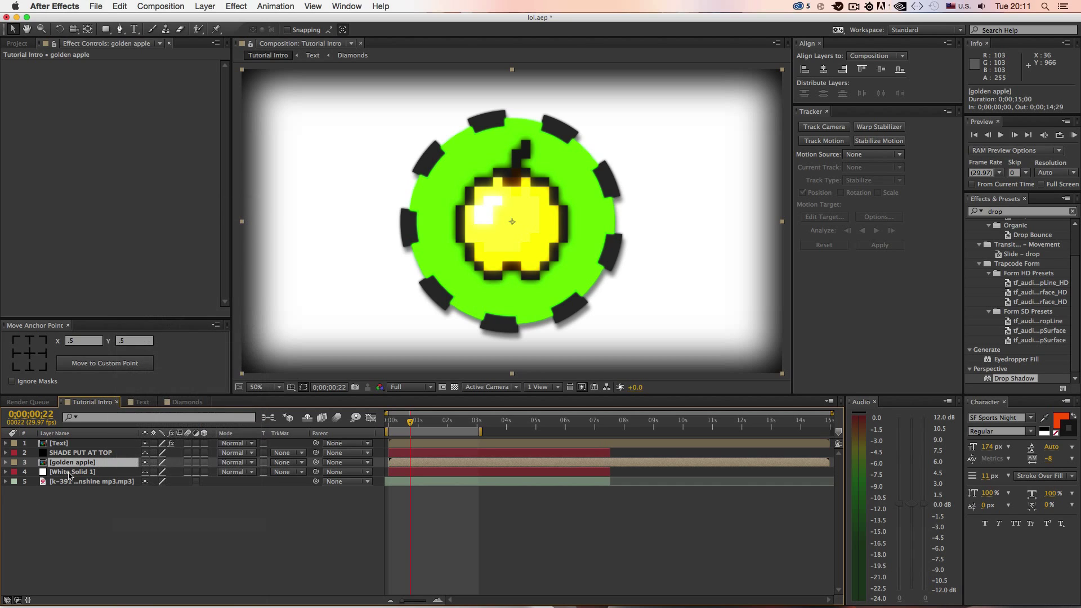
{"action": "left_click", "coordinate": [81, 197]}
{"action": "key", "text": "super+v"}
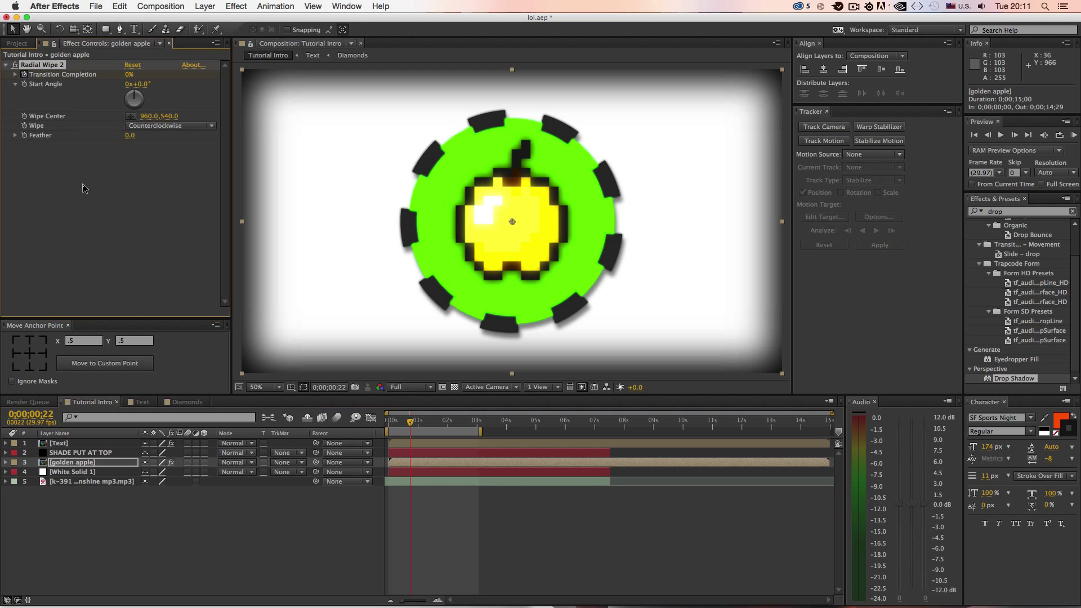
Preview the pasted wipe animation from the start and examine its timing around the first frames.
{"action": "left_click_drag", "start_coordinate": [409, 422], "coordinate": [388, 432]}
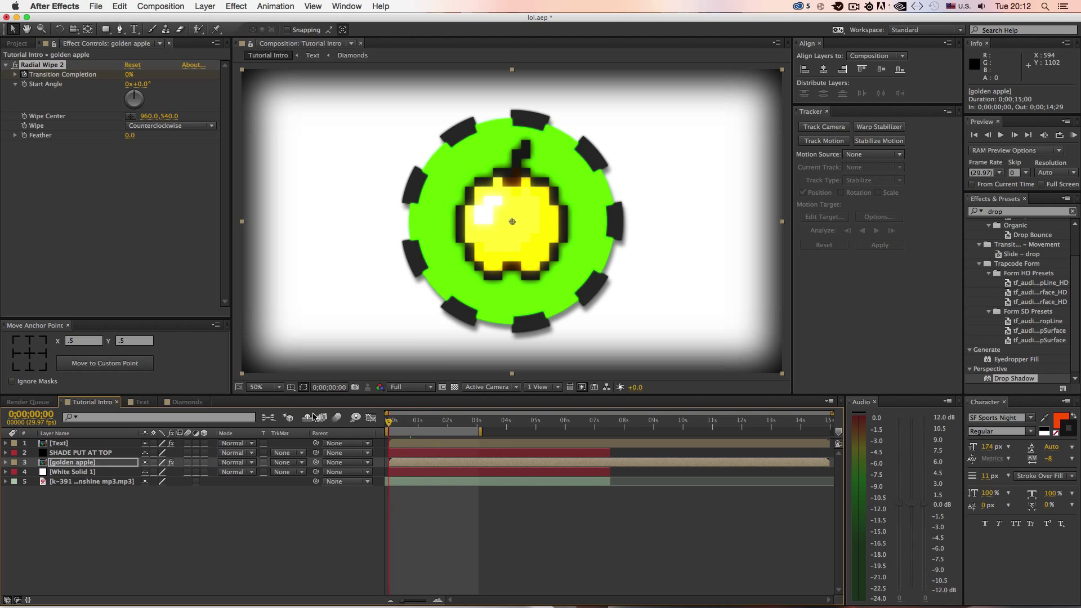
{"action": "key", "text": "space"}
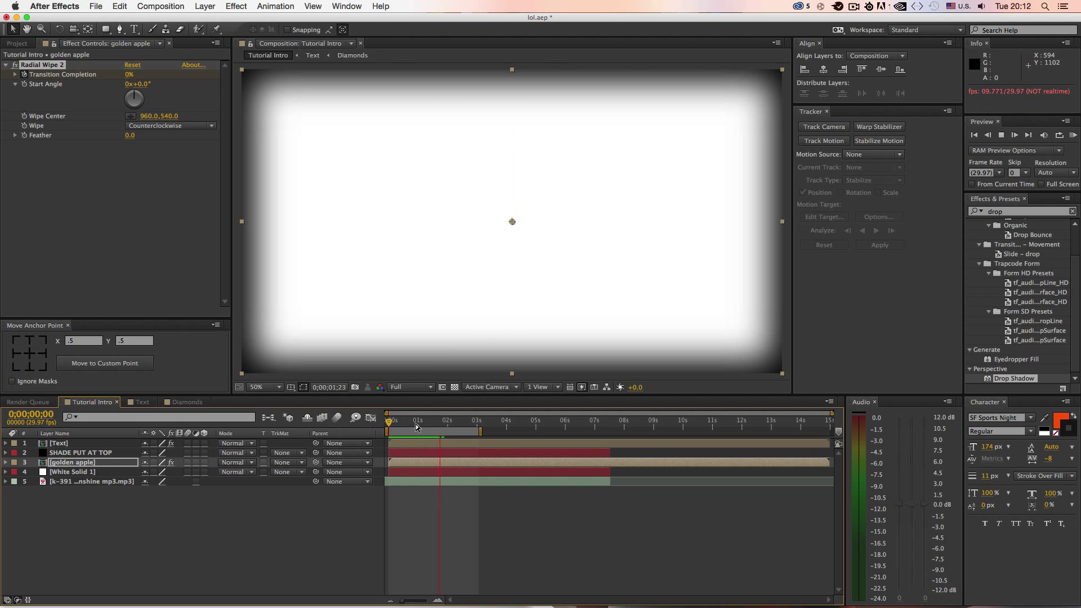
{"action": "left_click", "coordinate": [396, 422]}
{"action": "key", "text": "Page_Down"}
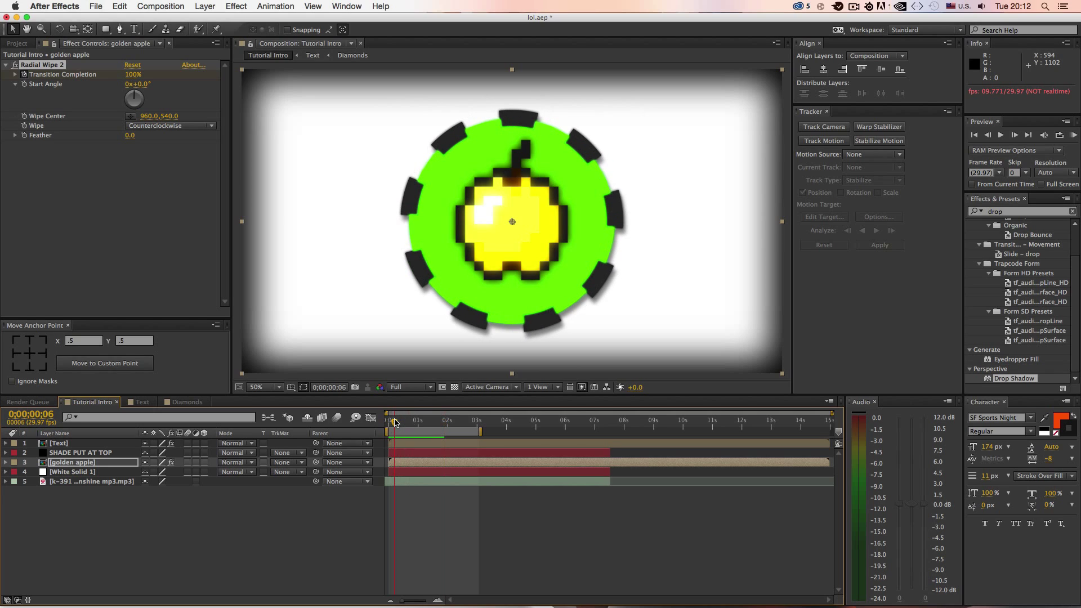
{"action": "key", "text": "Page_Up"}
{"action": "key", "text": "Page_Up"}
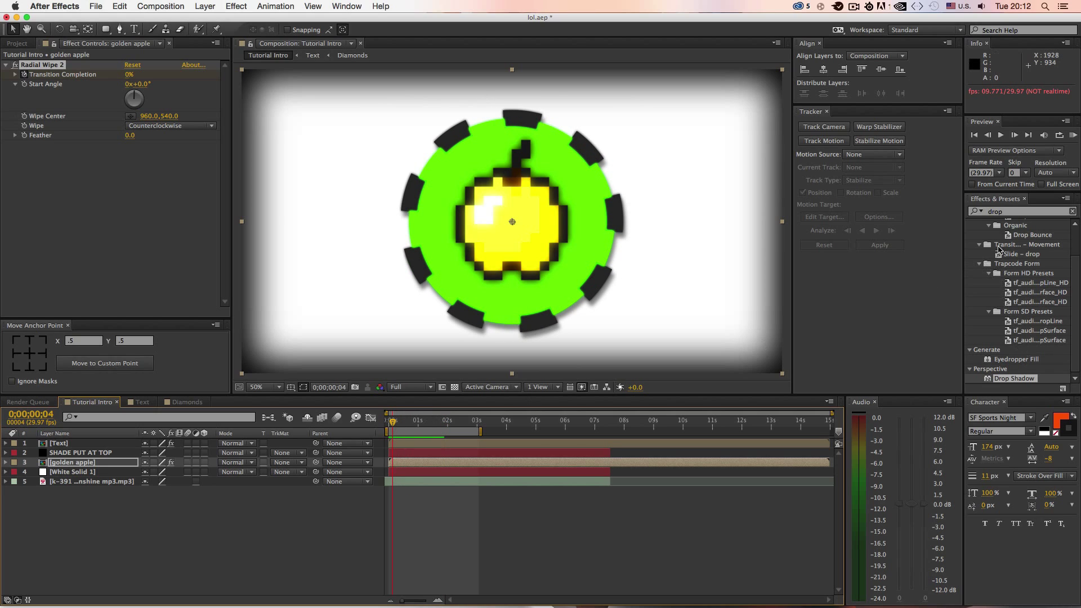
{"action": "left_click", "coordinate": [1008, 213]}
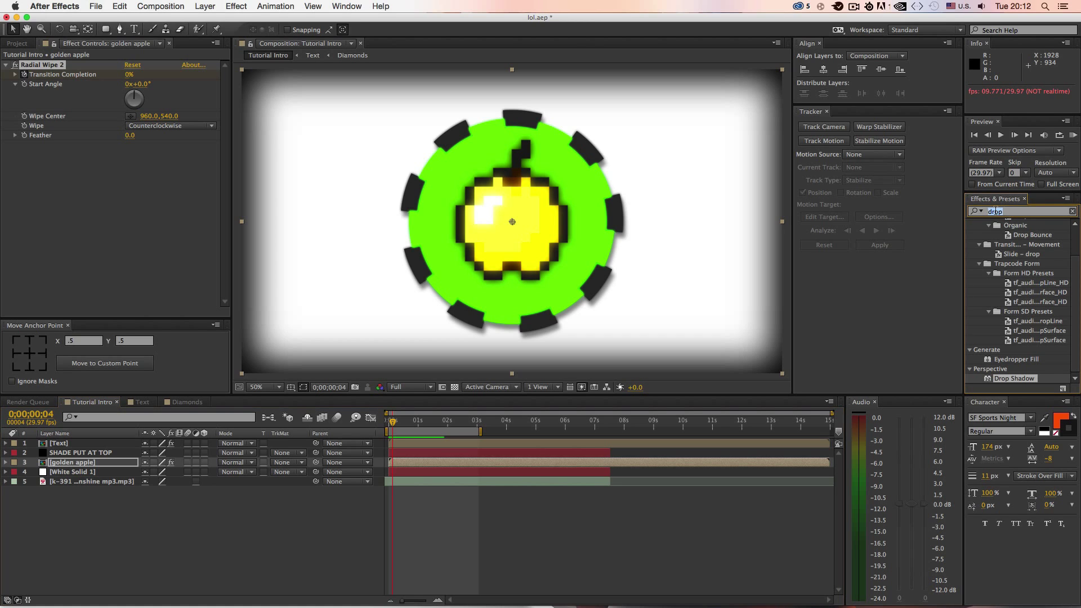
{"action": "left_click_drag", "start_coordinate": [408, 422], "coordinate": [366, 431]}
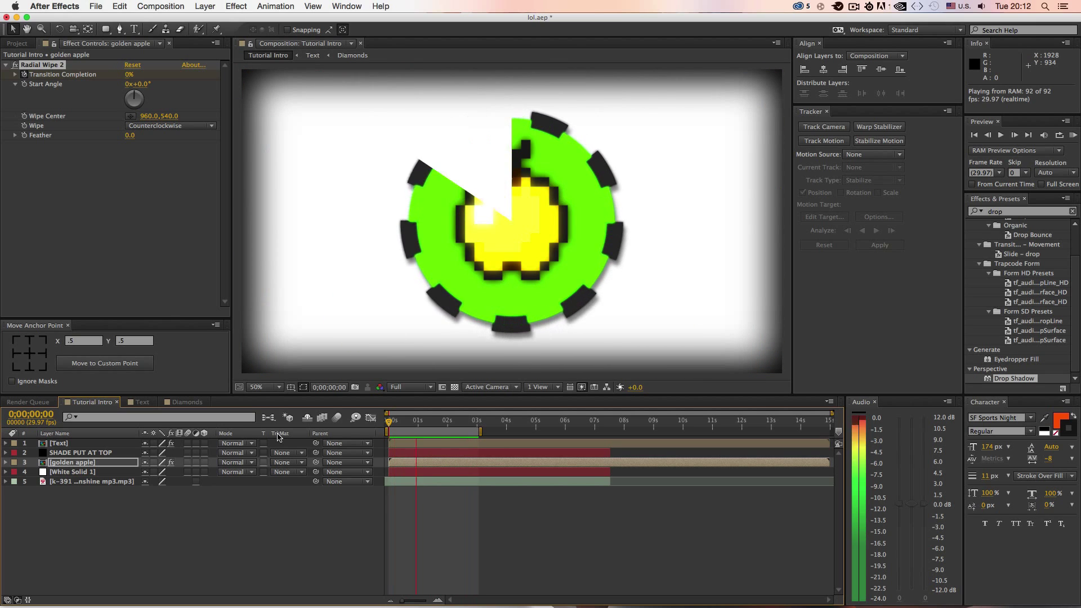
{"action": "key", "text": "space"}
{"action": "left_click", "coordinate": [390, 420]}
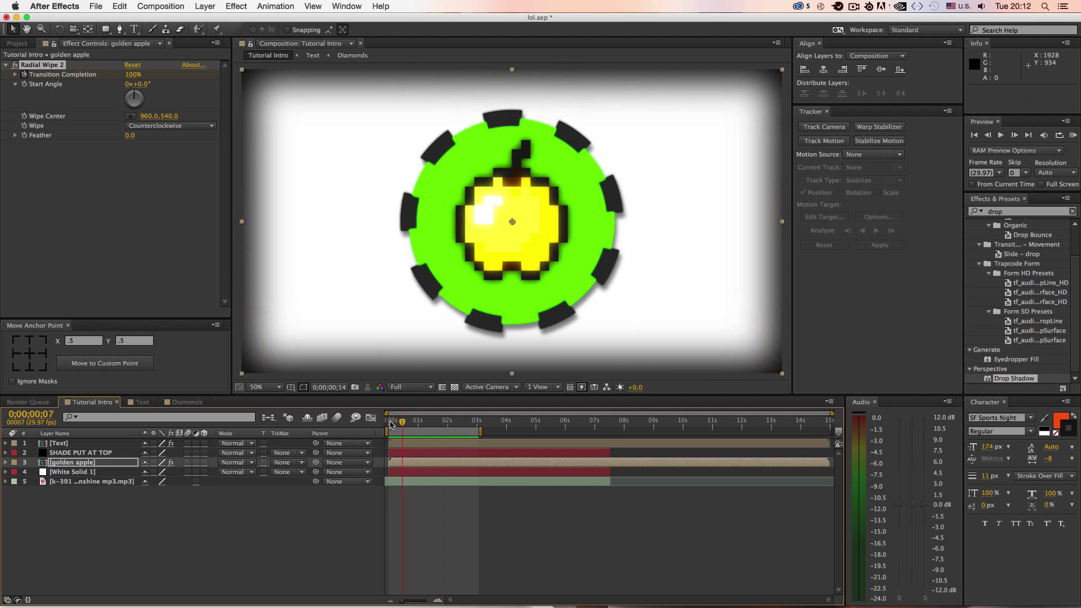
Search the effects for "radial" and add a second Radial Wipe to the golden apple layer, below the existing one.
{"action": "left_click", "coordinate": [1021, 212]}
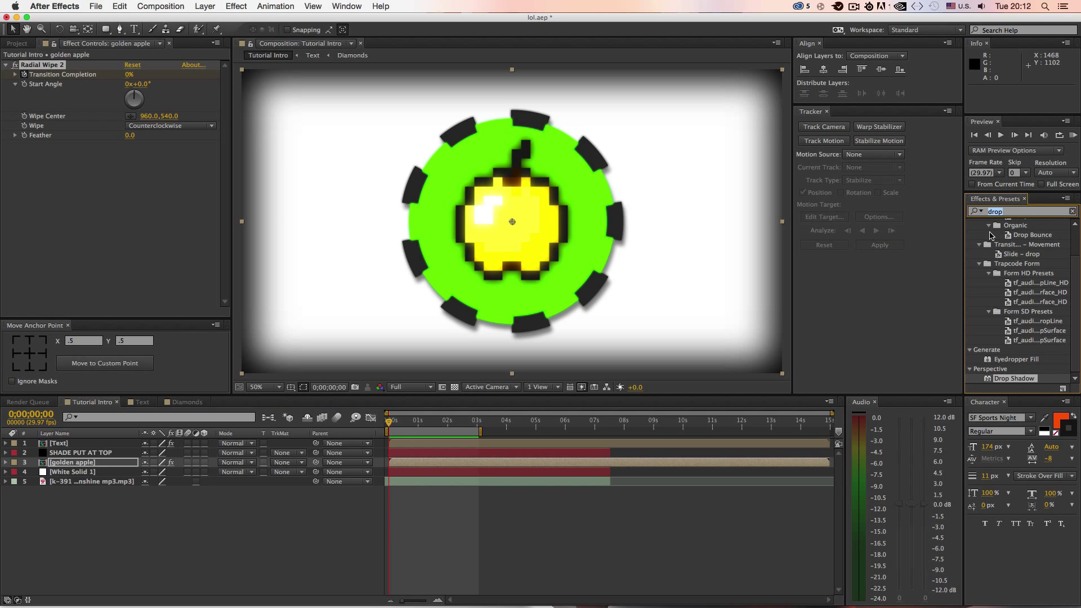
{"action": "type", "text": "radial"}
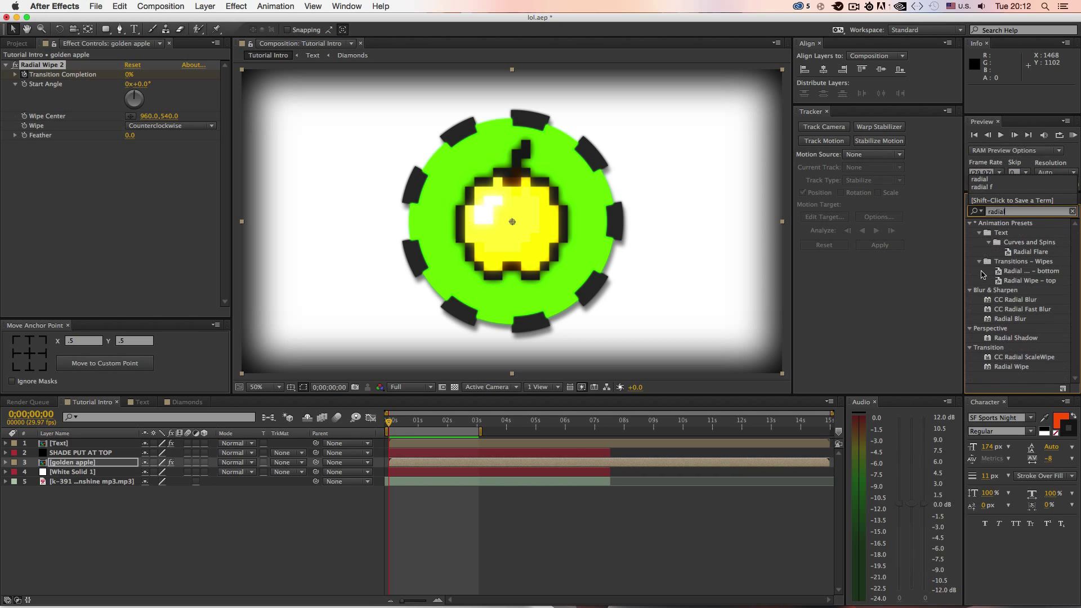
{"action": "left_click_drag", "start_coordinate": [1011, 367], "coordinate": [84, 194]}
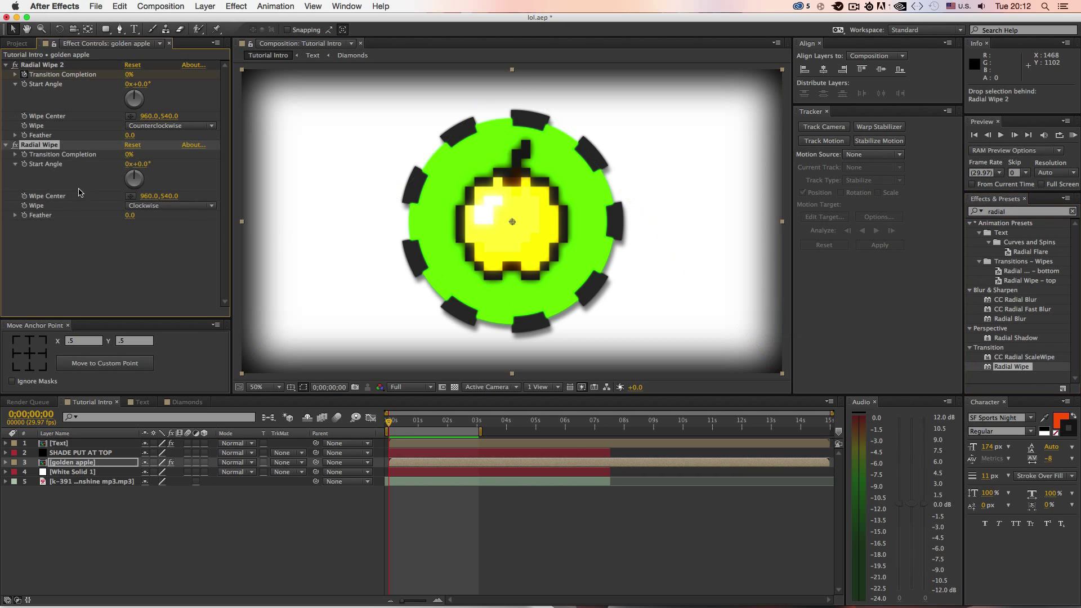
Reveal the waveform of the k-391 audio layer in the timeline.
{"action": "left_click", "coordinate": [391, 423]}
{"action": "key", "text": "space"}
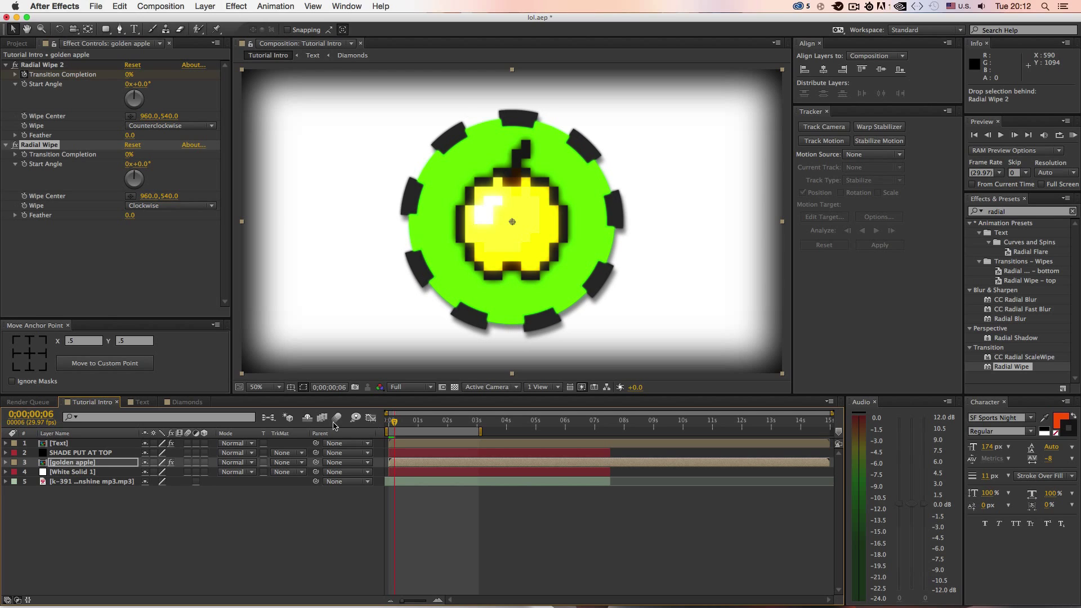
{"action": "left_click", "coordinate": [8, 482]}
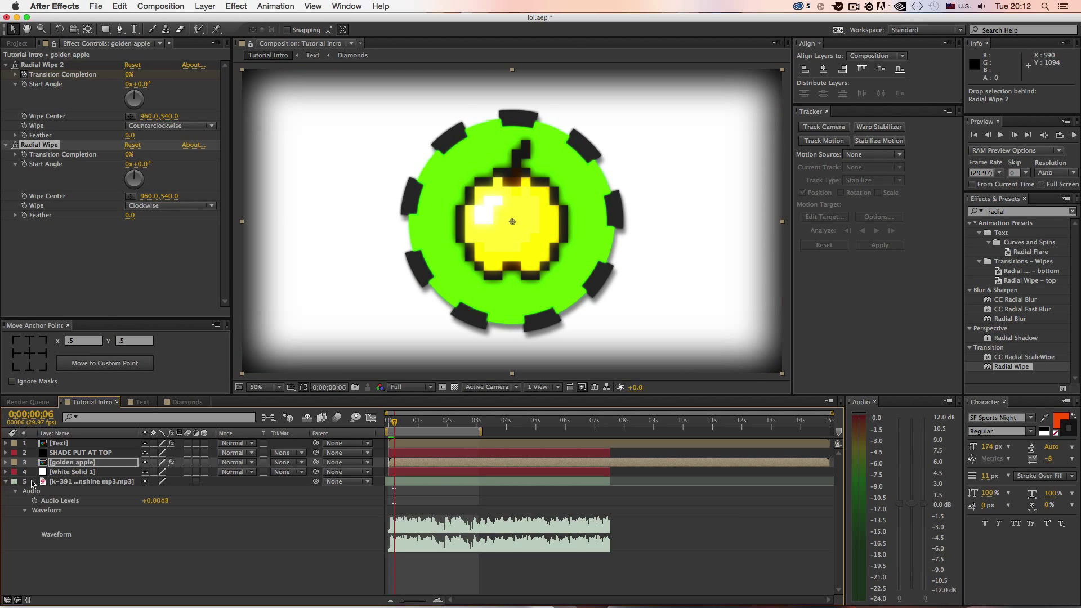
At 0;00;00;02, set the new Radial Wipe to Counterclockwise and enable keyframing for its Transition Completion.
{"action": "left_click_drag", "start_coordinate": [393, 425], "coordinate": [390, 425]}
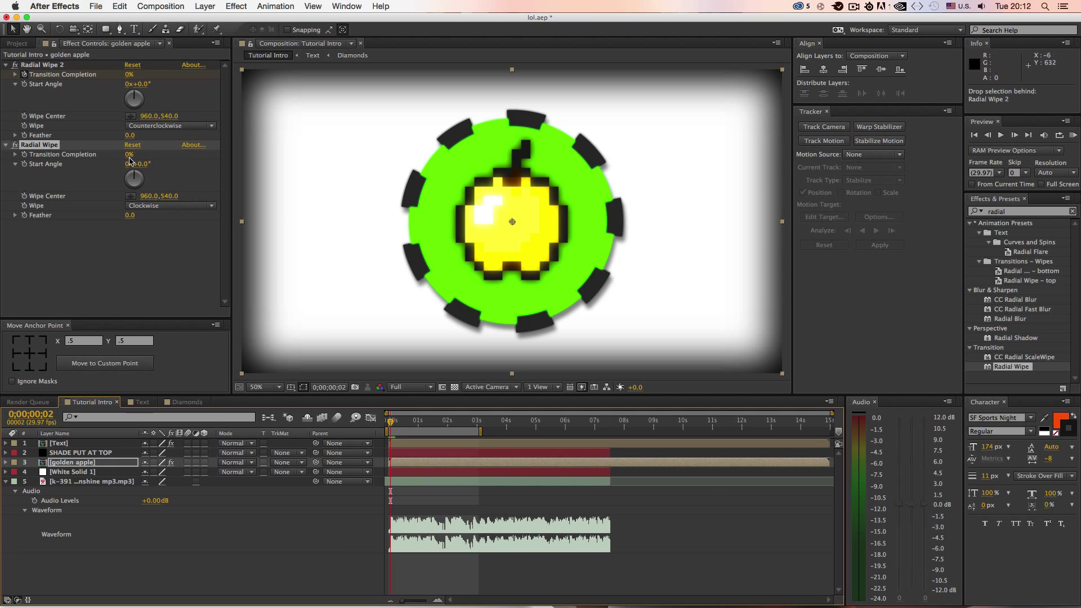
{"action": "left_click", "coordinate": [156, 206]}
{"action": "left_click", "coordinate": [163, 227]}
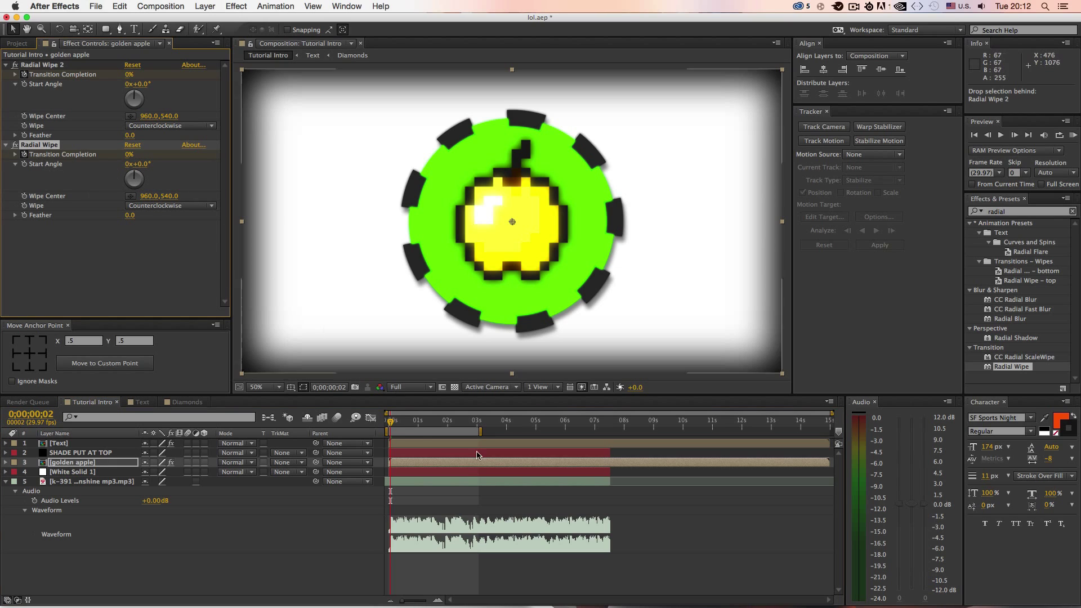
{"action": "mouse_move", "coordinate": [393, 424]}
{"action": "left_mouse_down"}
{"action": "mouse_move", "coordinate": [410, 426]}
{"action": "mouse_move", "coordinate": [391, 426]}
{"action": "left_mouse_up"}
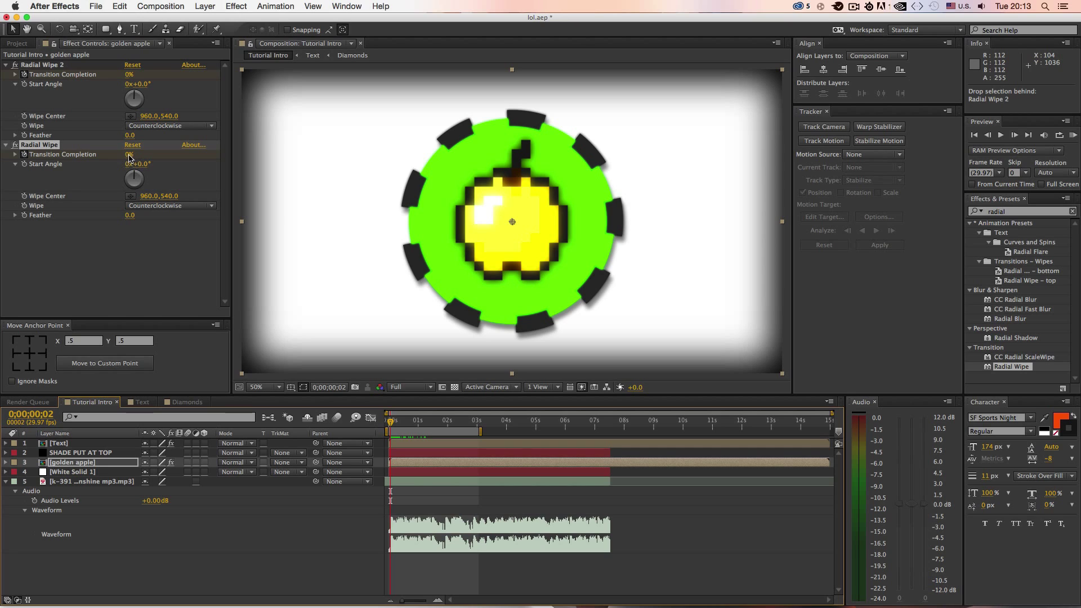
At 0;00;00;02, set the lower Radial Wipe's Transition Completion to 100% and reveal its properties under the golden apple layer.
{"action": "left_click_drag", "start_coordinate": [128, 159], "coordinate": [202, 156]}
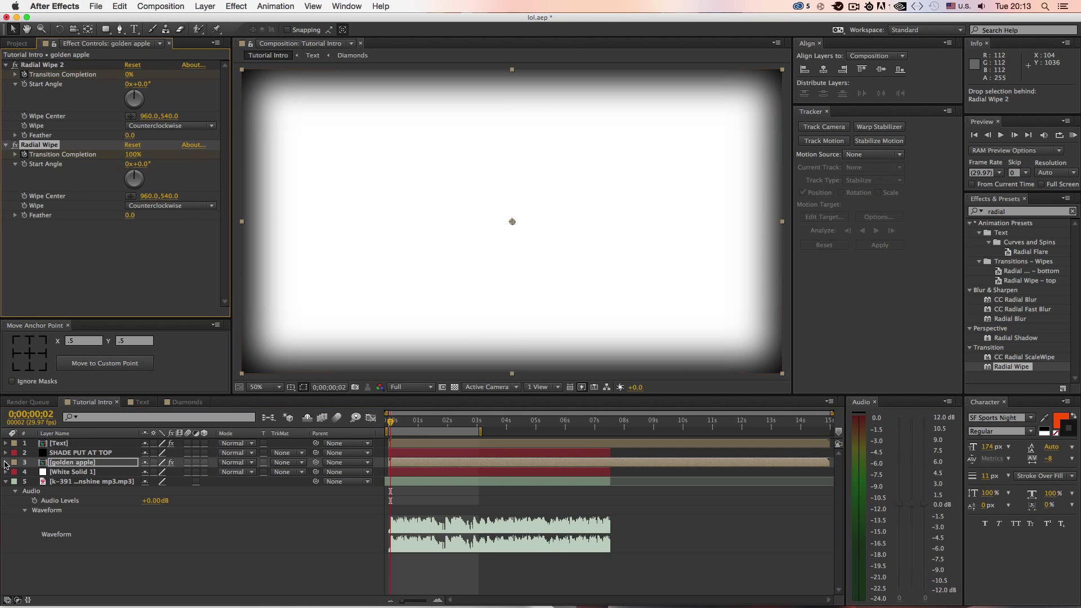
{"action": "left_click", "coordinate": [6, 463]}
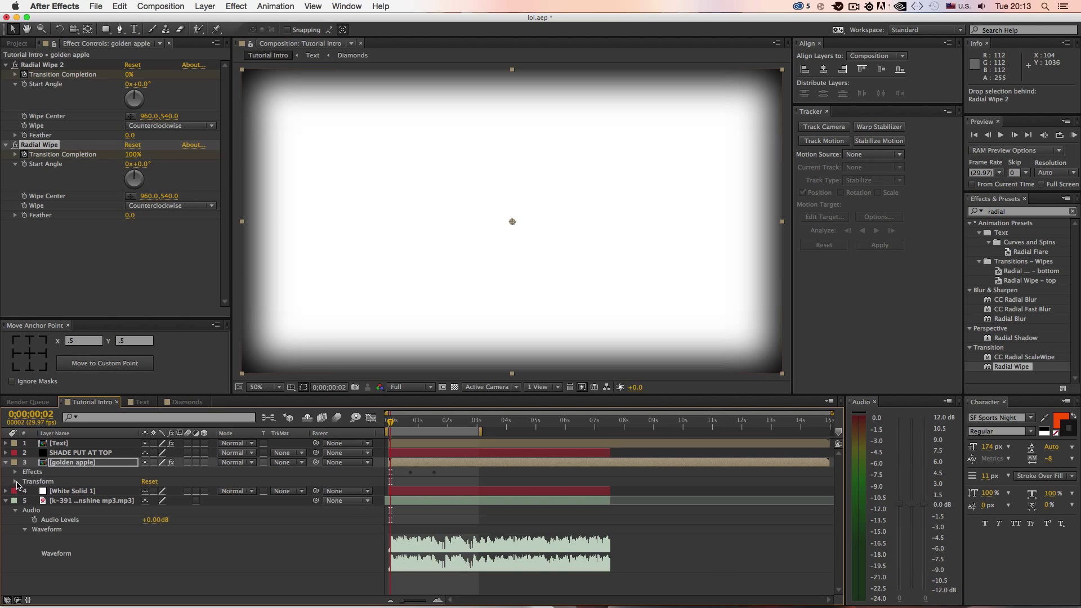
{"action": "left_click", "coordinate": [16, 473]}
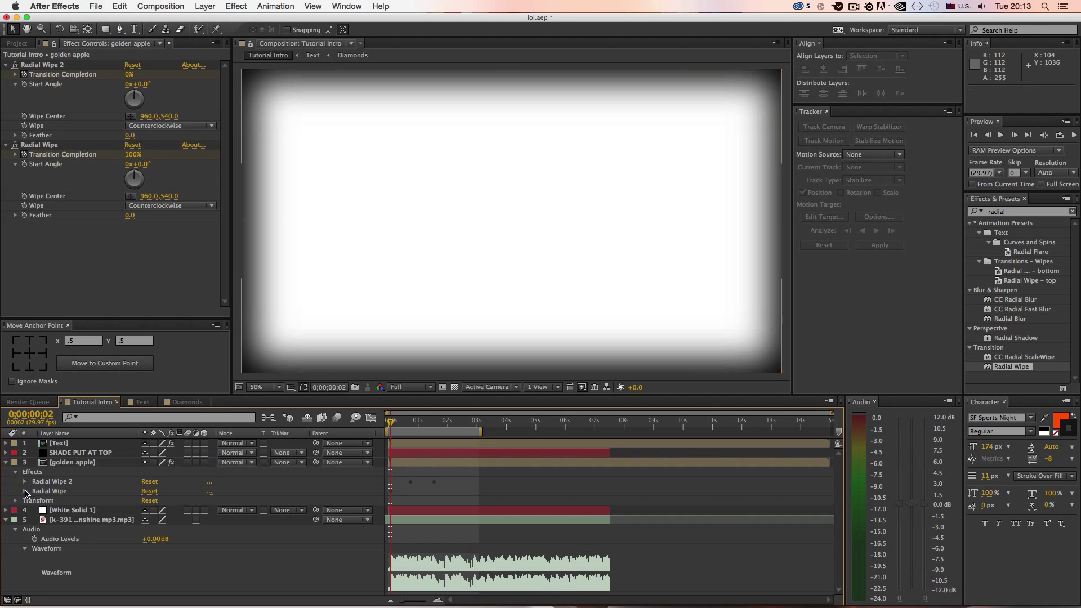
{"action": "left_click", "coordinate": [26, 492]}
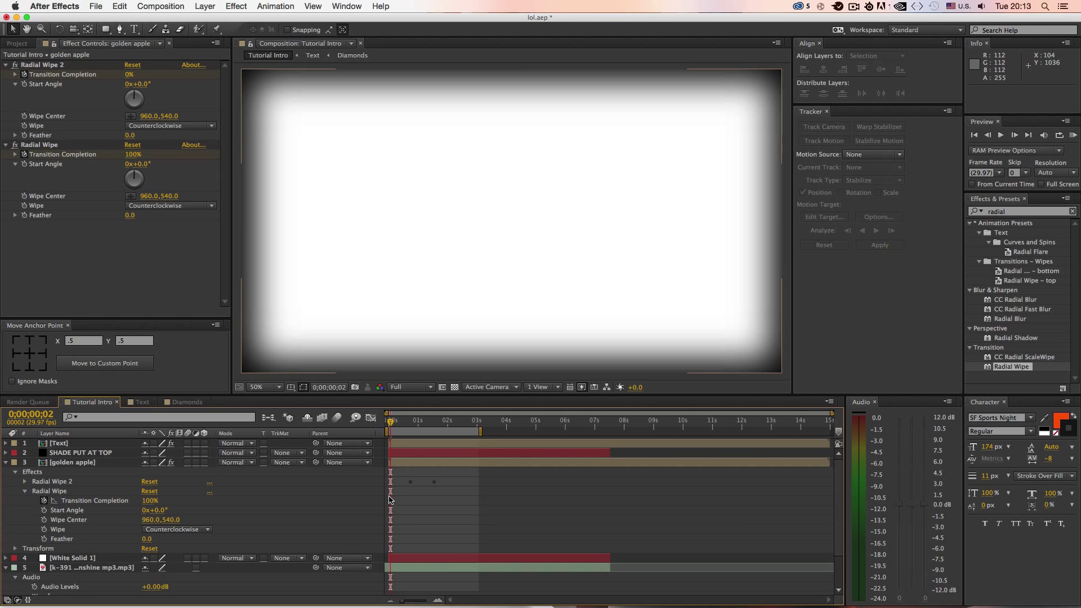
At 0;00;00;14, keyframe the lower Radial Wipe's Transition Completion at 0% and scrub back to check the wipe.
{"action": "mouse_move", "coordinate": [390, 423]}
{"action": "left_mouse_down"}
{"action": "mouse_move", "coordinate": [422, 427]}
{"action": "mouse_move", "coordinate": [401, 427]}
{"action": "left_mouse_up"}
{"action": "scroll", "coordinate": [408, 459], "scroll_direction": "down", "scroll_amount": 3}
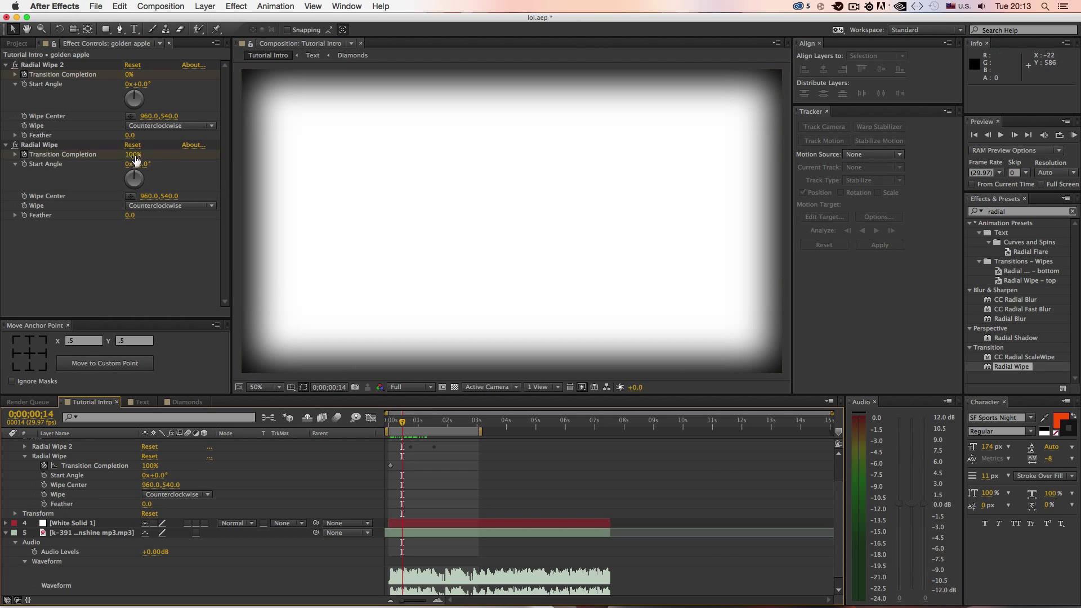
{"action": "left_click_drag", "start_coordinate": [134, 159], "coordinate": [53, 157]}
{"action": "mouse_move", "coordinate": [400, 421]}
{"action": "left_mouse_down"}
{"action": "mouse_move", "coordinate": [393, 428]}
{"action": "mouse_move", "coordinate": [406, 428]}
{"action": "mouse_move", "coordinate": [391, 428]}
{"action": "mouse_move", "coordinate": [416, 432]}
{"action": "mouse_move", "coordinate": [400, 431]}
{"action": "left_mouse_up"}
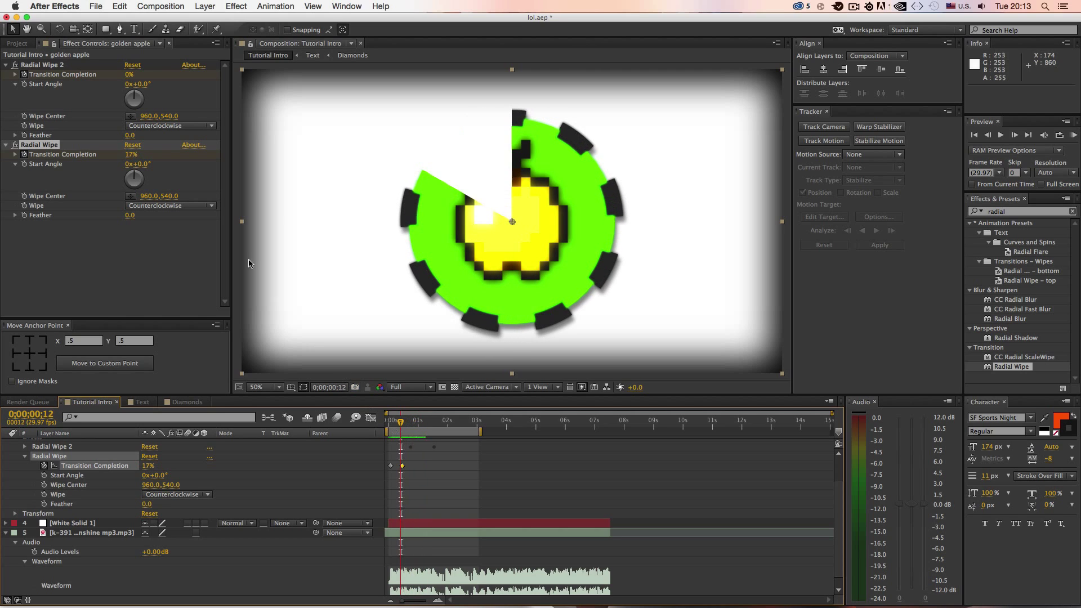
Set Radial Wipe 2 to Clockwise and move the other wipe's second Transition Completion keyframe to 0;00;00;26.
{"action": "left_click", "coordinate": [166, 126]}
{"action": "left_click", "coordinate": [157, 133]}
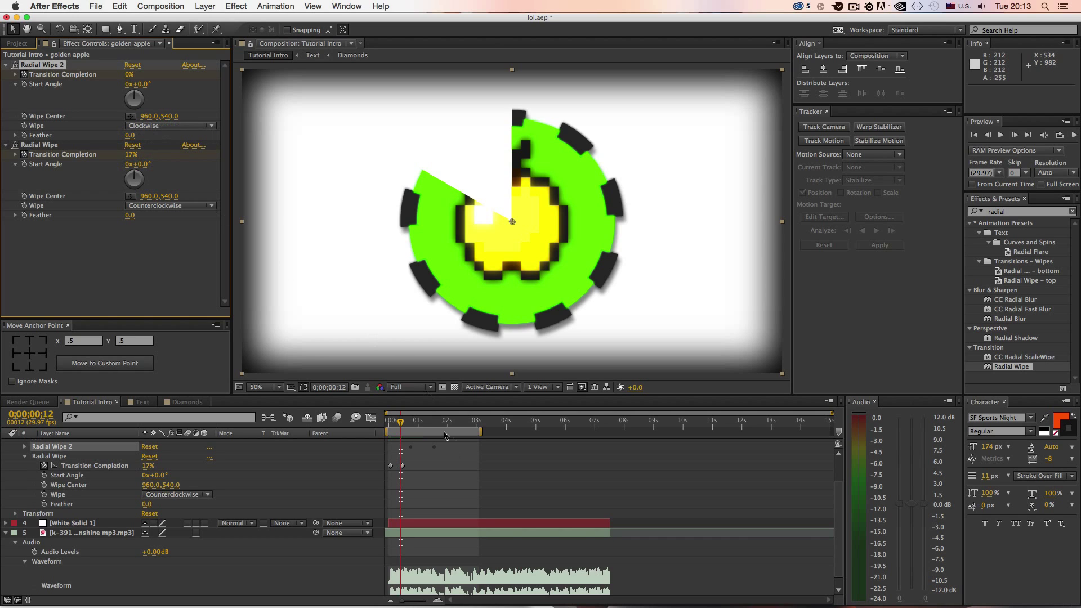
{"action": "mouse_move", "coordinate": [403, 419]}
{"action": "left_mouse_down"}
{"action": "mouse_move", "coordinate": [391, 429]}
{"action": "mouse_move", "coordinate": [414, 429]}
{"action": "left_mouse_up"}
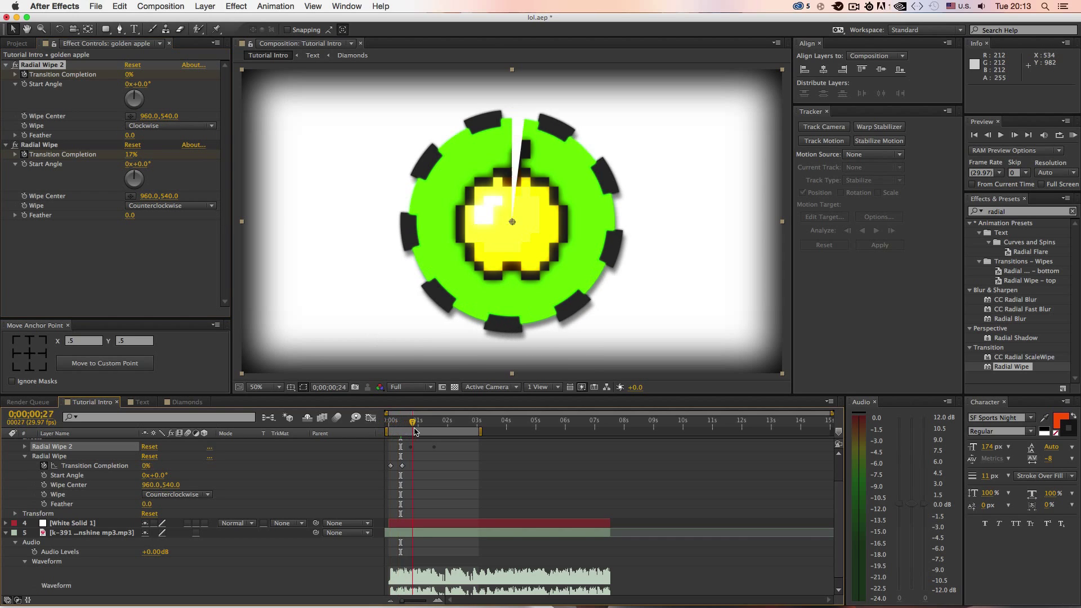
{"action": "left_click_drag", "start_coordinate": [402, 466], "coordinate": [414, 466]}
Preview the revised apple wipes from the start and collapse the golden apple layer's properties.
{"action": "left_click_drag", "start_coordinate": [404, 423], "coordinate": [363, 424]}
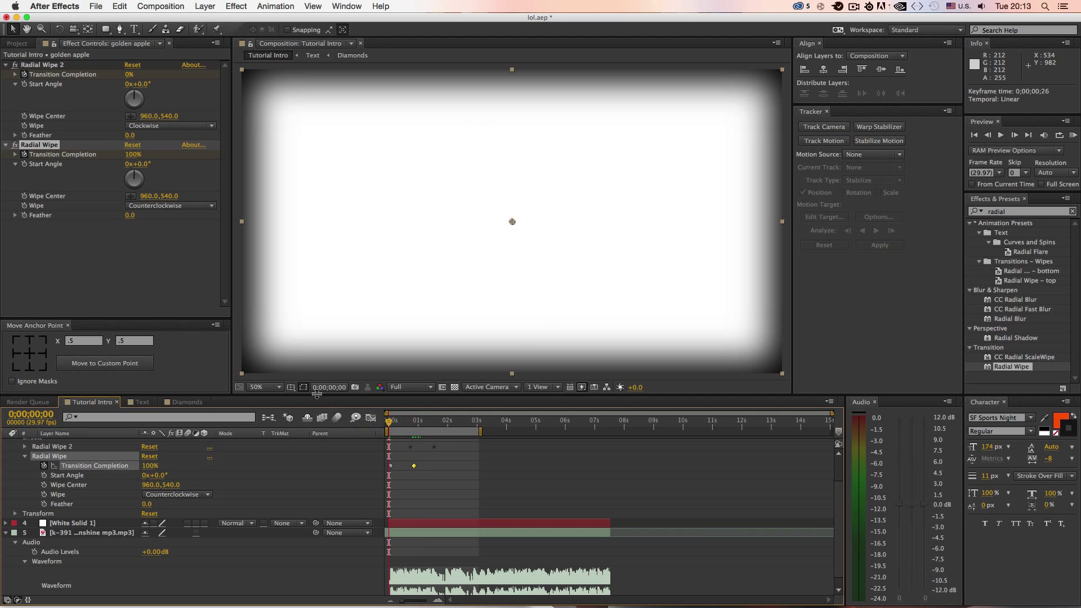
{"action": "key", "text": "KP_0"}
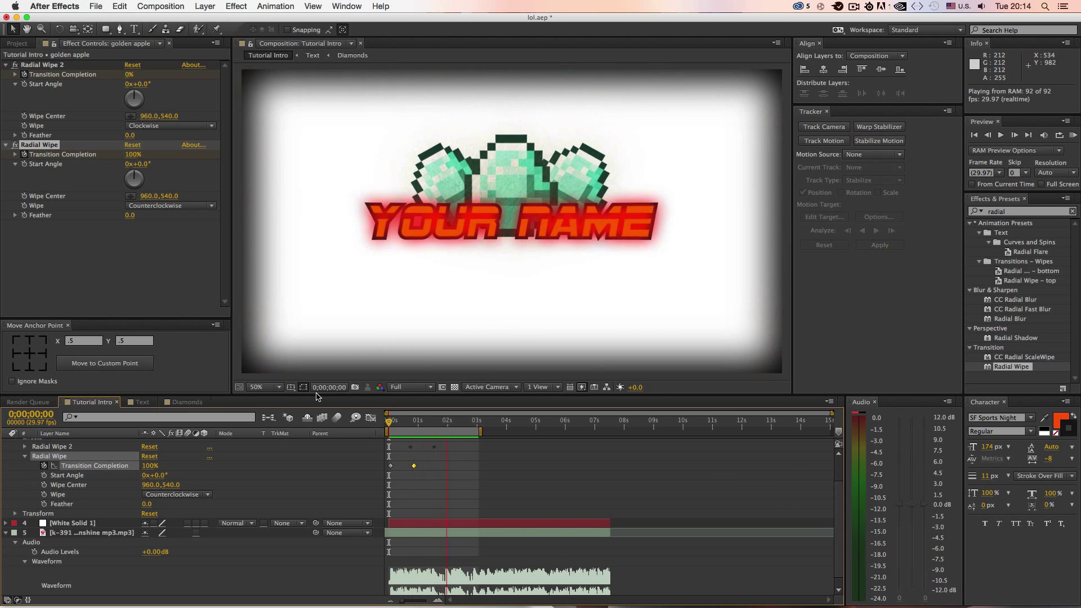
{"action": "scroll", "coordinate": [40, 510], "scroll_direction": "up", "scroll_amount": 3}
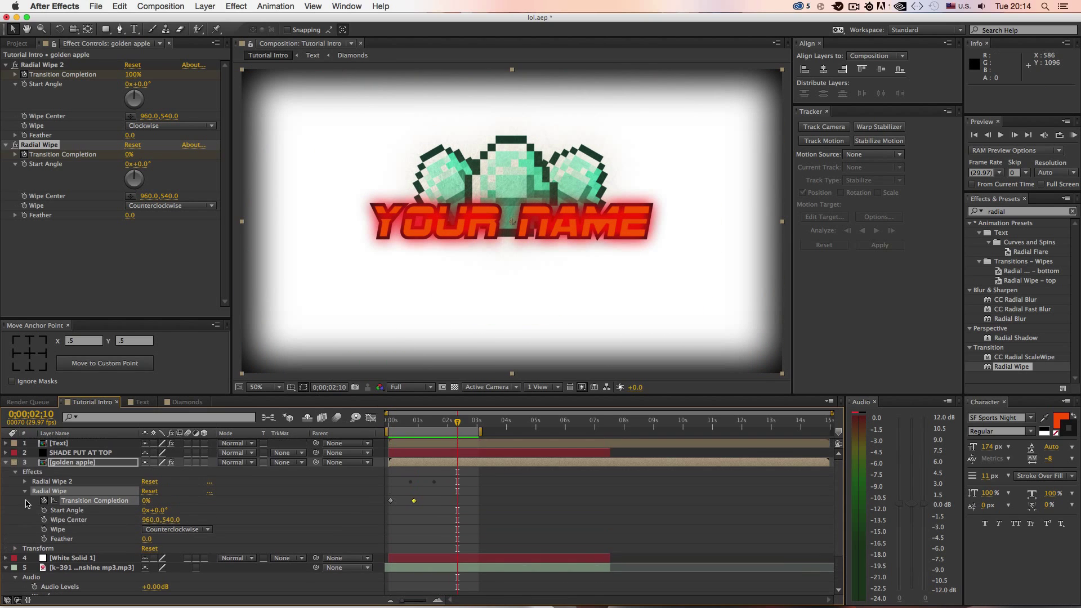
{"action": "mouse_move", "coordinate": [432, 424]}
{"action": "left_mouse_down"}
{"action": "mouse_move", "coordinate": [397, 430]}
{"action": "mouse_move", "coordinate": [417, 433]}
{"action": "left_mouse_up"}
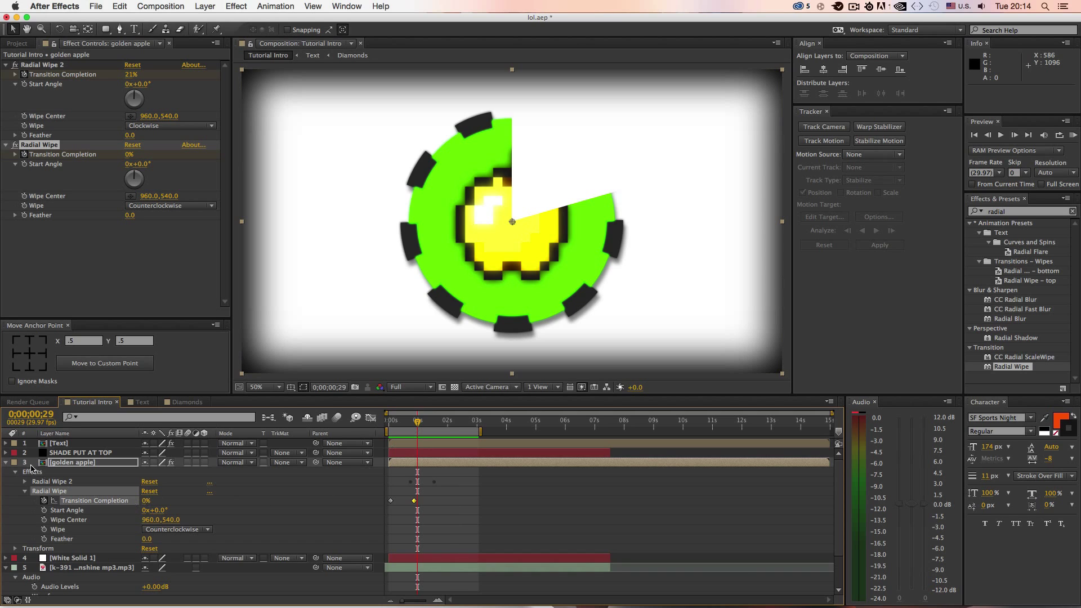
{"action": "left_click", "coordinate": [7, 462]}
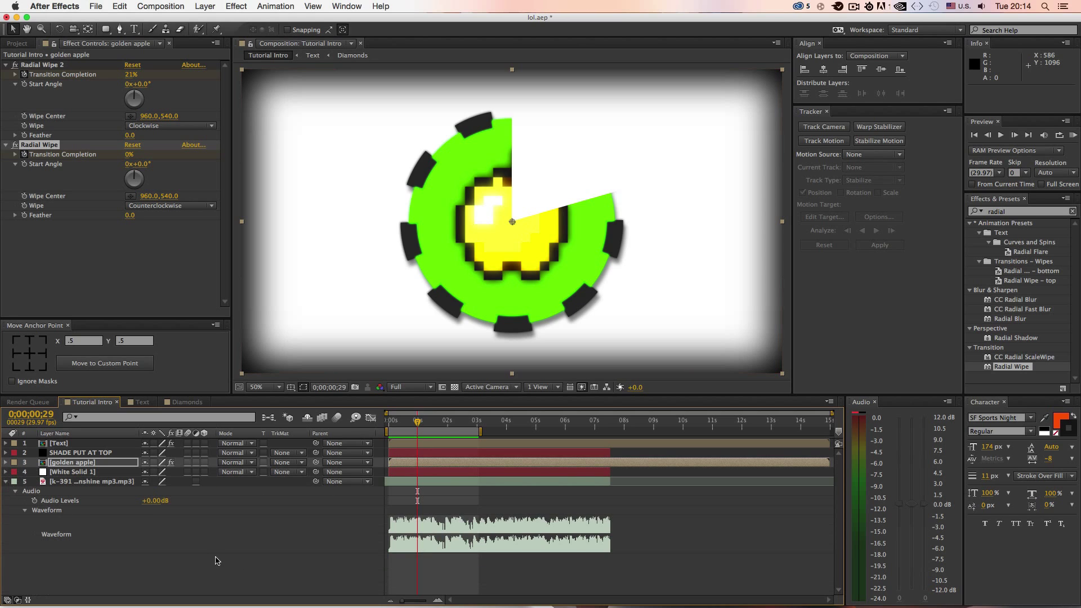
Move the current time to 0;00;01;26 and set the work area from 0;00;01;00 to 0;00;05;23.
{"action": "left_click", "coordinate": [447, 425]}
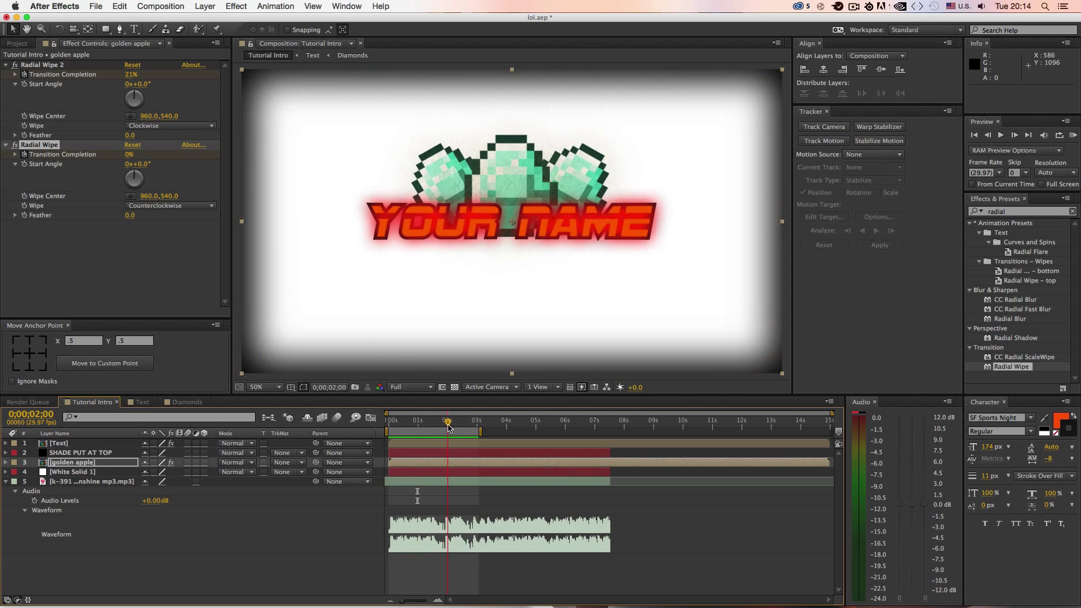
{"action": "left_click", "coordinate": [450, 426]}
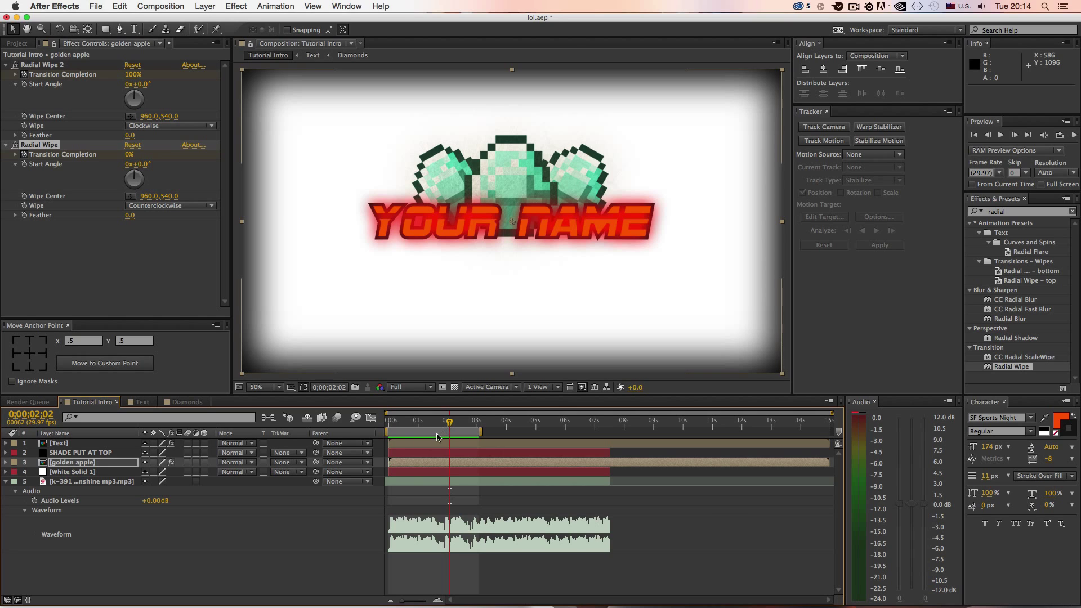
{"action": "left_click", "coordinate": [443, 426]}
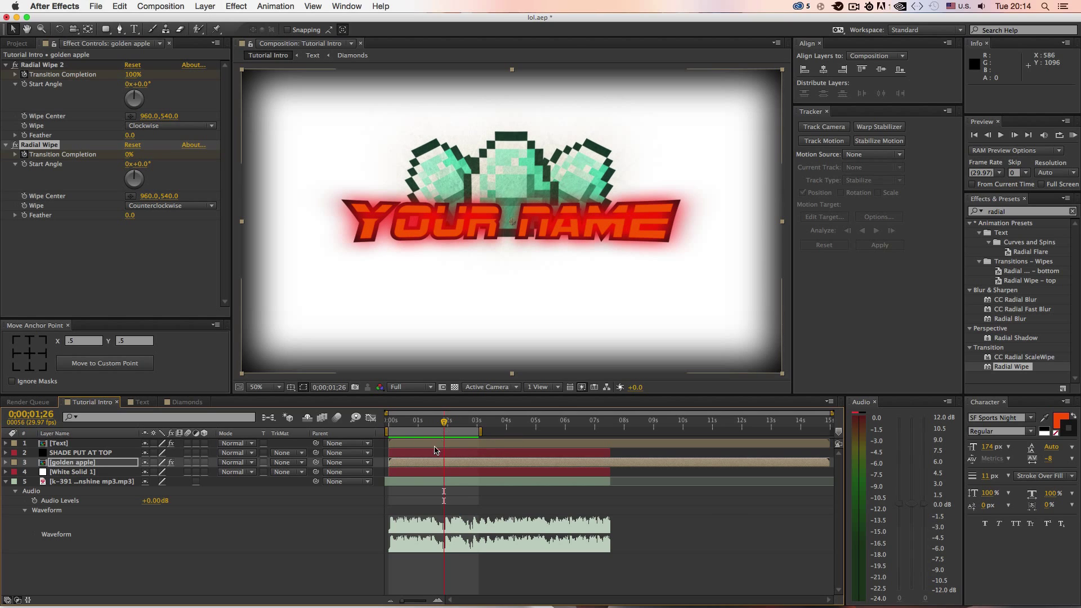
{"action": "left_click", "coordinate": [427, 444]}
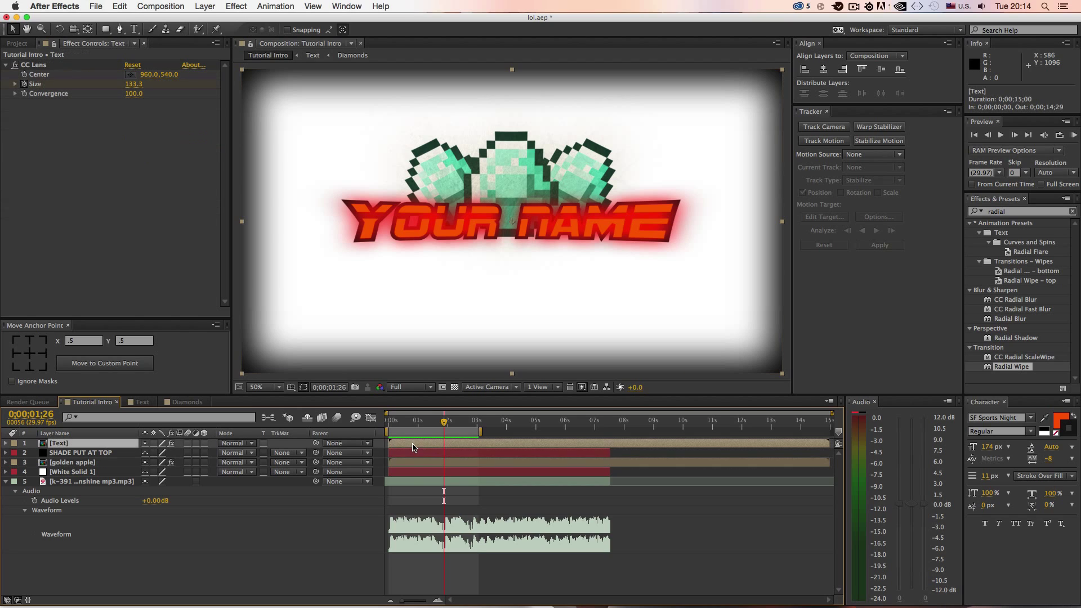
{"action": "left_click_drag", "start_coordinate": [482, 430], "coordinate": [562, 431]}
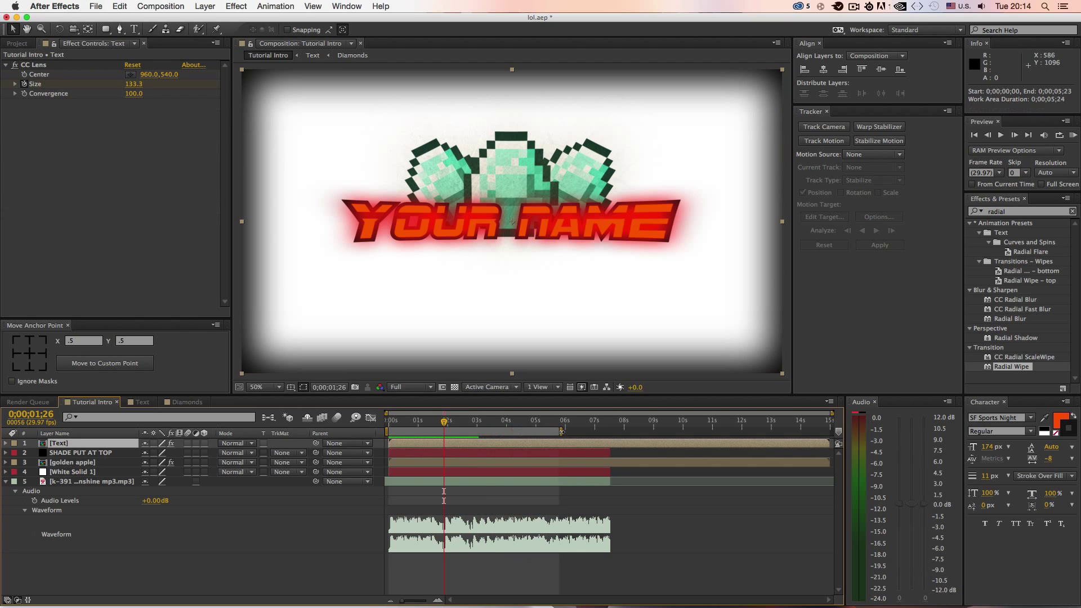
{"action": "left_click_drag", "start_coordinate": [389, 434], "coordinate": [415, 431]}
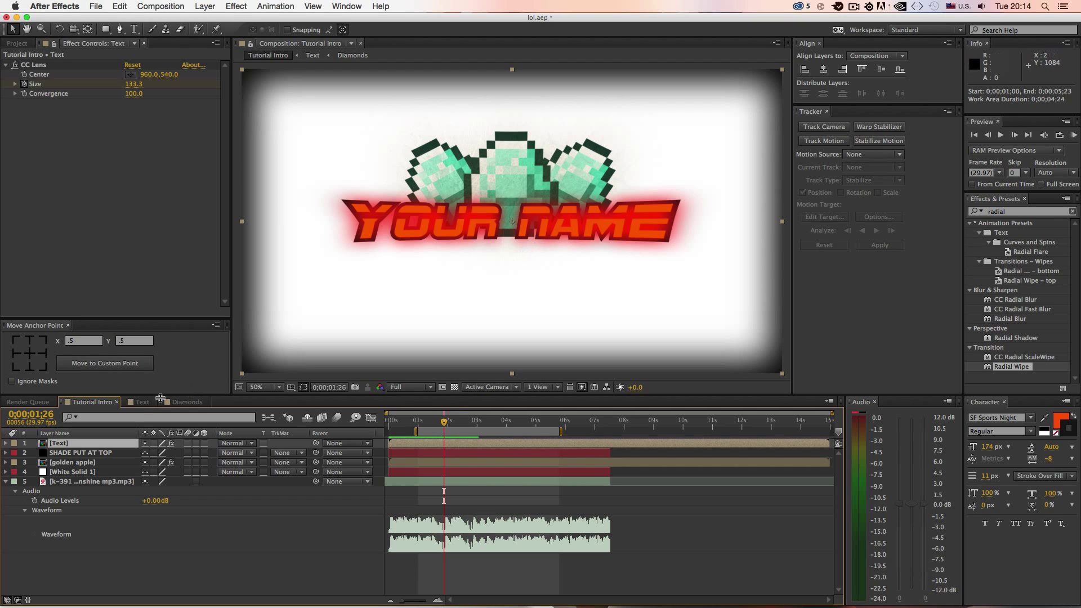
Move the SHADE PUT AT TOP layer above the Text layer and create a 1920 × 1080 purple solid (BA00FF) beneath it.
{"action": "left_click_drag", "start_coordinate": [81, 455], "coordinate": [93, 444]}
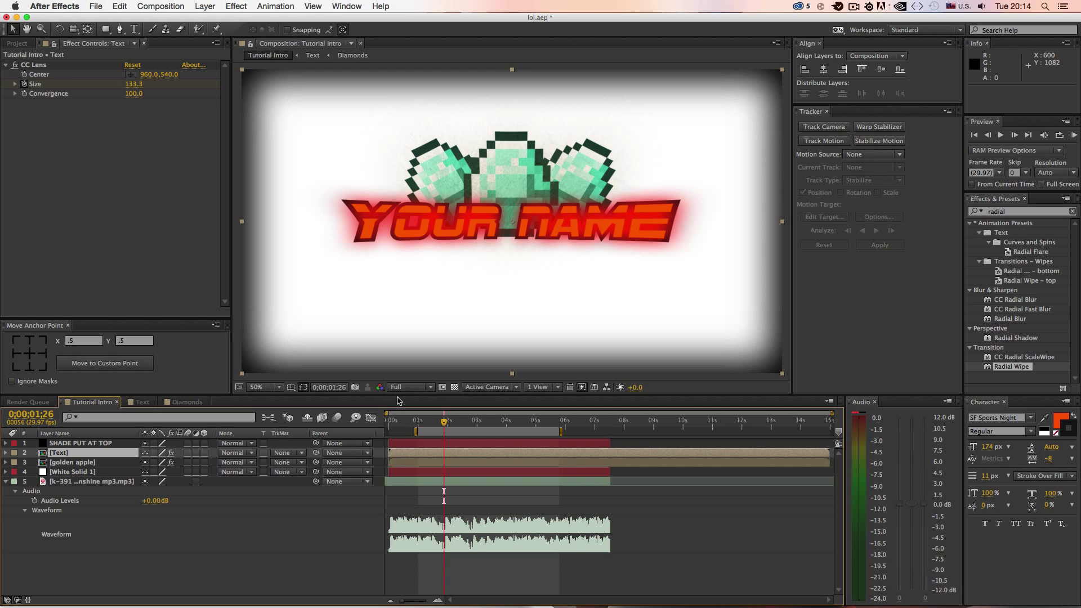
{"action": "key", "text": "super+y"}
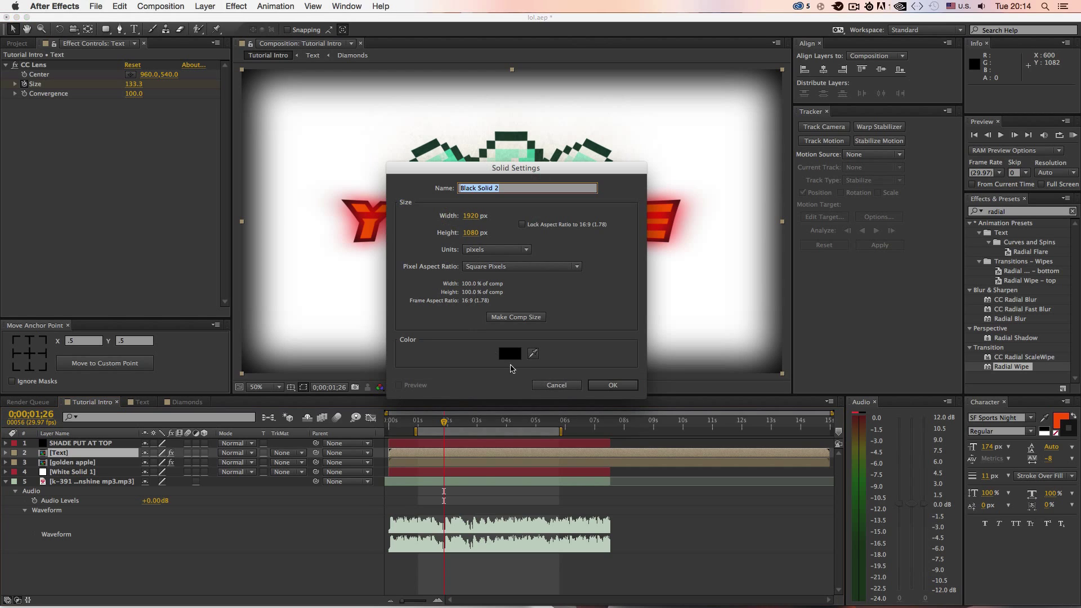
{"action": "left_click", "coordinate": [510, 353]}
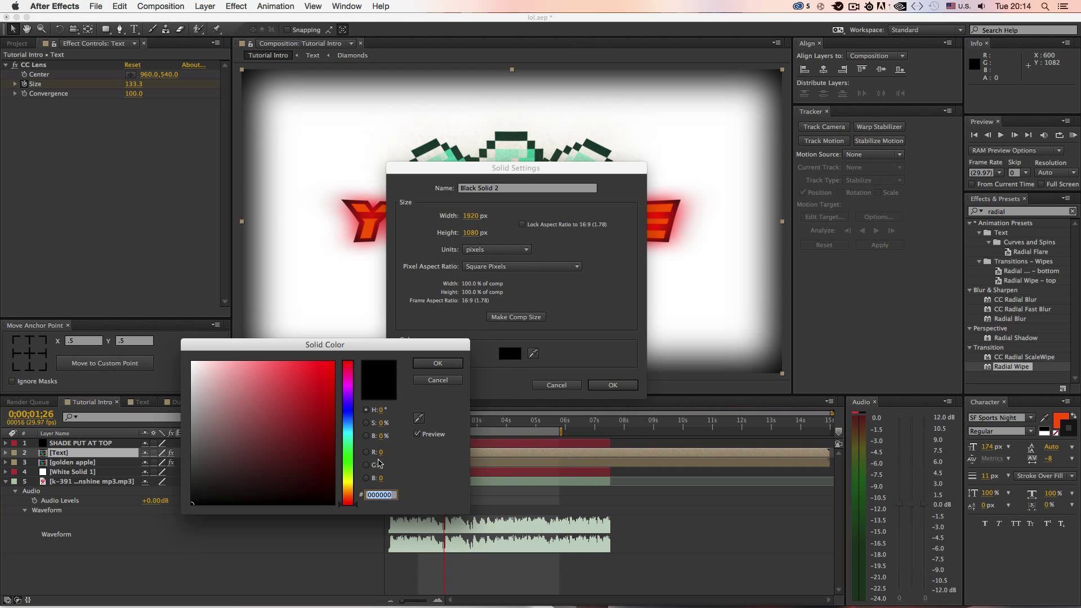
{"action": "left_click_drag", "start_coordinate": [349, 404], "coordinate": [334, 361]}
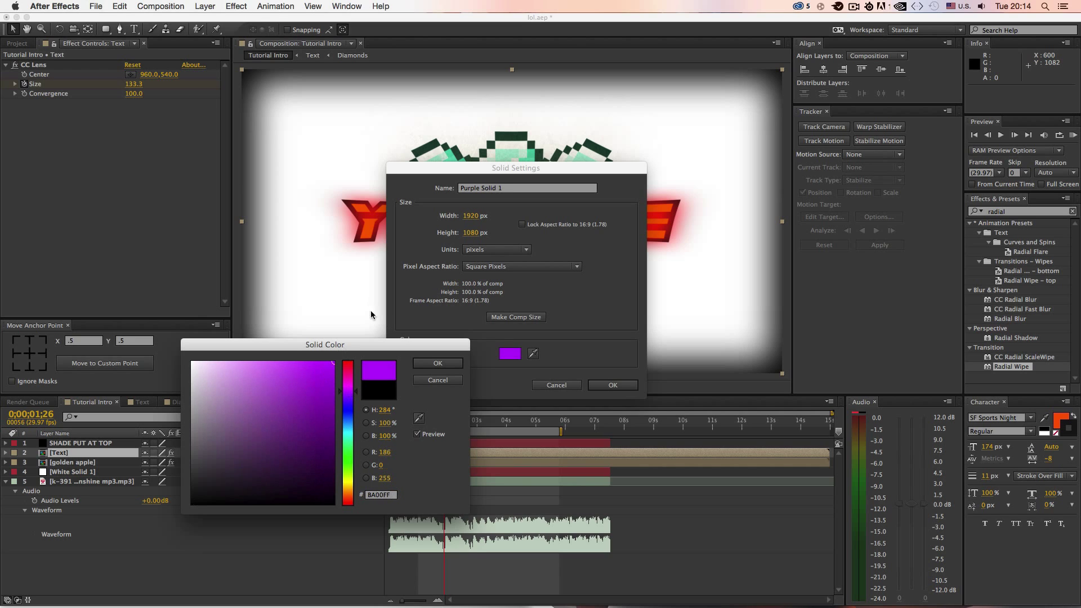
{"action": "left_click", "coordinate": [426, 364]}
{"action": "left_click", "coordinate": [613, 385]}
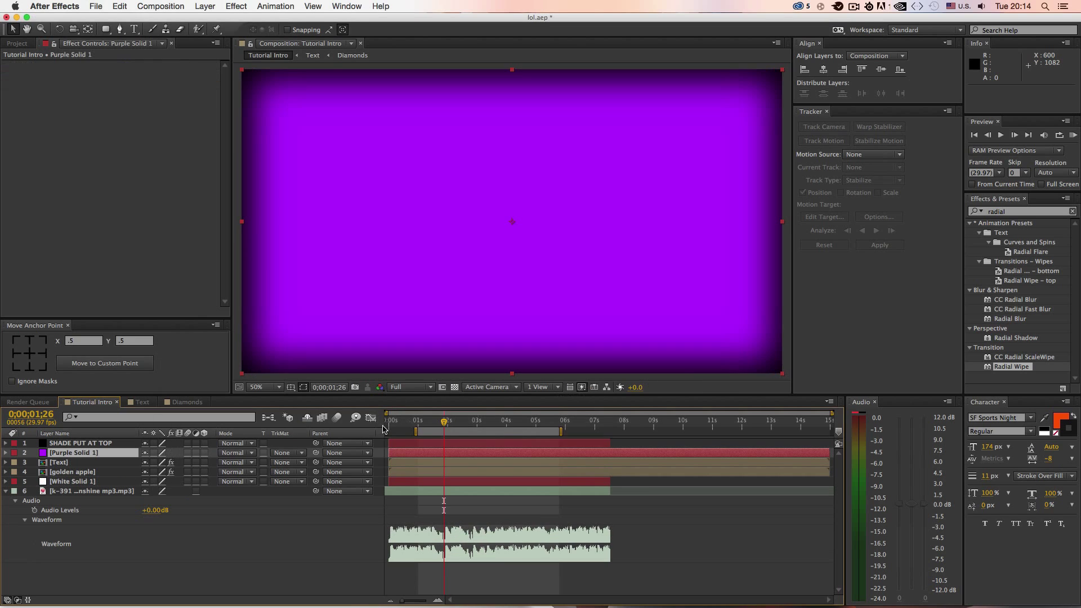
Move the purple solid below the Text layer and trim its start to 0;00;01;23.
{"action": "left_click", "coordinate": [269, 560]}
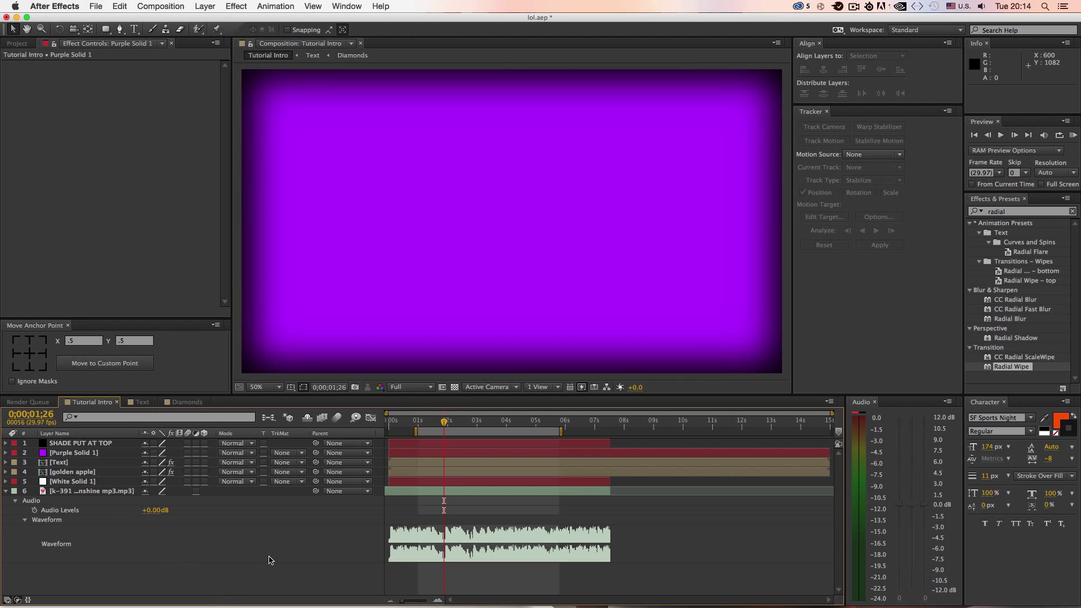
{"action": "left_click_drag", "start_coordinate": [90, 453], "coordinate": [95, 468]}
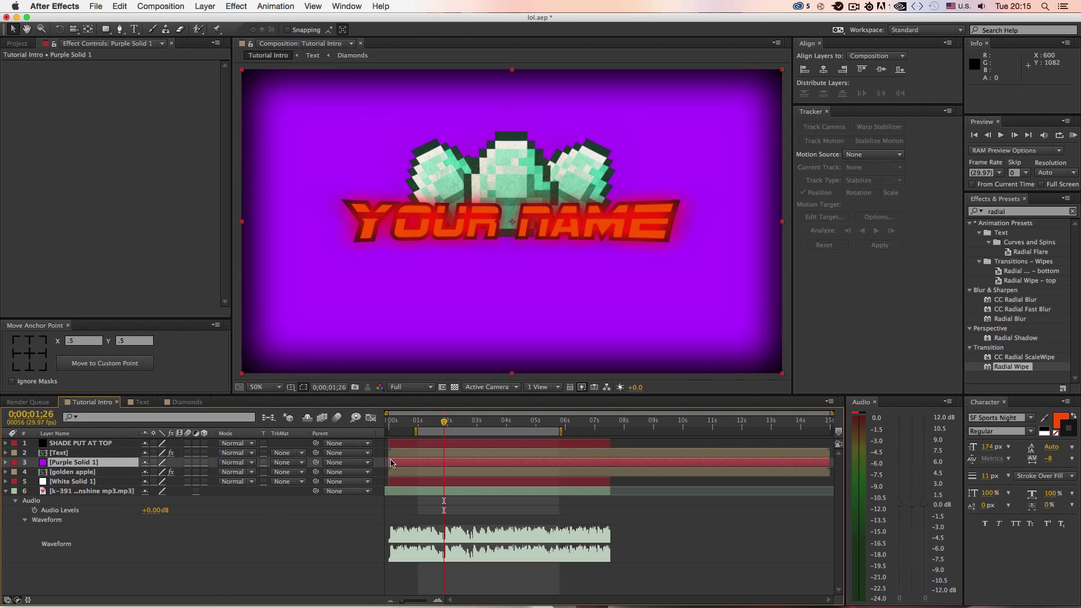
{"action": "left_click_drag", "start_coordinate": [392, 463], "coordinate": [438, 468]}
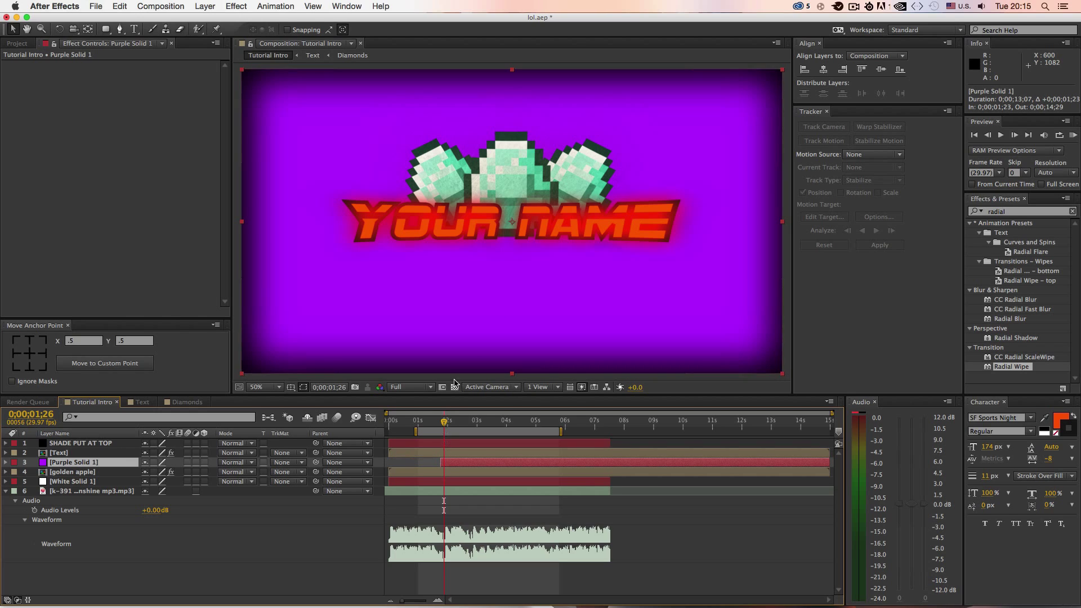
Search the effects for "cc grid", apply CC Grid Wipe to the purple solid and set its Completion to 38%.
{"action": "left_click", "coordinate": [1013, 212]}
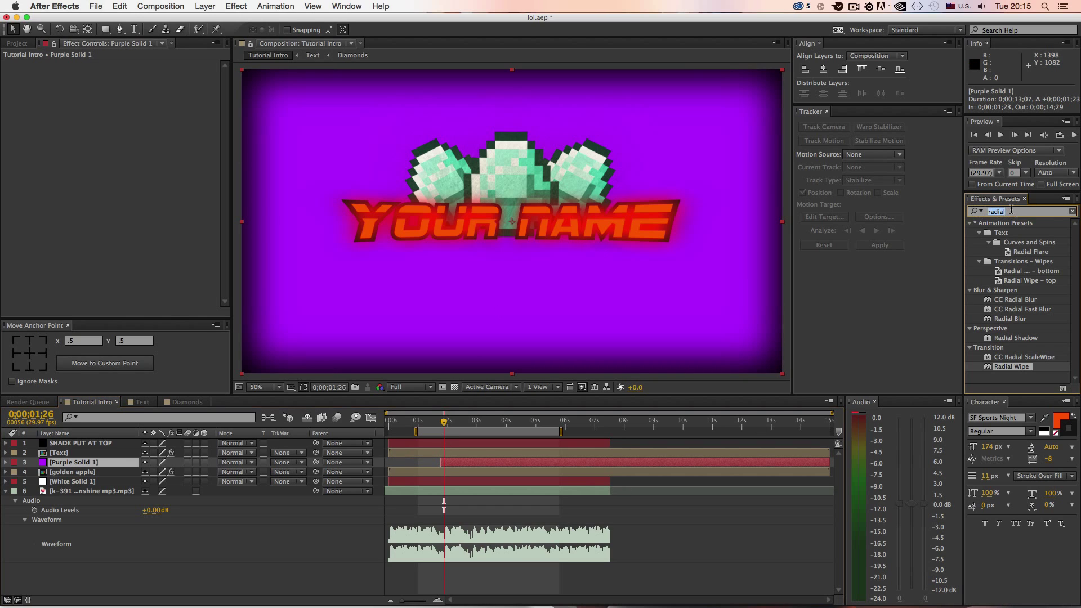
{"action": "type", "text": "c"}
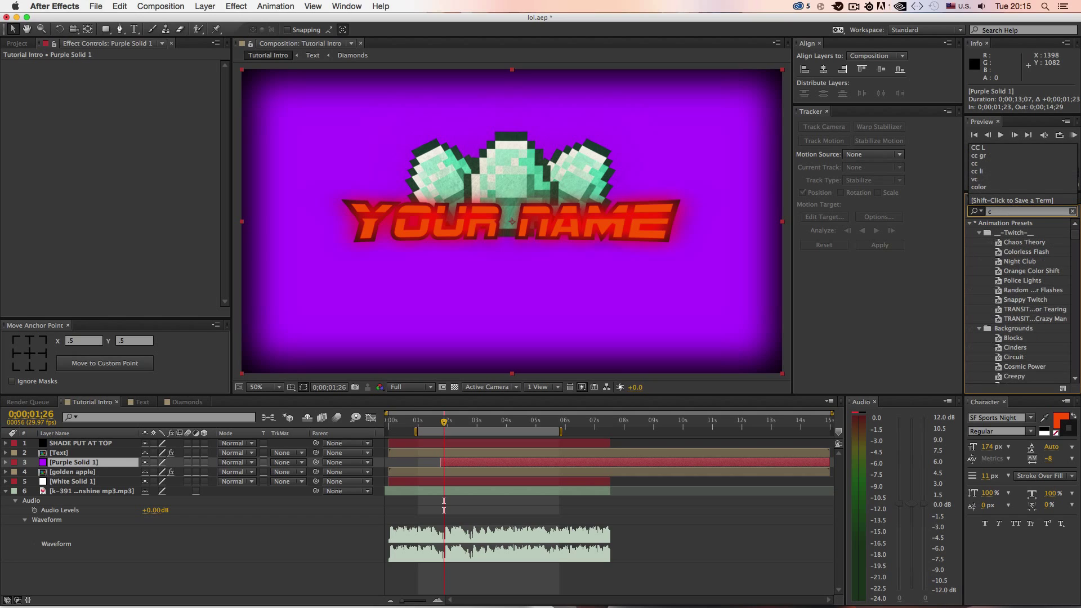
{"action": "type", "text": "c"}
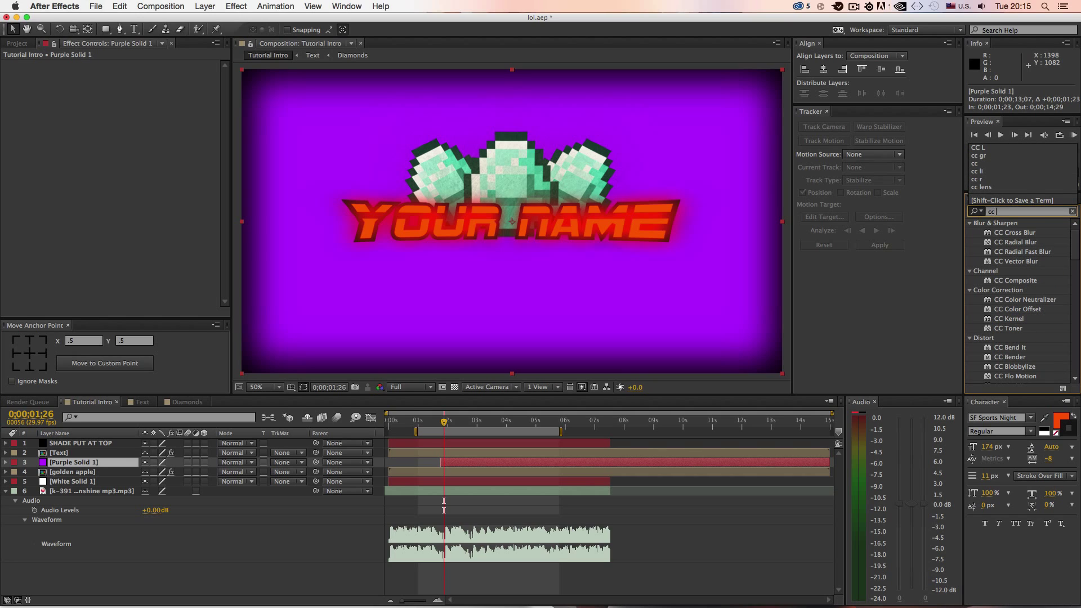
{"action": "type", "text": " grid"}
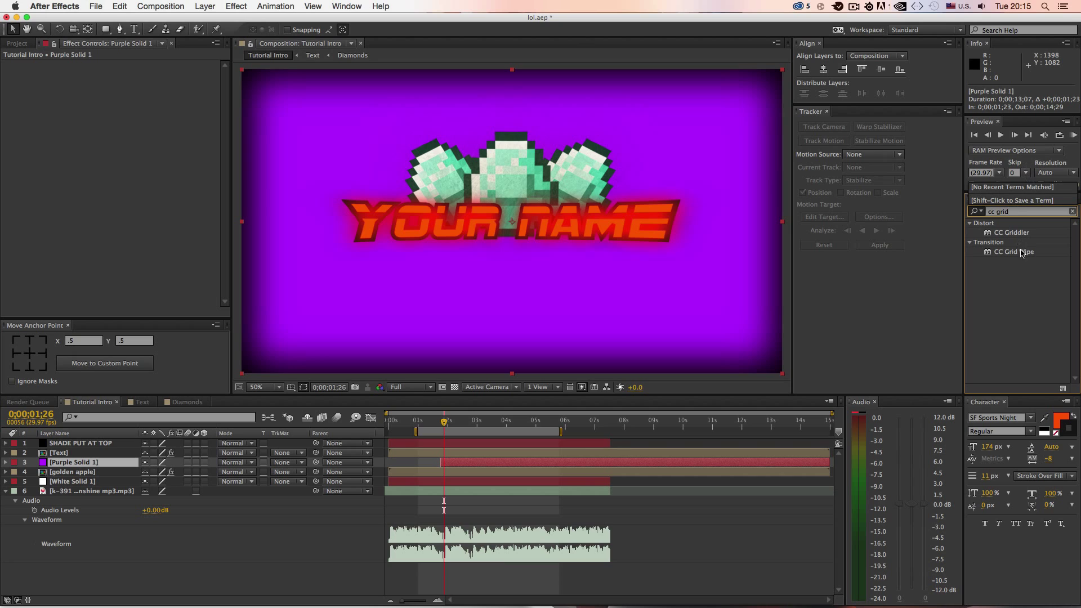
{"action": "left_click_drag", "start_coordinate": [1022, 253], "coordinate": [141, 463]}
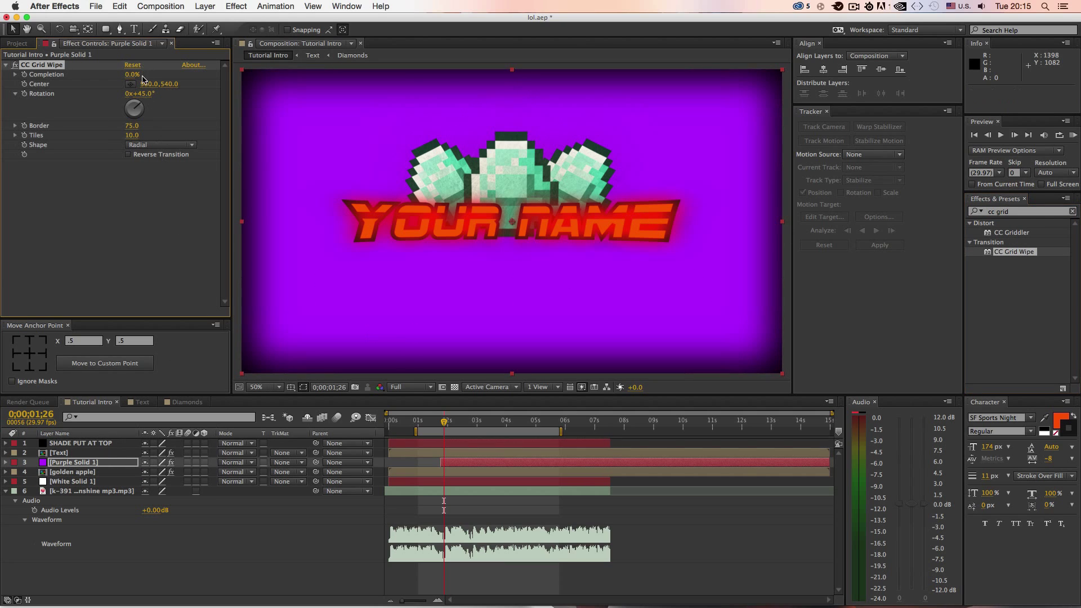
{"action": "left_click_drag", "start_coordinate": [135, 78], "coordinate": [177, 98]}
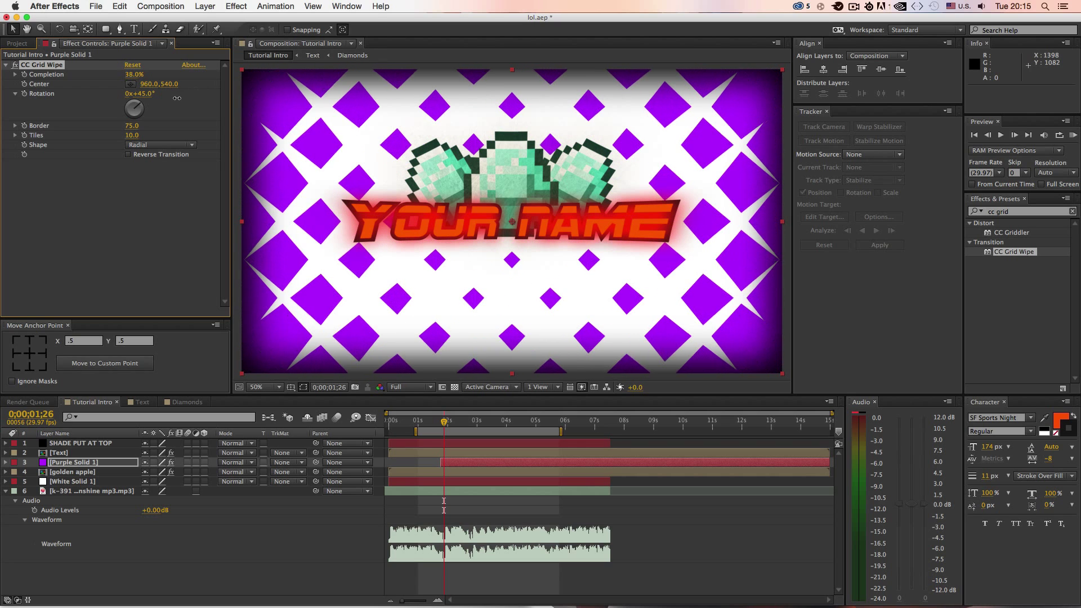
Create a 1920 × 1080 yellow solid (FFD200) above the purple solid in the Tutorial Intro composition.
{"action": "left_click", "coordinate": [61, 565]}
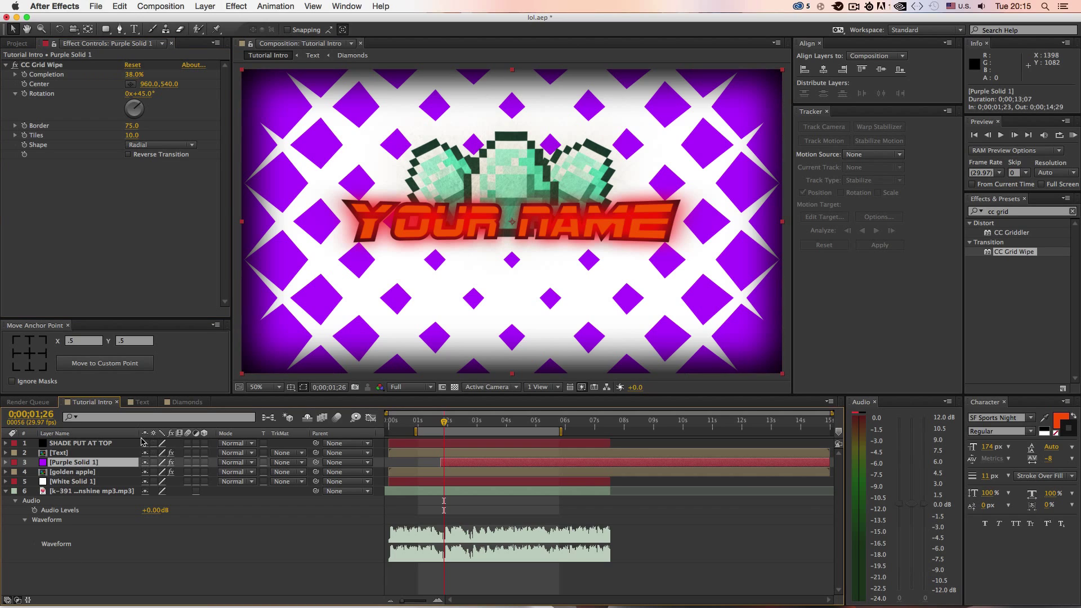
{"action": "key", "text": "super+y"}
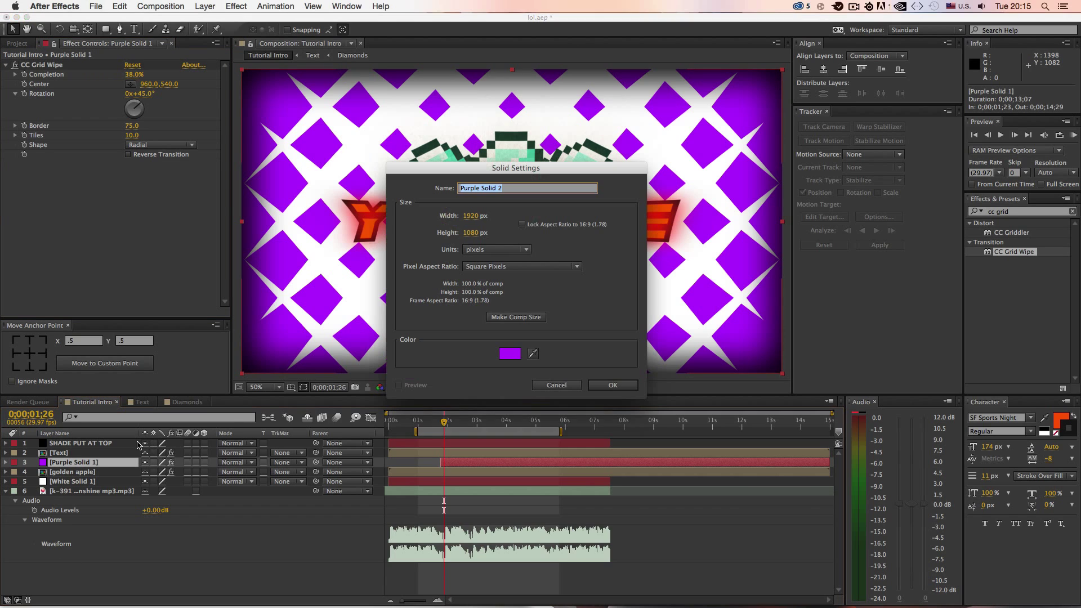
{"action": "left_click", "coordinate": [508, 354]}
{"action": "mouse_move", "coordinate": [351, 485]}
{"action": "left_mouse_down"}
{"action": "mouse_move", "coordinate": [342, 481]}
{"action": "mouse_move", "coordinate": [348, 488]}
{"action": "left_mouse_up"}
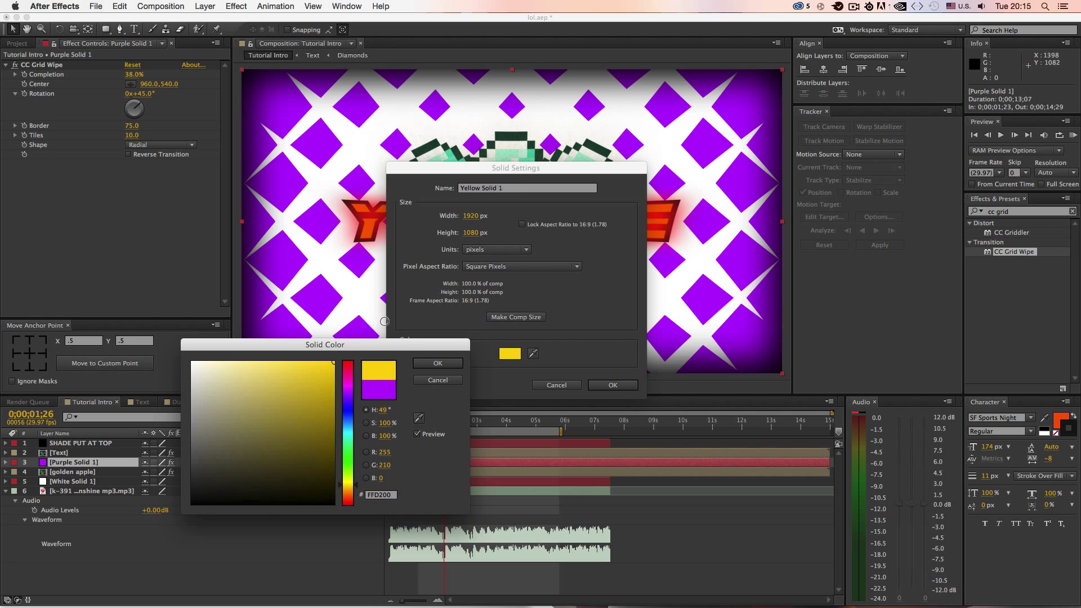
{"action": "left_click", "coordinate": [438, 362]}
{"action": "left_click", "coordinate": [613, 385]}
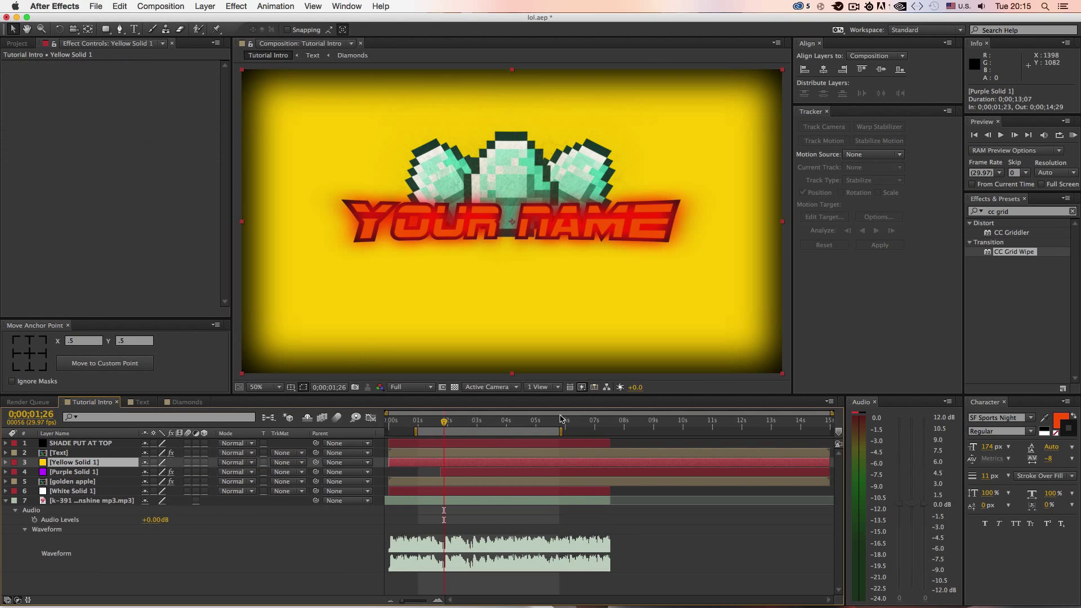
Create a 1920 × 1080 royal blue solid (0090FF) above the yellow solid.
{"action": "key", "text": "super+y"}
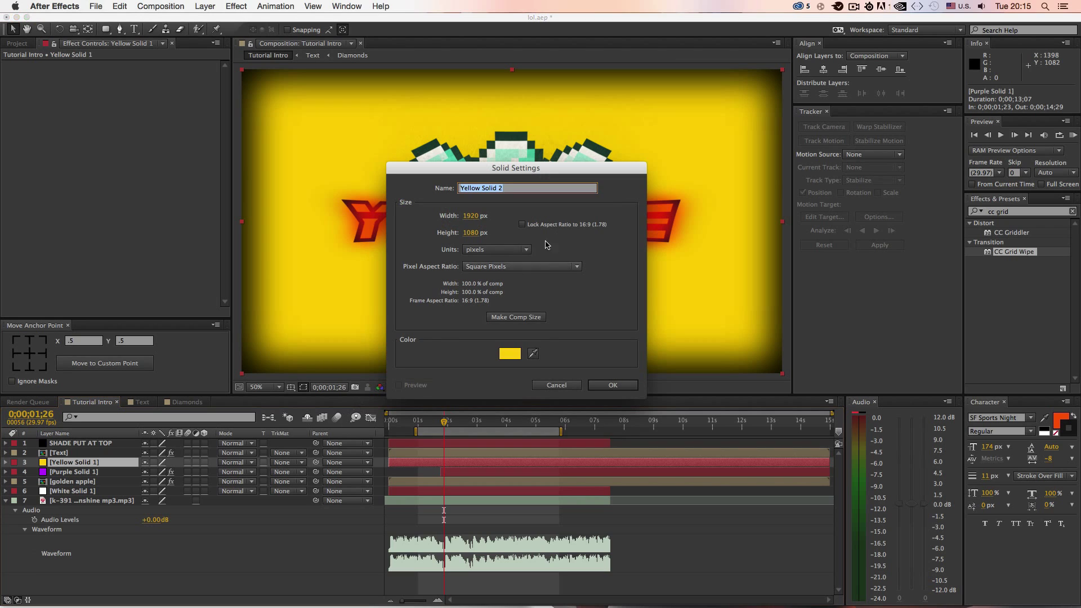
{"action": "left_click", "coordinate": [503, 360]}
{"action": "left_click_drag", "start_coordinate": [342, 419], "coordinate": [351, 425]}
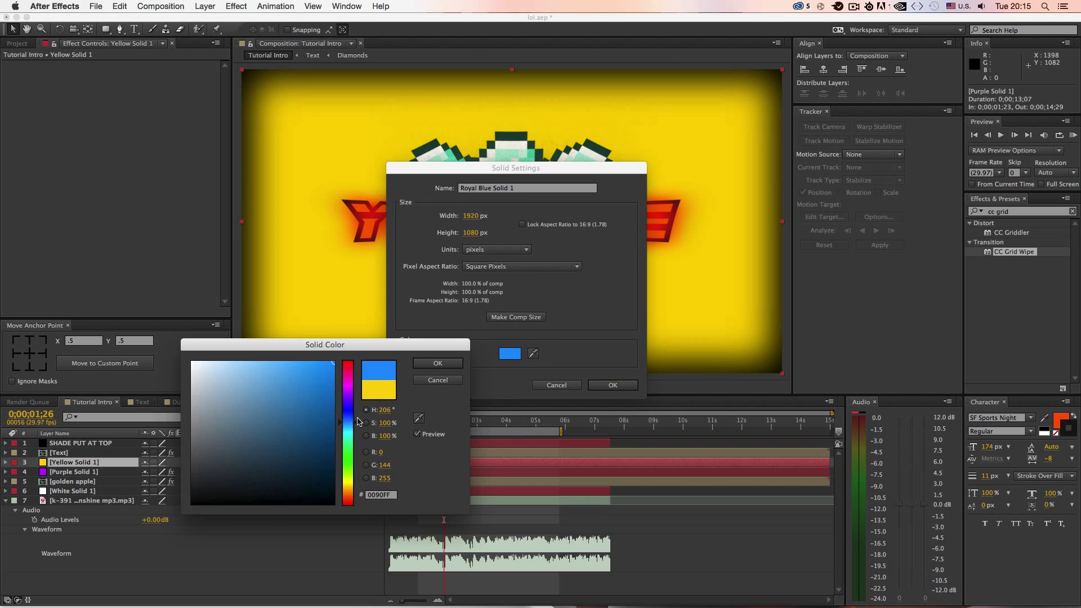
{"action": "left_click", "coordinate": [439, 364]}
{"action": "left_click", "coordinate": [601, 386]}
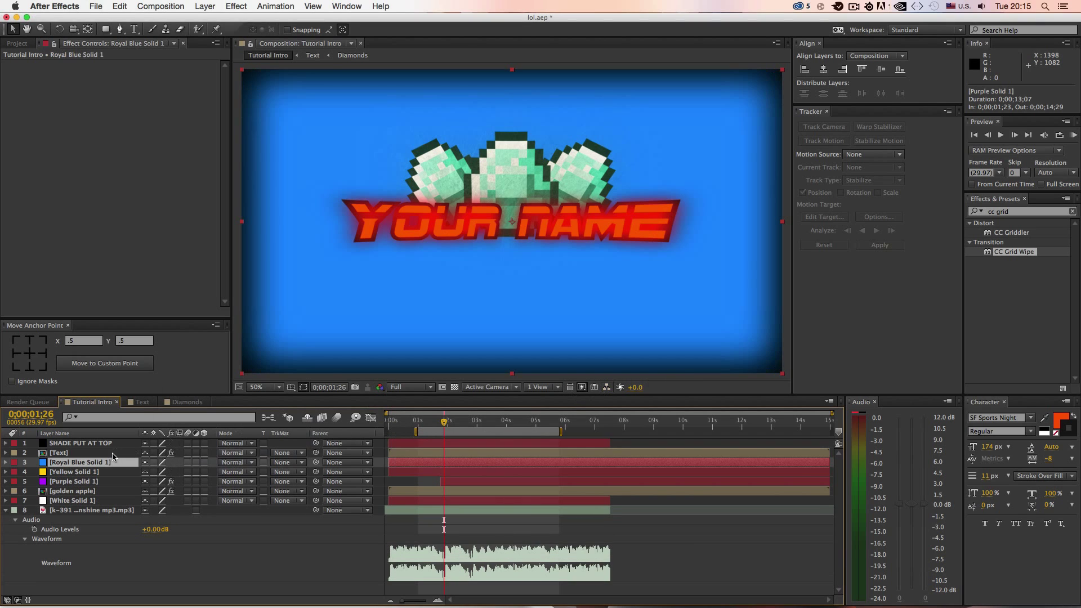
Stack the solids as purple, yellow and royal blue, and shift the yellow and blue solids to start at 0;00;01;23.
{"action": "left_click_drag", "start_coordinate": [104, 473], "coordinate": [107, 483]}
{"action": "left_click", "coordinate": [106, 462]}
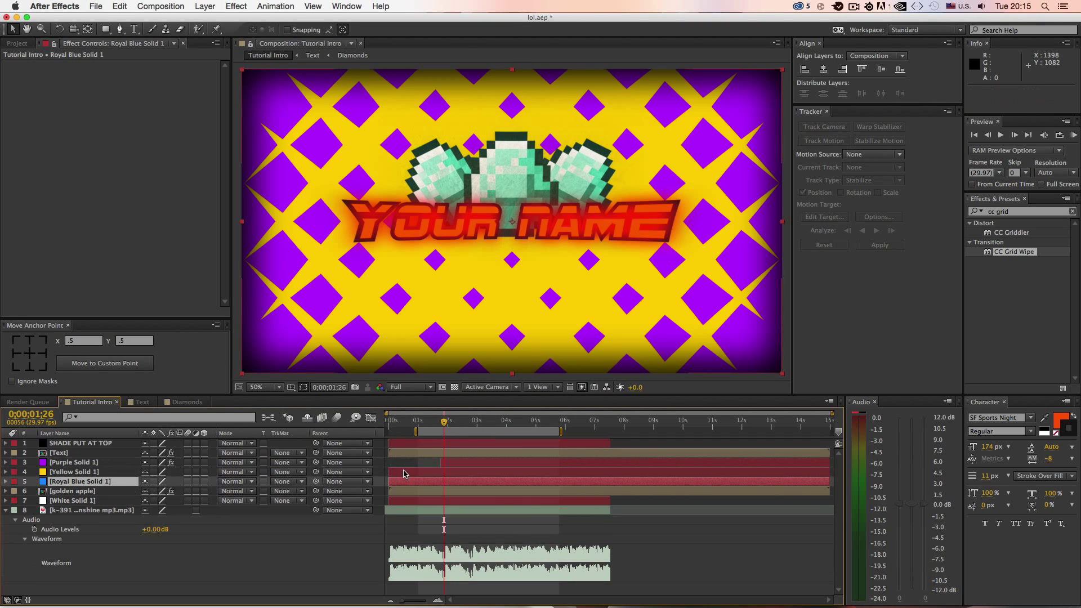
{"action": "left_click_drag", "start_coordinate": [399, 476], "coordinate": [497, 481]}
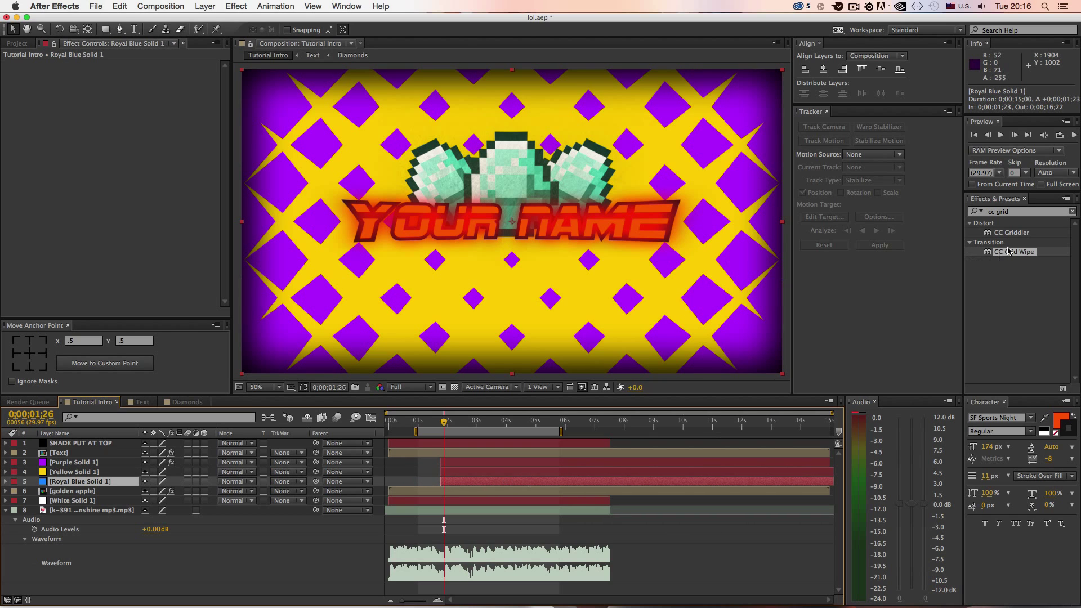
Apply the CC Grid Wipe effect to the yellow solid and to the royal blue solid.
{"action": "left_click_drag", "start_coordinate": [1008, 252], "coordinate": [527, 434]}
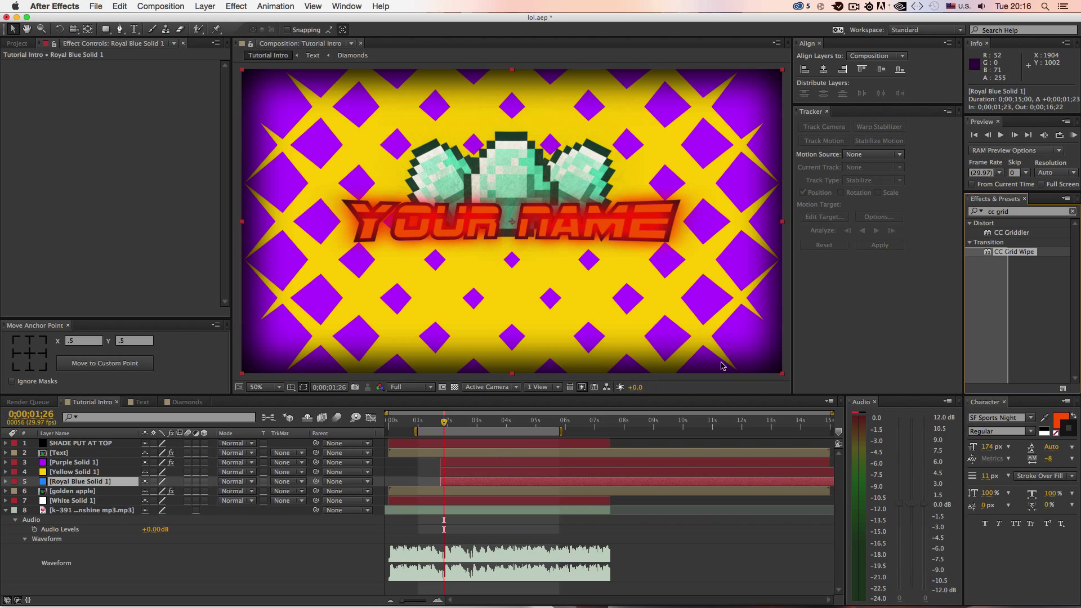
{"action": "mouse_move", "coordinate": [722, 366]}
{"action": "left_mouse_down"}
{"action": "mouse_move", "coordinate": [1000, 266]}
{"action": "mouse_move", "coordinate": [619, 282]}
{"action": "mouse_move", "coordinate": [507, 472]}
{"action": "left_mouse_up"}
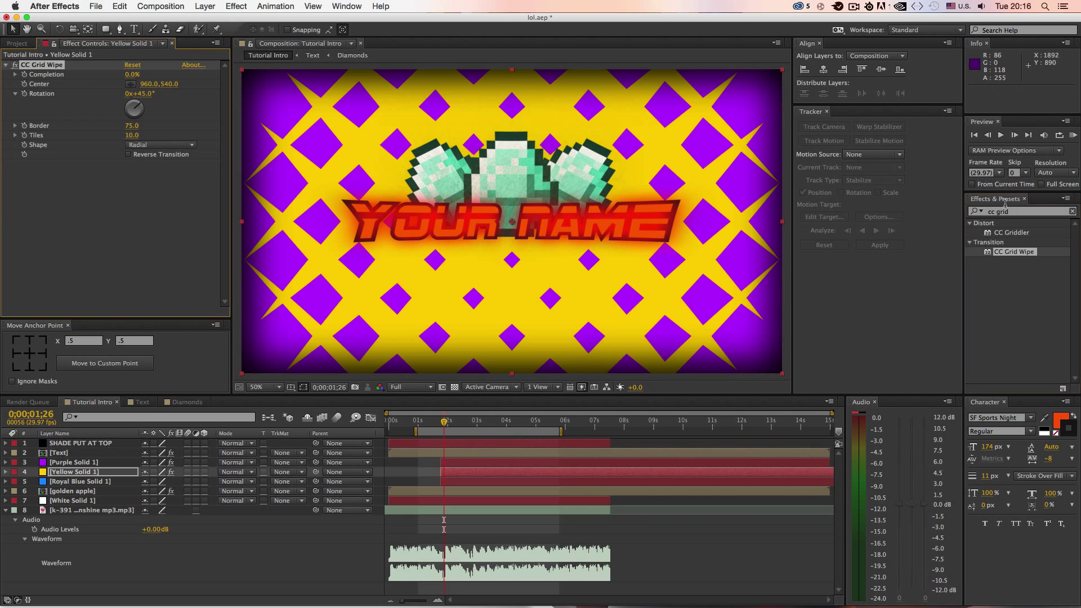
{"action": "left_click_drag", "start_coordinate": [1015, 258], "coordinate": [534, 451]}
{"action": "left_click_drag", "start_coordinate": [498, 488], "coordinate": [497, 488]}
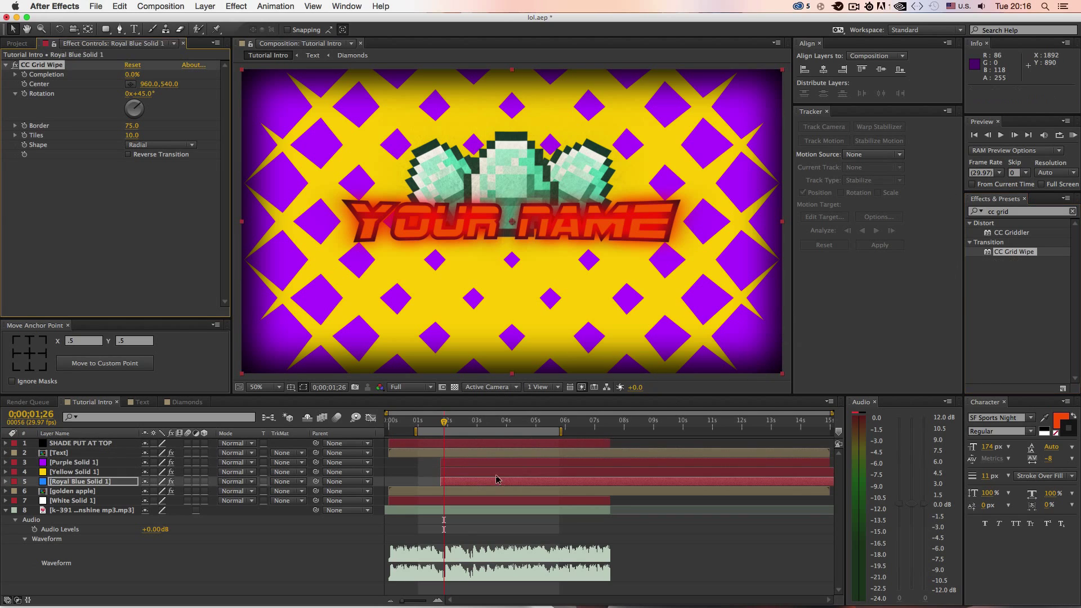
Set the CC Grid Wipe Completion to 33% on the yellow solid and 29% on the royal blue solid.
{"action": "left_click", "coordinate": [498, 472]}
{"action": "left_click_drag", "start_coordinate": [130, 77], "coordinate": [147, 71]}
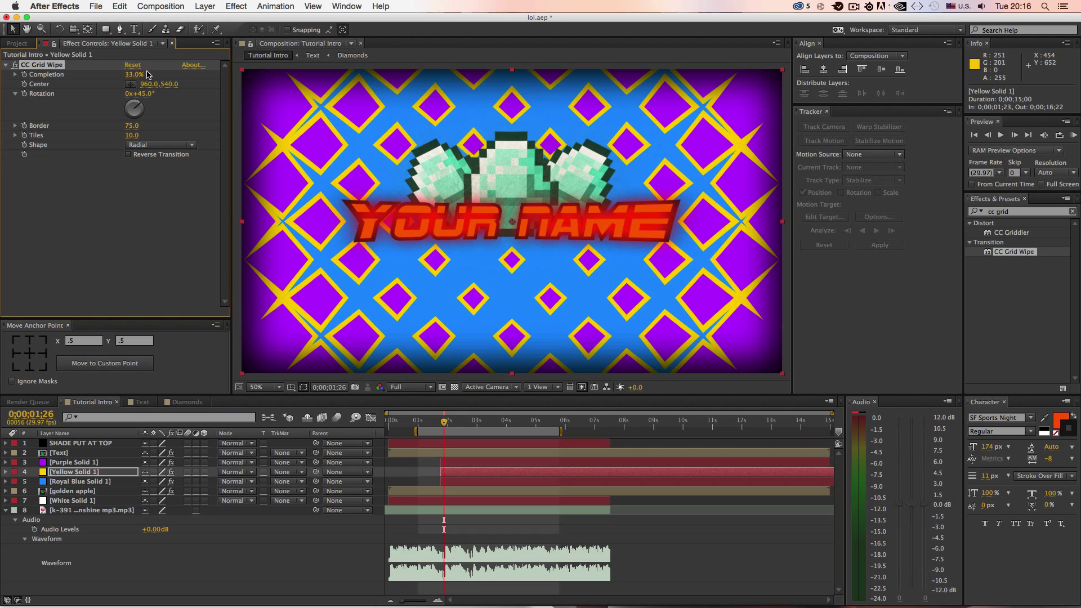
{"action": "left_click", "coordinate": [462, 482]}
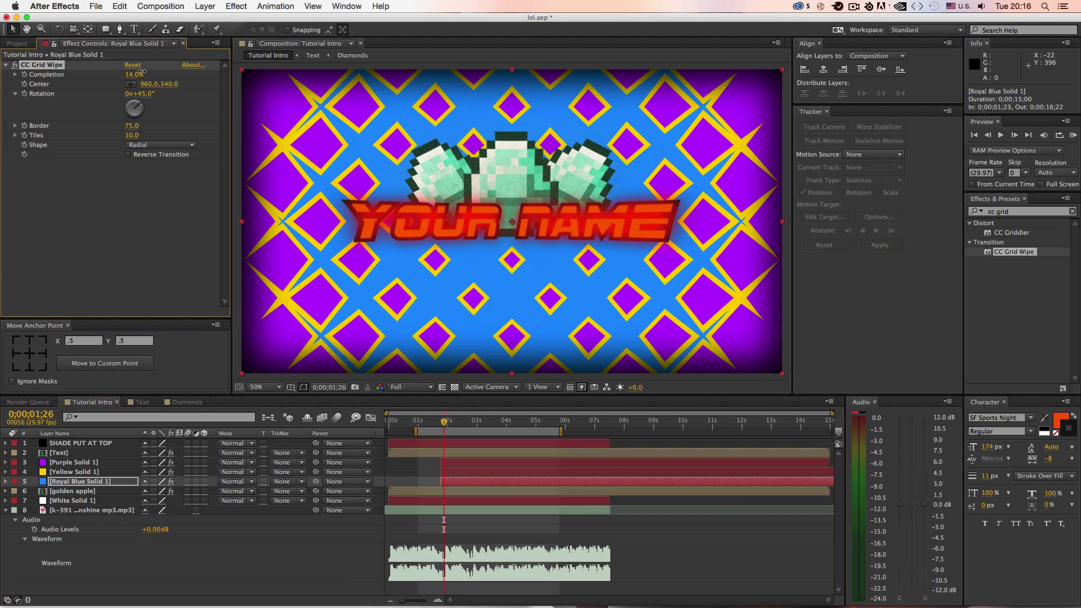
{"action": "left_click_drag", "start_coordinate": [133, 74], "coordinate": [147, 70]}
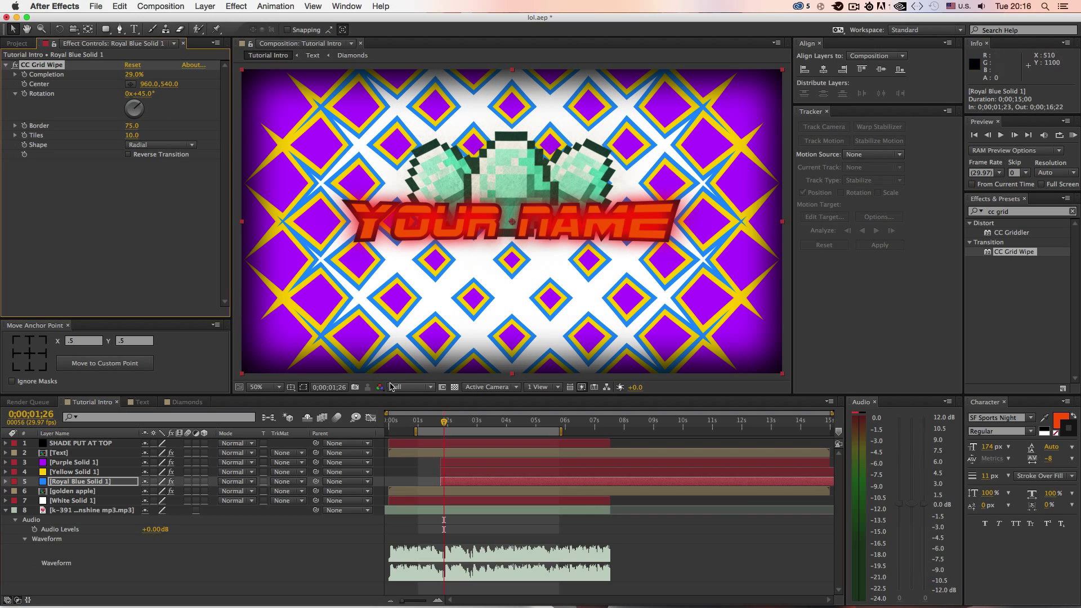
Try to change the CC Grid Wipe Completion of all three selected solids together at 0;00;01;23, then undo it.
{"action": "left_click_drag", "start_coordinate": [444, 426], "coordinate": [442, 427]}
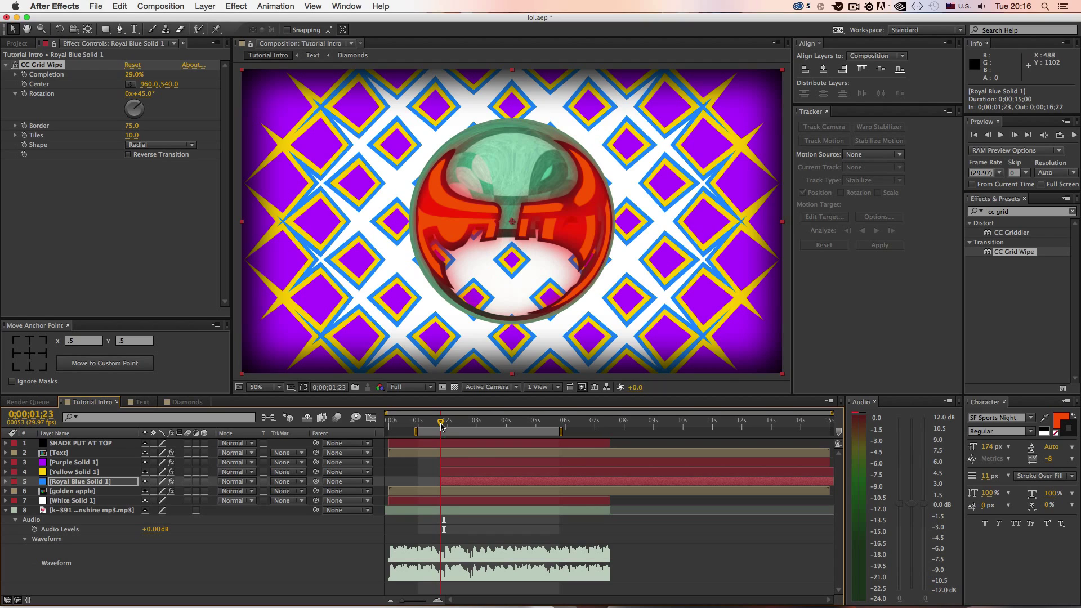
{"action": "left_click", "coordinate": [471, 464]}
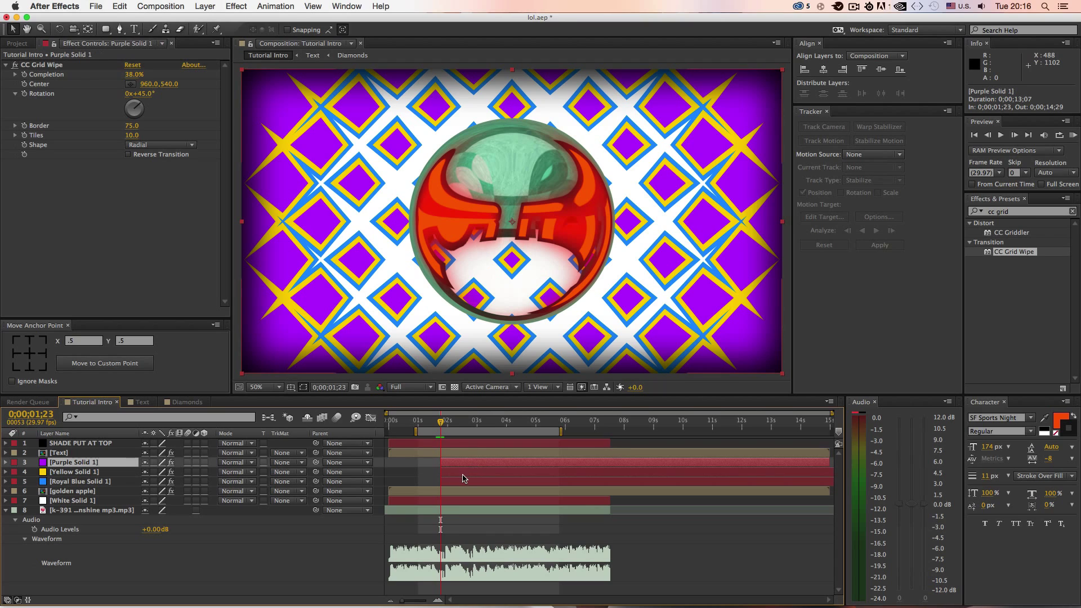
{"action": "left_click", "coordinate": [465, 477], "text": "shift"}
{"action": "left_click", "coordinate": [467, 482], "text": "shift"}
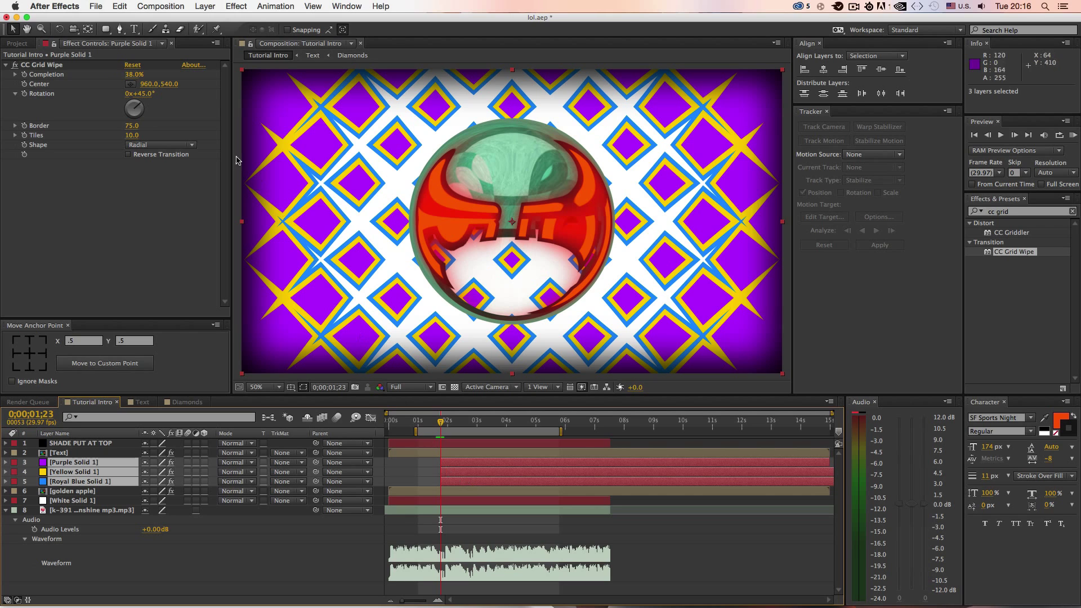
{"action": "left_click_drag", "start_coordinate": [133, 74], "coordinate": [140, 72]}
{"action": "key", "text": "super+z"}
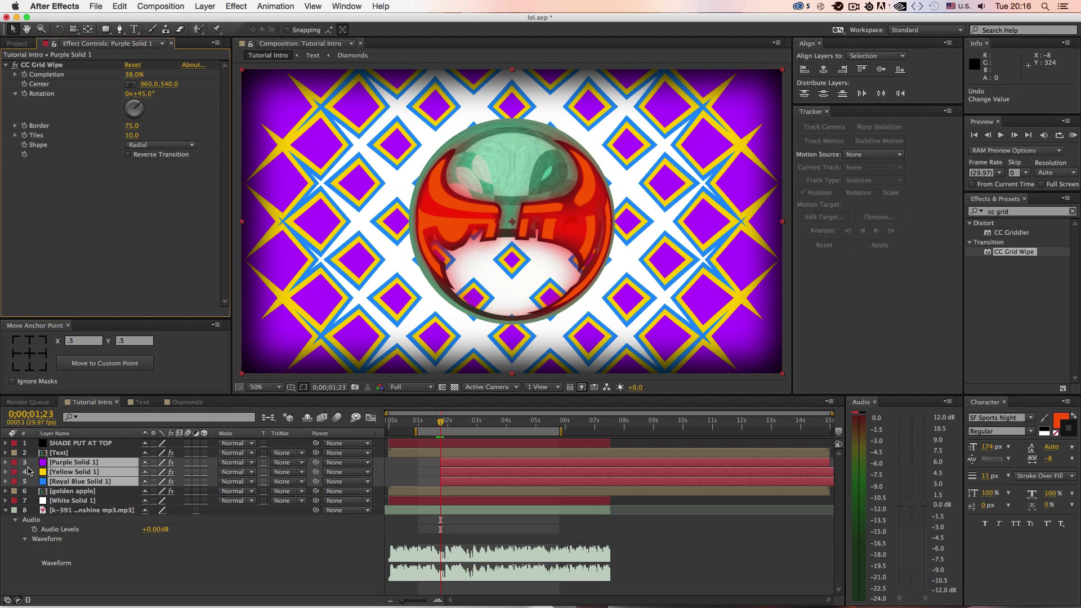
Examine the CC Grid Wipe properties of the coloured solids in the timeline.
{"action": "left_click", "coordinate": [6, 462]}
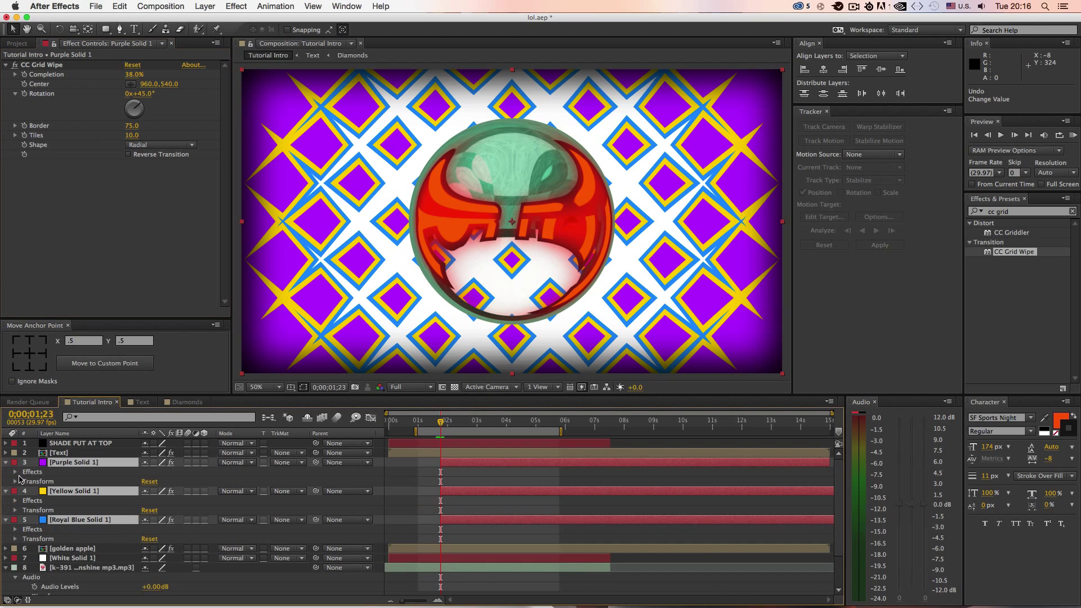
{"action": "left_click", "coordinate": [15, 472]}
{"action": "scroll", "coordinate": [25, 489], "scroll_direction": "down", "scroll_amount": 2}
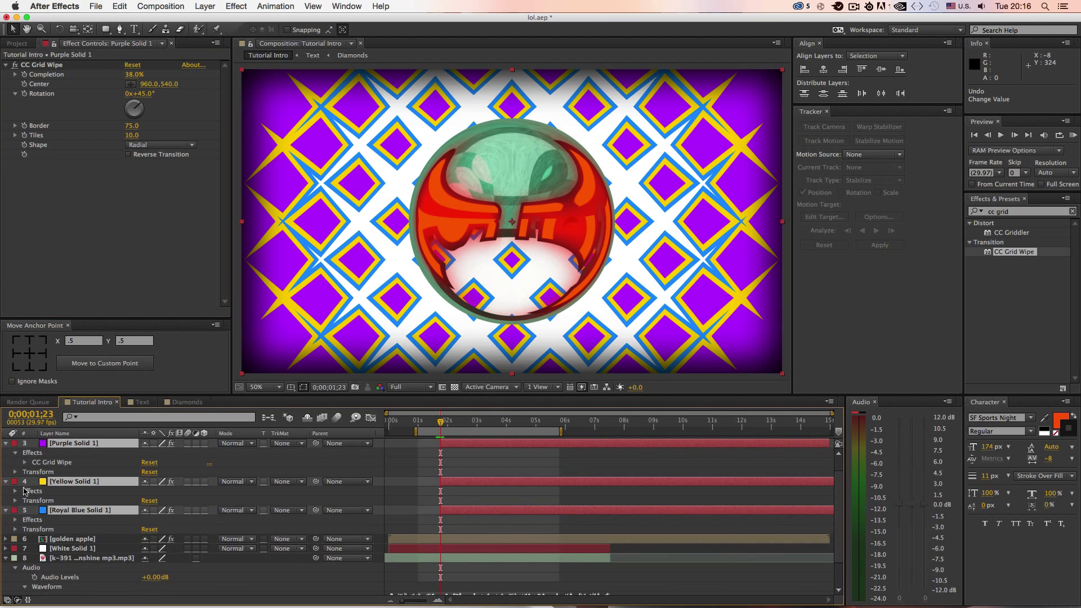
{"action": "left_click", "coordinate": [15, 491]}
{"action": "left_click", "coordinate": [15, 529]}
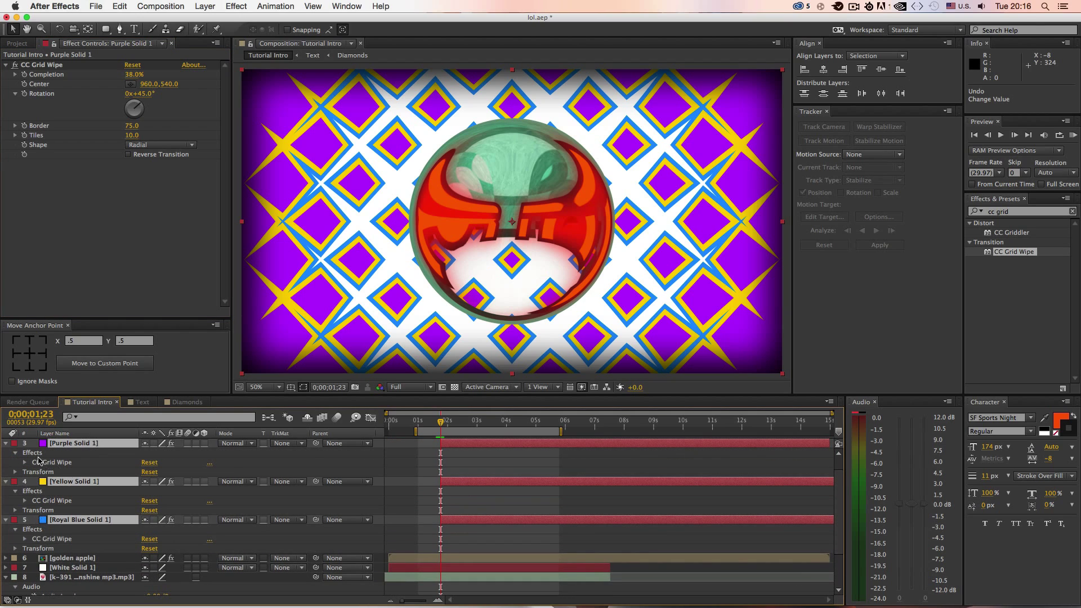
{"action": "left_click", "coordinate": [26, 467]}
{"action": "left_click", "coordinate": [25, 462]}
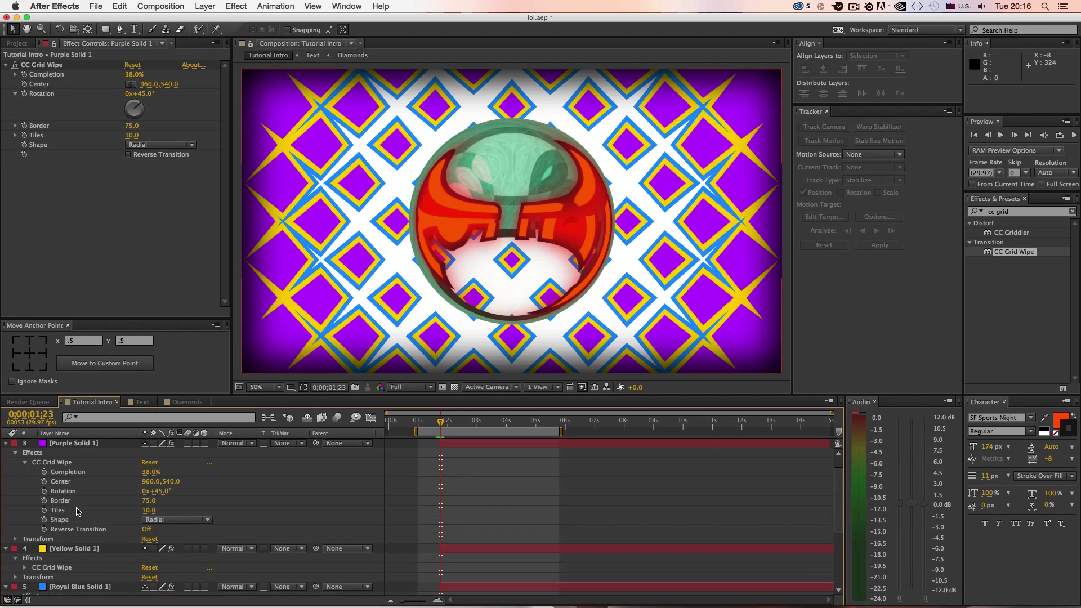
{"action": "left_click", "coordinate": [15, 453]}
{"action": "left_click", "coordinate": [6, 444]}
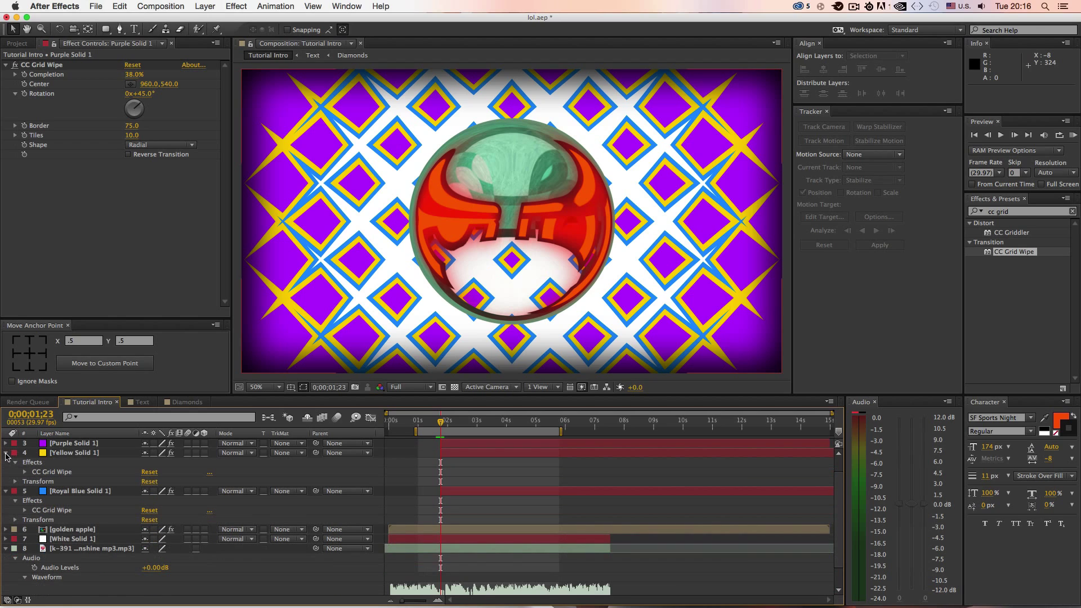
{"action": "left_click", "coordinate": [6, 453]}
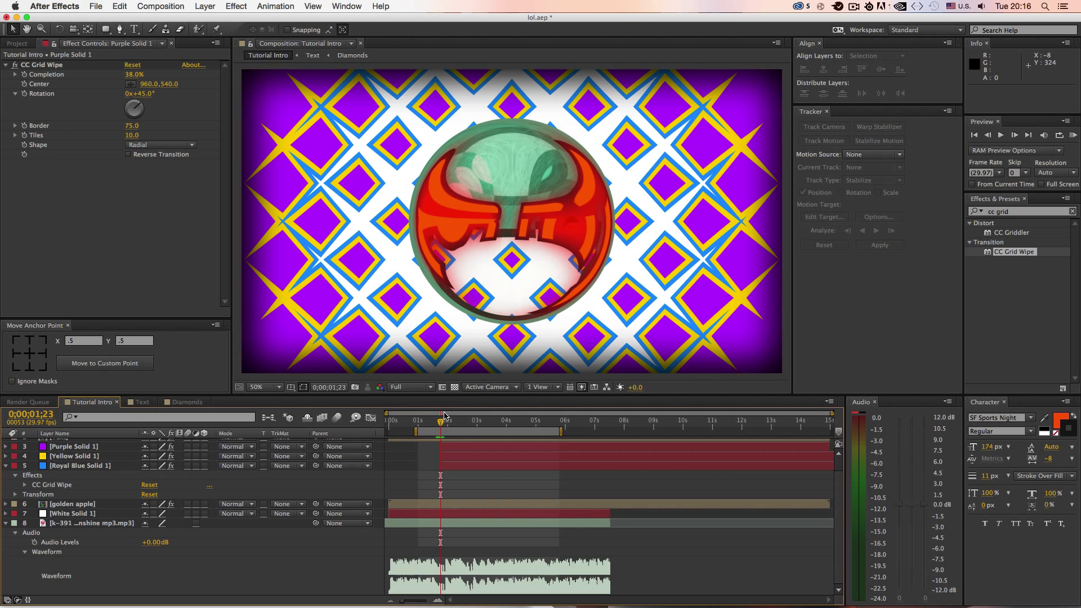
Set the CC Grid Wipe Completion to 100% on the purple, yellow and royal blue solids.
{"action": "left_click_drag", "start_coordinate": [449, 423], "coordinate": [443, 431]}
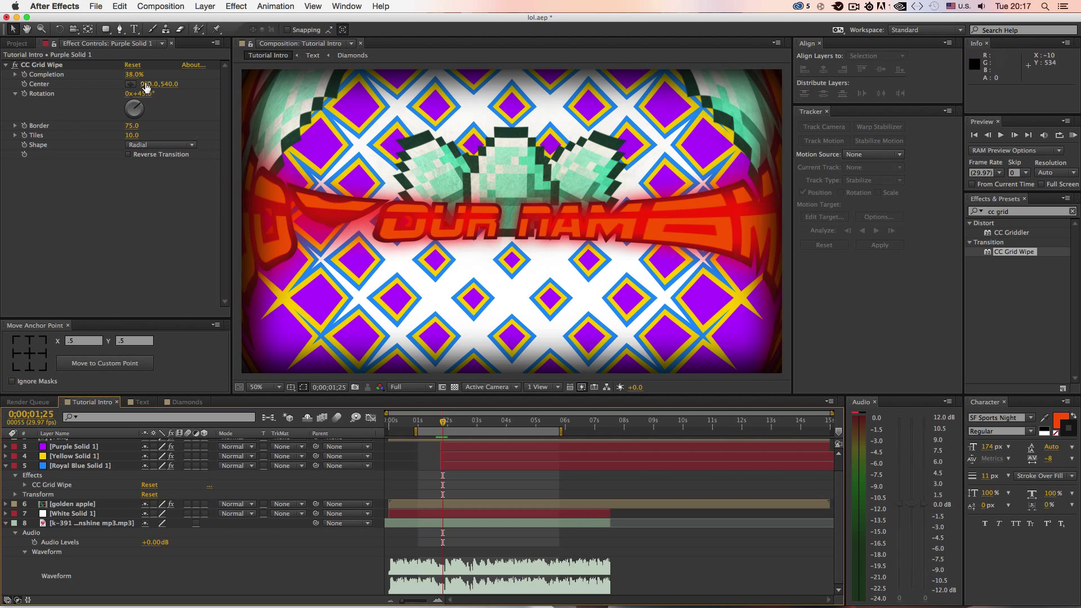
{"action": "left_click_drag", "start_coordinate": [134, 74], "coordinate": [161, 72]}
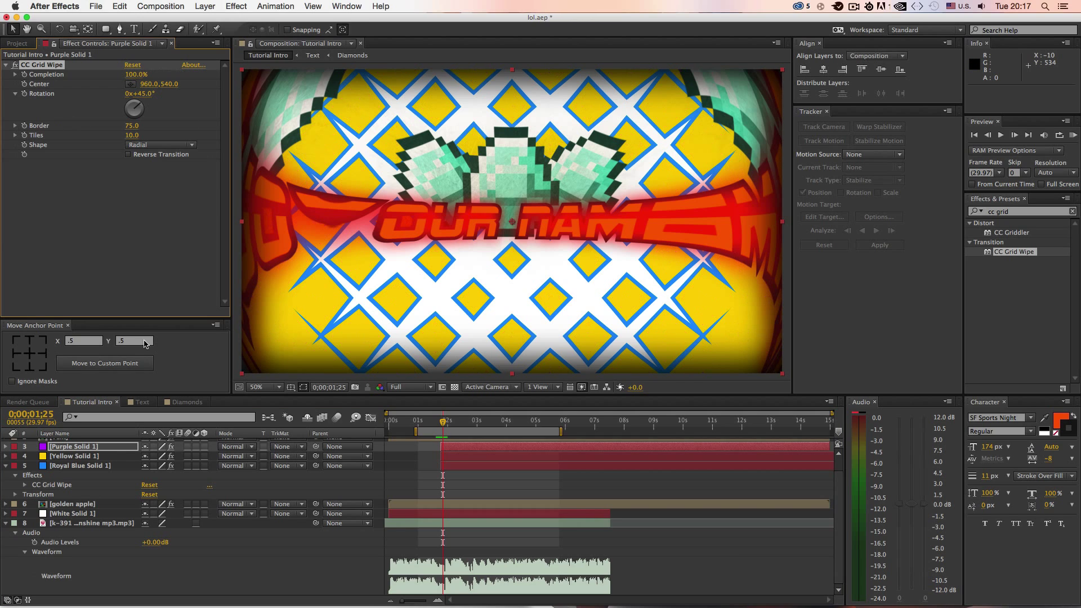
{"action": "left_click", "coordinate": [108, 456]}
{"action": "left_click_drag", "start_coordinate": [135, 74], "coordinate": [180, 74]}
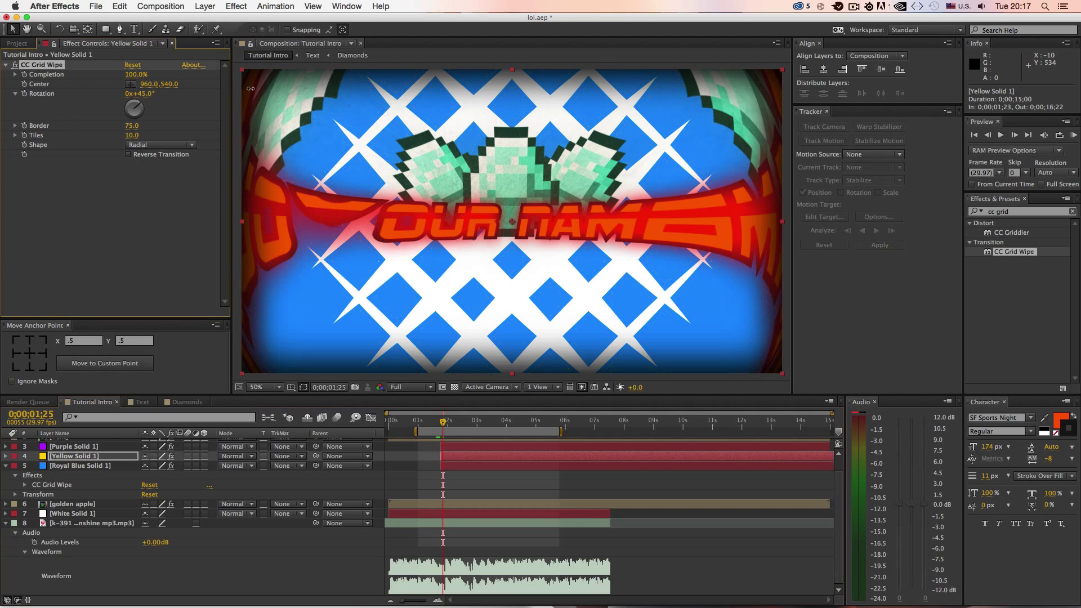
{"action": "left_click", "coordinate": [93, 466]}
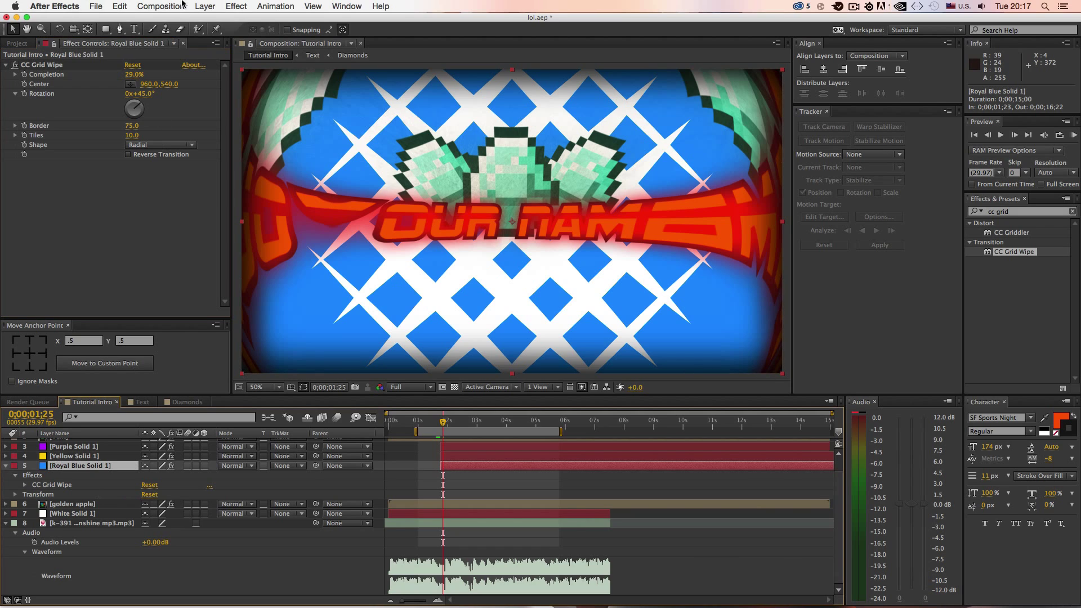
{"action": "left_click_drag", "start_coordinate": [132, 74], "coordinate": [186, 72]}
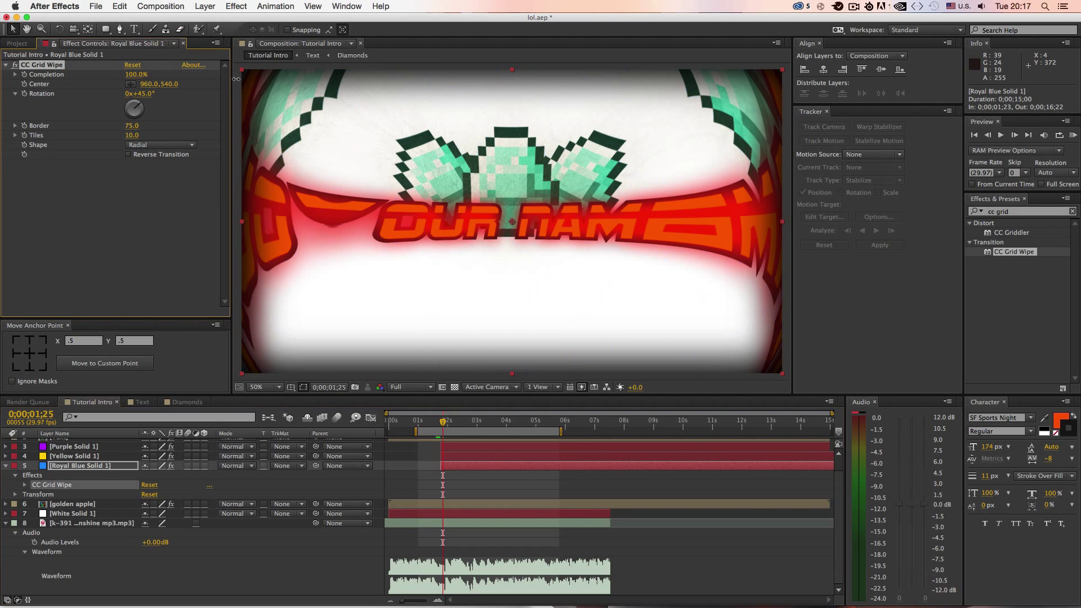
Add a starting Completion keyframe at 0;00;01;24 to the CC Grid Wipe of each of the three coloured solids.
{"action": "left_click_drag", "start_coordinate": [449, 421], "coordinate": [443, 424]}
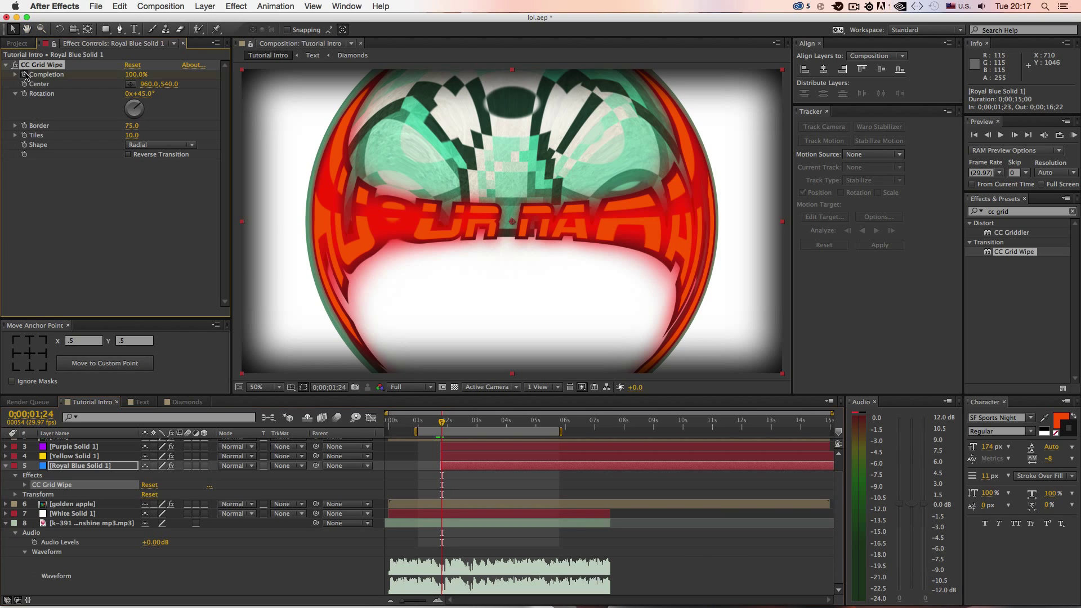
{"action": "key", "text": "ctrl+Up"}
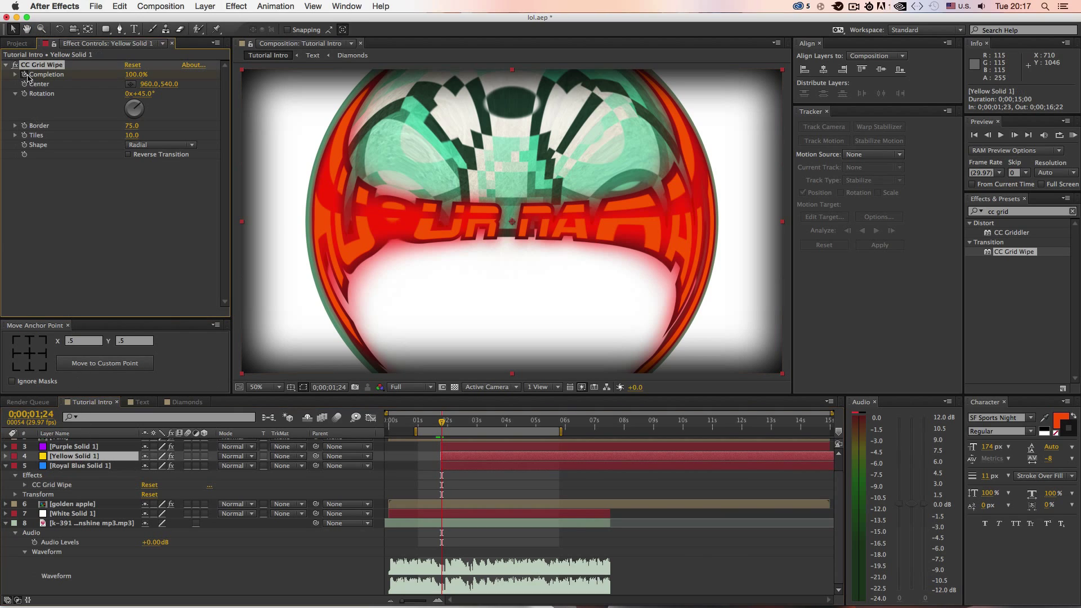
{"action": "key", "text": "ctrl+Up"}
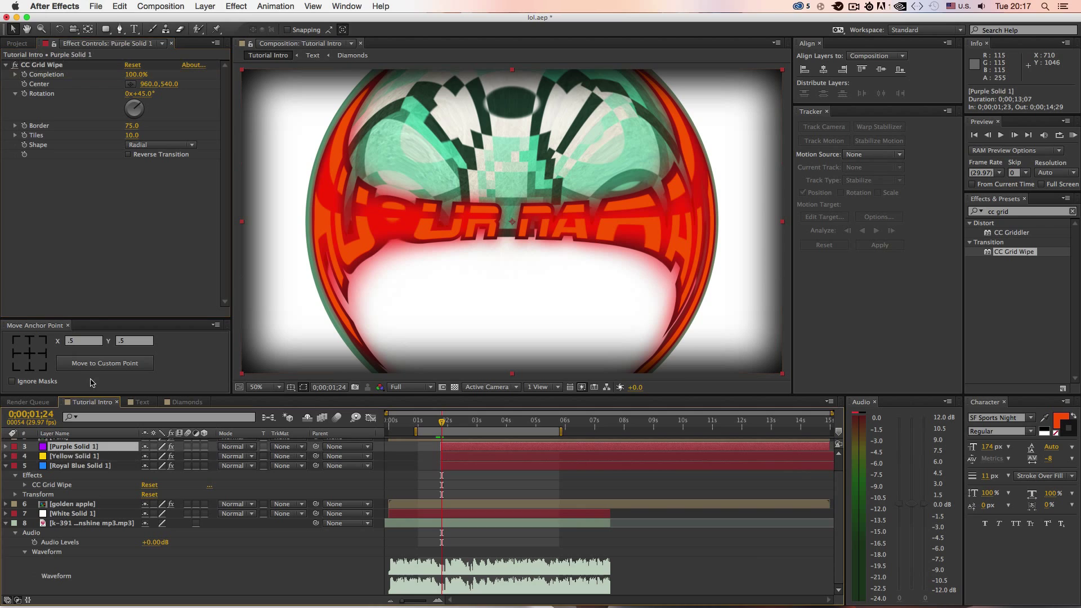
{"action": "left_click", "coordinate": [25, 75]}
Set the purple solid's CC Grid Wipe Completion to 0% at 0;00;02;02.
{"action": "left_click_drag", "start_coordinate": [442, 423], "coordinate": [450, 426]}
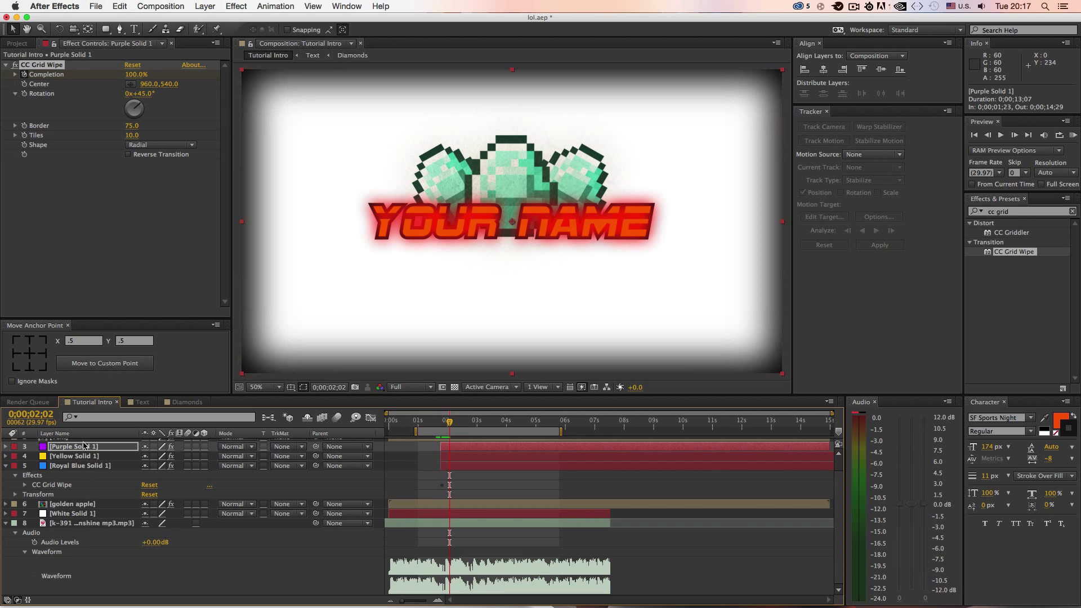
{"action": "left_click", "coordinate": [135, 75]}
{"action": "left_click_drag", "start_coordinate": [135, 75], "coordinate": [59, 74]}
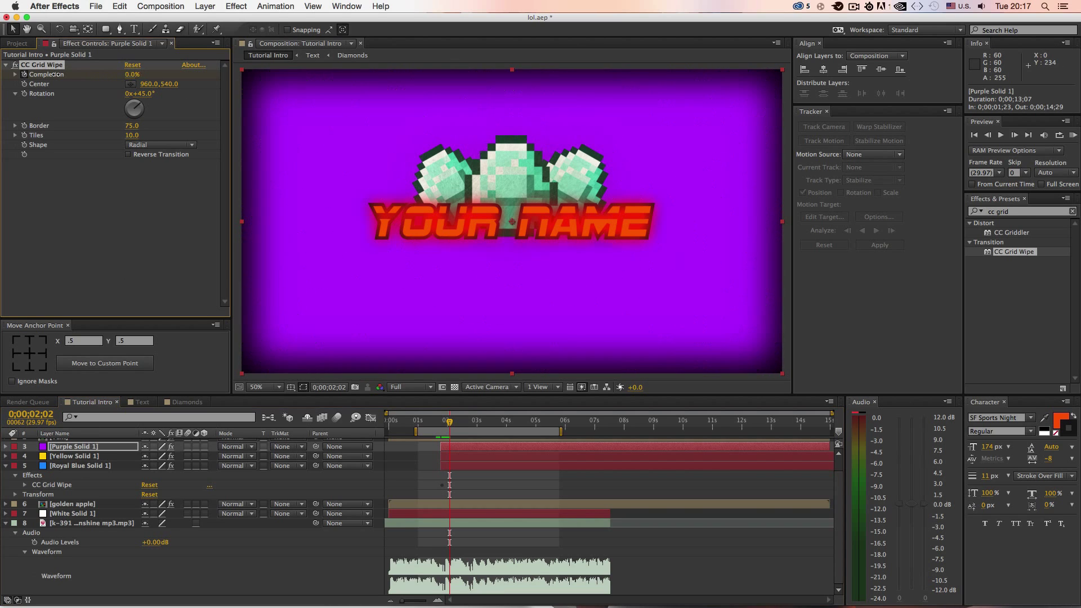
Set the CC Grid Wipe Completion at 0;00;02;02 to 10% on the yellow solid and 28% on the royal blue solid.
{"action": "left_click", "coordinate": [105, 456]}
{"action": "left_click_drag", "start_coordinate": [138, 75], "coordinate": [126, 77]}
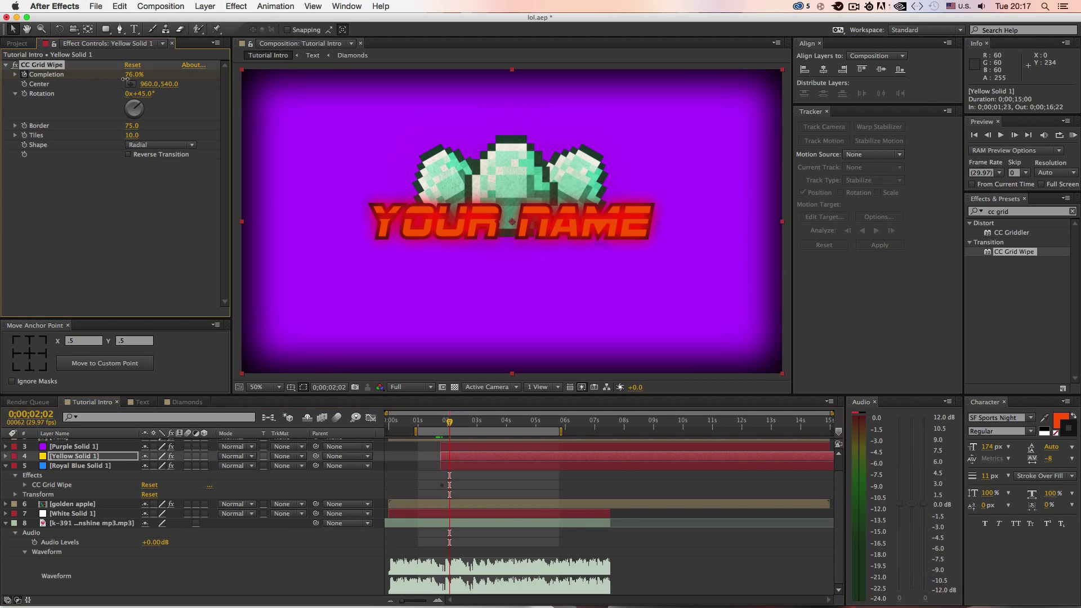
{"action": "left_click", "coordinate": [113, 466]}
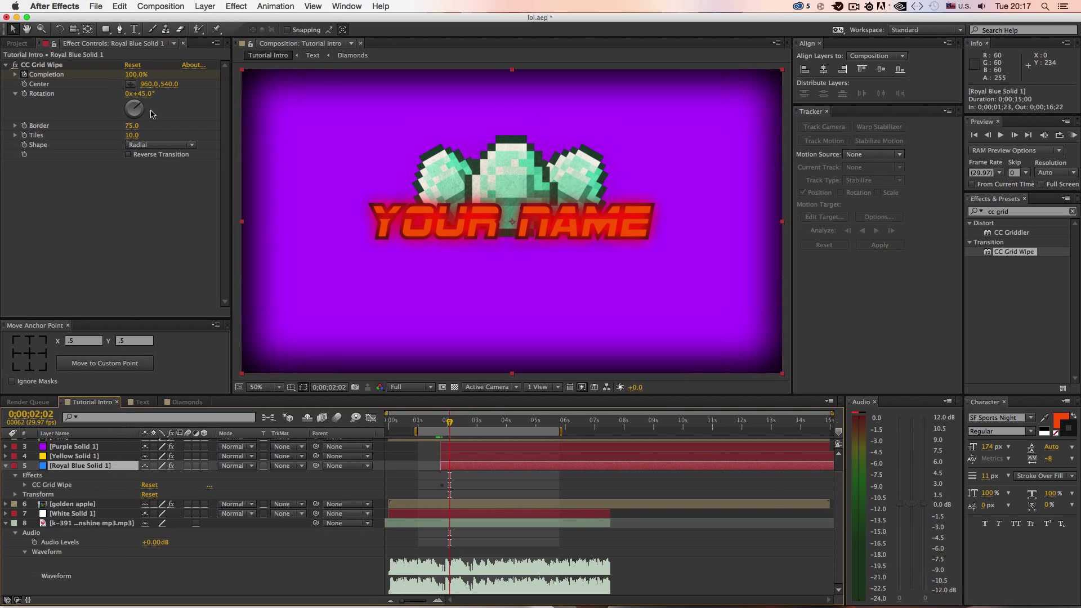
{"action": "left_click_drag", "start_coordinate": [134, 74], "coordinate": [113, 83]}
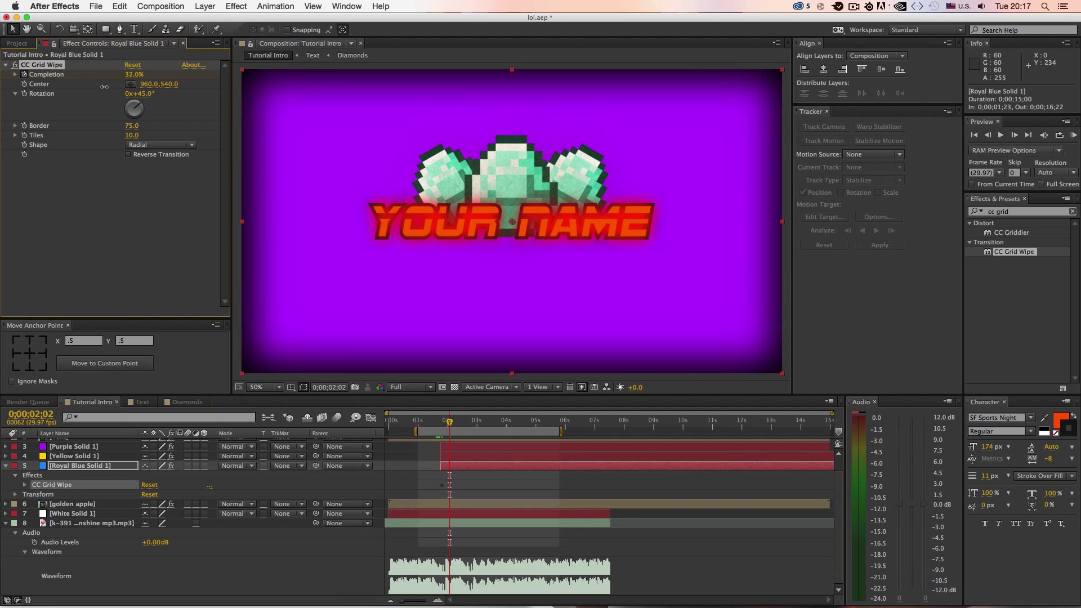
Examine the grid wipe of the coloured solids frame by frame between 0;00;01;25 and 0;00;02;01.
{"action": "left_click_drag", "start_coordinate": [449, 424], "coordinate": [446, 424]}
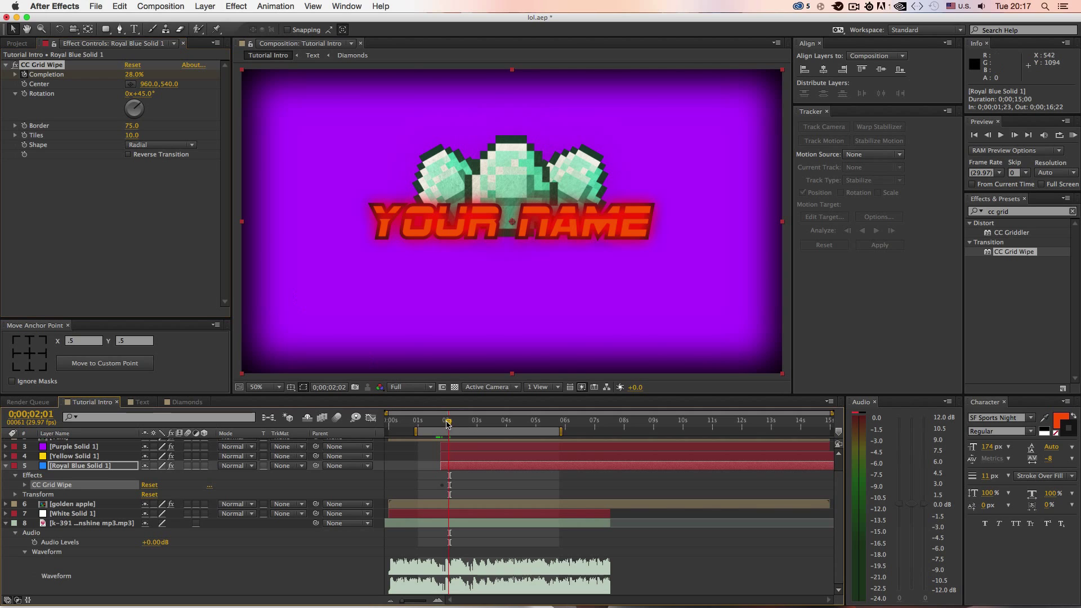
{"action": "left_click", "coordinate": [449, 449]}
{"action": "left_click", "coordinate": [450, 458]}
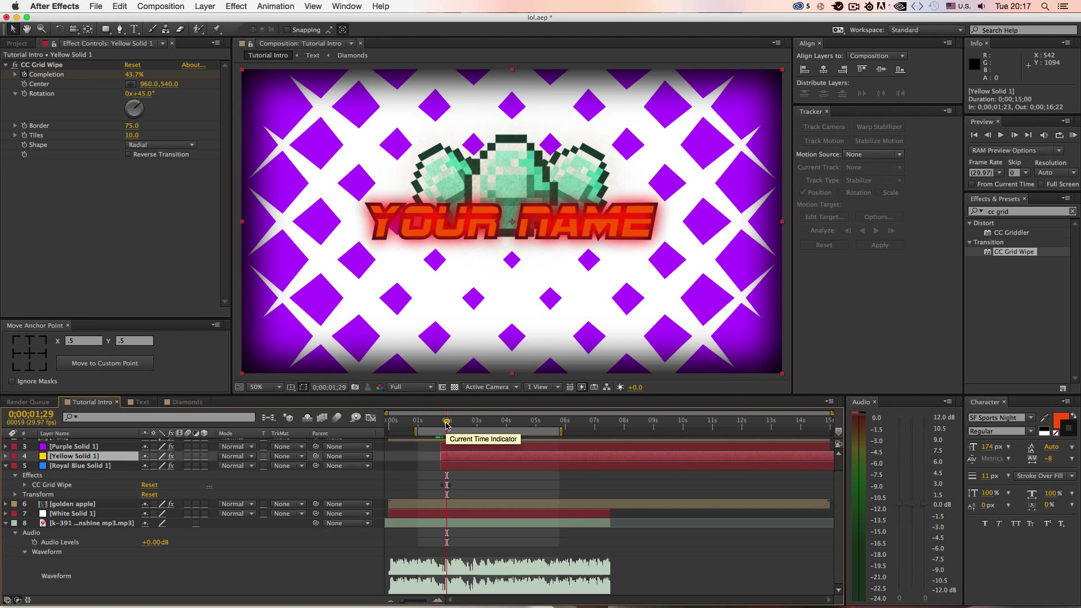
{"action": "left_click_drag", "start_coordinate": [446, 423], "coordinate": [443, 424]}
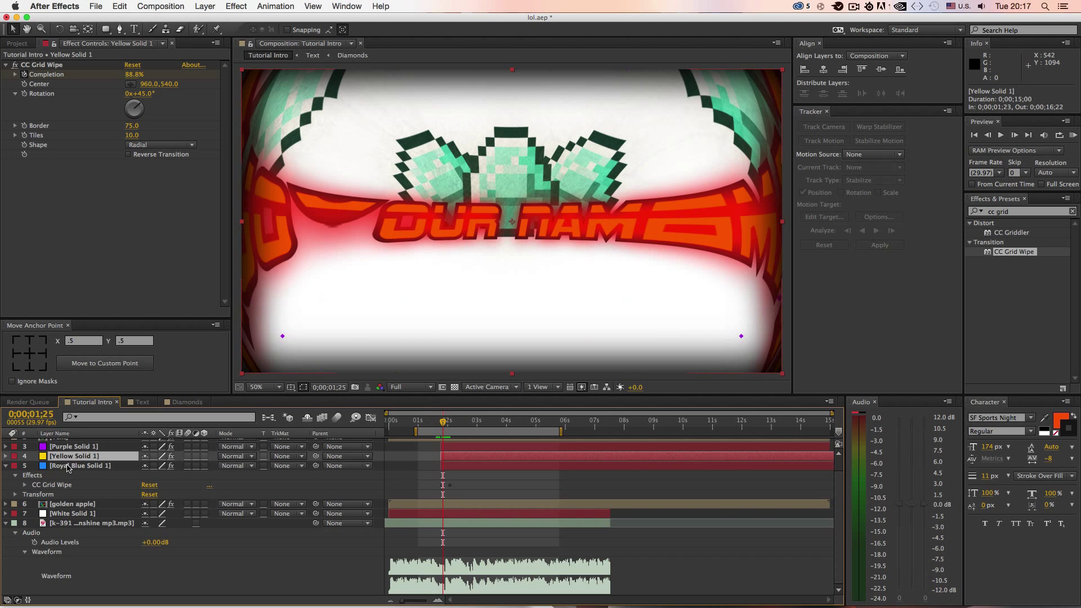
{"action": "left_click", "coordinate": [67, 467]}
{"action": "left_click", "coordinate": [62, 448]}
{"action": "left_click_drag", "start_coordinate": [442, 423], "coordinate": [445, 425]}
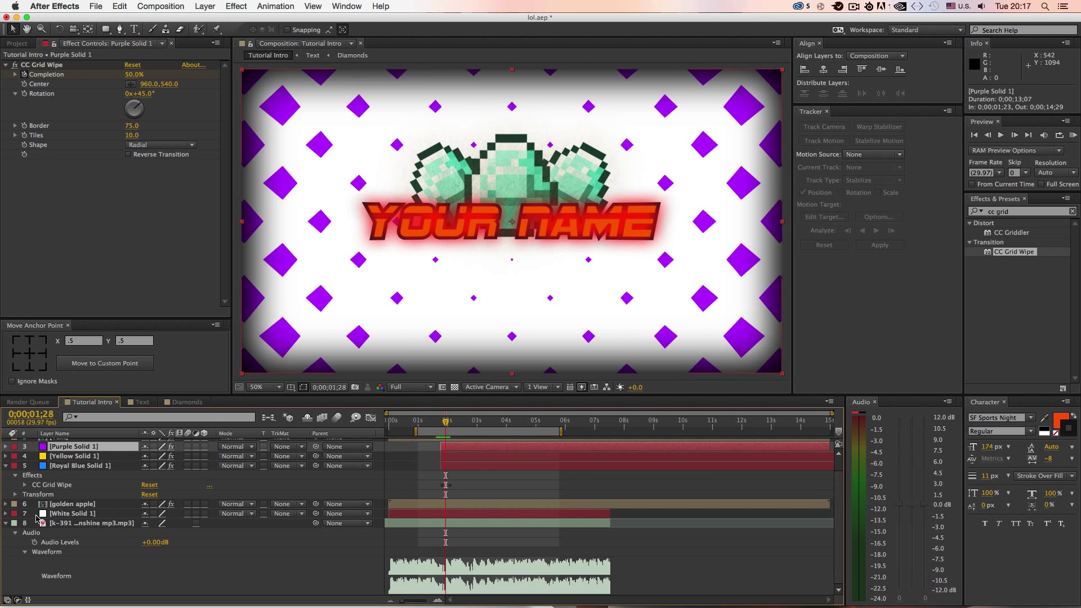
Shift the yellow solid's two CC Grid Wipe Completion keyframes slightly earlier together, with the last one at 0;00;02;00.
{"action": "left_click", "coordinate": [6, 457]}
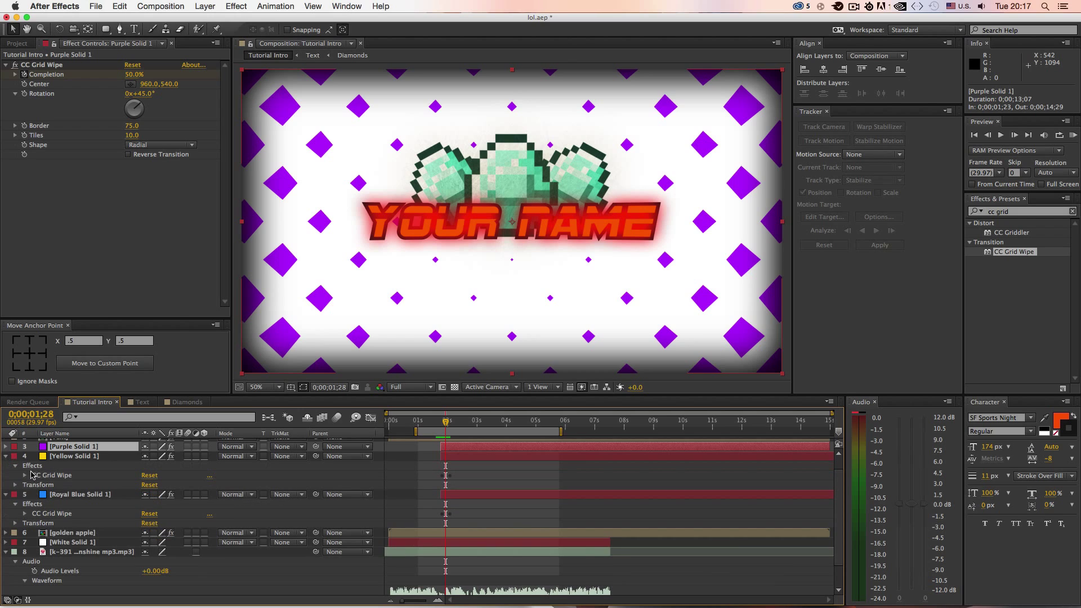
{"action": "left_click", "coordinate": [24, 477]}
{"action": "left_click", "coordinate": [24, 476]}
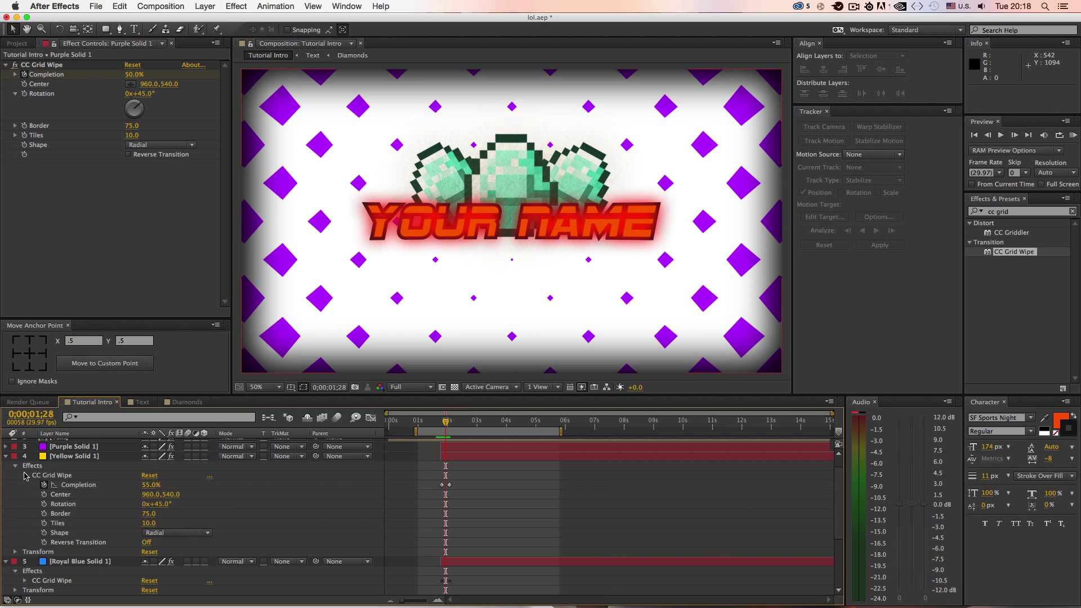
{"action": "left_click", "coordinate": [444, 486]}
{"action": "left_click_drag", "start_coordinate": [442, 486], "coordinate": [463, 488]}
{"action": "left_click", "coordinate": [440, 423]}
{"action": "mouse_move", "coordinate": [439, 423]}
{"action": "left_mouse_down"}
{"action": "mouse_move", "coordinate": [457, 424]}
{"action": "mouse_move", "coordinate": [441, 423]}
{"action": "left_mouse_up"}
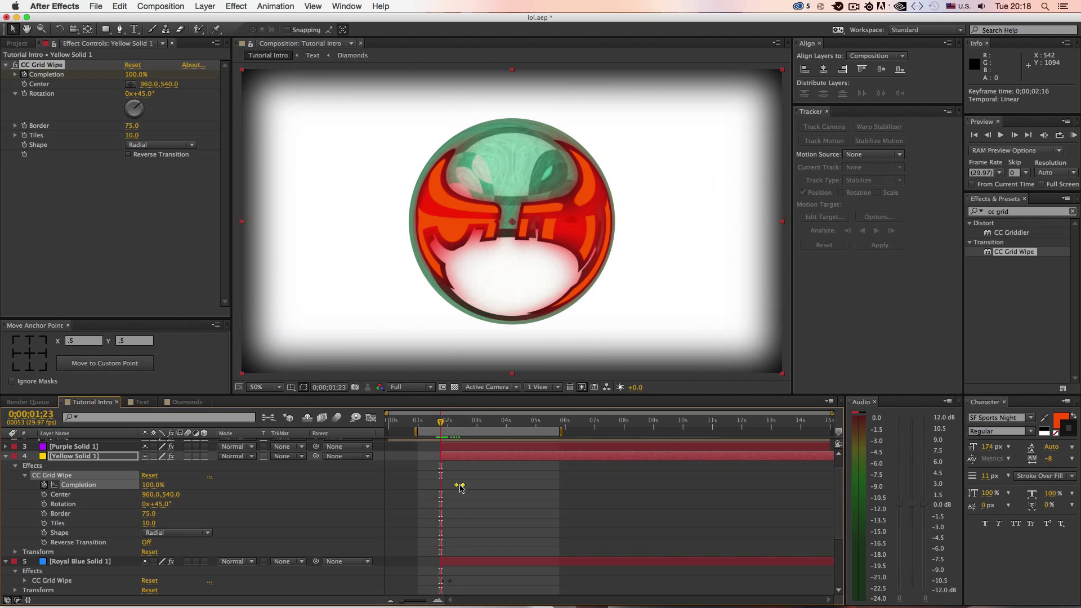
{"action": "left_click_drag", "start_coordinate": [459, 488], "coordinate": [440, 487]}
{"action": "left_click_drag", "start_coordinate": [442, 428], "coordinate": [443, 431]}
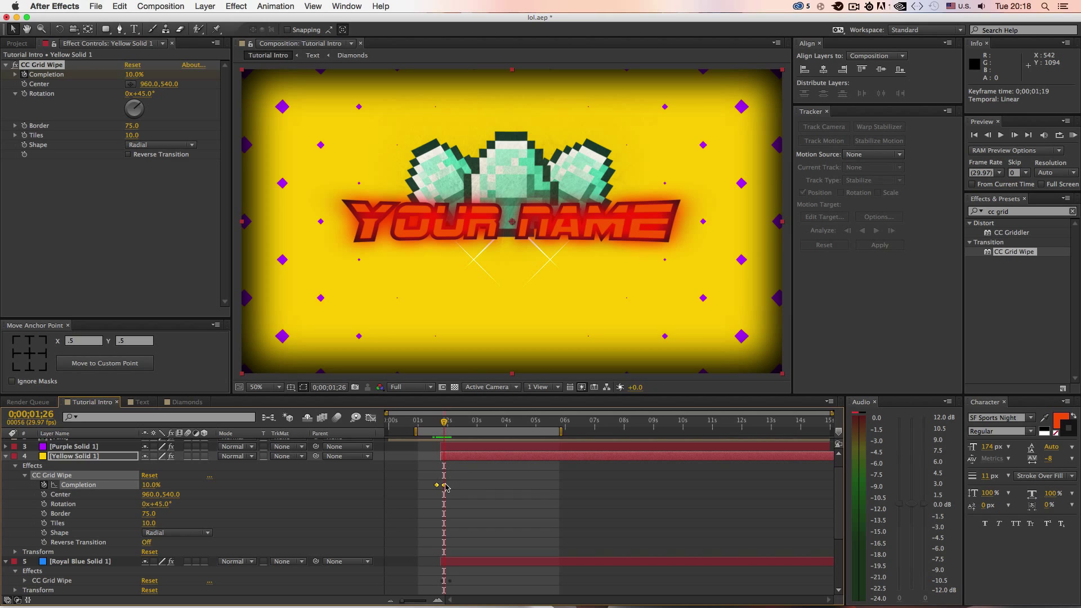
{"action": "left_click_drag", "start_coordinate": [446, 486], "coordinate": [449, 486]}
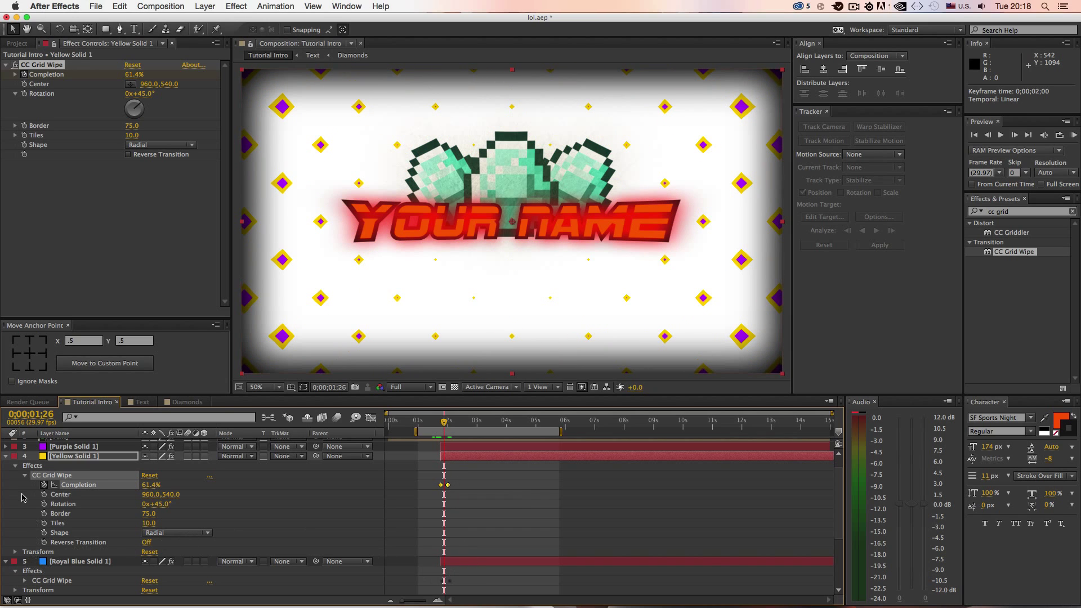
{"action": "left_click", "coordinate": [7, 456]}
Shift the royal blue solid's two Completion keyframes earlier, with the last one at 0;00;01;28, and preview the composition.
{"action": "left_click", "coordinate": [7, 476]}
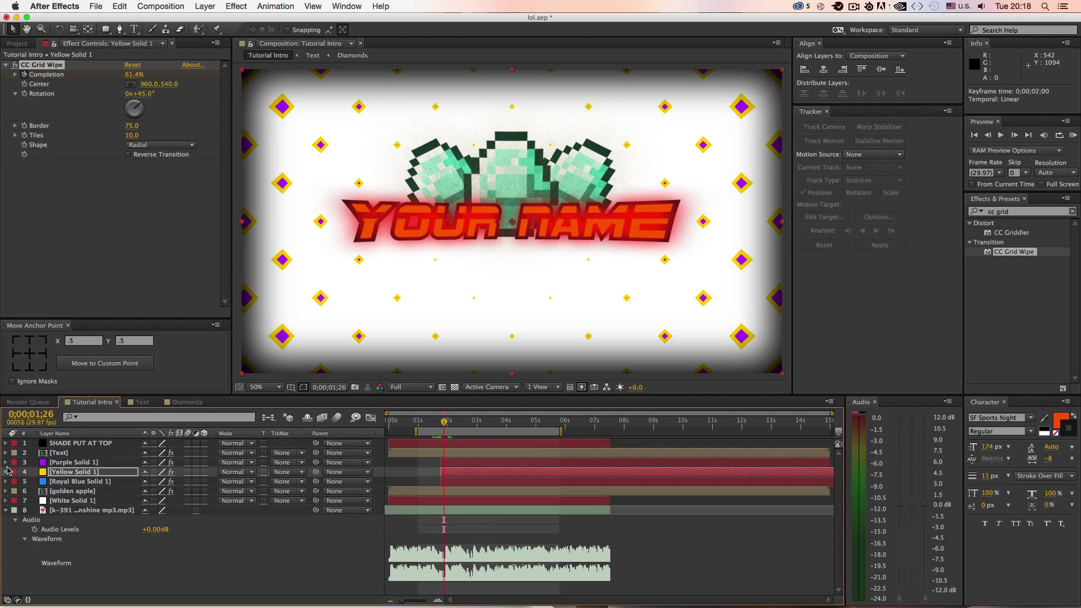
{"action": "left_click", "coordinate": [7, 482]}
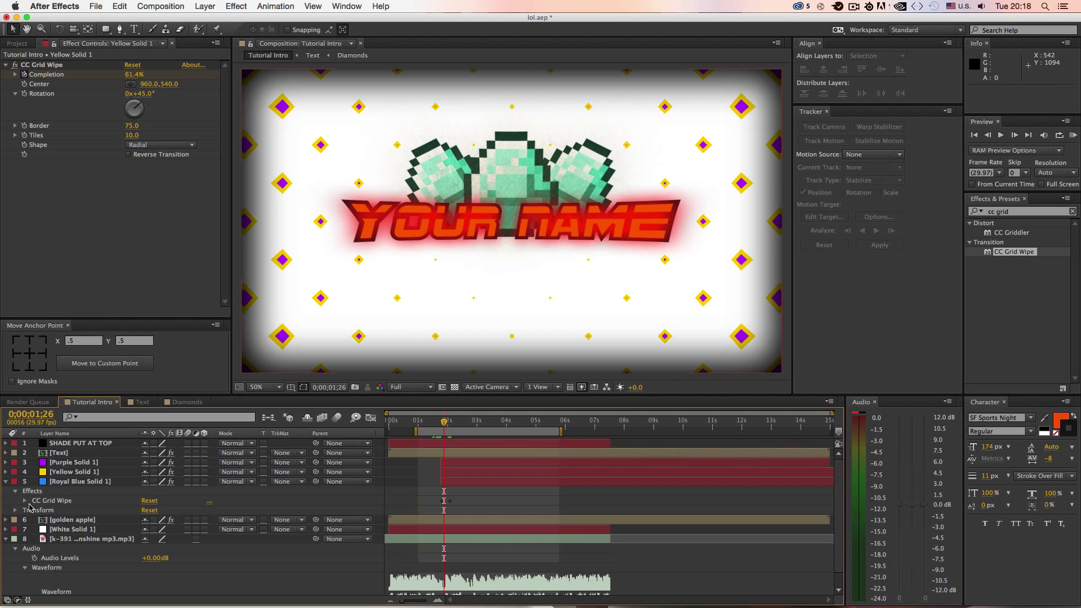
{"action": "left_click", "coordinate": [25, 501]}
{"action": "mouse_move", "coordinate": [434, 523]}
{"action": "left_mouse_down"}
{"action": "mouse_move", "coordinate": [460, 514]}
{"action": "mouse_move", "coordinate": [443, 514]}
{"action": "left_mouse_up"}
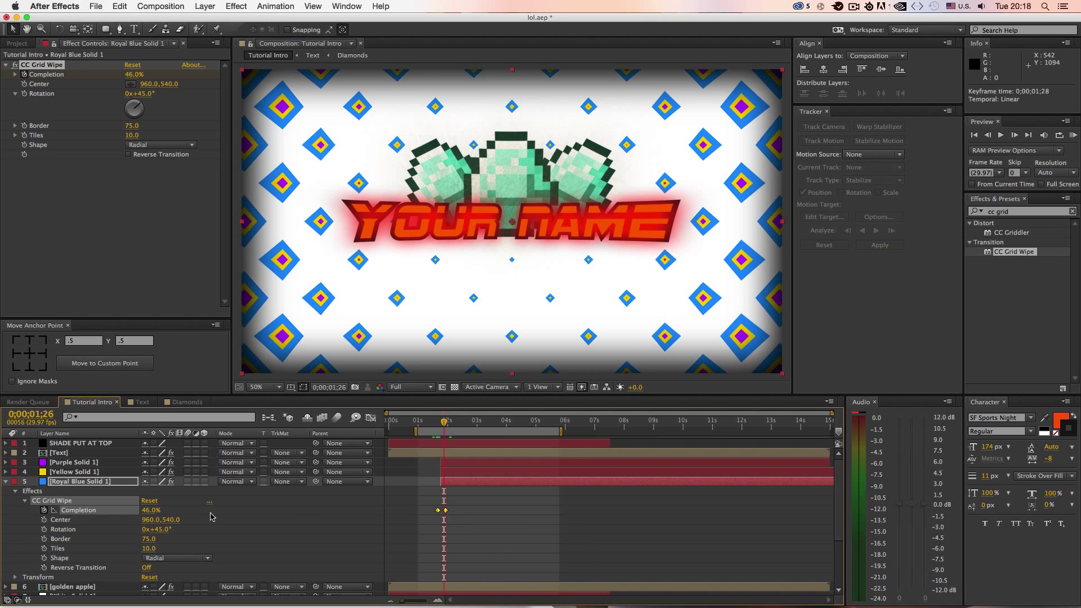
{"action": "left_click", "coordinate": [5, 482]}
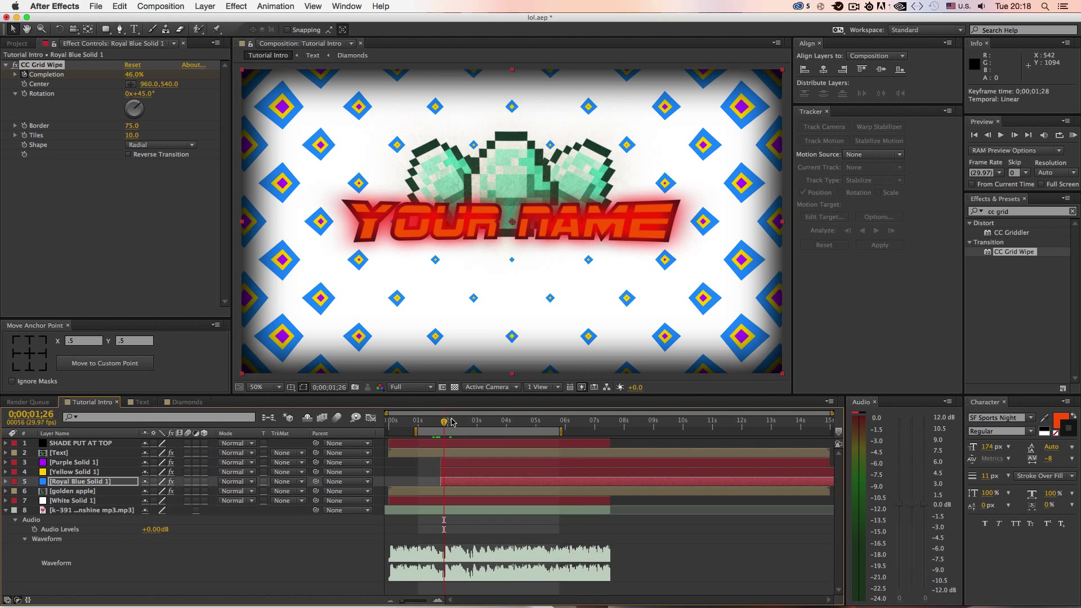
{"action": "left_click_drag", "start_coordinate": [442, 426], "coordinate": [483, 440]}
{"action": "key", "text": "KP_0"}
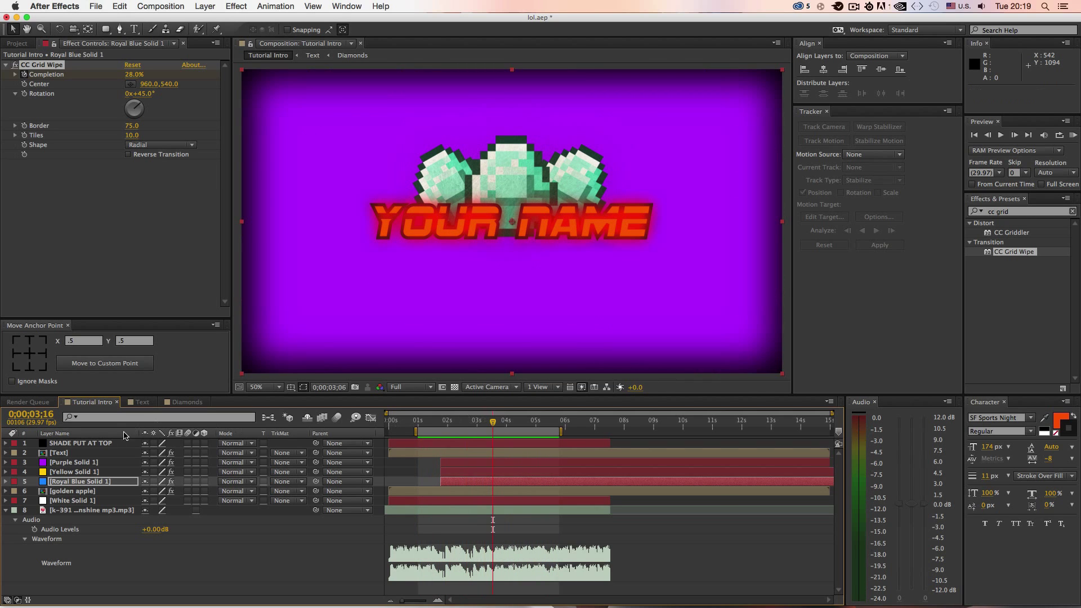
Move the purple solid's ending CC Grid Wipe Completion keyframe to 0;00;02;05.
{"action": "left_click", "coordinate": [67, 472]}
{"action": "left_click", "coordinate": [5, 462]}
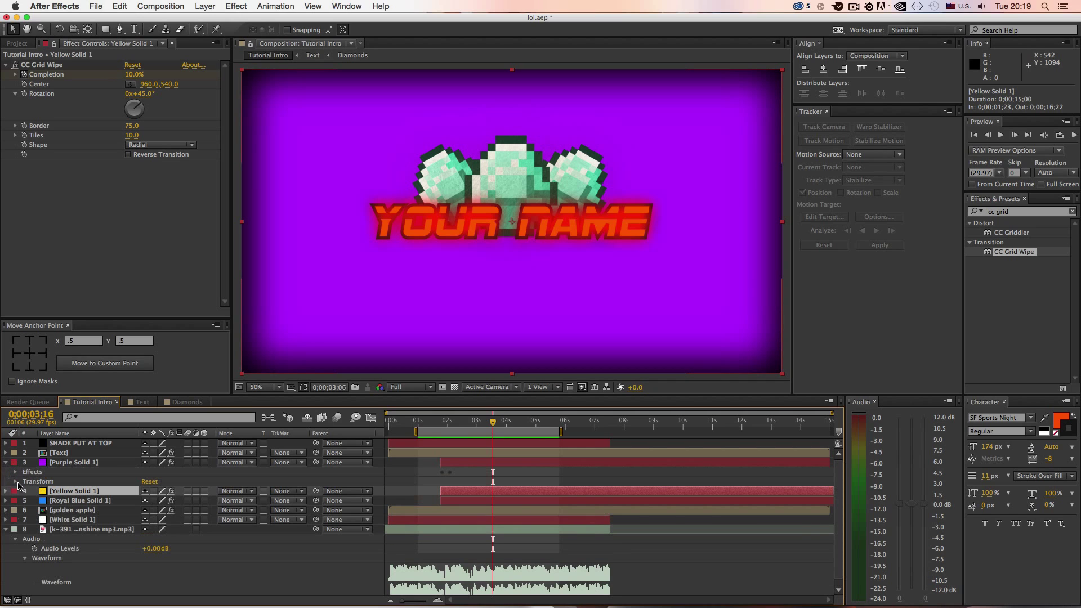
{"action": "left_click", "coordinate": [14, 472]}
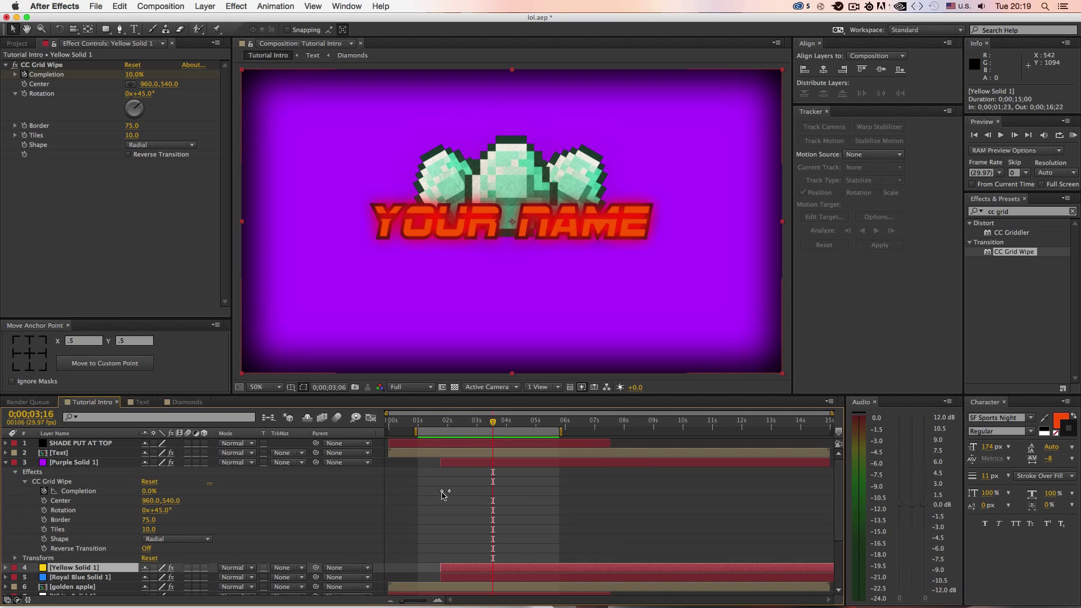
{"action": "left_click", "coordinate": [441, 492]}
{"action": "left_click_drag", "start_coordinate": [449, 492], "coordinate": [453, 495]}
{"action": "left_click", "coordinate": [7, 462]}
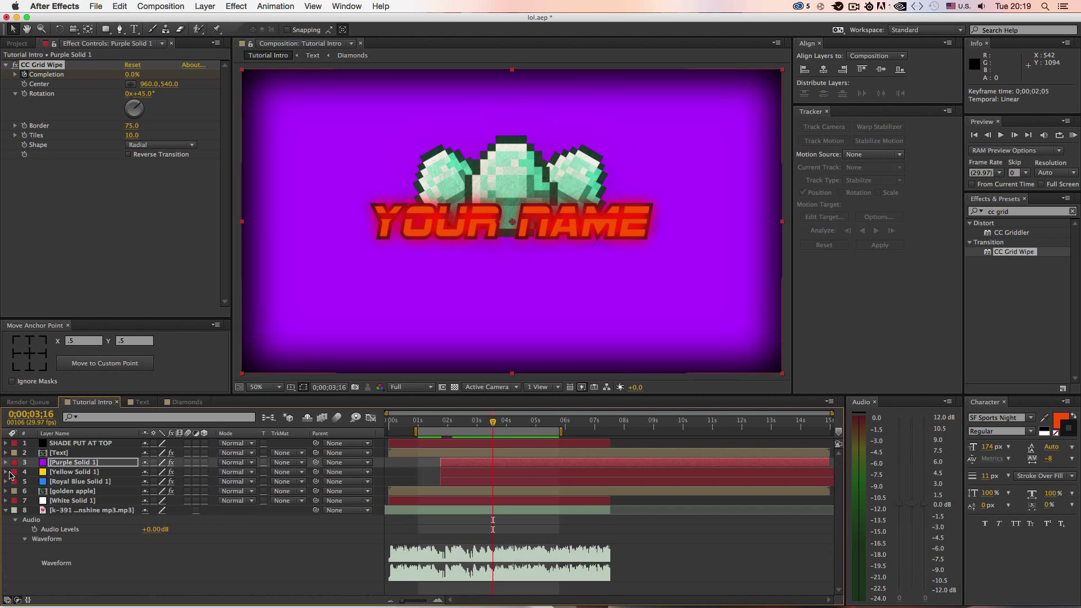
Spread the yellow solid's Completion keyframes by moving the first slightly earlier and the last to 0;00;02;02.
{"action": "left_click", "coordinate": [7, 472]}
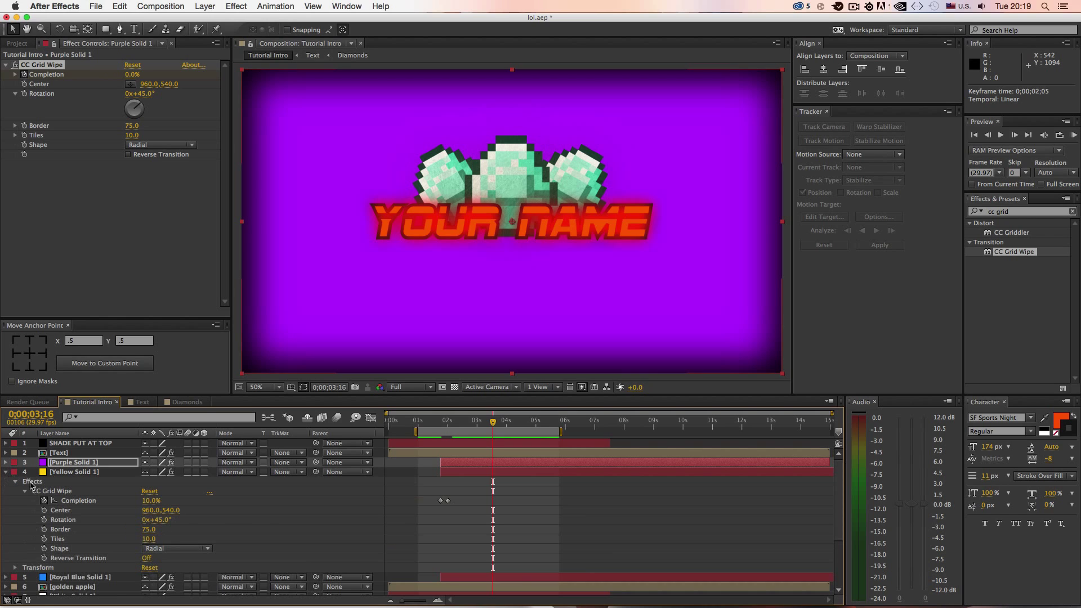
{"action": "left_click", "coordinate": [441, 502]}
{"action": "left_click", "coordinate": [448, 501]}
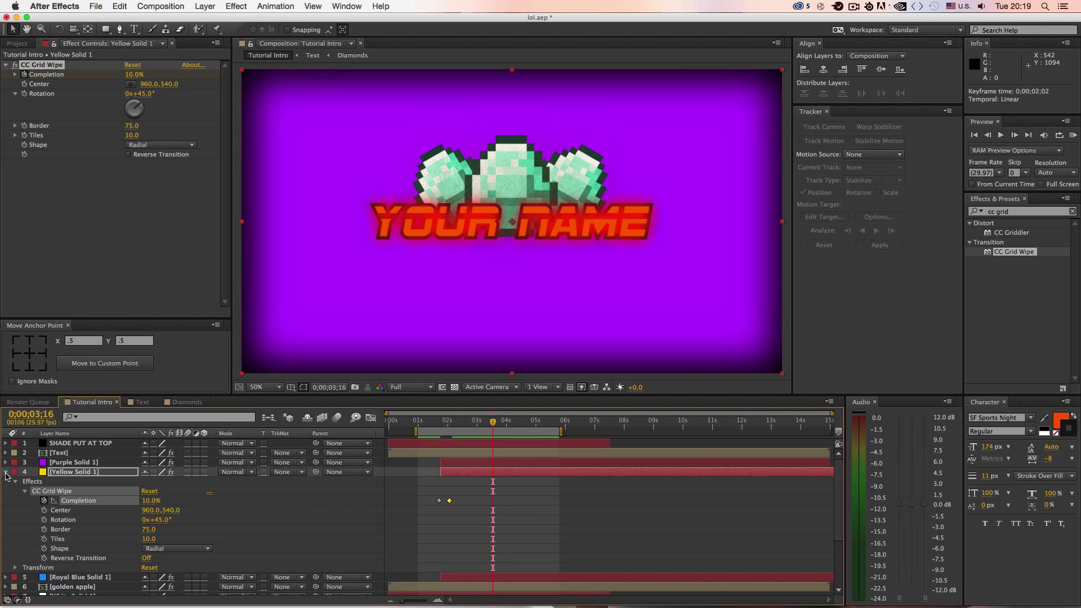
{"action": "left_click", "coordinate": [5, 472]}
Spread the royal blue solid's Completion keyframes by moving the first to 0;00;01;16 and the last slightly later.
{"action": "left_click", "coordinate": [6, 481]}
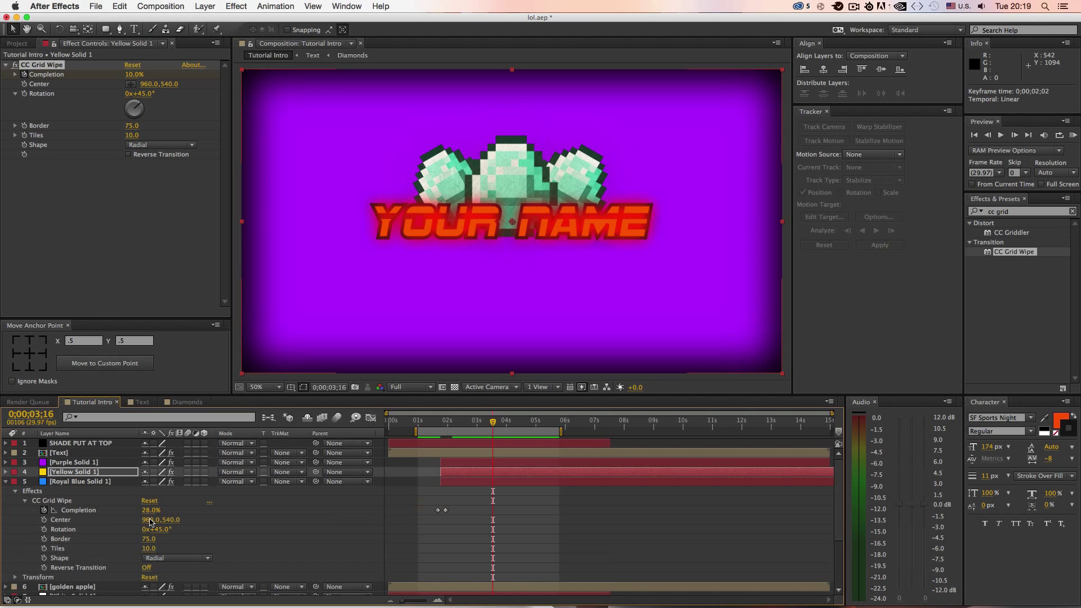
{"action": "left_click", "coordinate": [437, 511]}
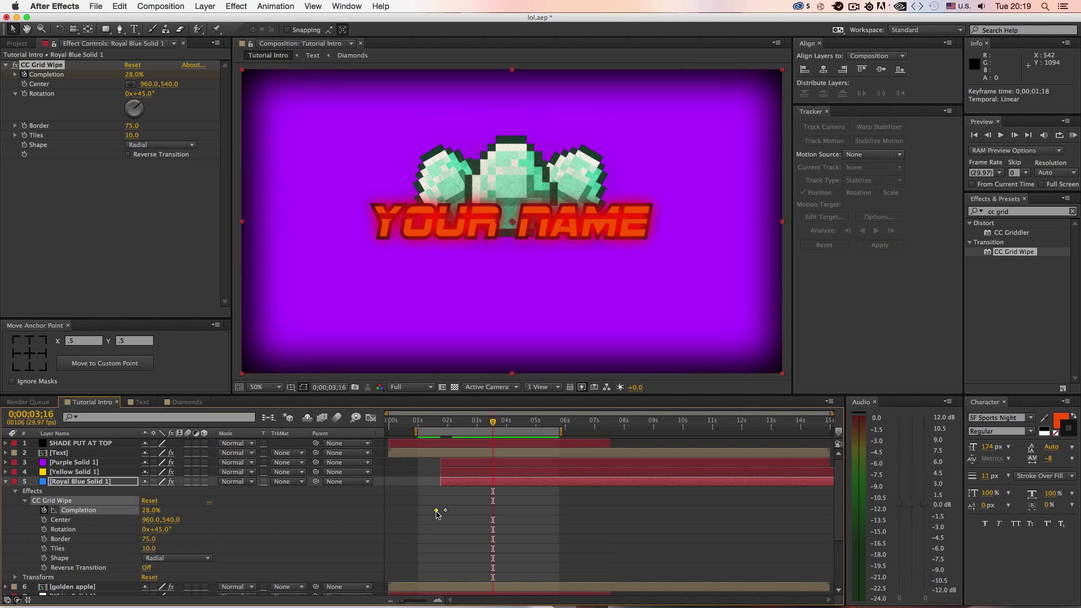
{"action": "left_click_drag", "start_coordinate": [448, 432], "coordinate": [444, 423]}
{"action": "left_click", "coordinate": [445, 422]}
{"action": "left_click_drag", "start_coordinate": [438, 510], "coordinate": [433, 513]}
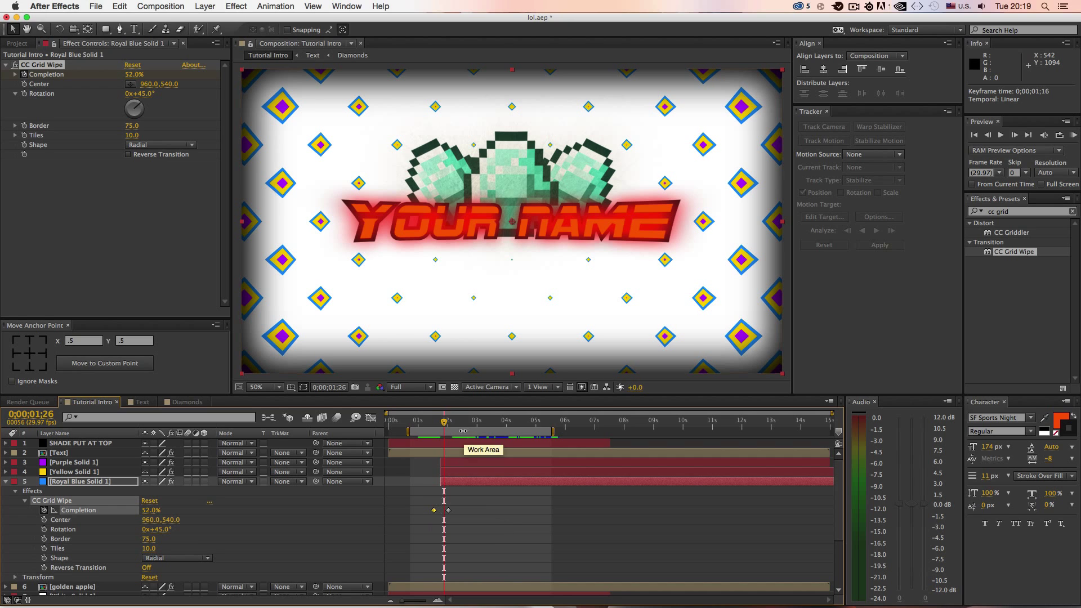
Run a RAM preview of the work area to check the timing of the three grid wipes.
{"action": "mouse_move", "coordinate": [445, 423]}
{"action": "left_mouse_down"}
{"action": "mouse_move", "coordinate": [416, 426]}
{"action": "mouse_move", "coordinate": [456, 438]}
{"action": "mouse_move", "coordinate": [426, 428]}
{"action": "left_mouse_up"}
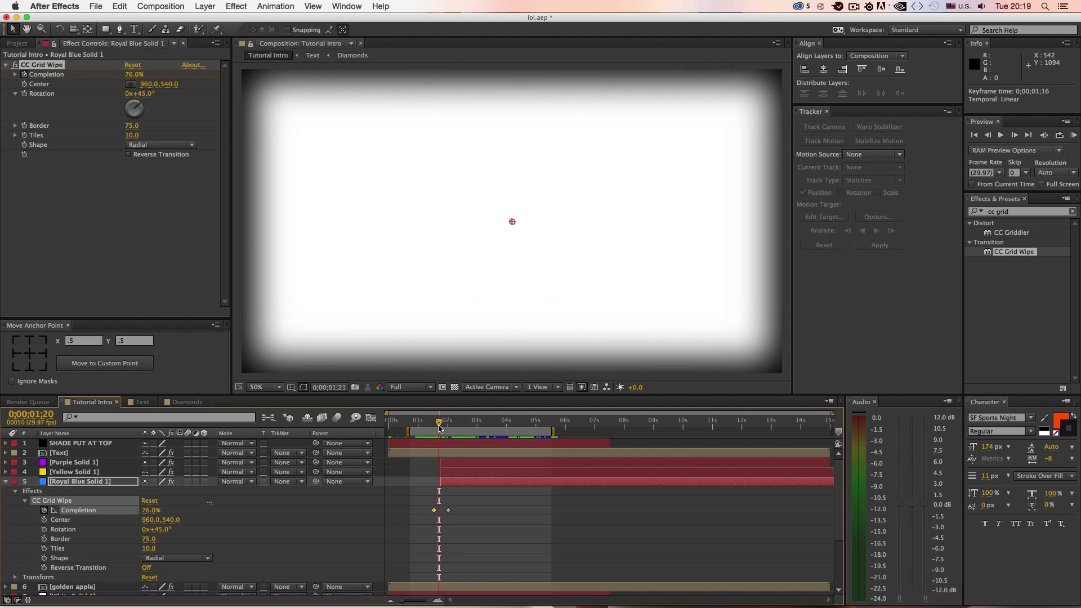
{"action": "key", "text": "KP_0"}
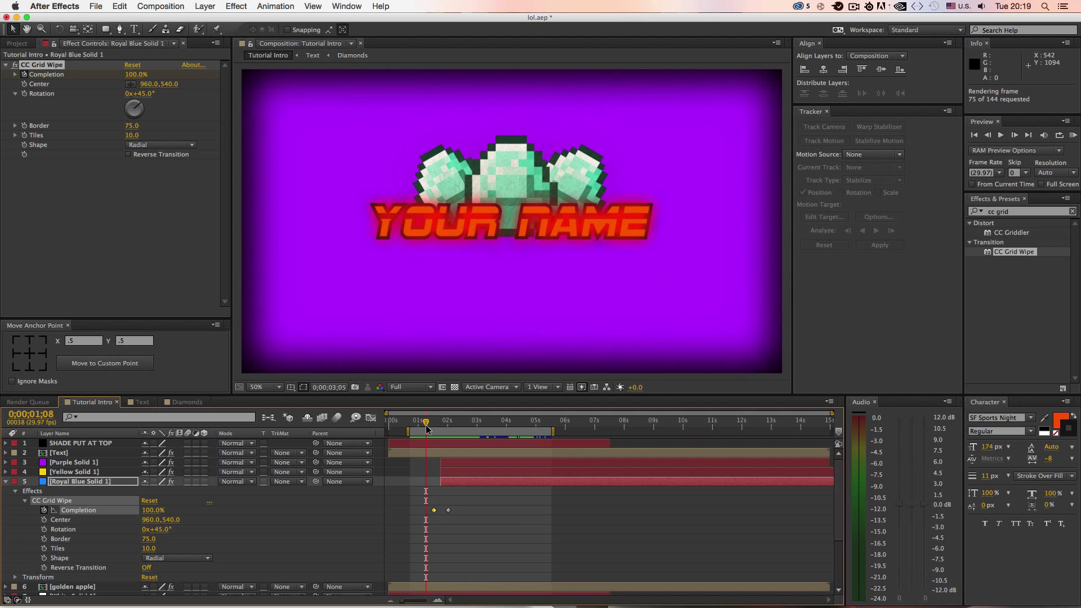
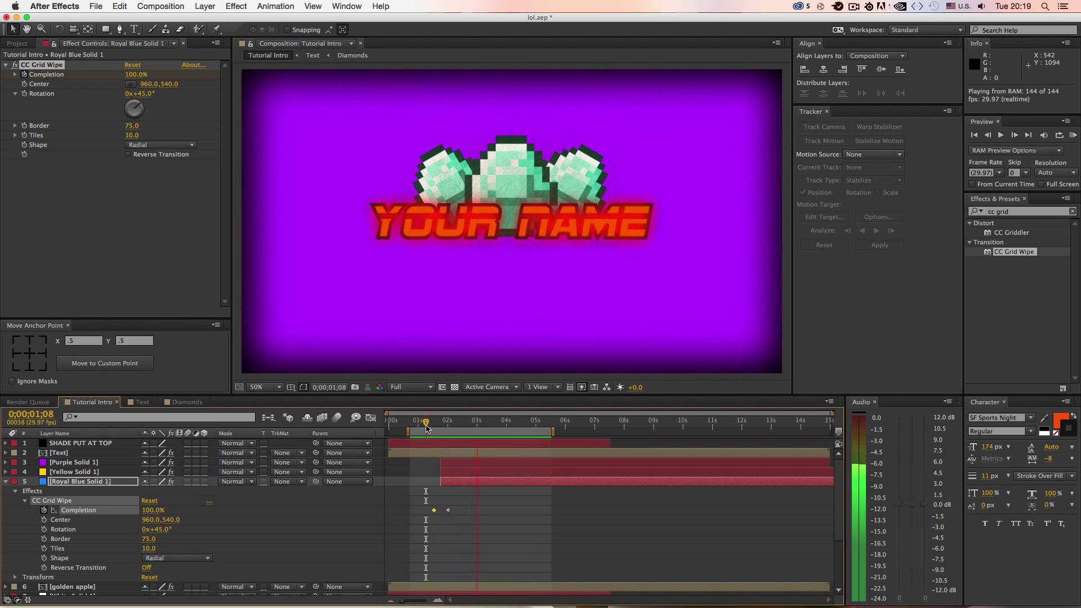
{"action": "key", "text": "space"}
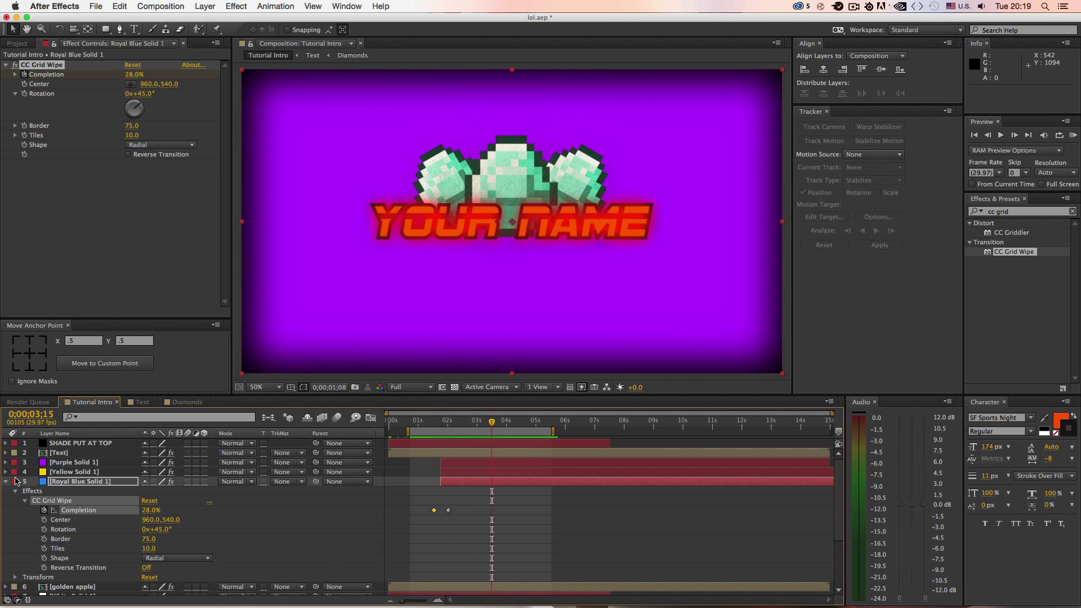
Collapse the open layer properties and shift the Text layer later so it starts about half a second into the composition.
{"action": "left_click", "coordinate": [67, 454]}
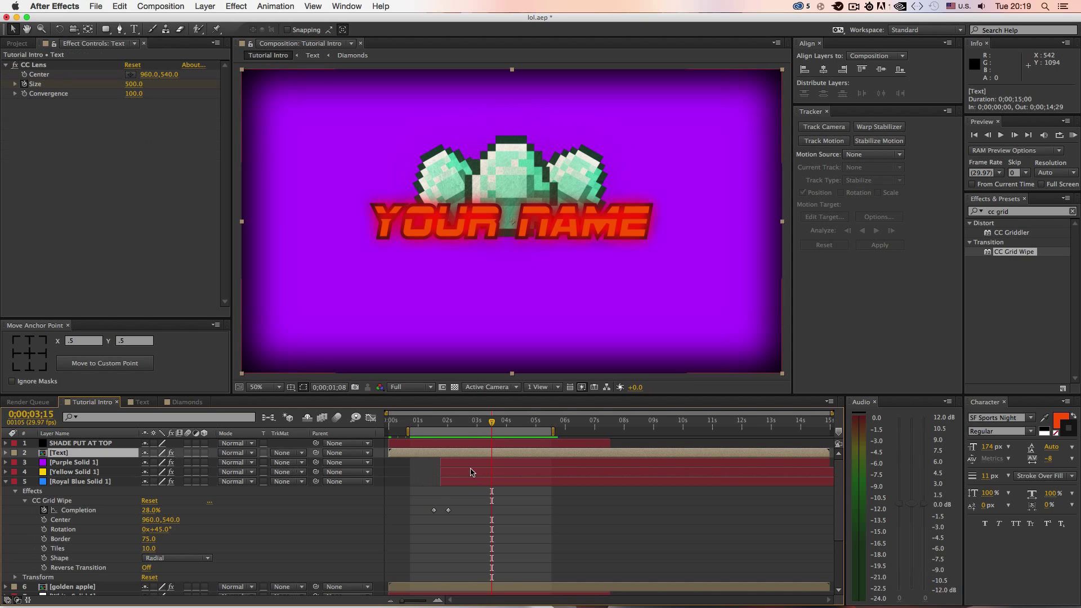
{"action": "mouse_move", "coordinate": [459, 427]}
{"action": "left_mouse_down"}
{"action": "mouse_move", "coordinate": [429, 426]}
{"action": "mouse_move", "coordinate": [457, 431]}
{"action": "left_mouse_up"}
{"action": "key", "text": "F2"}
{"action": "key", "text": "l"}
{"action": "key", "text": "l"}
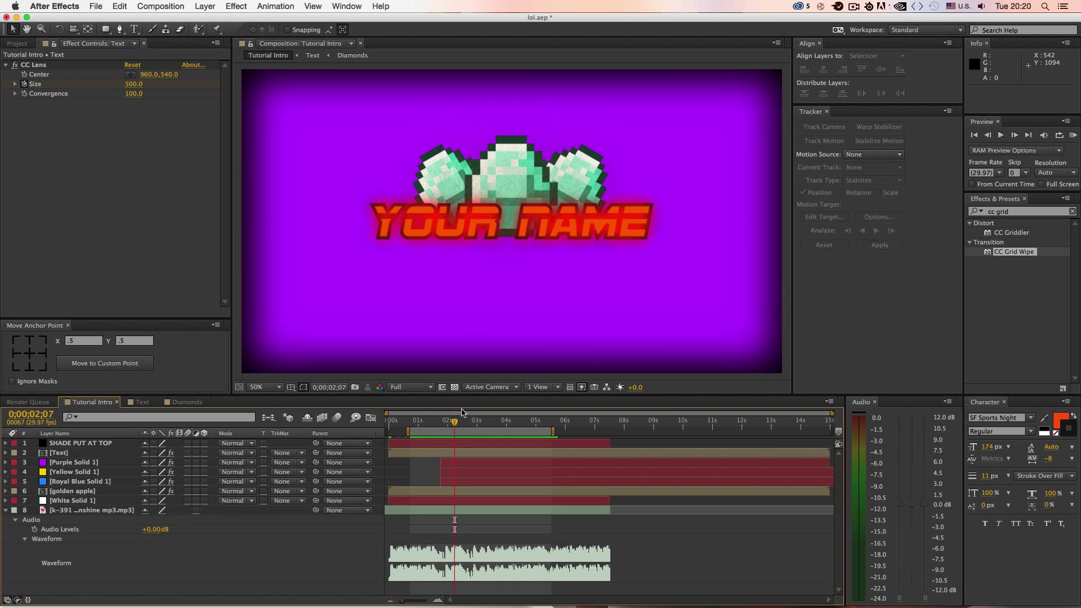
{"action": "left_click_drag", "start_coordinate": [454, 424], "coordinate": [479, 455]}
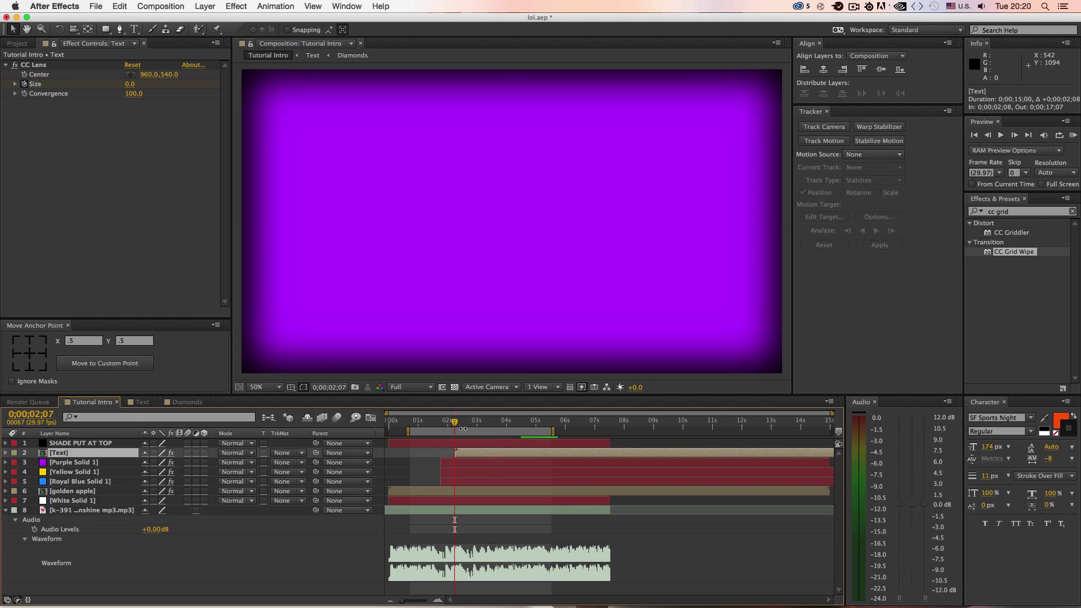
{"action": "mouse_move", "coordinate": [456, 426]}
{"action": "left_mouse_down"}
{"action": "mouse_move", "coordinate": [427, 427]}
{"action": "mouse_move", "coordinate": [483, 431]}
{"action": "mouse_move", "coordinate": [457, 427]}
{"action": "left_mouse_up"}
{"action": "left_click_drag", "start_coordinate": [513, 452], "coordinate": [463, 459]}
Preview the text timing, nudge the Text layer slightly later in the timeline and preview it again.
{"action": "key", "text": "Home"}
{"action": "key", "text": "KP_0"}
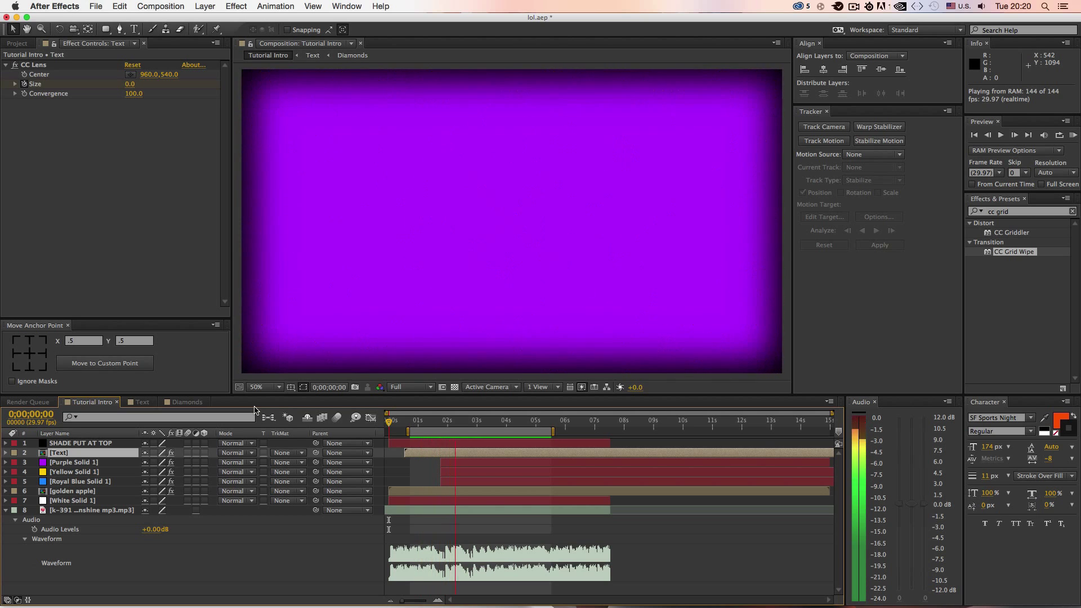
{"action": "left_click", "coordinate": [442, 454]}
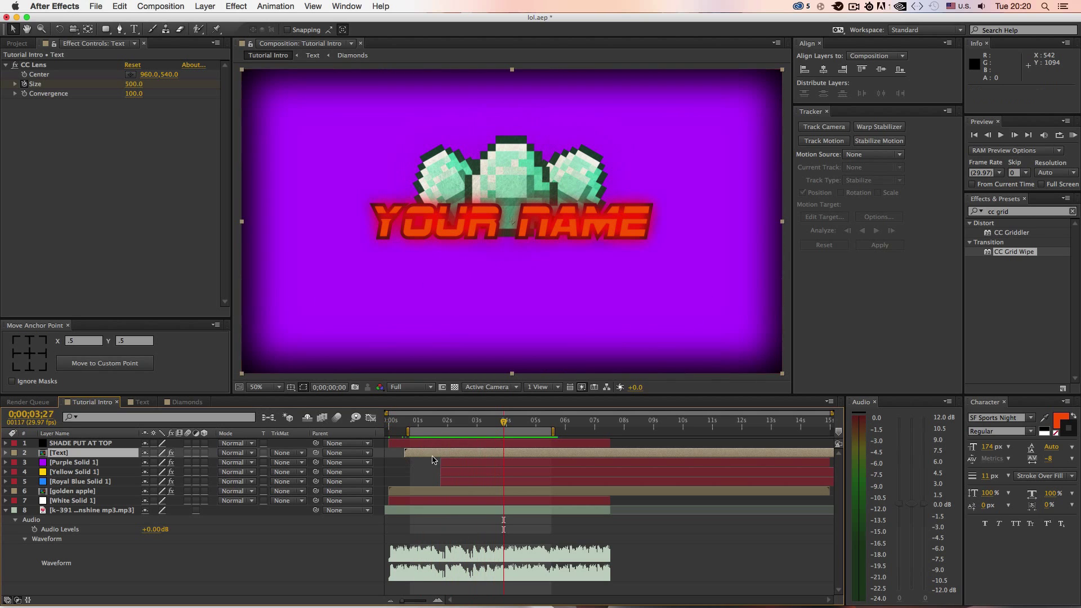
{"action": "key", "text": "KP_0"}
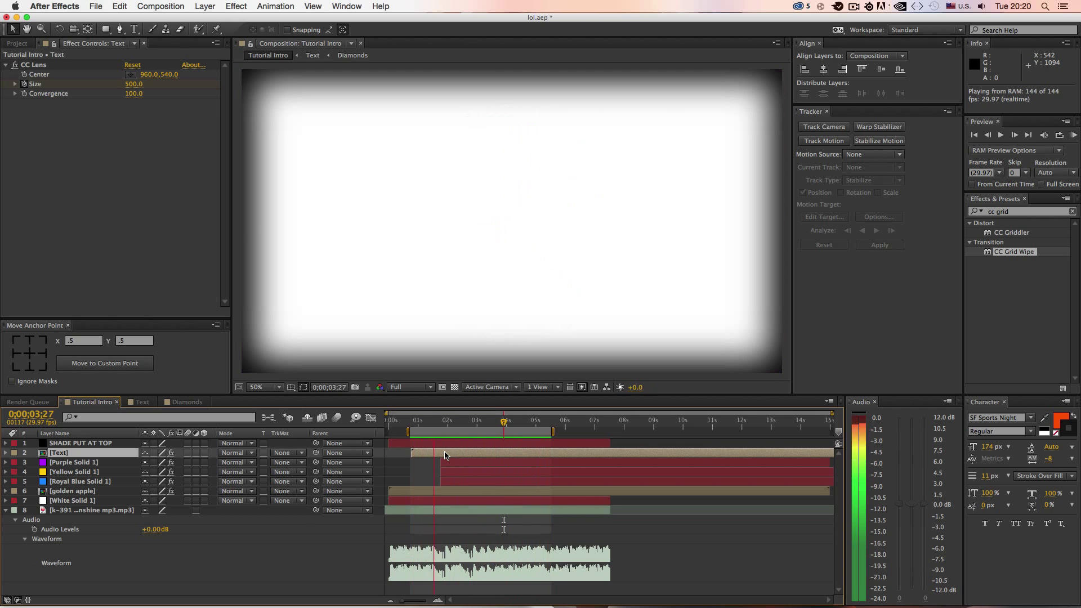
Shift the purple, yellow and royal blue solids together slightly earlier so they start at 0;00;01;20, and preview the timing.
{"action": "key", "text": "space"}
{"action": "left_click", "coordinate": [449, 463]}
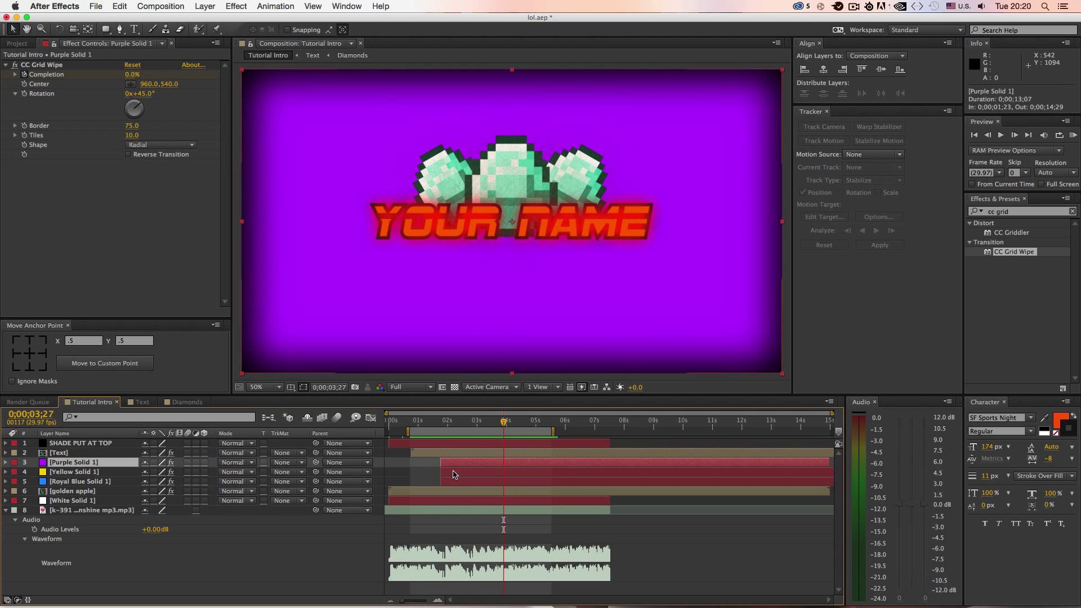
{"action": "left_click", "coordinate": [450, 472], "text": "shift"}
{"action": "left_click", "coordinate": [453, 478], "text": "shift"}
{"action": "left_click_drag", "start_coordinate": [452, 467], "coordinate": [449, 467]}
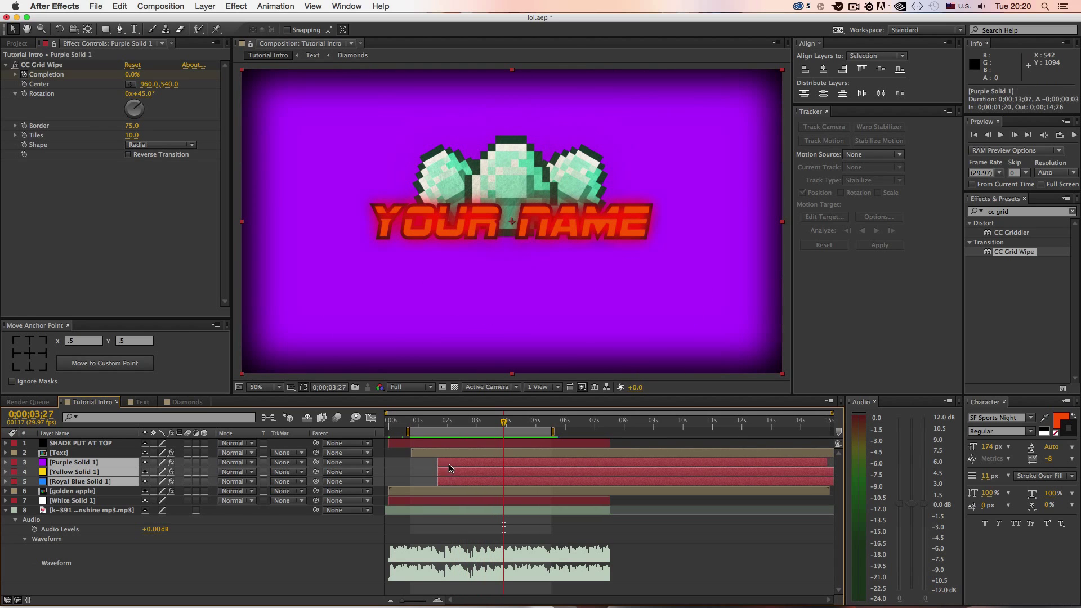
{"action": "key", "text": "KP_0"}
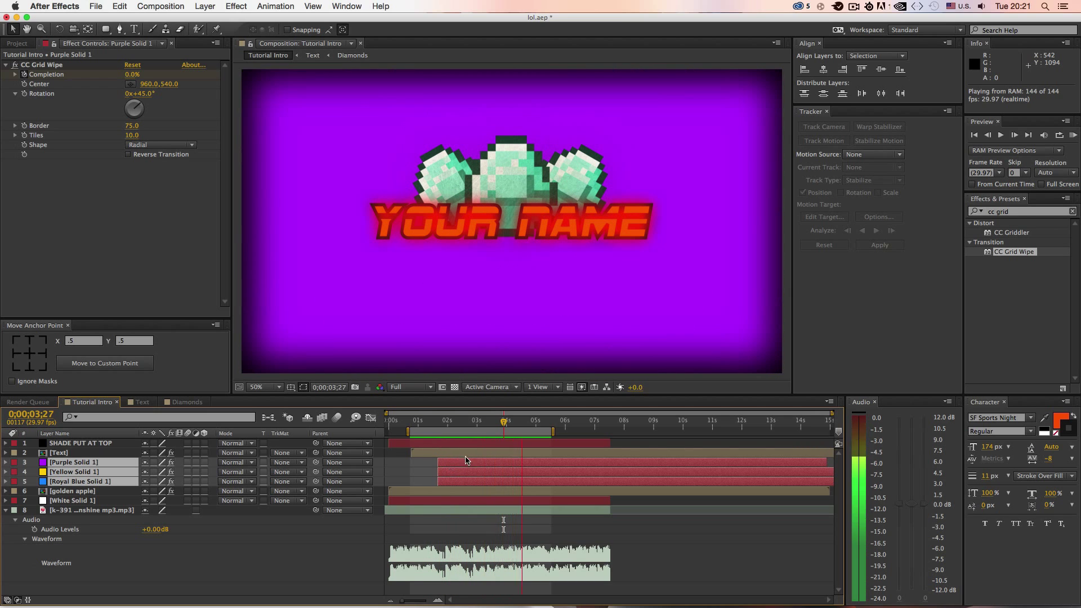
{"action": "key", "text": "space"}
Move the Text layer earlier so it starts about 0.7 seconds into the composition, and preview the timing.
{"action": "left_click", "coordinate": [453, 453]}
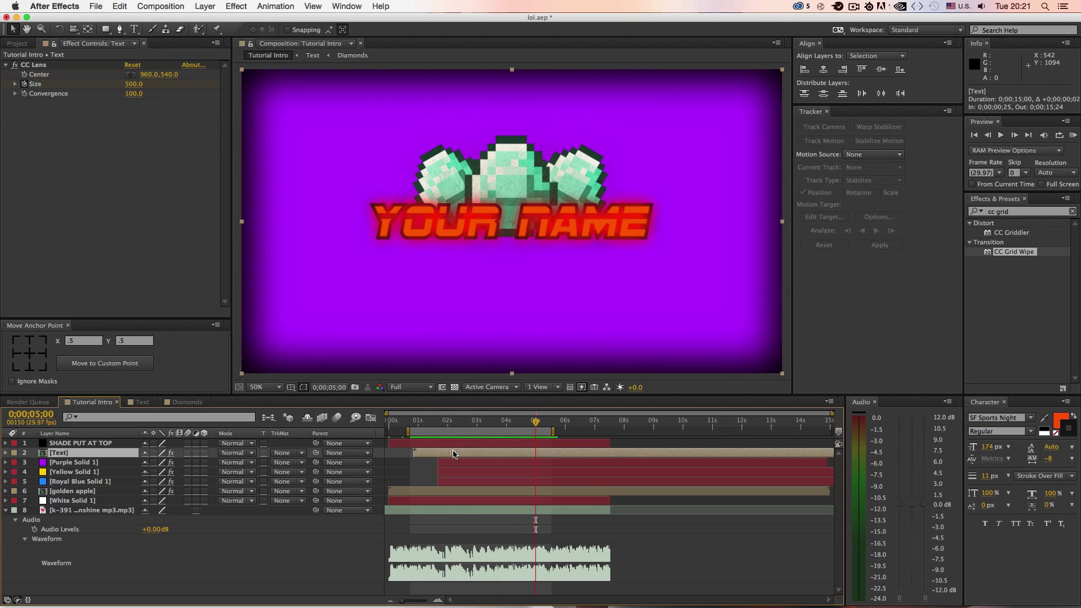
{"action": "left_click_drag", "start_coordinate": [453, 453], "coordinate": [446, 454]}
{"action": "key", "text": "space"}
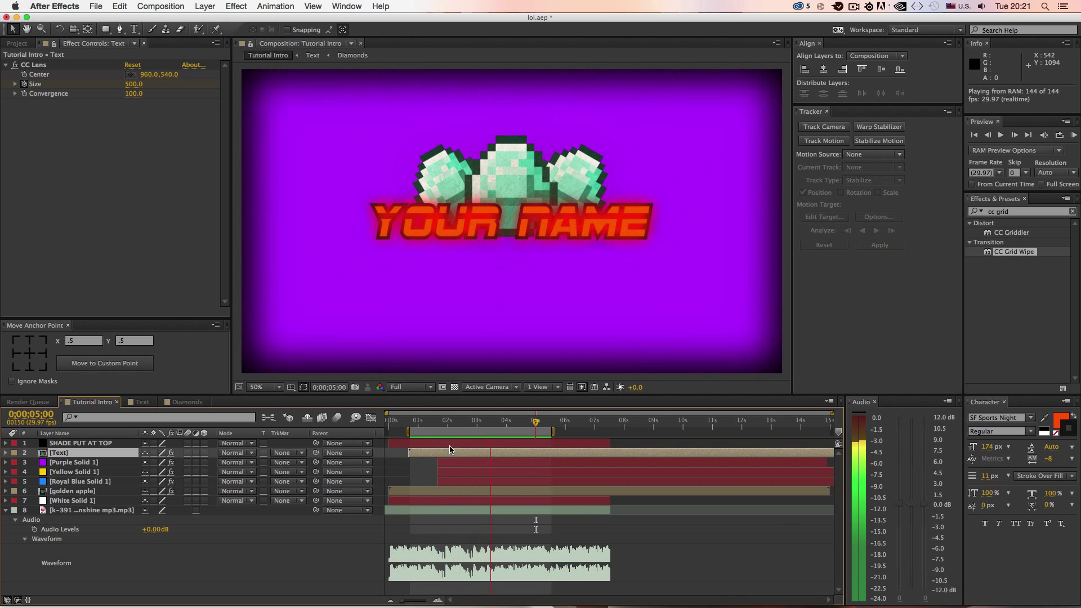
Undo the shift of the SHADE PUT AT TOP layer and extend its start to 0;00;01;04 before the composition begins.
{"action": "left_click_drag", "start_coordinate": [454, 444], "coordinate": [428, 444]}
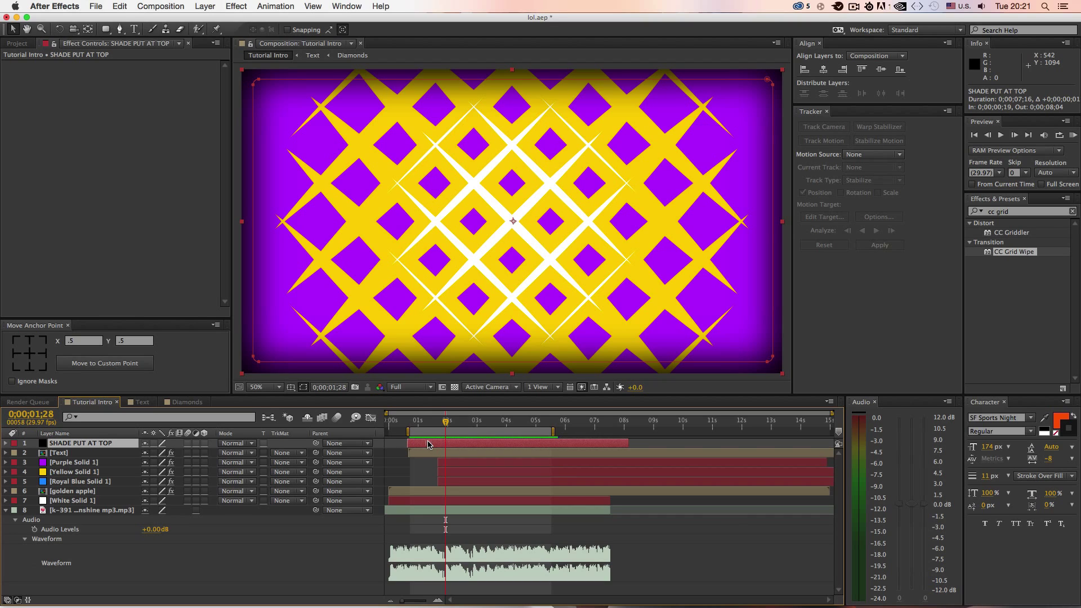
{"action": "key", "text": "super+z"}
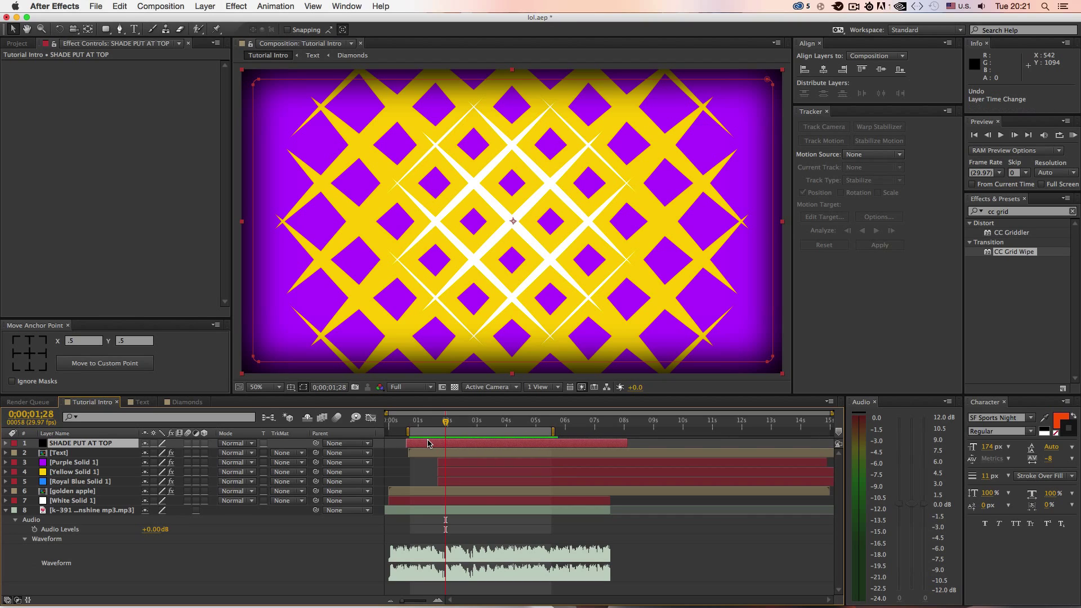
{"action": "mouse_move", "coordinate": [404, 443]}
{"action": "left_mouse_down"}
{"action": "mouse_move", "coordinate": [380, 445]}
{"action": "mouse_move", "coordinate": [396, 447]}
{"action": "left_mouse_up"}
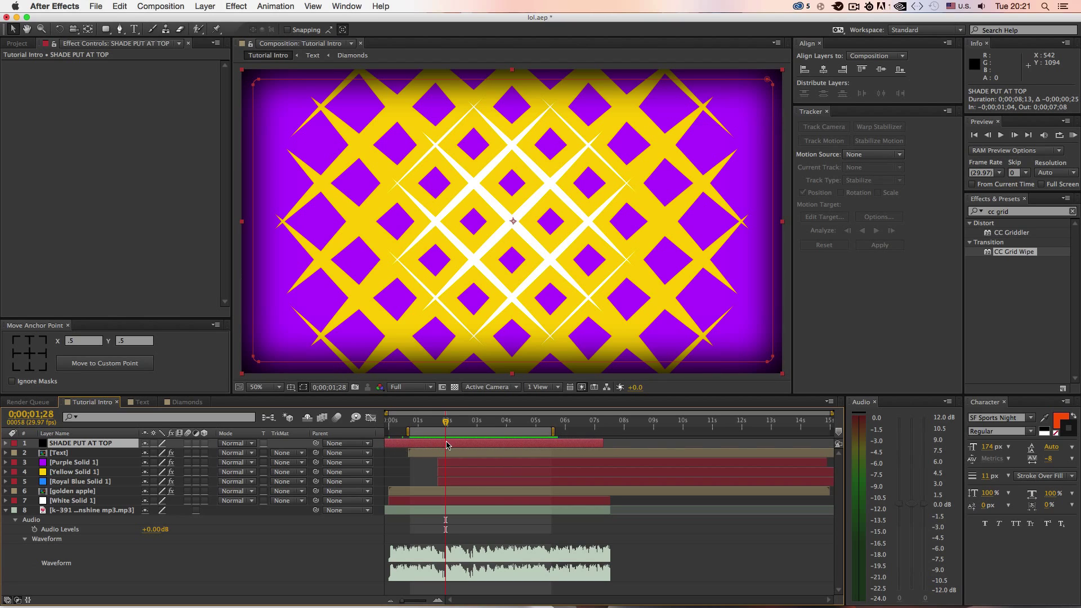
Shift the Text layer earlier so it starts at 0;00;00;06, and run a RAM preview.
{"action": "mouse_move", "coordinate": [434, 453]}
{"action": "left_mouse_down"}
{"action": "mouse_move", "coordinate": [411, 448]}
{"action": "mouse_move", "coordinate": [441, 445]}
{"action": "left_mouse_up"}
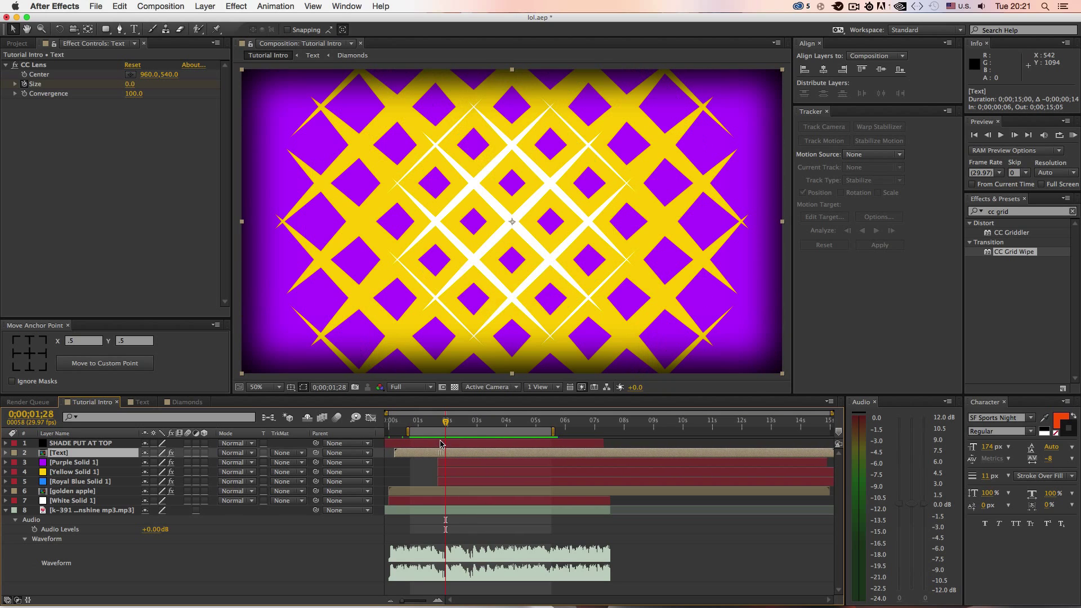
{"action": "key", "text": "KP_0"}
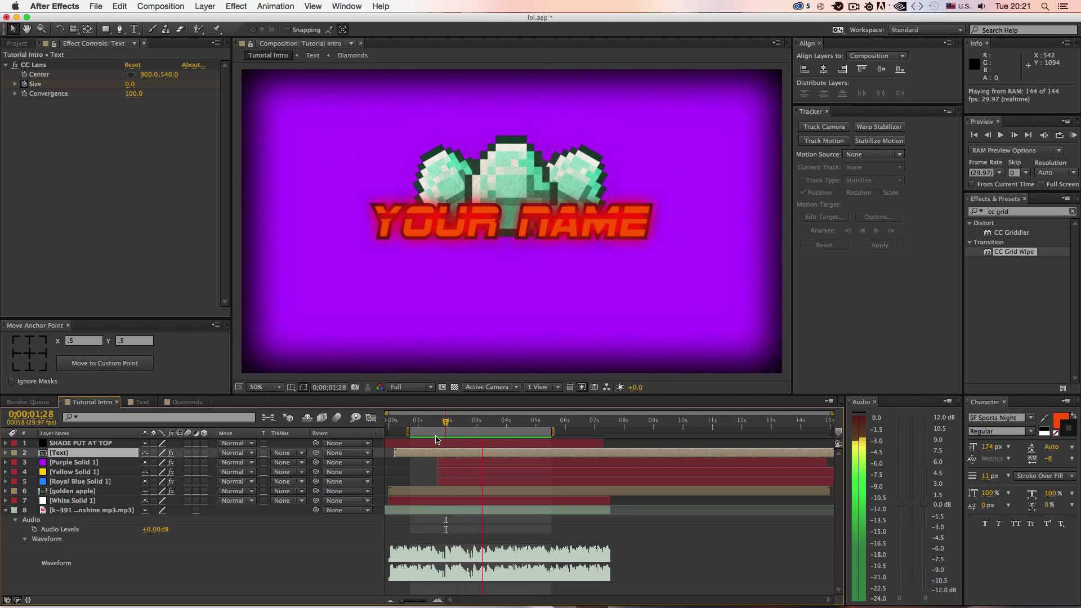
{"action": "key", "text": "space"}
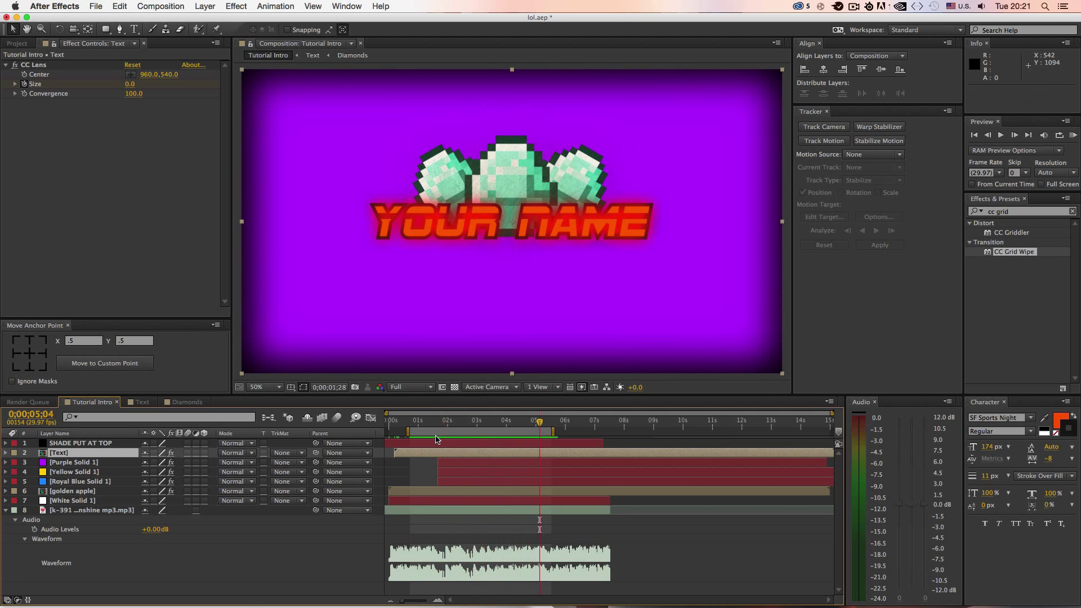
Lower the Text layer in the frame by setting its Position to 960.0,598.0, collapse the property and preview.
{"action": "left_click", "coordinate": [79, 462]}
{"action": "left_click", "coordinate": [86, 454]}
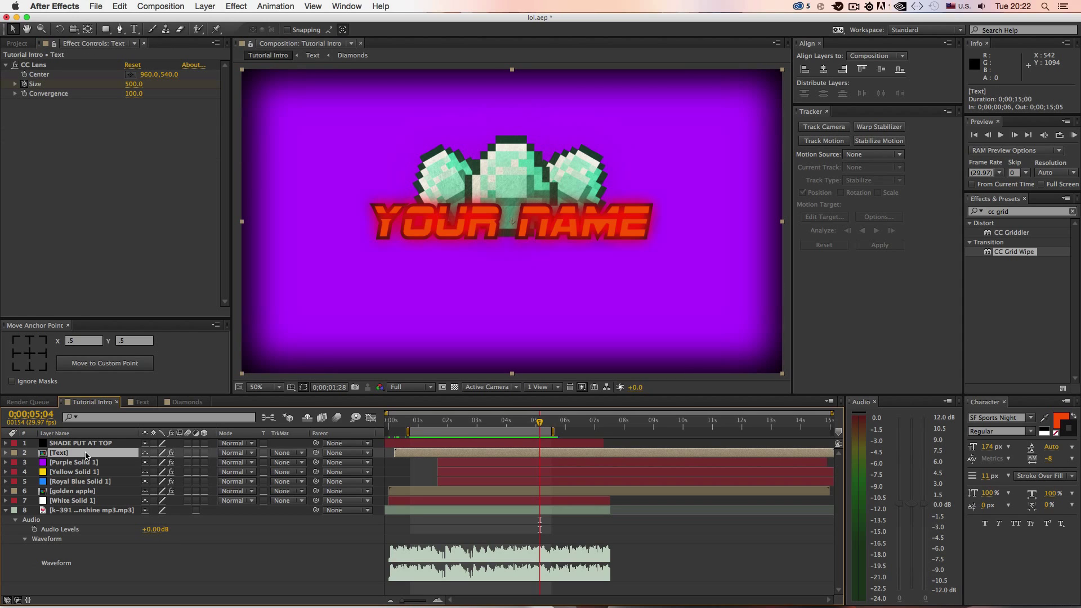
{"action": "key", "text": "p"}
{"action": "left_click_drag", "start_coordinate": [171, 466], "coordinate": [199, 466]}
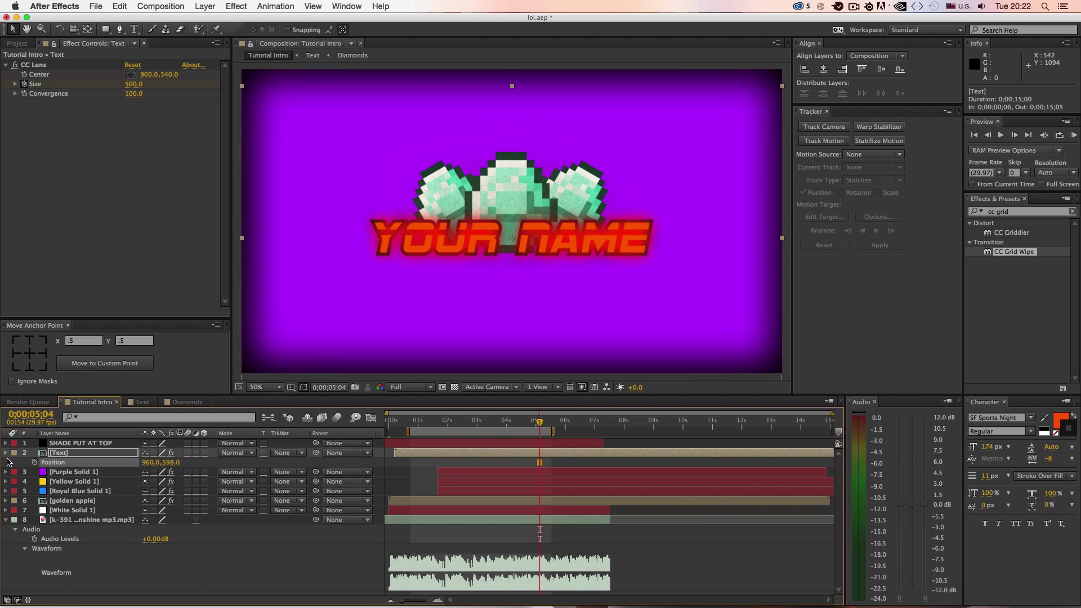
{"action": "left_click", "coordinate": [6, 453]}
{"action": "key", "text": "KP_0"}
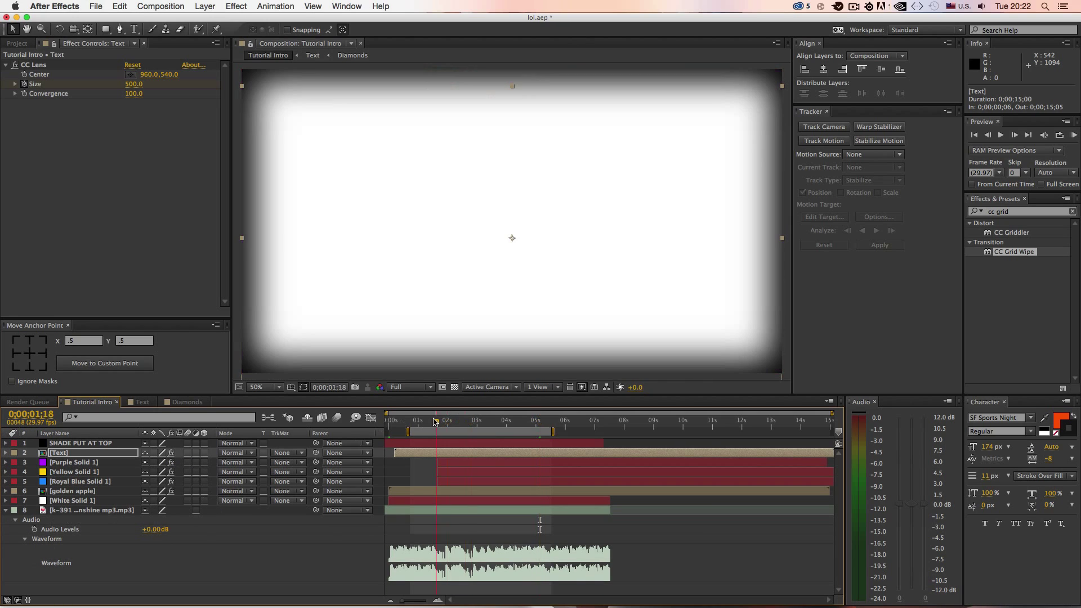
Extend the work area and the SHADE PUT AT TOP layer over the whole music clip, and scrub the intro to 0;00;02;17.
{"action": "left_click_drag", "start_coordinate": [432, 421], "coordinate": [370, 416]}
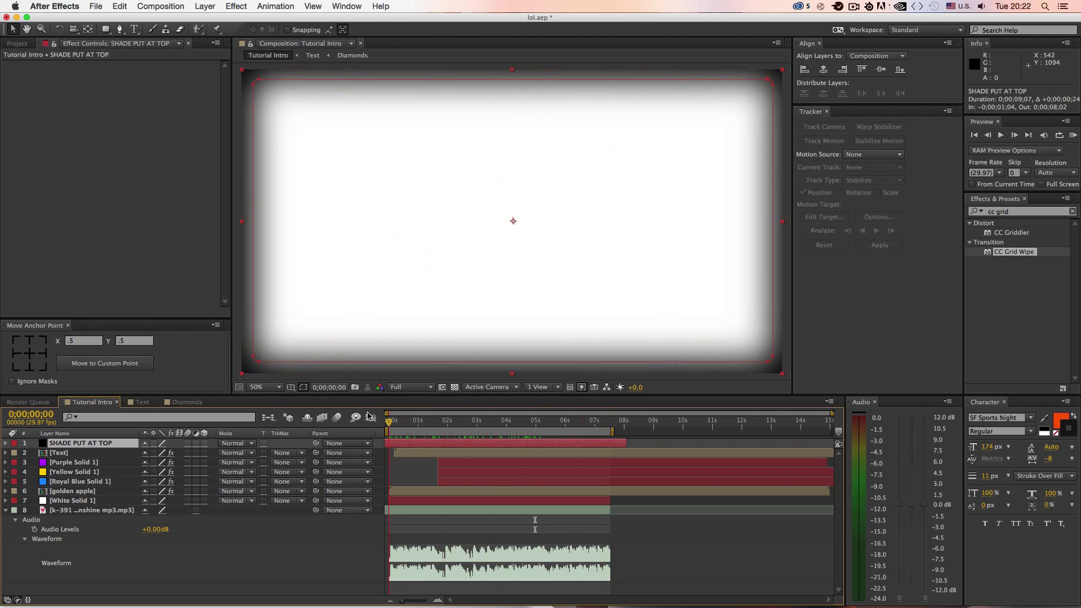
{"action": "mouse_move", "coordinate": [467, 421]}
{"action": "left_mouse_down"}
{"action": "mouse_move", "coordinate": [494, 424]}
{"action": "mouse_move", "coordinate": [390, 423]}
{"action": "mouse_move", "coordinate": [471, 419]}
{"action": "left_mouse_up"}
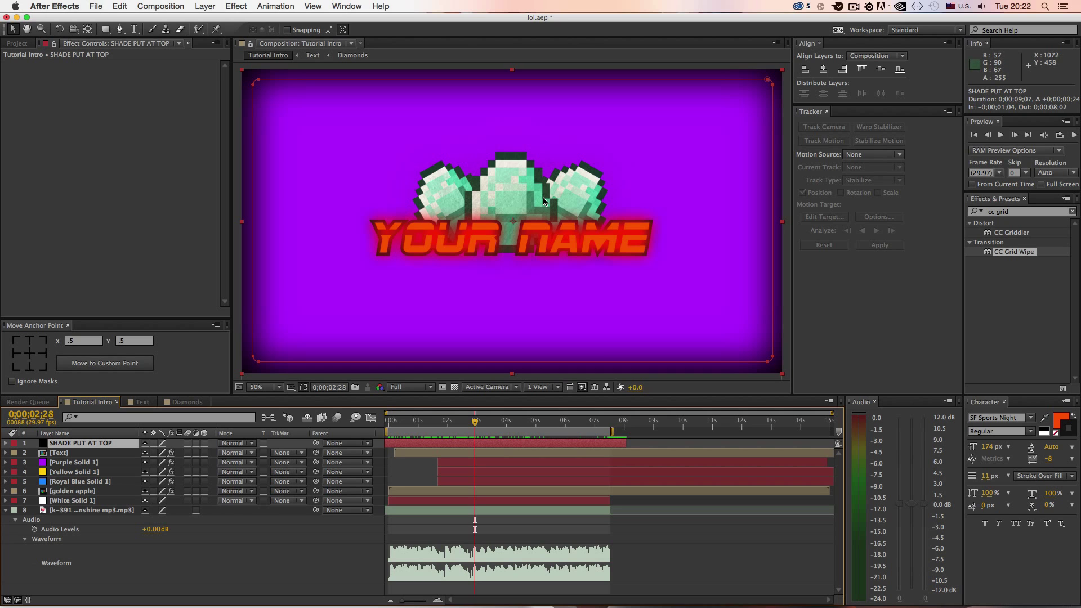
{"action": "mouse_move", "coordinate": [457, 426]}
{"action": "left_mouse_down"}
{"action": "mouse_move", "coordinate": [426, 423]}
{"action": "mouse_move", "coordinate": [461, 418]}
{"action": "left_mouse_up"}
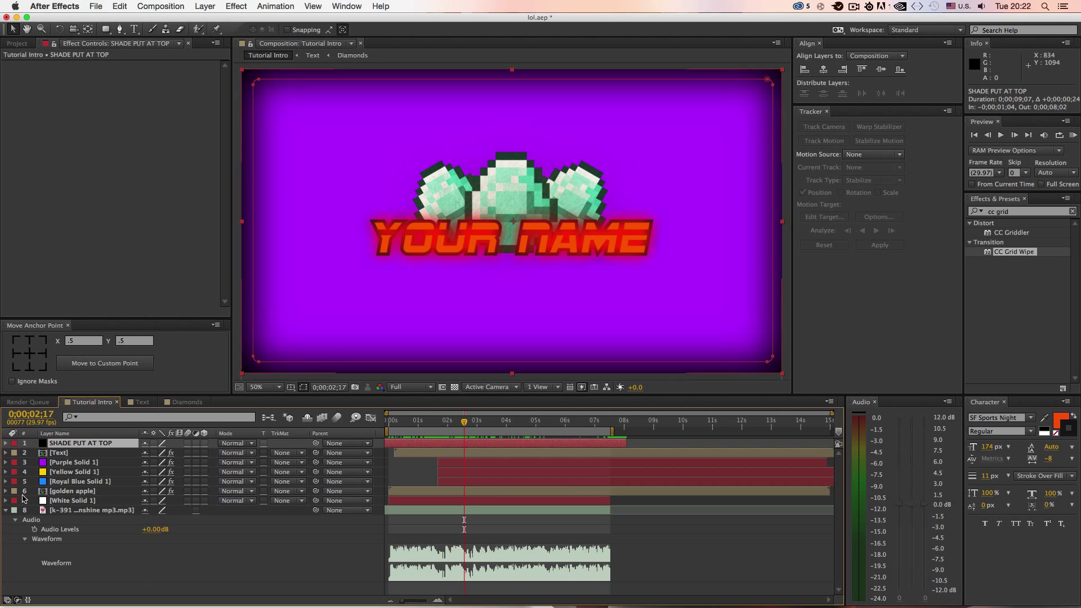
Create a green (2AFF00) 1920 x 1080 solid named "AUdio Spectrum" above the Text layer.
{"action": "key", "text": "super+Down"}
{"action": "key", "text": "super+y"}
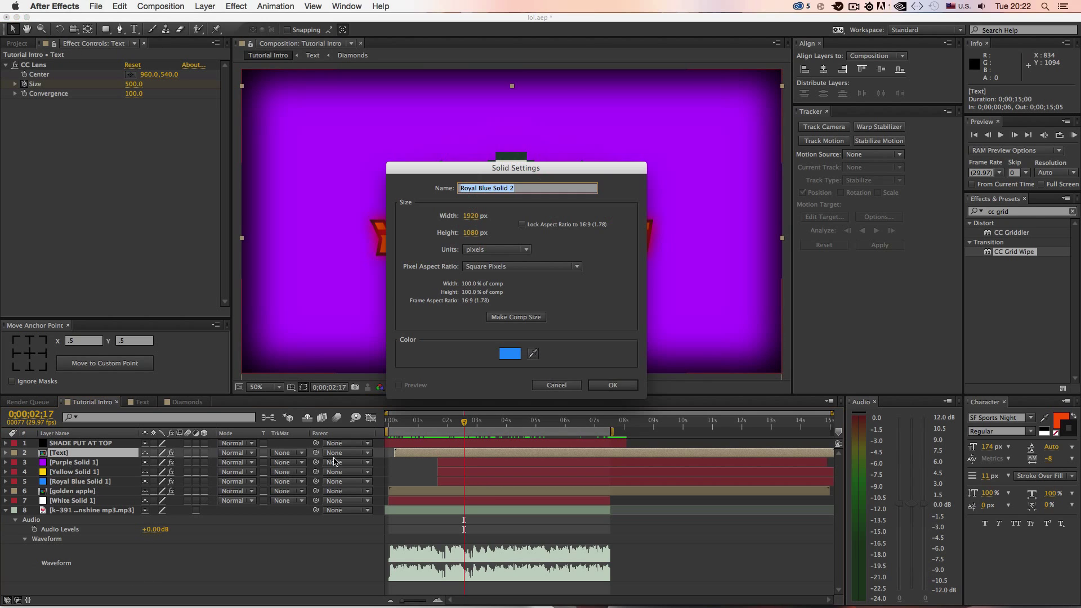
{"action": "left_click", "coordinate": [521, 353]}
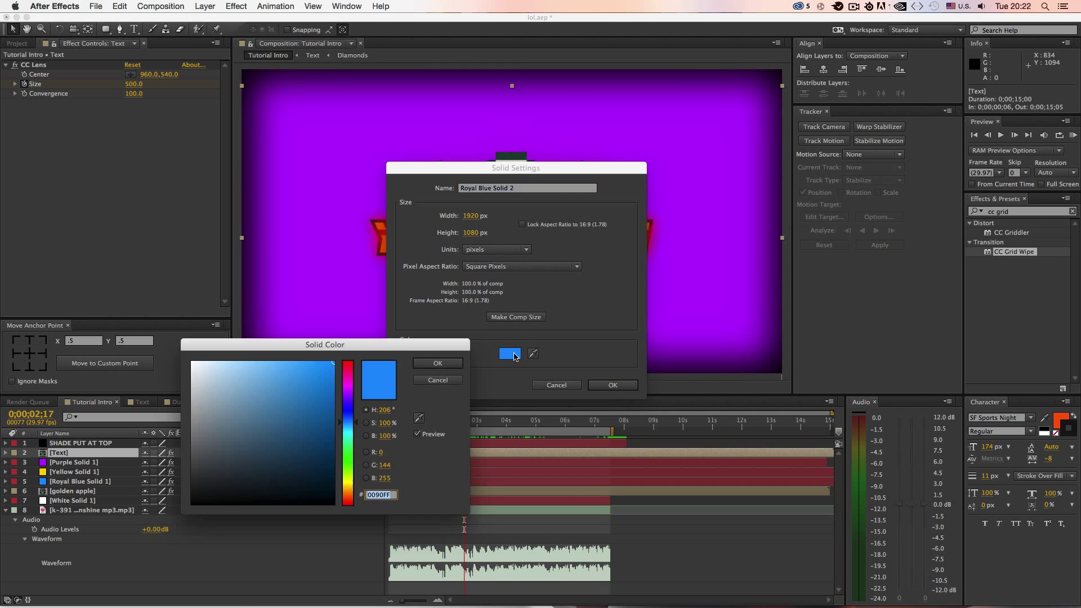
{"action": "left_click", "coordinate": [348, 464]}
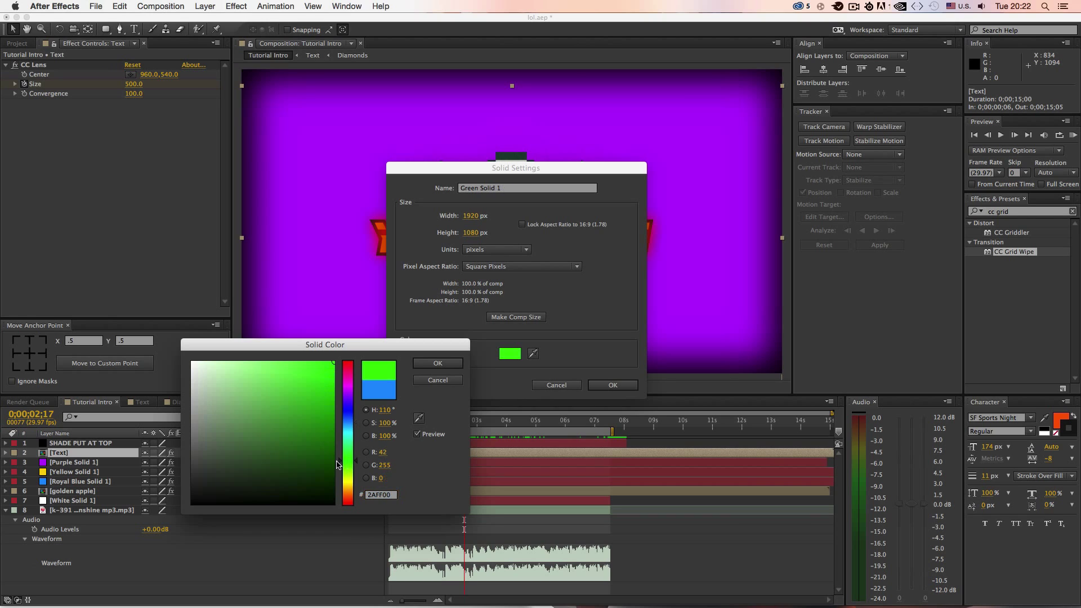
{"action": "left_click", "coordinate": [437, 363]}
{"action": "left_click", "coordinate": [498, 190]}
{"action": "triple_click", "coordinate": [497, 190]}
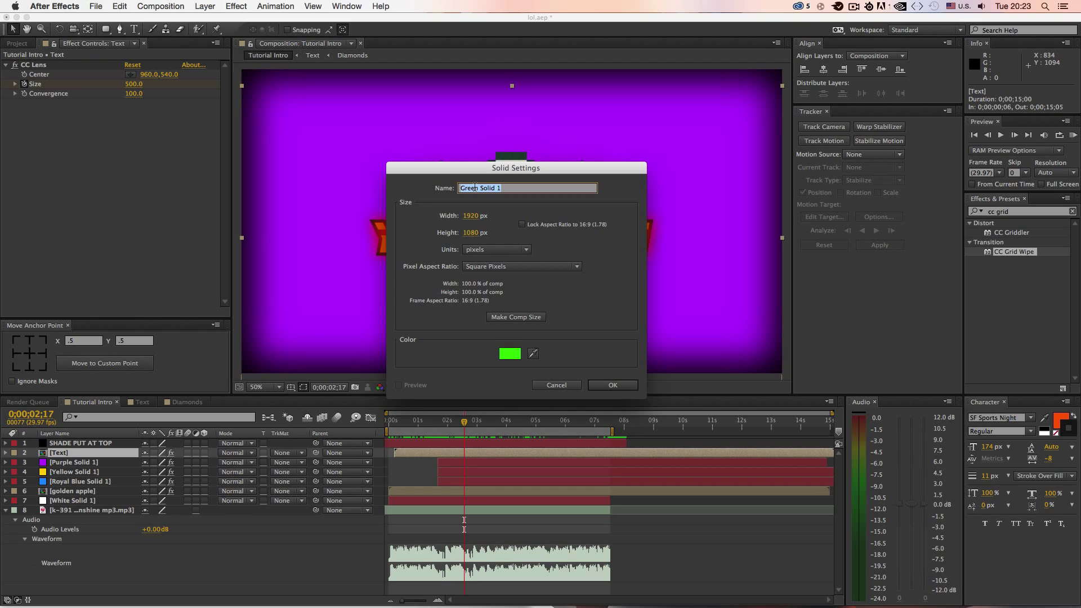
{"action": "type", "text": "AUdio Spectrum"}
{"action": "key", "text": "Return"}
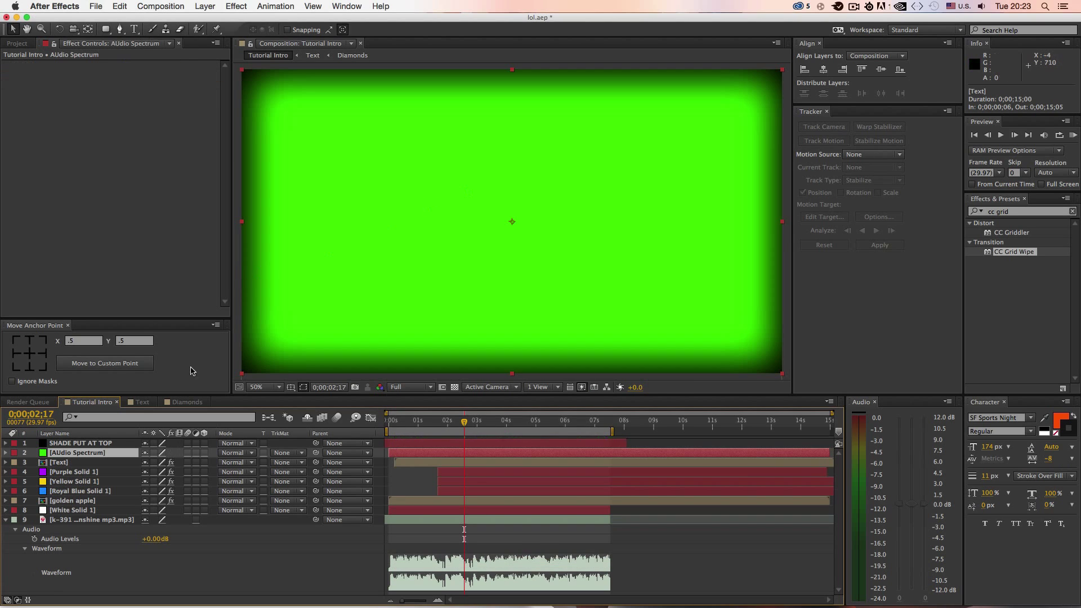
Pre-compose the purple, yellow and royal blue solids into a new composition named "BG 2".
{"action": "left_click", "coordinate": [90, 473]}
{"action": "left_click", "coordinate": [98, 491], "text": "shift"}
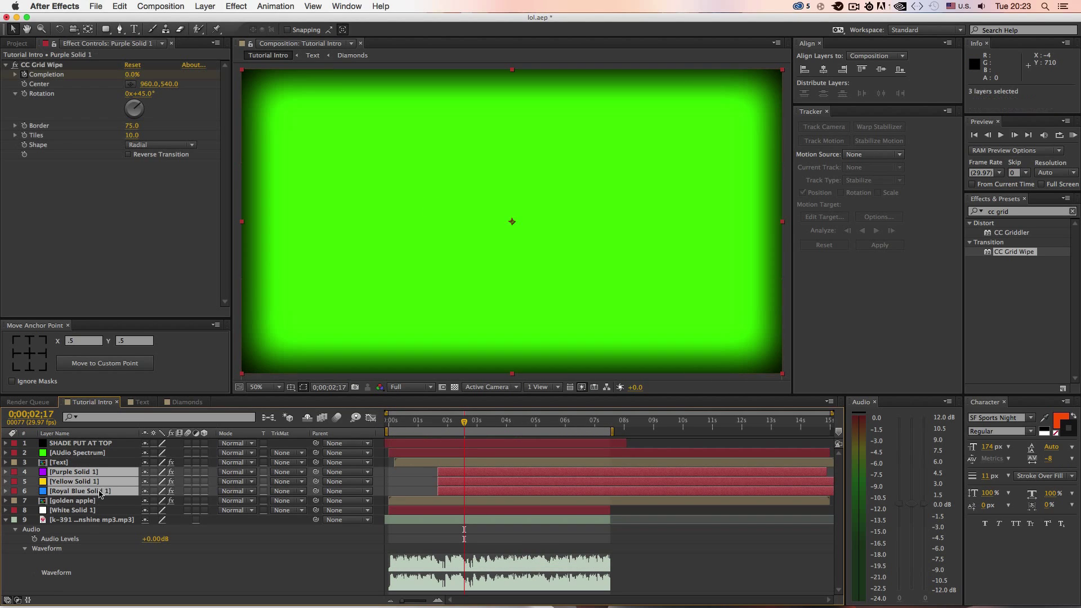
{"action": "right_click", "coordinate": [105, 488]}
{"action": "left_click", "coordinate": [138, 507]}
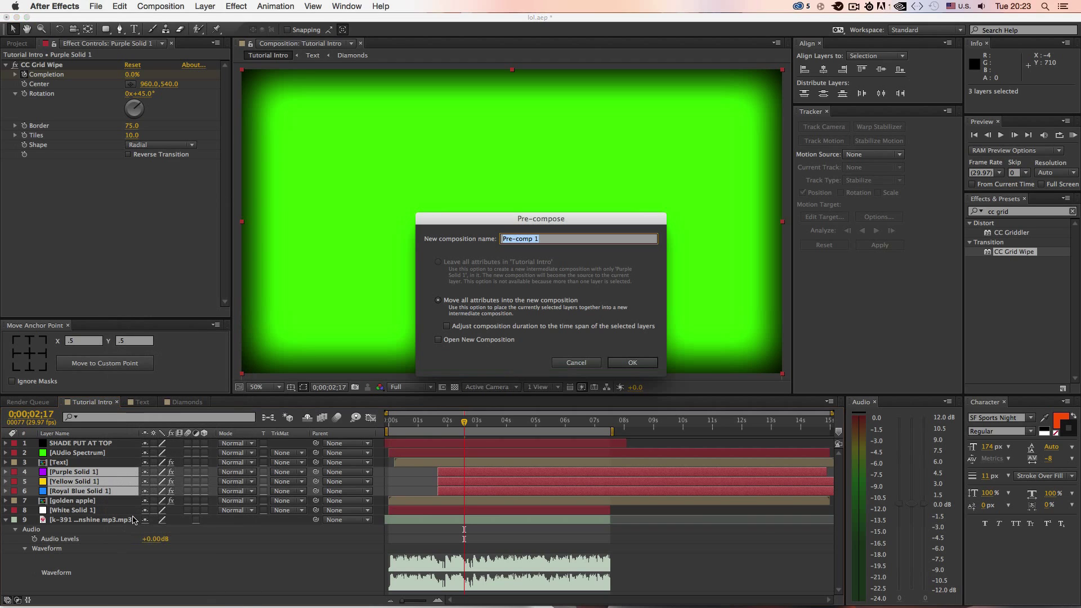
{"action": "type", "text": "BG @"}
{"action": "key", "text": "Return"}
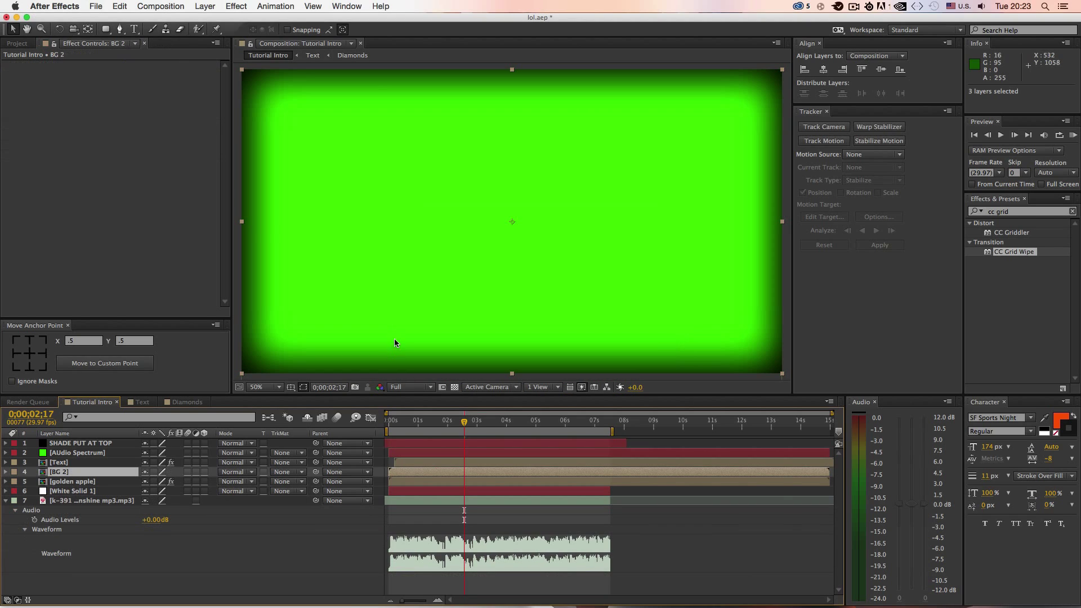
Find the Audio Spectrum effect by searching for "audio" and apply it to the green AUdio Spectrum solid.
{"action": "left_click", "coordinate": [411, 443]}
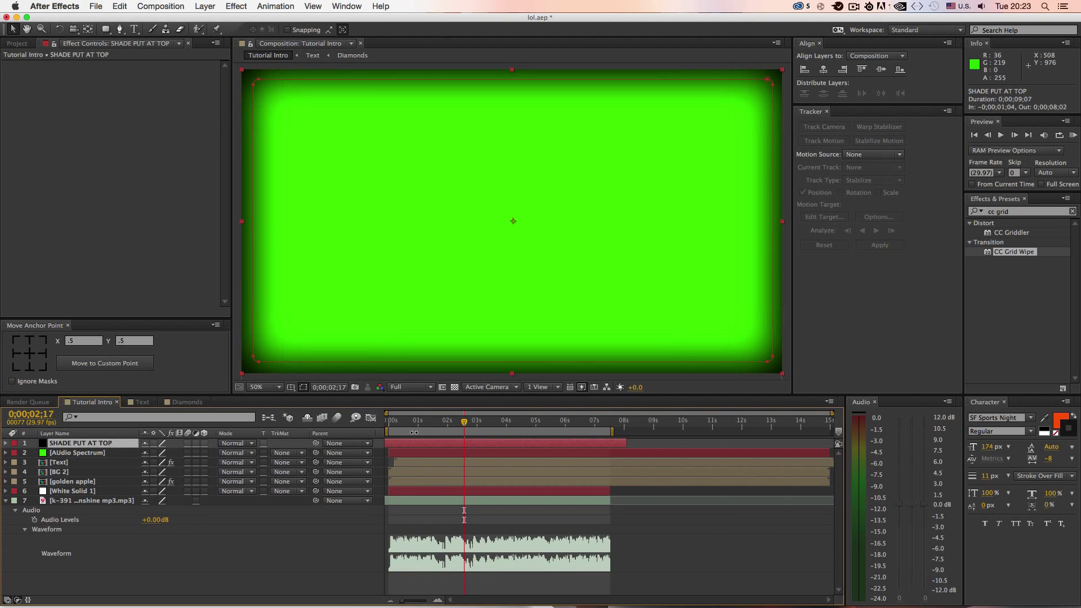
{"action": "left_click", "coordinate": [404, 452]}
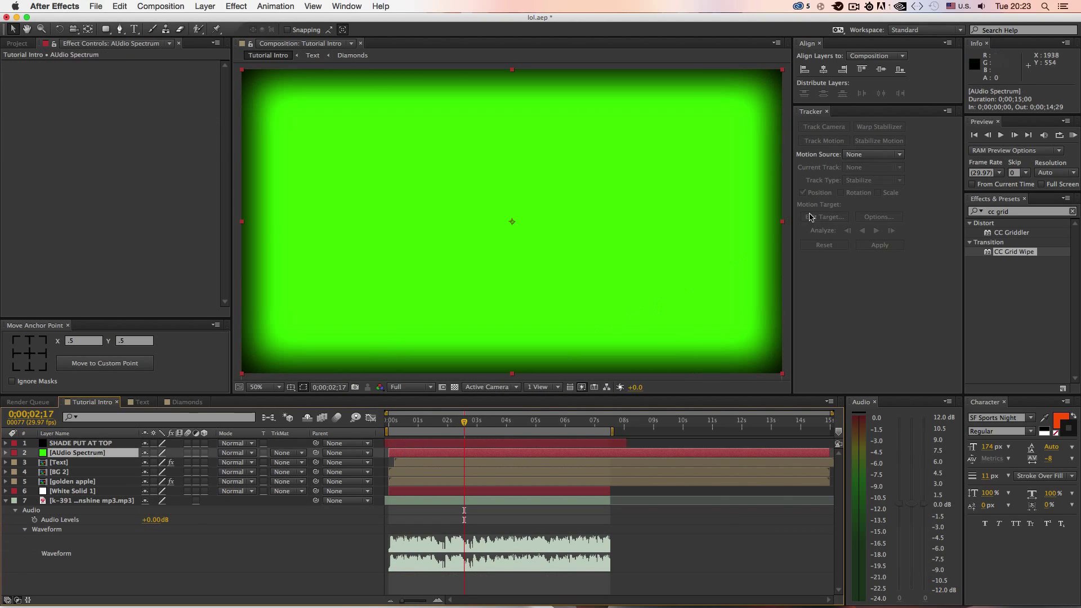
{"action": "left_click", "coordinate": [1017, 212]}
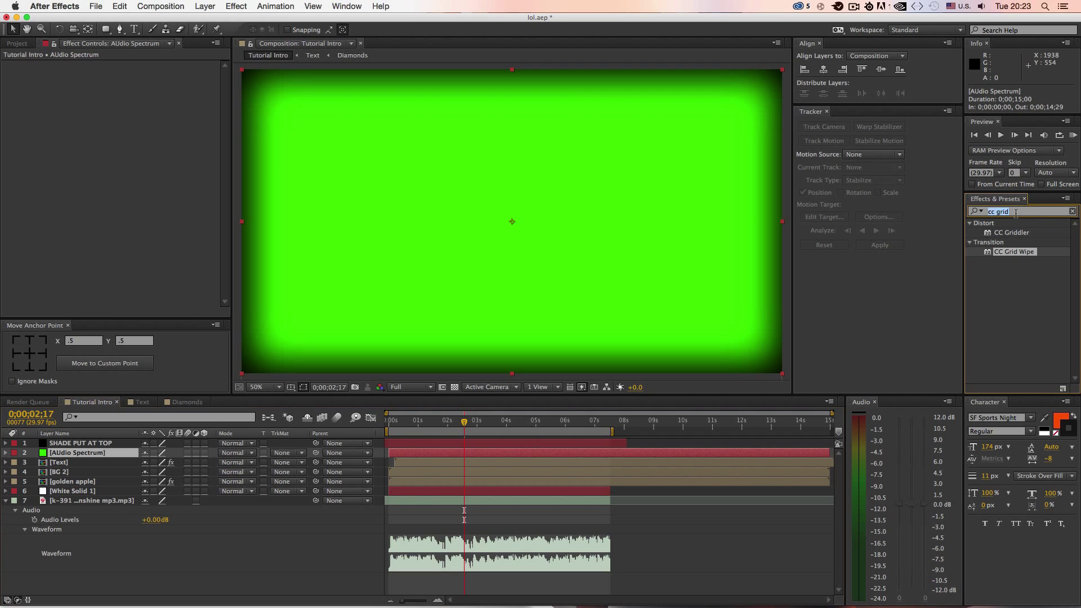
{"action": "type", "text": "aude"}
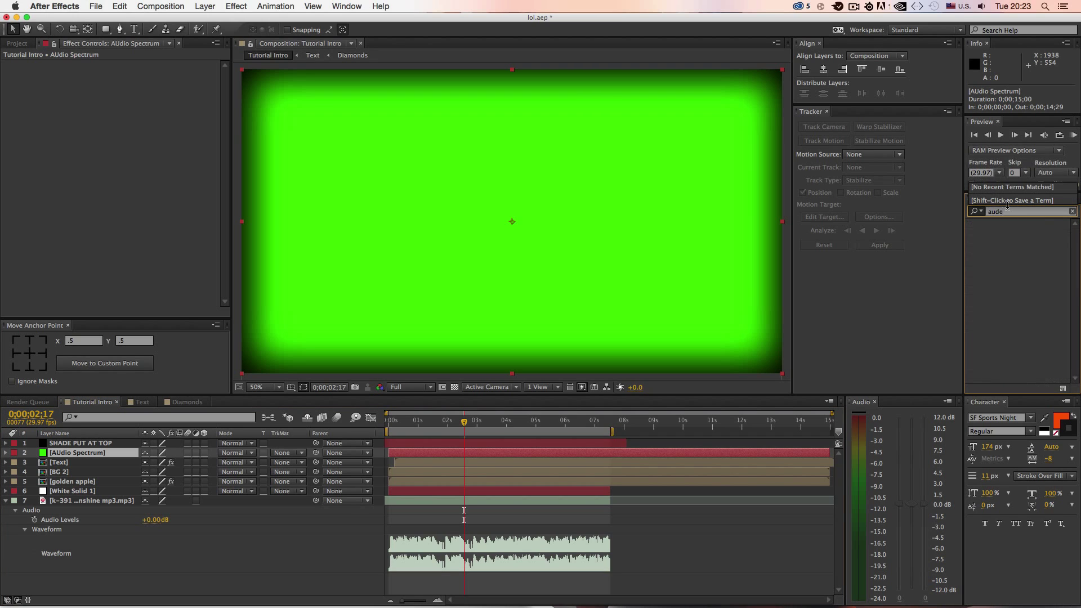
{"action": "key", "text": "BackSpace"}
{"action": "type", "text": "u"}
{"action": "key", "text": "BackSpace"}
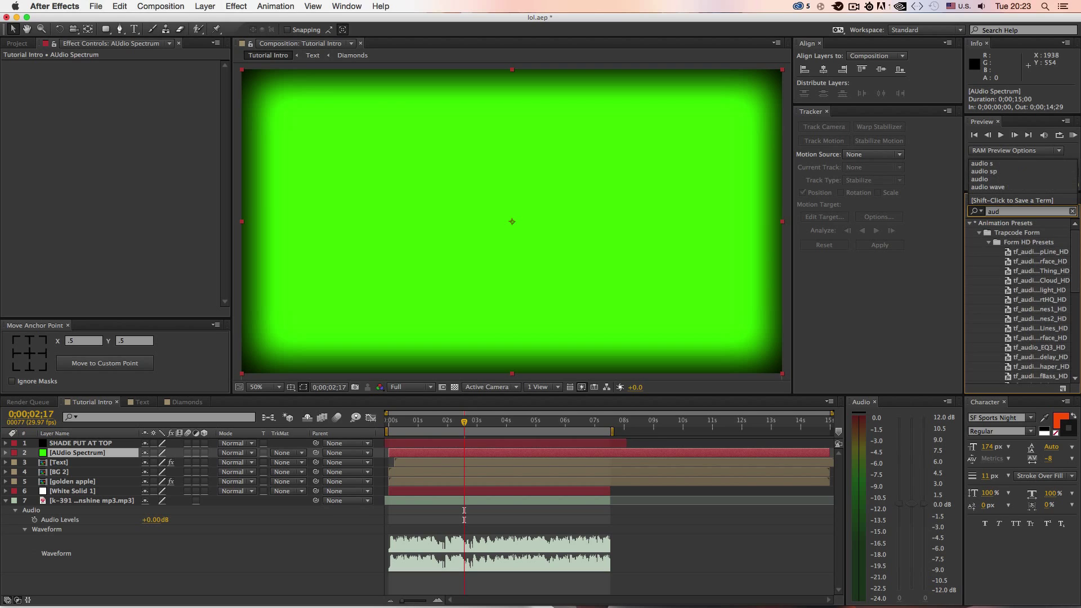
{"action": "type", "text": "iu"}
{"action": "key", "text": "BackSpace"}
{"action": "type", "text": "a"}
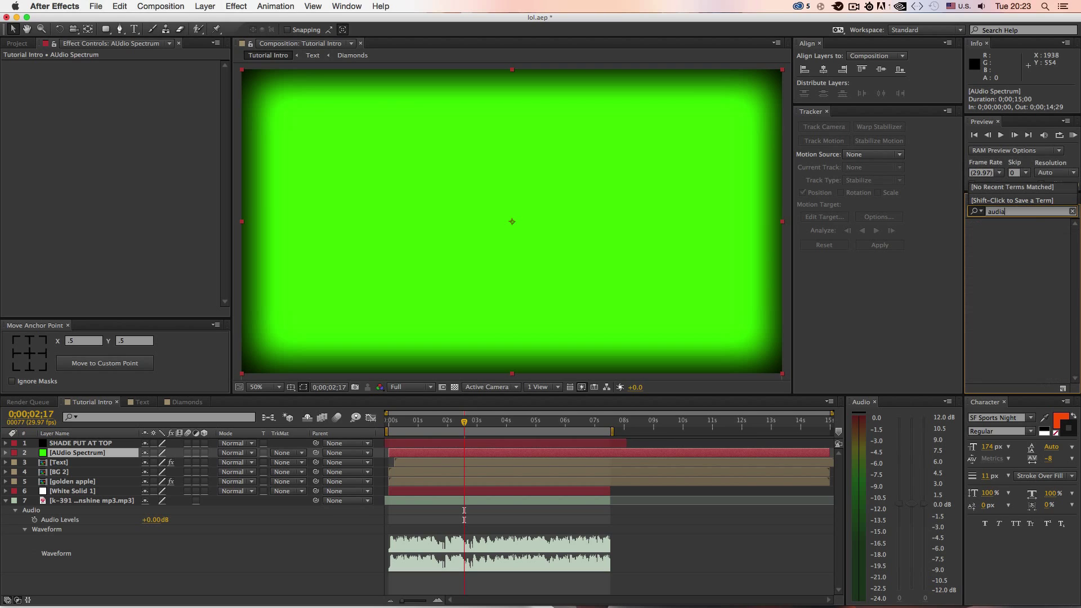
{"action": "key", "text": "BackSpace"}
{"action": "type", "text": "o"}
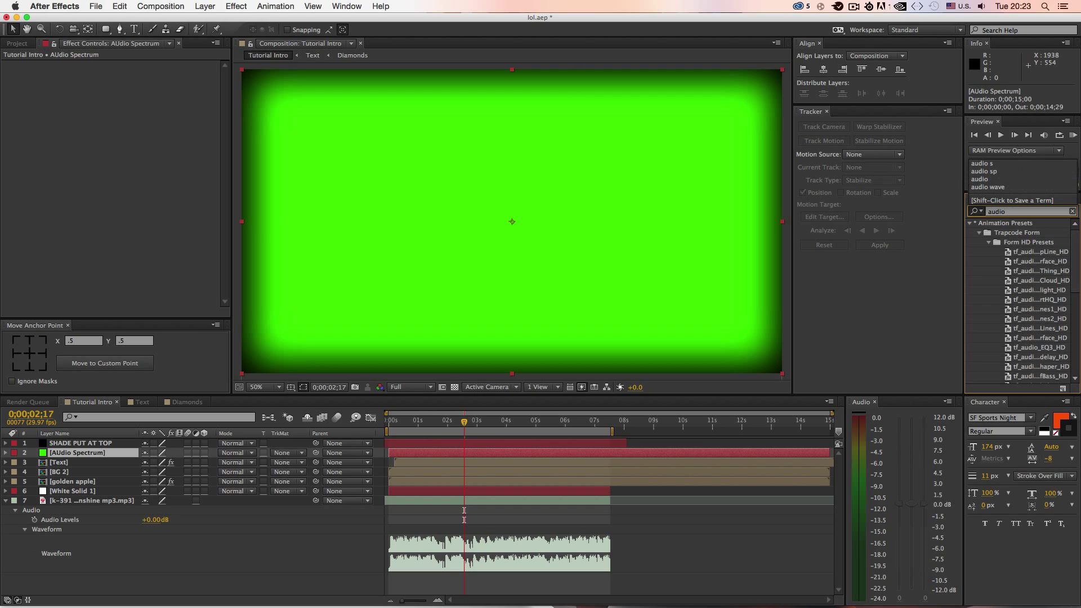
{"action": "scroll", "coordinate": [1033, 267], "scroll_direction": "down", "scroll_amount": 10}
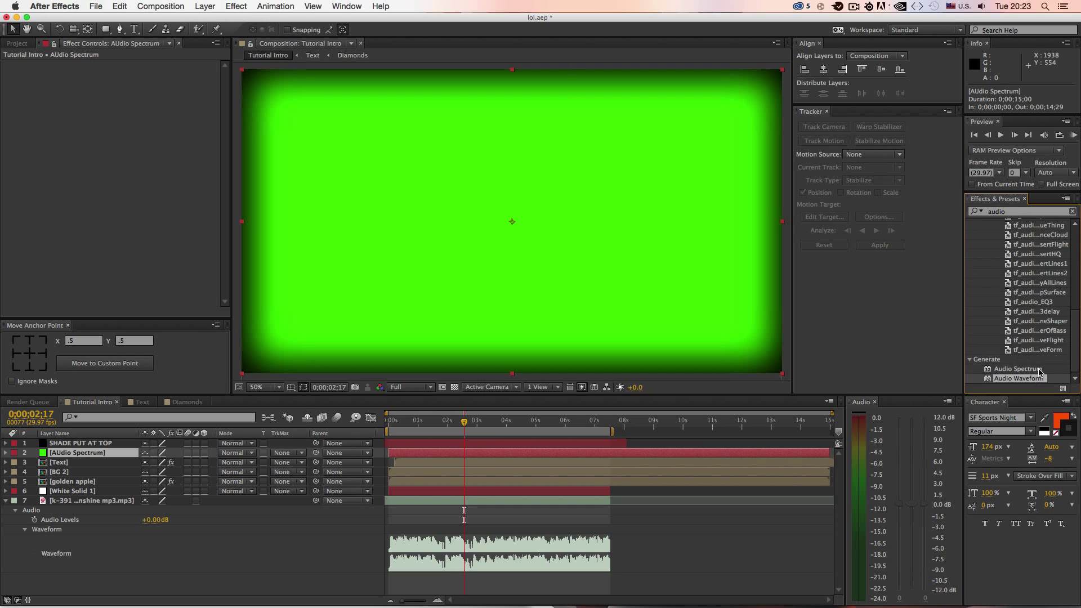
{"action": "left_click_drag", "start_coordinate": [1037, 370], "coordinate": [698, 358]}
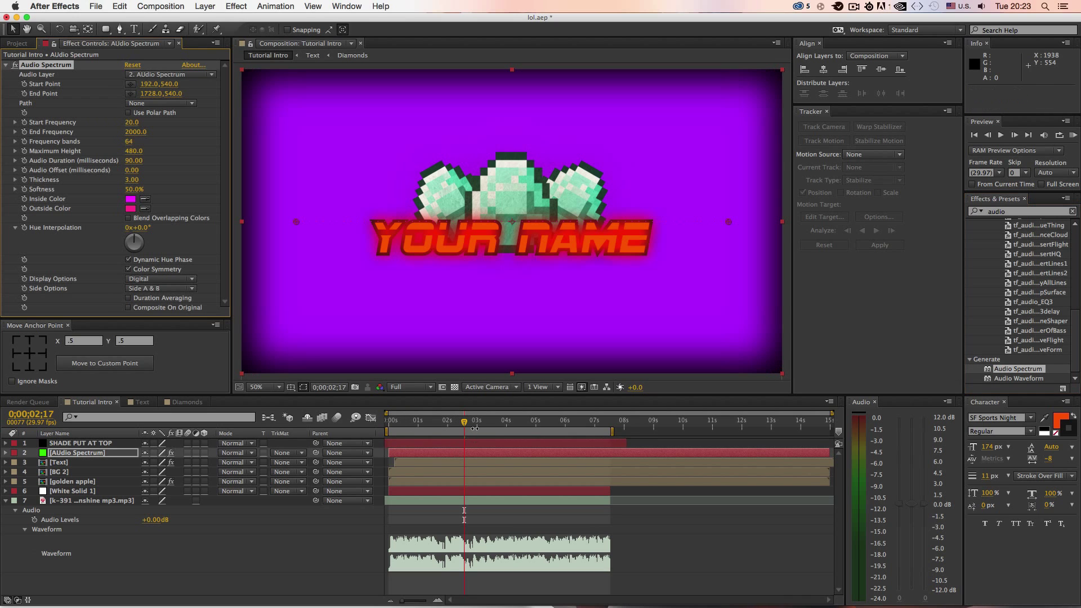
{"action": "mouse_move", "coordinate": [464, 426]}
{"action": "left_mouse_down"}
{"action": "mouse_move", "coordinate": [437, 428]}
{"action": "mouse_move", "coordinate": [462, 428]}
{"action": "left_mouse_up"}
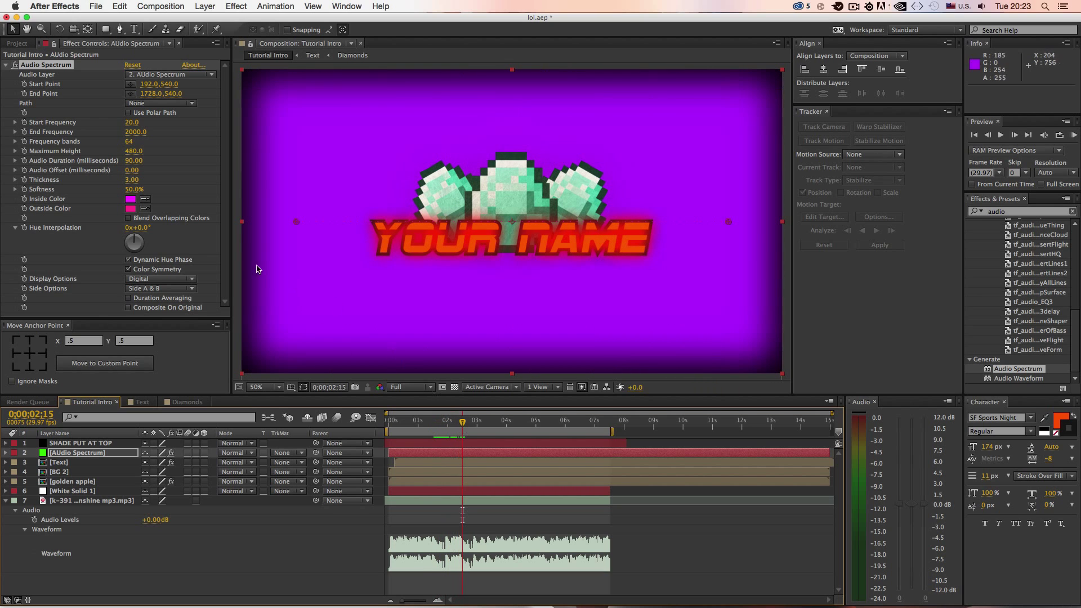
Set the Audio Spectrum effect's inside color to black and its thickness to 23.70.
{"action": "left_click", "coordinate": [135, 200]}
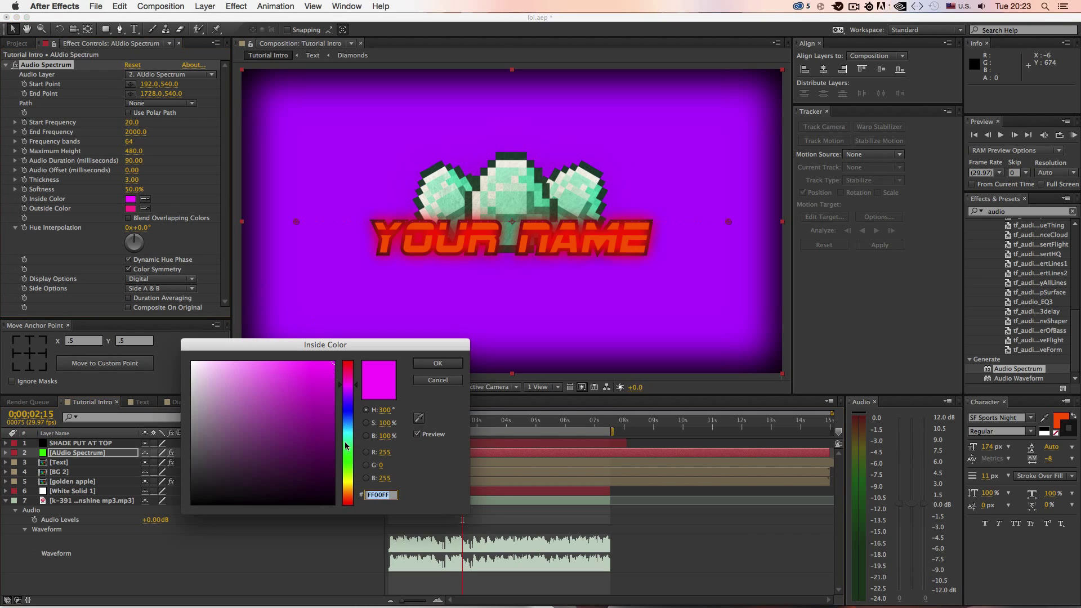
{"action": "left_click_drag", "start_coordinate": [284, 439], "coordinate": [171, 481]}
{"action": "left_click", "coordinate": [422, 364]}
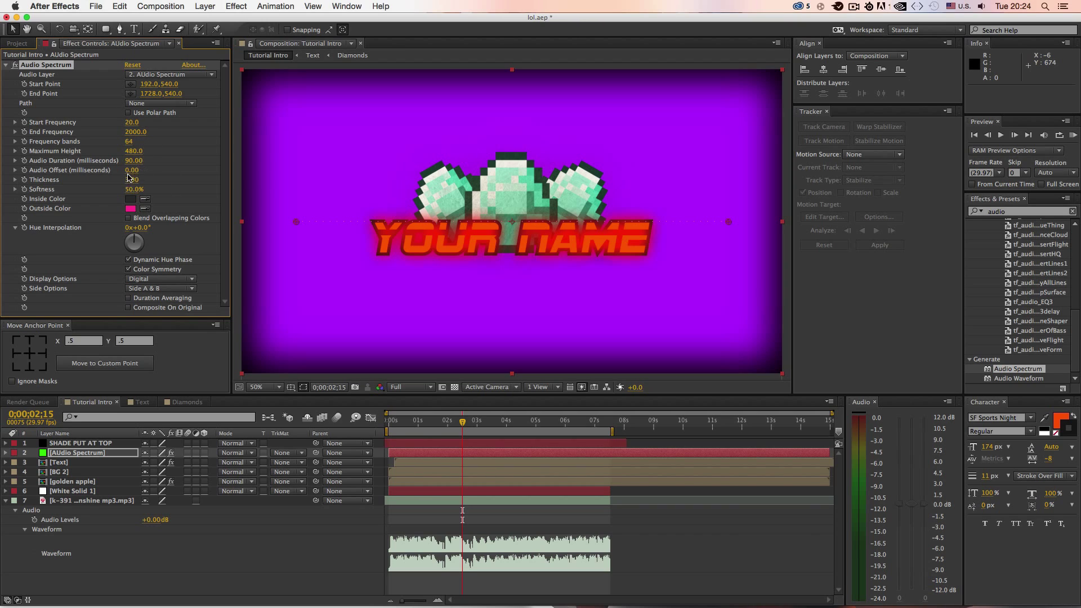
{"action": "left_click_drag", "start_coordinate": [160, 179], "coordinate": [242, 176]}
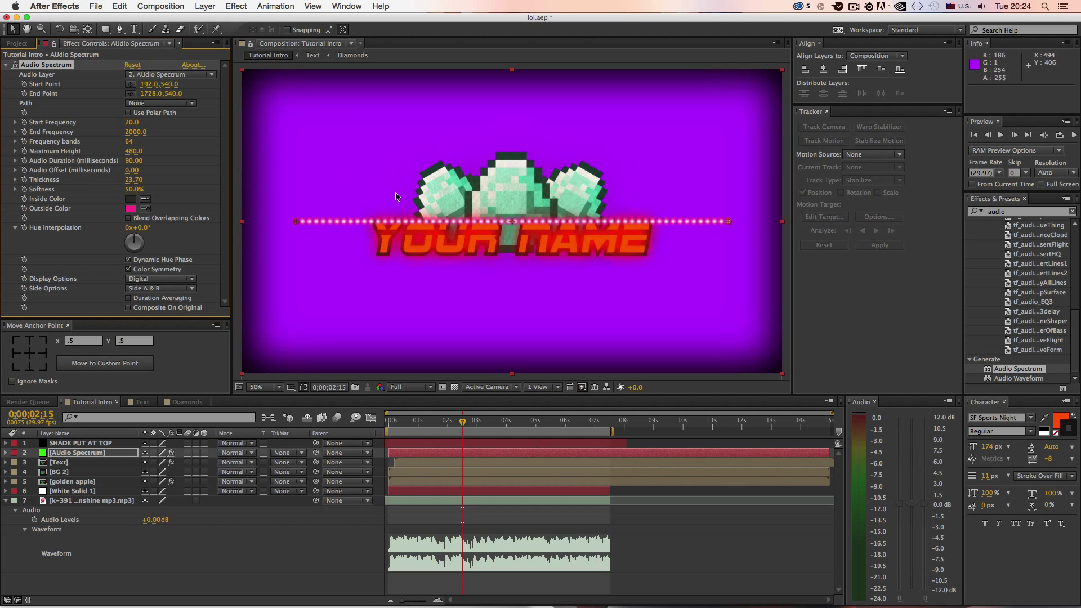
Move the AUdio Spectrum layer below the Text layer and set its effect's audio layer to k-391 - sunshine mp3.
{"action": "left_click_drag", "start_coordinate": [80, 454], "coordinate": [83, 466]}
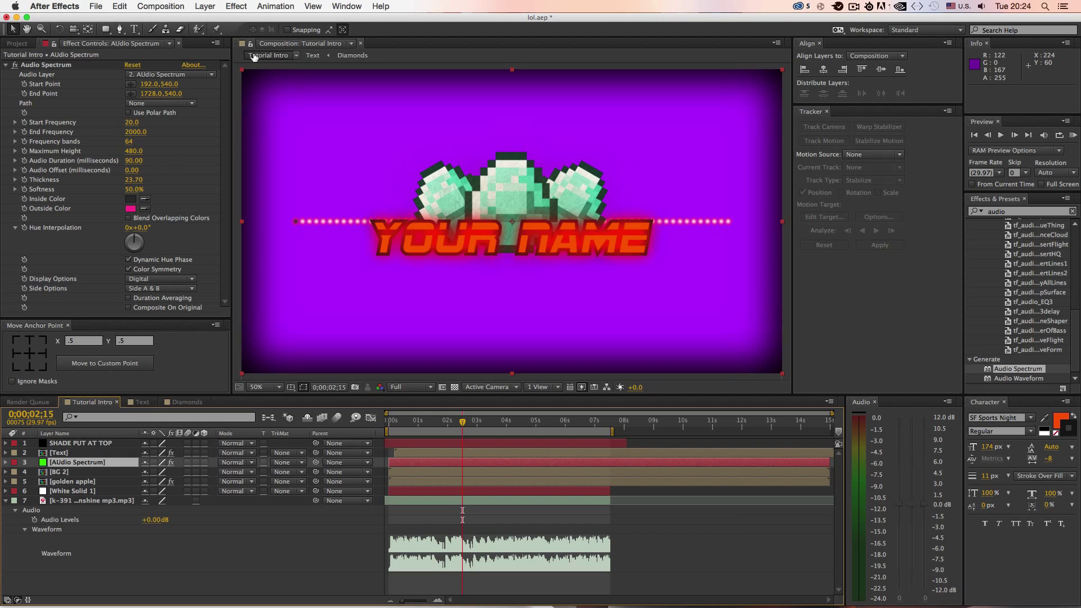
{"action": "left_click", "coordinate": [29, 78]}
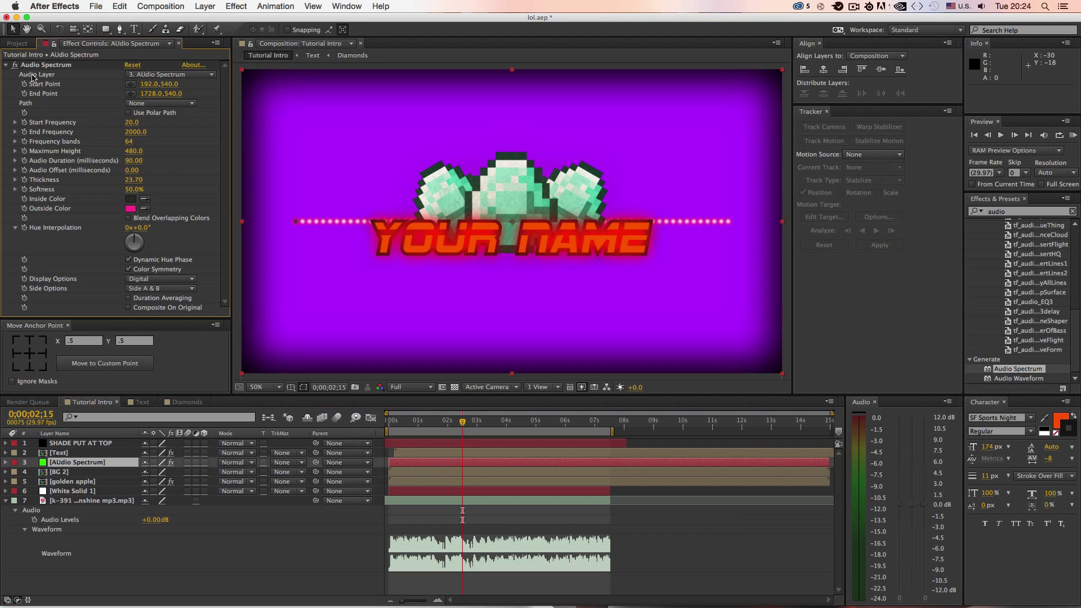
{"action": "left_click", "coordinate": [163, 75]}
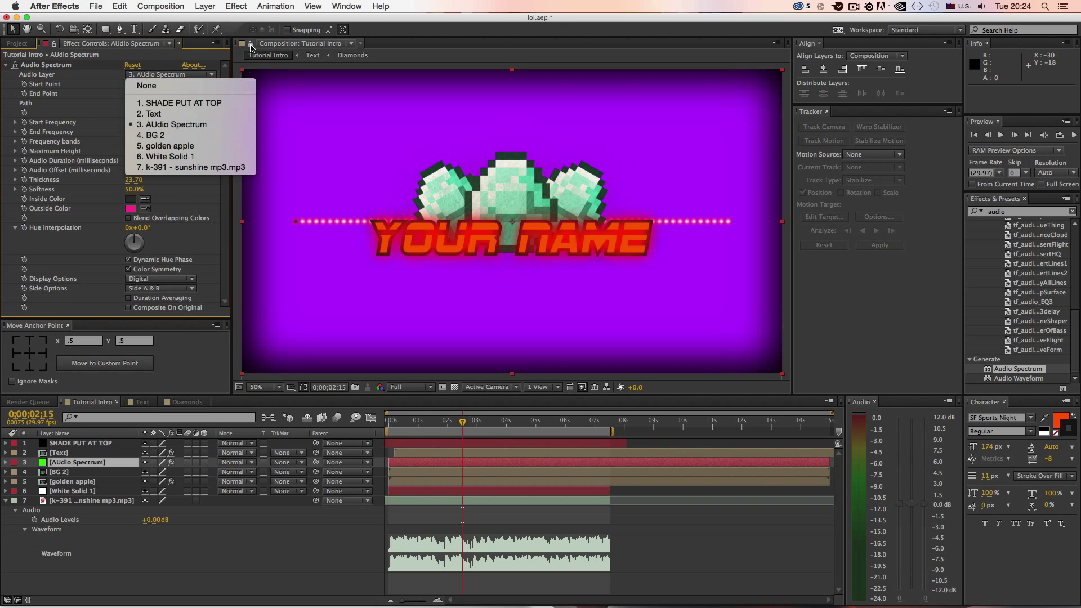
{"action": "left_click", "coordinate": [248, 167]}
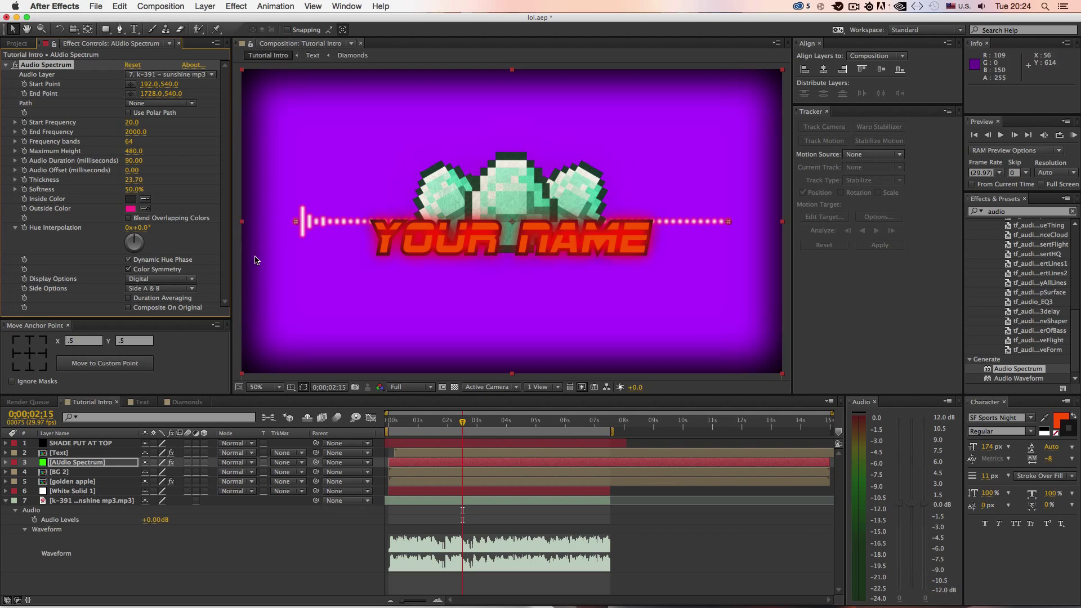
Try the Analog lines display option on the Audio Spectrum effect.
{"action": "left_click", "coordinate": [184, 279]}
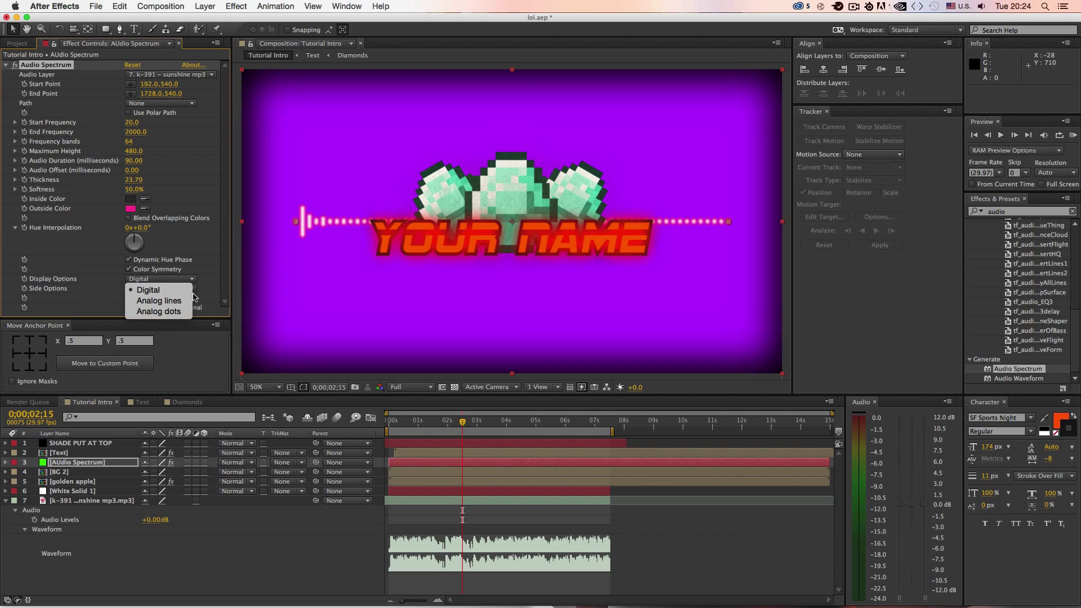
{"action": "left_click", "coordinate": [196, 272]}
{"action": "left_click", "coordinate": [191, 280]}
{"action": "left_click", "coordinate": [186, 302]}
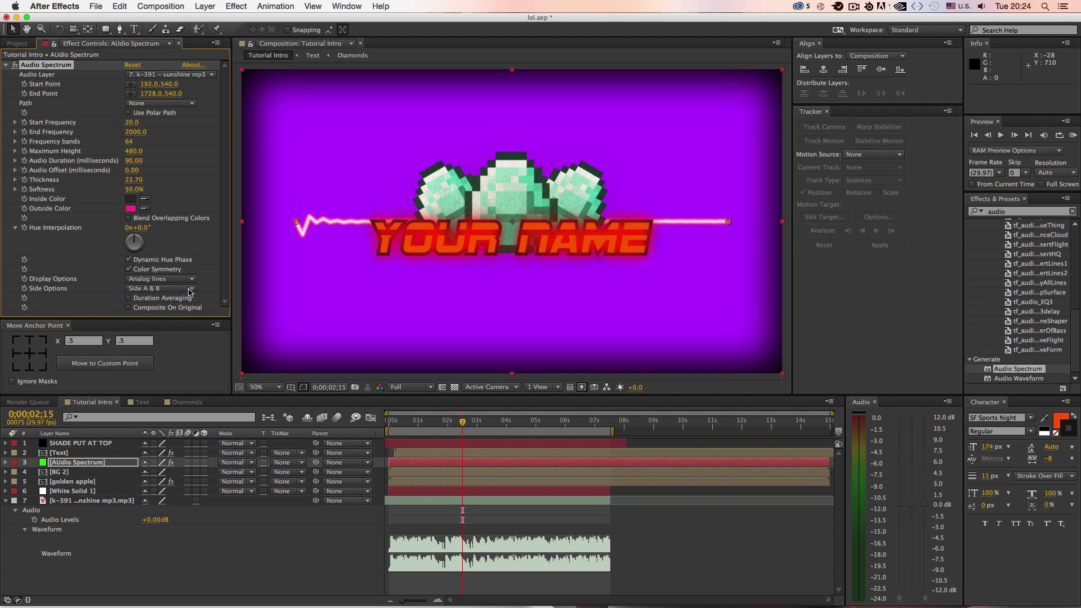
Trim the start of the AUdio Spectrum layer to 0;00;03;07 and scrub the intro to 0;00;05;00.
{"action": "left_click_drag", "start_coordinate": [409, 425], "coordinate": [501, 426]}
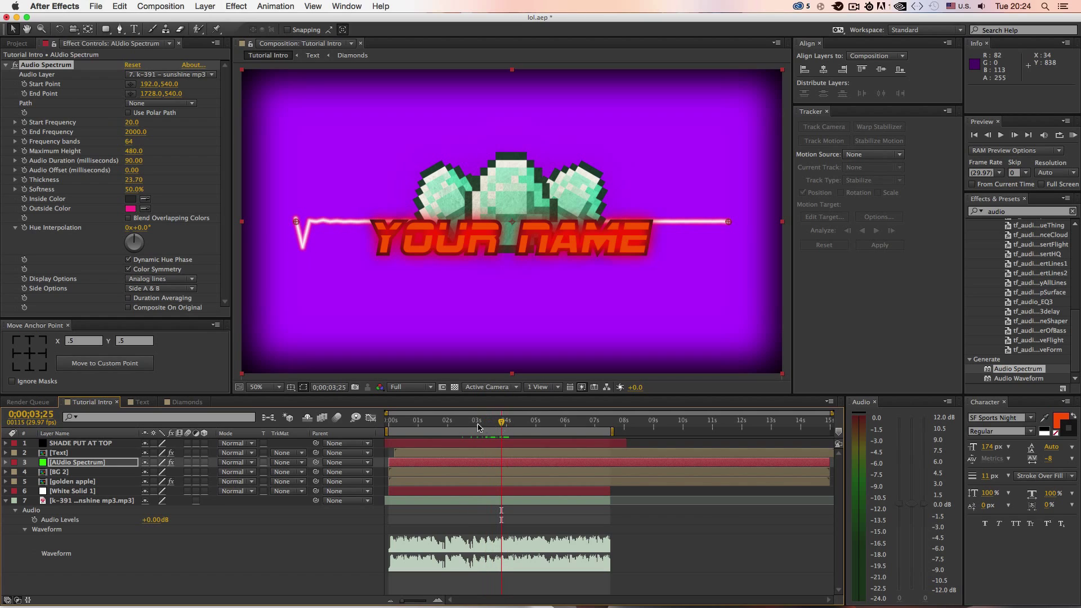
{"action": "left_click_drag", "start_coordinate": [400, 462], "coordinate": [535, 439]}
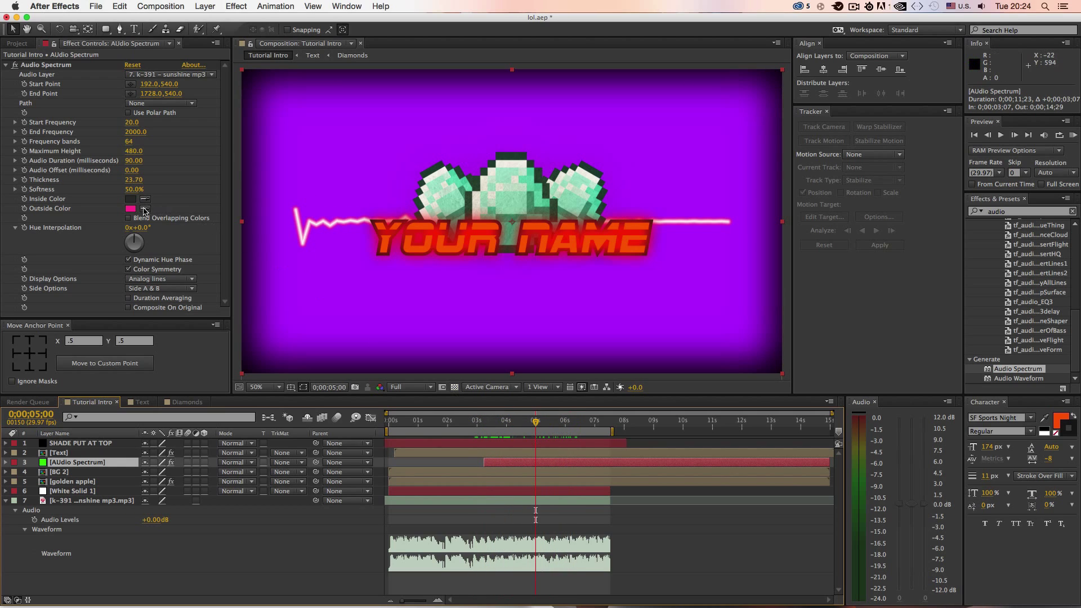
Set the Audio Spectrum effect's inside color to white (FFFFFF) and its outside color to orange-red (FF4800).
{"action": "left_click", "coordinate": [130, 200]}
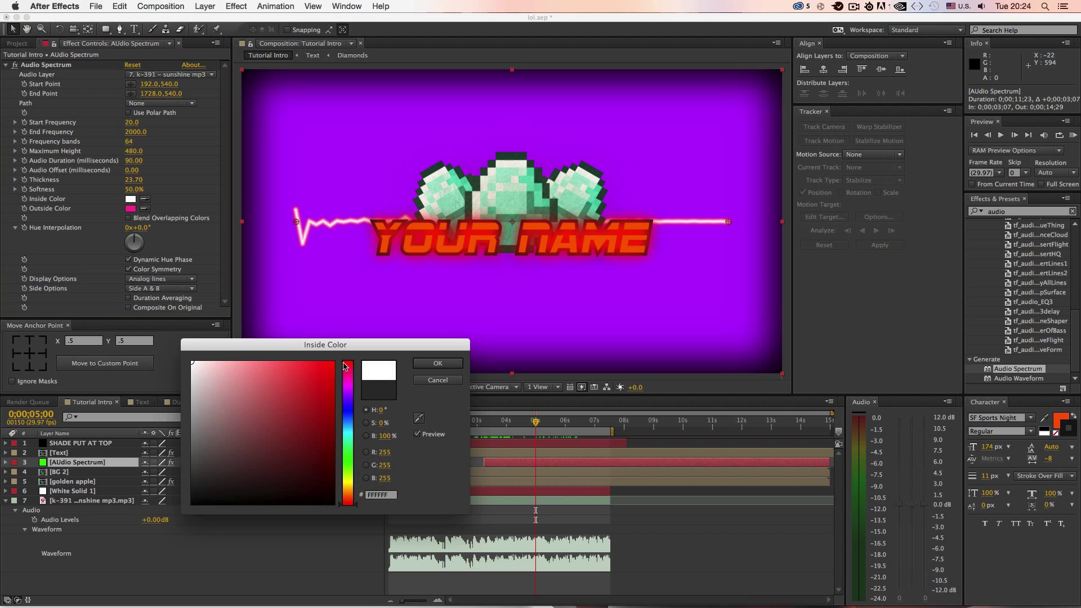
{"action": "left_click", "coordinate": [437, 364]}
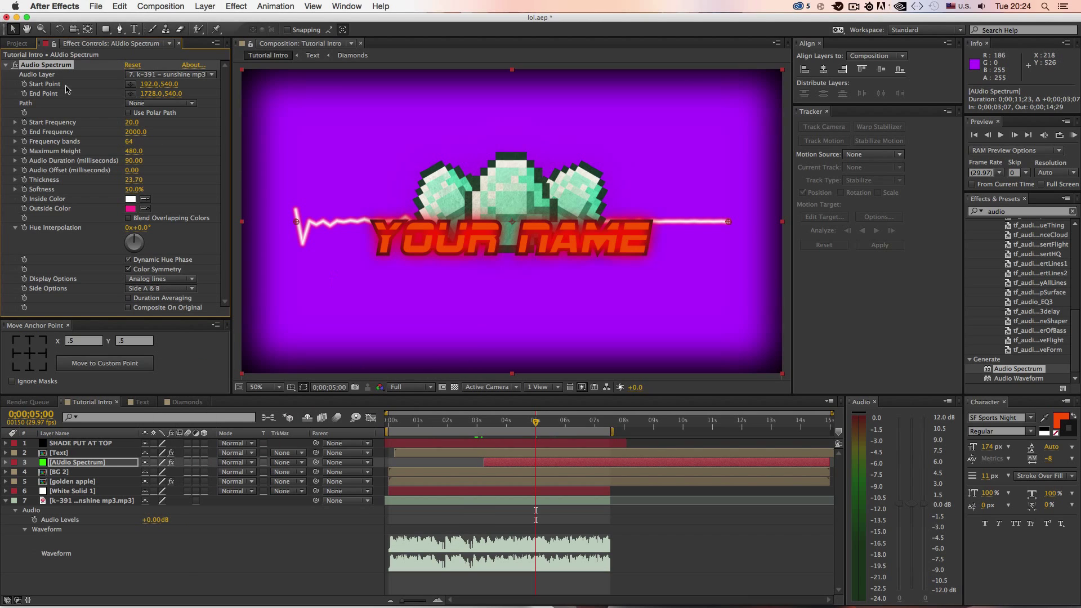
{"action": "left_click", "coordinate": [131, 209]}
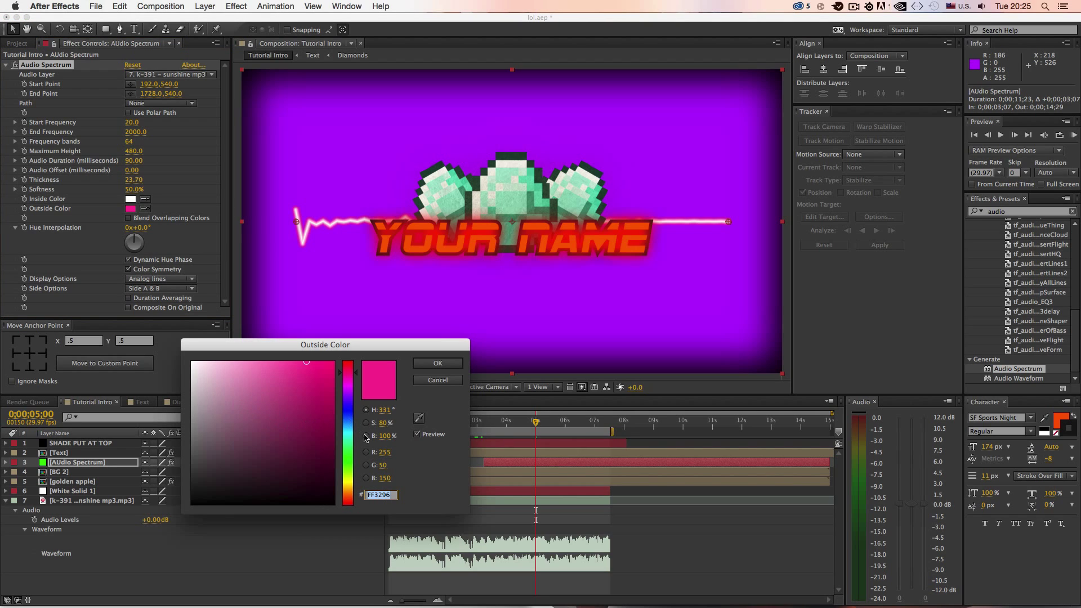
{"action": "left_click_drag", "start_coordinate": [354, 364], "coordinate": [346, 345]}
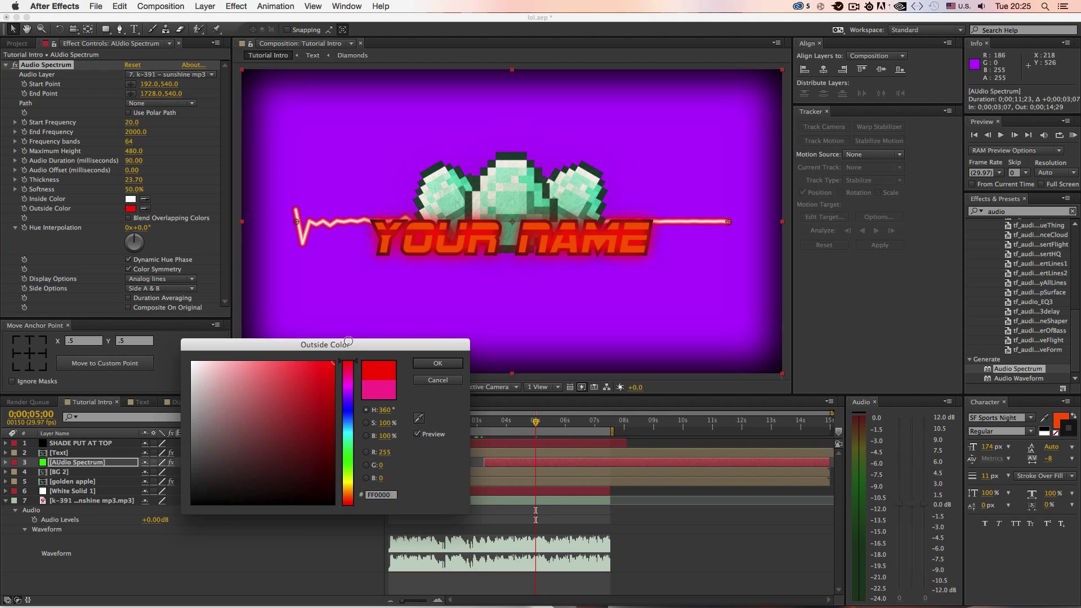
{"action": "left_click", "coordinate": [439, 365]}
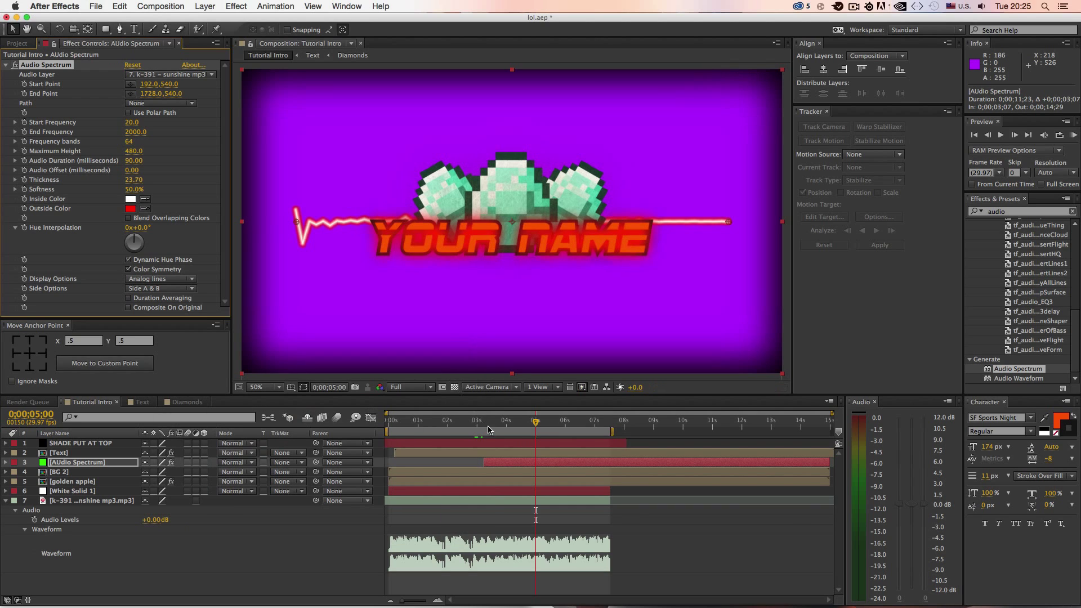
{"action": "left_click", "coordinate": [131, 209]}
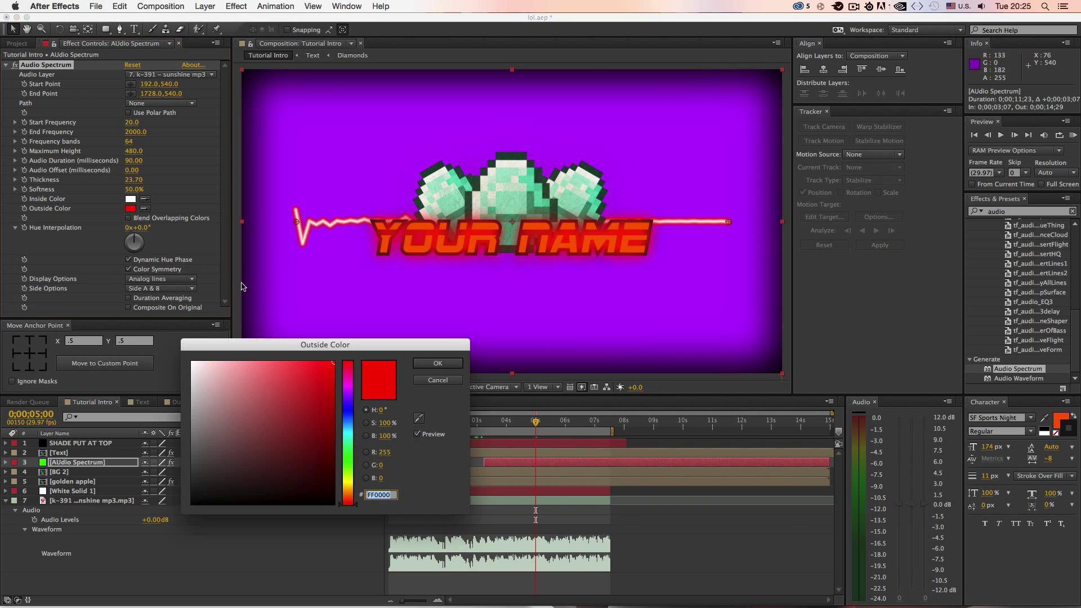
{"action": "left_click_drag", "start_coordinate": [348, 475], "coordinate": [350, 500]}
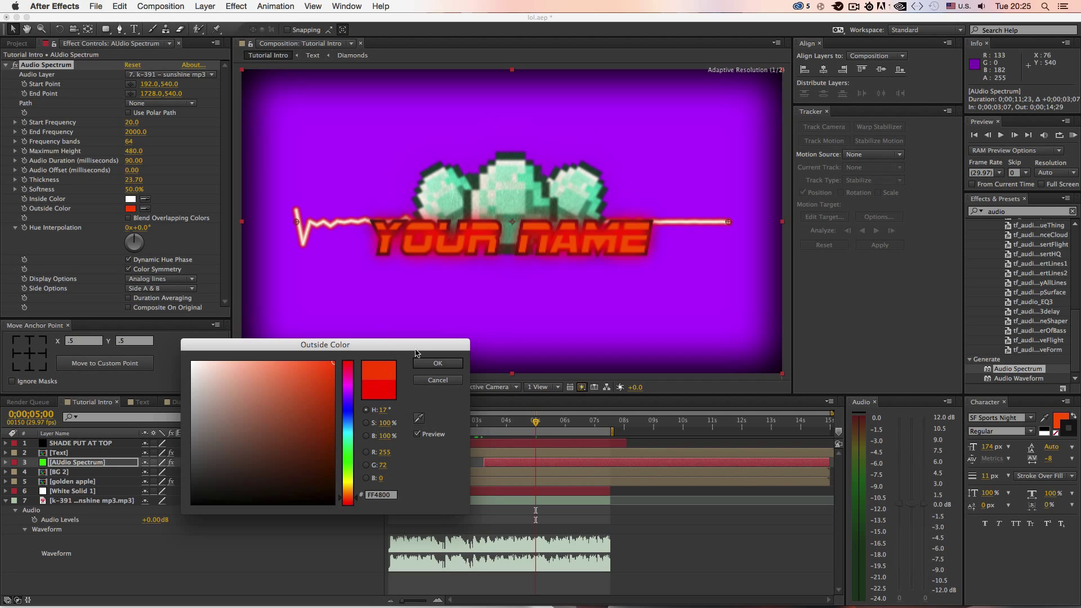
{"action": "left_click", "coordinate": [426, 363]}
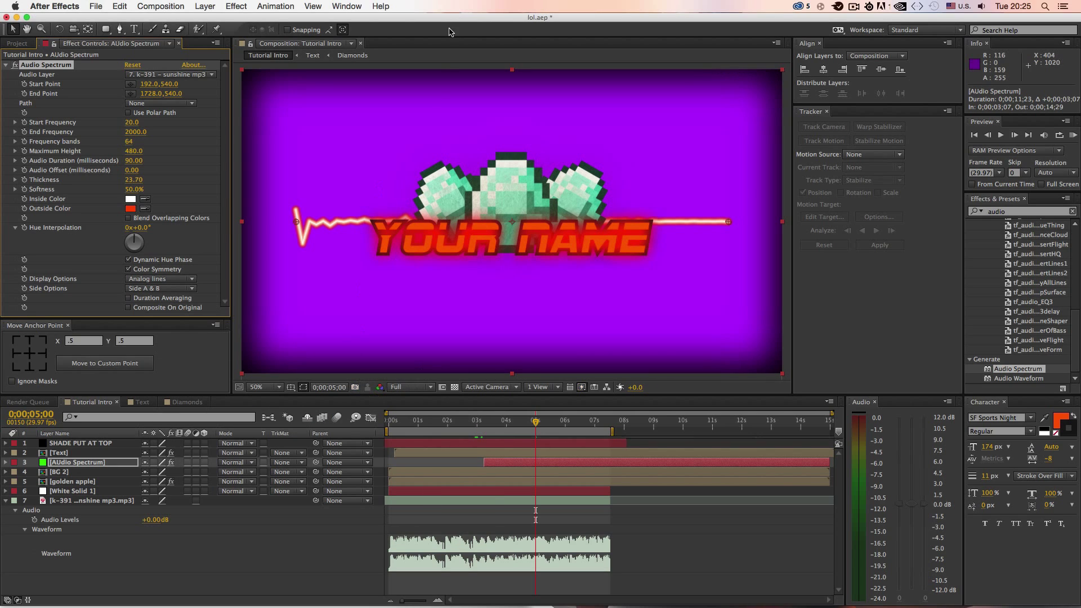
Try the Analog dots display option on the spectrum, and set the display to Digital.
{"action": "left_click", "coordinate": [162, 280]}
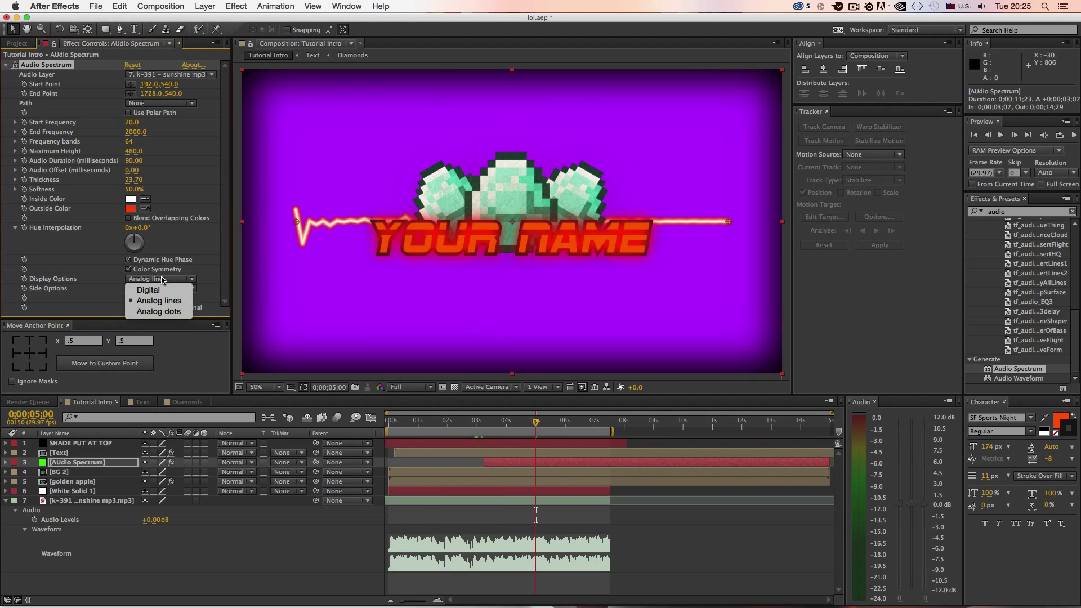
{"action": "left_click", "coordinate": [185, 316]}
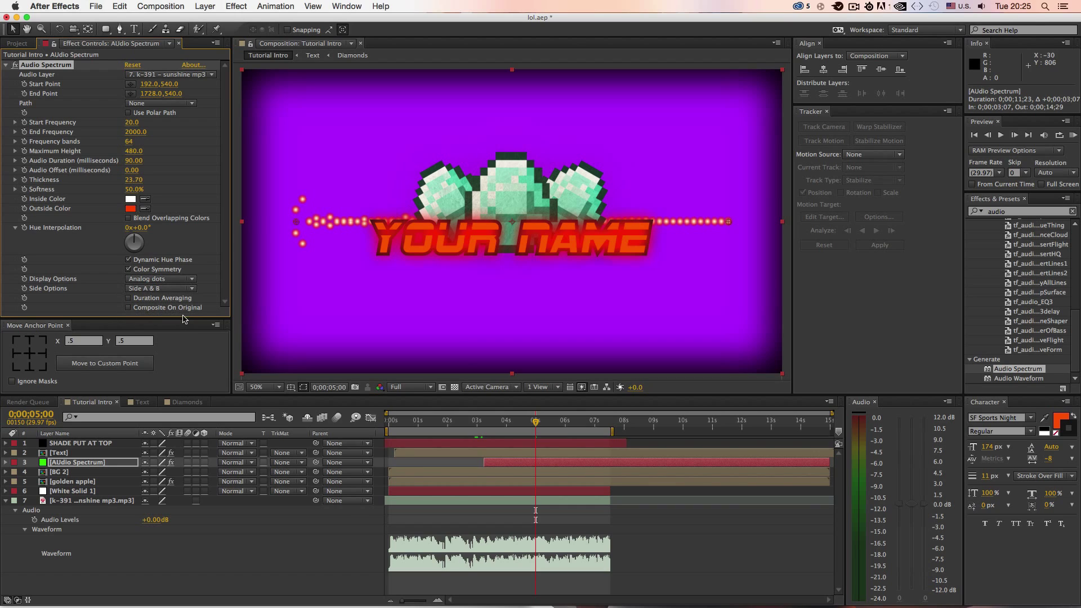
{"action": "left_click", "coordinate": [187, 279]}
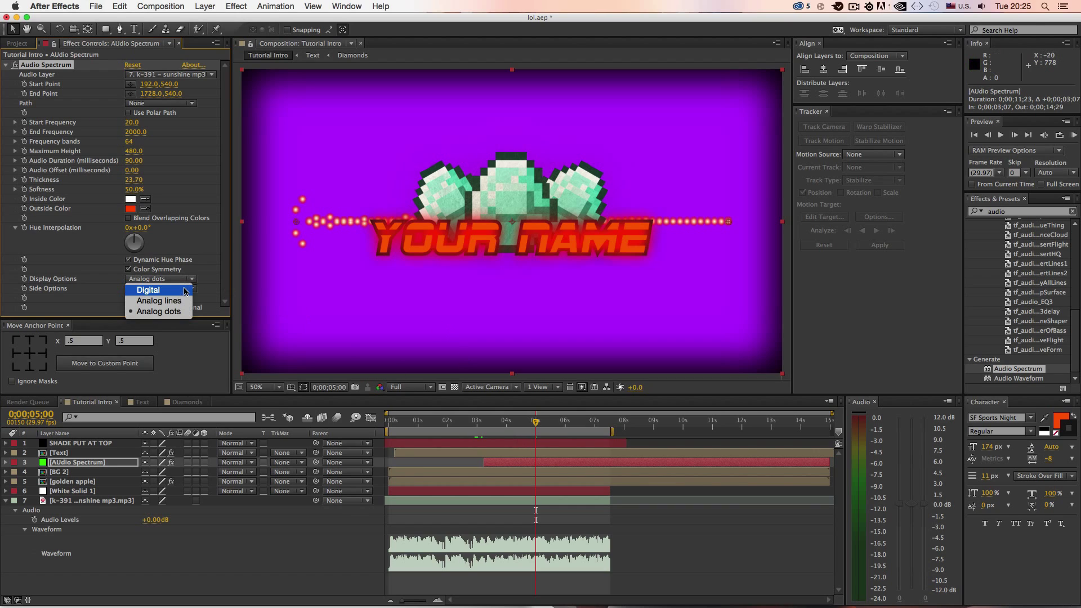
{"action": "left_click", "coordinate": [187, 291]}
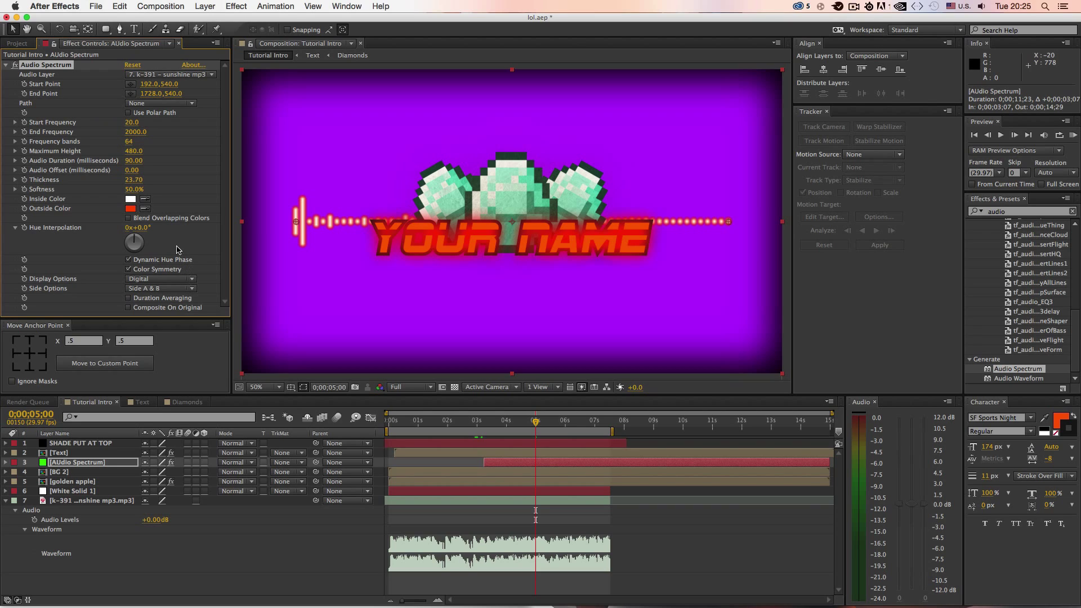
Test the Duration Averaging and Composite On Original options of the Audio Spectrum effect and switch both off again.
{"action": "left_click", "coordinate": [129, 299]}
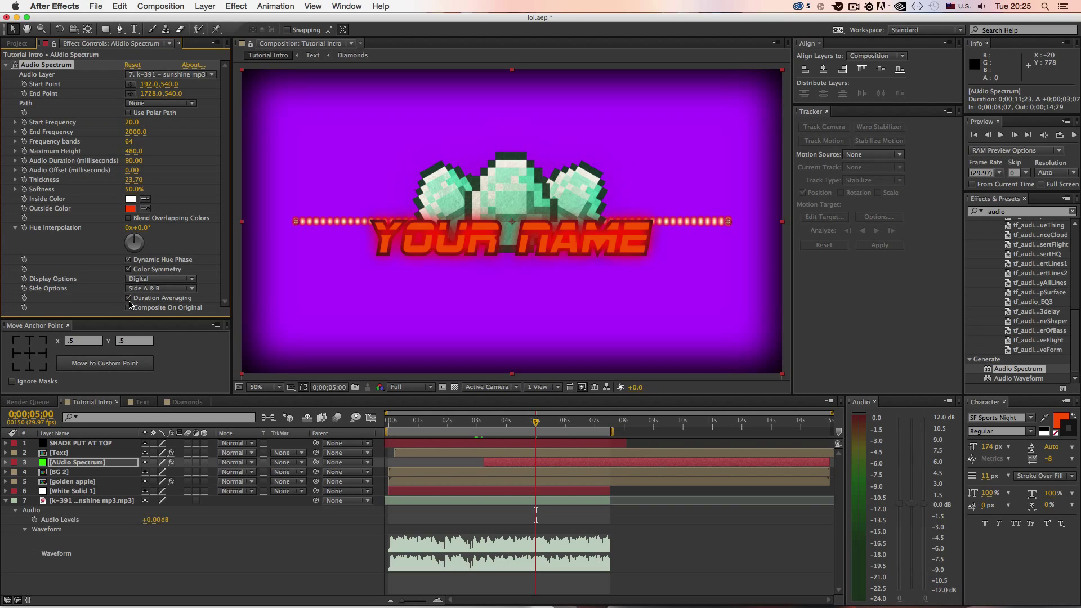
{"action": "left_click_drag", "start_coordinate": [523, 426], "coordinate": [551, 421]}
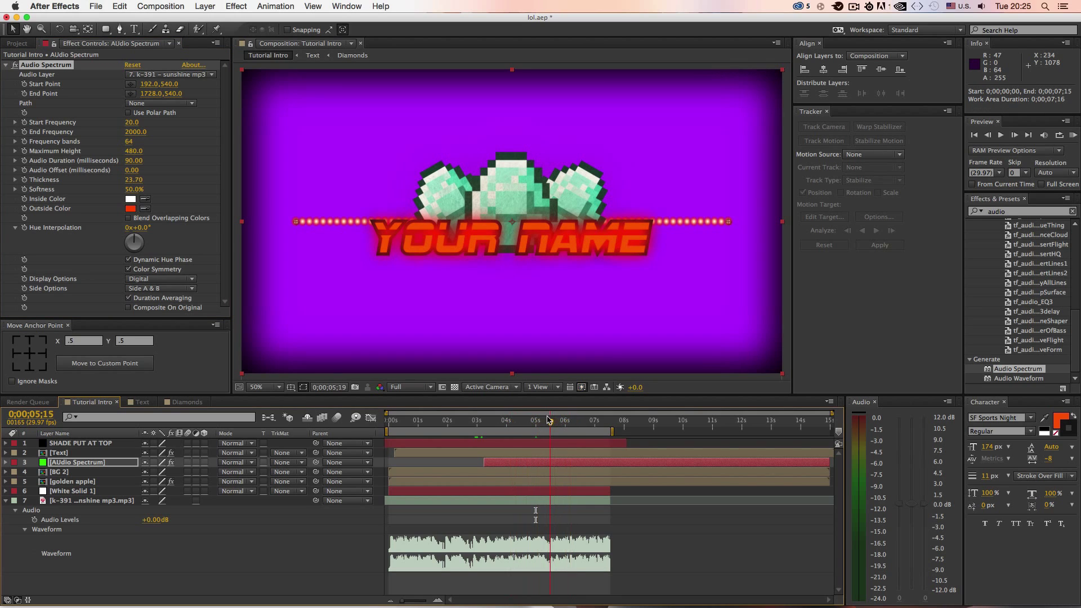
{"action": "left_click", "coordinate": [128, 298]}
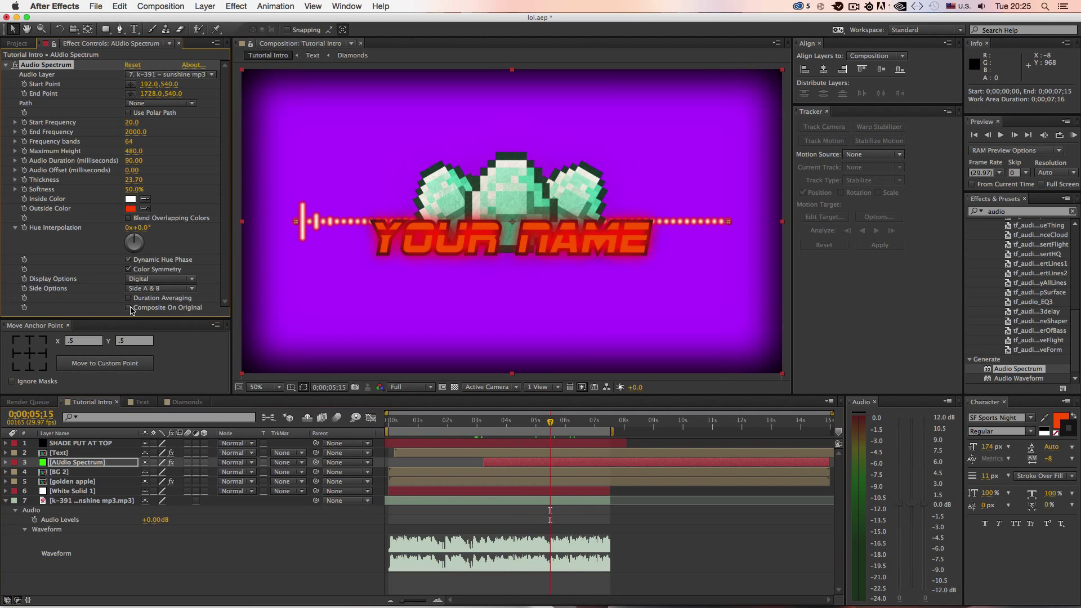
{"action": "left_click", "coordinate": [129, 308]}
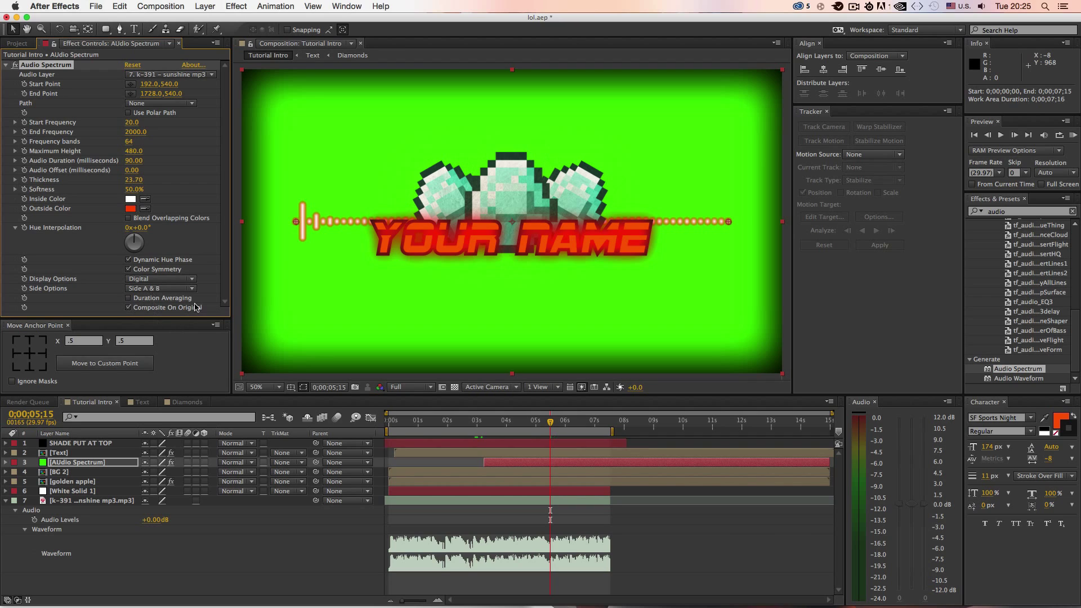
{"action": "left_click", "coordinate": [132, 308]}
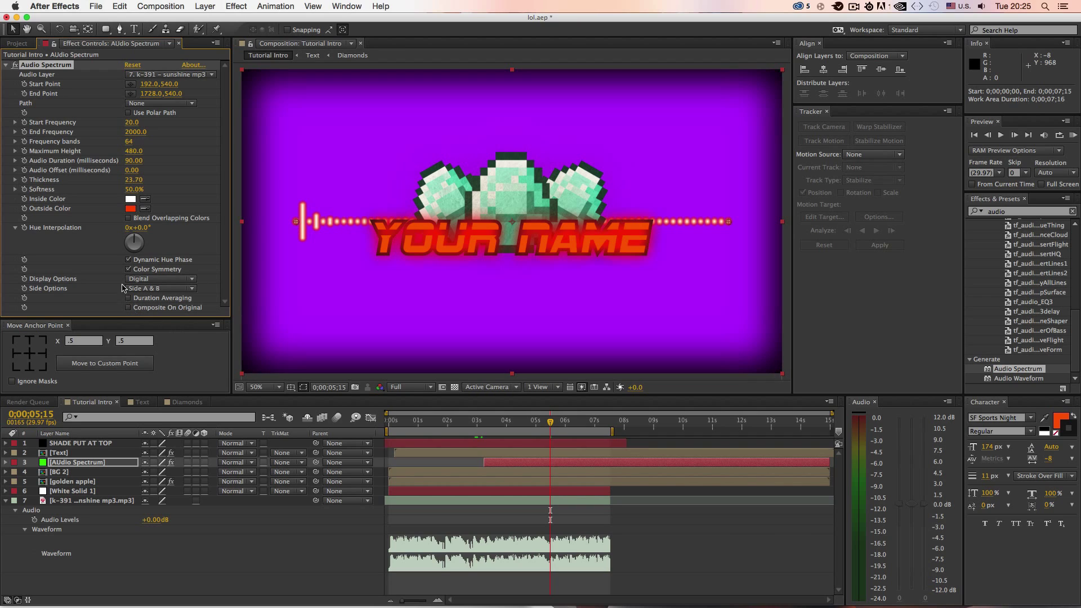
Try toggling the Color Symmetry, Dynamic Hue Phase and Blend Overlapping Colors options of the Audio Spectrum effect.
{"action": "left_click", "coordinate": [129, 269]}
{"action": "left_click", "coordinate": [128, 261]}
{"action": "left_click", "coordinate": [130, 279]}
{"action": "left_click", "coordinate": [130, 272]}
{"action": "left_click", "coordinate": [129, 218]}
Shift the AUdio Spectrum layer to start at 0;00;02;23 and keyframe its scale at 0% at 0;00;02;24.
{"action": "left_click_drag", "start_coordinate": [514, 430], "coordinate": [480, 464]}
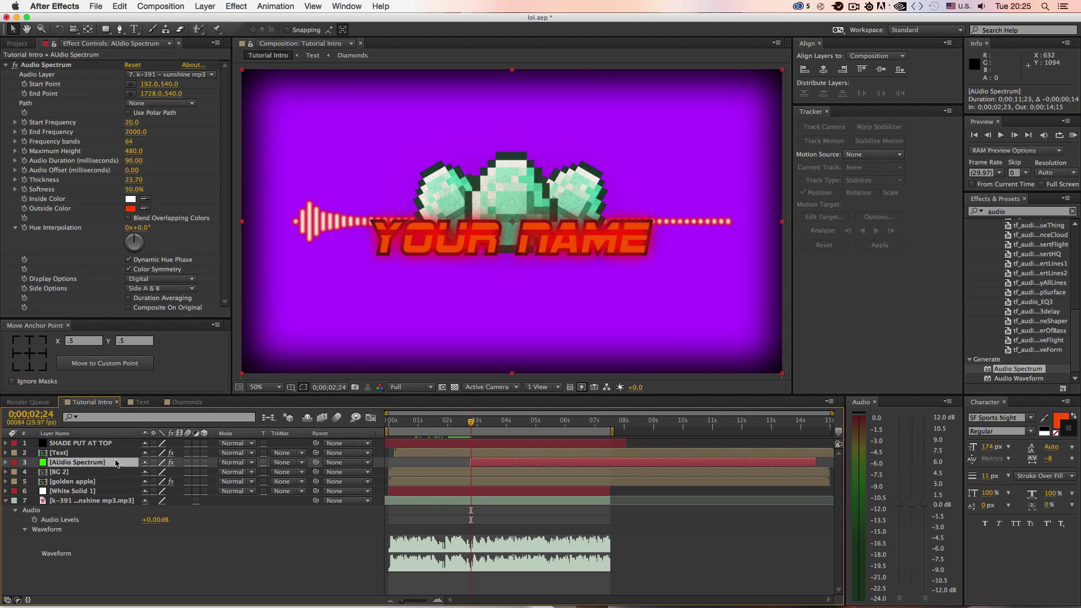
{"action": "key", "text": "s"}
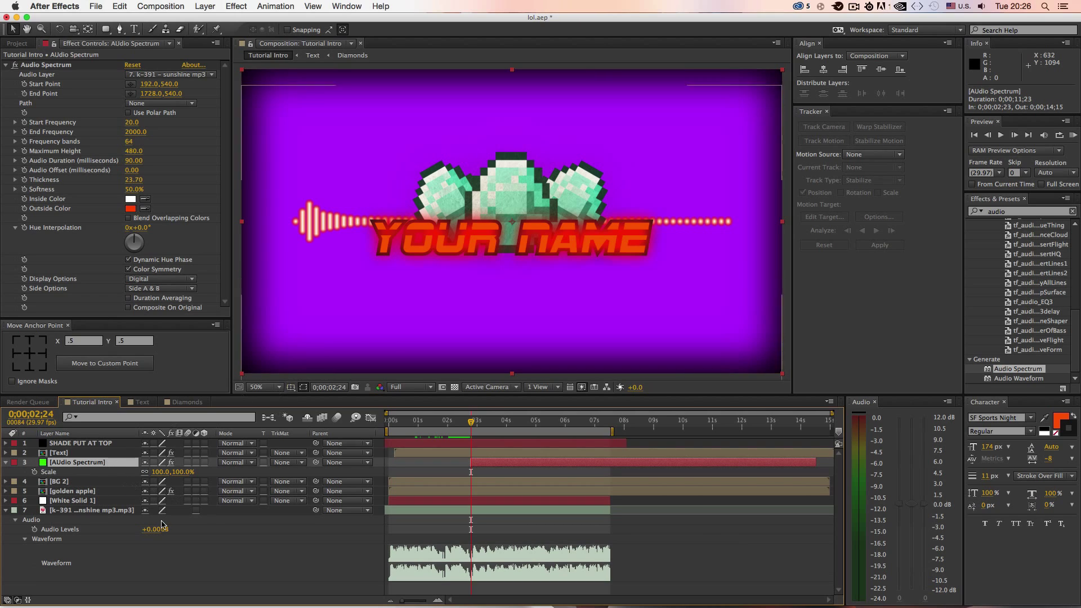
{"action": "left_click", "coordinate": [161, 471]}
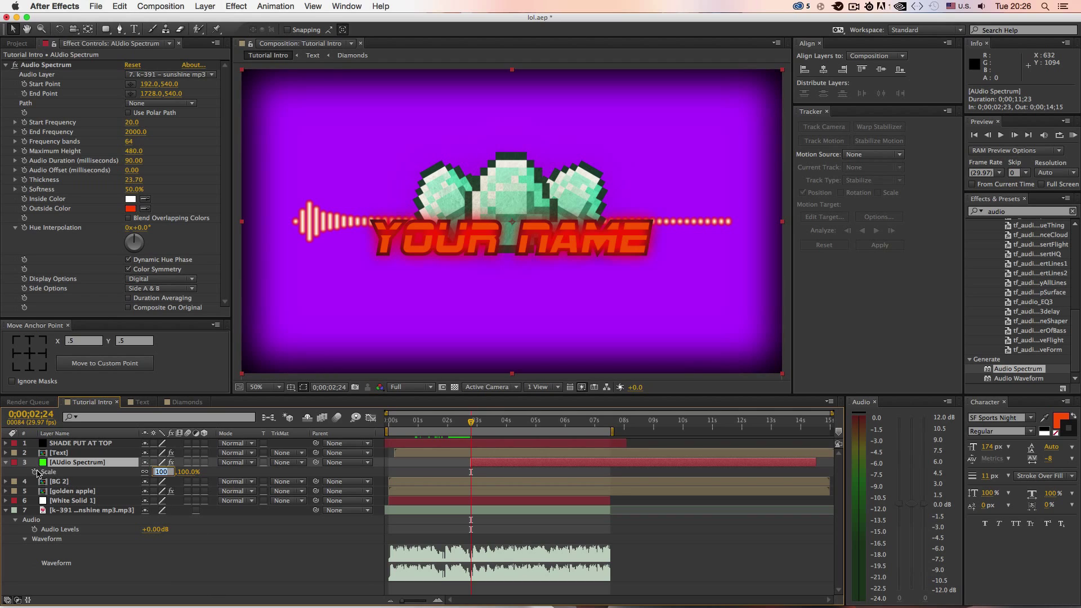
{"action": "left_click", "coordinate": [35, 472]}
{"action": "left_click", "coordinate": [160, 472]}
{"action": "type", "text": "0"}
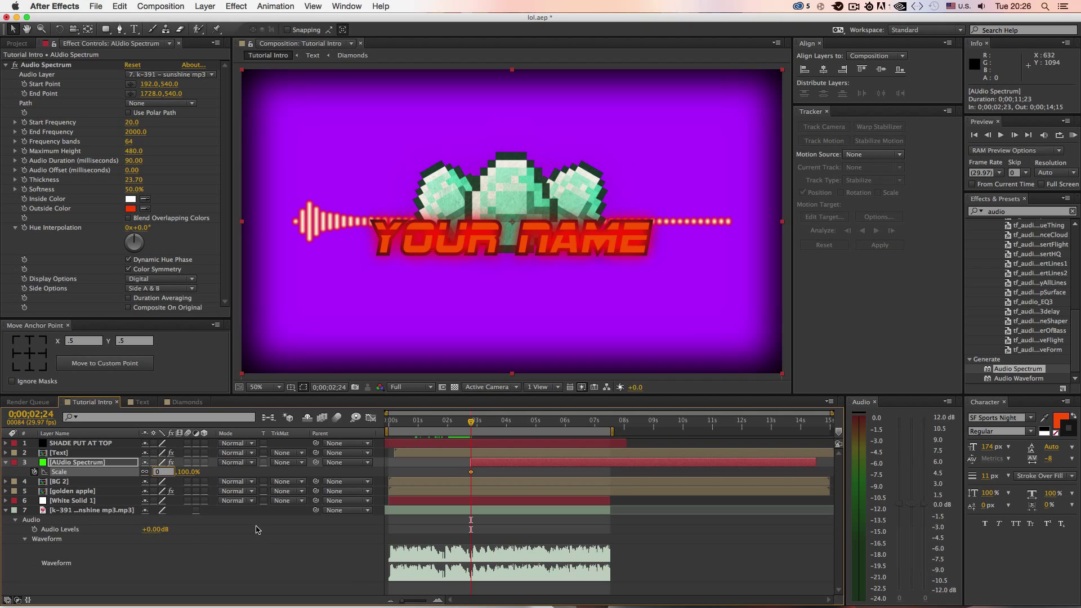
{"action": "type", "text": "0"}
{"action": "key", "text": "Return"}
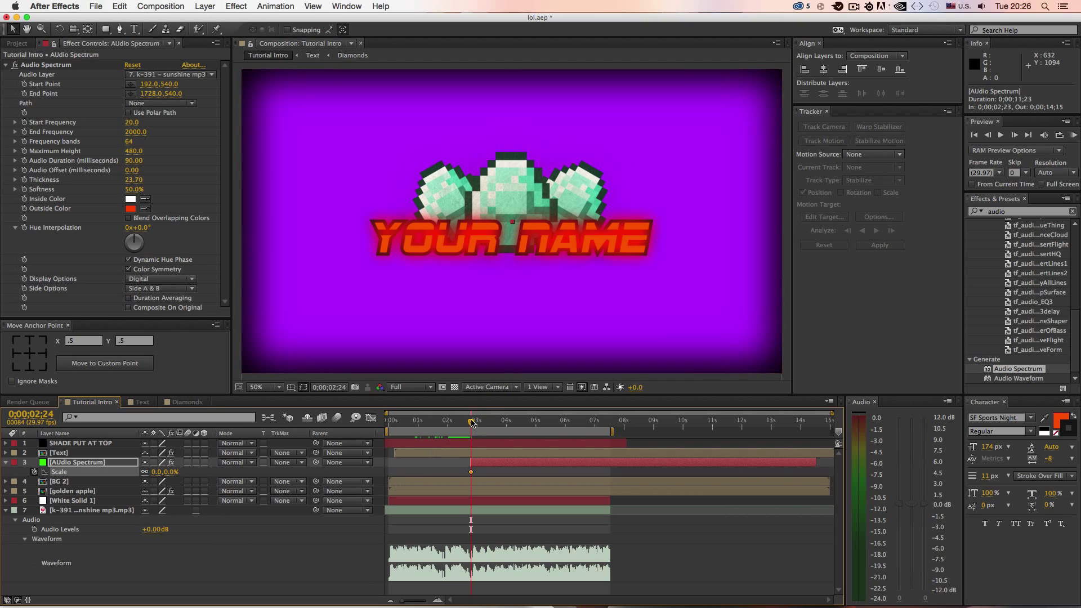
Keyframe the AUdio Spectrum layer's scale at 105% at 0;00;03;00.
{"action": "left_click_drag", "start_coordinate": [472, 423], "coordinate": [477, 426]}
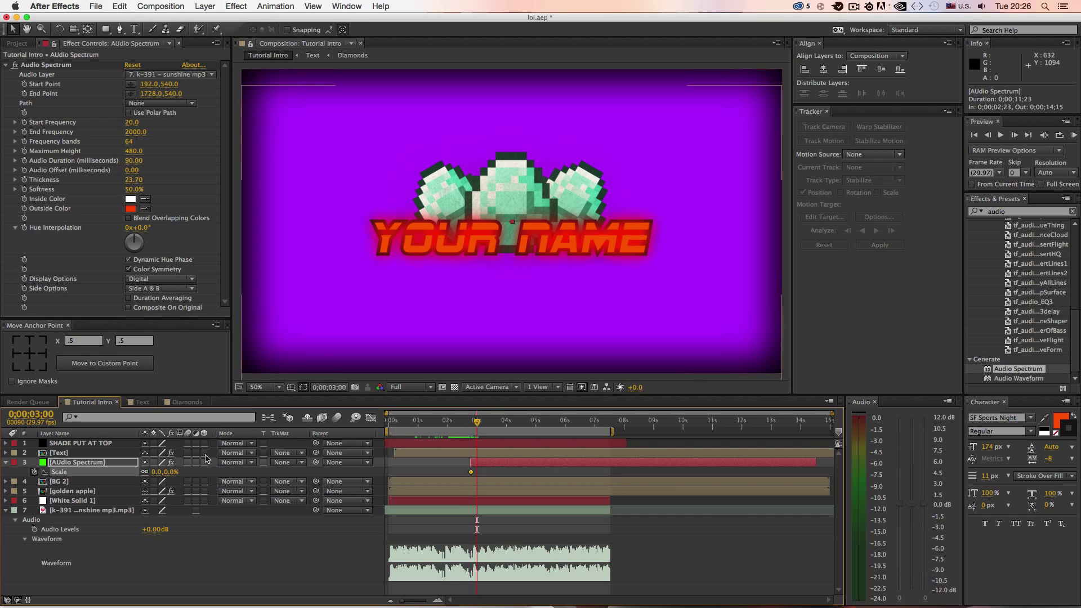
{"action": "left_click_drag", "start_coordinate": [162, 472], "coordinate": [219, 473]}
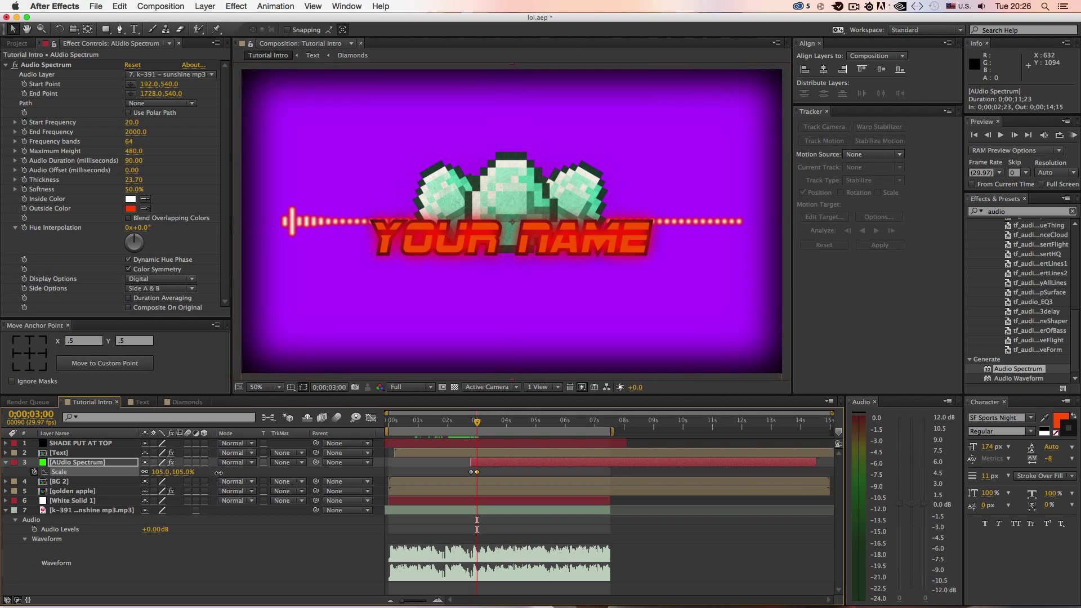
Set the AUdio Spectrum layer's scale to 110% at 0;00;03;00 and keyframe it at 100% at 0;00;03;03.
{"action": "left_click", "coordinate": [164, 471]}
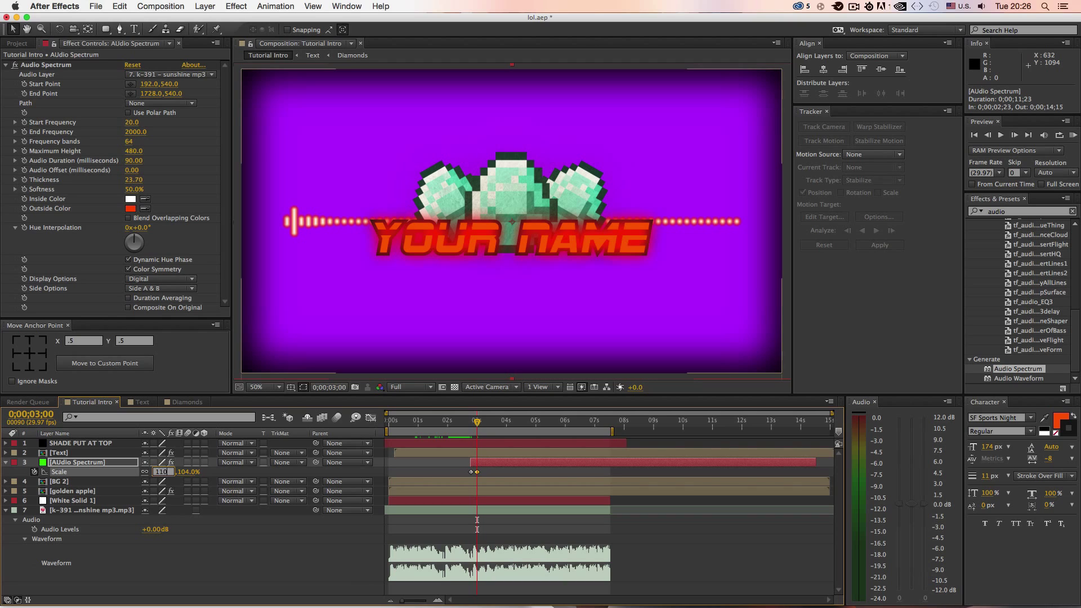
{"action": "key", "text": "Return"}
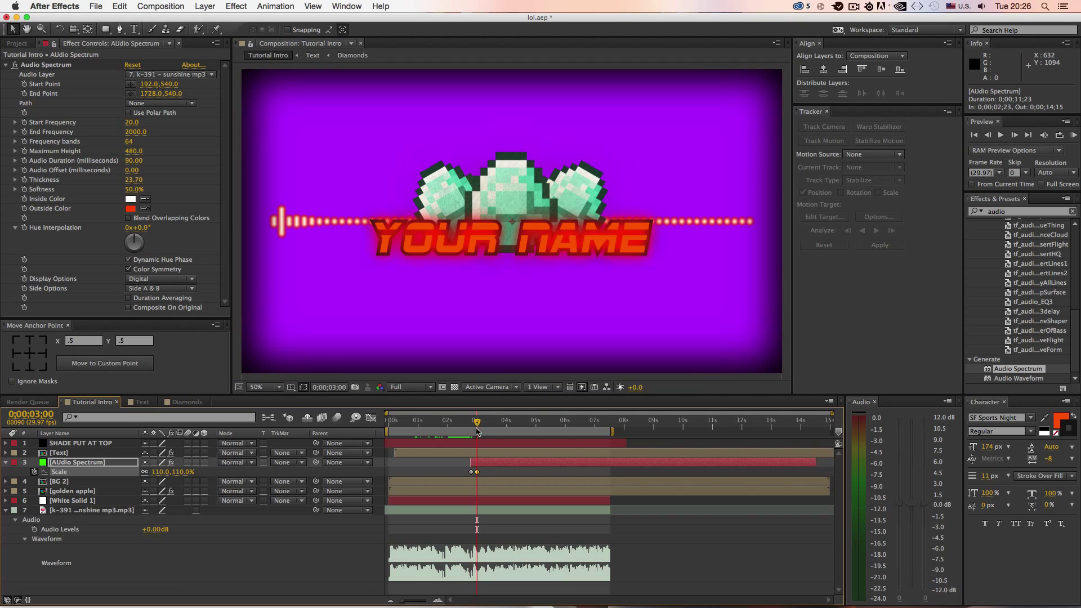
{"action": "left_click_drag", "start_coordinate": [477, 423], "coordinate": [480, 423]}
{"action": "left_click", "coordinate": [160, 472]}
{"action": "type", "text": "100"}
{"action": "key", "text": "Return"}
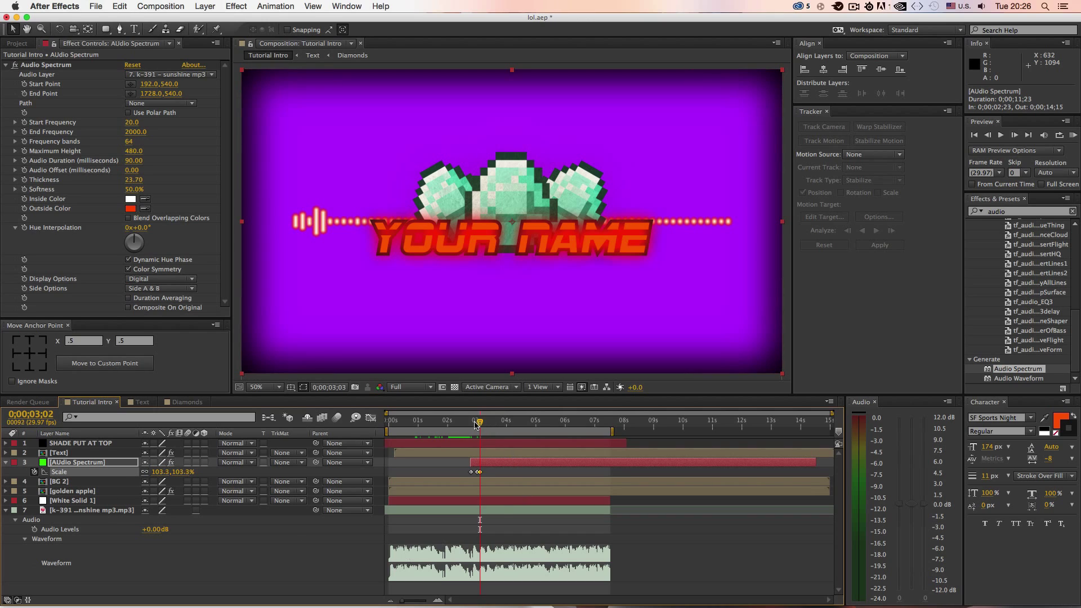
Preview the AUdio Spectrum layer's scale animation from 0;00;02;15 and step back through its keyframes.
{"action": "left_click_drag", "start_coordinate": [478, 424], "coordinate": [465, 424]}
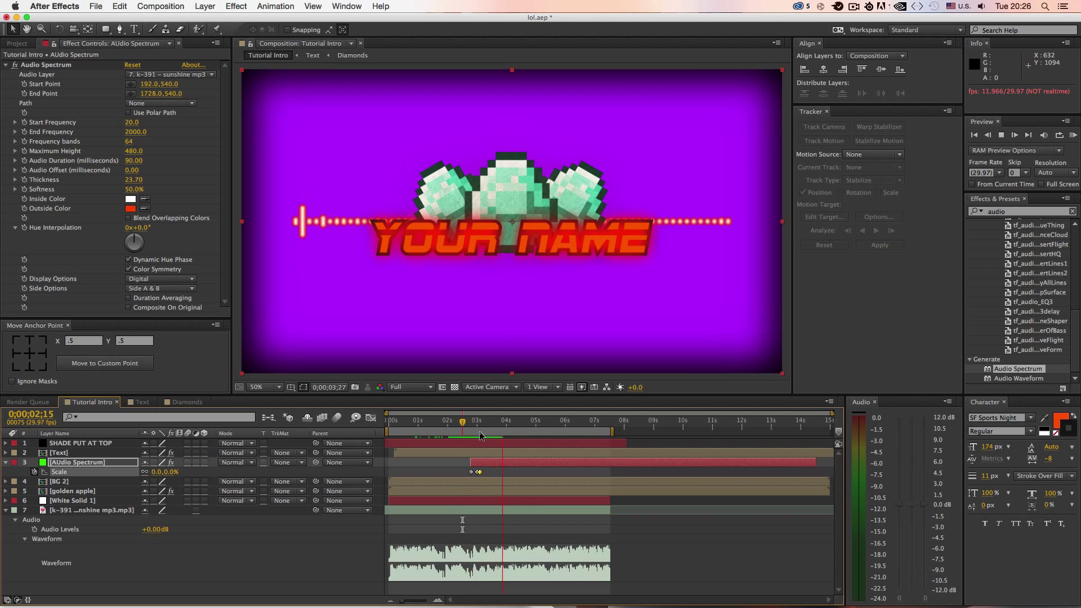
{"action": "key", "text": "space"}
{"action": "key", "text": "j"}
{"action": "key", "text": "j"}
{"action": "key", "text": "j"}
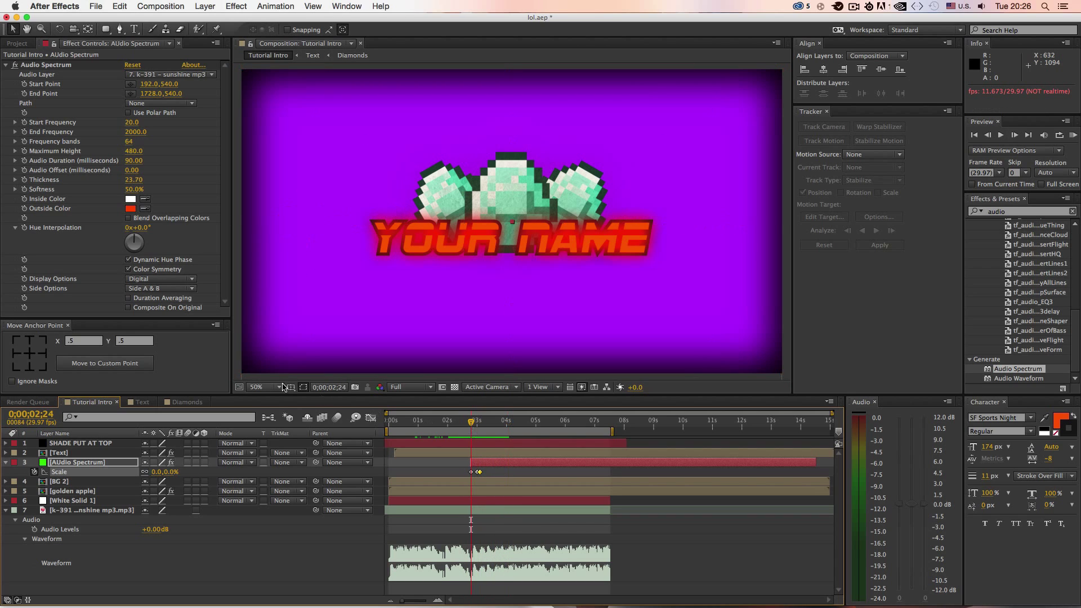
Set the Audio Spectrum effect's Display Options to Analog lines and preview the result from 0;00;02;15.
{"action": "left_click", "coordinate": [180, 280]}
{"action": "left_click", "coordinate": [178, 301]}
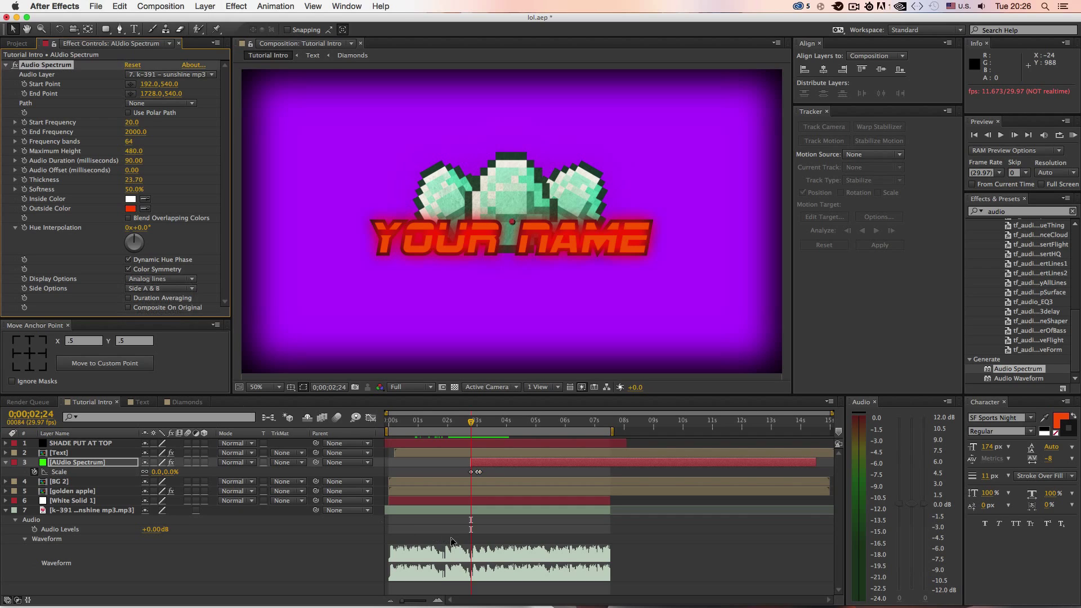
{"action": "left_click_drag", "start_coordinate": [471, 424], "coordinate": [462, 422]}
{"action": "key", "text": "space"}
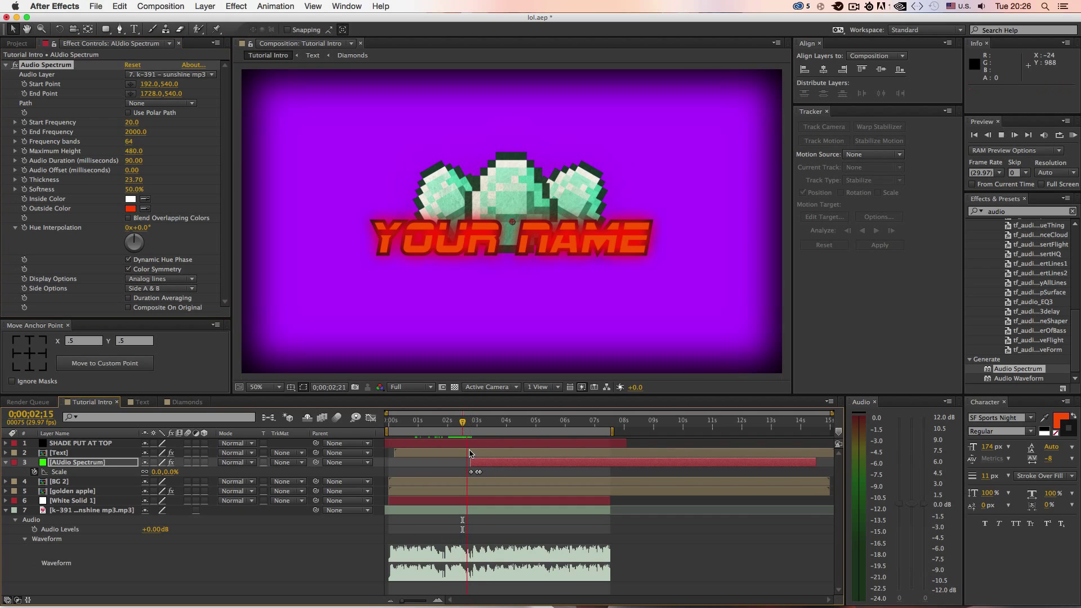
{"action": "left_click_drag", "start_coordinate": [462, 422], "coordinate": [482, 443]}
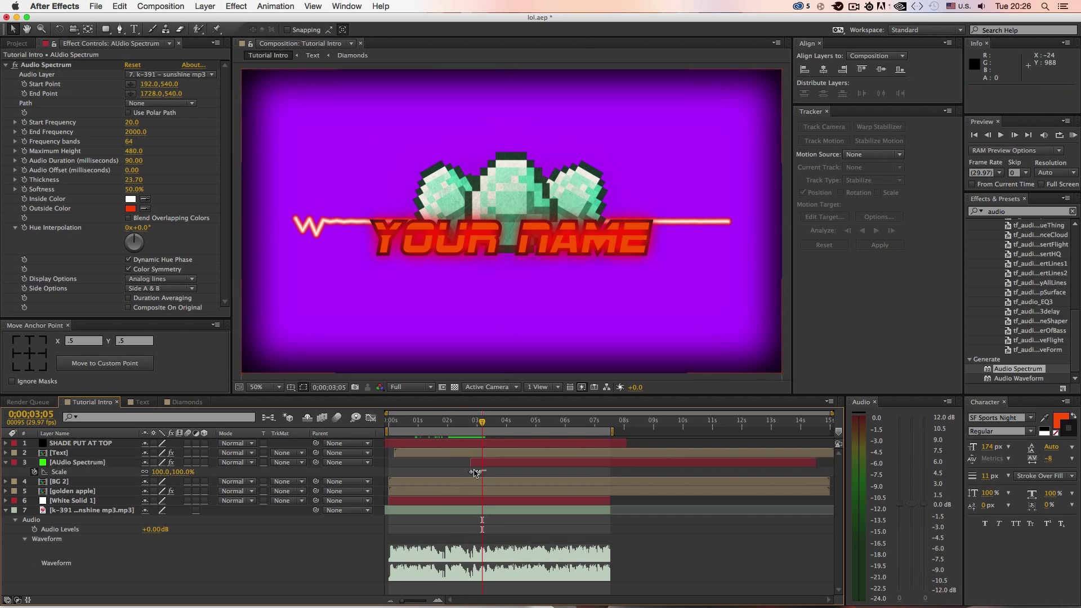
Apply Easy Ease to the AUdio Spectrum layer's scale keyframes.
{"action": "right_click", "coordinate": [478, 471]}
{"action": "mouse_move", "coordinate": [554, 596]}
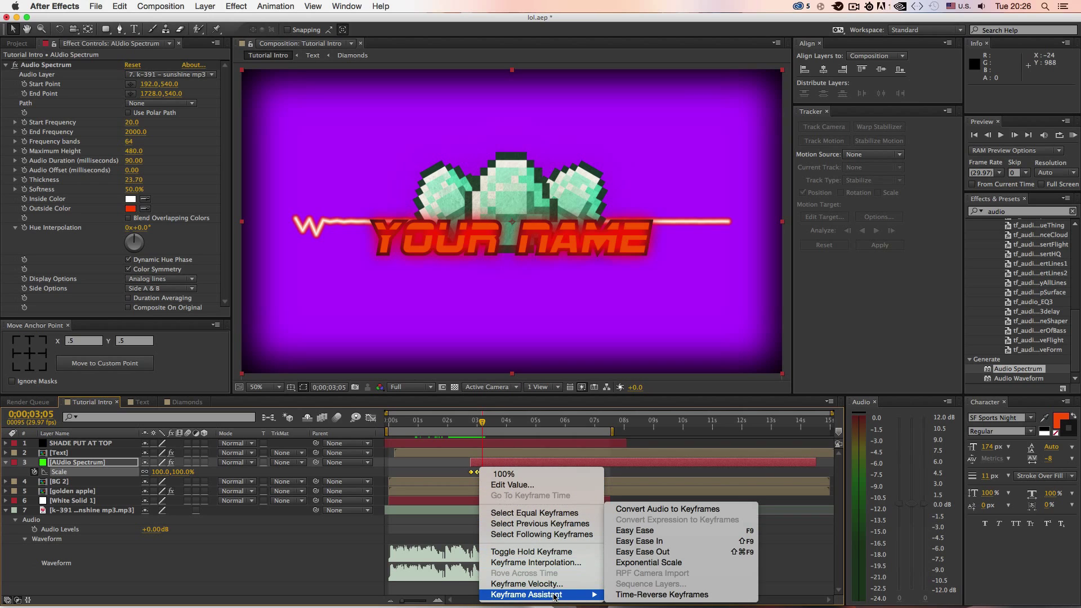
{"action": "left_click", "coordinate": [635, 530]}
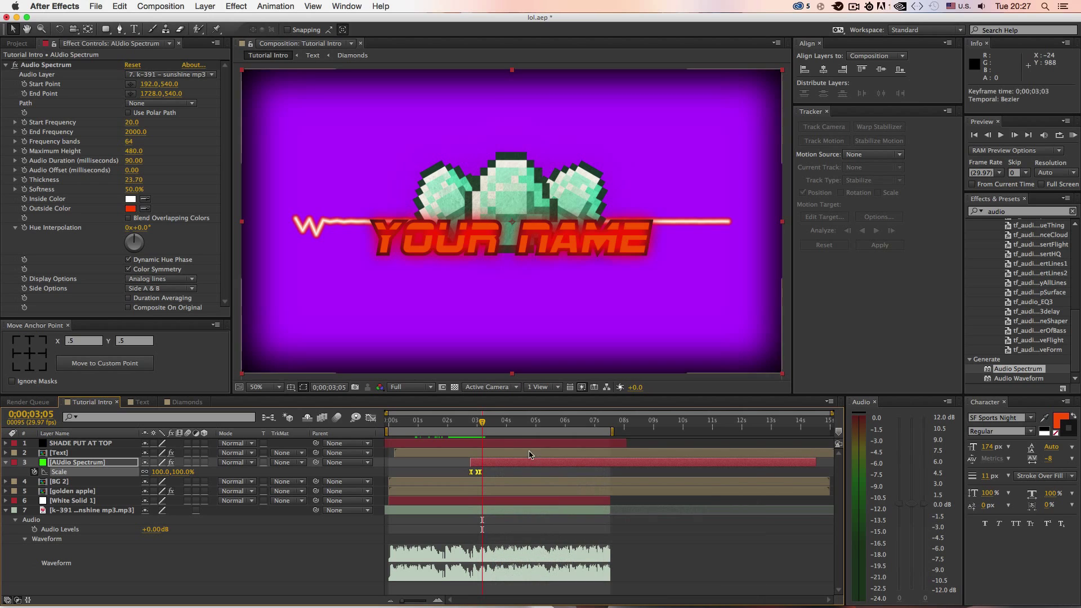
Preview the eased spectrum animation from 0;00;02;14 and play the intro together with its music.
{"action": "left_click_drag", "start_coordinate": [482, 422], "coordinate": [461, 424]}
{"action": "key", "text": "space"}
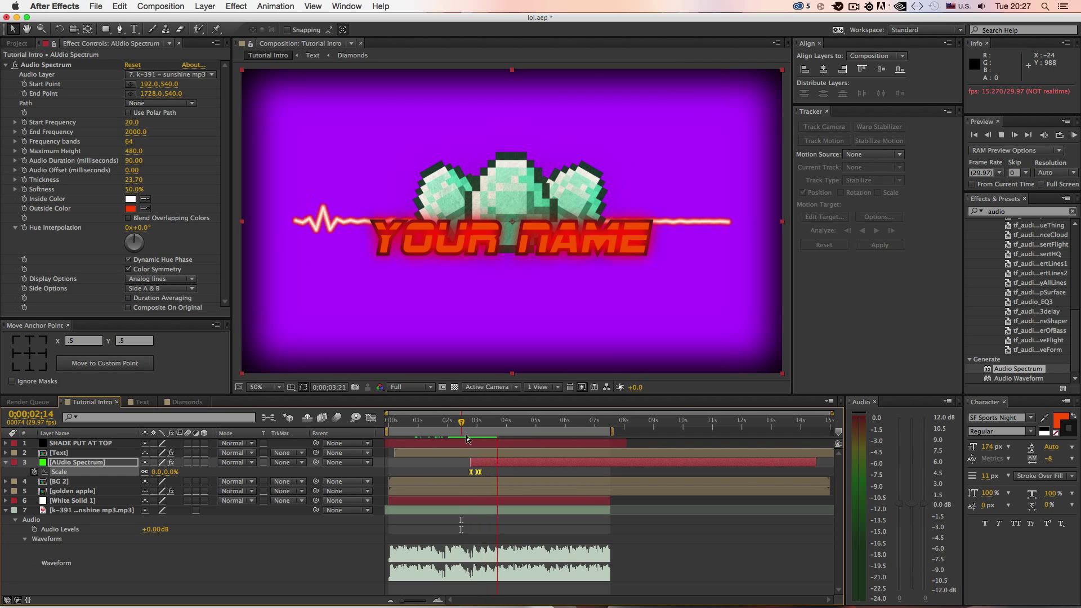
{"action": "left_click", "coordinate": [498, 437]}
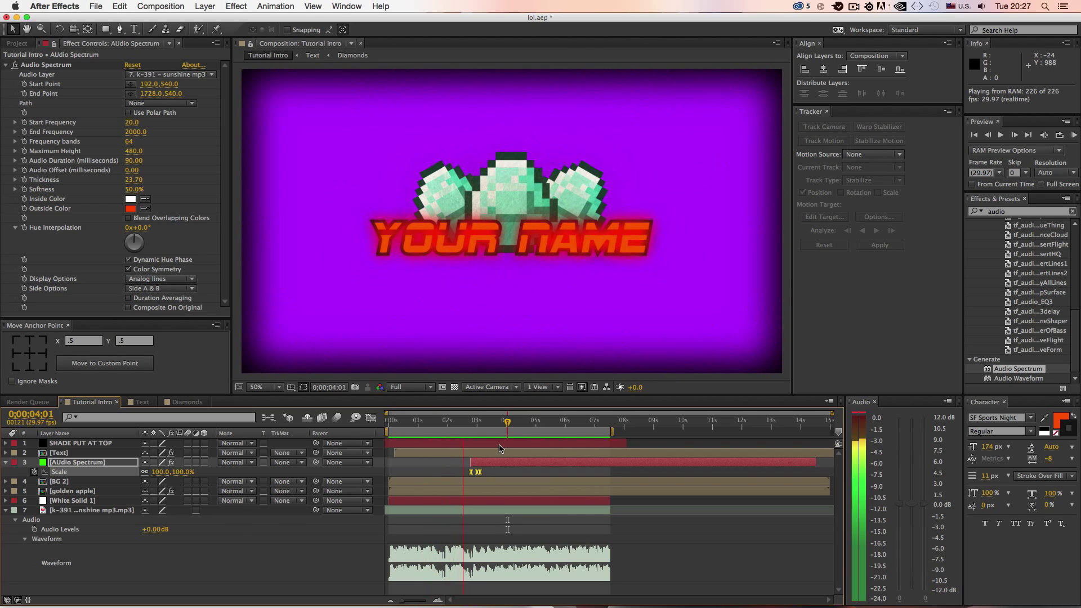
{"action": "key", "text": "space"}
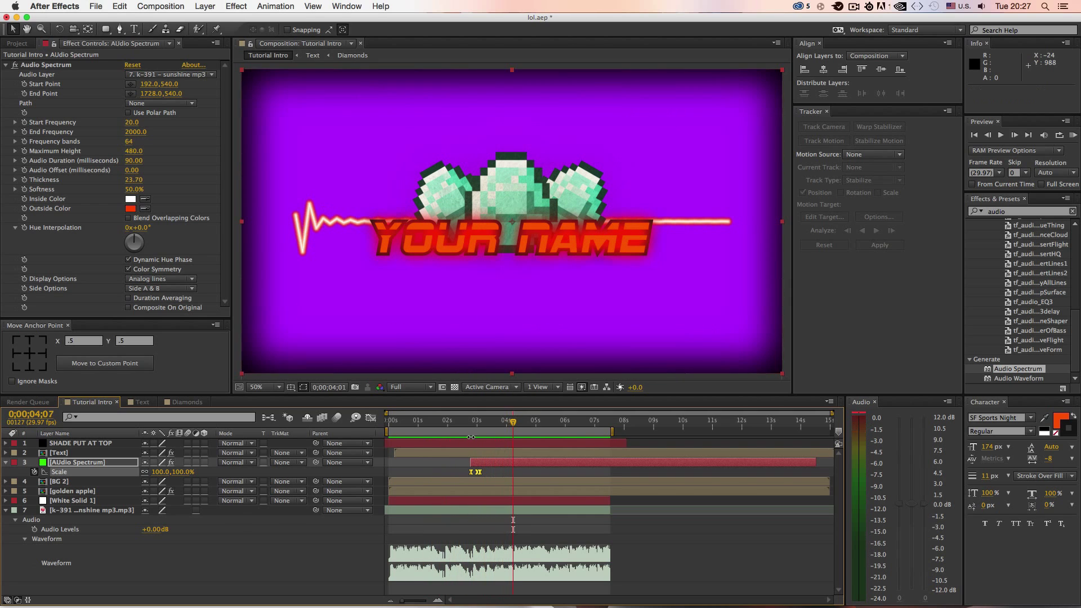
Move the AUdio Spectrum scale keyframes to start at about 0;00;03;20, trim the layer's start to 0;00;03;13 and check the timing.
{"action": "left_click", "coordinate": [479, 472]}
{"action": "left_click_drag", "start_coordinate": [497, 473], "coordinate": [492, 465]}
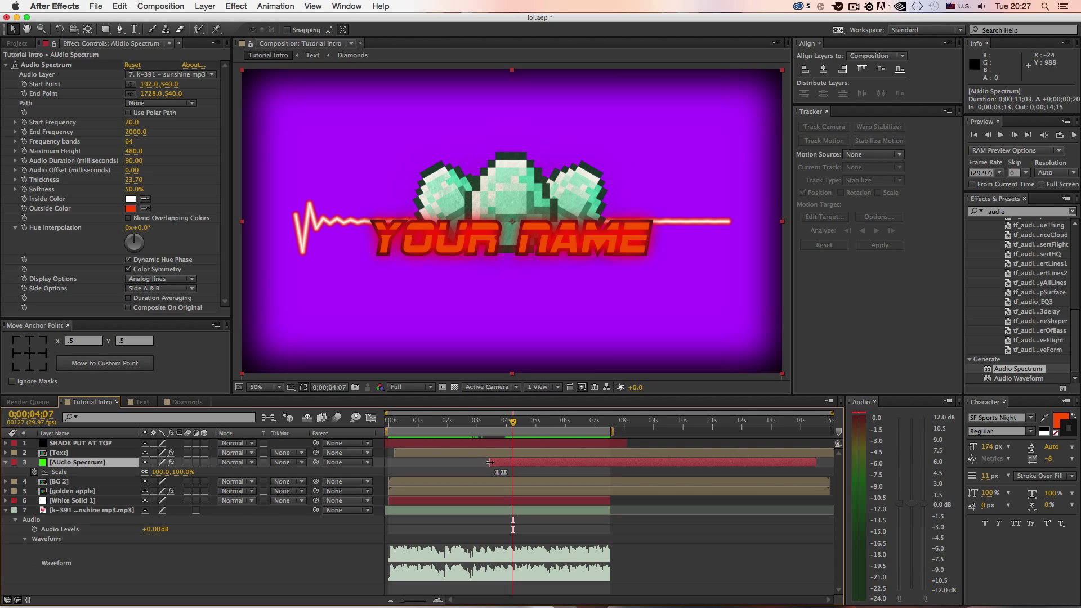
{"action": "key", "text": "KP_0"}
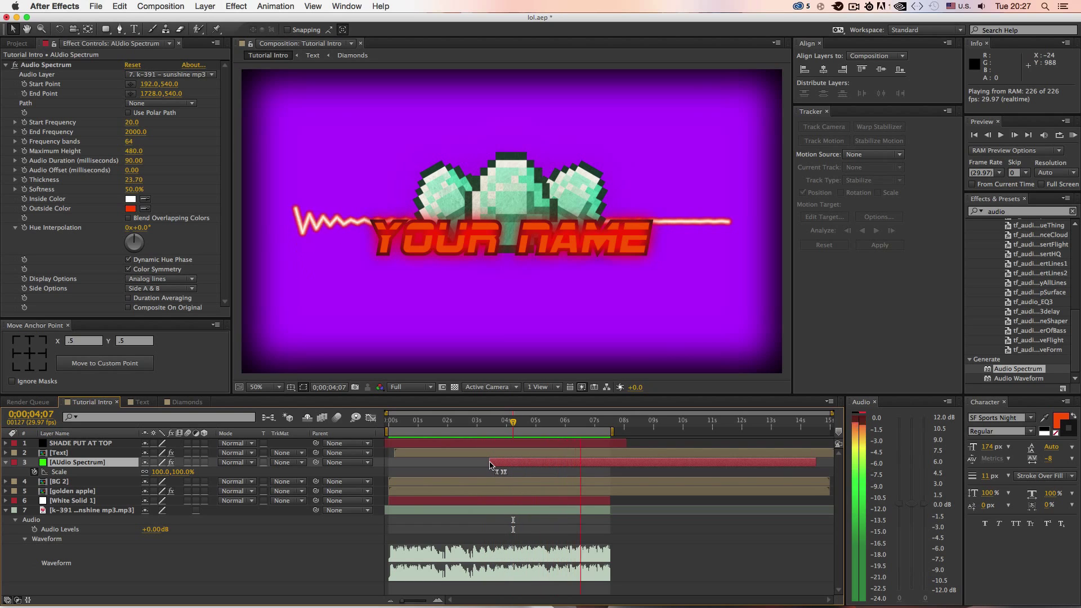
{"action": "left_click_drag", "start_coordinate": [534, 428], "coordinate": [497, 446]}
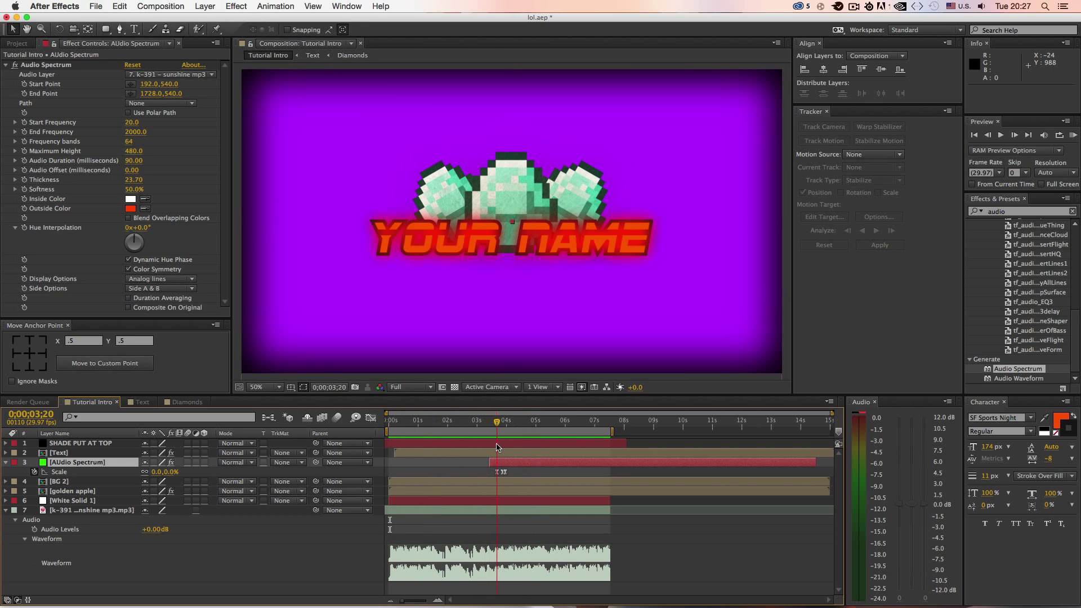
{"action": "left_click", "coordinate": [5, 462]}
Select the Text layer and play the intro from 0;00;00;00 to check the timing against the music.
{"action": "left_click", "coordinate": [93, 454]}
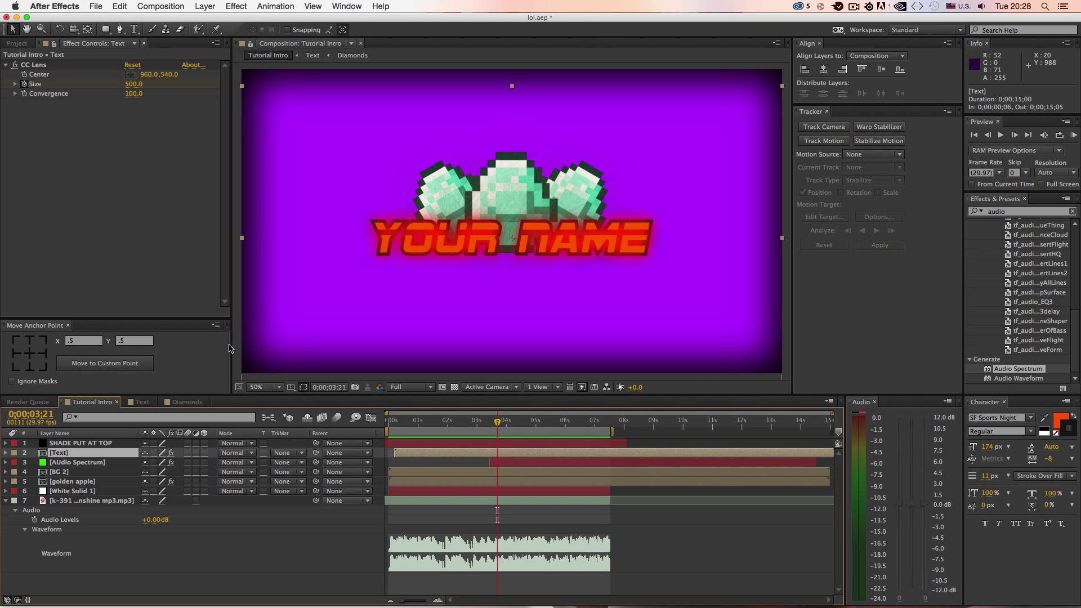
{"action": "left_click_drag", "start_coordinate": [496, 421], "coordinate": [363, 422]}
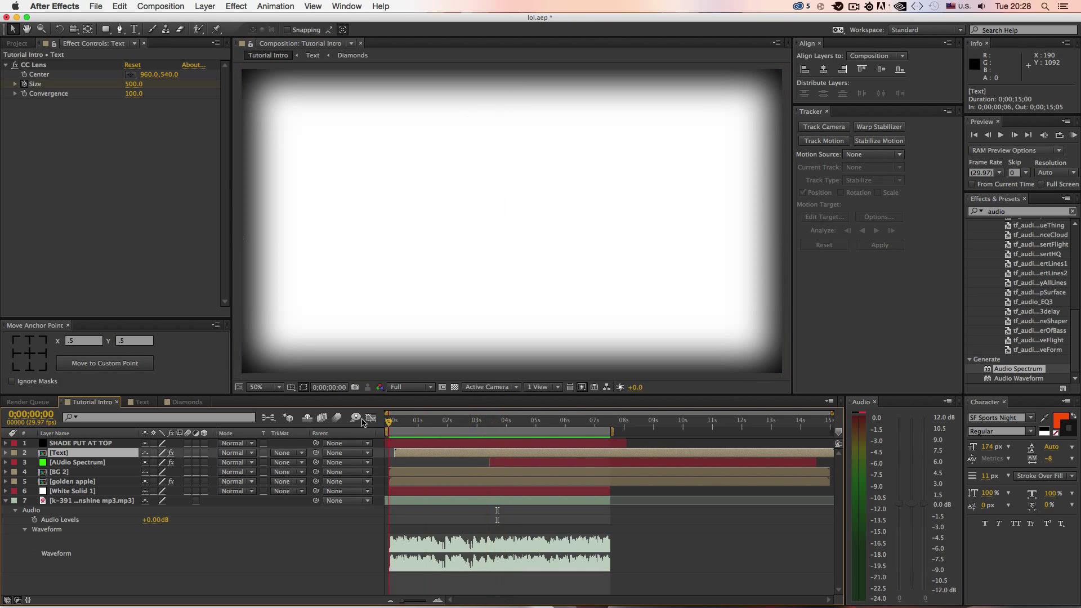
{"action": "key", "text": "space"}
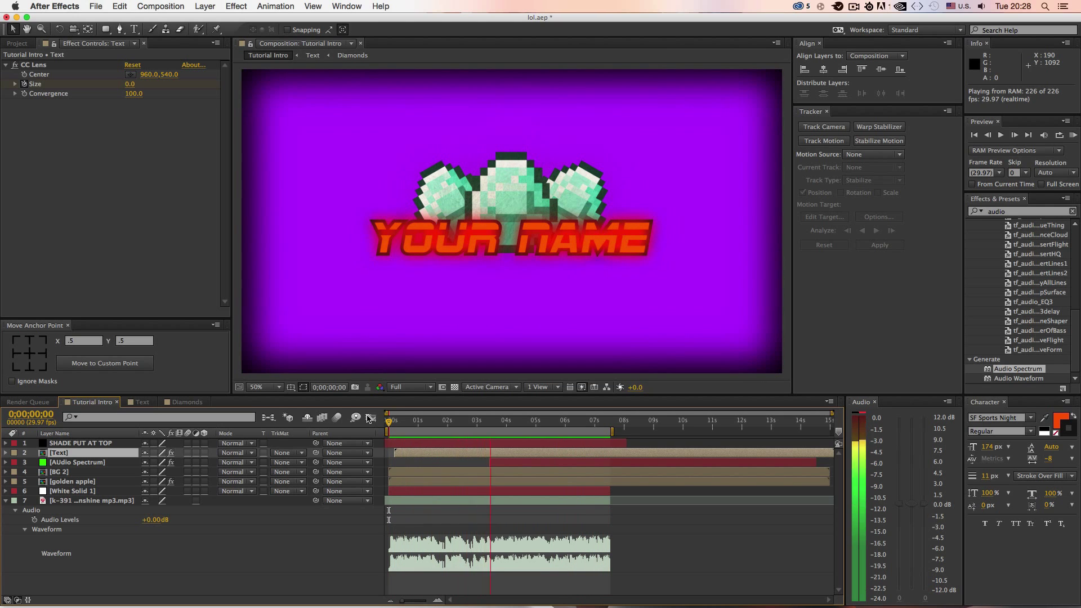
{"action": "key", "text": "space"}
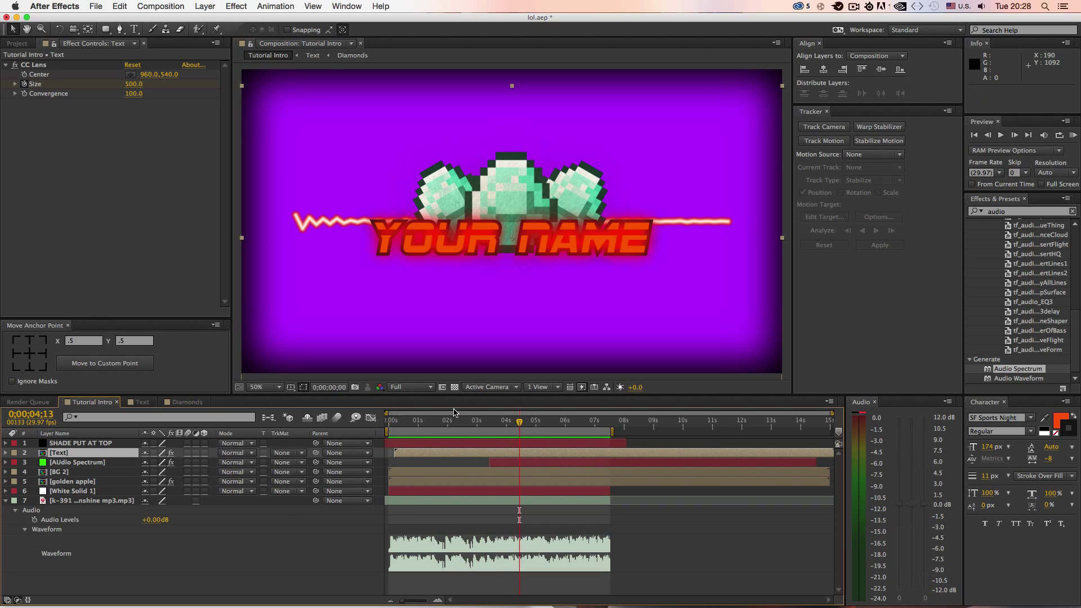
Start keyframing the Text layer's scale at 0;00;02;26.
{"action": "left_click", "coordinate": [473, 422]}
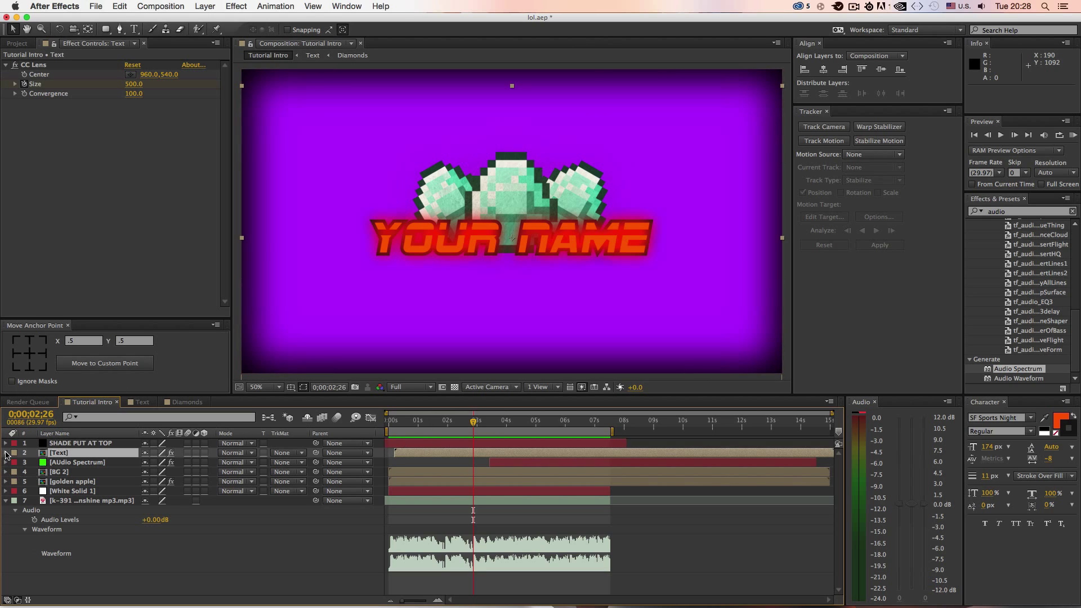
{"action": "left_click", "coordinate": [6, 453]}
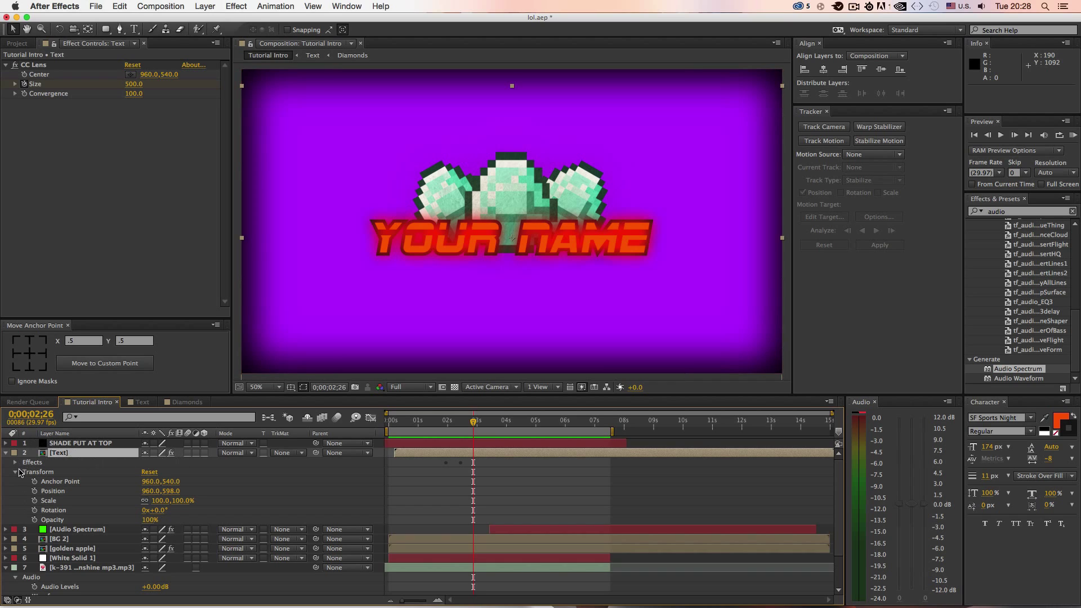
{"action": "left_click", "coordinate": [35, 473]}
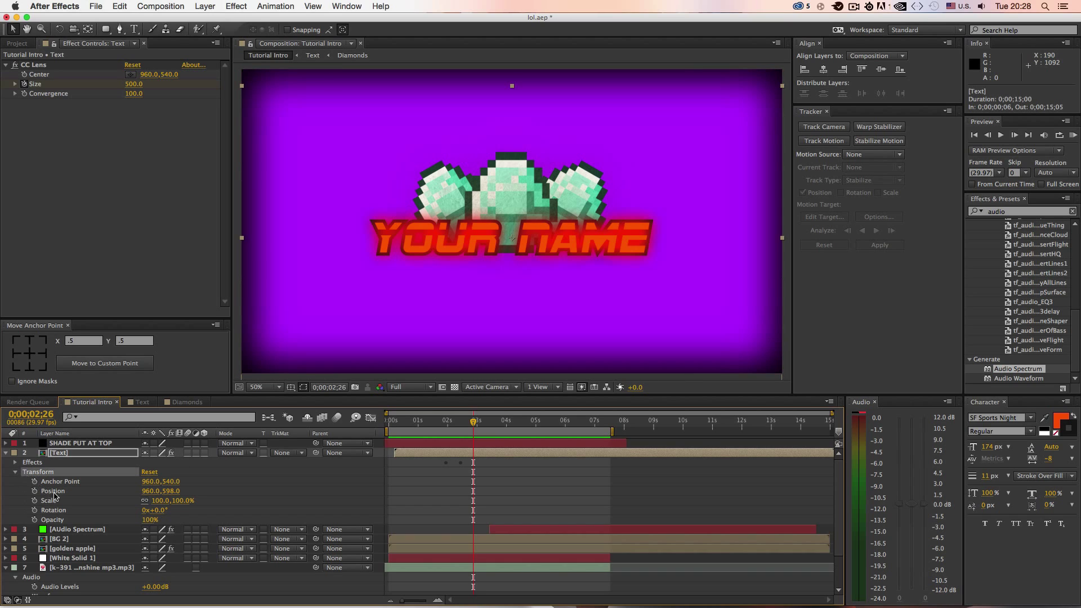
{"action": "left_click", "coordinate": [65, 453]}
{"action": "key", "text": "s"}
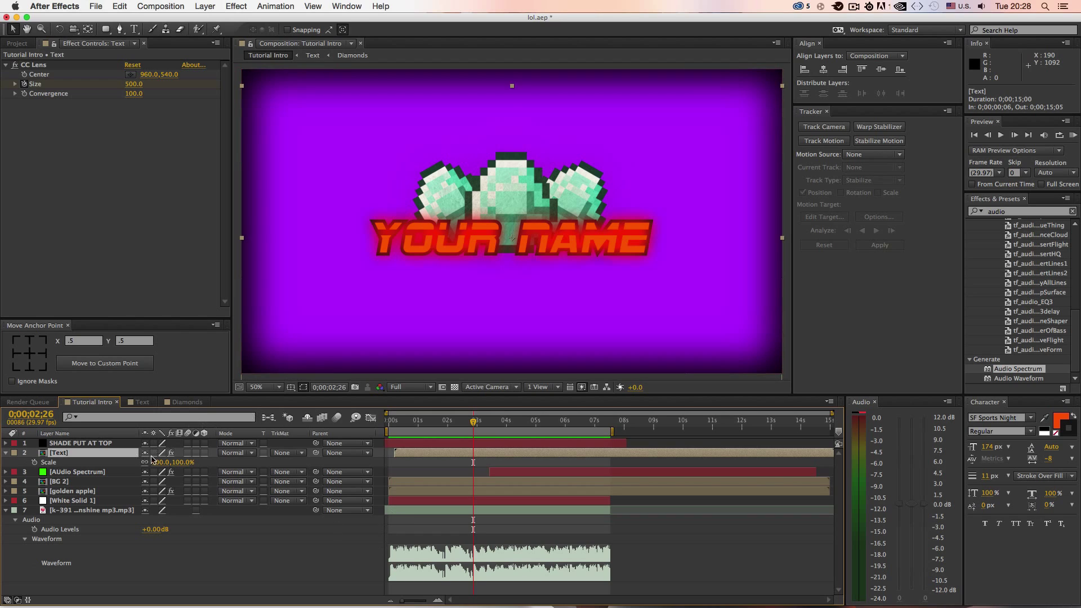
{"action": "left_click", "coordinate": [34, 463]}
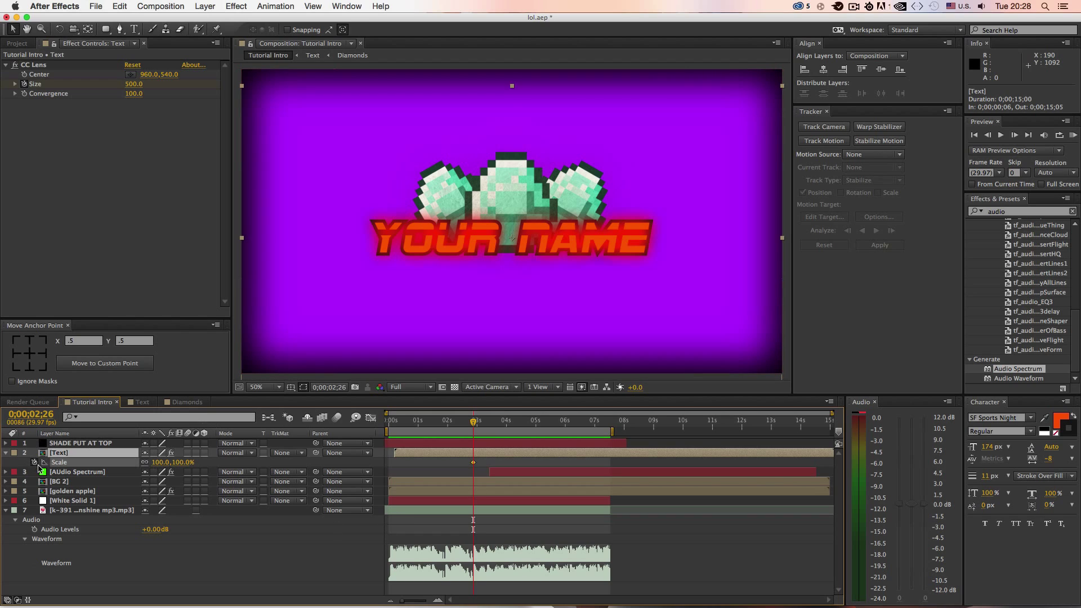
Try a 110% scale on the Text layer's keyframe at 0;00;02;26 and set it back to 100%.
{"action": "left_click_drag", "start_coordinate": [161, 462], "coordinate": [167, 462]}
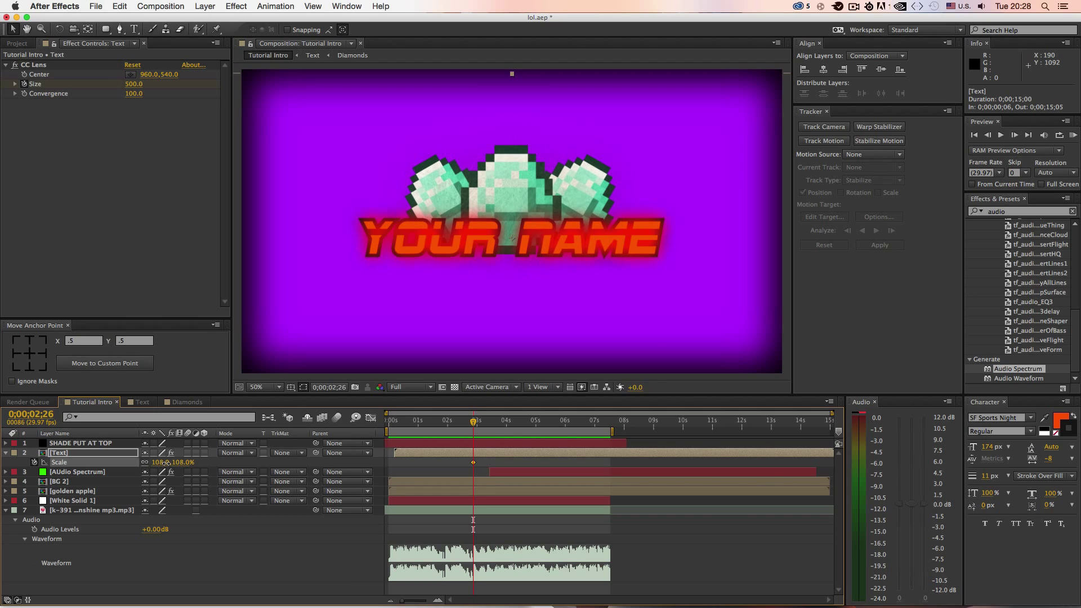
{"action": "left_click", "coordinate": [161, 462]}
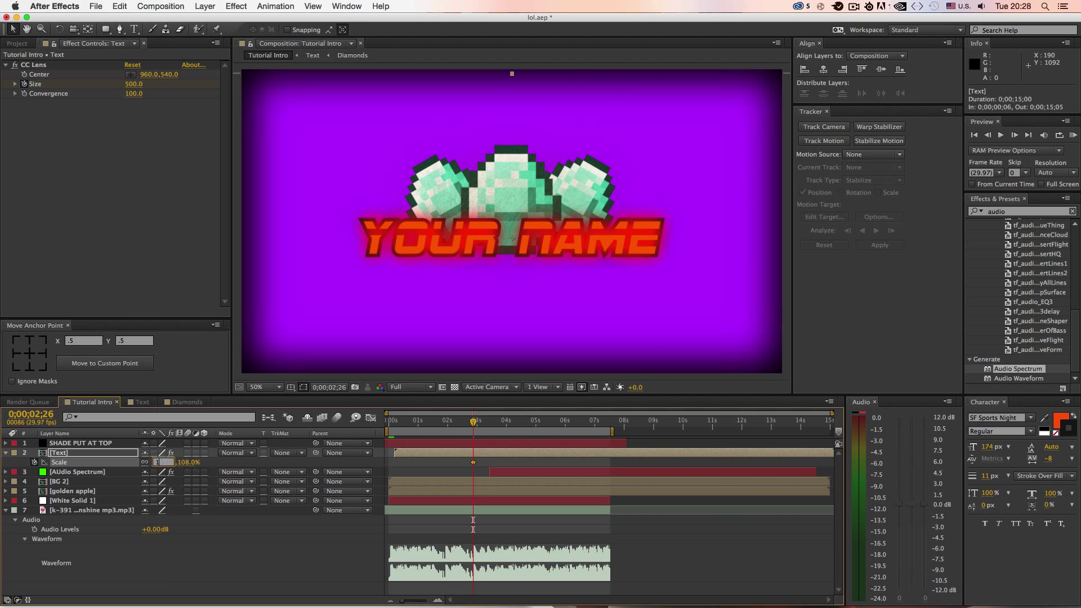
{"action": "key", "text": "Return"}
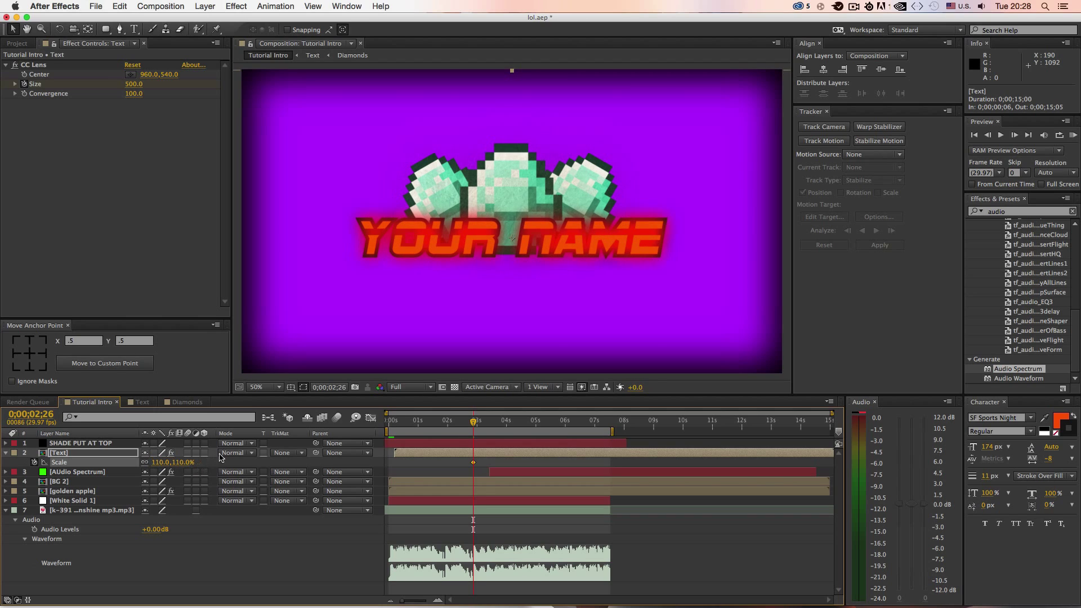
{"action": "left_click", "coordinate": [162, 462]}
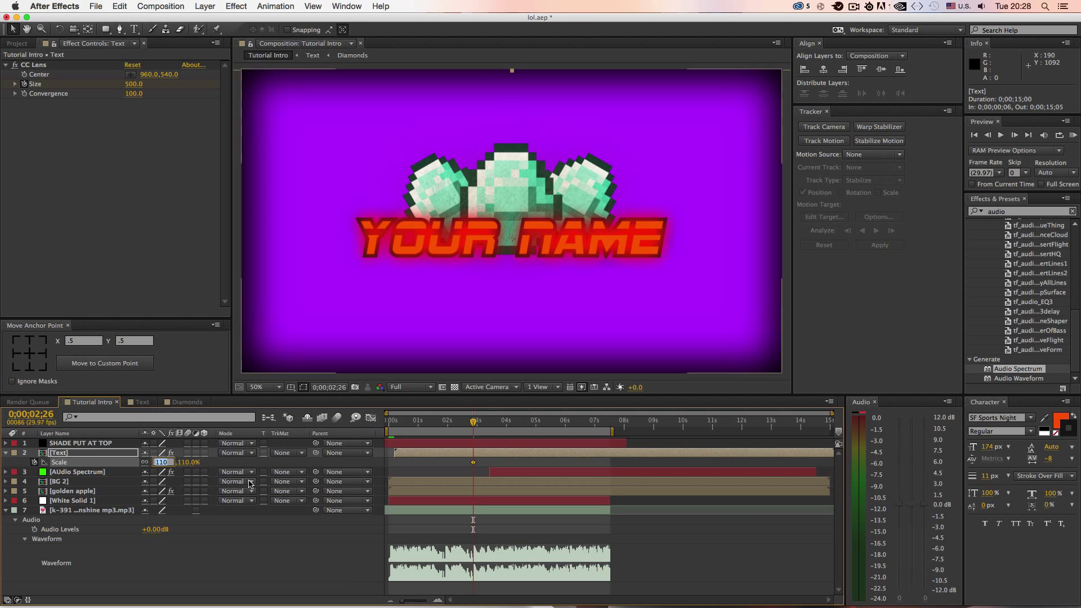
{"action": "type", "text": "100"}
{"action": "key", "text": "Return"}
Keyframe the Text layer's scale at 110% at 0;00;03;01.
{"action": "left_click", "coordinate": [478, 423]}
{"action": "left_click", "coordinate": [162, 462]}
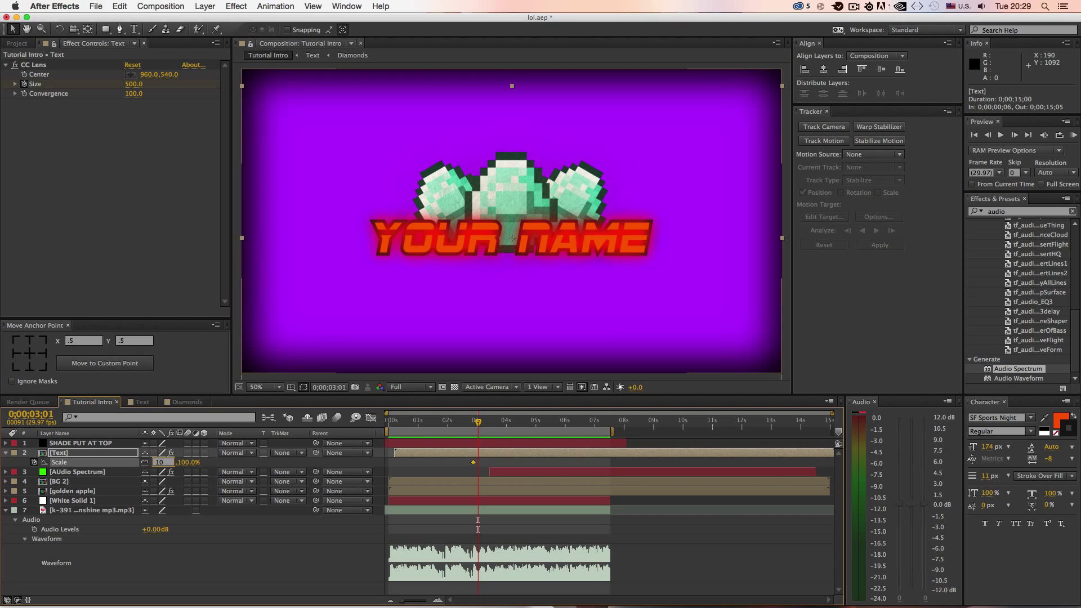
{"action": "type", "text": "110"}
{"action": "key", "text": "Return"}
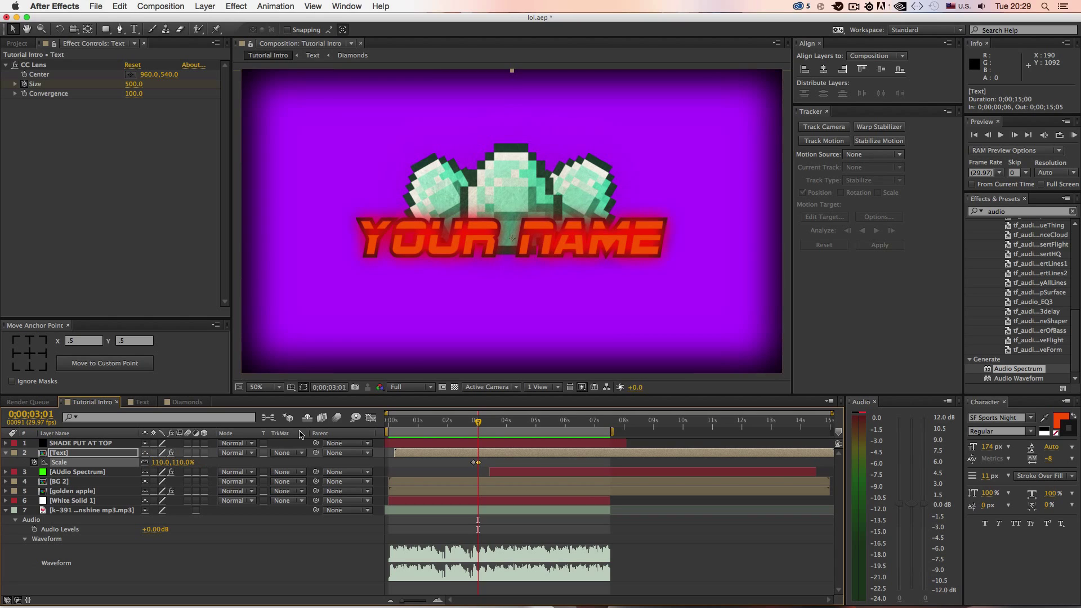
Keyframe the Text layer's scale at 100% at 0;00;03;04.
{"action": "left_click", "coordinate": [480, 424]}
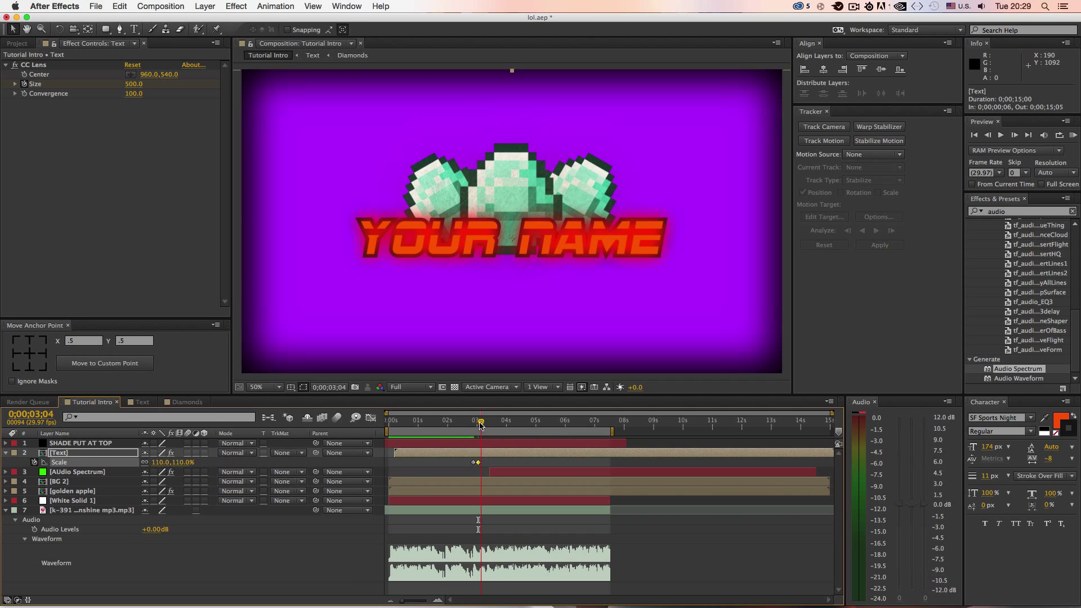
{"action": "left_click", "coordinate": [162, 462]}
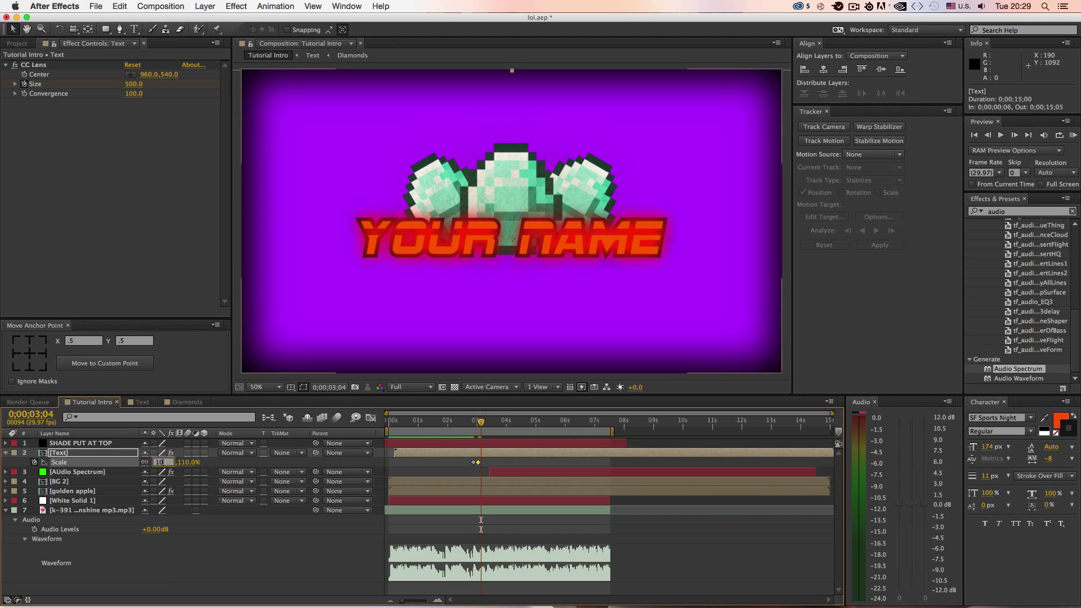
{"action": "type", "text": "100"}
{"action": "key", "text": "Return"}
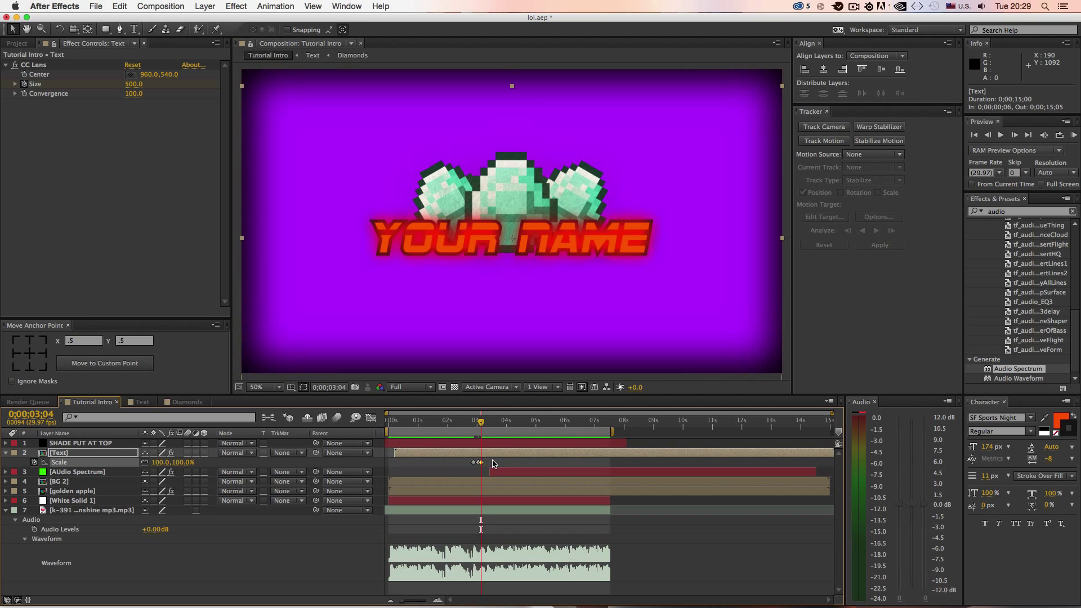
Copy the Text layer's three scale keyframes and paste copies of the pulse onto the following beats from about 0;00;03;08.
{"action": "left_click_drag", "start_coordinate": [489, 463], "coordinate": [477, 467]}
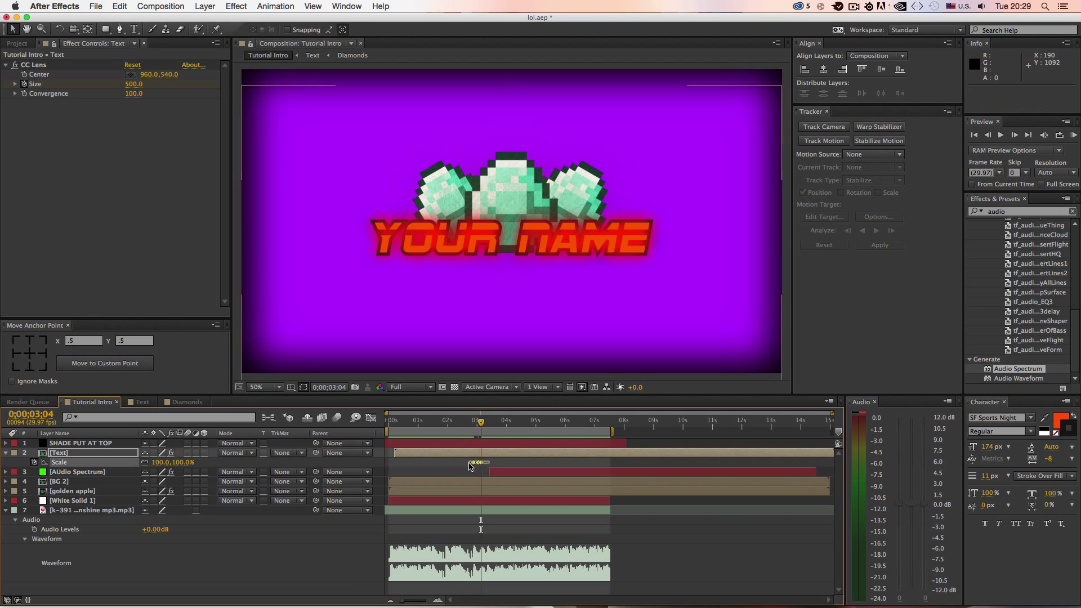
{"action": "left_click", "coordinate": [498, 467]}
{"action": "left_click_drag", "start_coordinate": [481, 422], "coordinate": [468, 465]}
{"action": "key", "text": "super+c"}
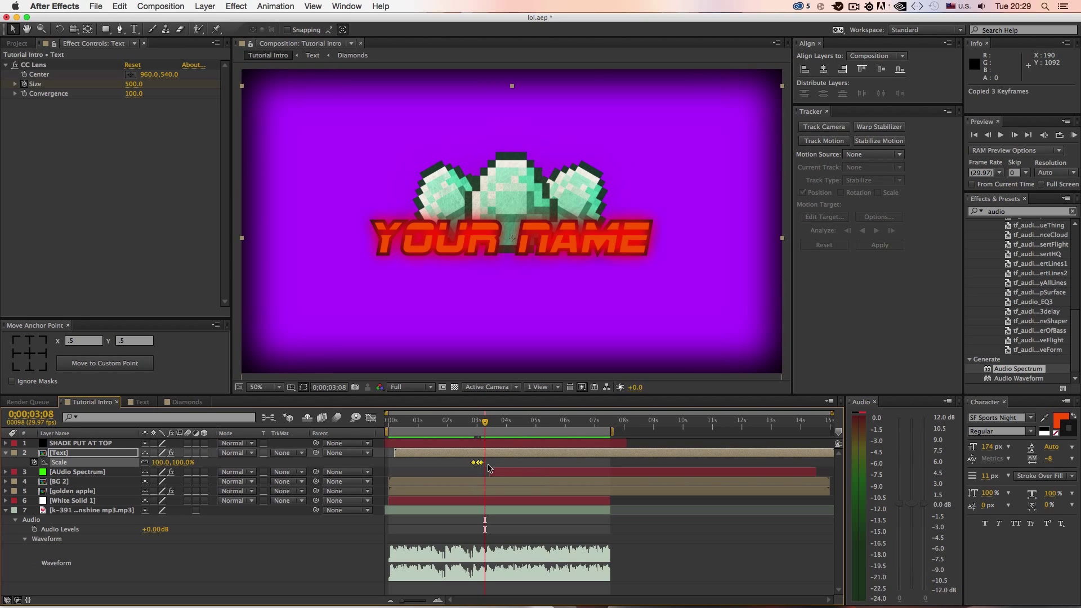
{"action": "left_click", "coordinate": [496, 470]}
{"action": "left_click", "coordinate": [503, 453]}
{"action": "key", "text": "super+v"}
Preview the title pulses with the music and paste another scale pulse on the Text layer at 0;00;04;19.
{"action": "mouse_move", "coordinate": [486, 426]}
{"action": "left_mouse_down"}
{"action": "mouse_move", "coordinate": [495, 425]}
{"action": "mouse_move", "coordinate": [465, 422]}
{"action": "left_mouse_up"}
{"action": "key", "text": "KP_0"}
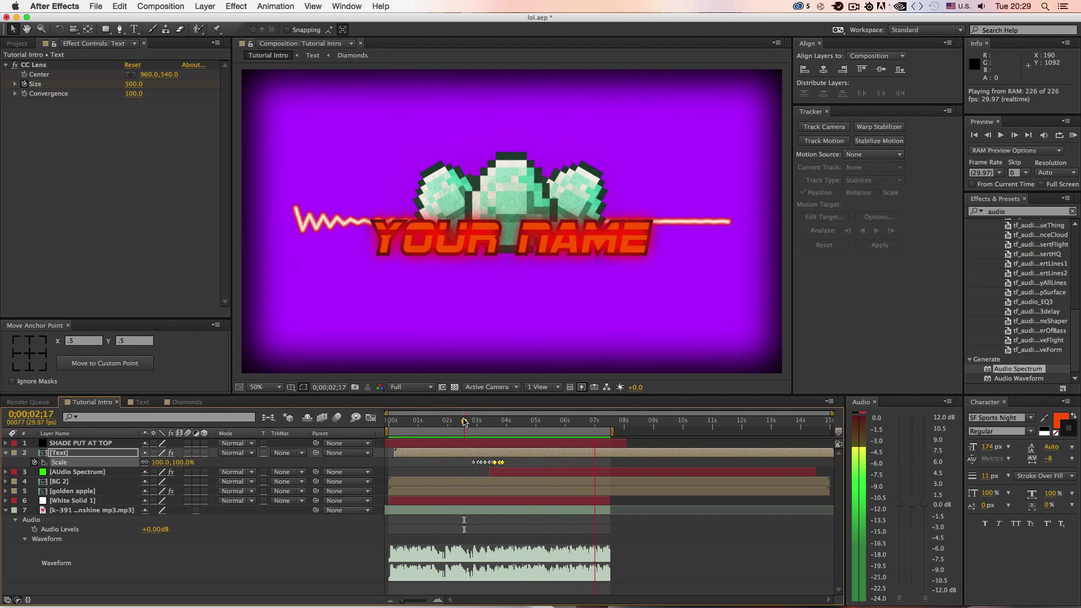
{"action": "left_click_drag", "start_coordinate": [487, 424], "coordinate": [515, 434]}
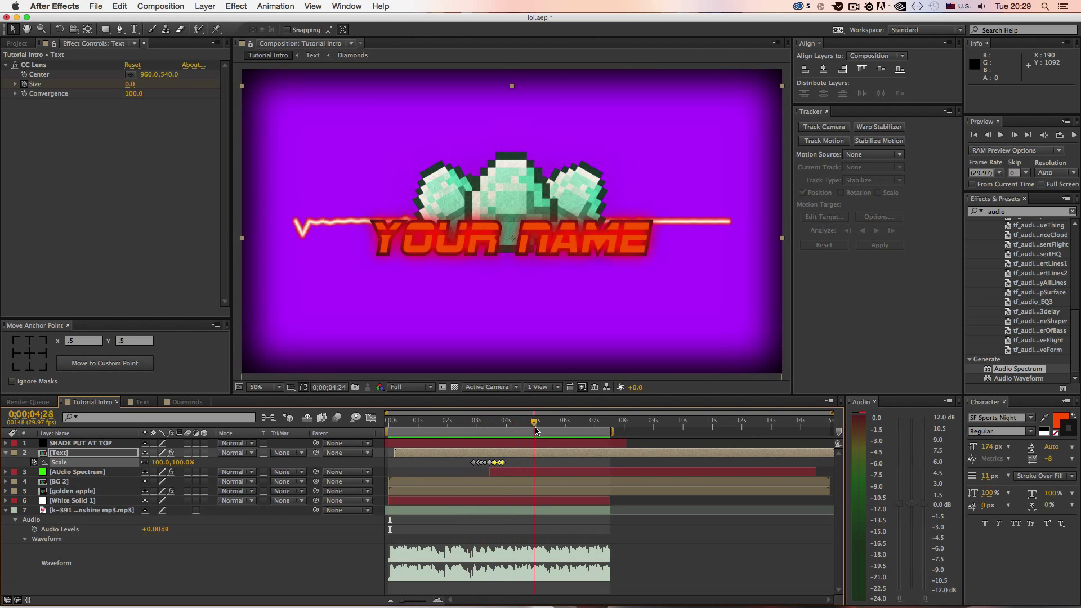
{"action": "left_click_drag", "start_coordinate": [523, 431], "coordinate": [524, 432]}
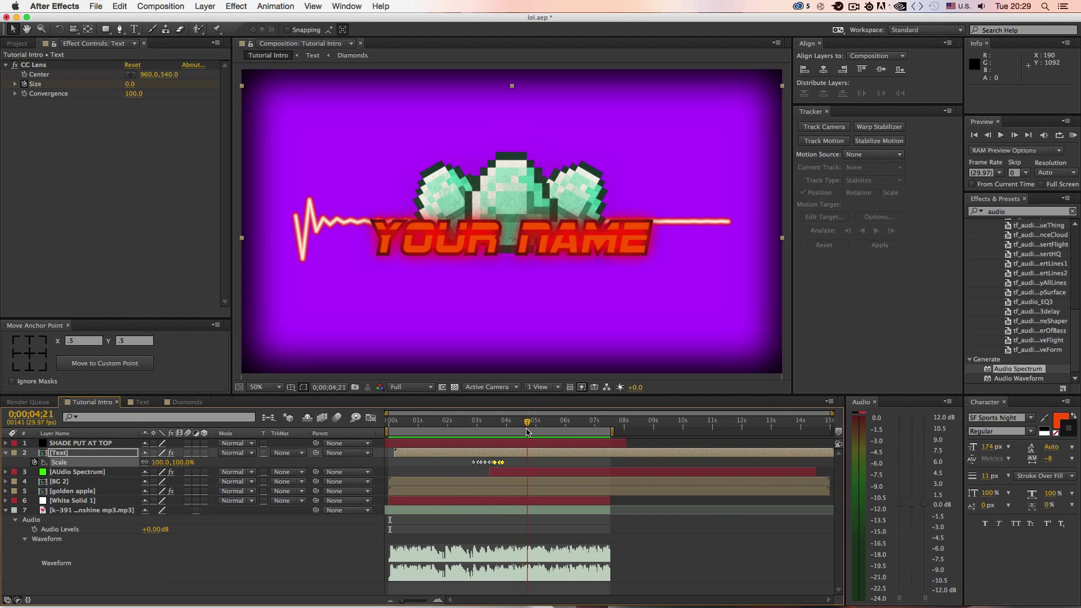
{"action": "key", "text": "super+v"}
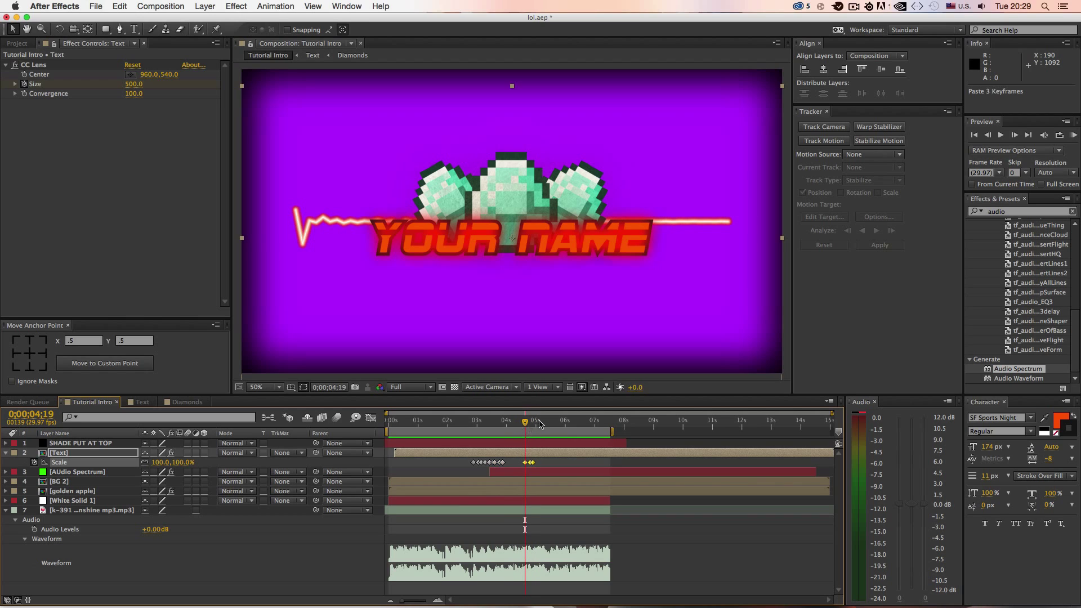
Paste scale pulses shortly after 0;00;05;00 and at 0;00;05;18, nudge the second slightly later, and preview the timing.
{"action": "left_click_drag", "start_coordinate": [525, 423], "coordinate": [554, 426]}
{"action": "key", "text": "super+v"}
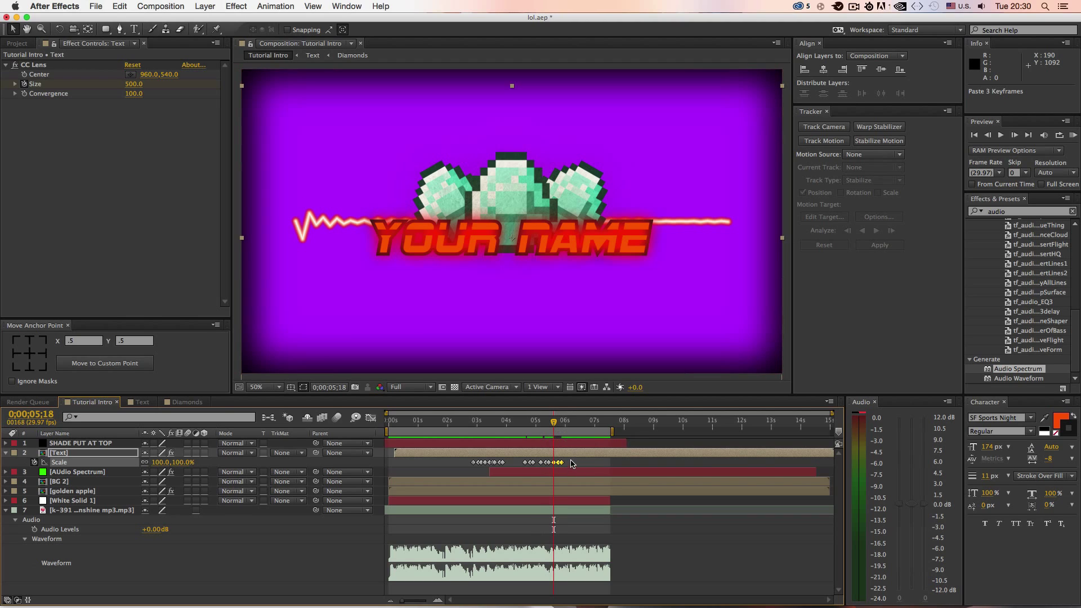
{"action": "left_click_drag", "start_coordinate": [560, 464], "coordinate": [563, 466]}
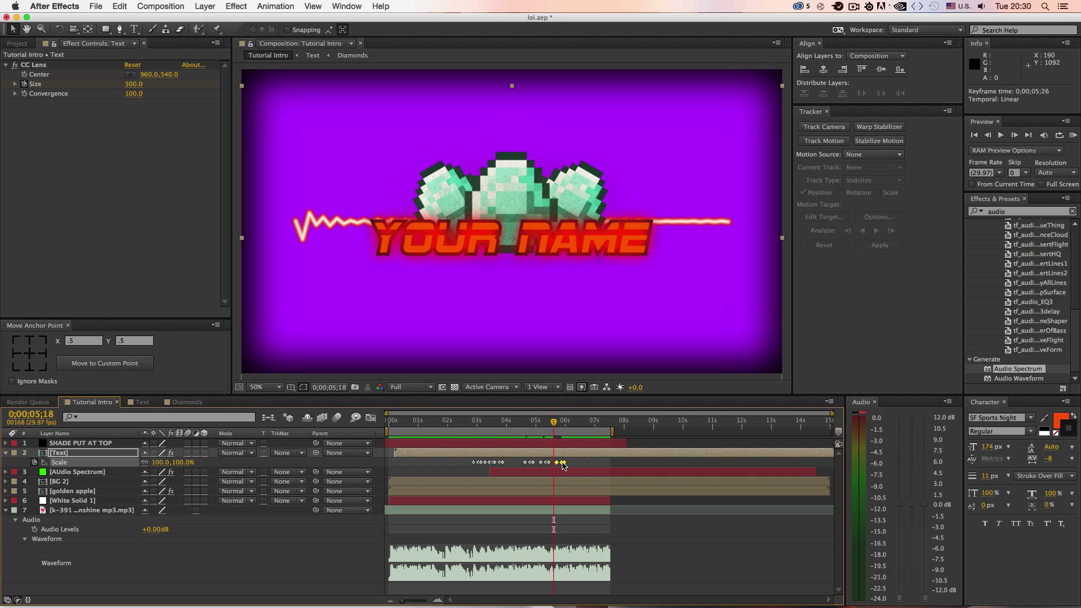
{"action": "key", "text": "space"}
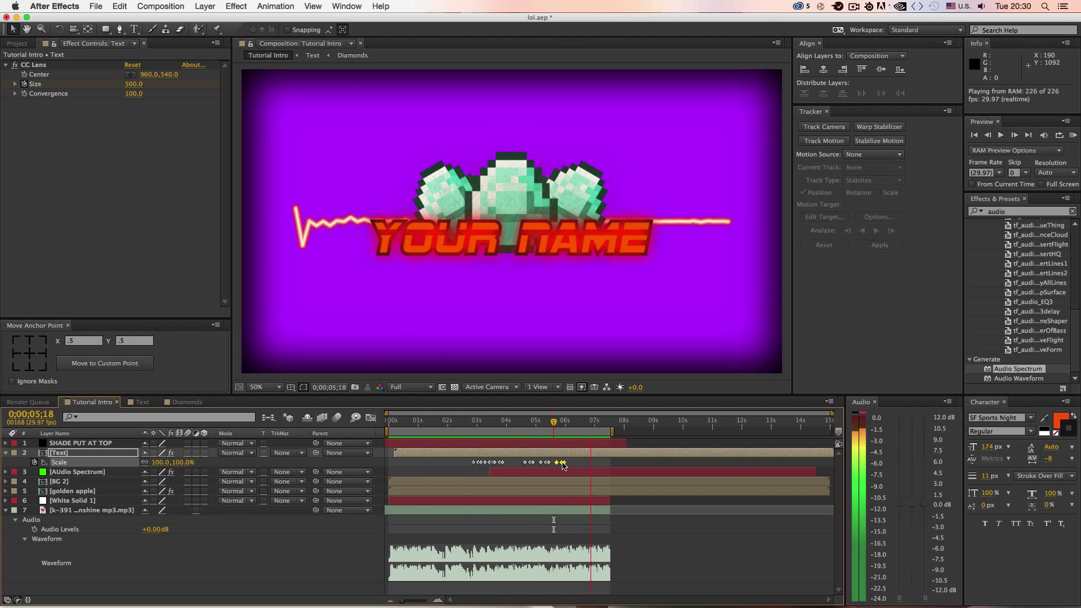
Paste another scale pulse on the Text layer at 0;00;06;05 and shift it about two frames later.
{"action": "left_click", "coordinate": [569, 423]}
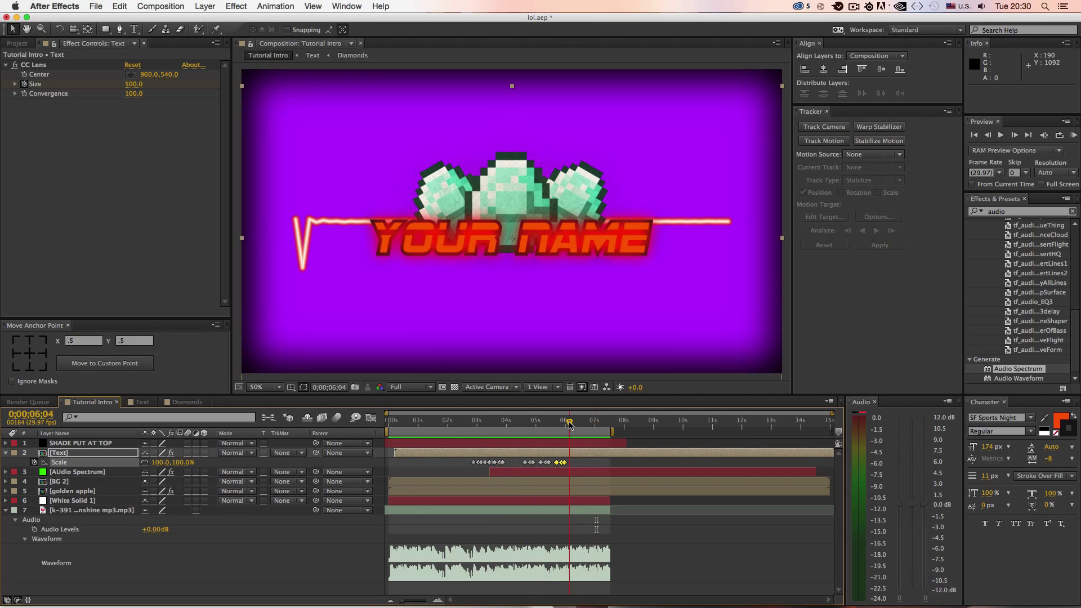
{"action": "key", "text": "Page_Down"}
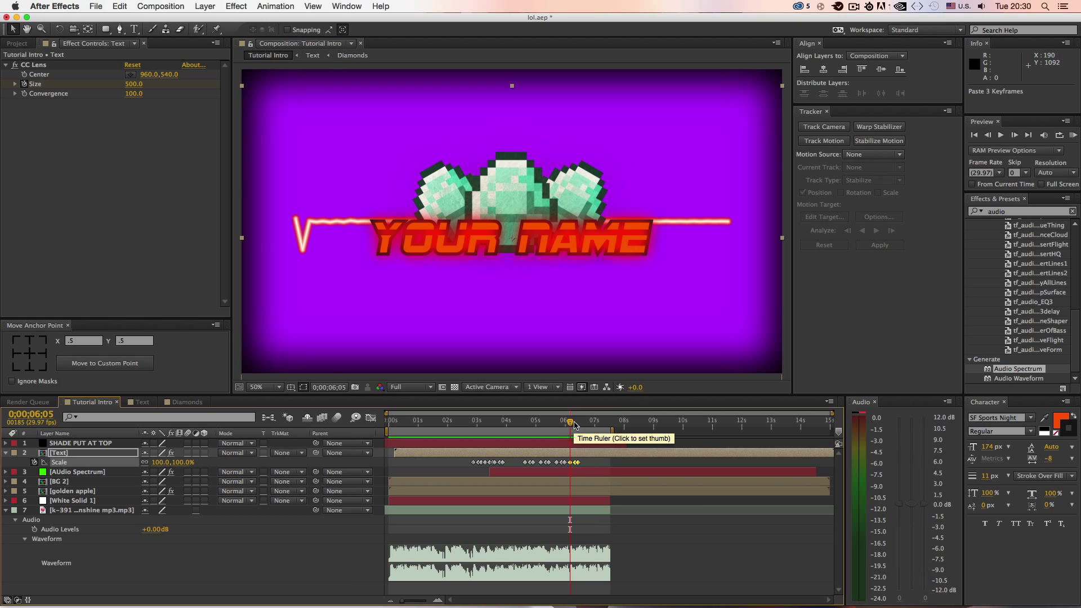
{"action": "key", "text": "ctrl+v"}
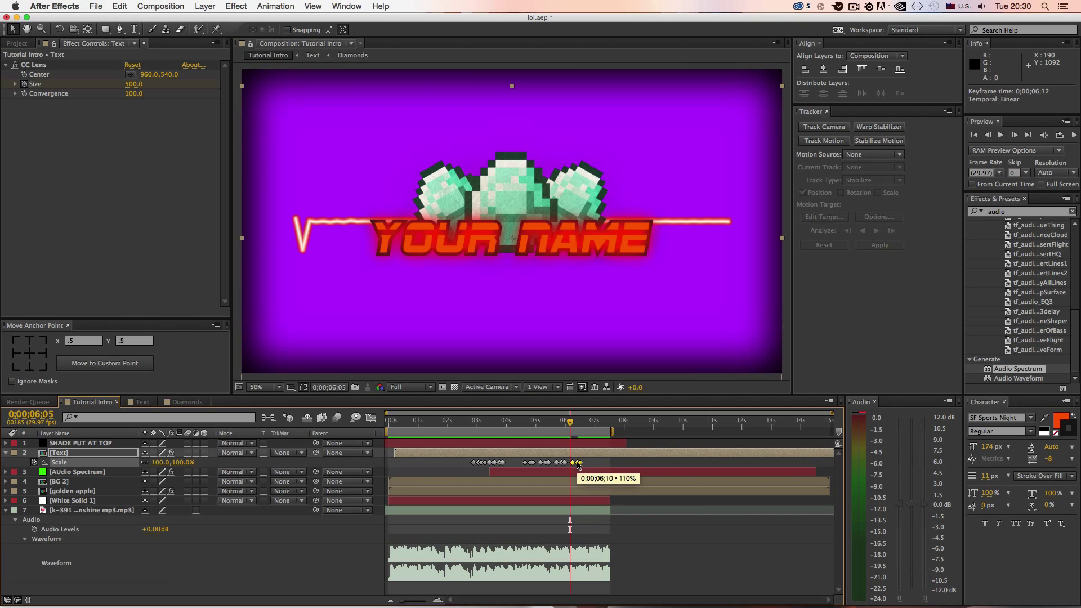
Paste further scale pulses on the Text layer at 0;00;06;22 and 0;00;07;10.
{"action": "left_click_drag", "start_coordinate": [570, 421], "coordinate": [586, 424]}
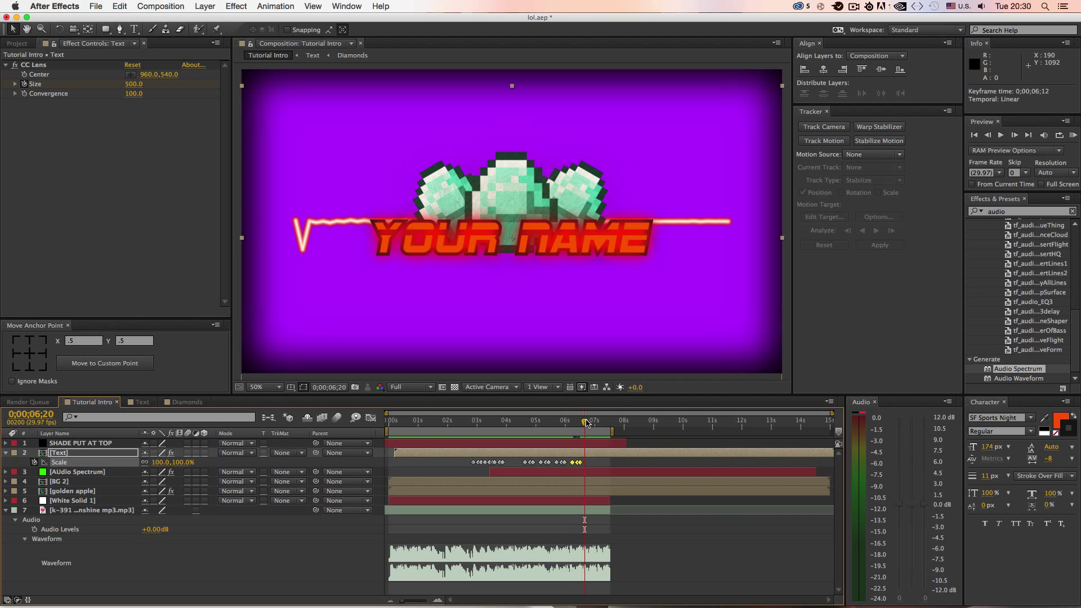
{"action": "left_click_drag", "start_coordinate": [588, 422], "coordinate": [589, 424]}
{"action": "key", "text": "ctrl+v"}
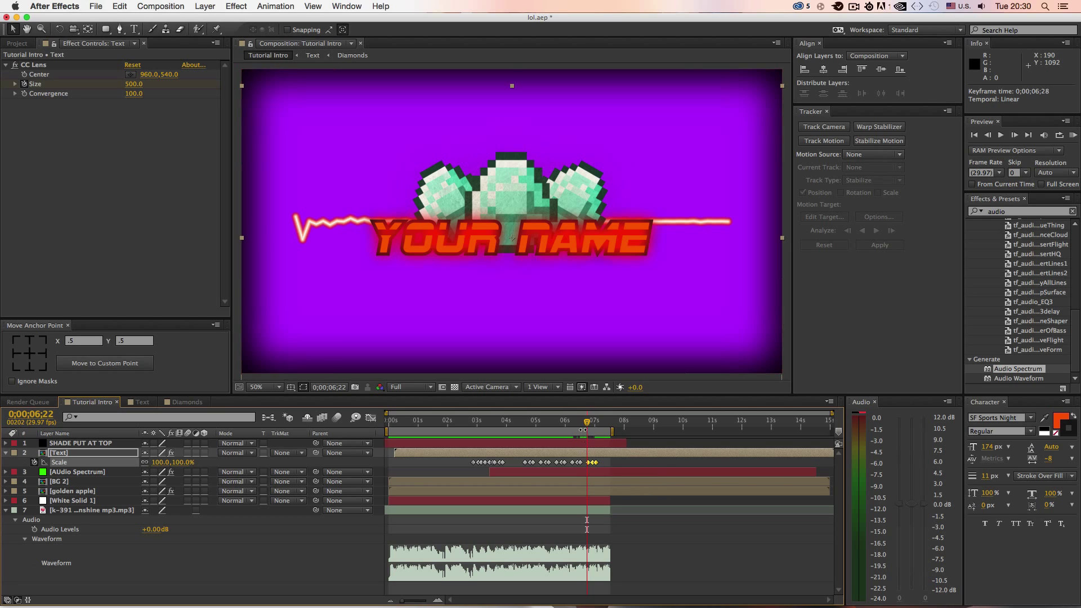
{"action": "left_click_drag", "start_coordinate": [595, 425], "coordinate": [607, 426]}
{"action": "key", "text": "ctrl+v"}
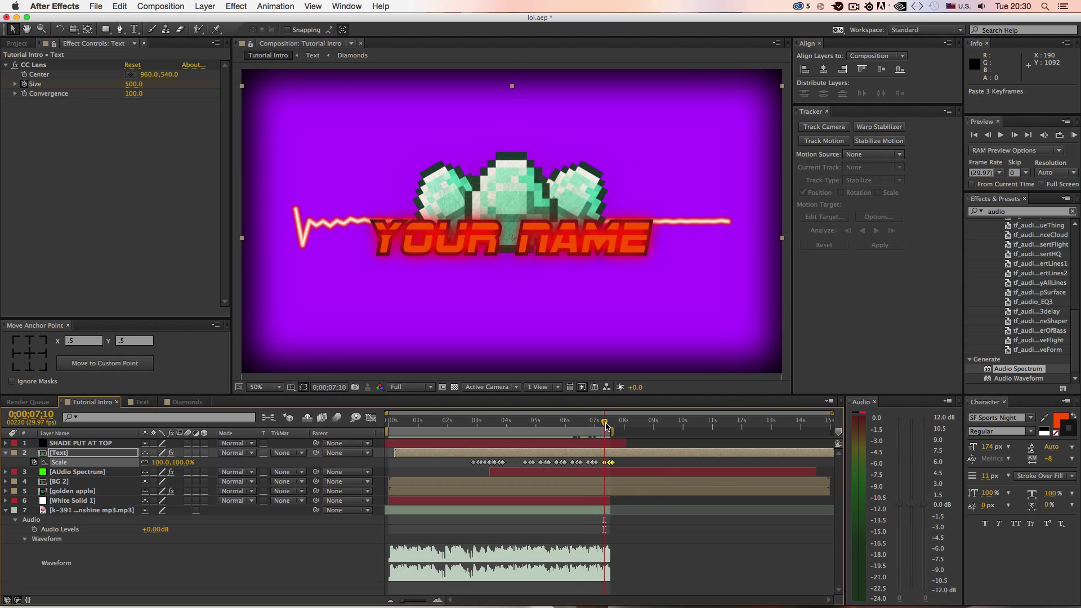
Paste a scale pulse at 0;00;04;03 and remove the Text layer's first two pulses around 0;00;03;00.
{"action": "left_click_drag", "start_coordinate": [605, 426], "coordinate": [510, 417]}
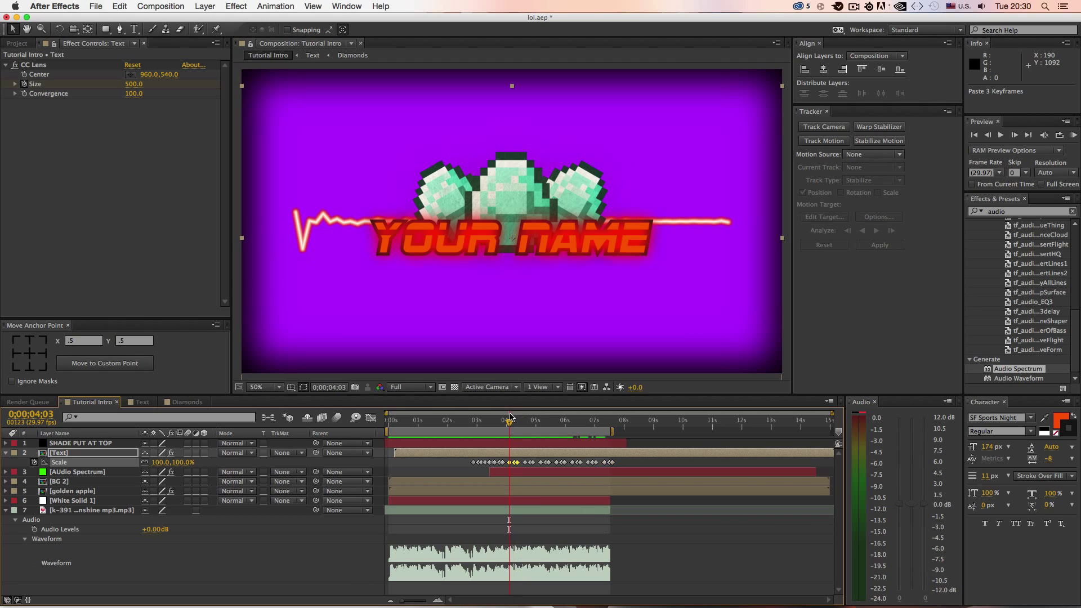
{"action": "left_click", "coordinate": [489, 463]}
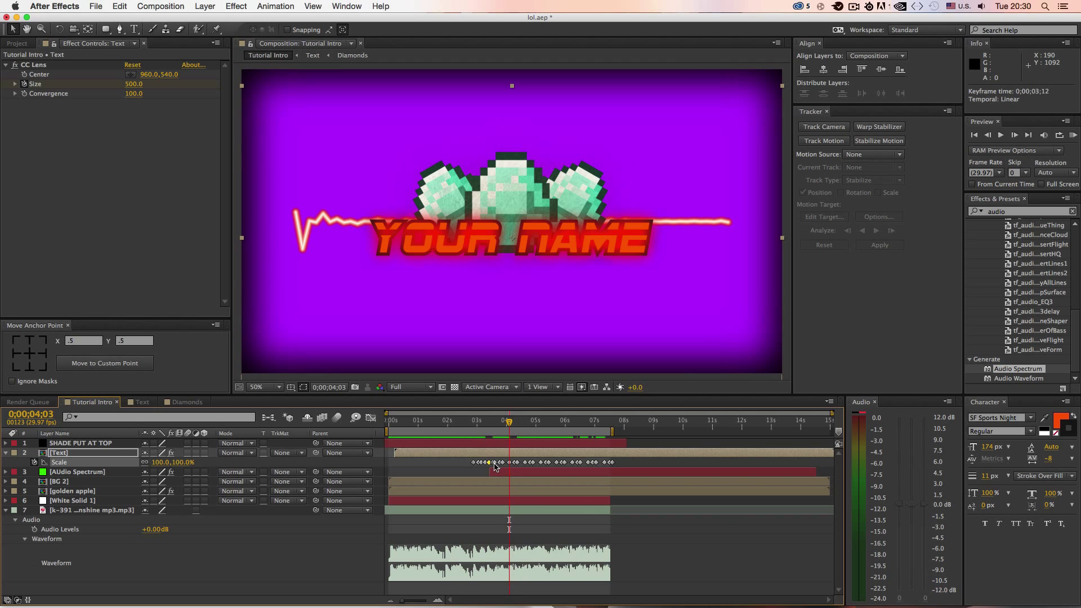
{"action": "mouse_move", "coordinate": [494, 469]}
{"action": "left_mouse_down"}
{"action": "mouse_move", "coordinate": [469, 458]}
{"action": "mouse_move", "coordinate": [499, 466]}
{"action": "left_mouse_up"}
Paste new scale pulses on the Text layer near 0;00;02;29 and 0;00;02;12, then preview them with the music.
{"action": "left_click_drag", "start_coordinate": [479, 423], "coordinate": [475, 423]}
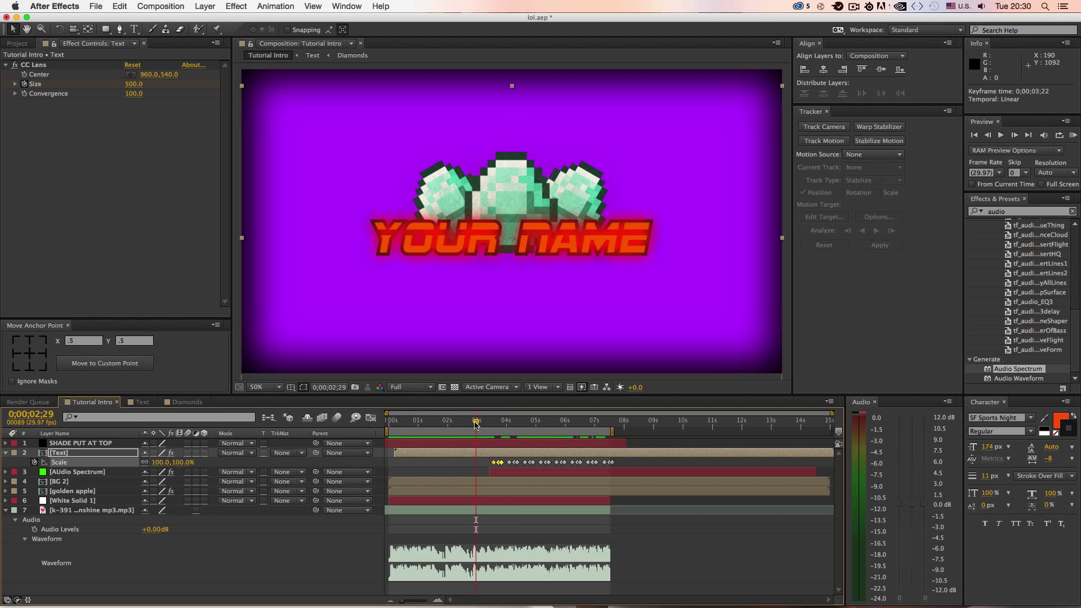
{"action": "key", "text": "super+v"}
{"action": "left_click", "coordinate": [467, 426]}
{"action": "key", "text": "super+v"}
{"action": "left_click", "coordinate": [465, 463]}
{"action": "key", "text": "KP_0"}
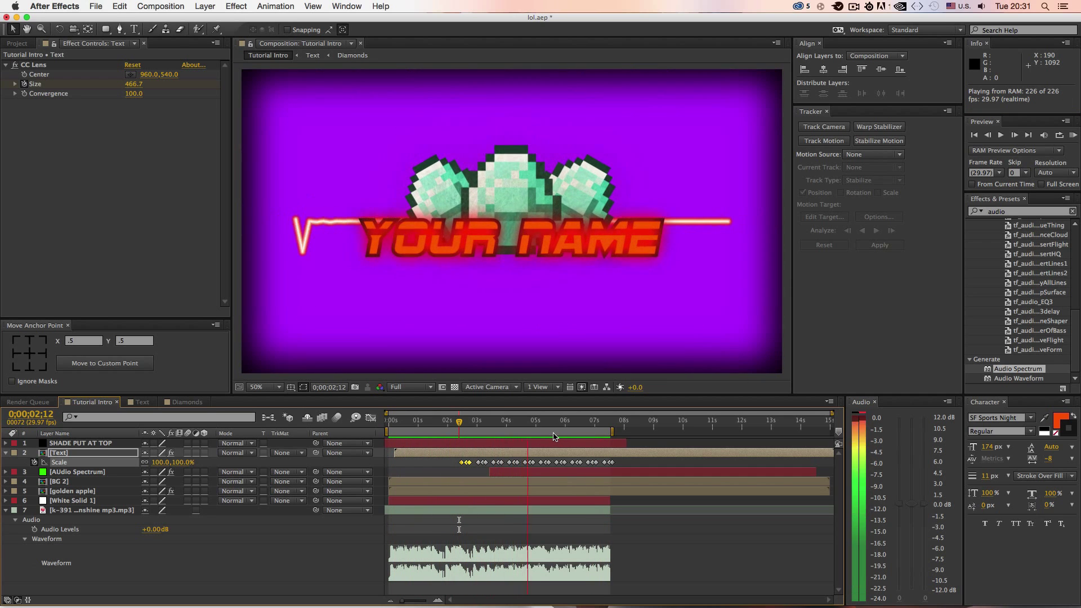
Shift the Text layer's last three scale pulses slightly earlier to match the beat and preview the result.
{"action": "key", "text": "space"}
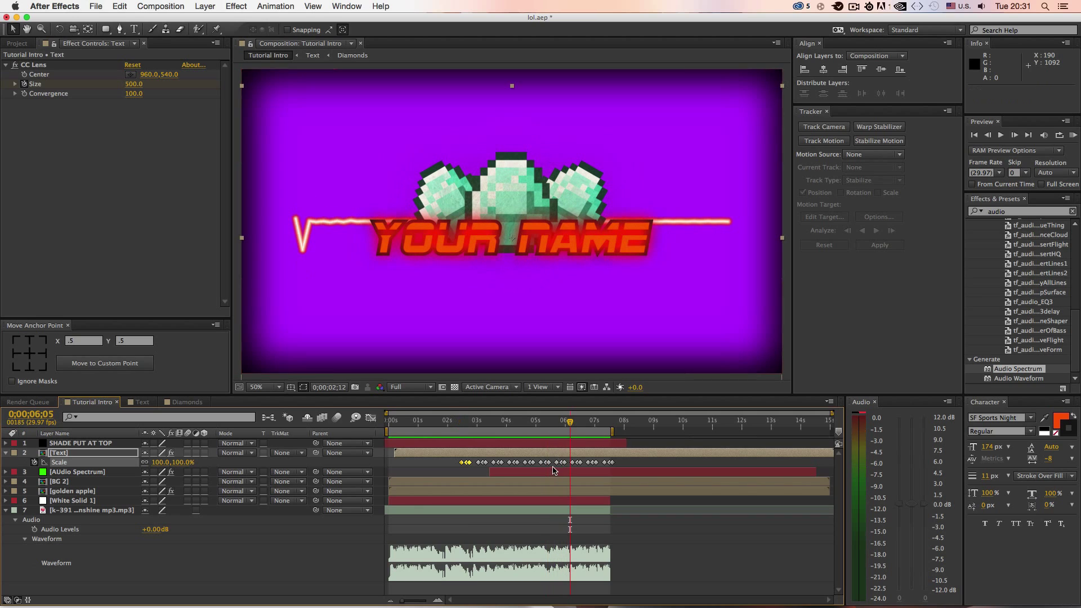
{"action": "left_click", "coordinate": [572, 465]}
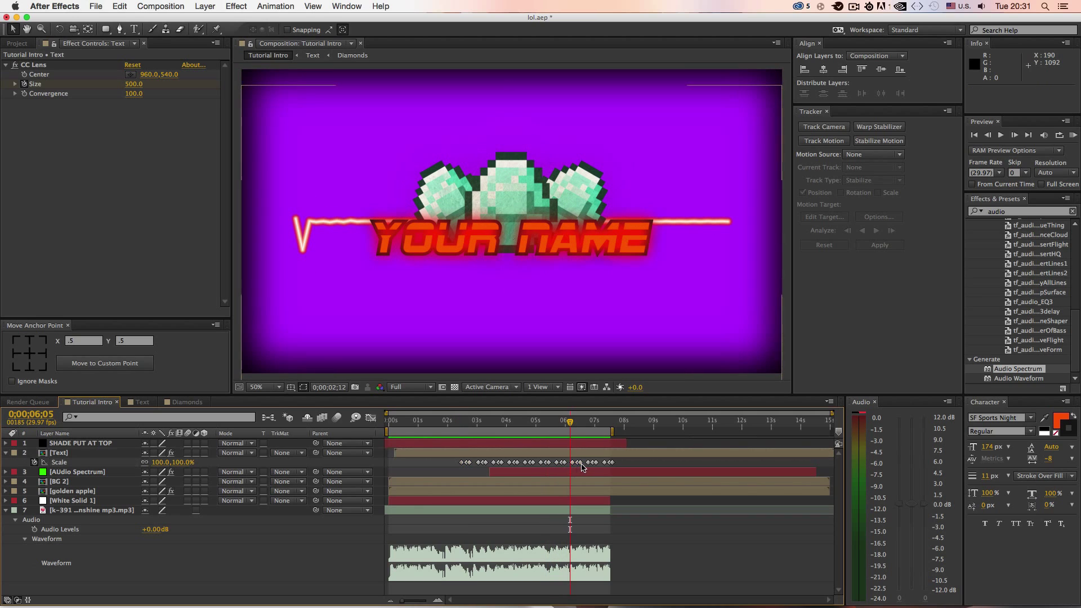
{"action": "left_click", "coordinate": [572, 463]}
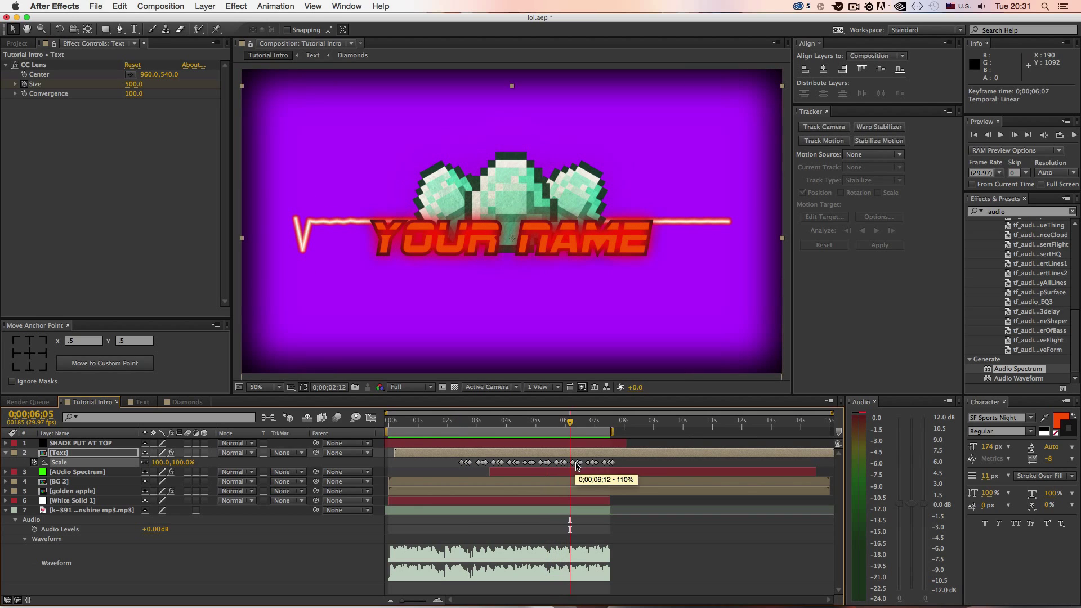
{"action": "double_click", "coordinate": [573, 462]}
{"action": "left_click", "coordinate": [540, 366]}
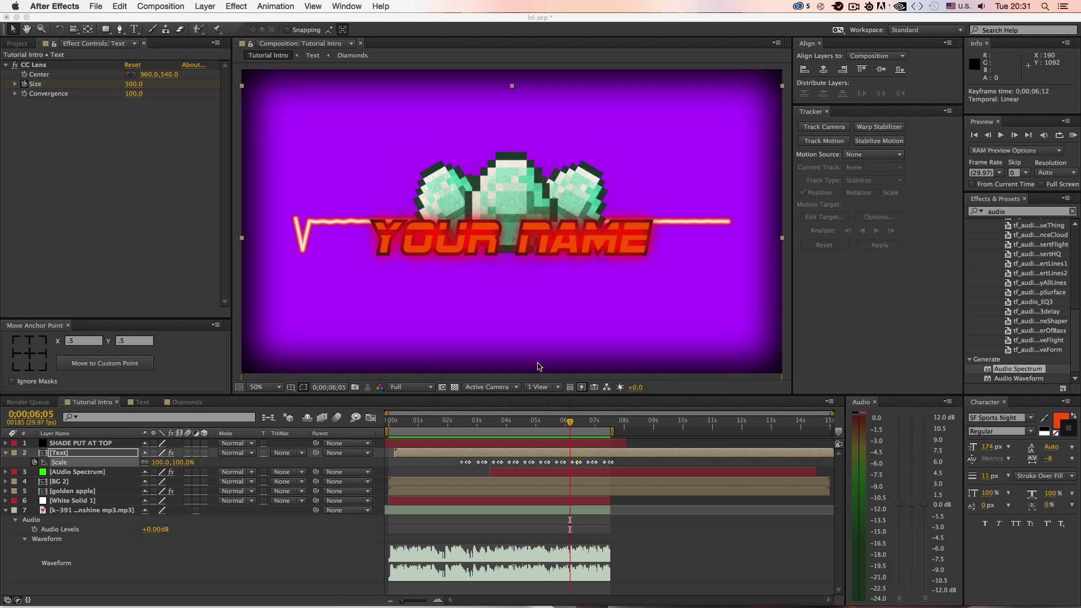
{"action": "left_click_drag", "start_coordinate": [568, 460], "coordinate": [596, 465]}
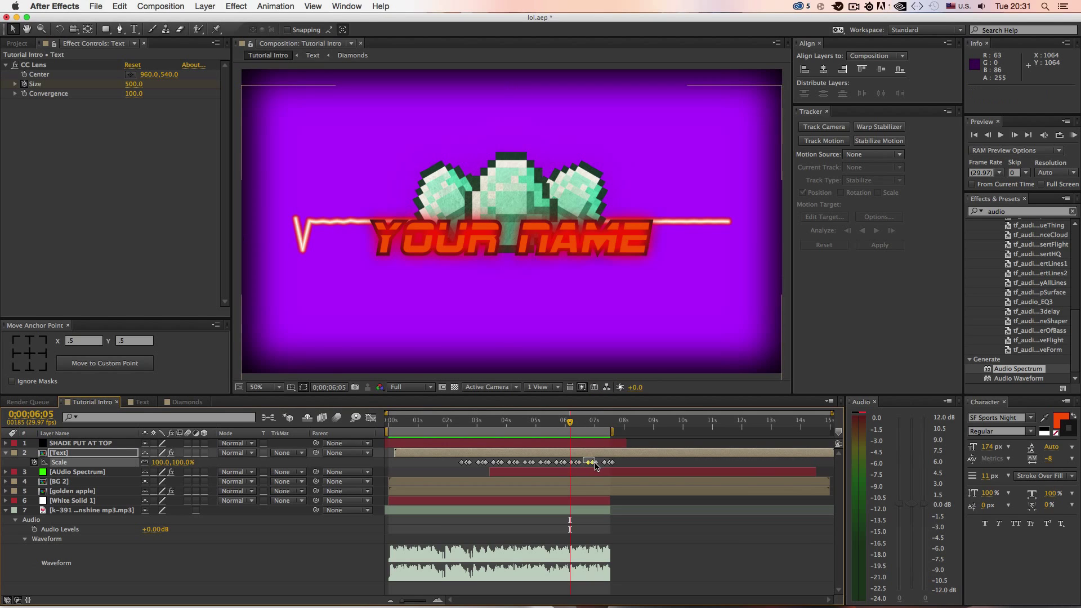
{"action": "left_click", "coordinate": [597, 463]}
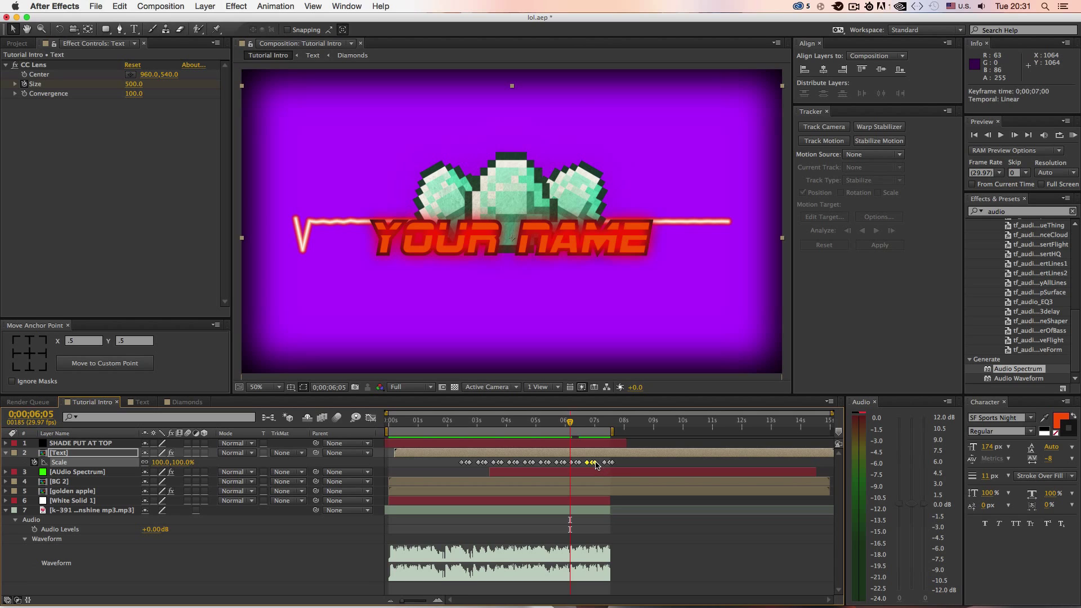
{"action": "left_click_drag", "start_coordinate": [601, 463], "coordinate": [609, 467]}
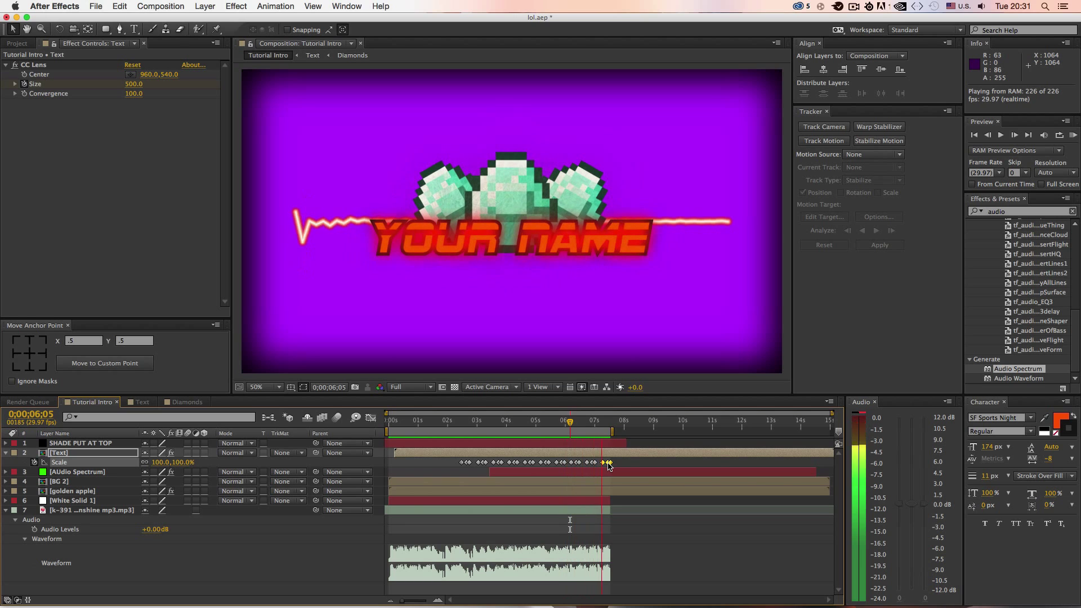
{"action": "key", "text": "space"}
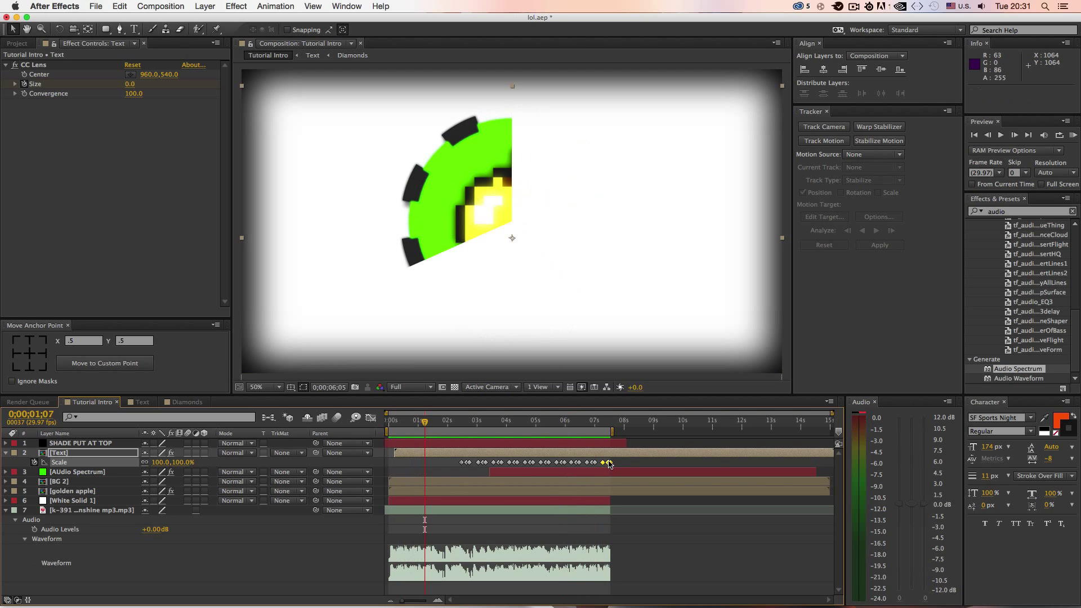
Move the playhead to 0;00;07;13 and search the effects for "cc grid".
{"action": "left_click_drag", "start_coordinate": [575, 428], "coordinate": [613, 496]}
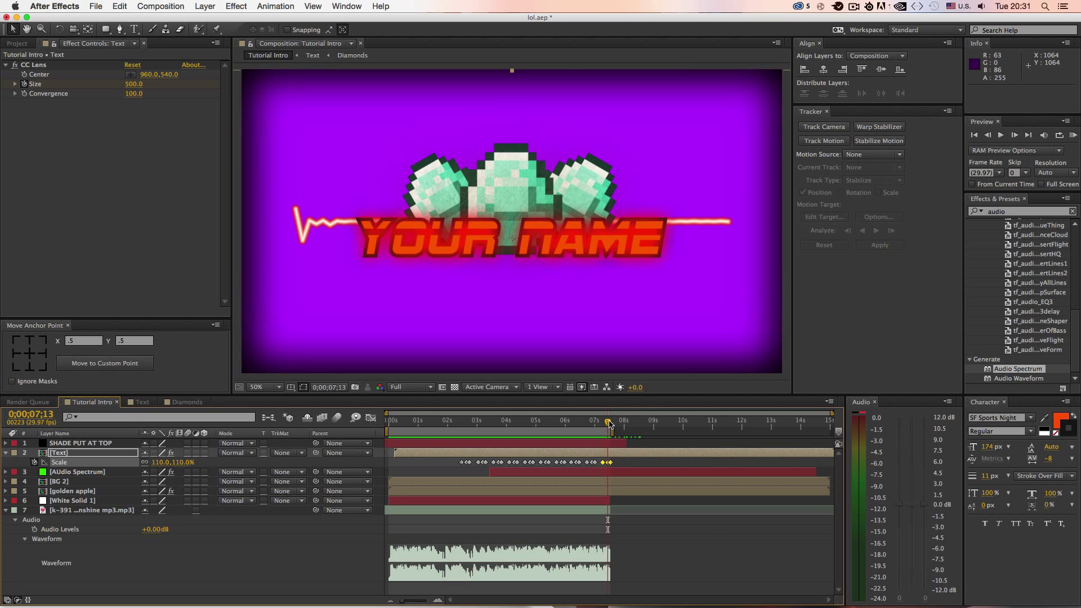
{"action": "left_click", "coordinate": [997, 212]}
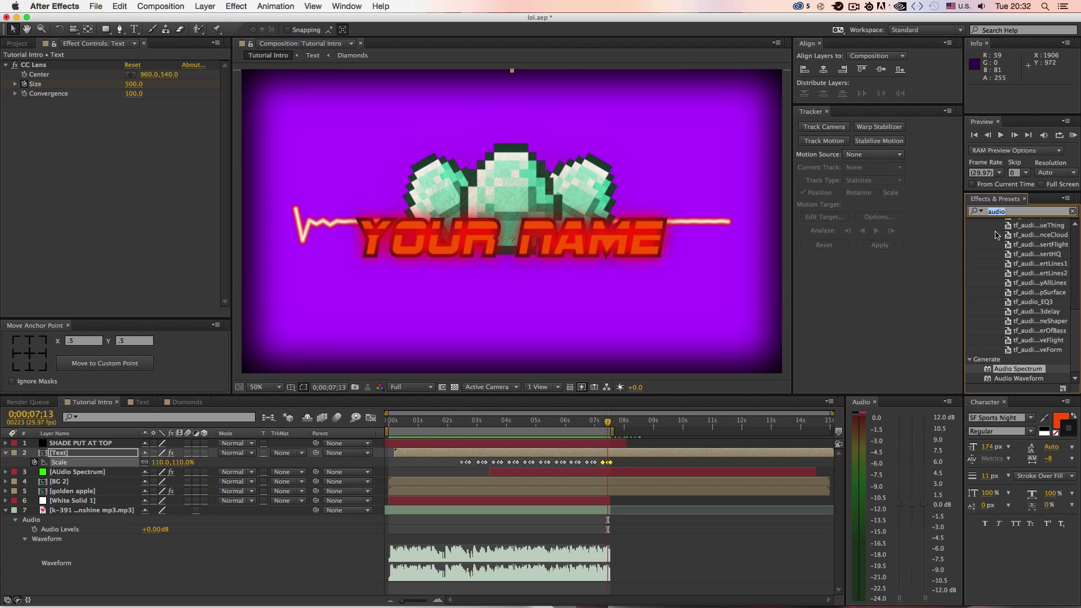
{"action": "type", "text": "cc grid"}
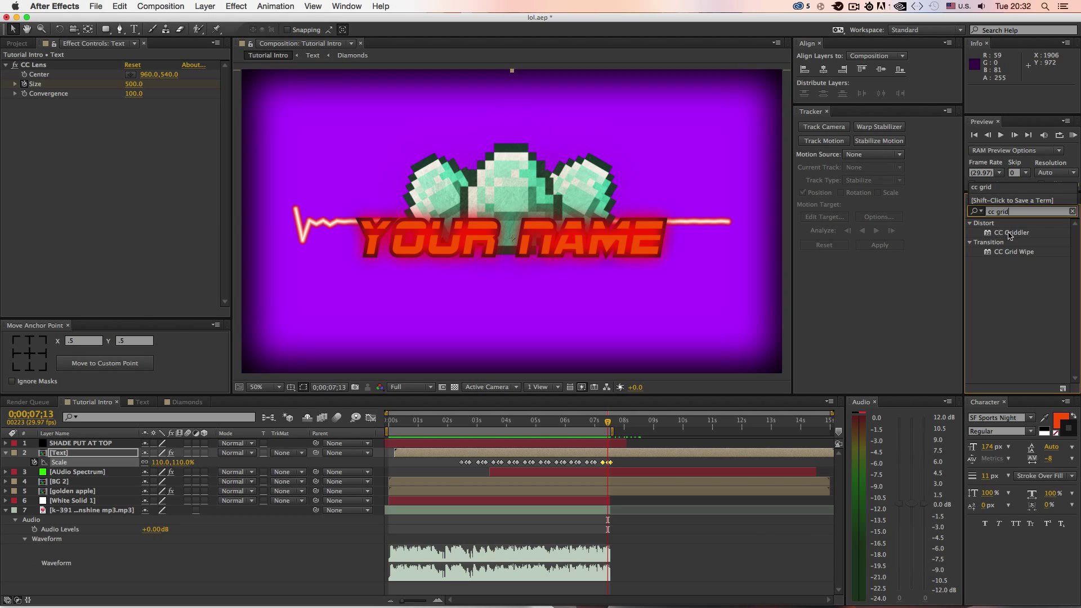
Collapse the expanded properties of the Text and music layers and clear the layer selection.
{"action": "left_click", "coordinate": [112, 442]}
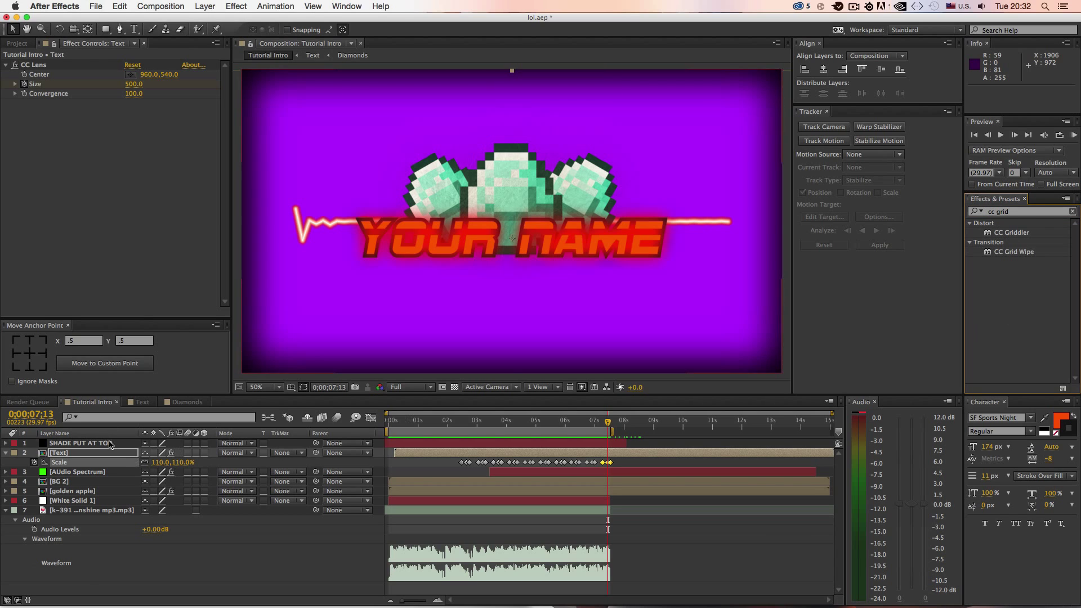
{"action": "left_click", "coordinate": [6, 453]}
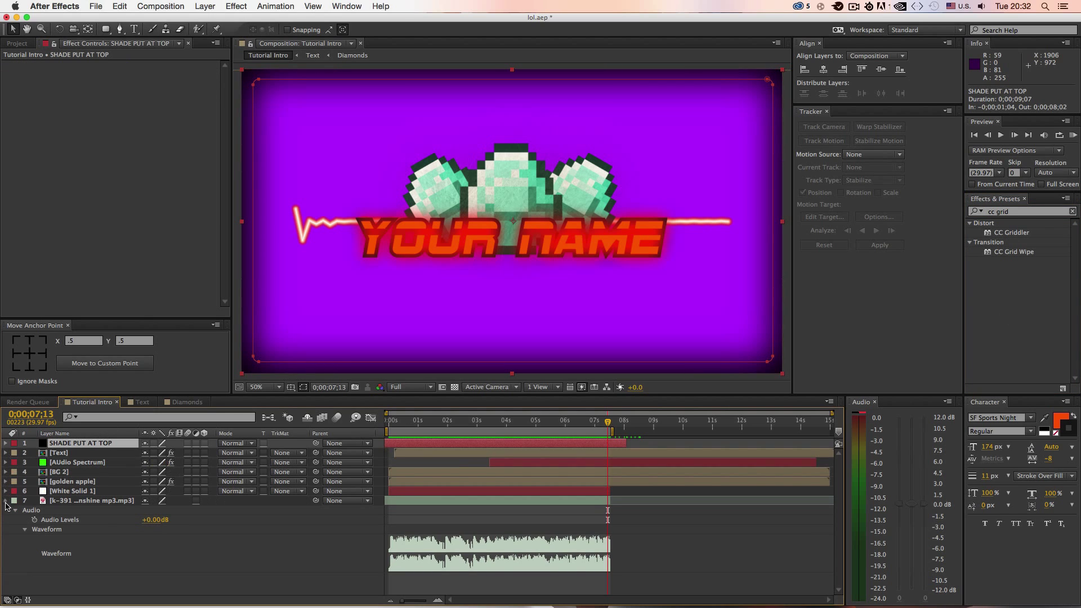
{"action": "left_click", "coordinate": [6, 500]}
{"action": "left_click", "coordinate": [47, 532]}
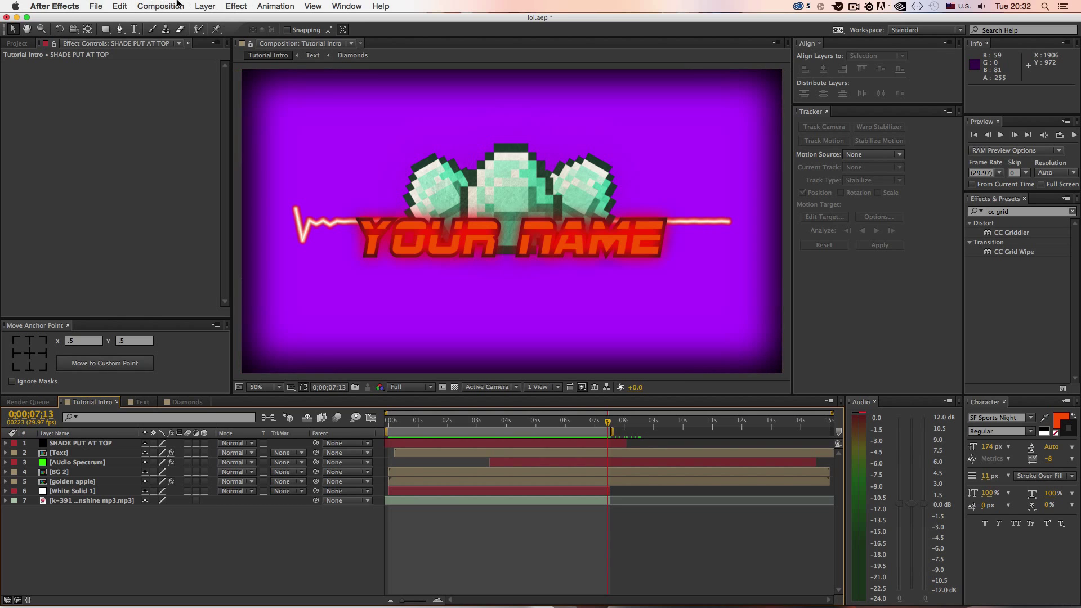
Add a new adjustment layer on top of all layers in the Tutorial Intro composition.
{"action": "left_click", "coordinate": [204, 5]}
{"action": "mouse_move", "coordinate": [208, 19]}
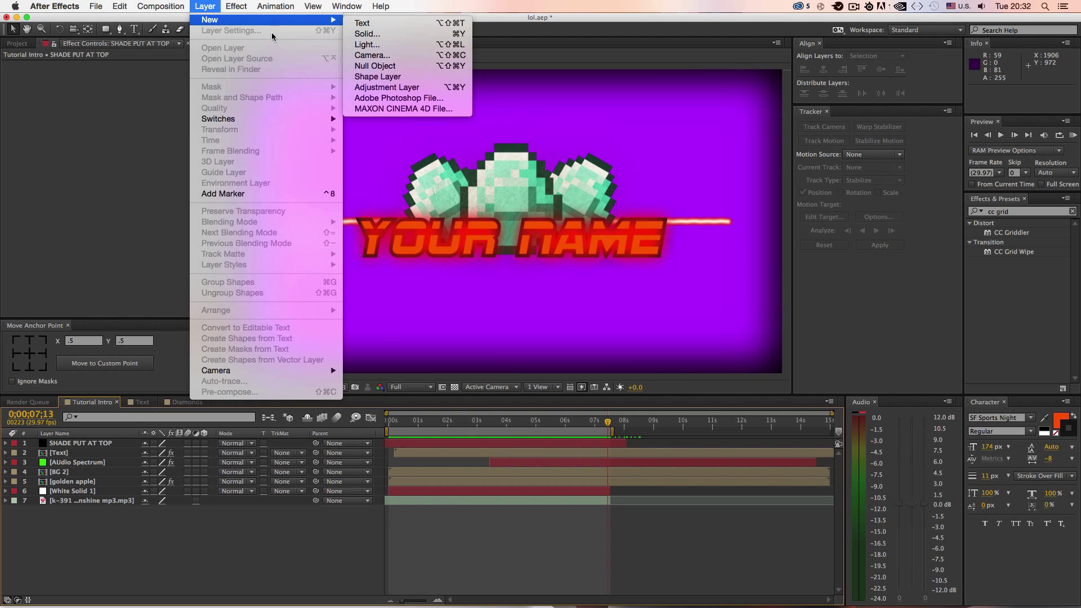
{"action": "left_click", "coordinate": [386, 87]}
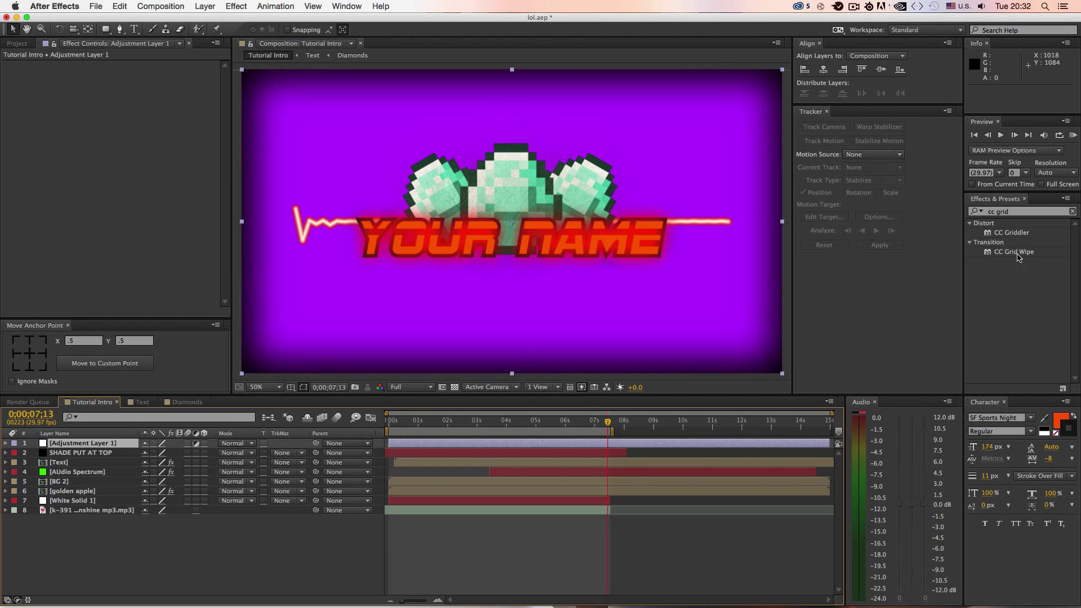
Apply CC Grid Wipe to the adjustment layer and, guided by the music waveform, keyframe Completion from 0% at 0;00;07;08 to 42% at 0;00;07;16.
{"action": "left_click_drag", "start_coordinate": [1014, 252], "coordinate": [598, 424]}
{"action": "left_click", "coordinate": [5, 510]}
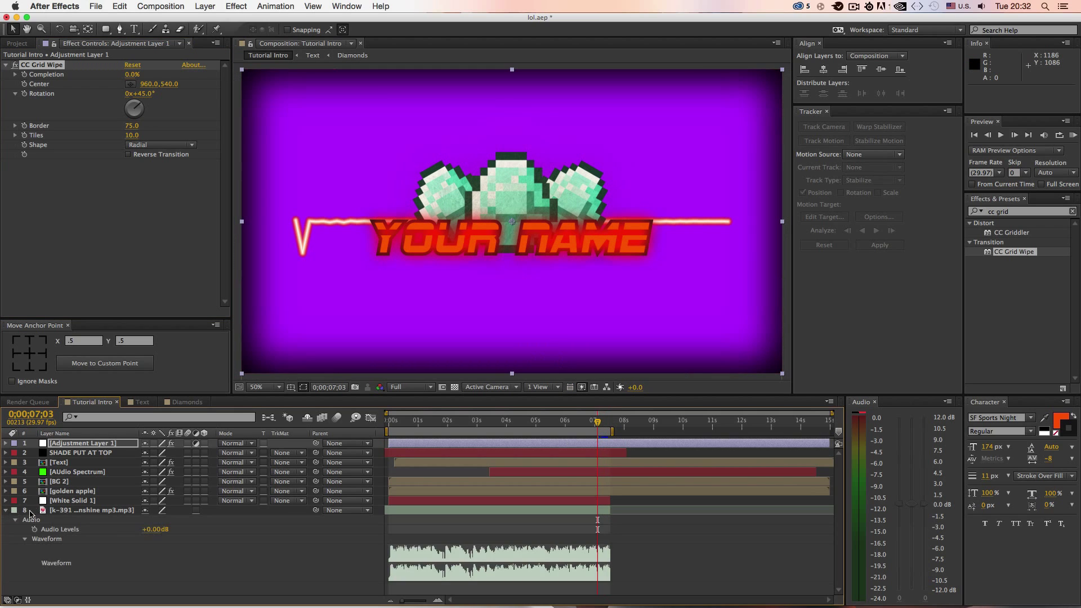
{"action": "left_click_drag", "start_coordinate": [598, 423], "coordinate": [602, 423]}
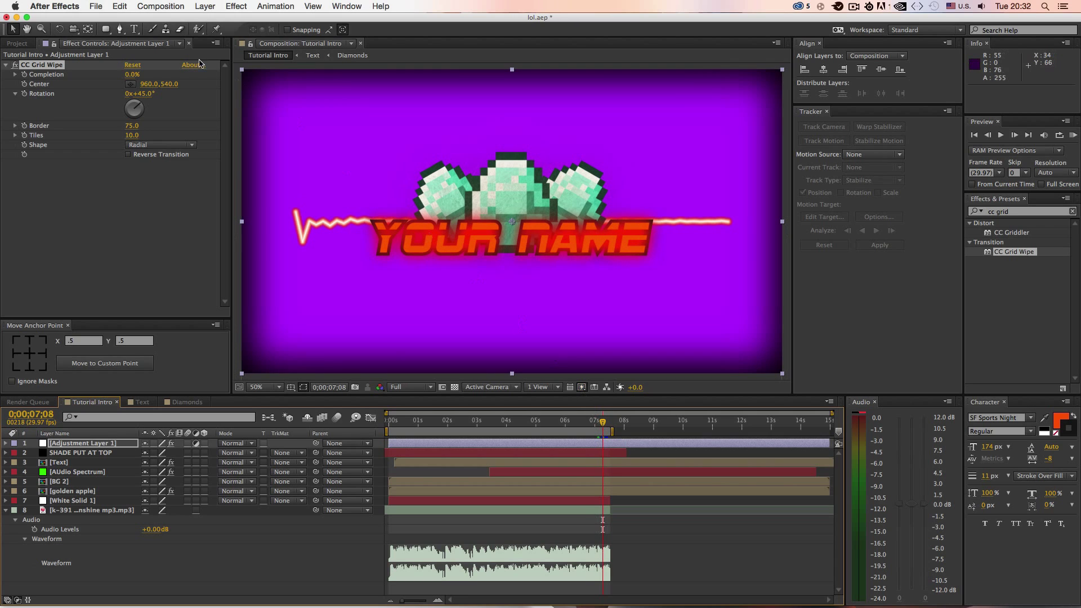
{"action": "left_click", "coordinate": [26, 74]}
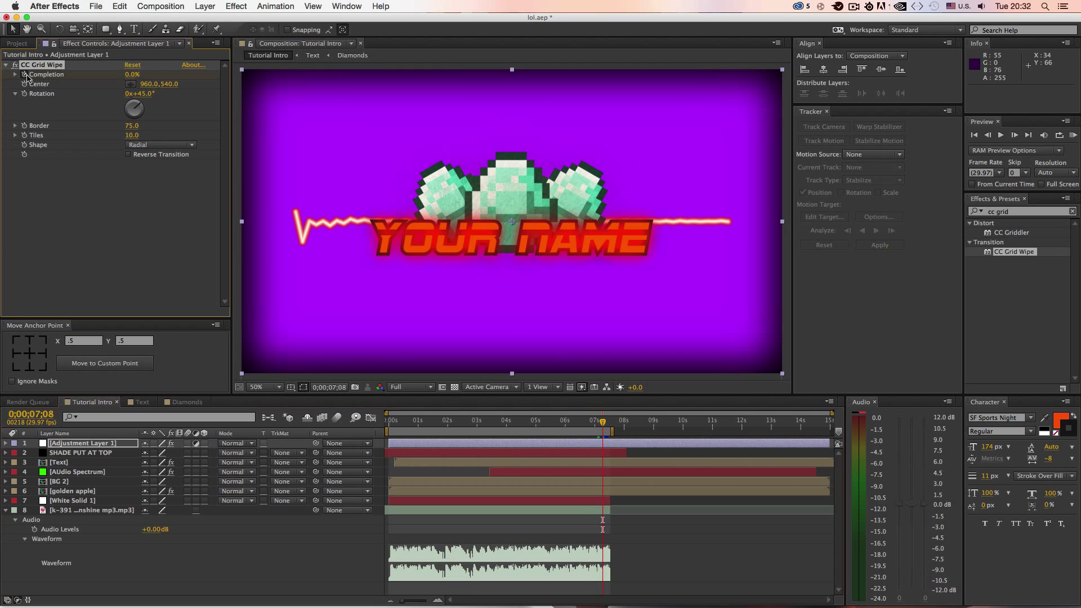
{"action": "left_click_drag", "start_coordinate": [604, 424], "coordinate": [611, 423]}
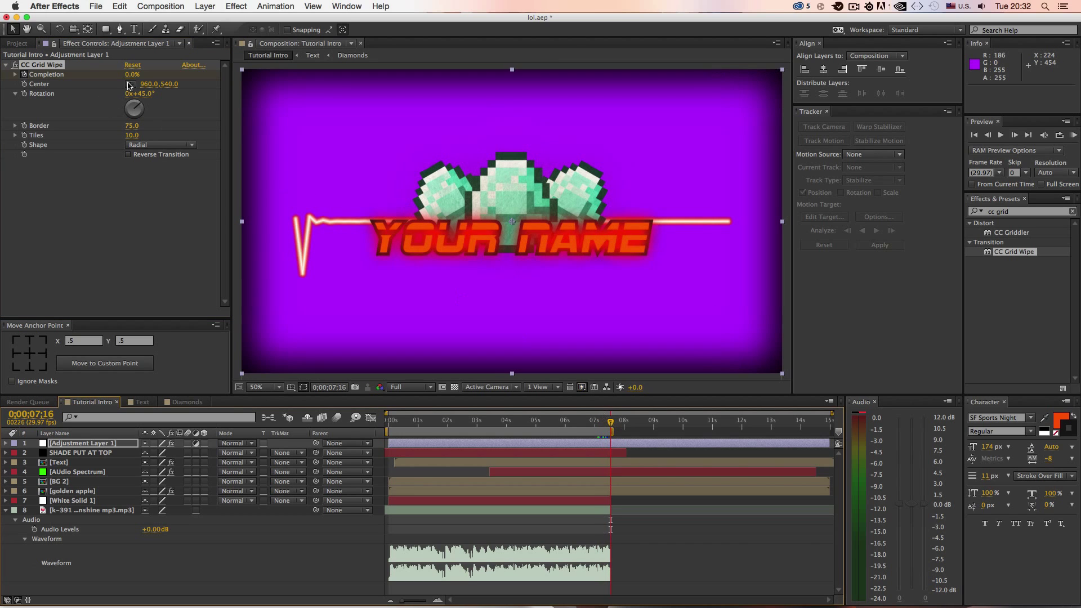
{"action": "left_click_drag", "start_coordinate": [131, 75], "coordinate": [154, 80]}
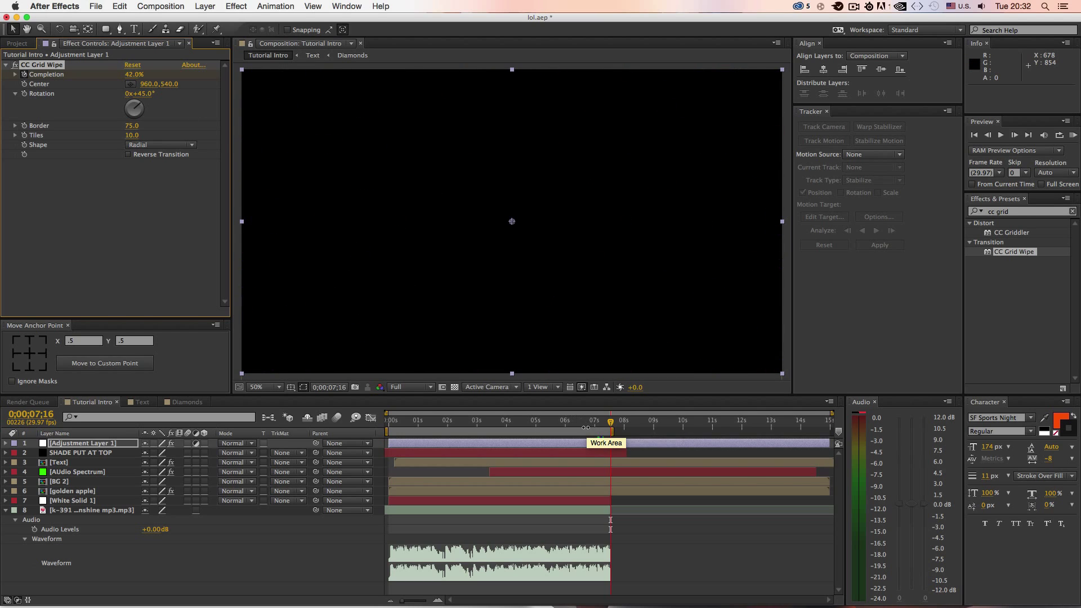
Lower the composition preview resolution to Half and play a RAM preview of the intro with its closing grid wipe.
{"action": "left_click", "coordinate": [581, 423]}
{"action": "left_click", "coordinate": [612, 425]}
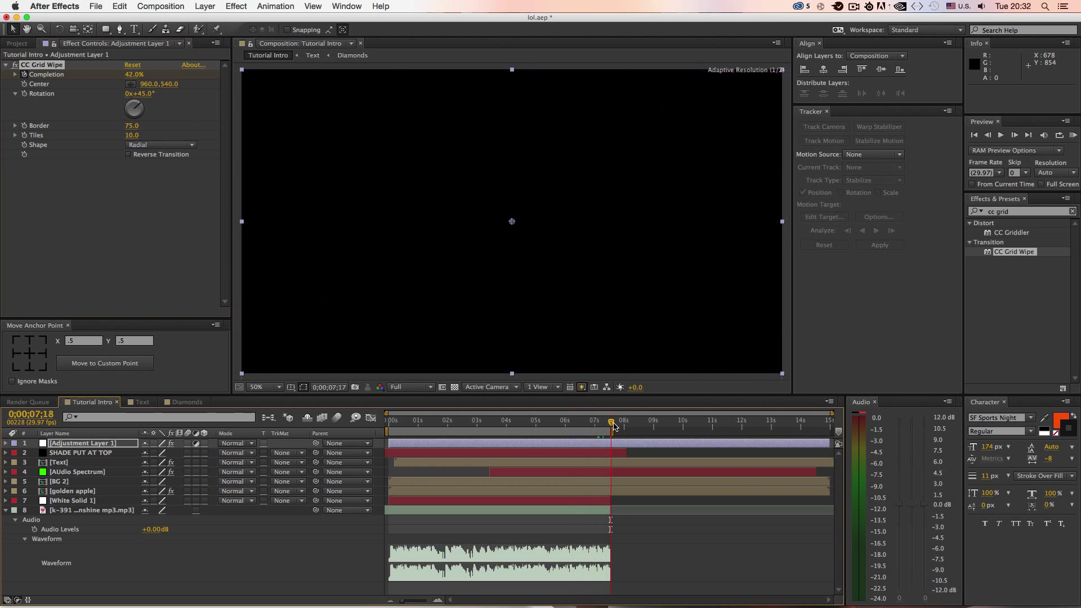
{"action": "key", "text": "KP_0"}
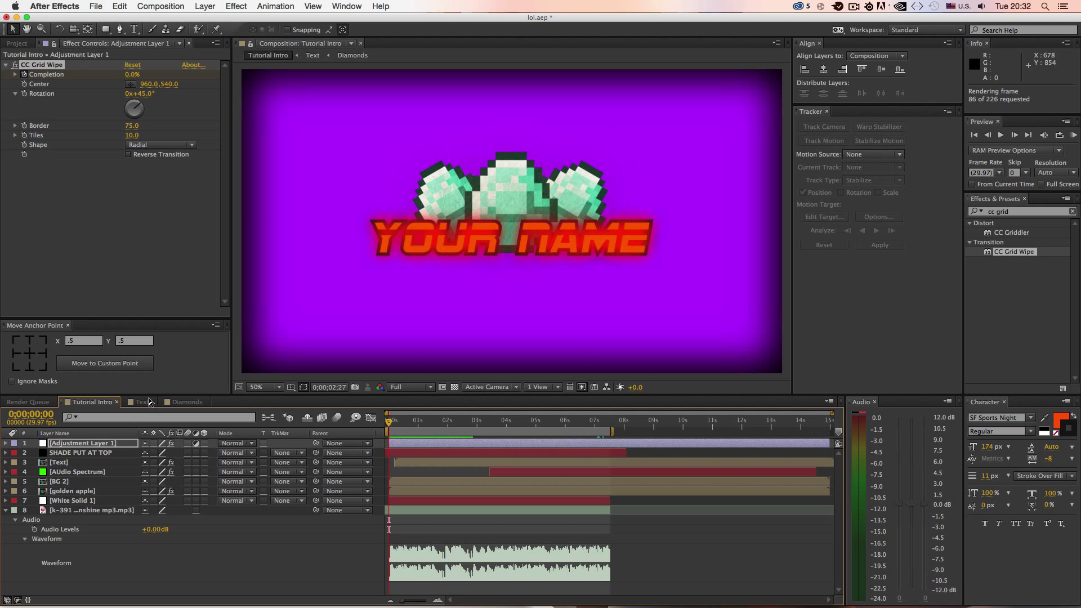
{"action": "left_click", "coordinate": [410, 387]}
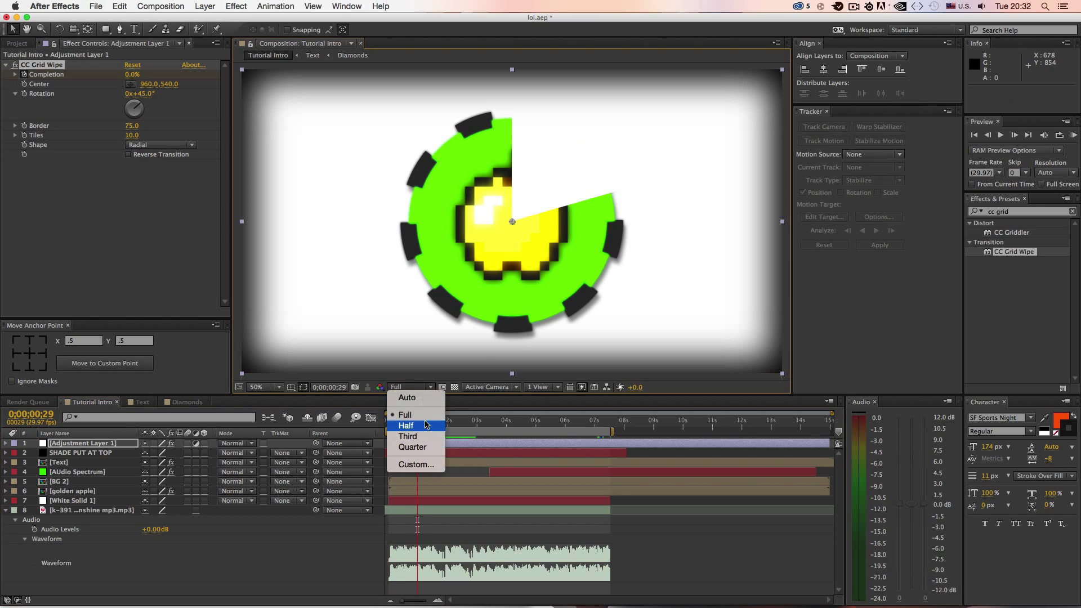
{"action": "left_click", "coordinate": [418, 426]}
{"action": "key", "text": "KP_0"}
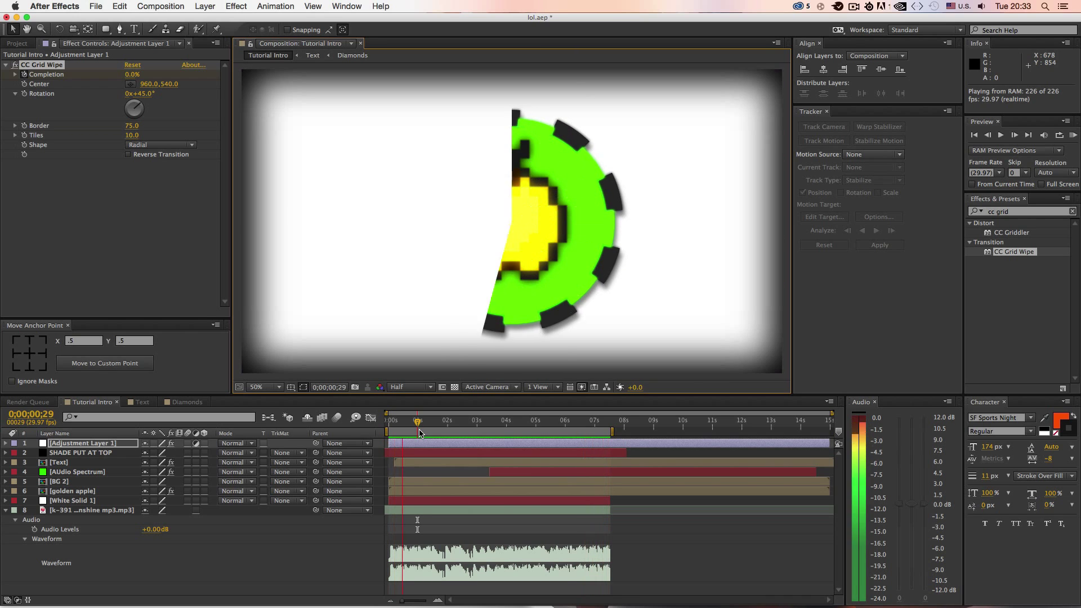
{"action": "key", "text": "space"}
{"action": "left_click_drag", "start_coordinate": [409, 422], "coordinate": [587, 422]}
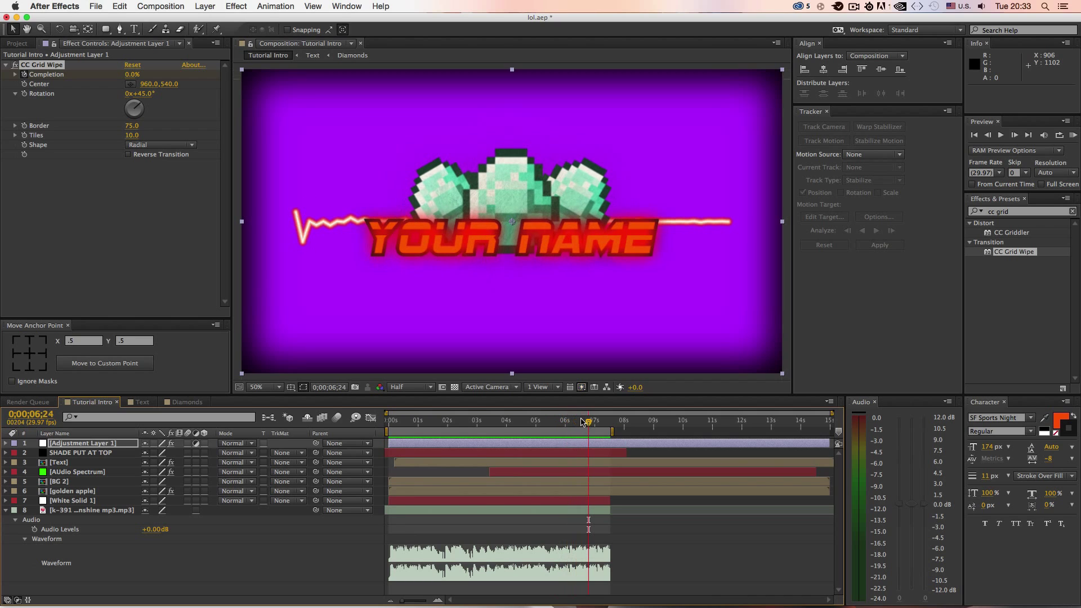
{"action": "left_click_drag", "start_coordinate": [499, 428], "coordinate": [549, 422]}
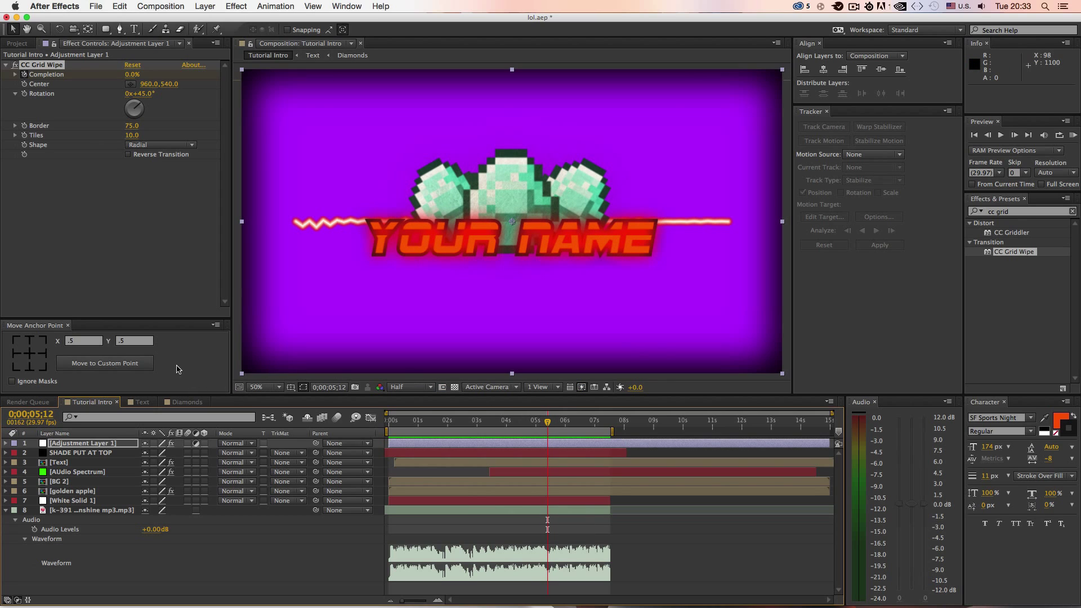
{"action": "left_click", "coordinate": [179, 359]}
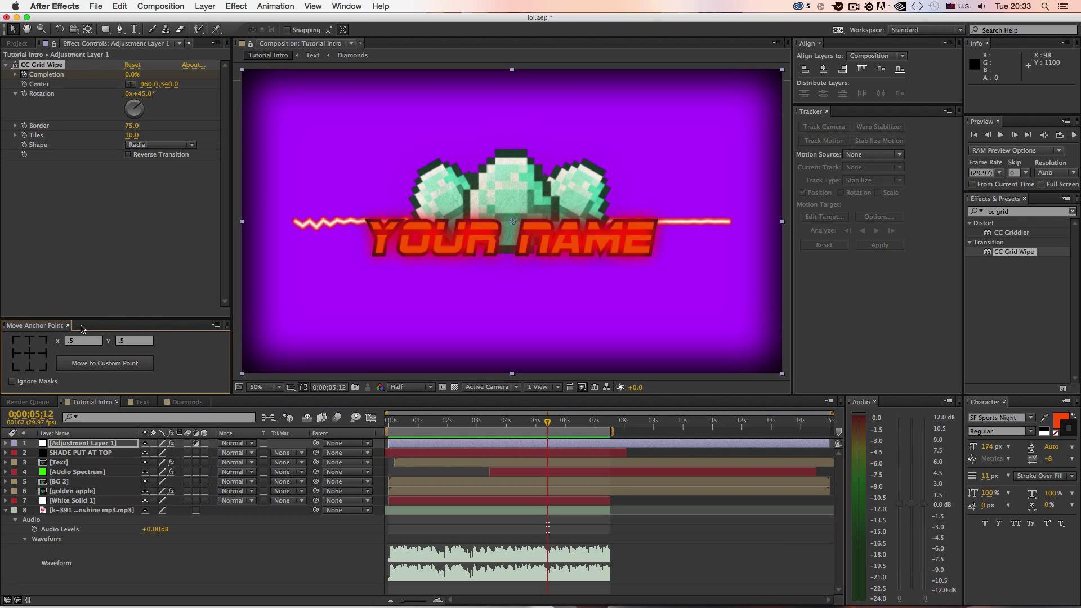
{"action": "key", "text": "Return"}
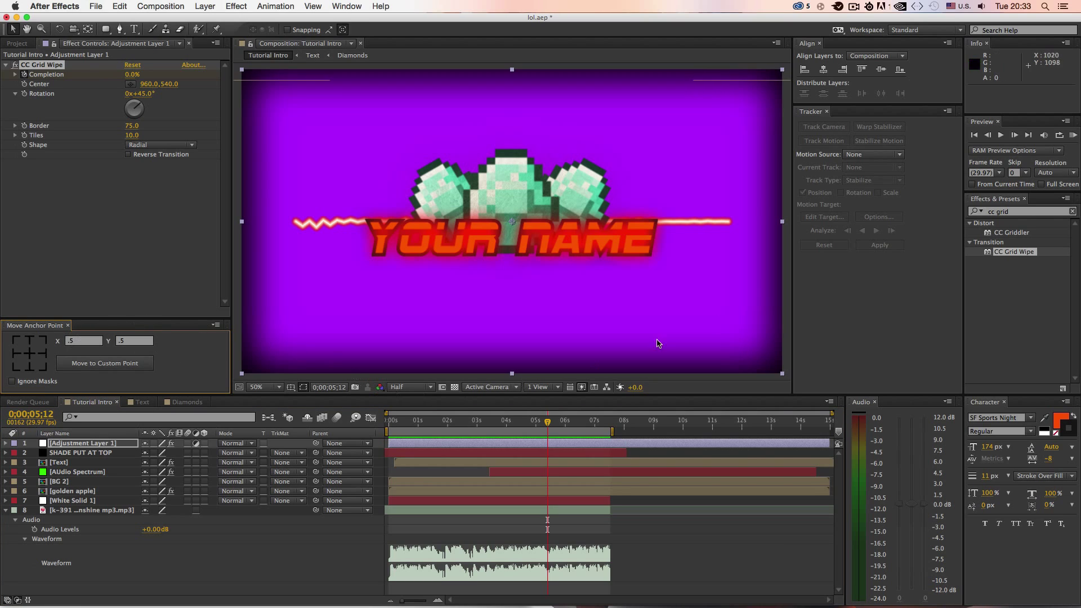